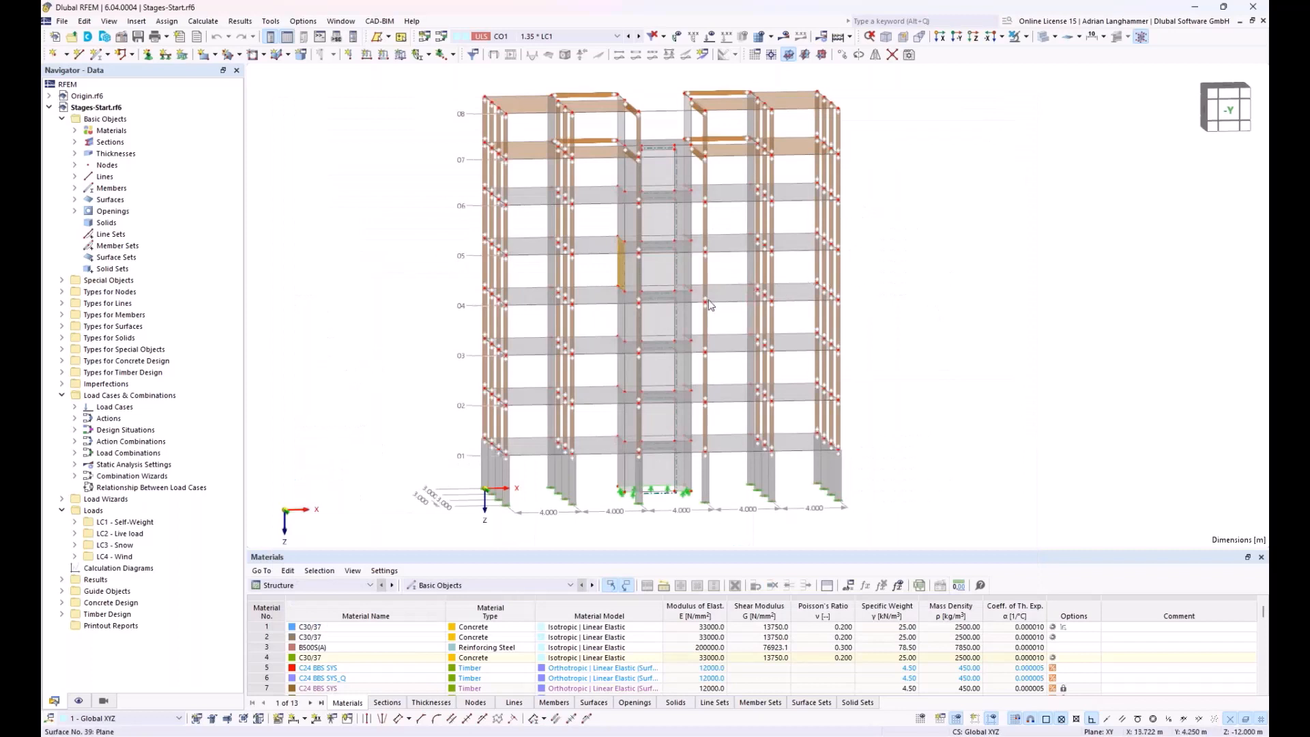
- Examine the multi-storey building model from several angles, including its floor slabs, columns and core
left_click(423, 363)
middle_click_drag(423, 364, 471, 208, "ctrl")
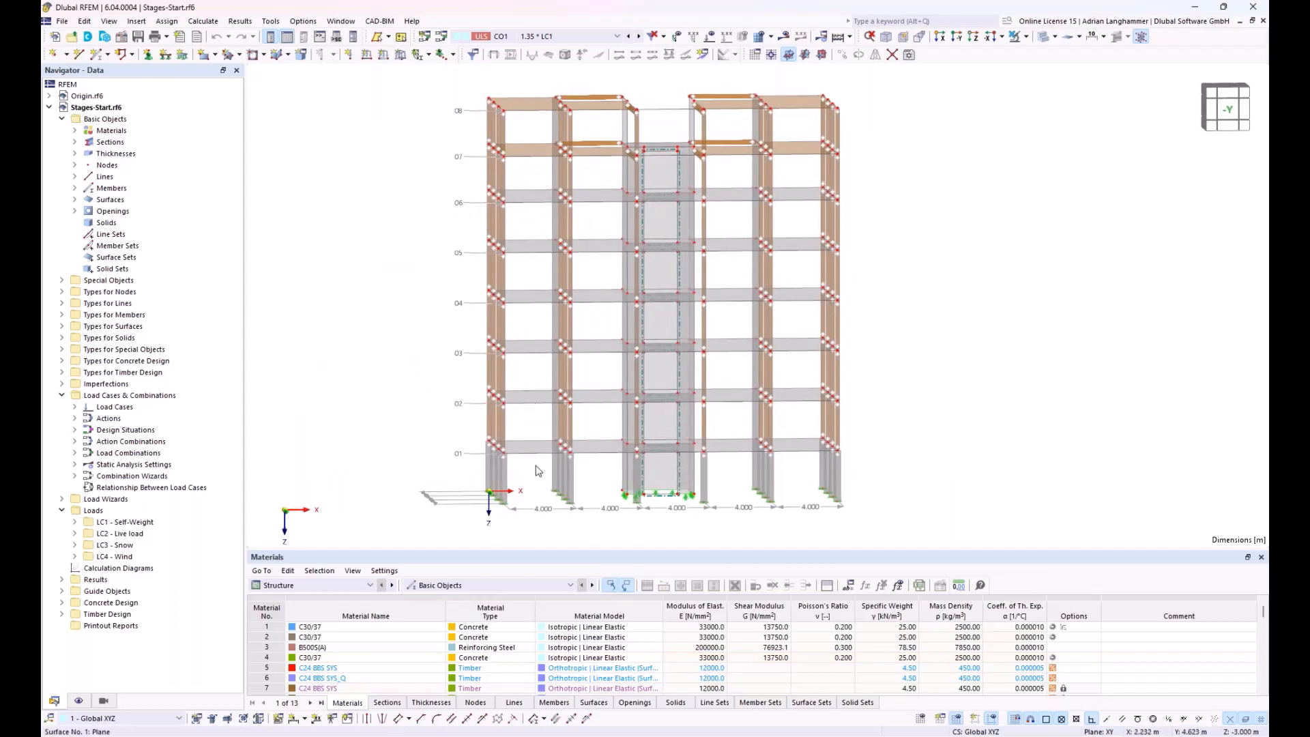
left_click_drag(537, 467, 523, 186)
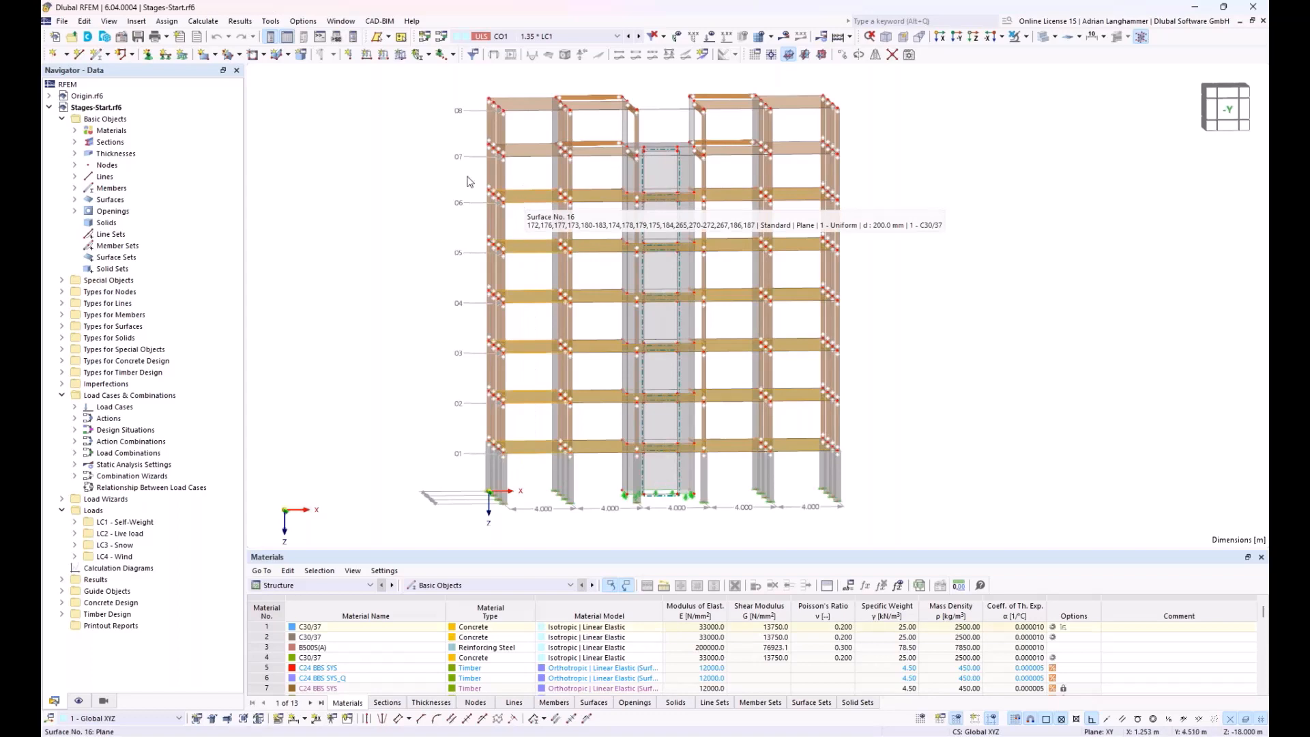
left_click(395, 182)
middle_click_drag(396, 185, 409, 226)
middle_click_drag(409, 225, 551, 253, "ctrl")
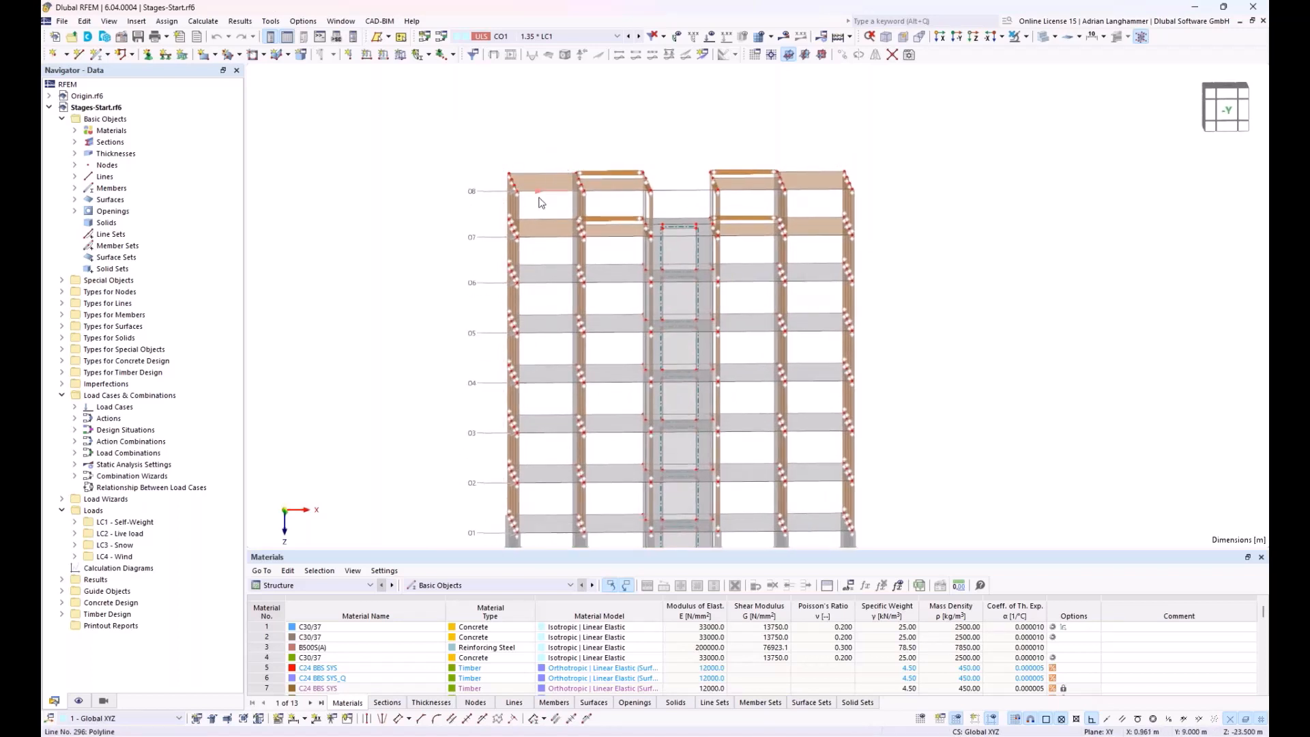
middle_click_drag(627, 309, 612, 238)
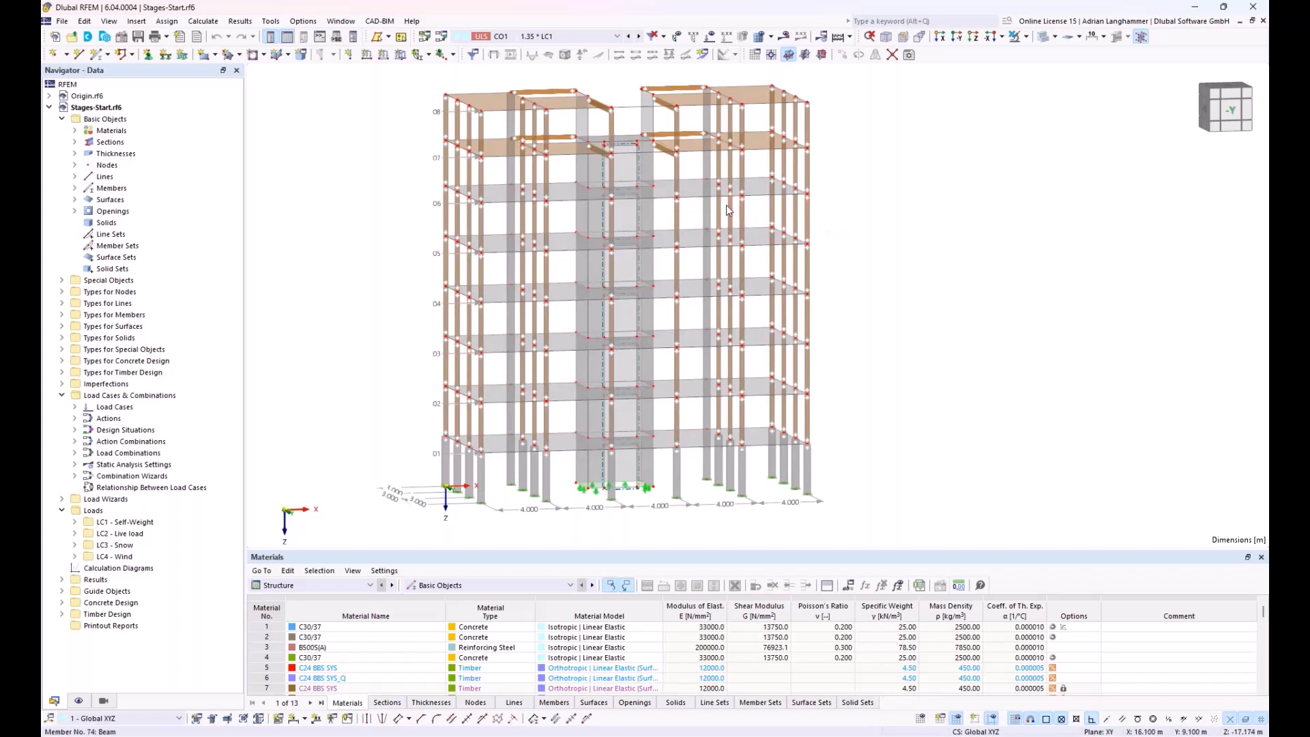
middle_click_drag(812, 220, 812, 219)
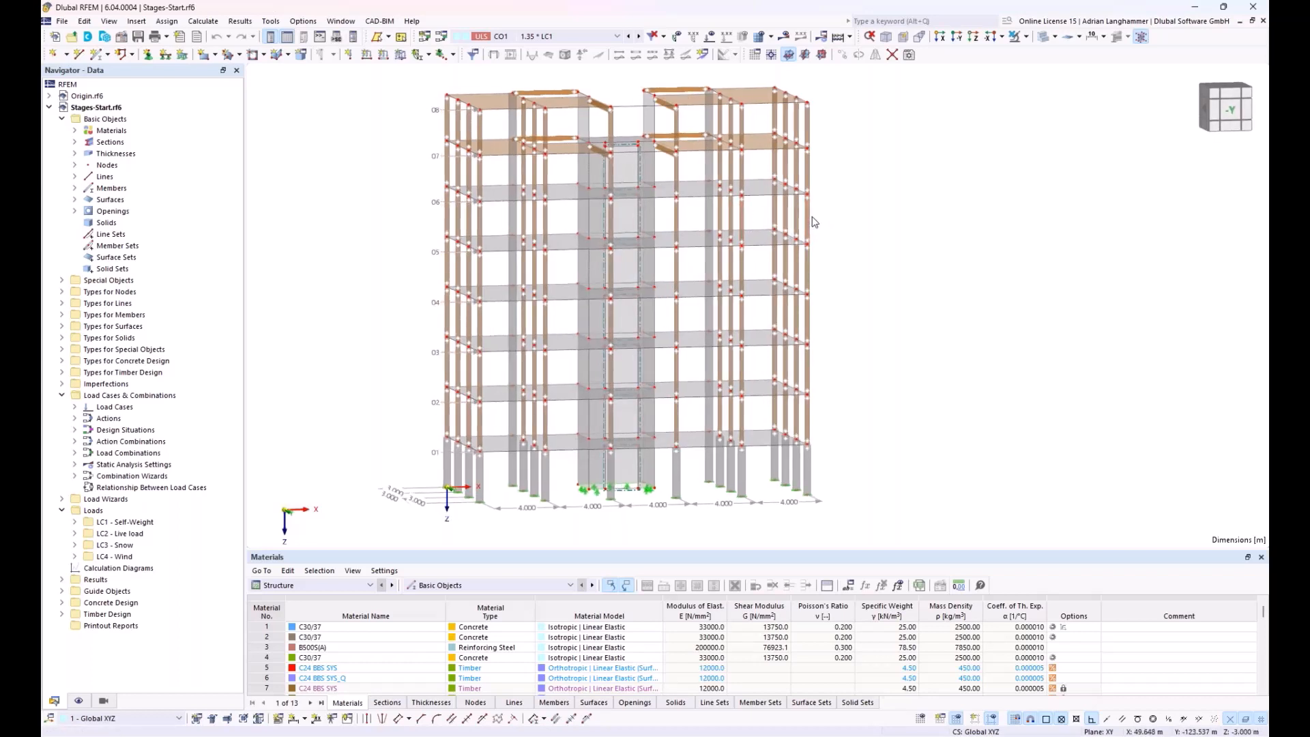
middle_click_drag(812, 228, 816, 233, "ctrl")
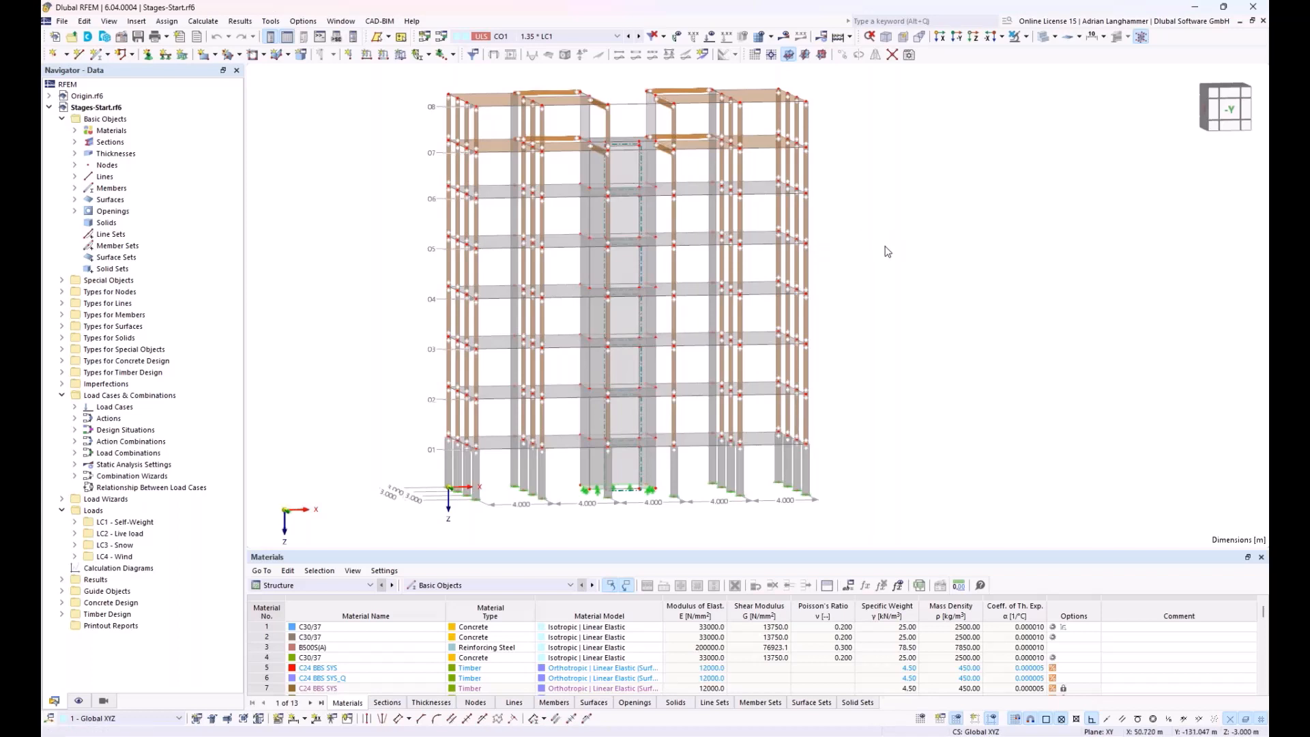
middle_click_drag(889, 252, 884, 251, "ctrl")
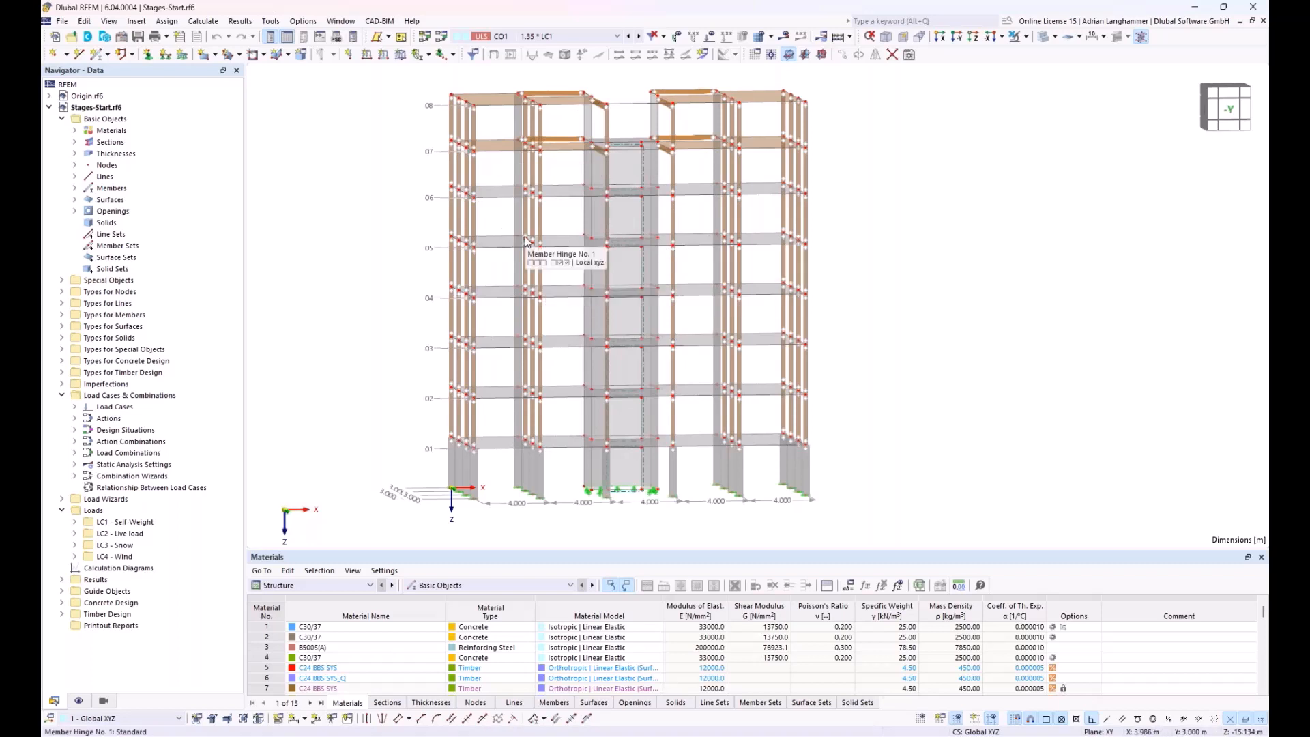
middle_click_drag(359, 224, 342, 219, "ctrl")
- Activate the Construction Stages Analysis (CSA) add-on in the base data of the Stages-Start model
right_click(100, 108)
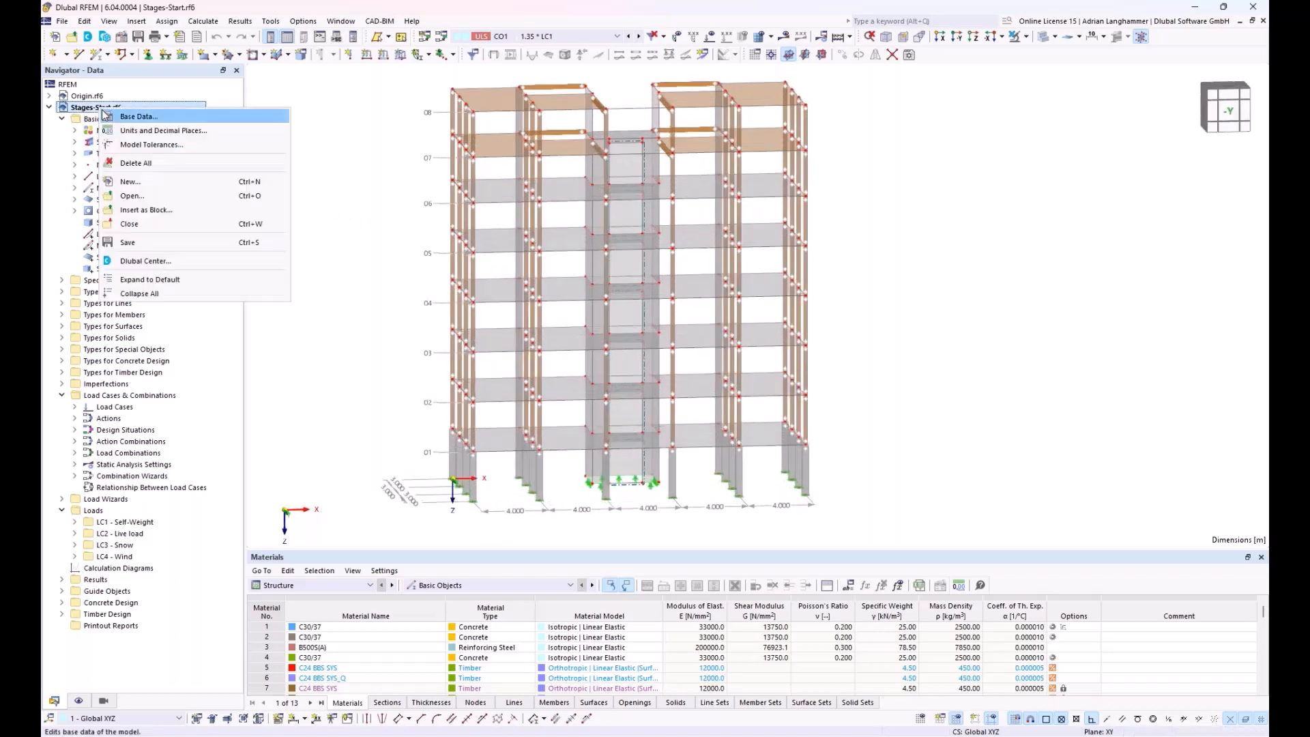
left_click(117, 119)
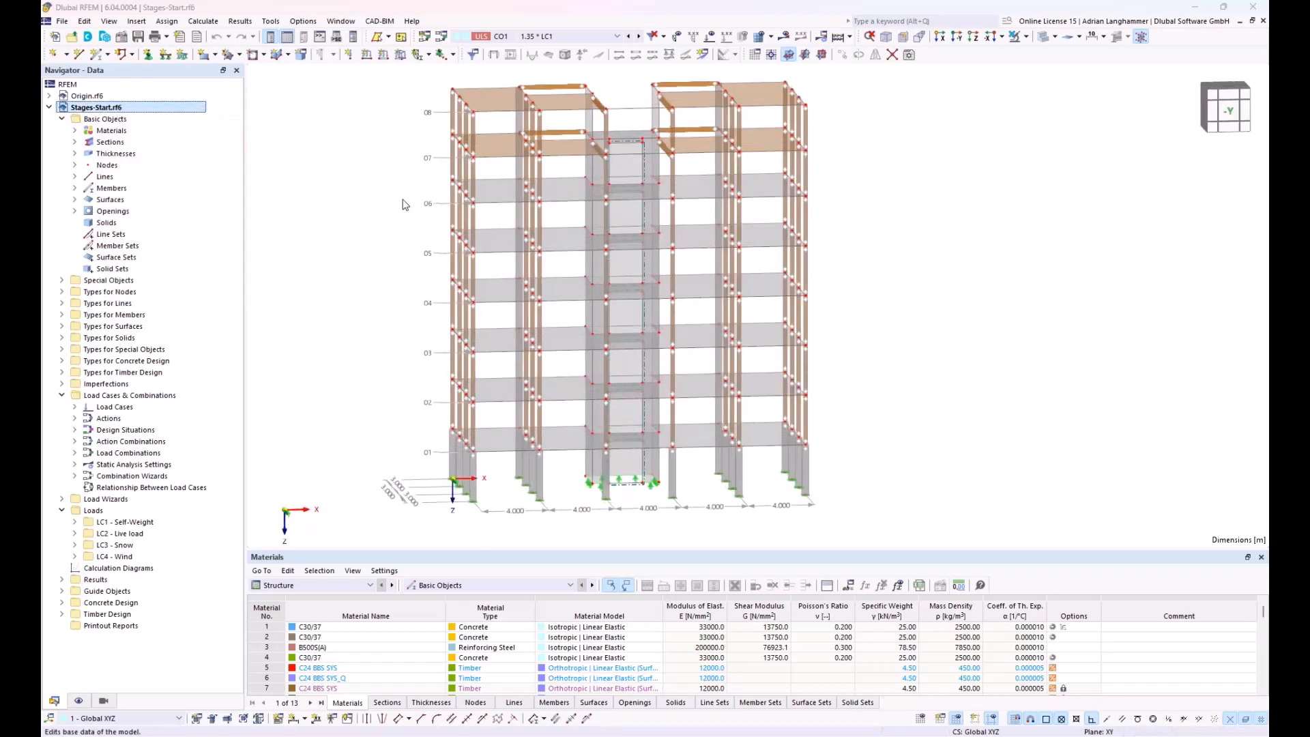
left_click(448, 127)
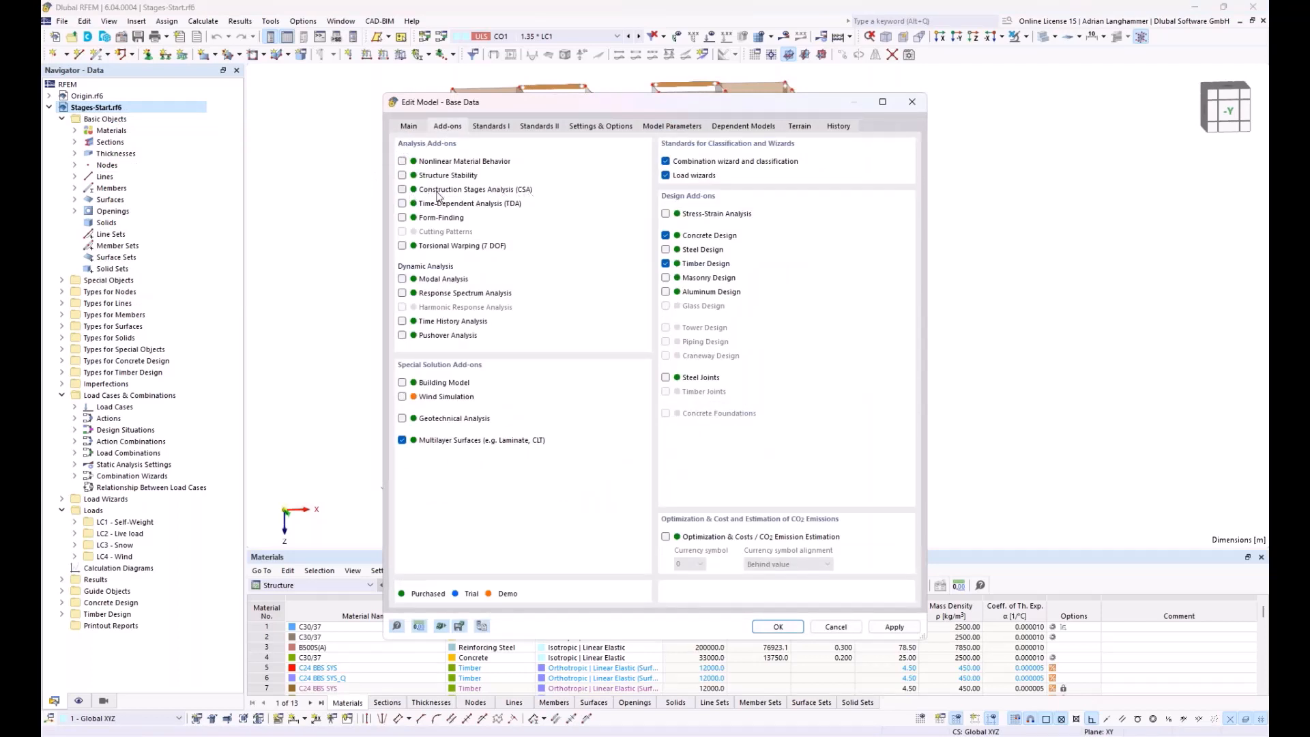
left_click(403, 190)
left_click(778, 627)
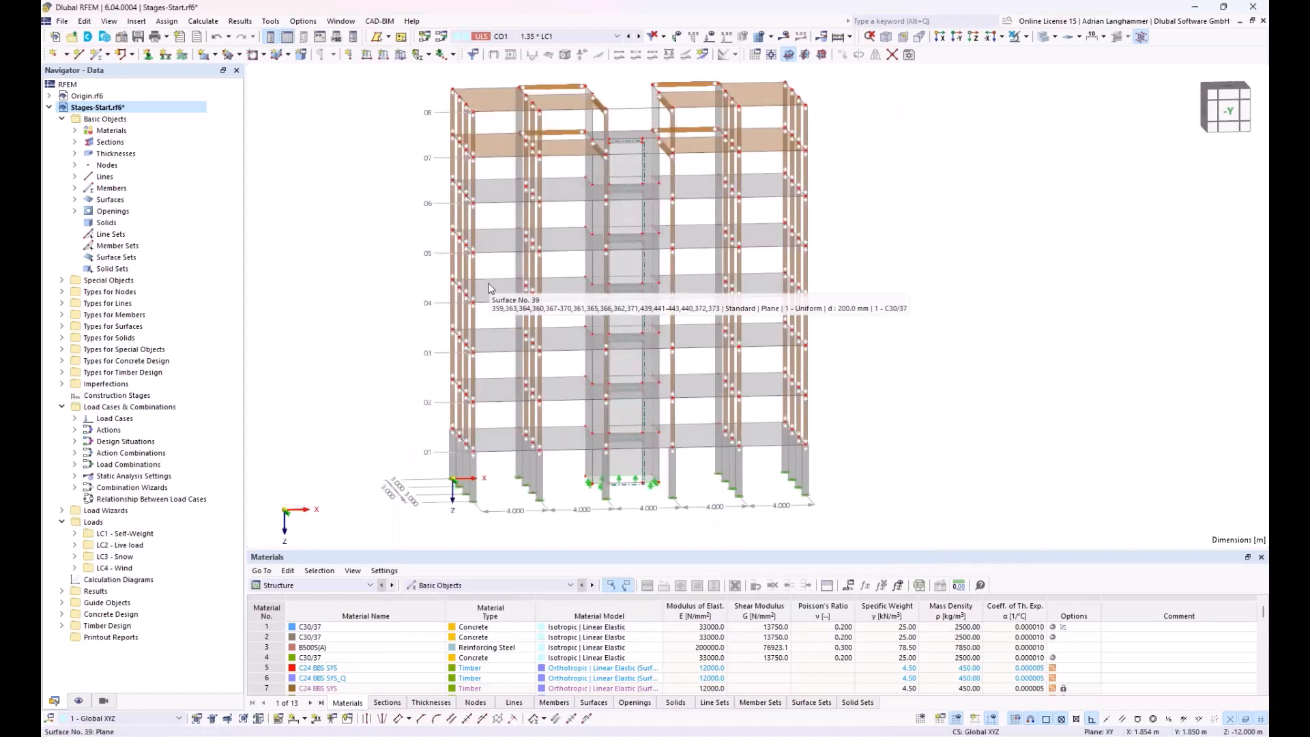
- Create a first construction stage and enable changes to its members, surfaces, nodal supports and line supports
left_click(103, 398)
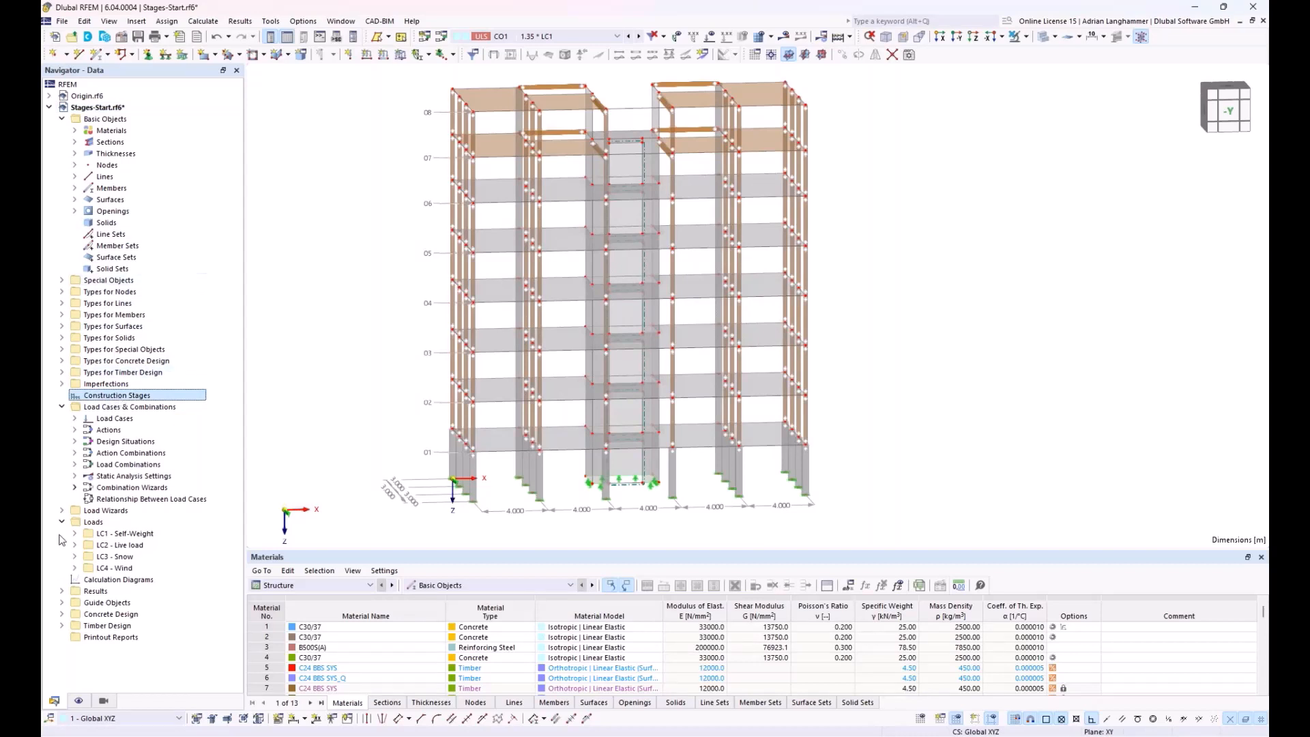
right_click(113, 401)
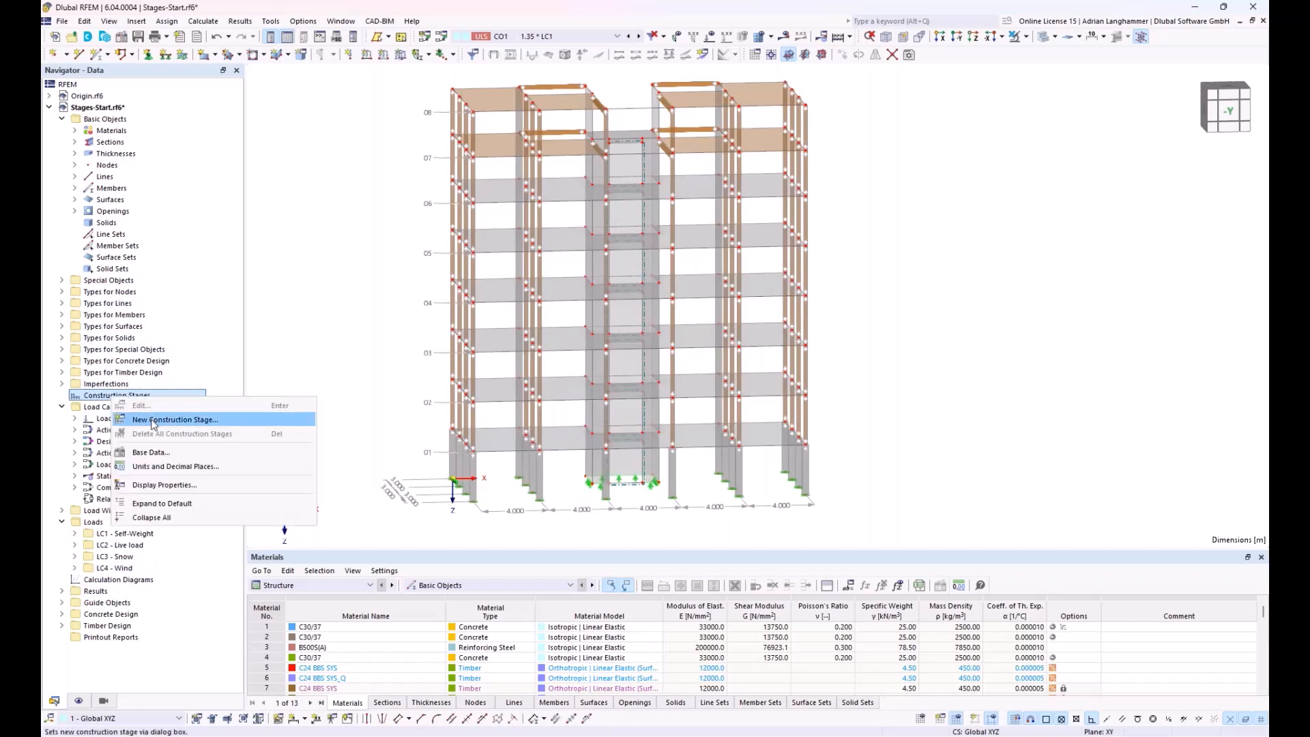
left_click(152, 420)
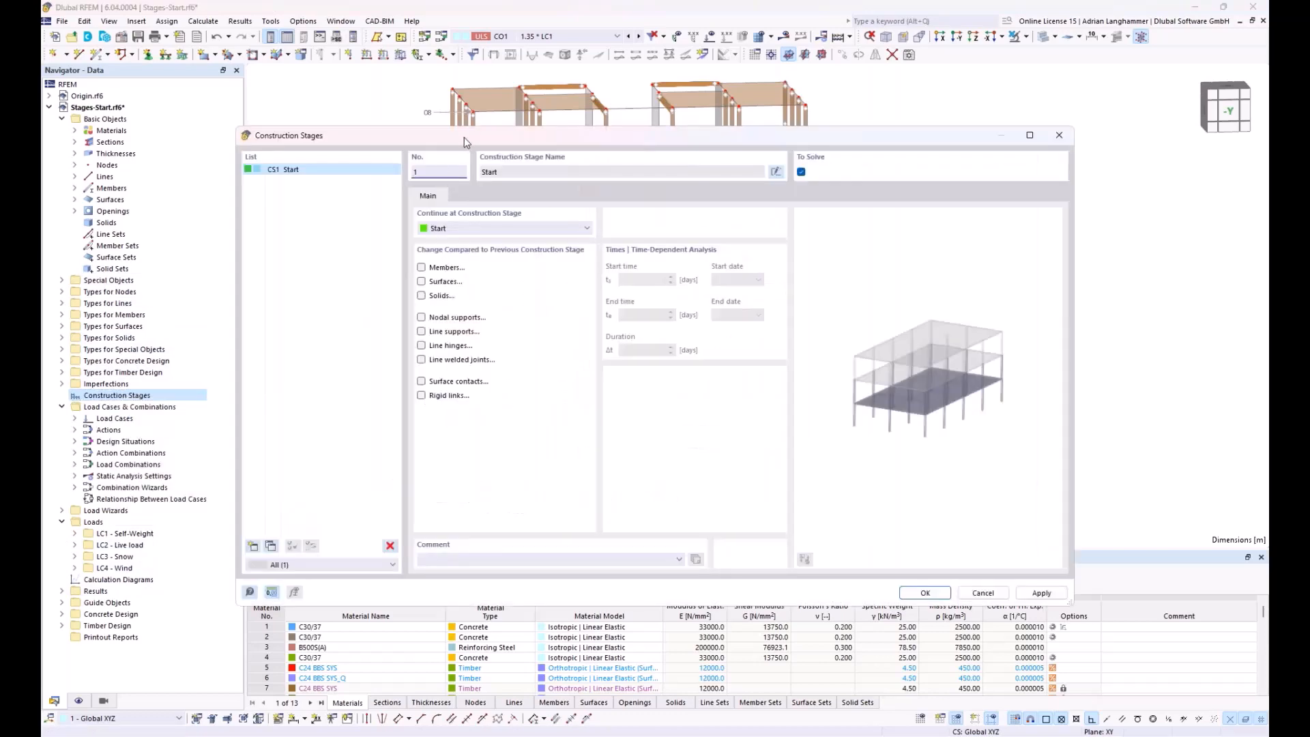
left_click_drag(472, 138, 486, 145)
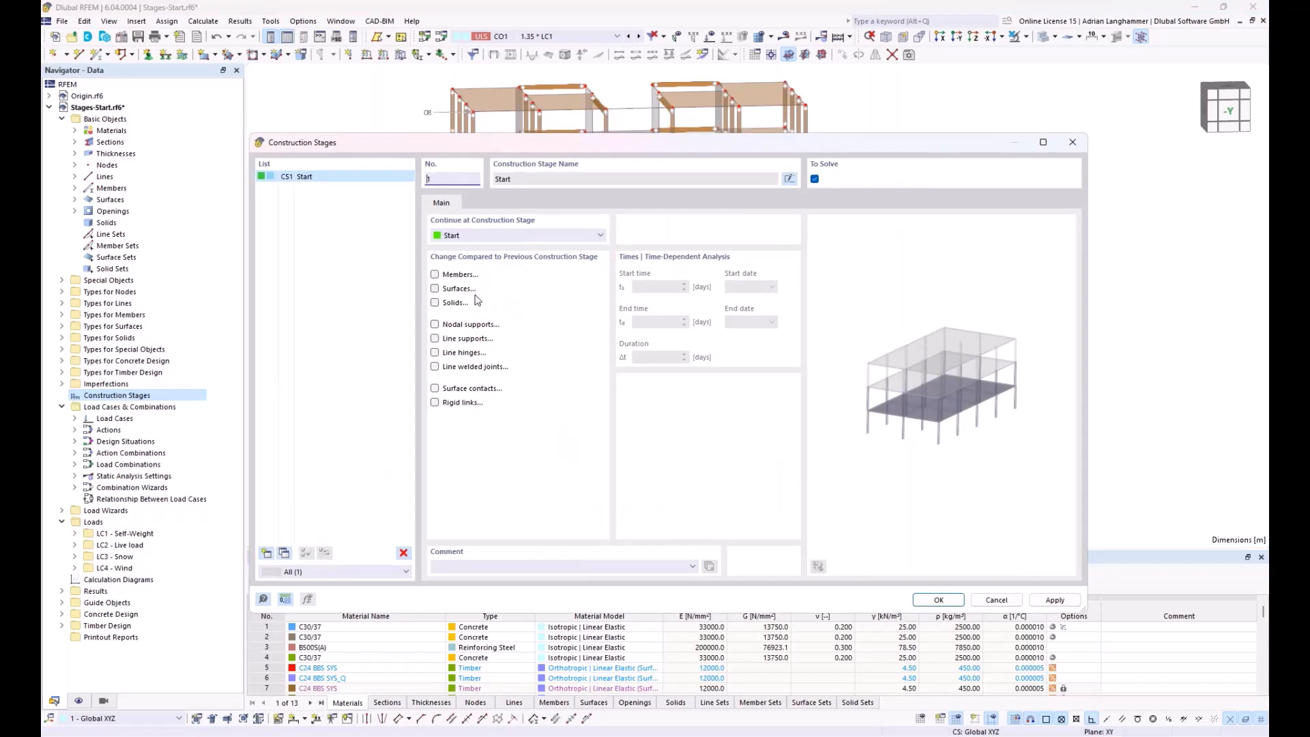
left_click_drag(582, 147, 627, 235)
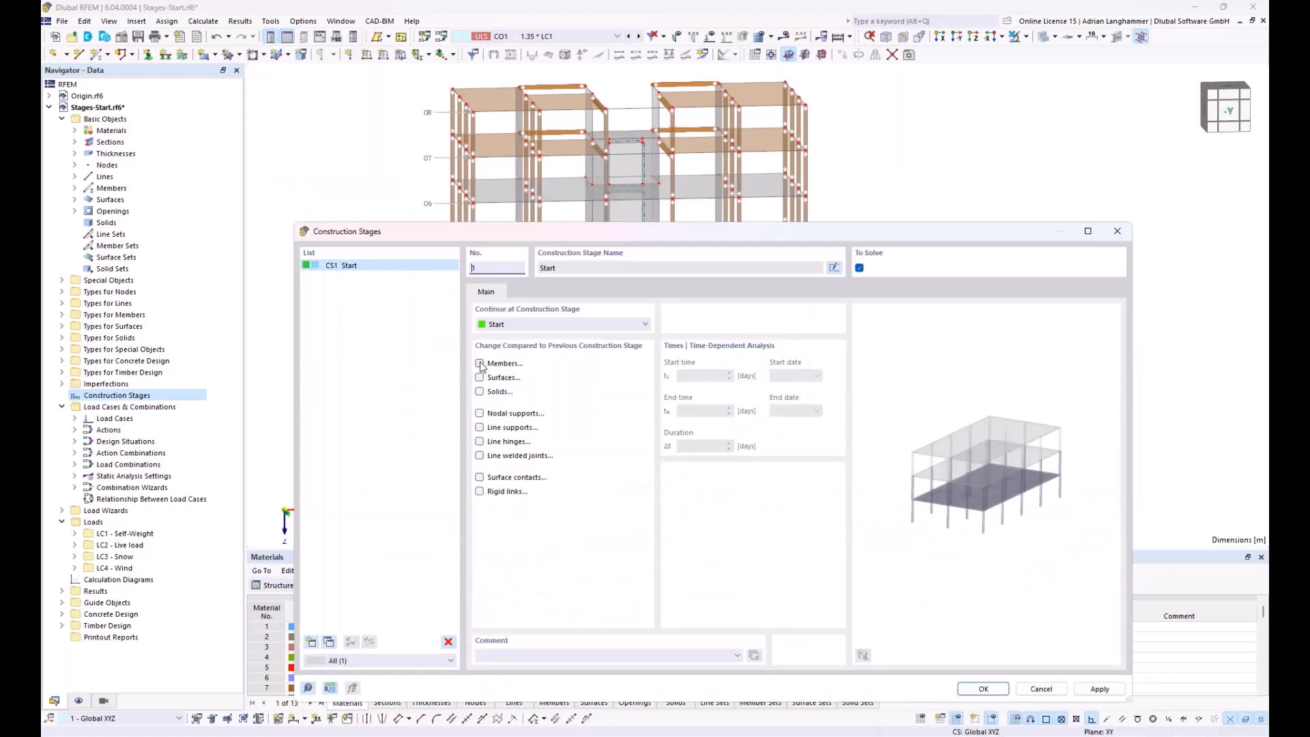
left_click(480, 364)
left_click(480, 378)
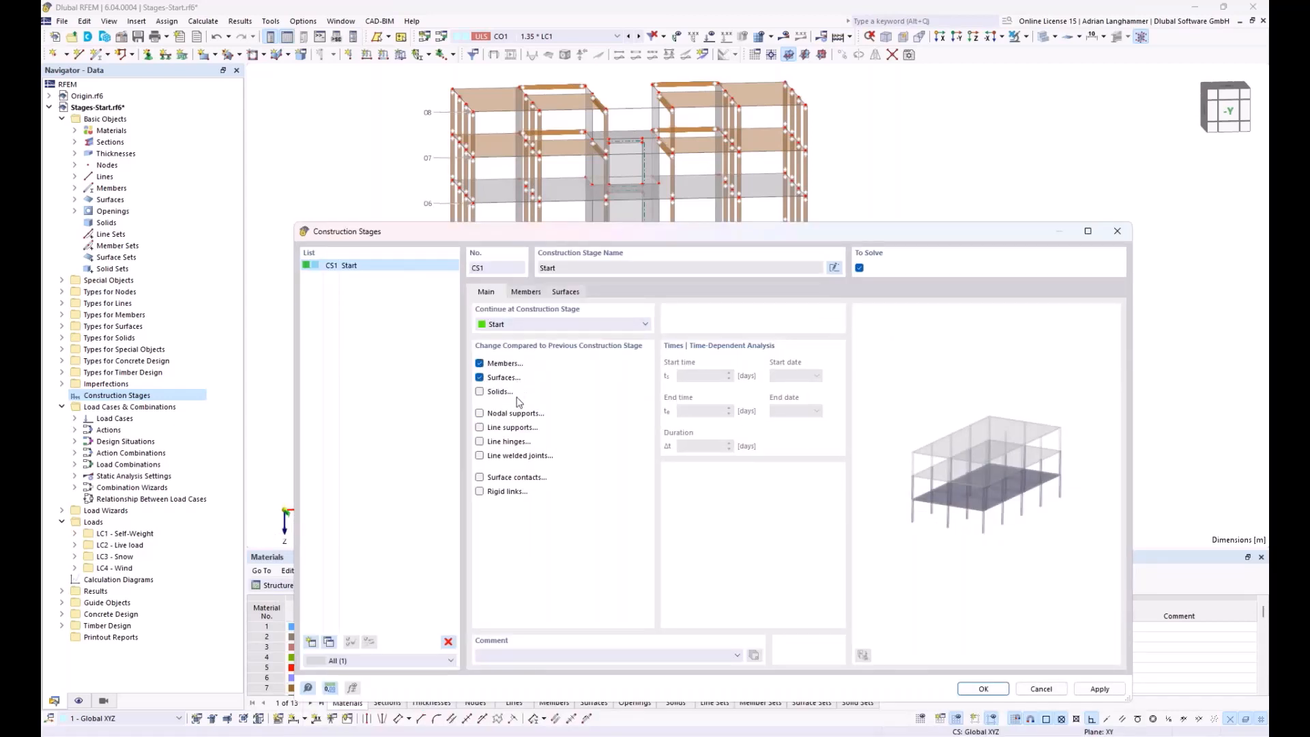
left_click(481, 413)
left_click(479, 427)
- Add the lowest-storey columns, members 1-12, 14, 17 and 19-22, to construction stage CS1
left_click_drag(647, 232, 649, 301)
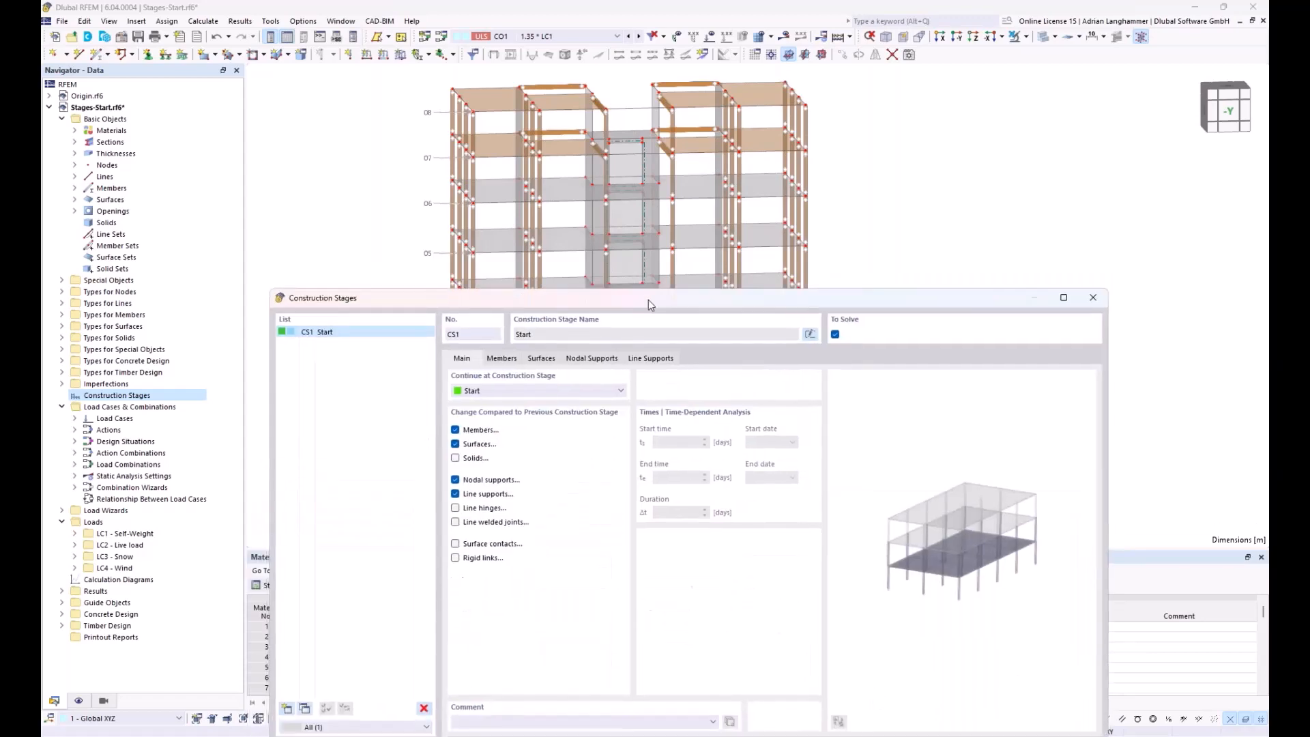
left_click(509, 360)
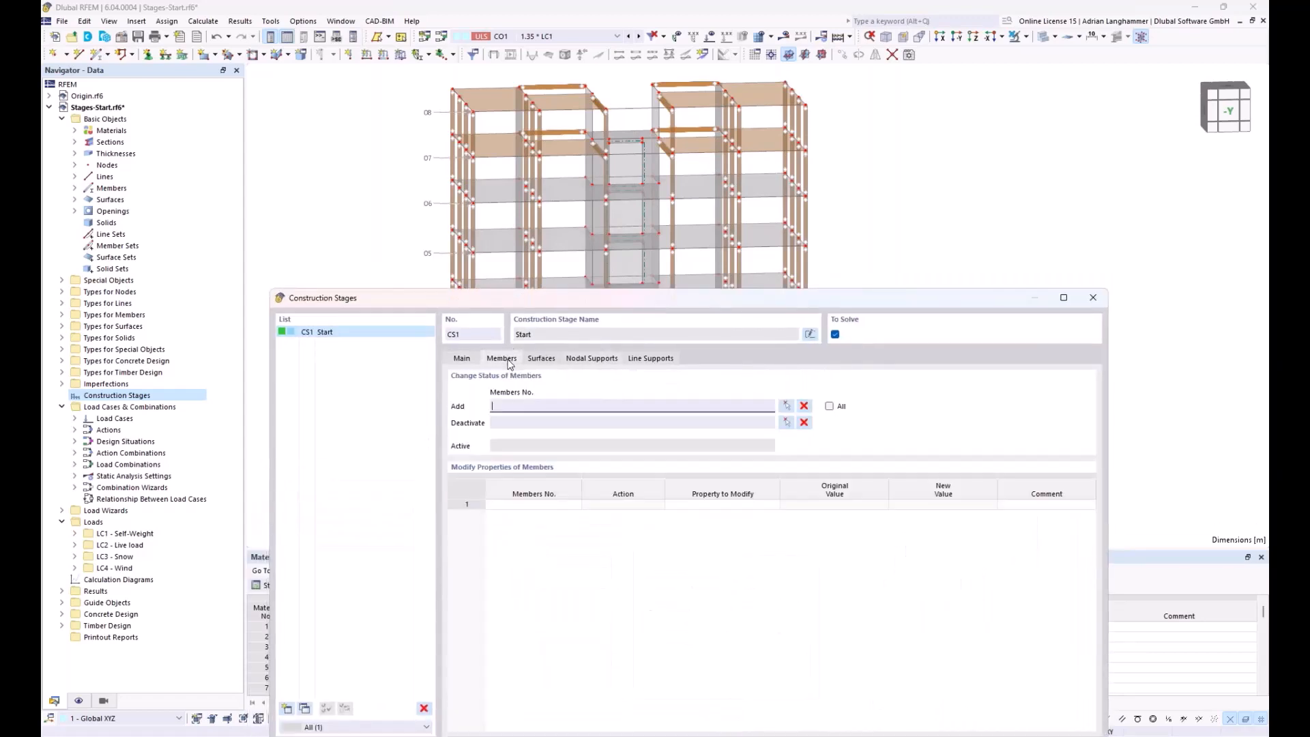
left_click(787, 406)
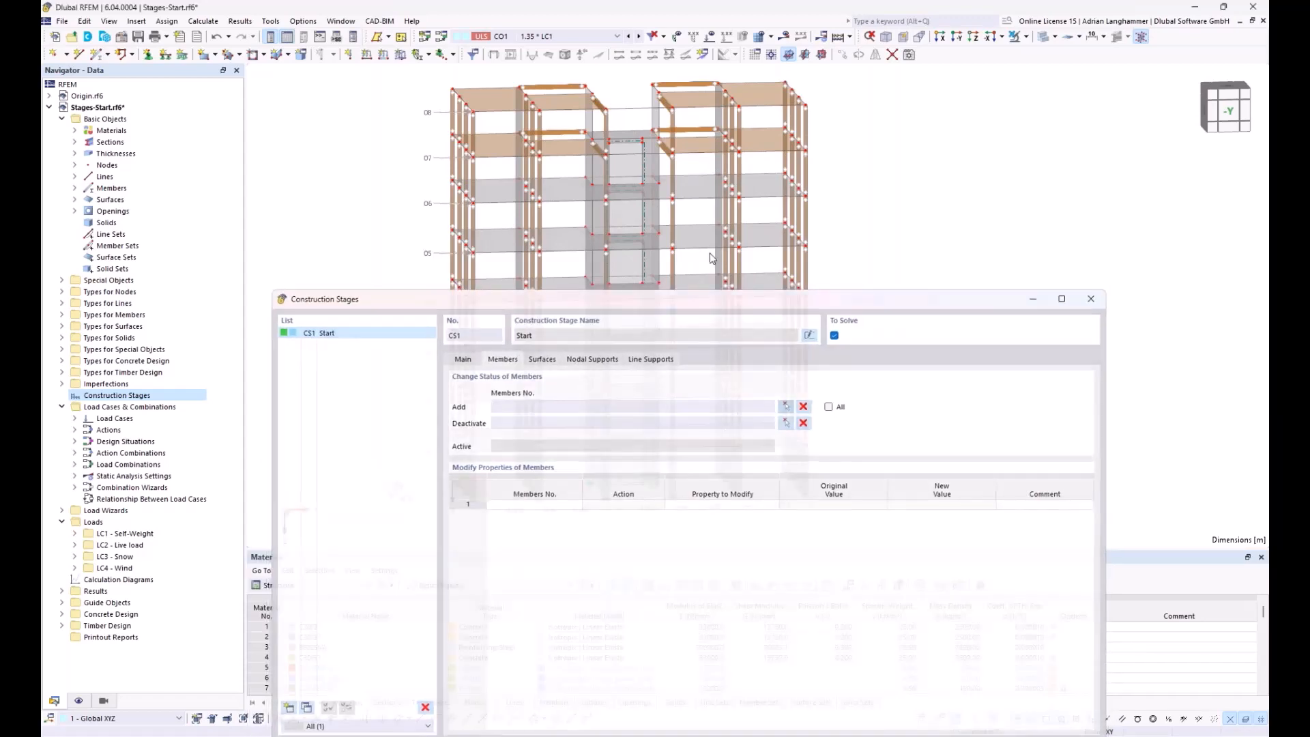
left_click_drag(403, 383, 884, 509)
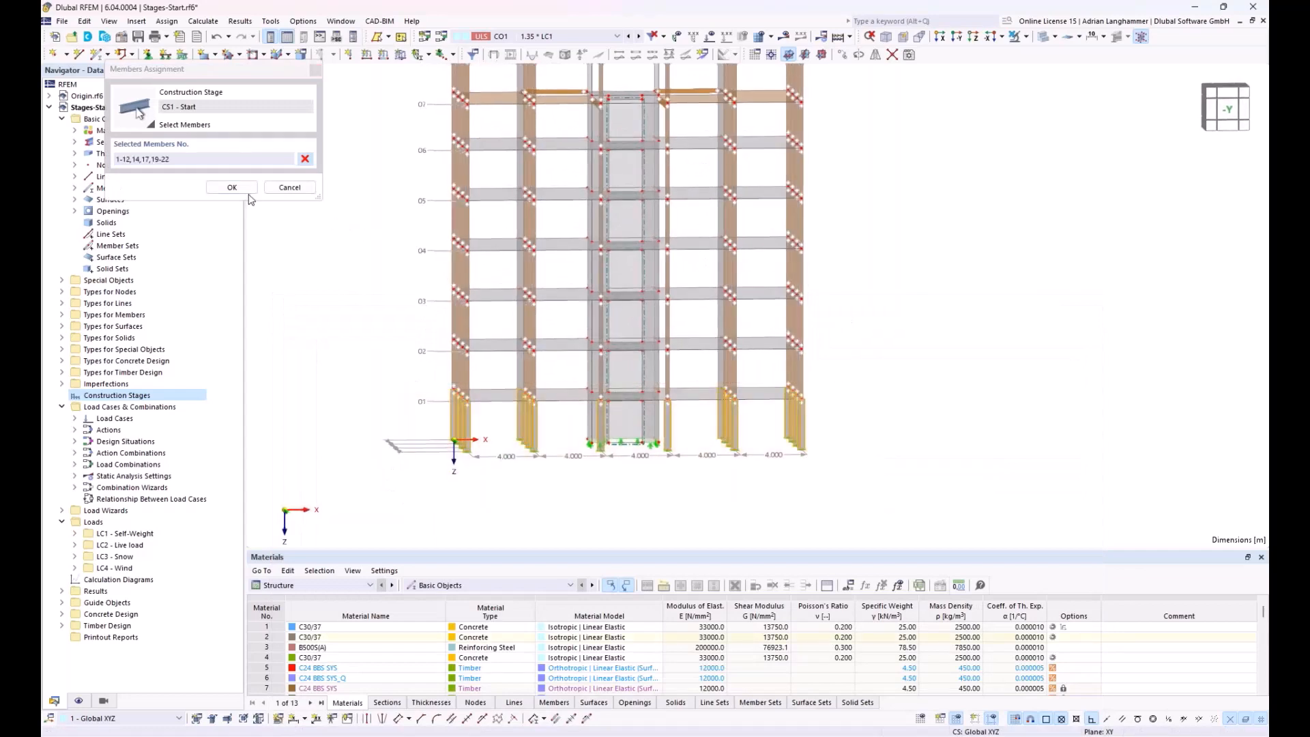
left_click(232, 187)
- Add the lowest storey's slab and core walls, surfaces 1-5, to construction stage CS1
left_click(520, 198)
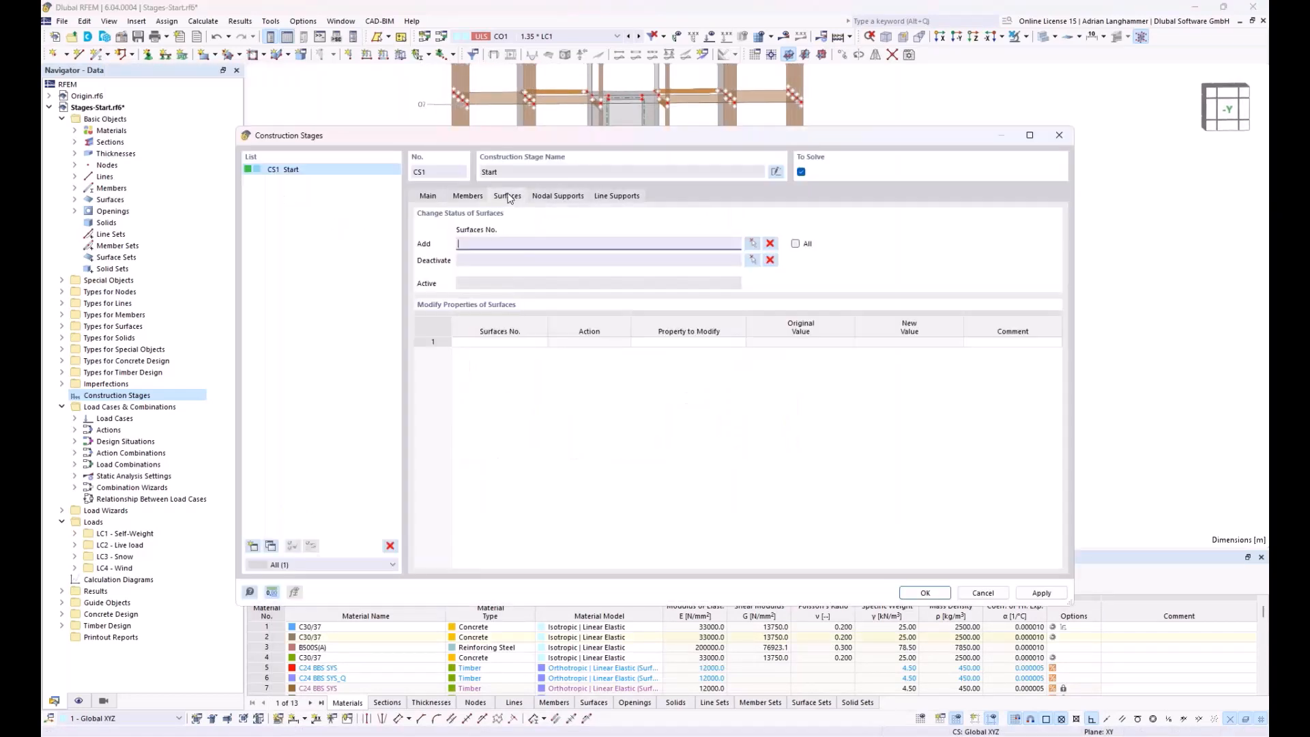
left_click(752, 244)
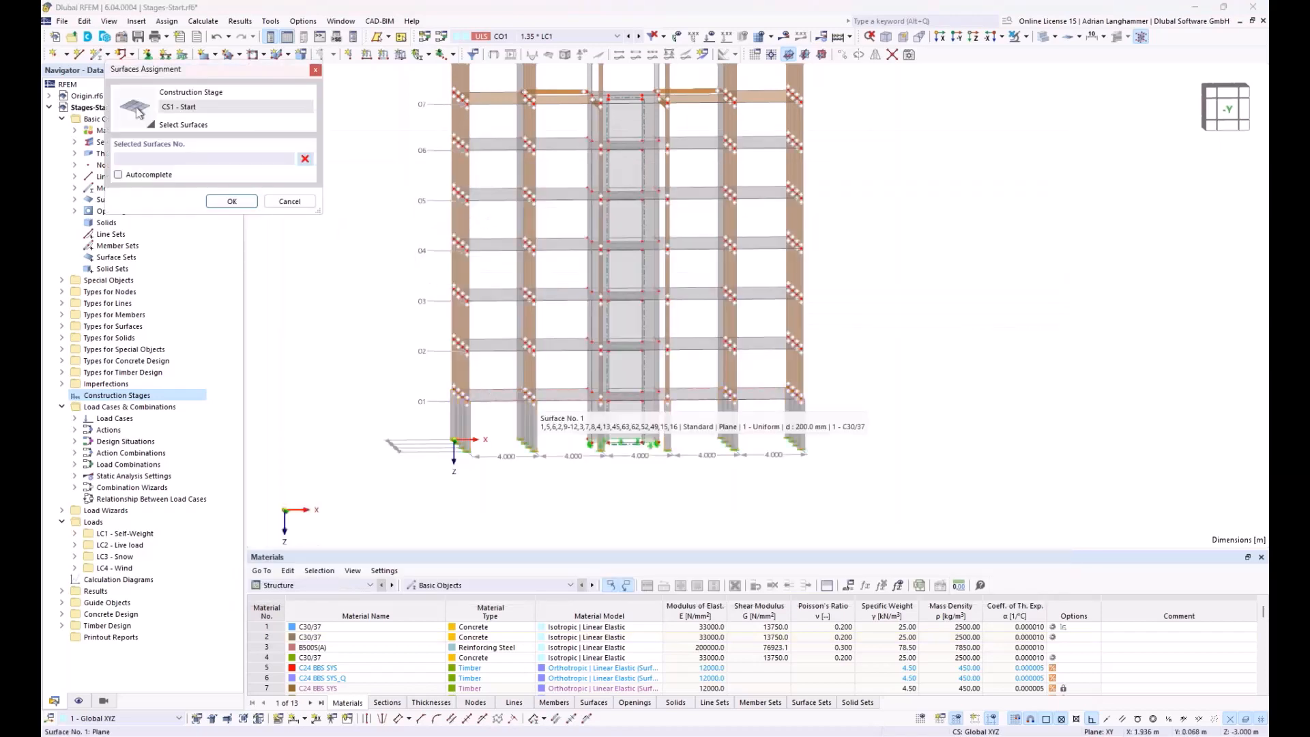
left_click_drag(376, 383, 886, 512)
left_click(240, 206)
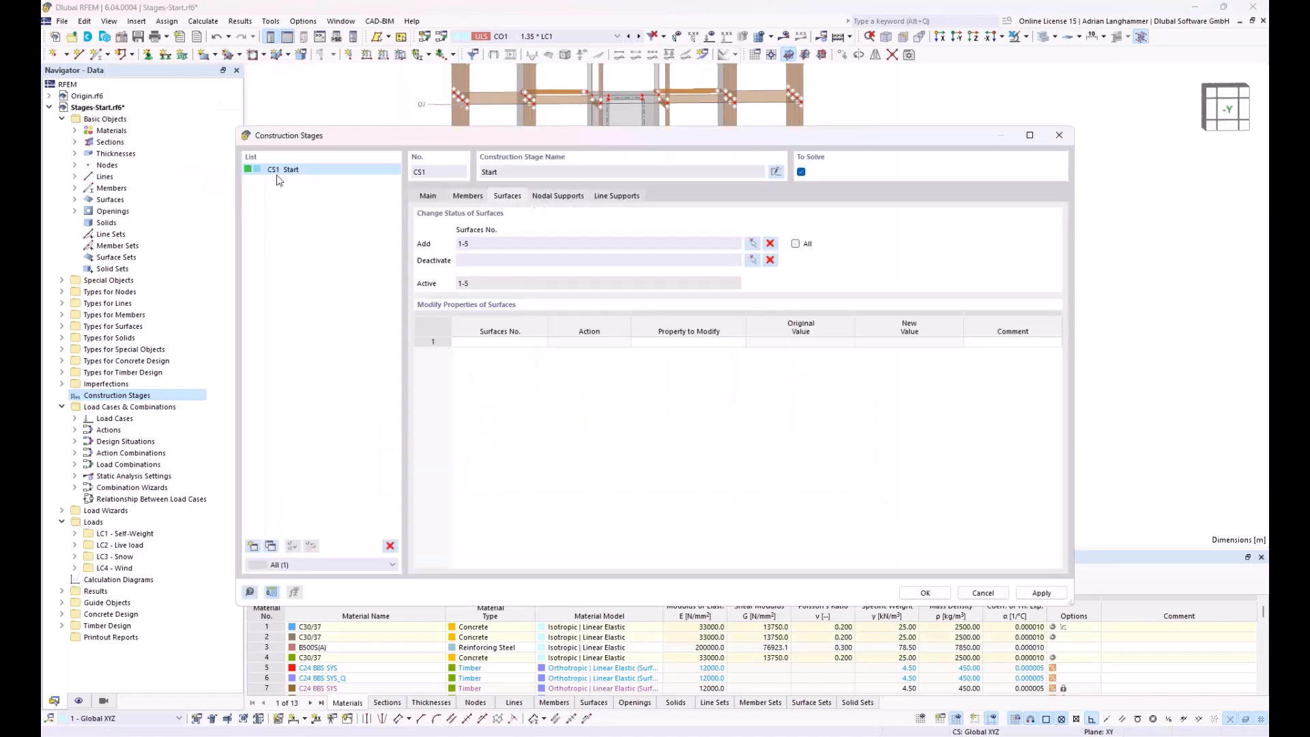
- Add all nodal supports and all line supports to construction stage CS1
left_click(559, 196)
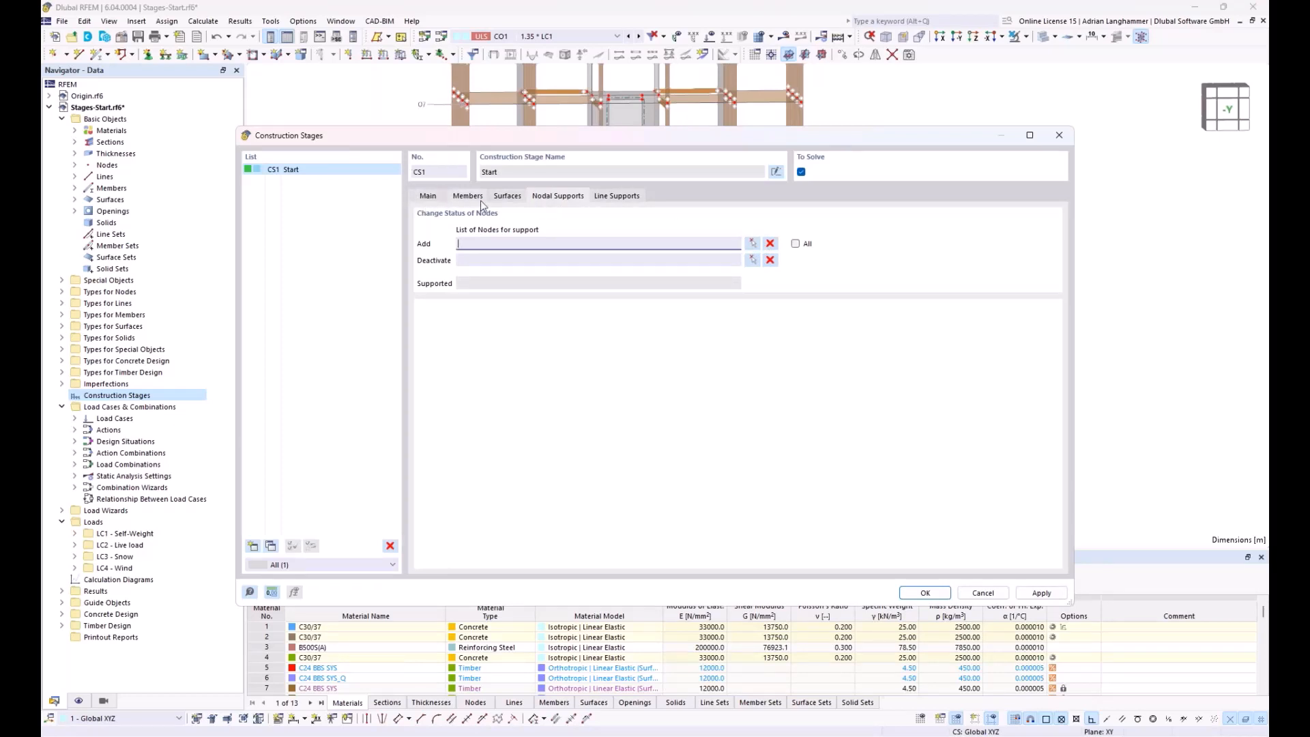
left_click(795, 244)
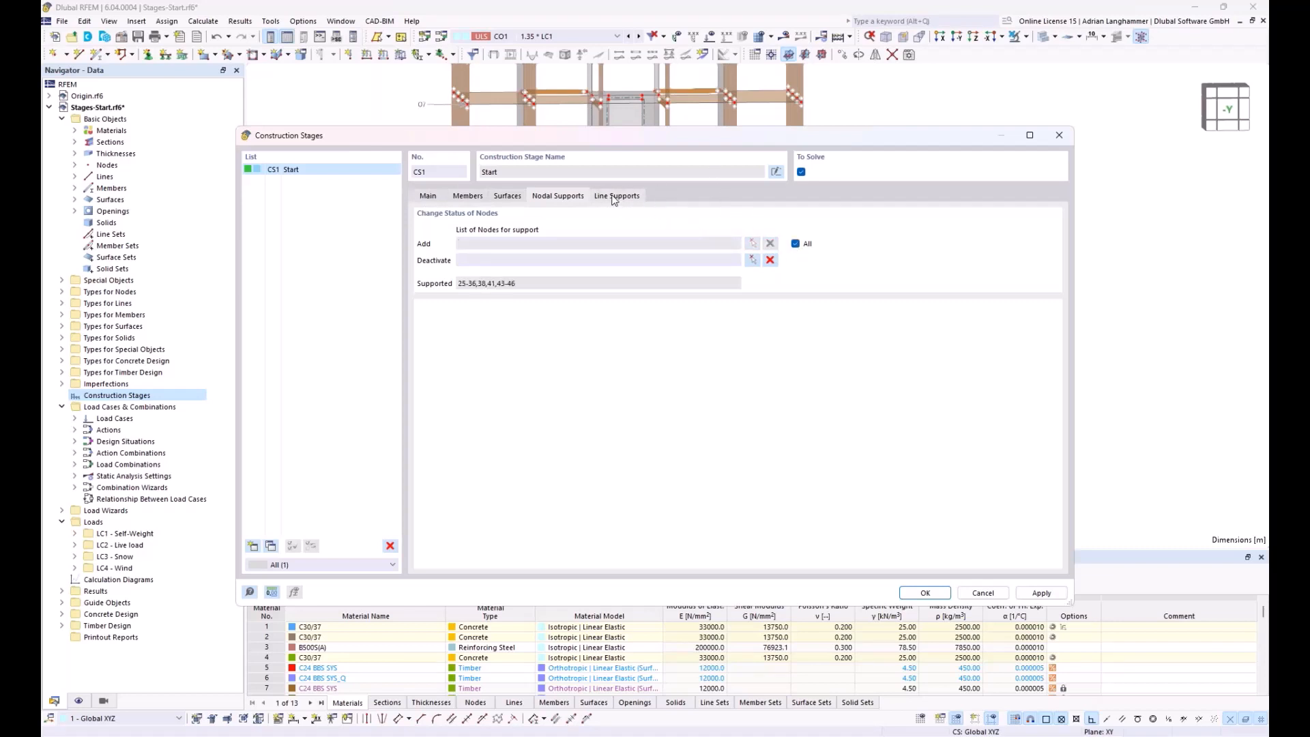
left_click(615, 197)
left_click(796, 244)
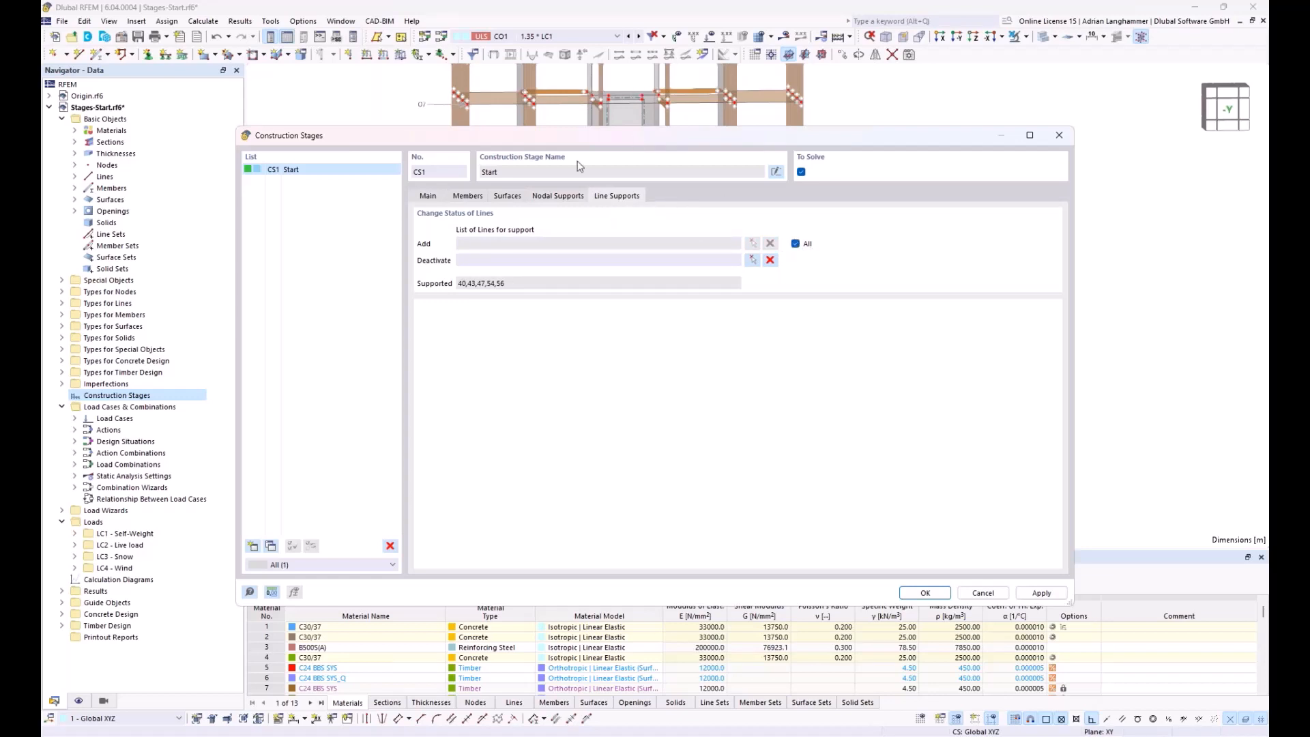
- Create construction stage CS2 following CS1 and turn off its changes to nodal supports and line supports
left_click(429, 196)
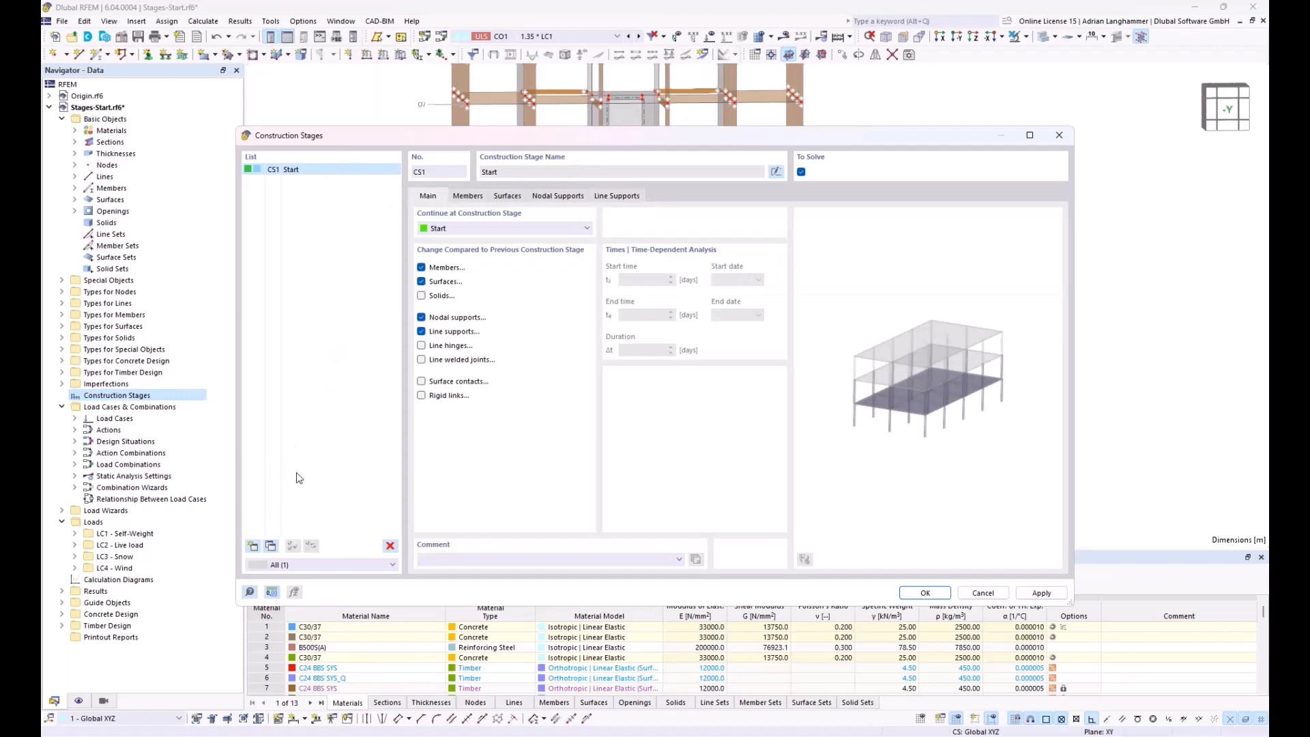
left_click(252, 546)
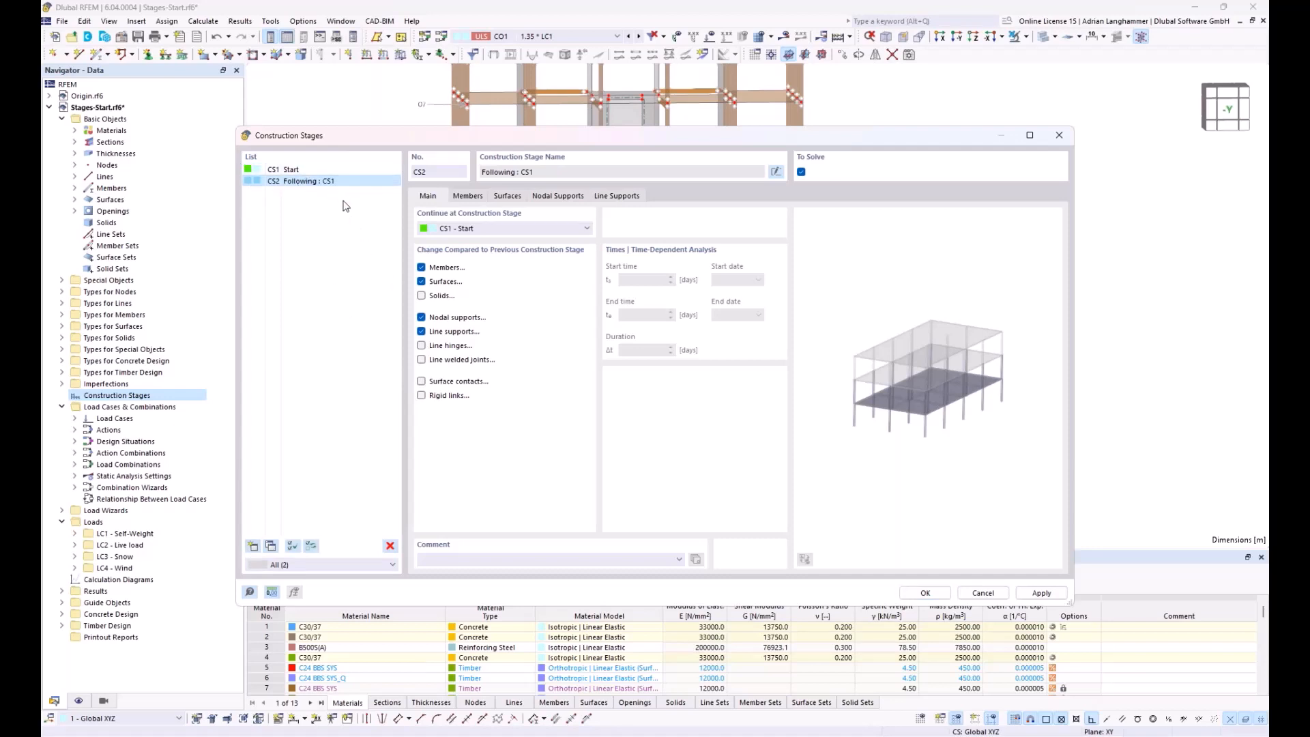
left_click(422, 317)
left_click(422, 331)
- Add the second-storey columns, members 23-40, to construction stage CS2
left_click(467, 196)
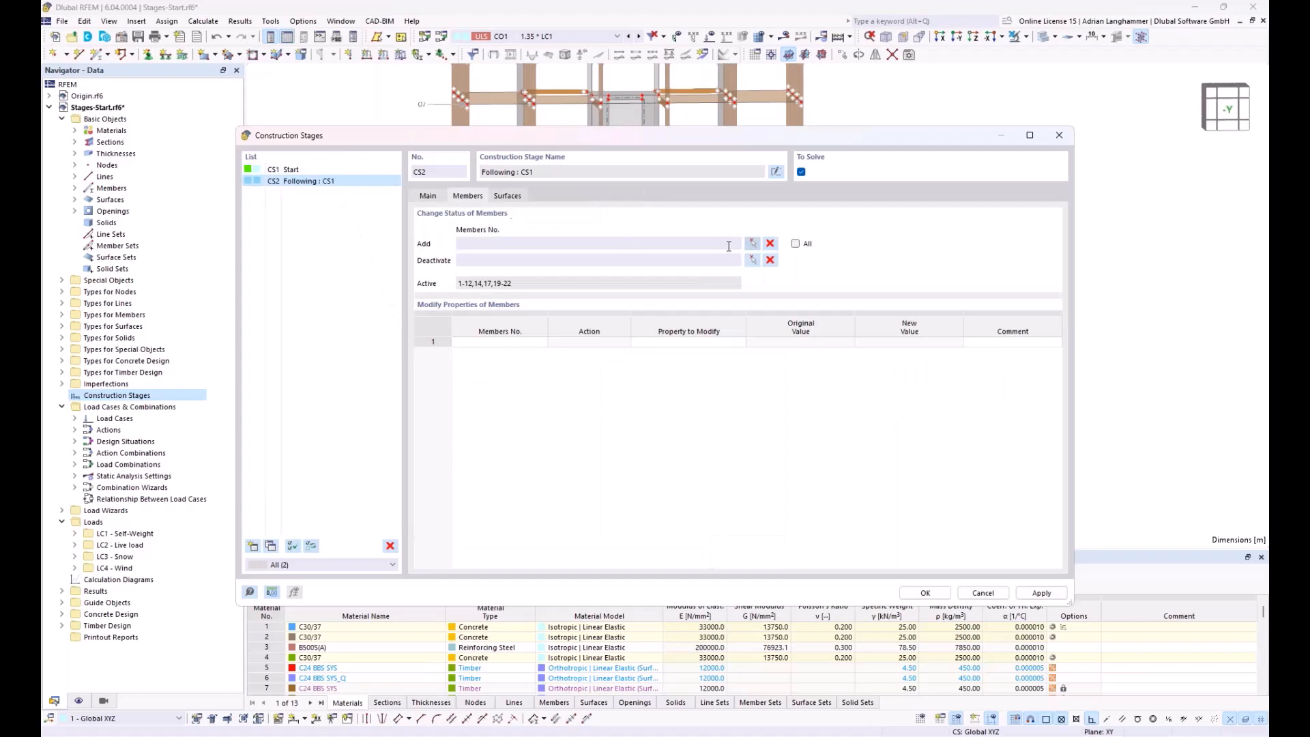
left_click(754, 244)
left_click_drag(878, 482, 879, 485)
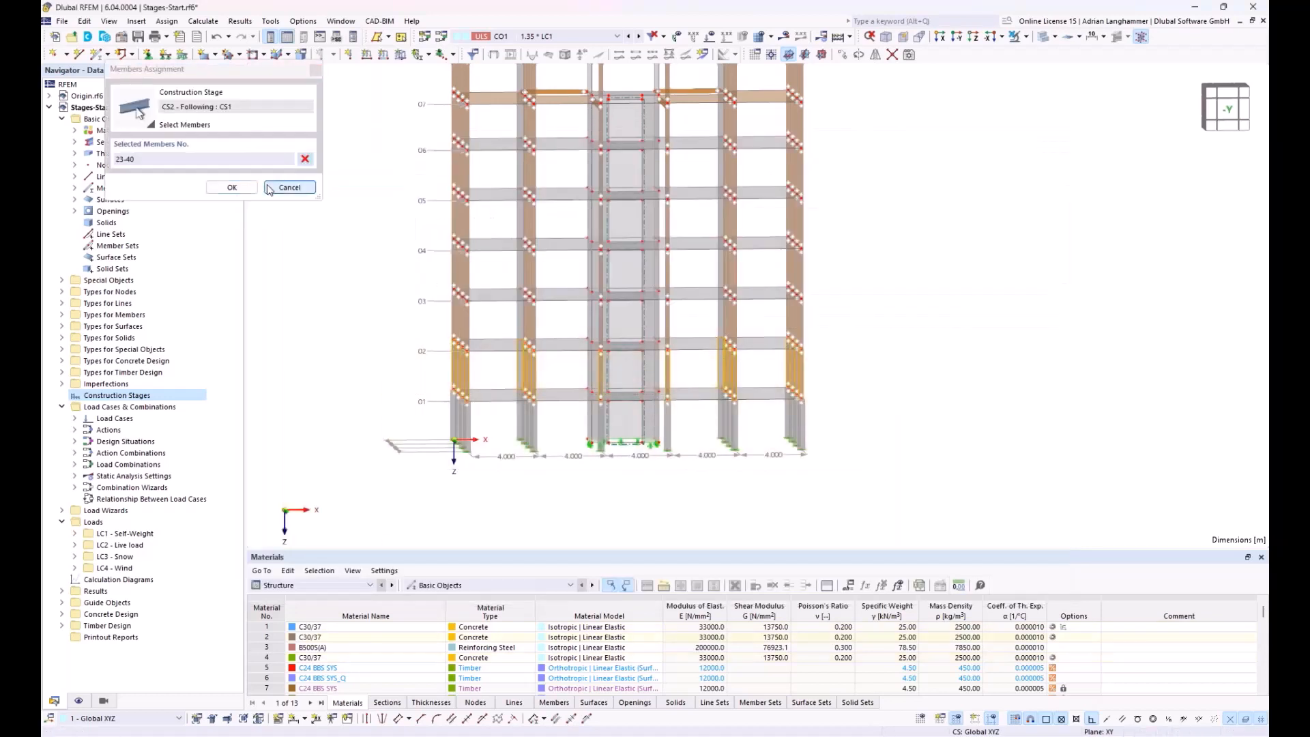
left_click(253, 188)
- Add the second storey's slab and core walls, surfaces 6-10, to construction stage CS2
left_click(513, 197)
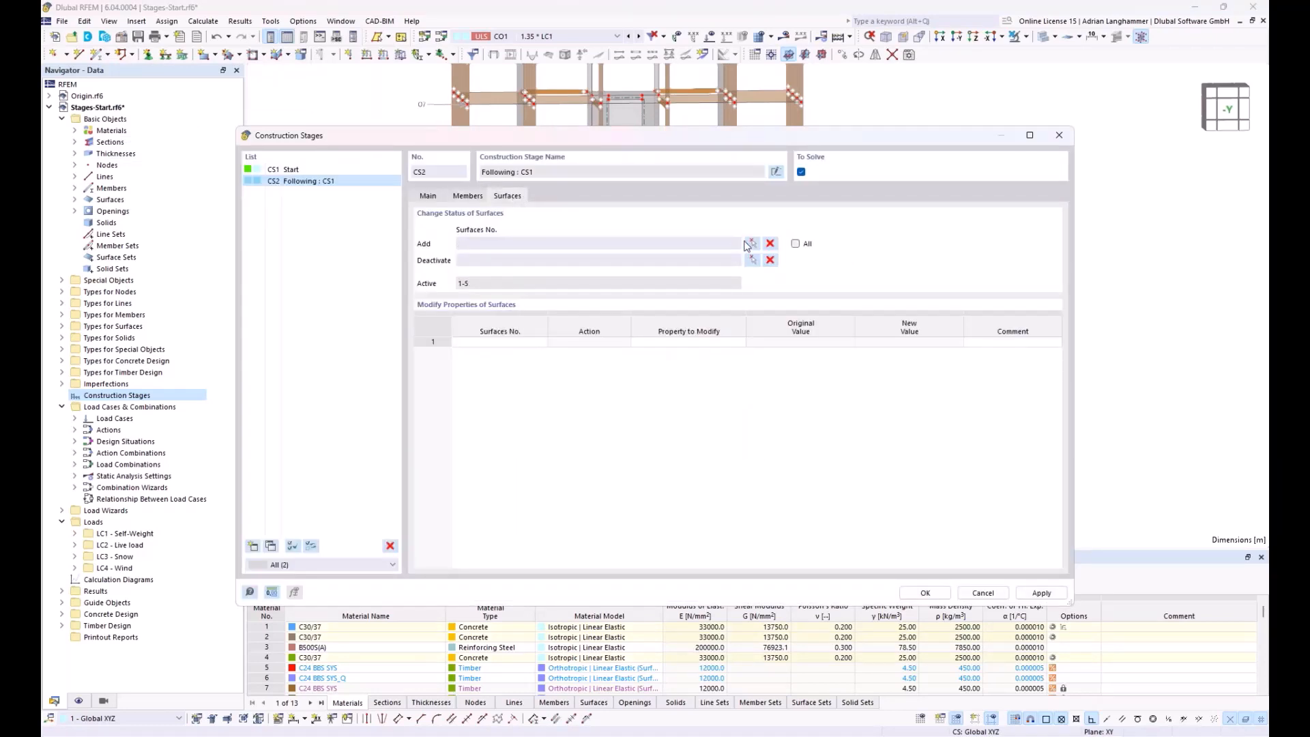
left_click(751, 243)
left_click_drag(401, 330, 847, 469)
scroll(867, 400, "down", 1)
middle_click_drag(872, 372, 852, 367)
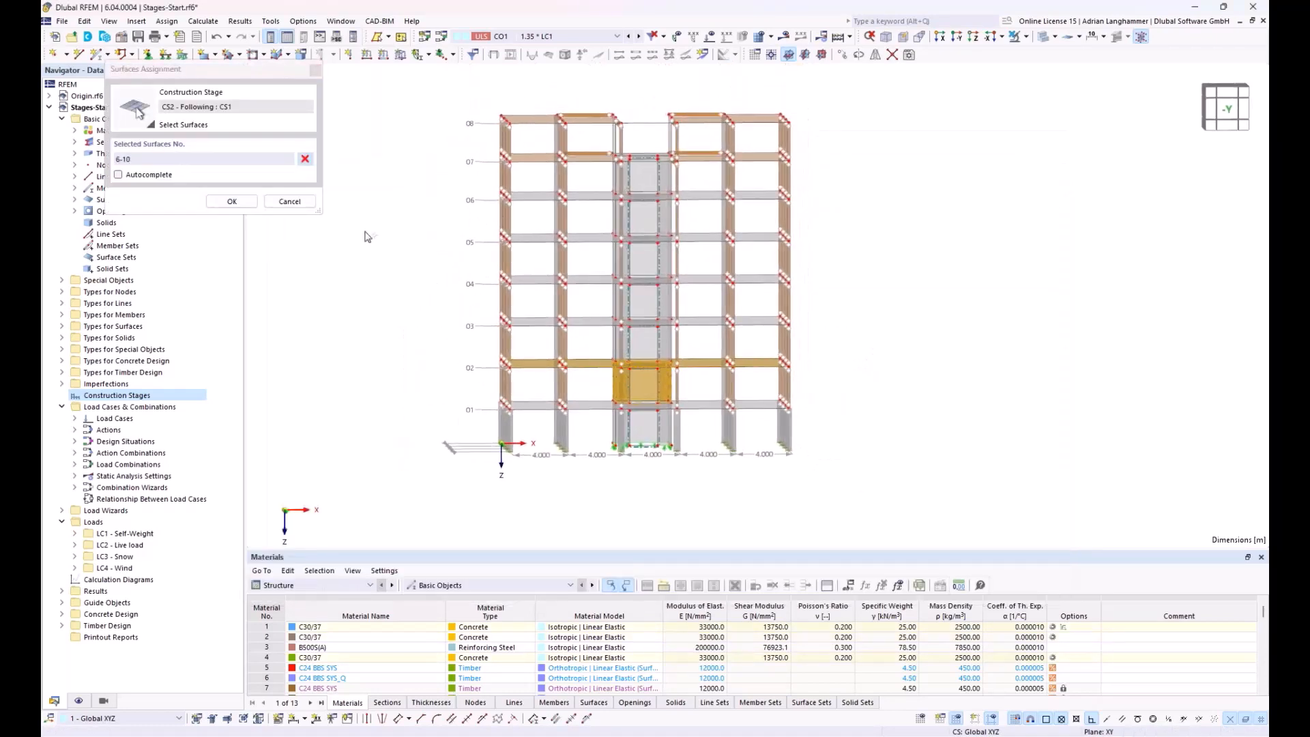
left_click(232, 202)
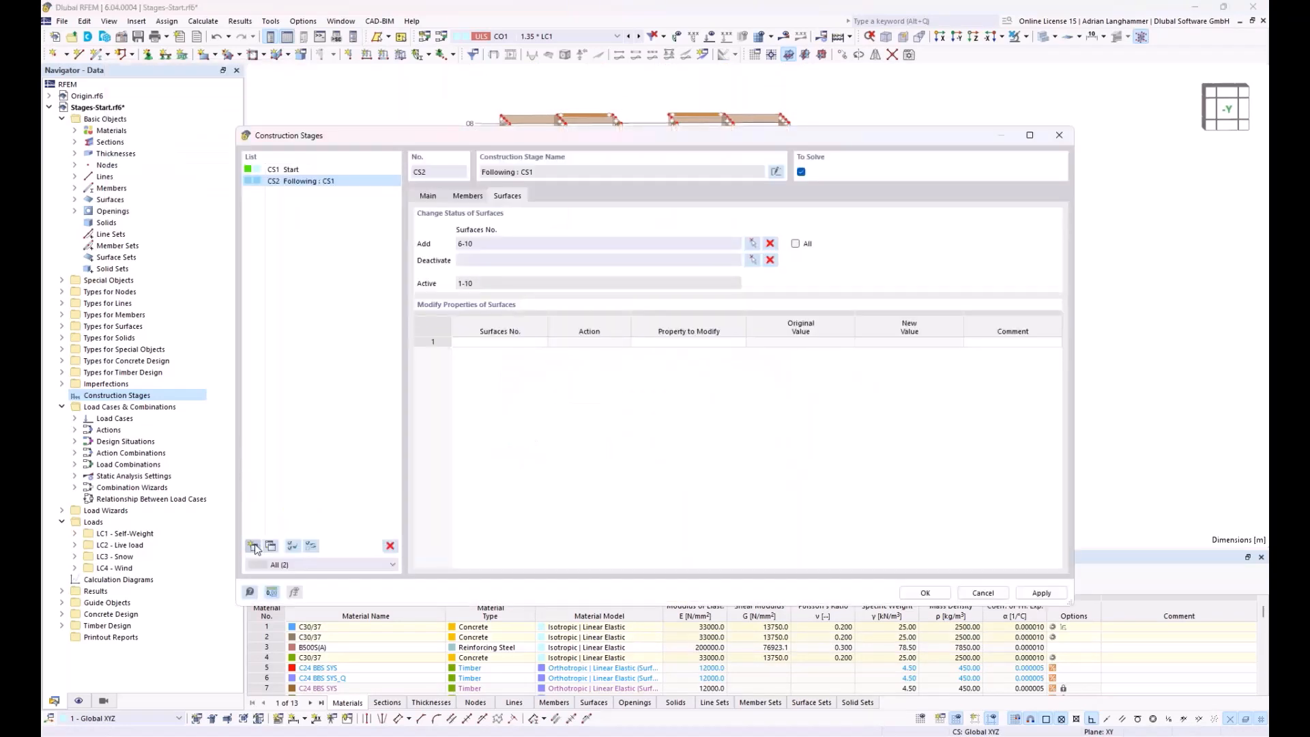
- Add six more construction stages, CS3 to CS8, each following the previous stage
left_click(256, 545)
left_click(255, 545)
left_click(255, 544)
left_click(254, 545)
left_click(254, 545)
left_click(254, 545)
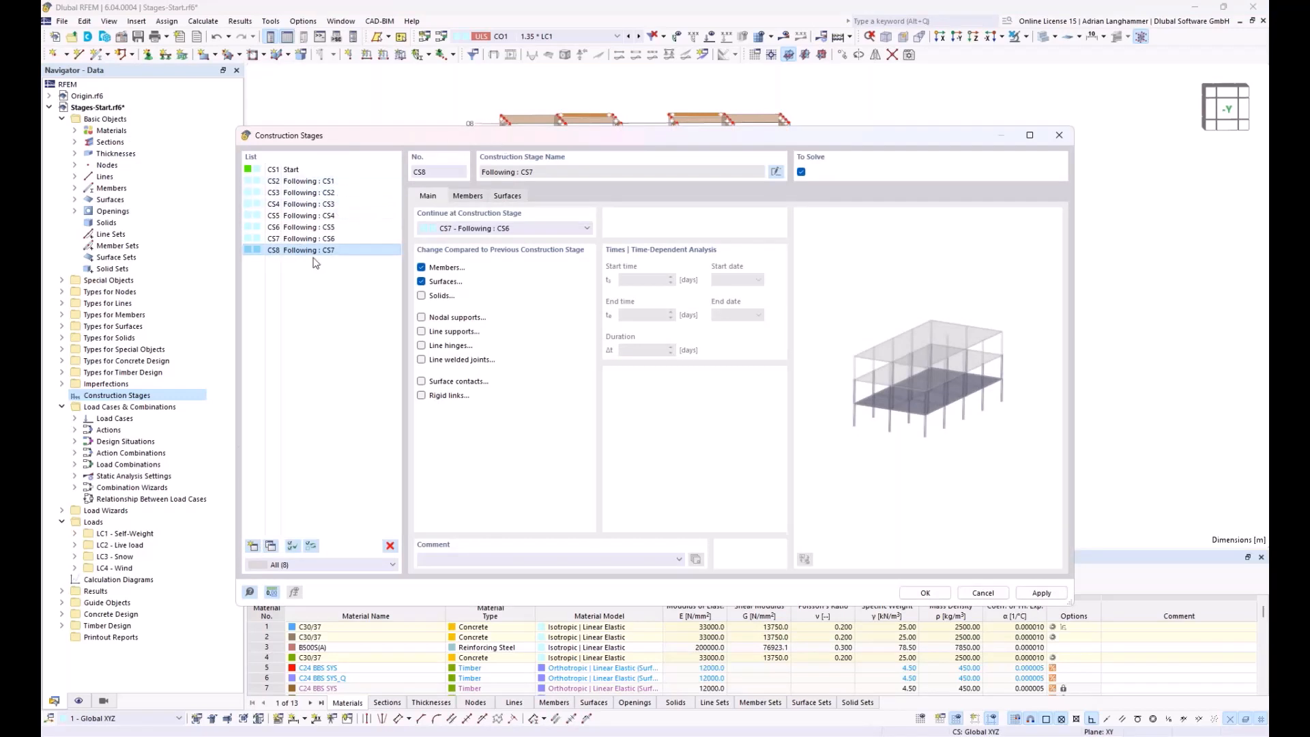
- Add the third-storey columns, members 41-58, to construction stage CS3
left_click(301, 194)
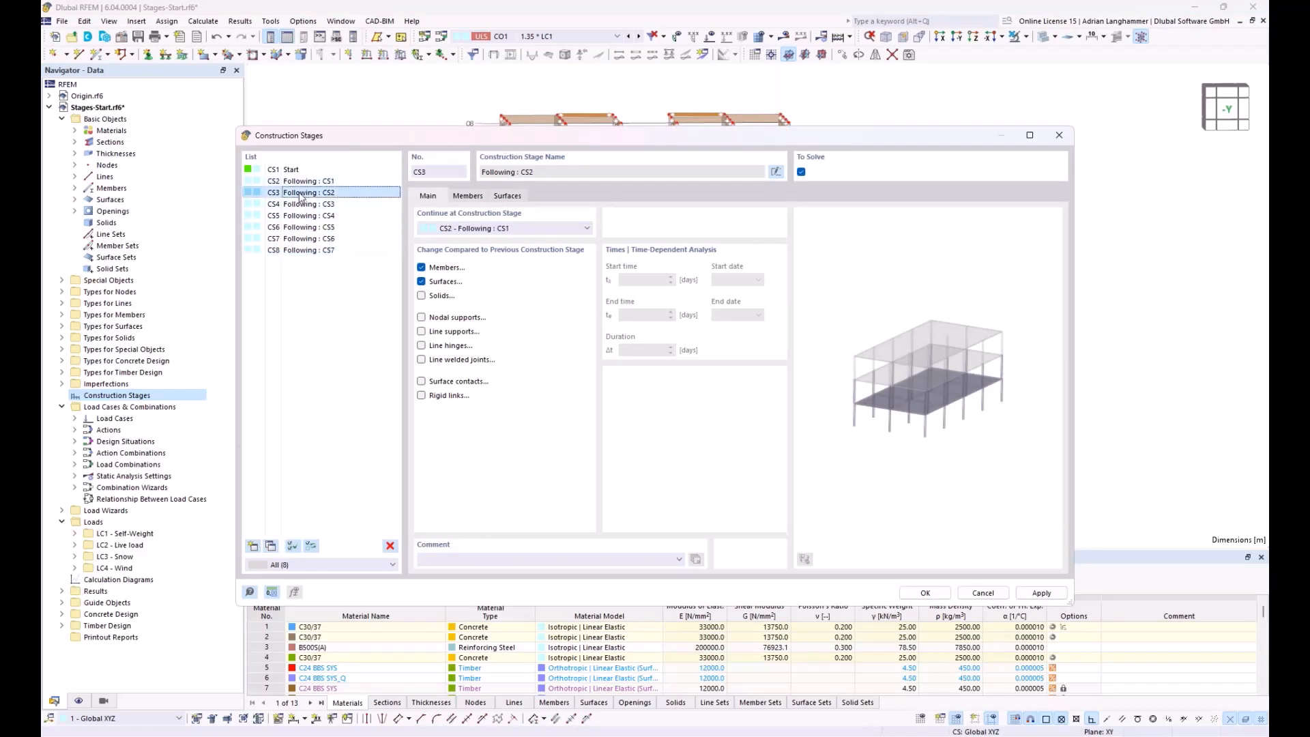
left_click(467, 198)
left_click(752, 244)
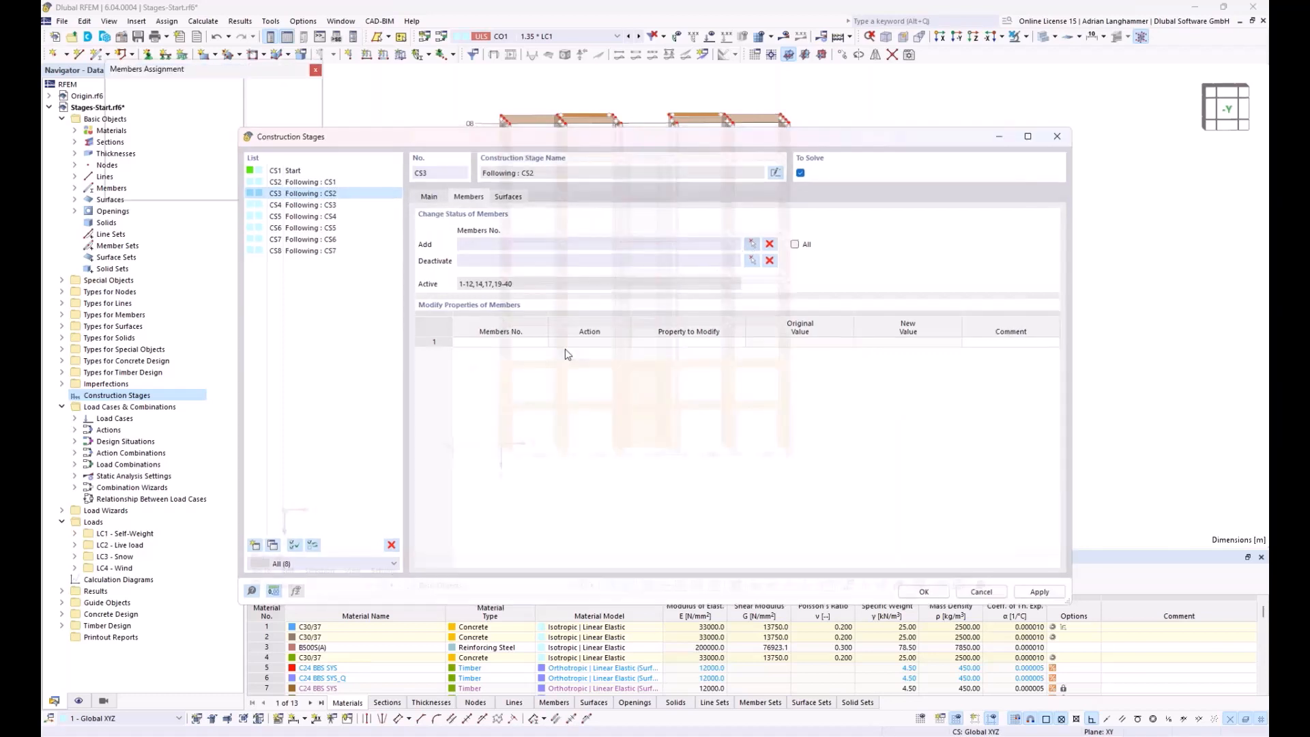
left_click_drag(420, 303, 702, 398)
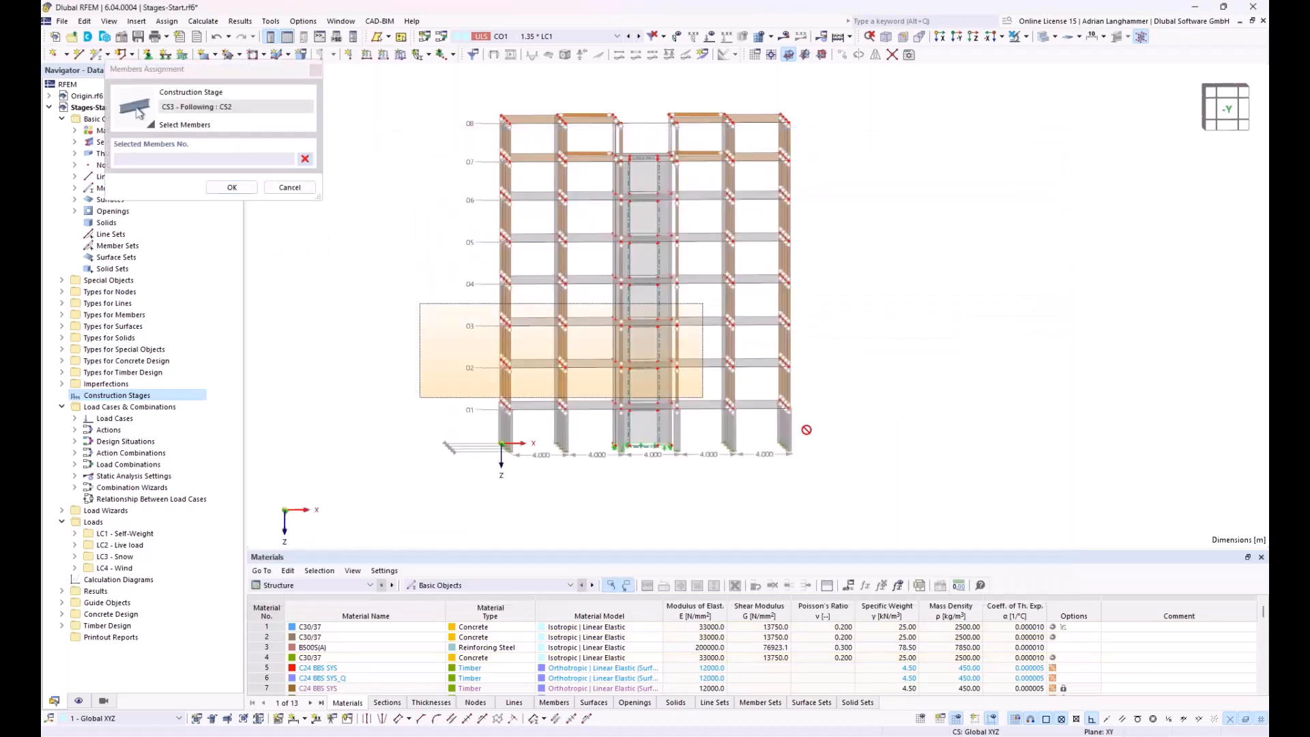
left_click(232, 187)
- Add the third storey's slab and core walls, surfaces 11-15, to construction stage CS3
left_click(507, 196)
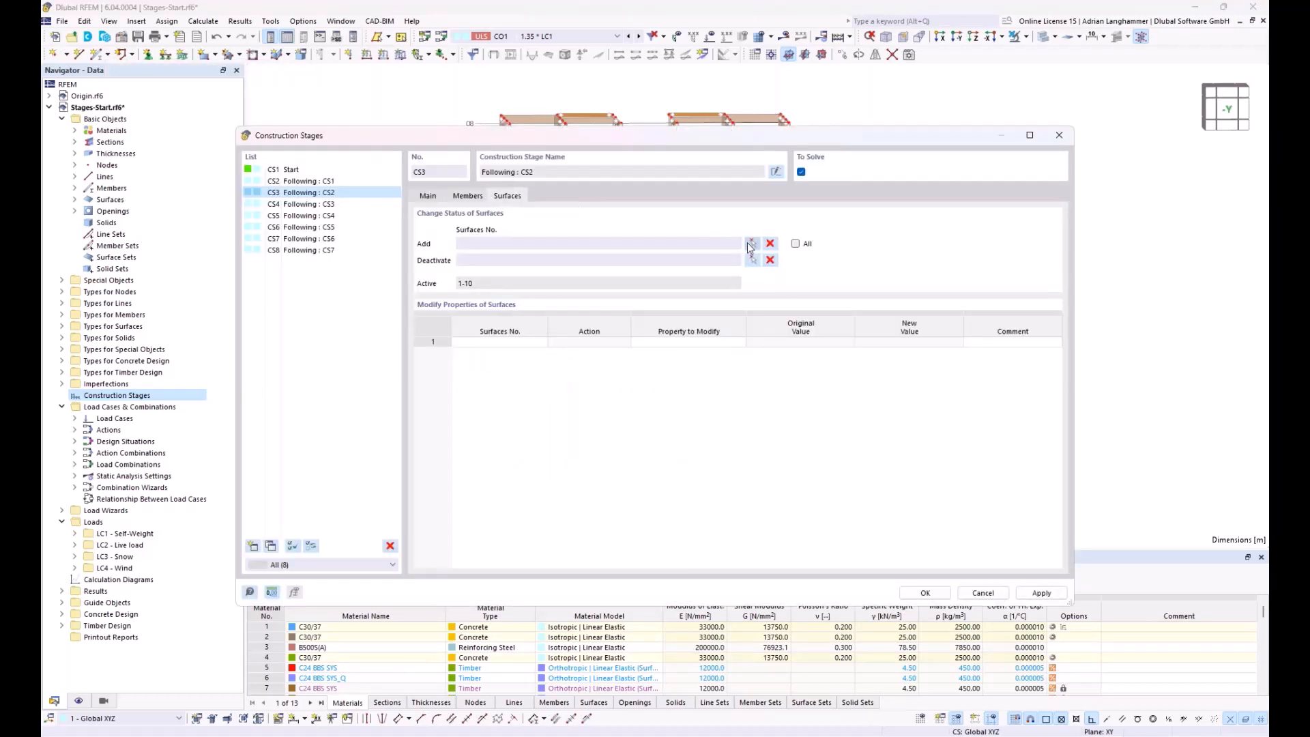
left_click_drag(436, 303, 853, 491)
left_click(232, 201)
- Add the fourth-storey columns, members 121-138, to construction stage CS4
left_click(318, 205)
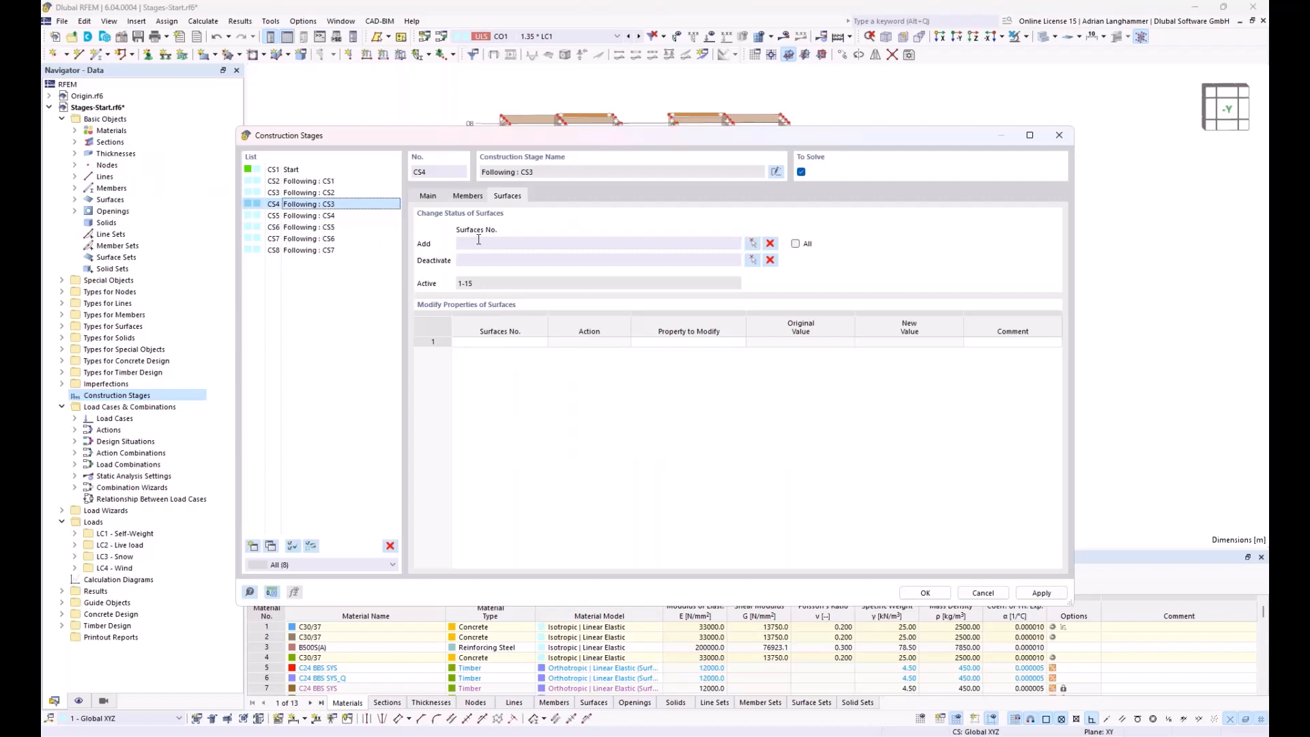
left_click(468, 196)
left_click(752, 245)
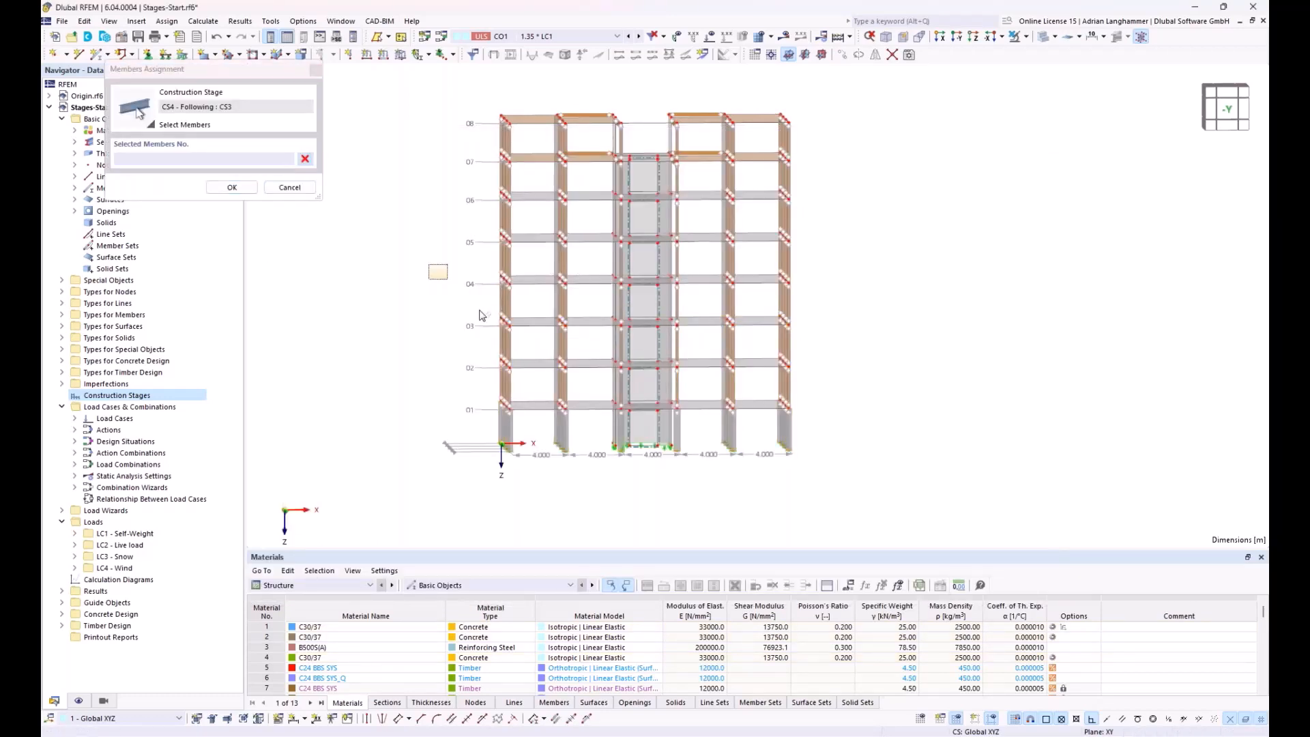
left_click_drag(480, 315, 831, 483)
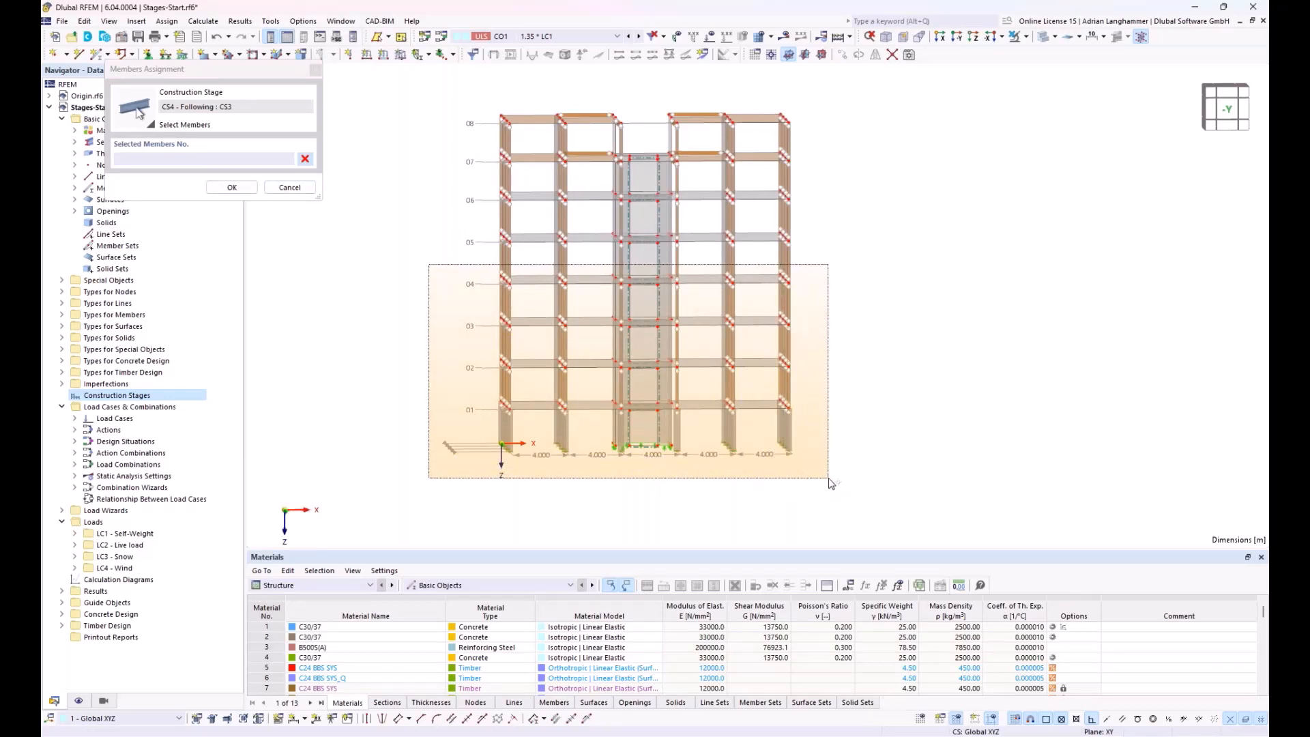
left_click_drag(831, 484, 832, 484)
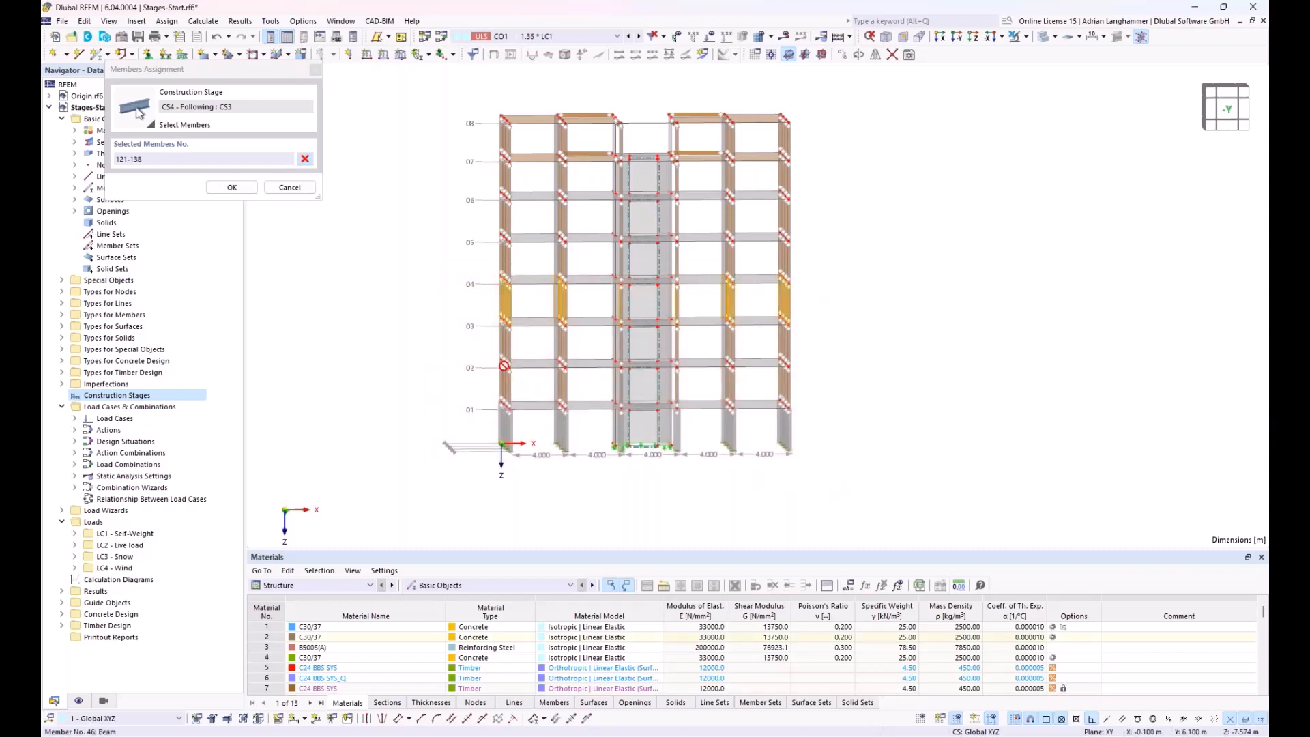
left_click(232, 188)
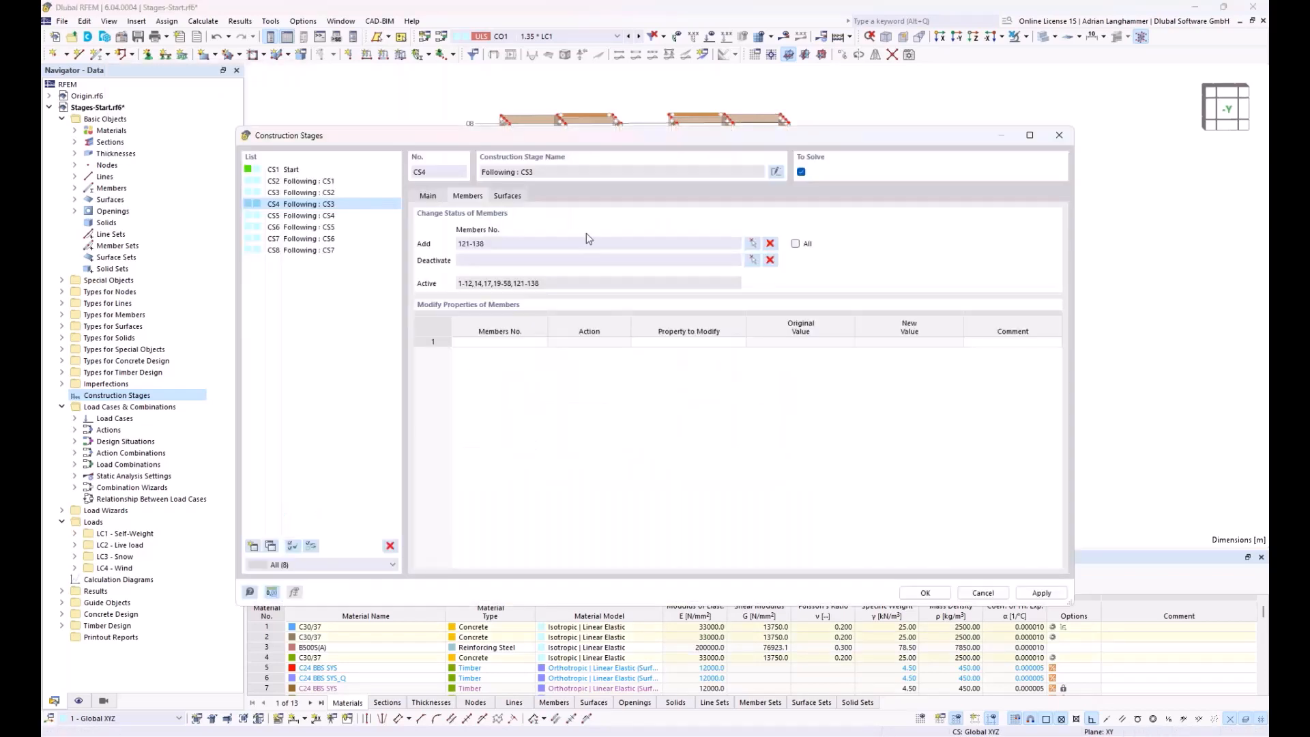
- Add the fourth storey's slab and core walls, surfaces 39-43, to construction stage CS4
left_click(508, 197)
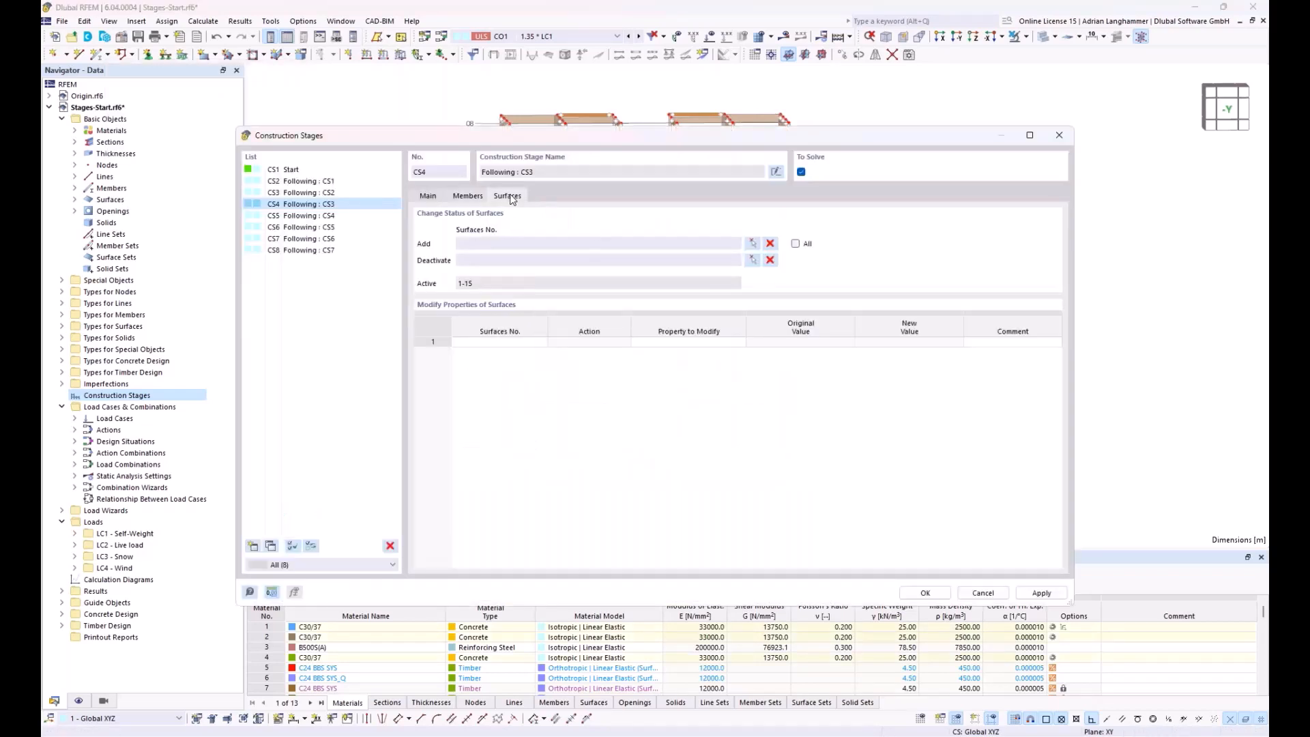
left_click(752, 243)
left_click_drag(432, 255, 846, 505)
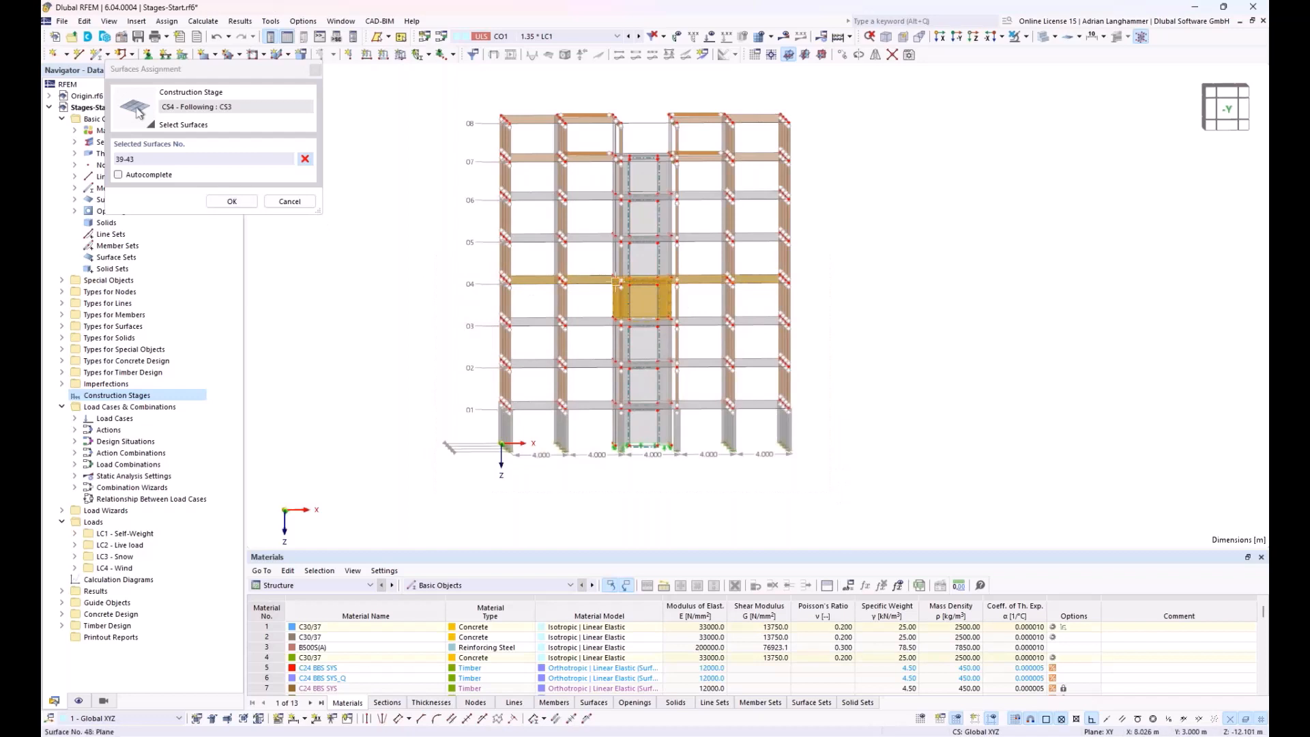
left_click(232, 201)
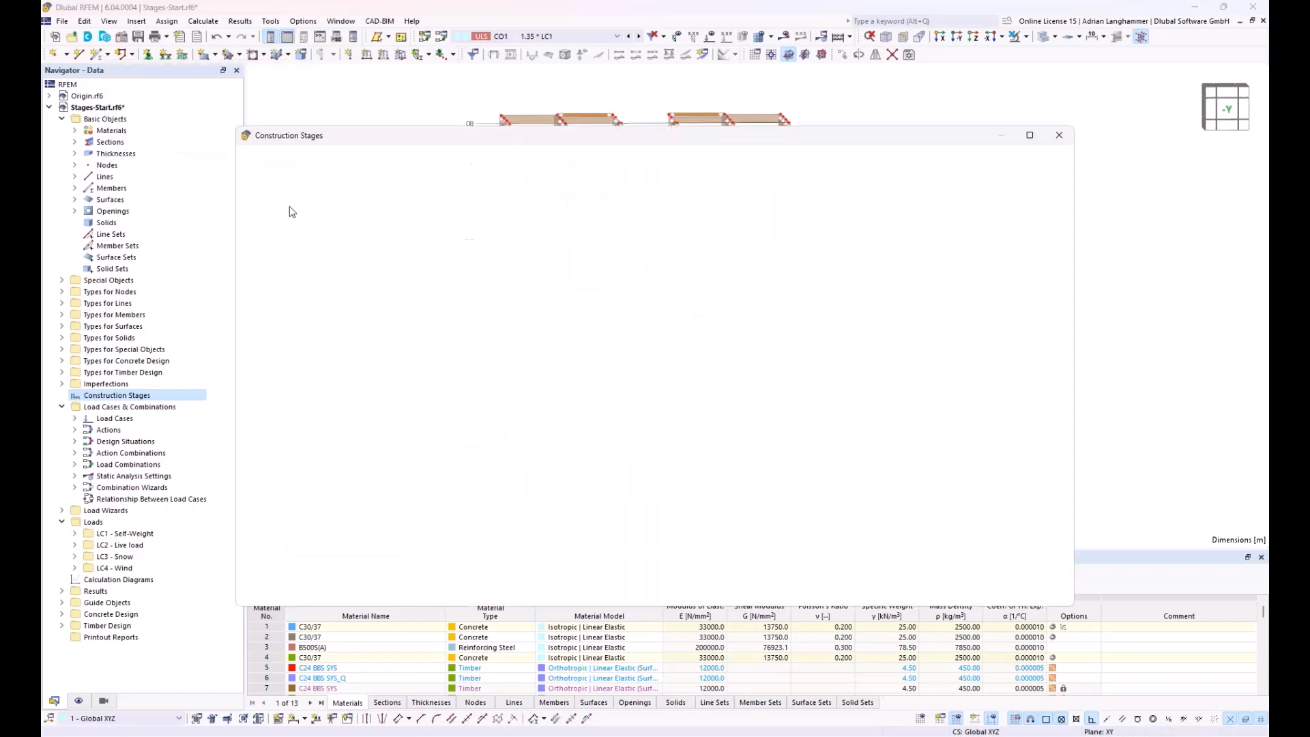
- Add the fifth-storey columns, members 139-156, to construction stage CS5
left_click(295, 216)
left_click(468, 195)
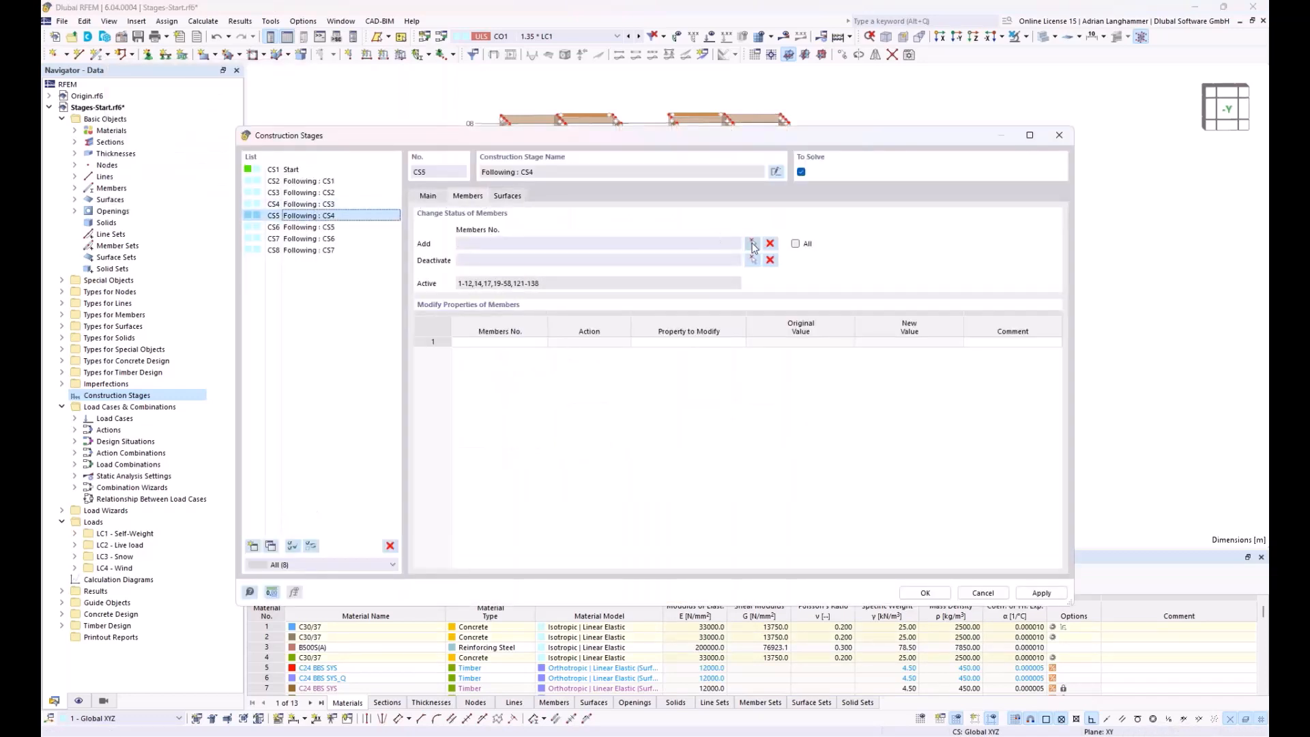
left_click(752, 242)
left_click_drag(438, 219, 853, 497)
left_click(232, 187)
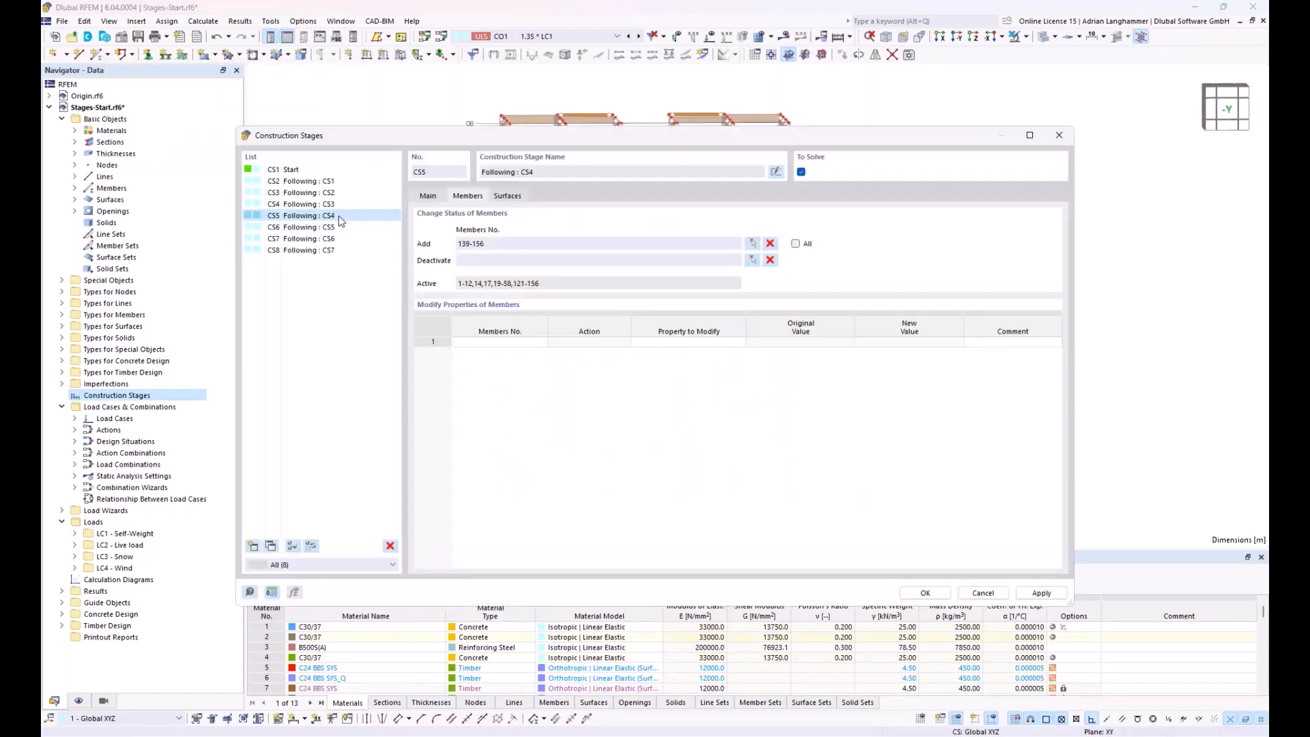
- Add the fifth storey's slab and core walls, surfaces 44-48, to construction stage CS5
left_click(508, 196)
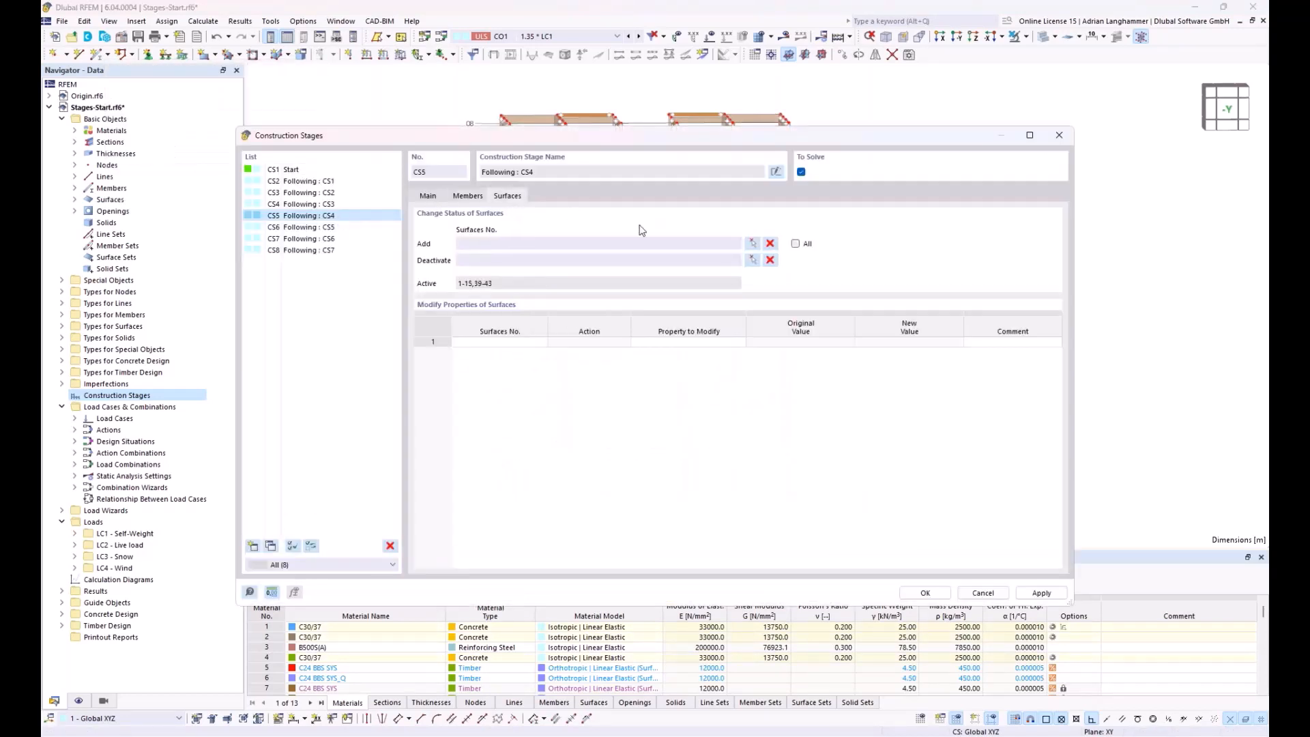
left_click(752, 243)
left_click_drag(423, 219, 860, 489)
left_click(232, 202)
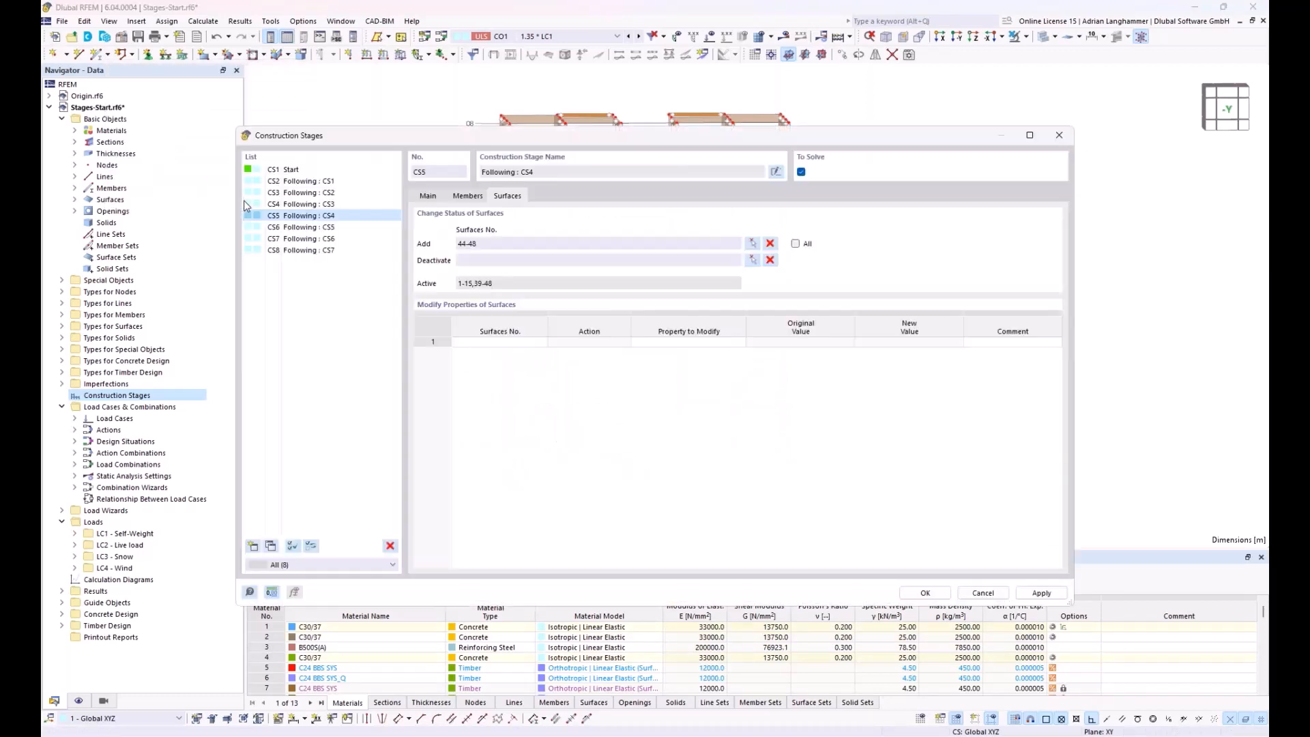
- Add the sixth-storey columns, members 59-76, to construction stage CS6
left_click(273, 228)
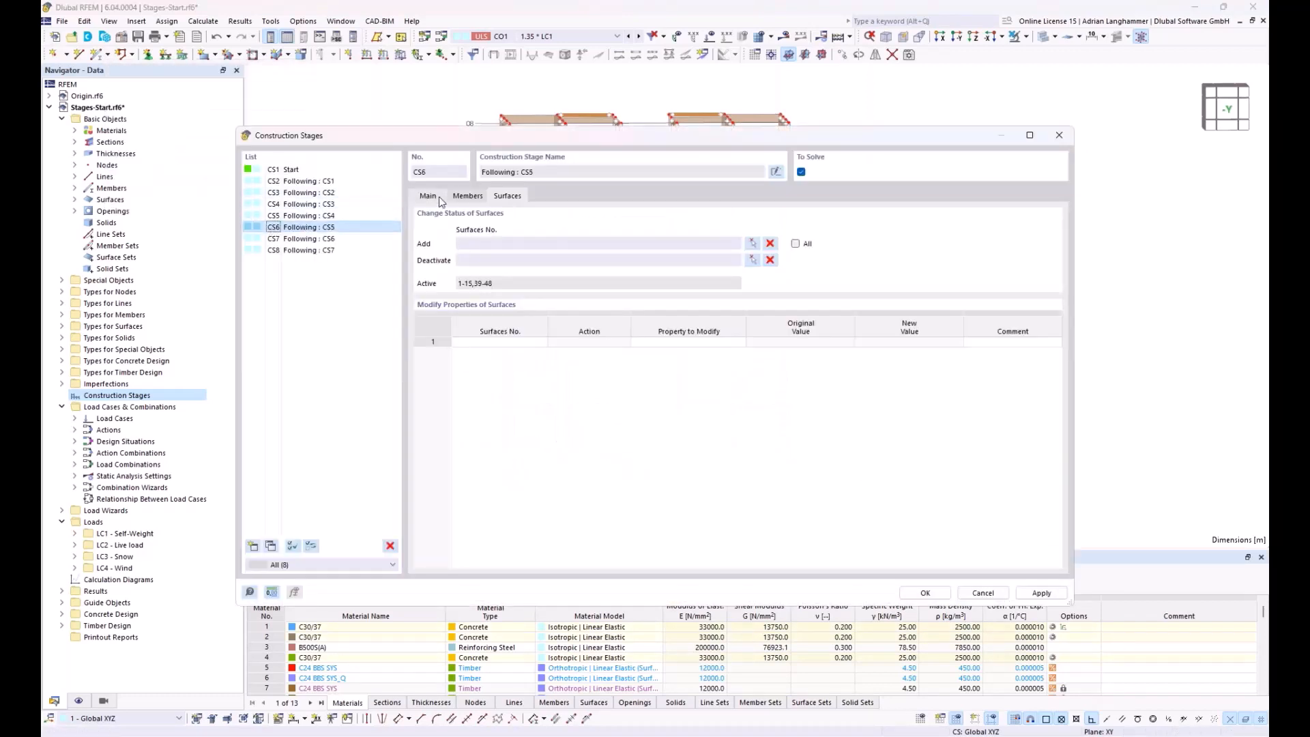
left_click(753, 244)
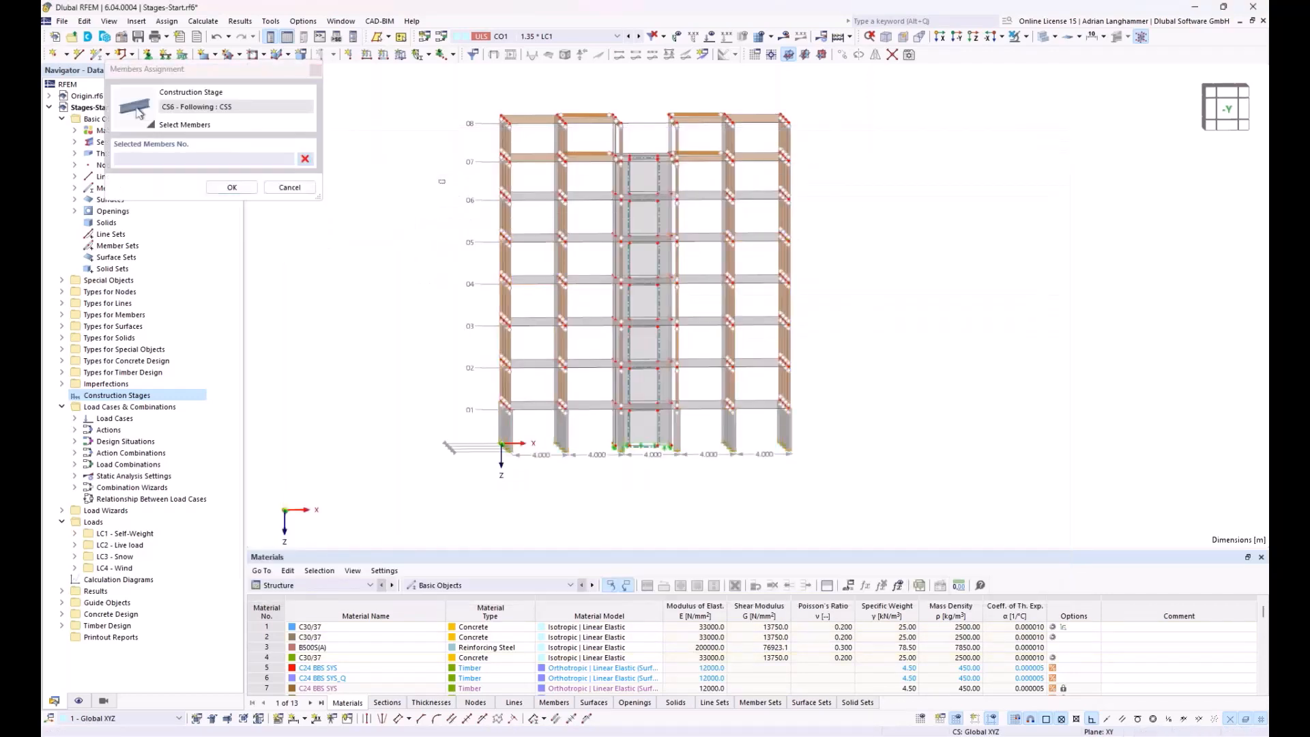
left_click_drag(442, 181, 860, 518)
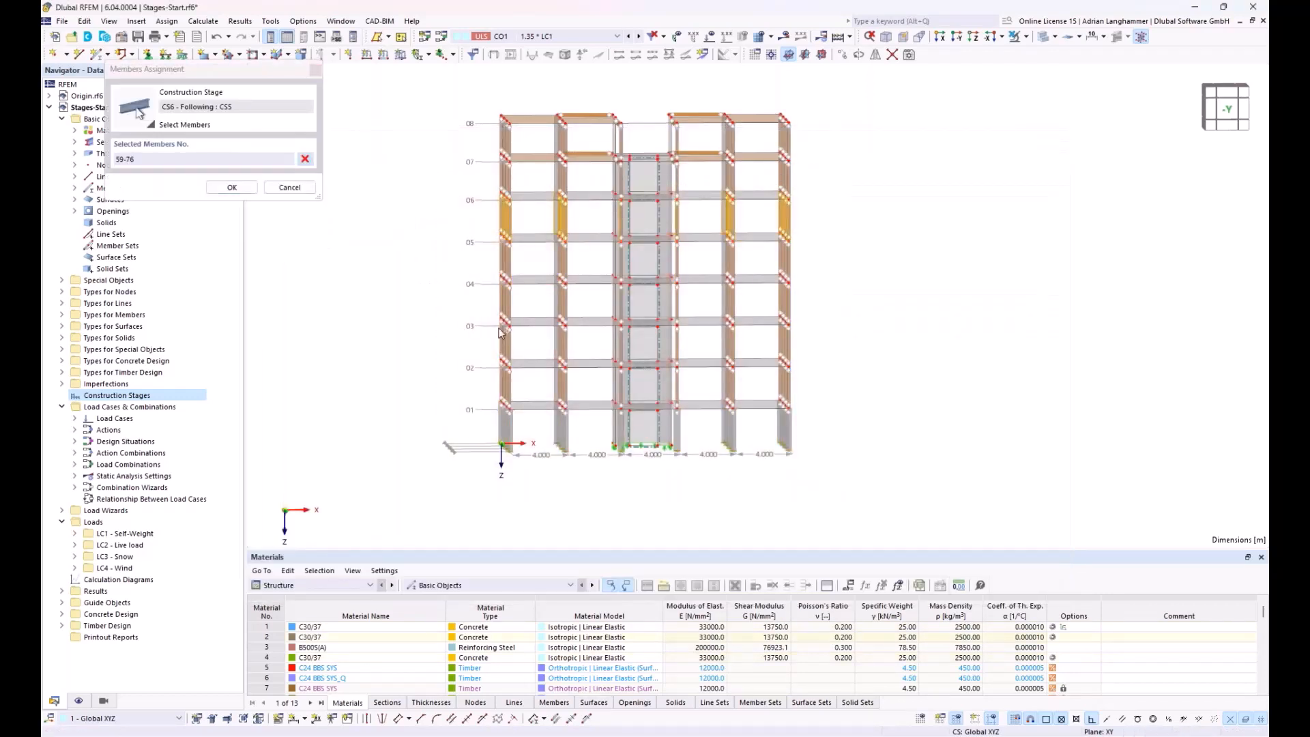
left_click(232, 188)
- Add the sixth storey's slab and core walls, surfaces 16-20, to construction stage CS6
left_click(507, 197)
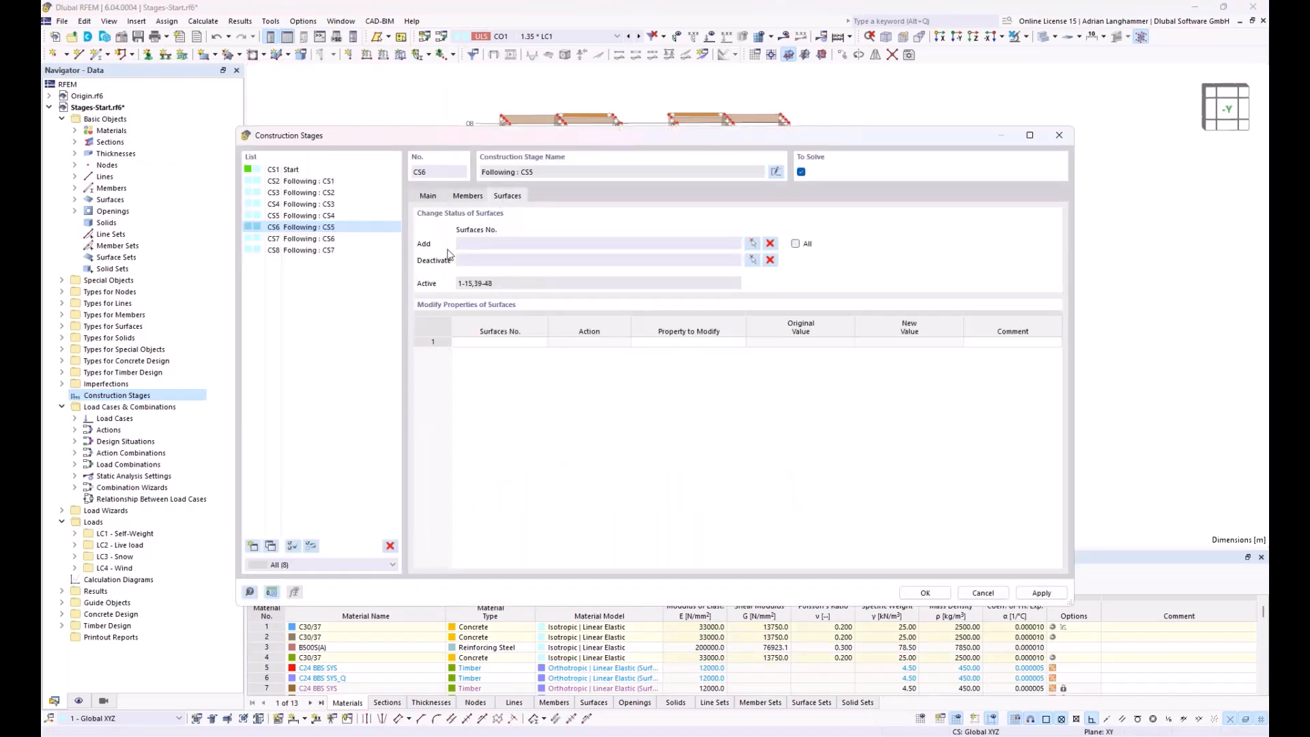
left_click(749, 244)
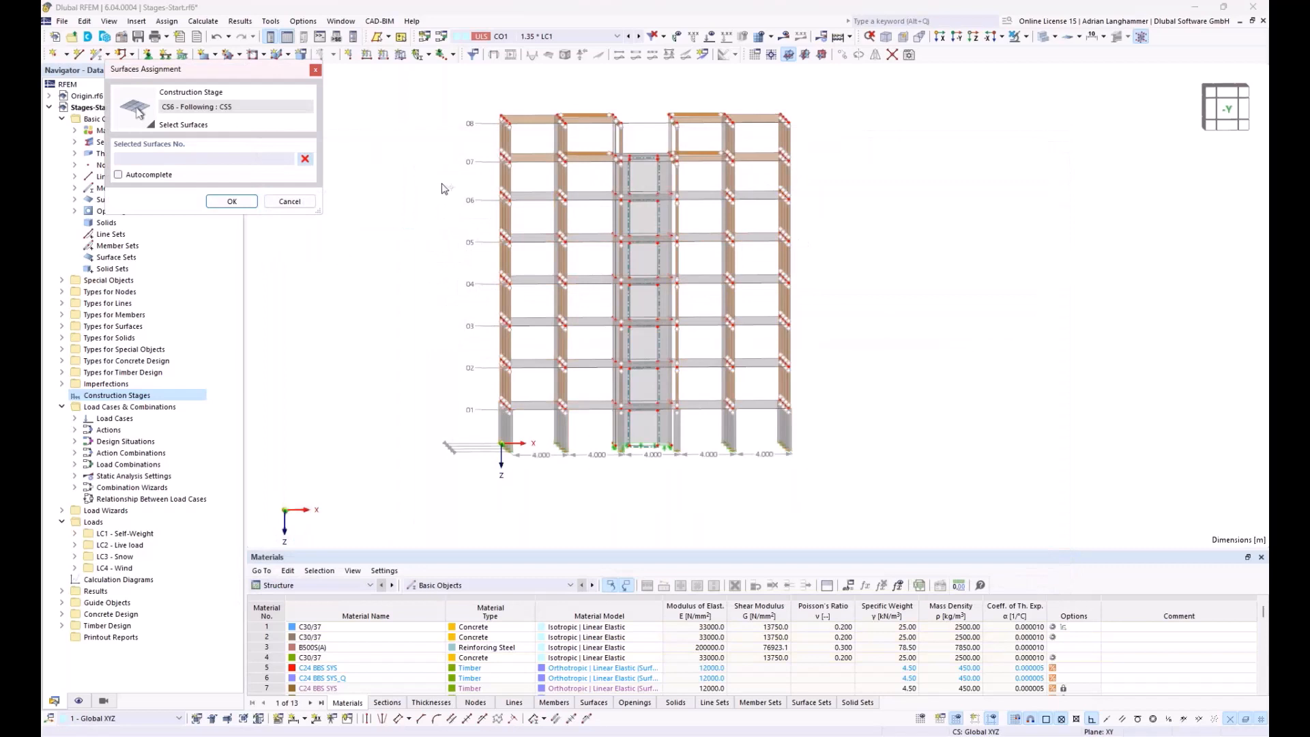
left_click_drag(441, 187, 857, 523)
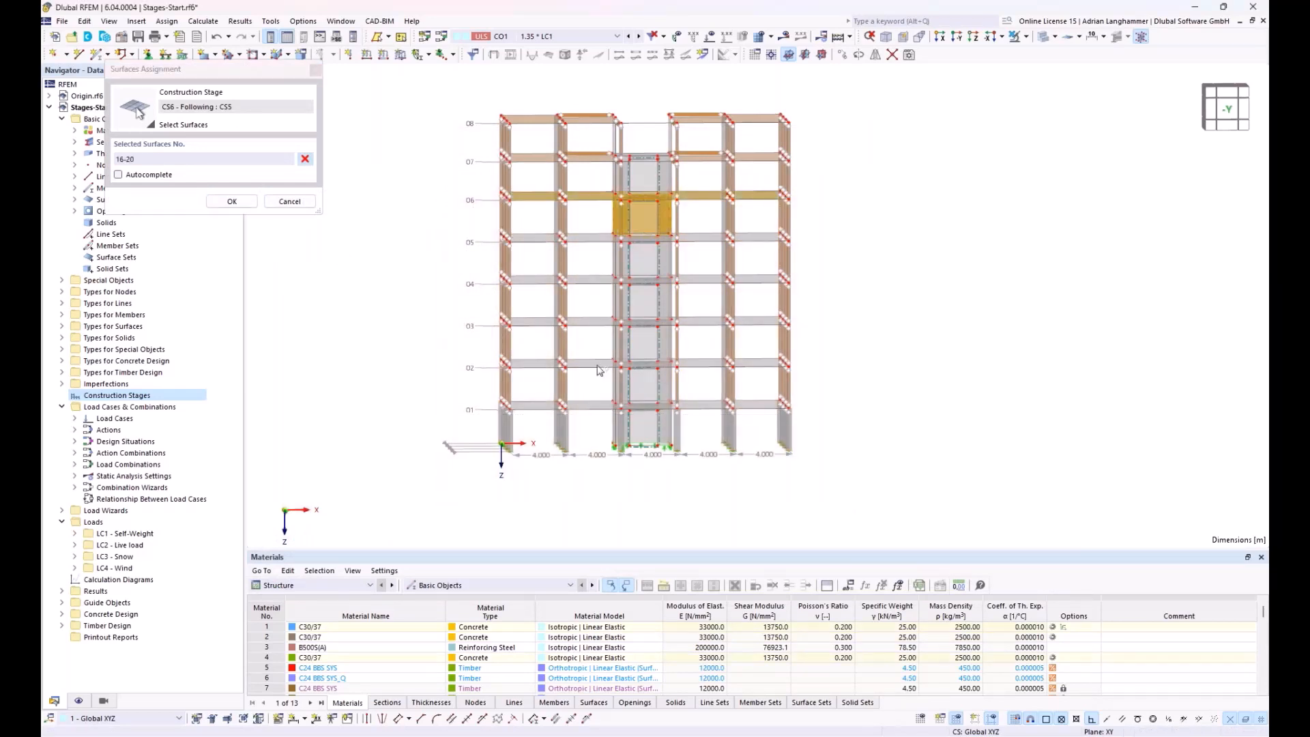
left_click(239, 202)
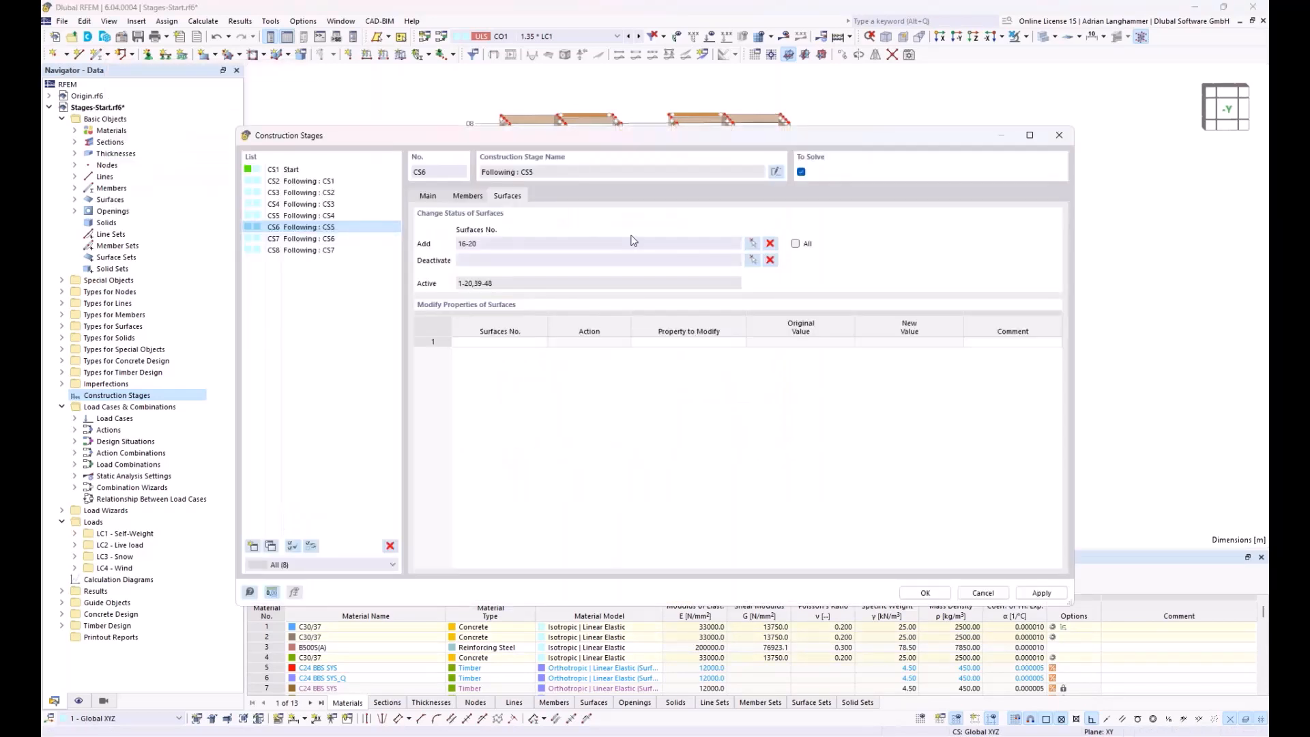
- Add the seventh storey's columns and beams, members 77-98, to construction stage CS7
left_click(362, 239)
left_click(466, 197)
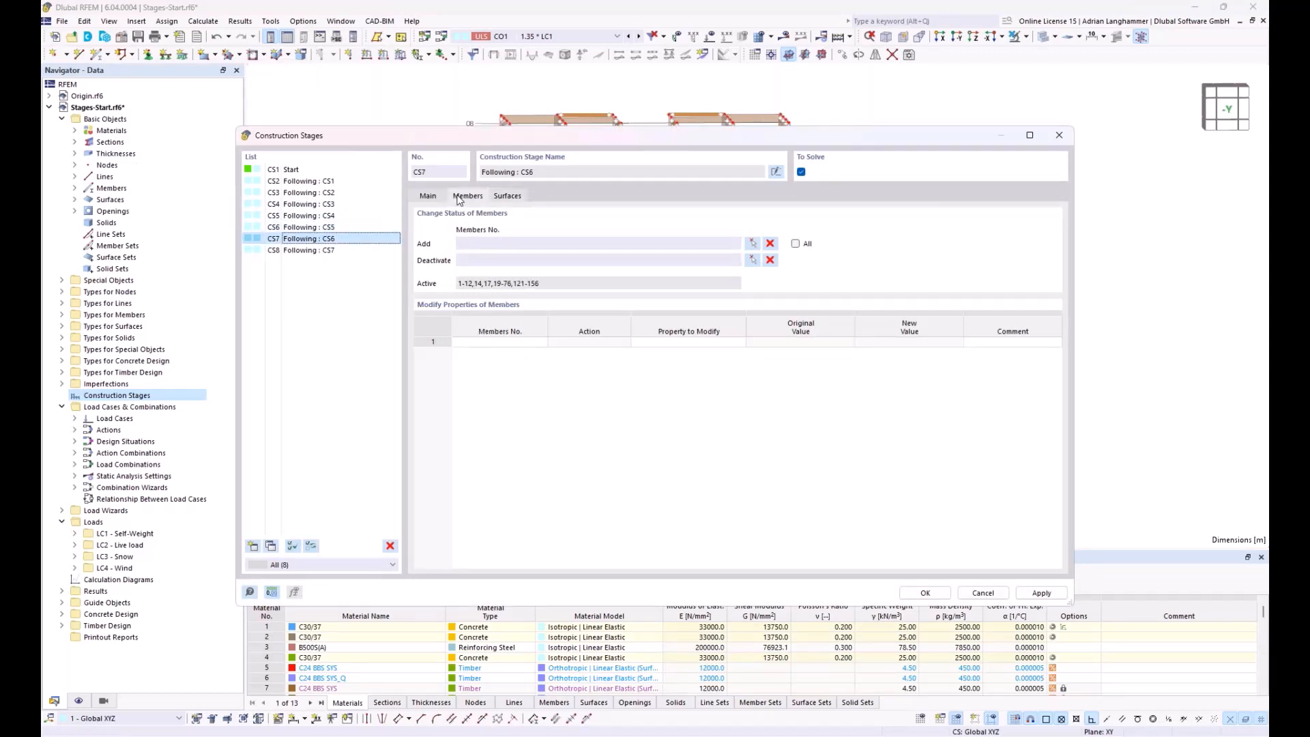
left_click(753, 243)
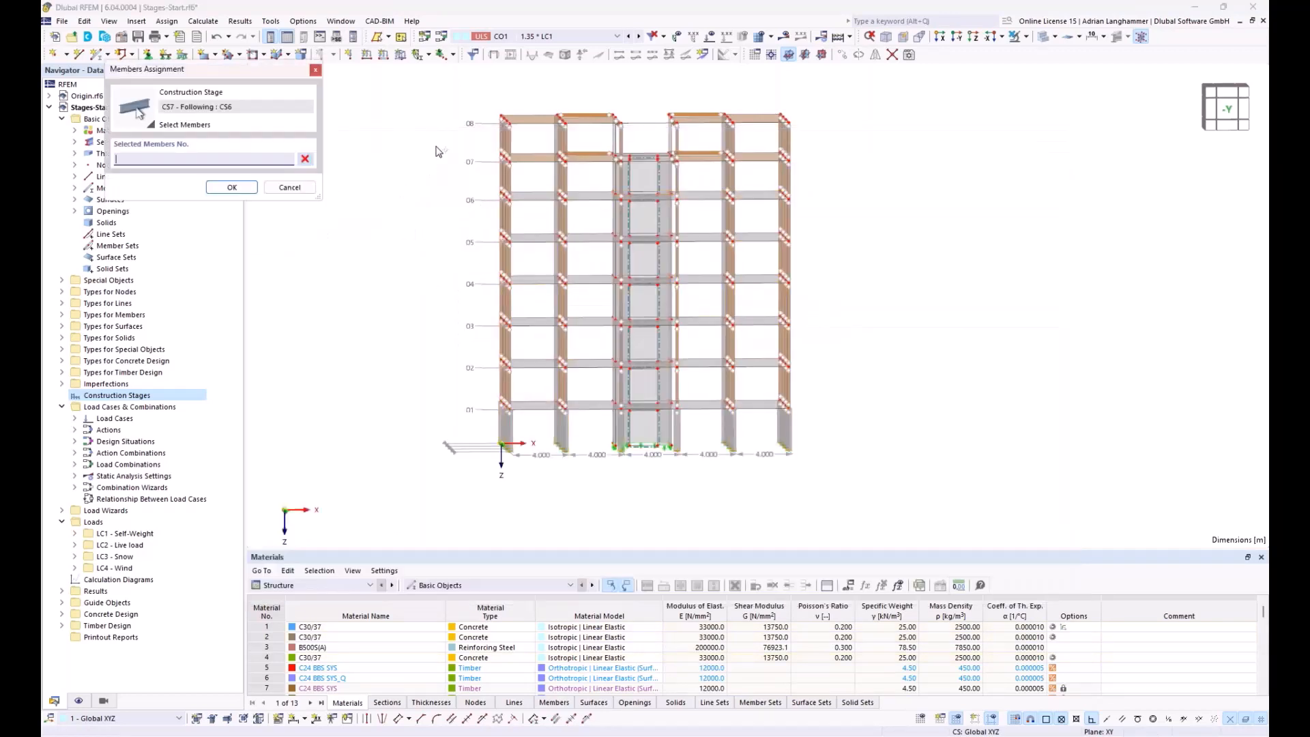
left_click_drag(435, 145, 868, 512)
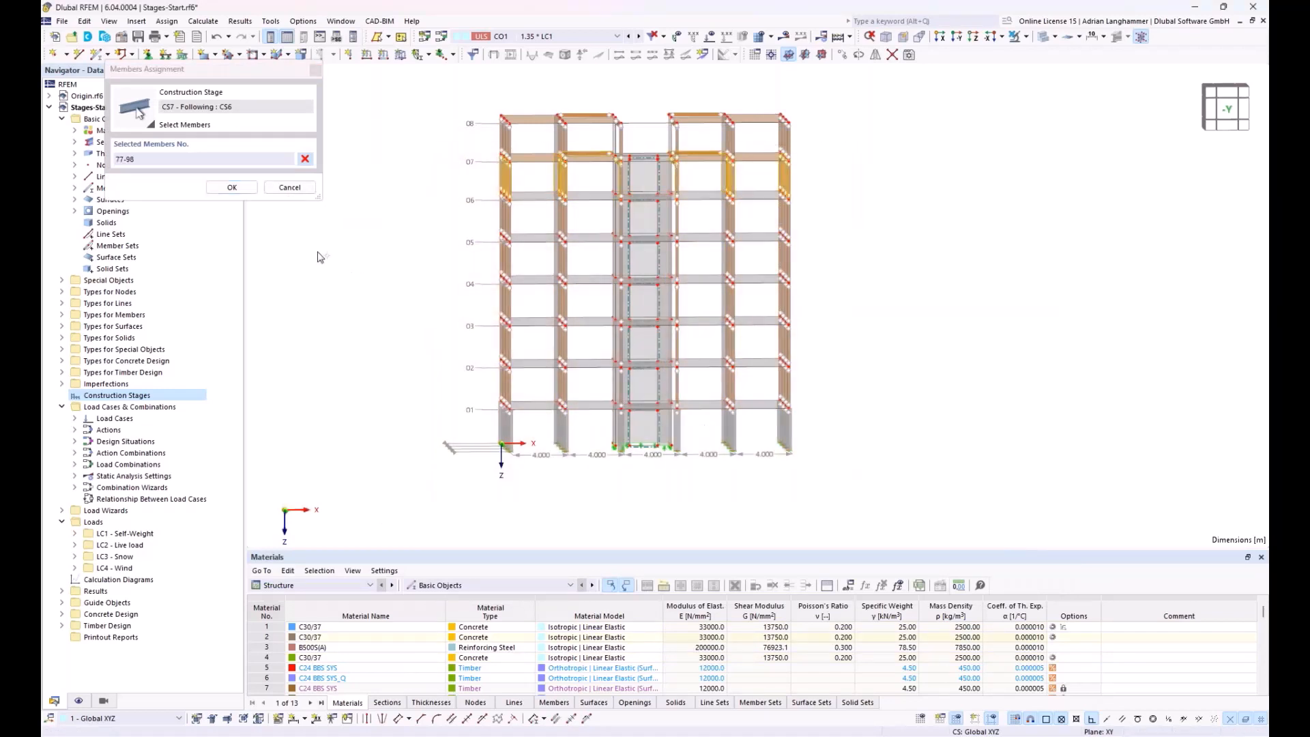
left_click(232, 188)
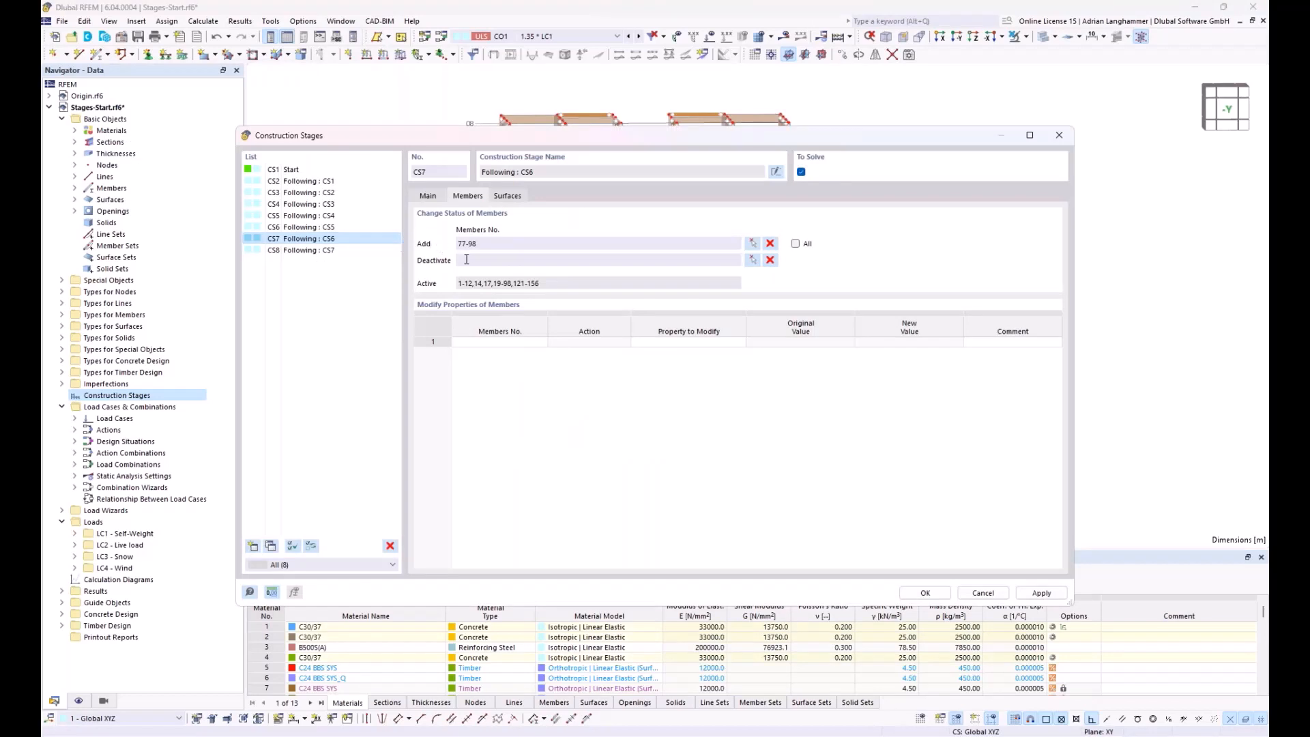
- Add the seventh storey's surfaces 22-29 and 38 to construction stage CS7
left_click(511, 197)
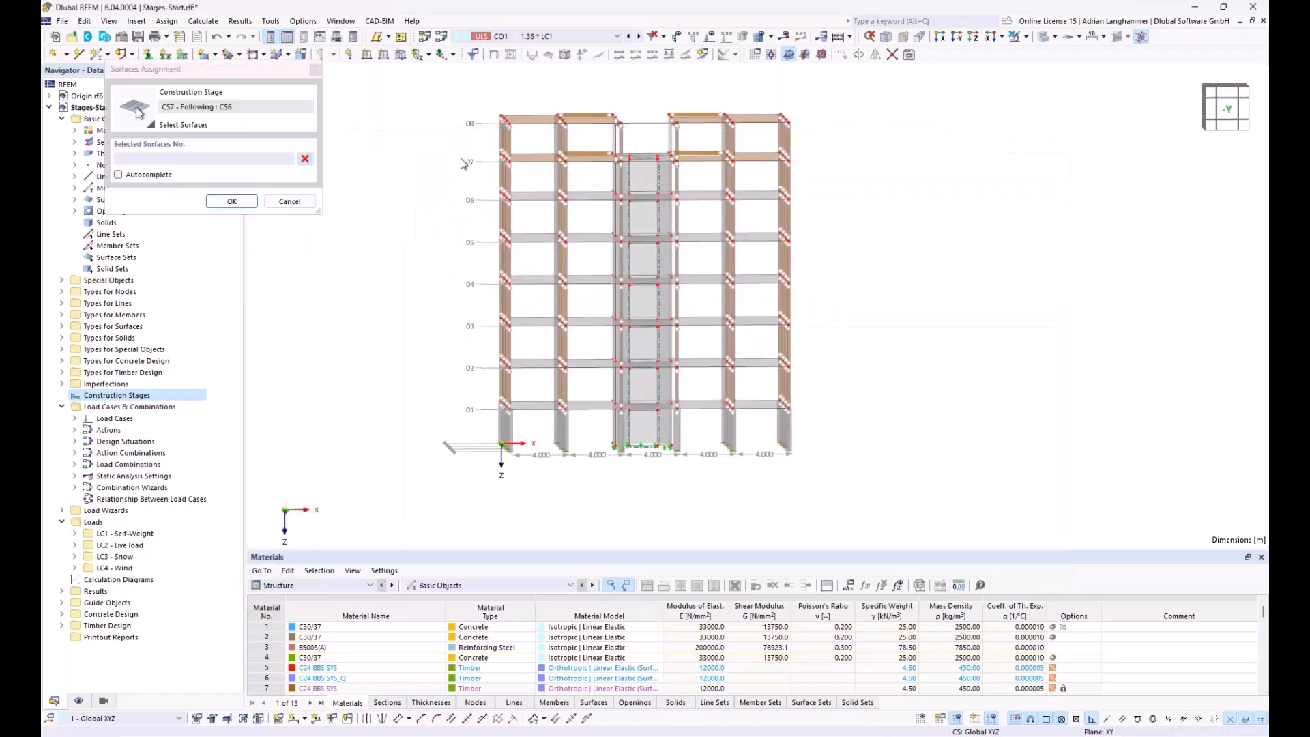
left_click_drag(443, 137, 851, 525)
left_click(248, 200)
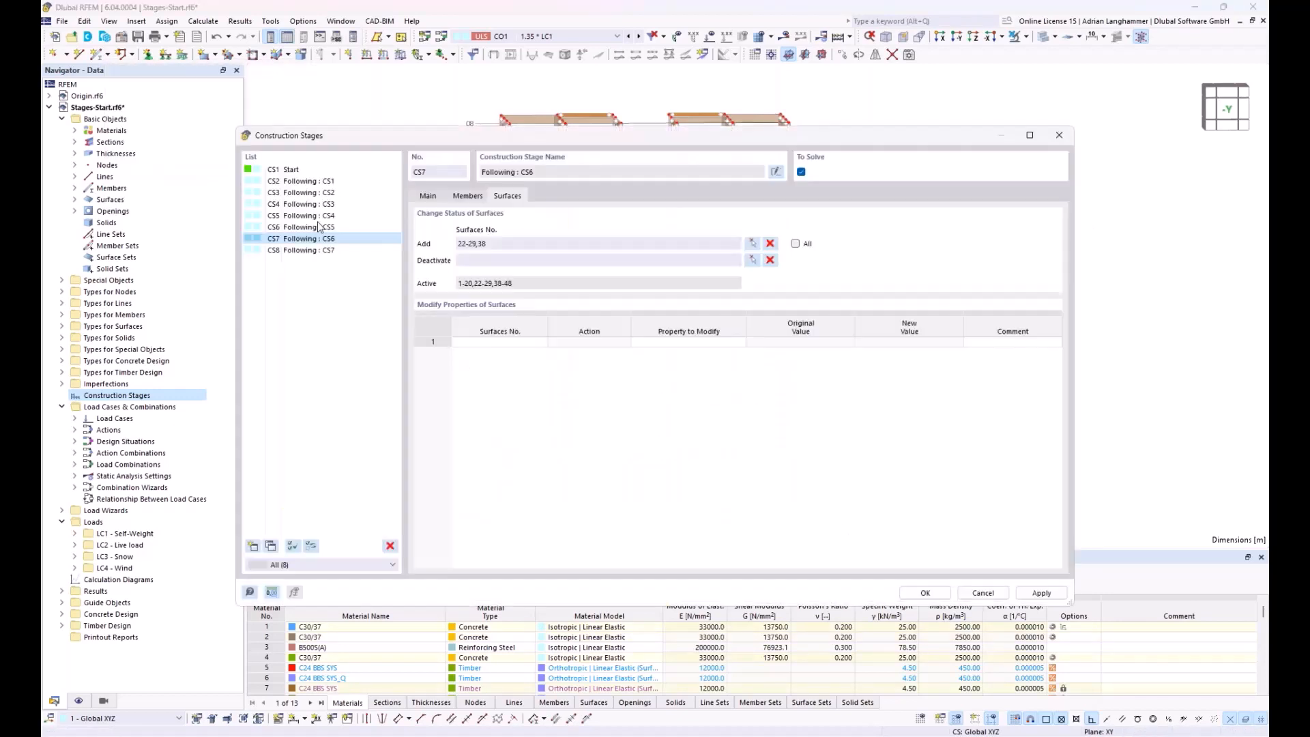
- Add the top storey's remaining members and its surfaces 31, 32 and 34-37 to construction stage CS8
left_click(332, 253)
left_click(468, 196)
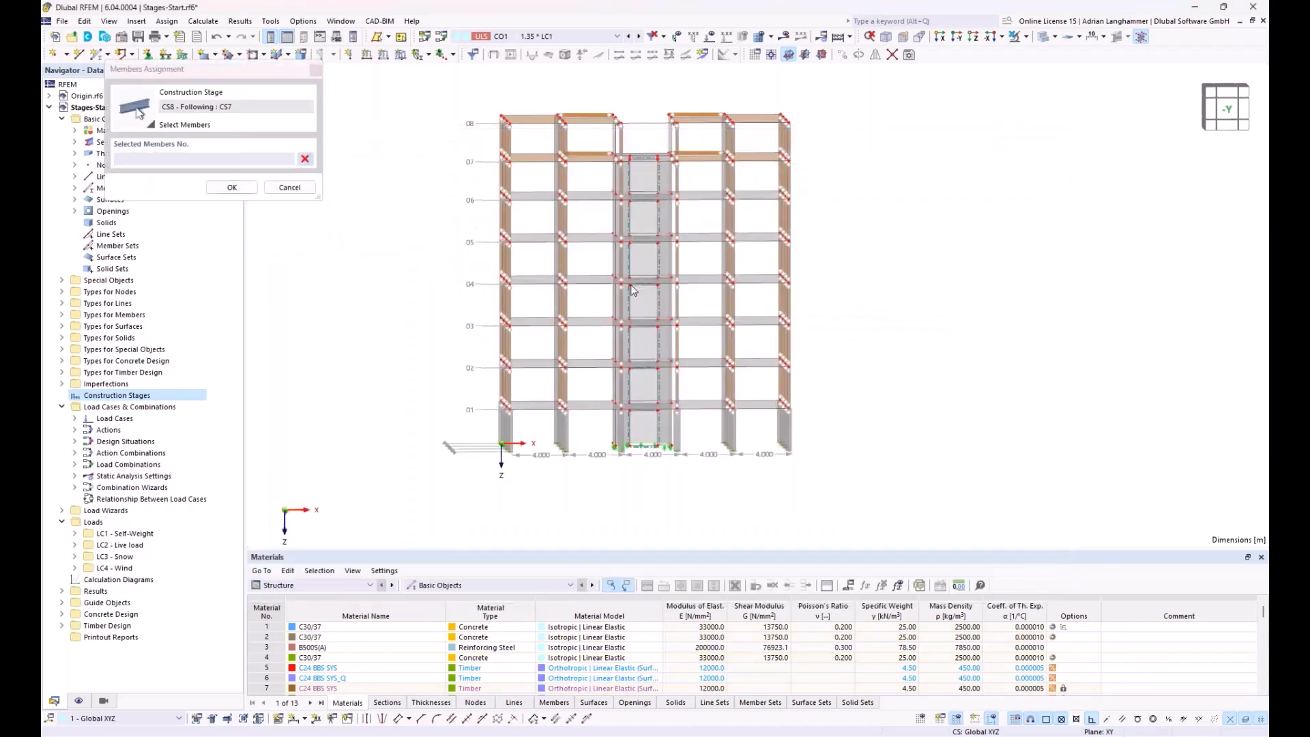
left_click(232, 187)
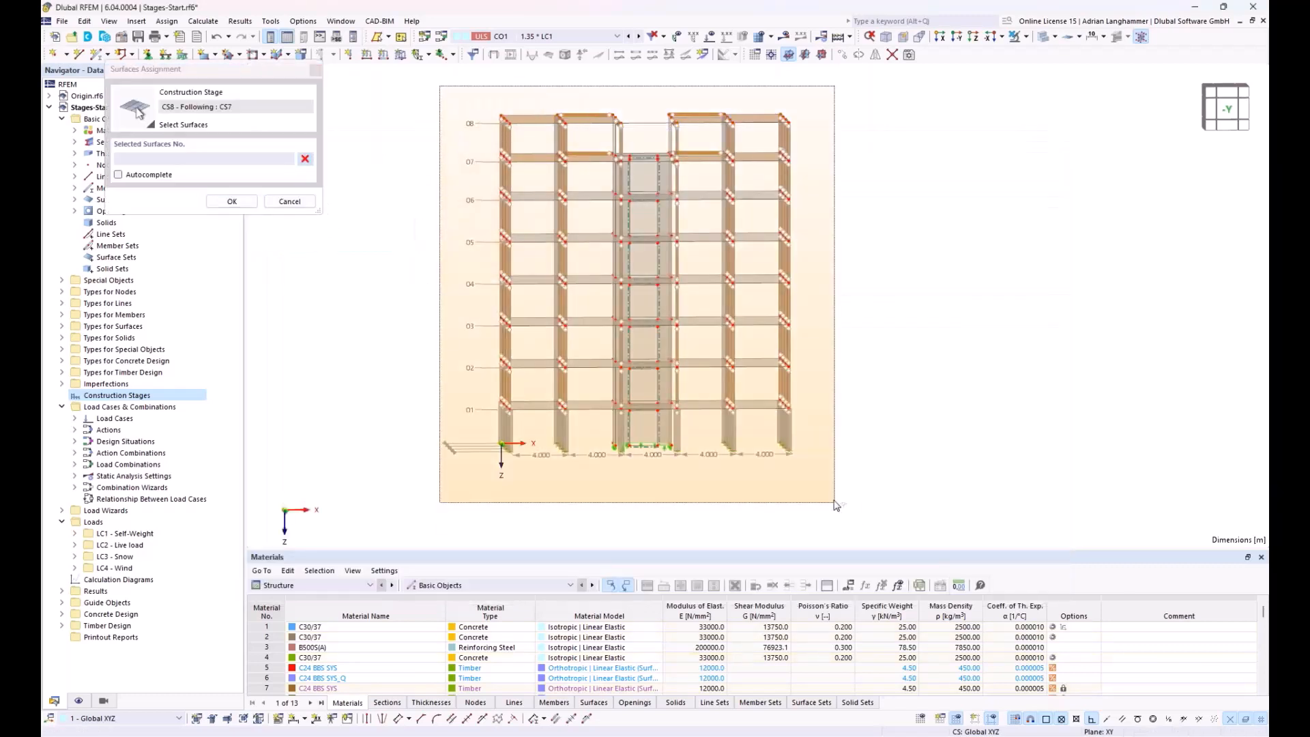
left_click(229, 202)
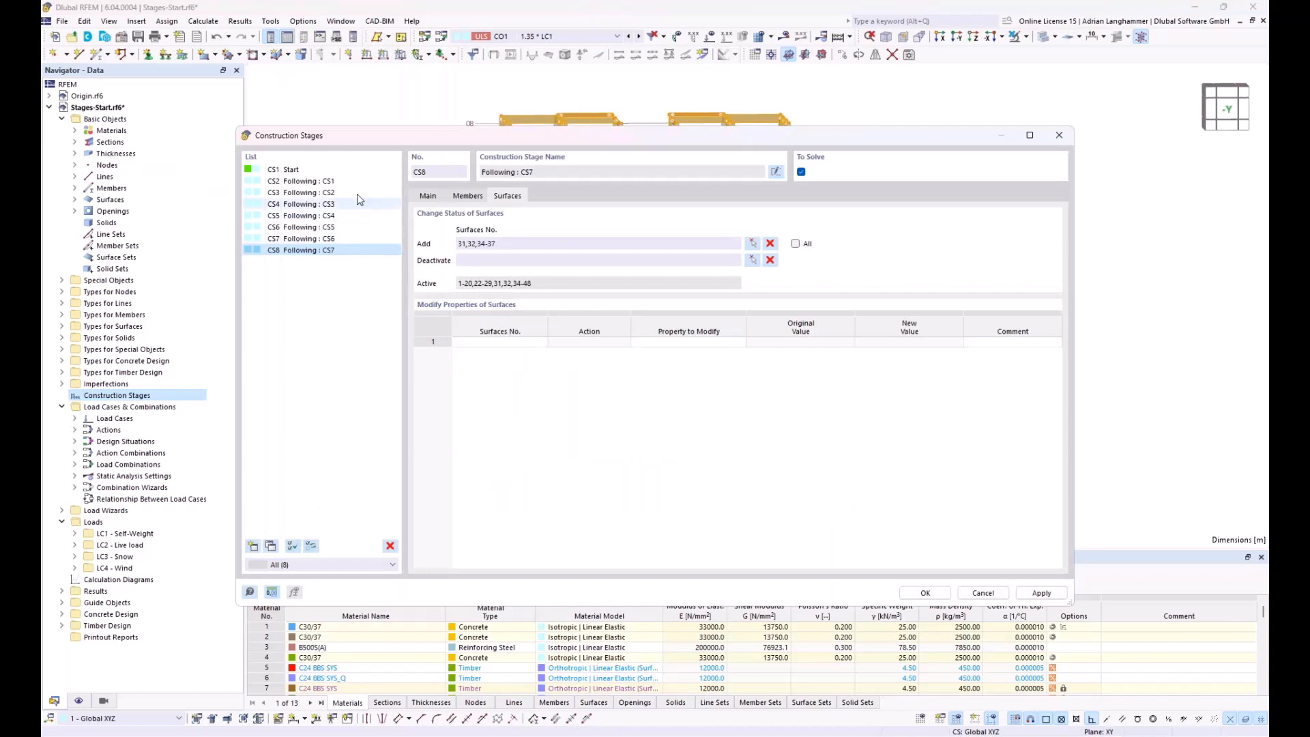
- Review the surfaces assigned to each construction stage from CS1 through CS7
left_click(302, 170)
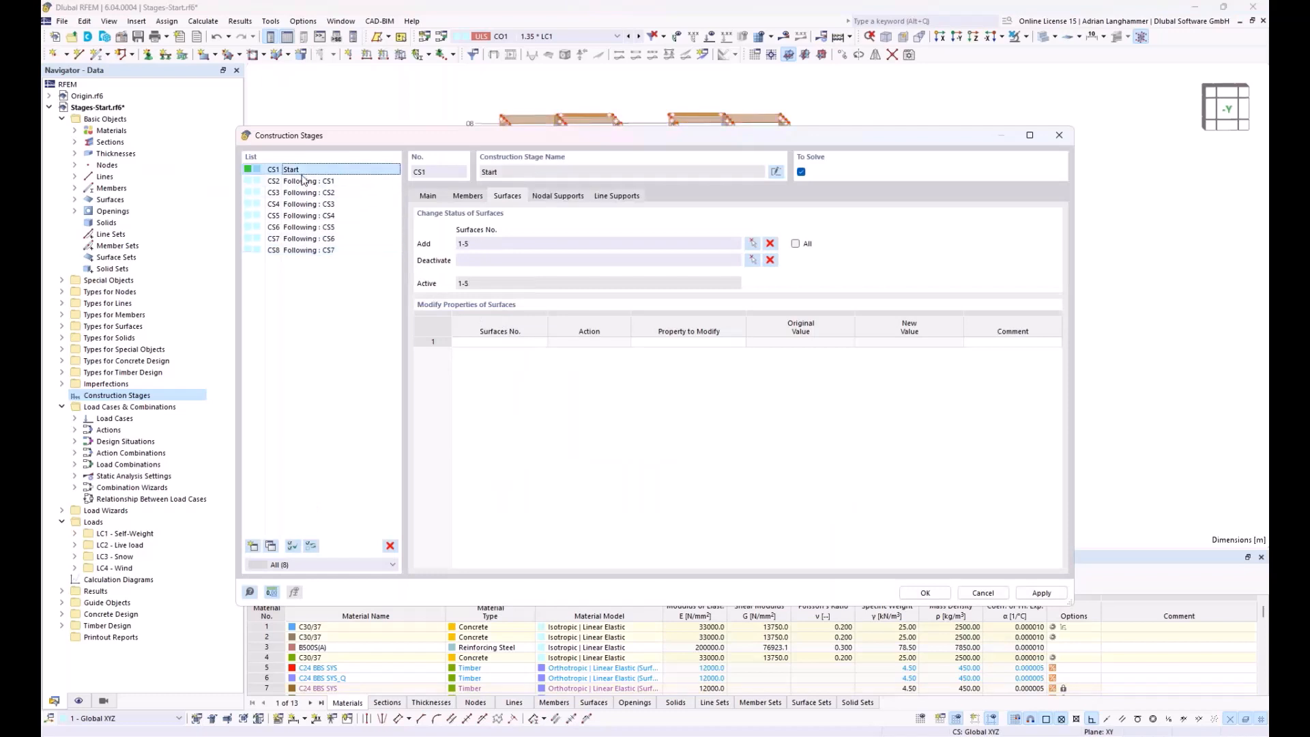
left_click(303, 181)
left_click(301, 193)
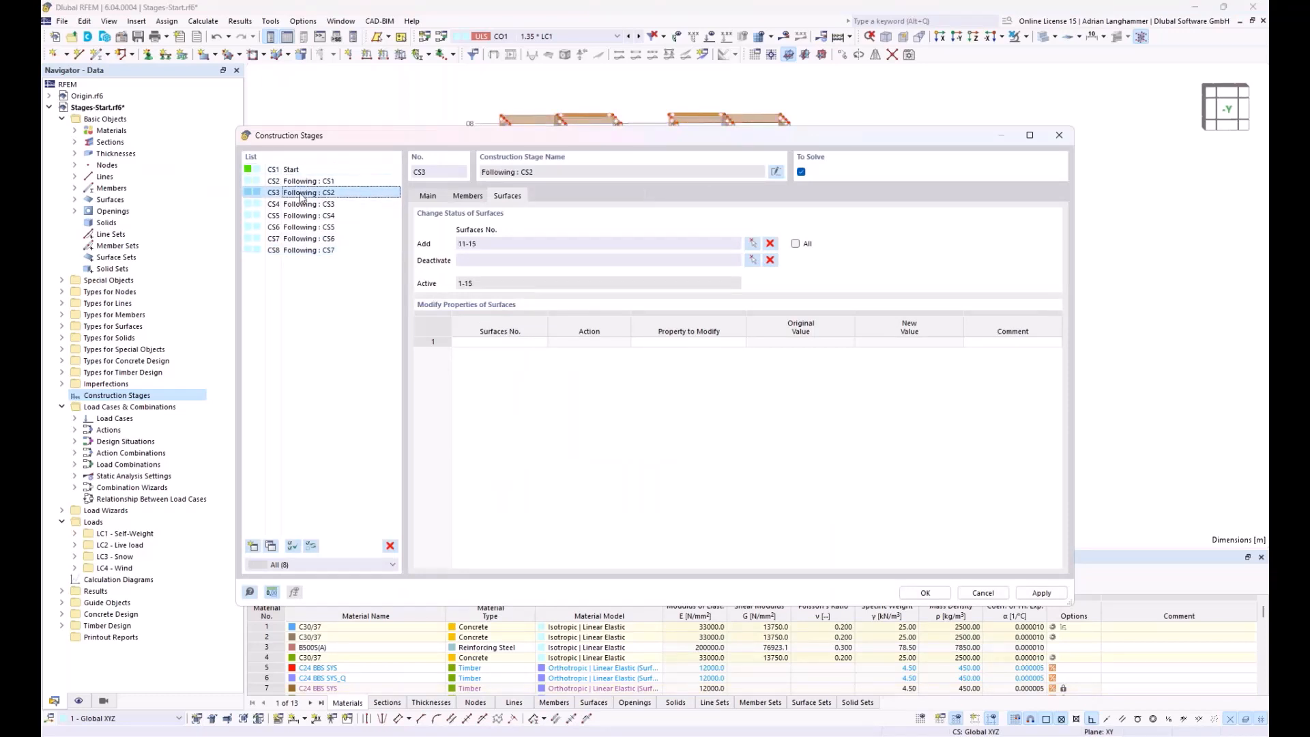
left_click(301, 204)
left_click(301, 216)
left_click(301, 227)
left_click(301, 238)
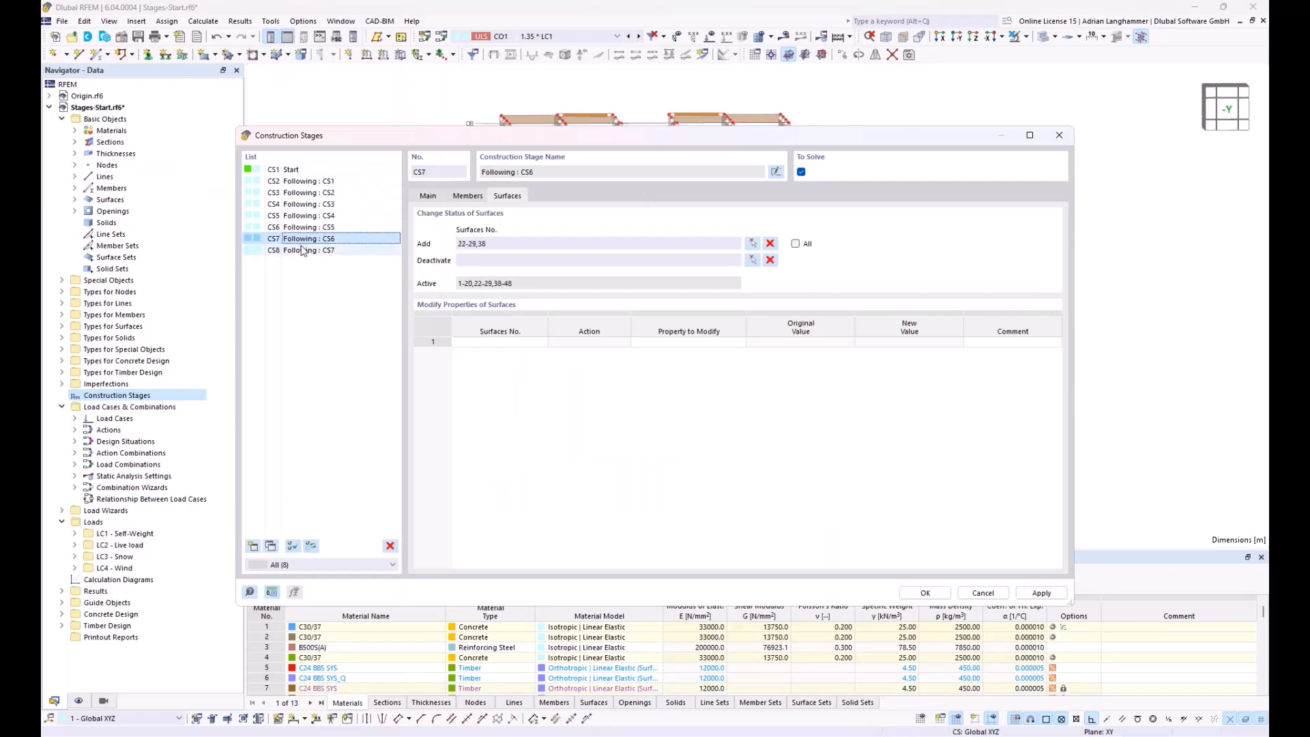
- Check the surfaces assigned to construction stage CS8 against the highlighted building model
left_click(303, 250)
left_click_drag(526, 138, 501, 436)
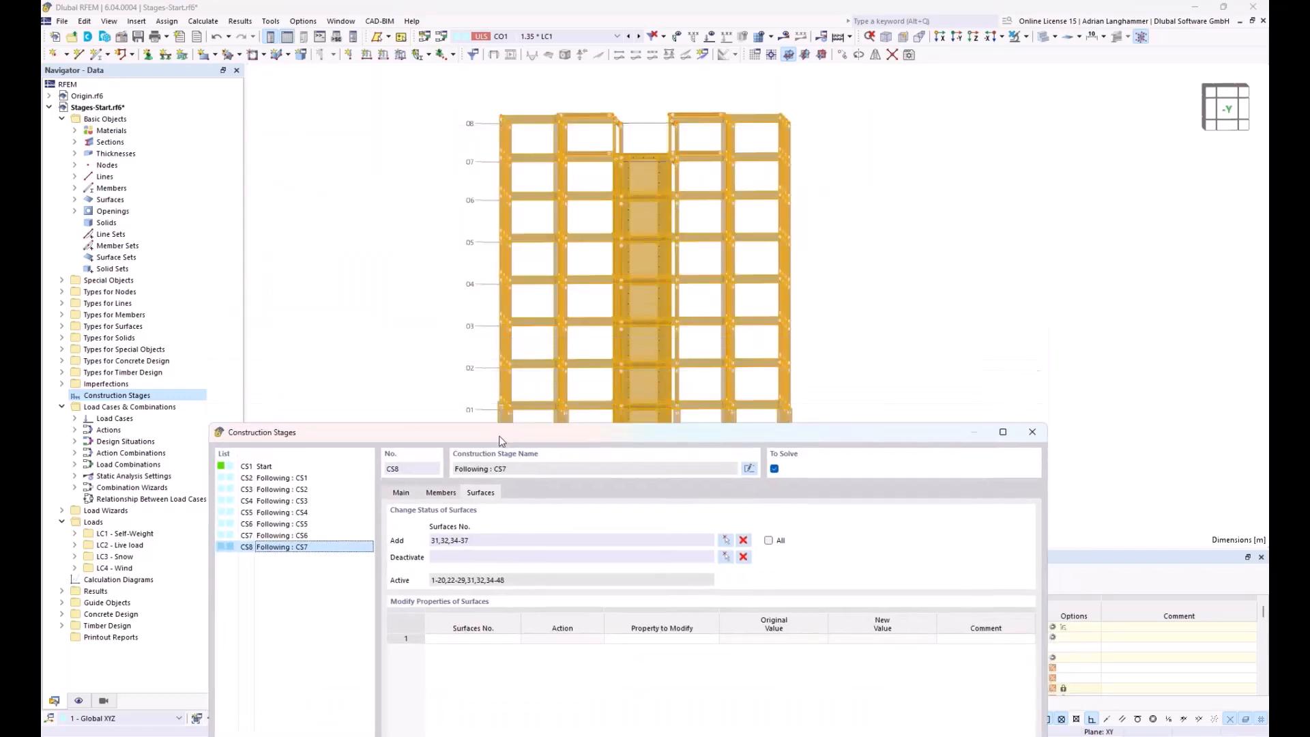
left_click_drag(620, 424, 635, 135)
- Enable line hinges as a change in construction stage CS1 and add all line hinge assignments
left_click(287, 164)
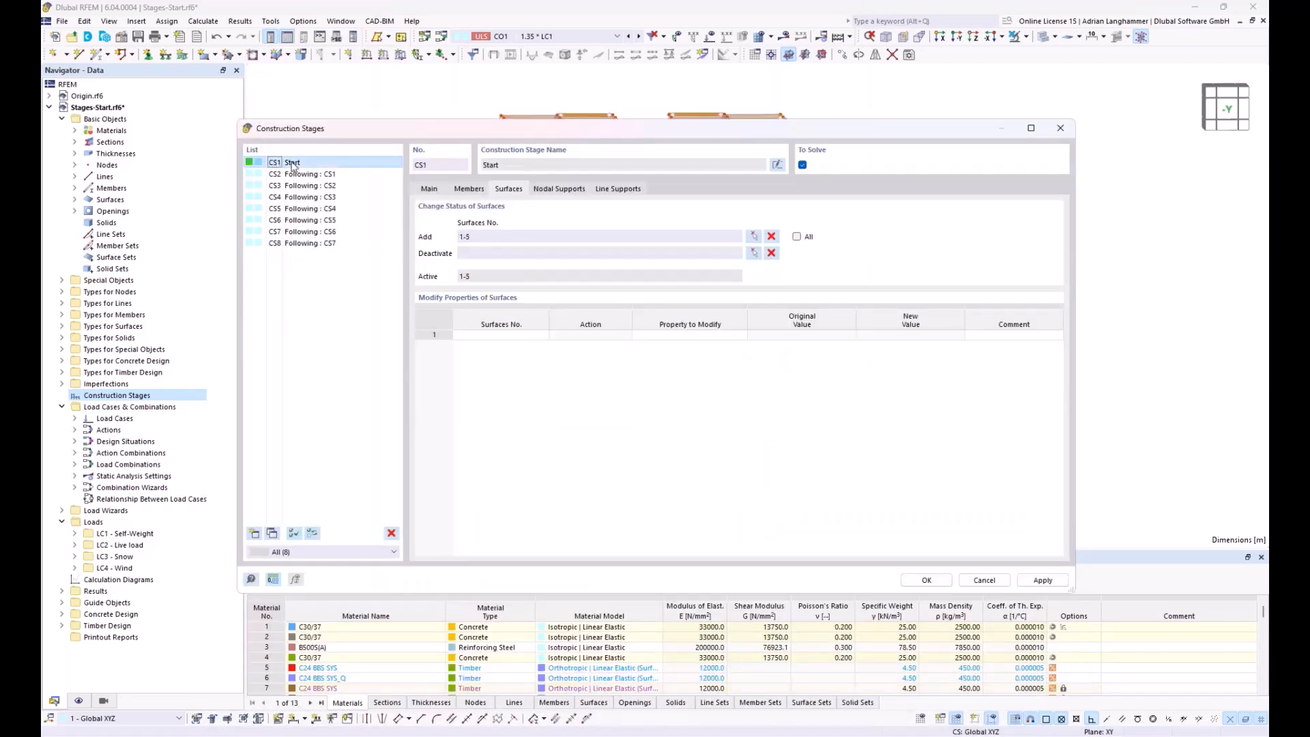
left_click(430, 189)
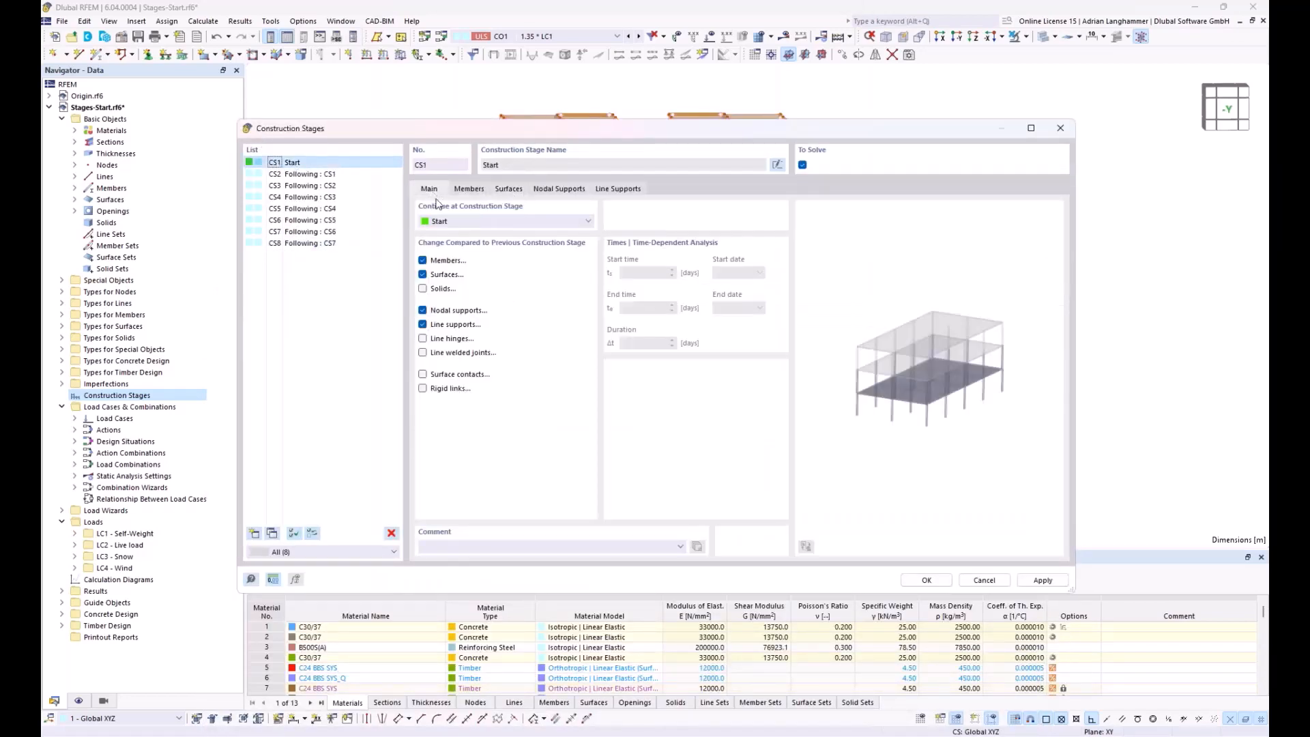
left_click(423, 338)
left_click(670, 190)
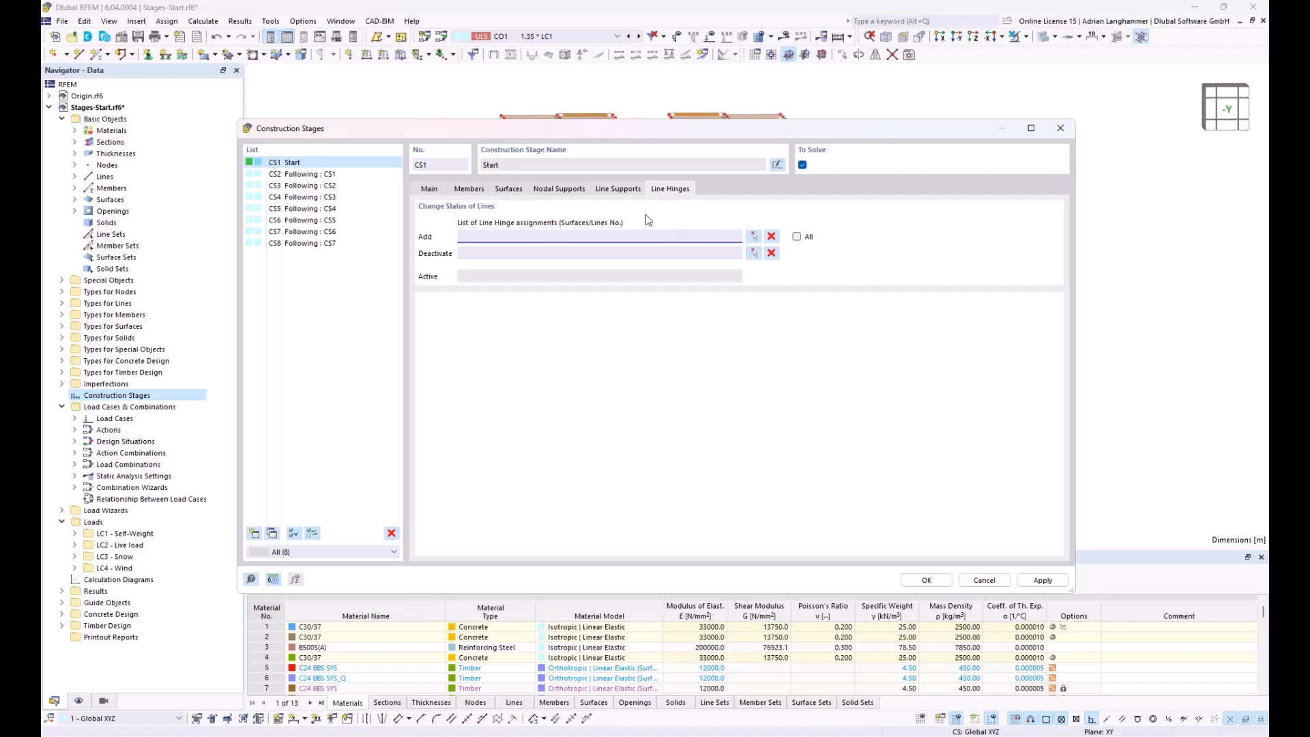
left_click(797, 237)
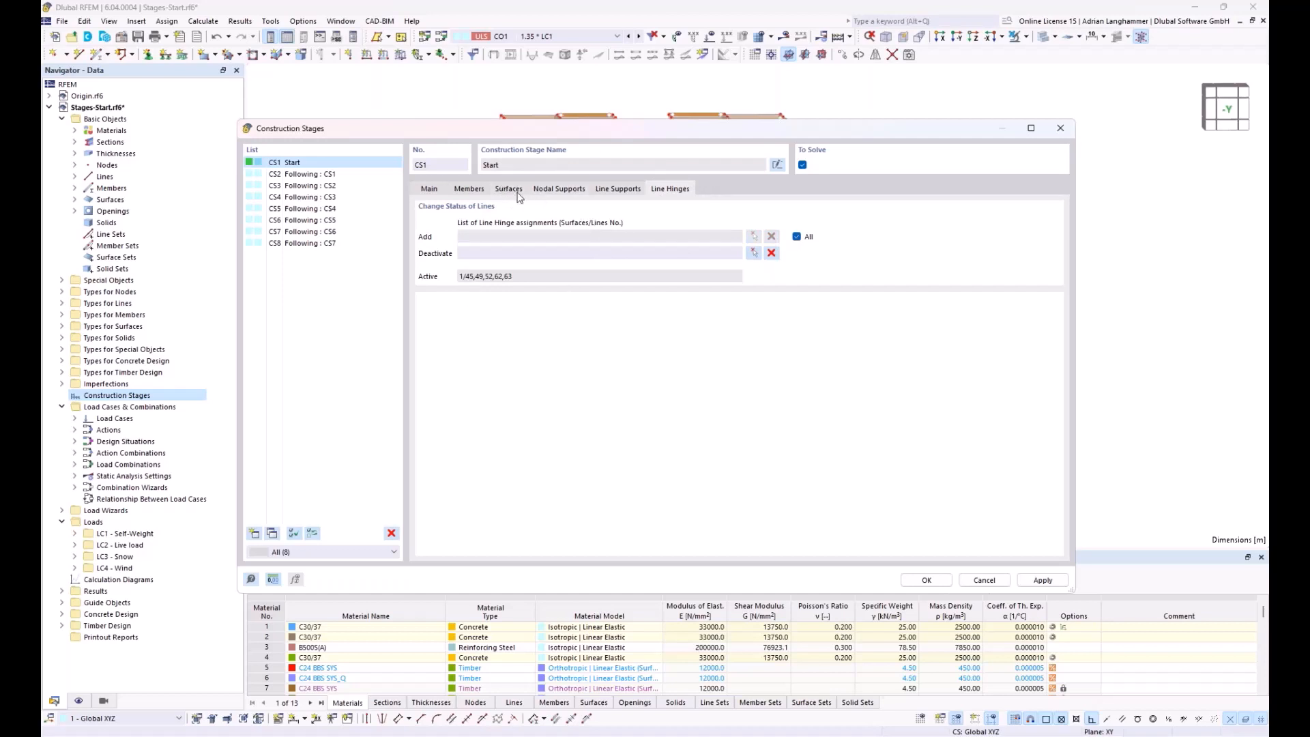
- Enable line hinges for construction stages CS2 to CS8 together and add all line hinge assignments
left_click(348, 176)
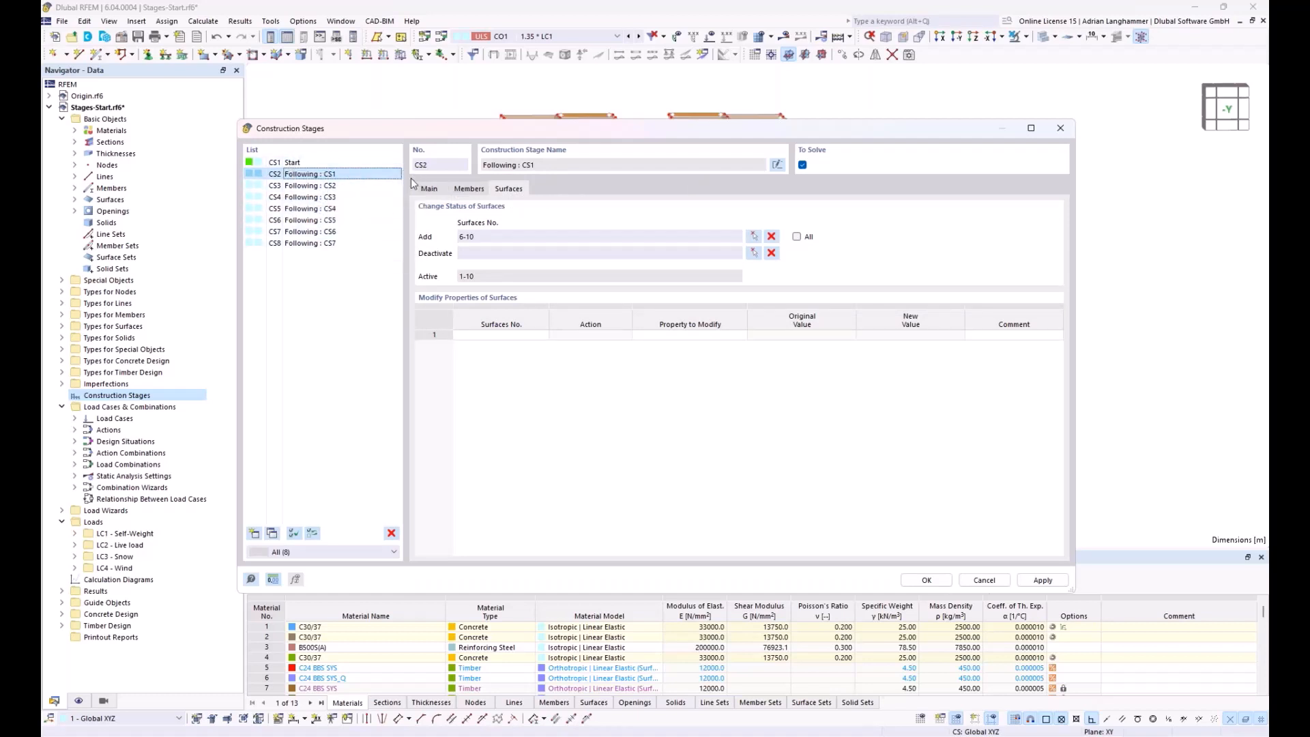
left_click(351, 243, "shift")
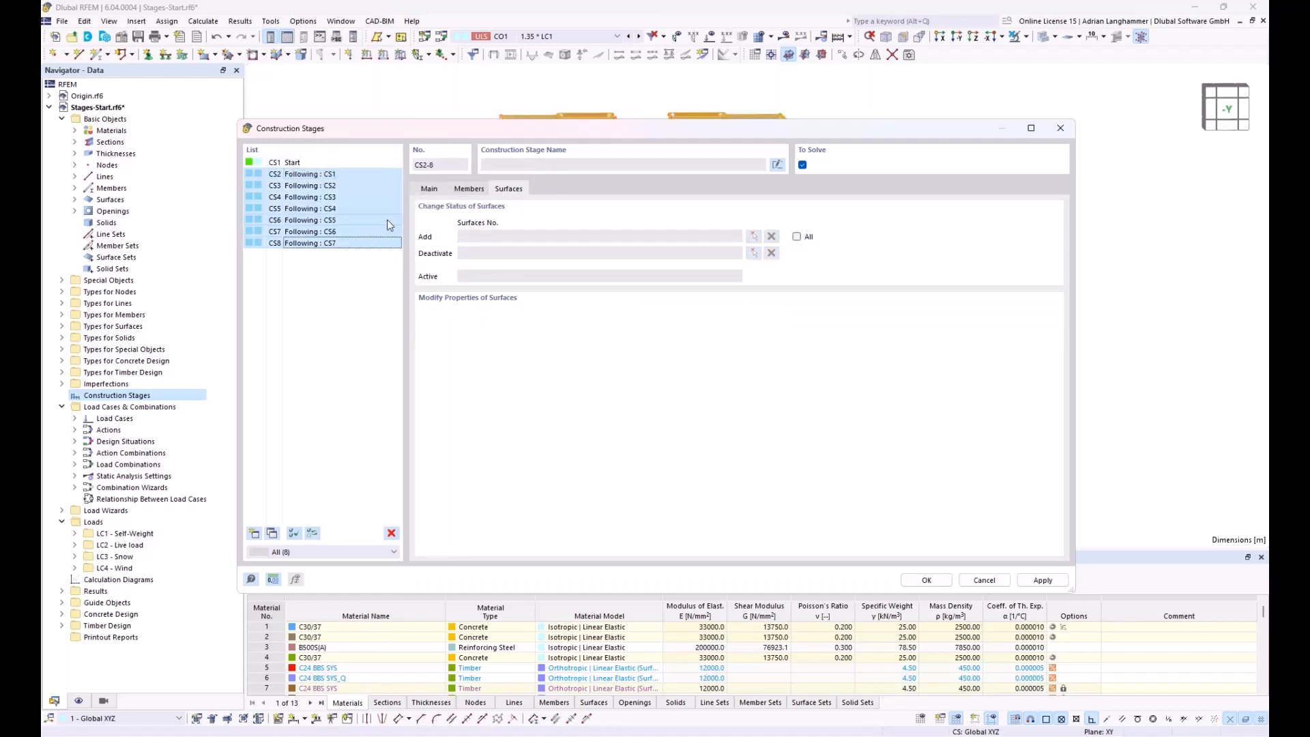
left_click(427, 190)
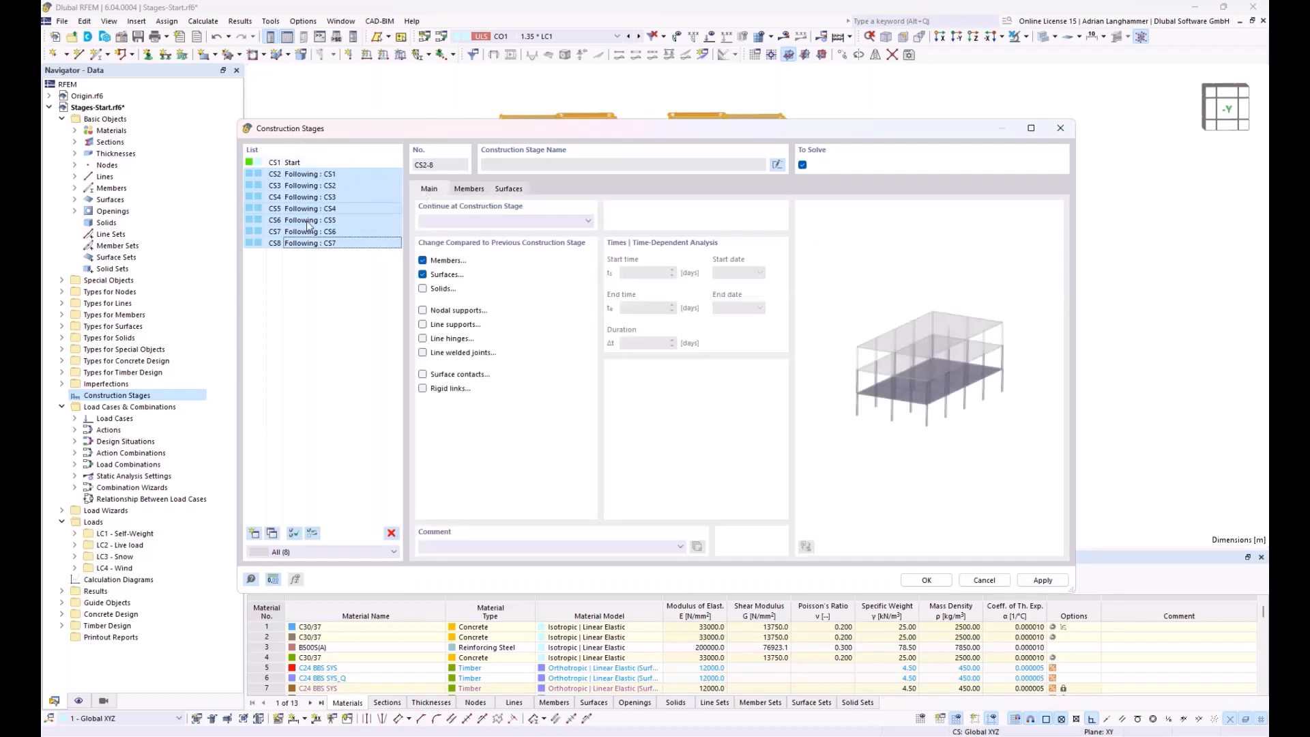
left_click(423, 339)
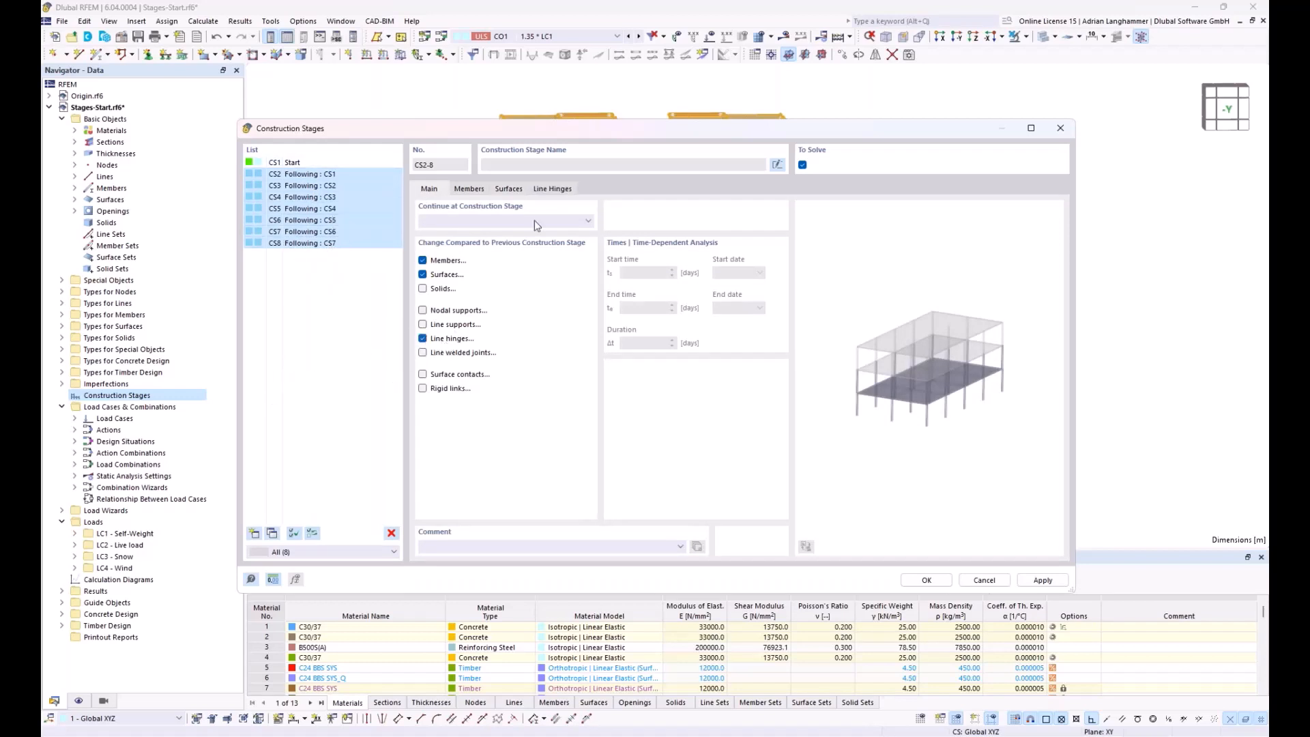
left_click(550, 189)
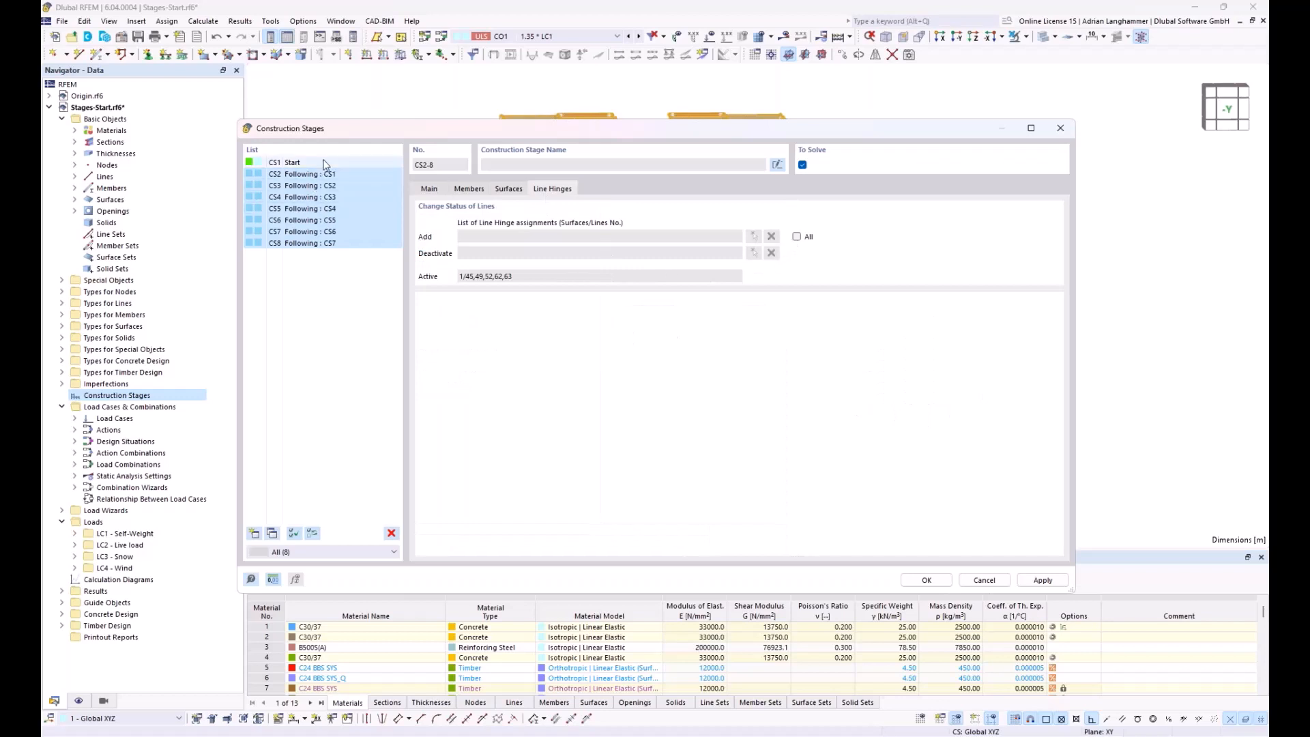
left_click(797, 238)
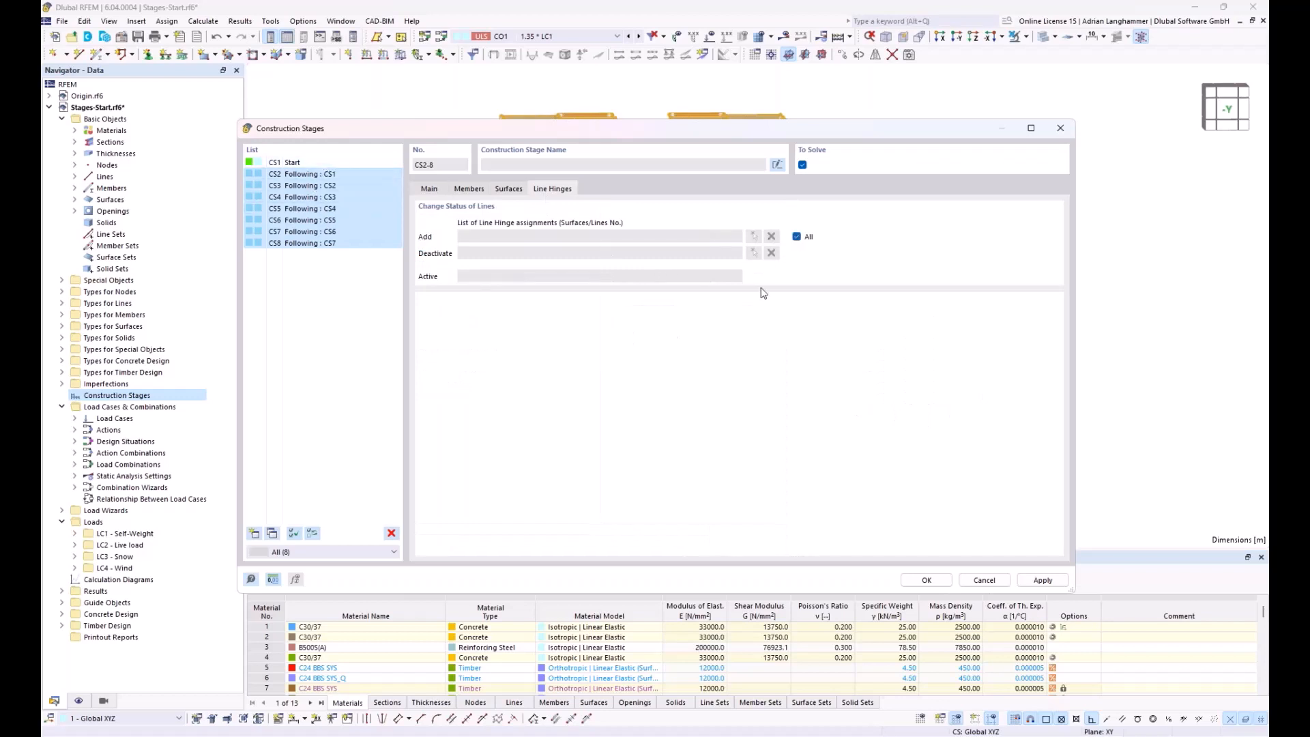
- Review the active line hinges in stages CS2 through CS8 and accept the construction stage definitions
left_click(343, 174)
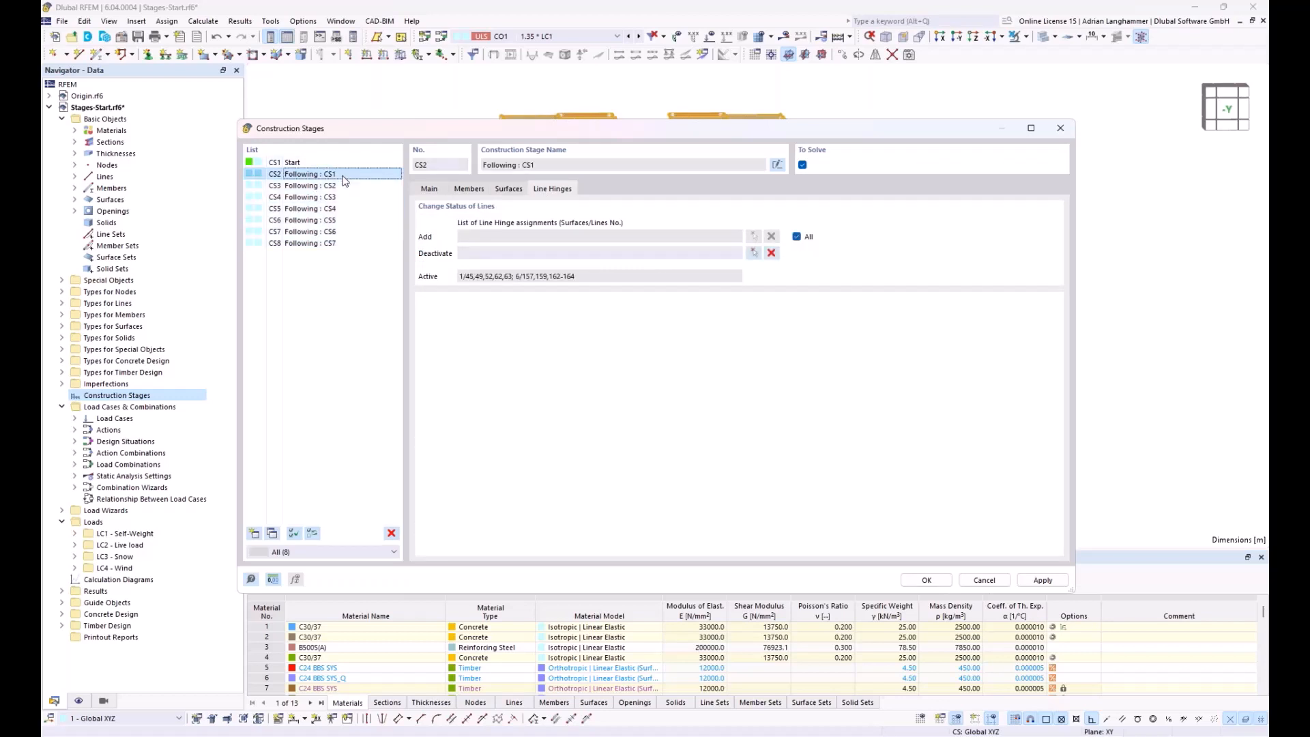
left_click(345, 185)
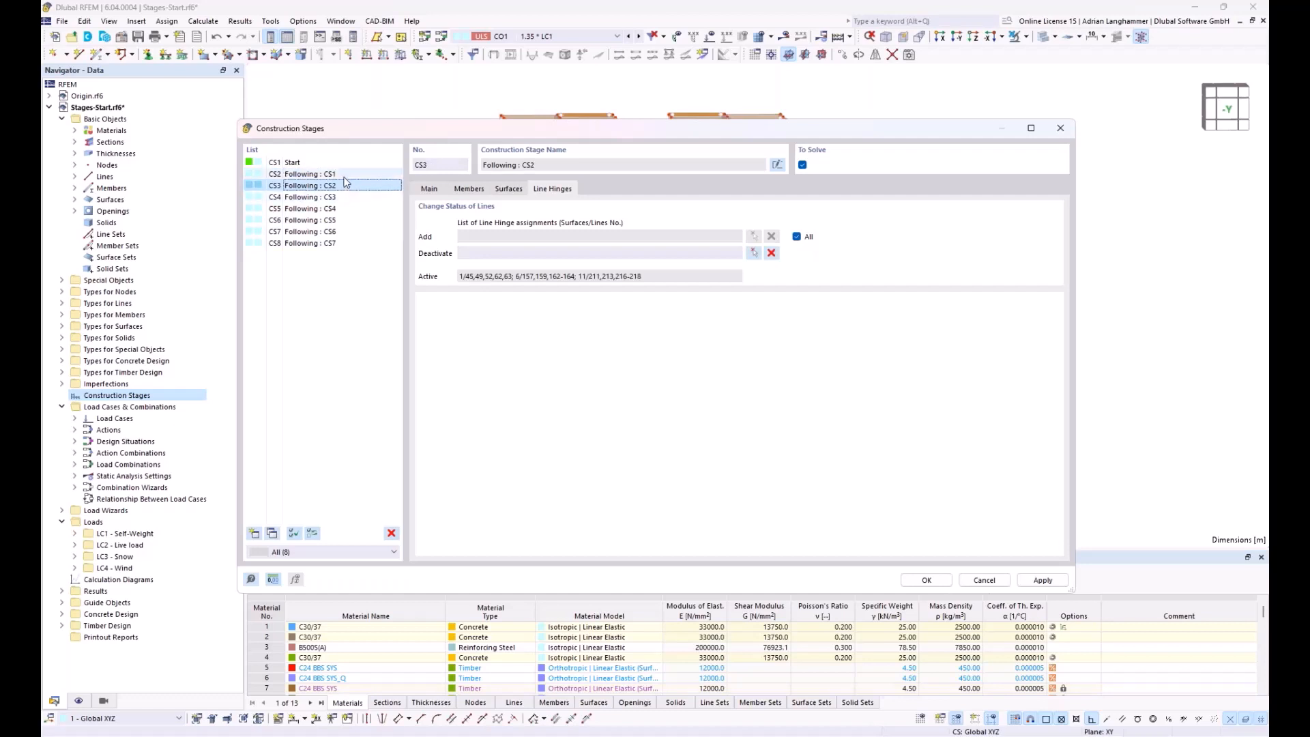
left_click(341, 175)
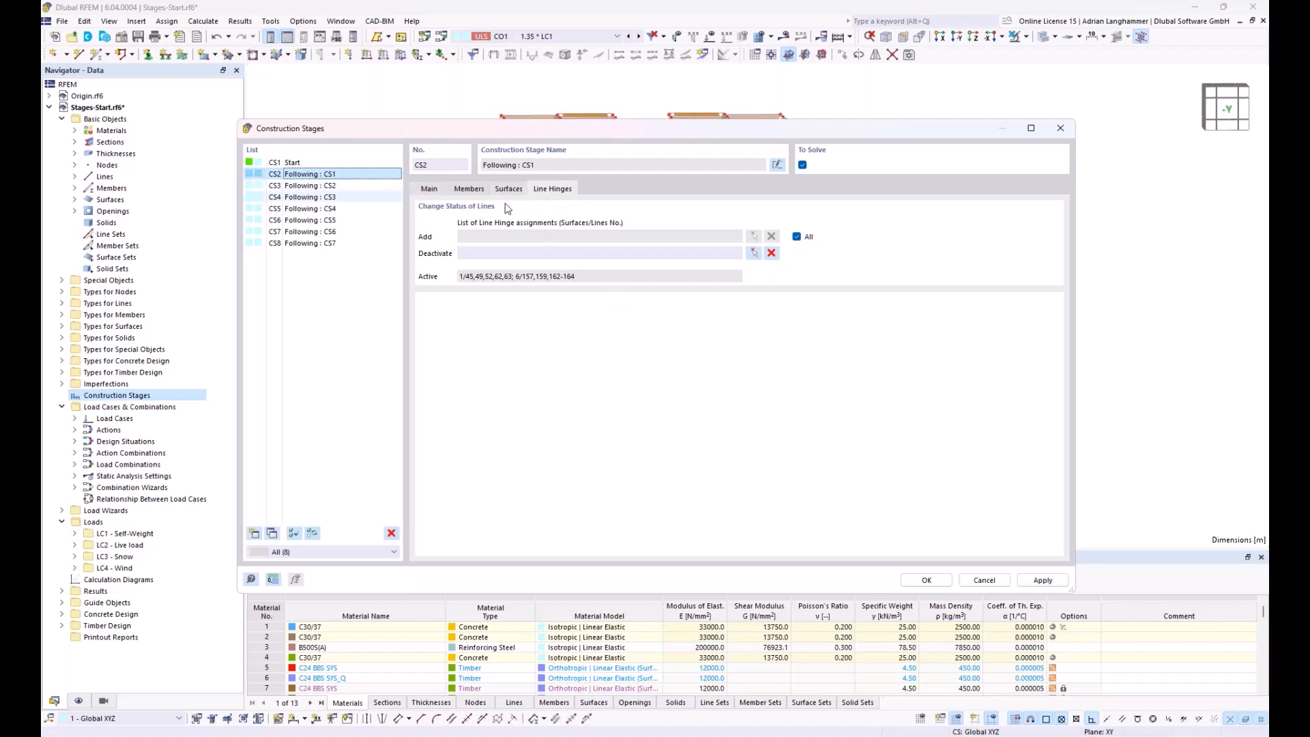
left_click(349, 185)
left_click(348, 197)
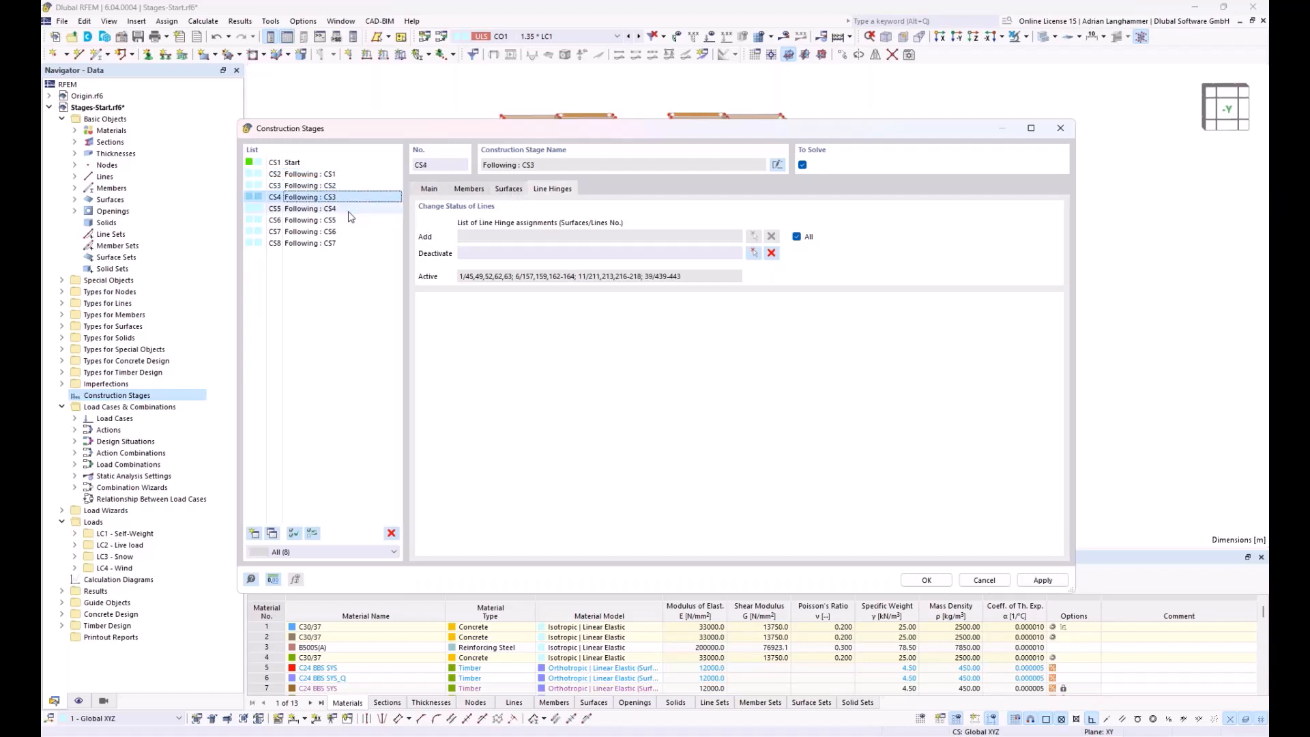
left_click(347, 208)
left_click(347, 220)
left_click(345, 231)
left_click(345, 243)
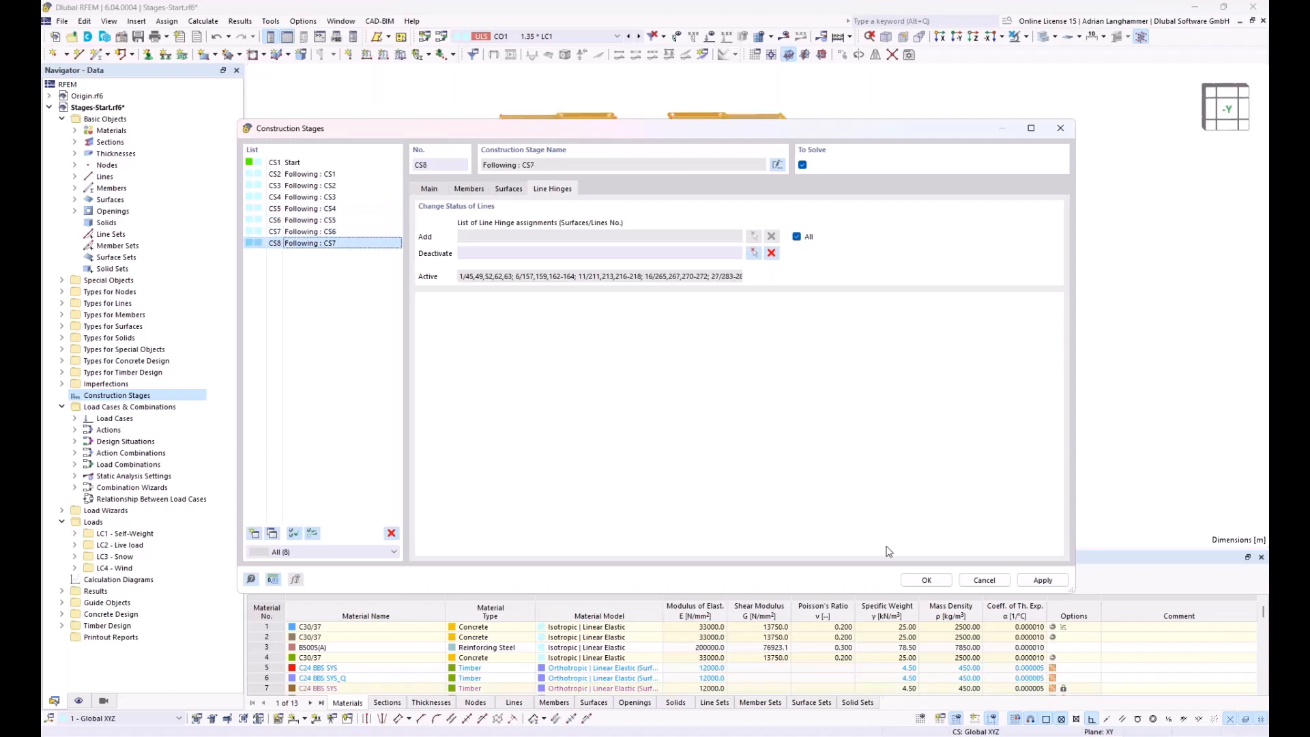
left_click(927, 580)
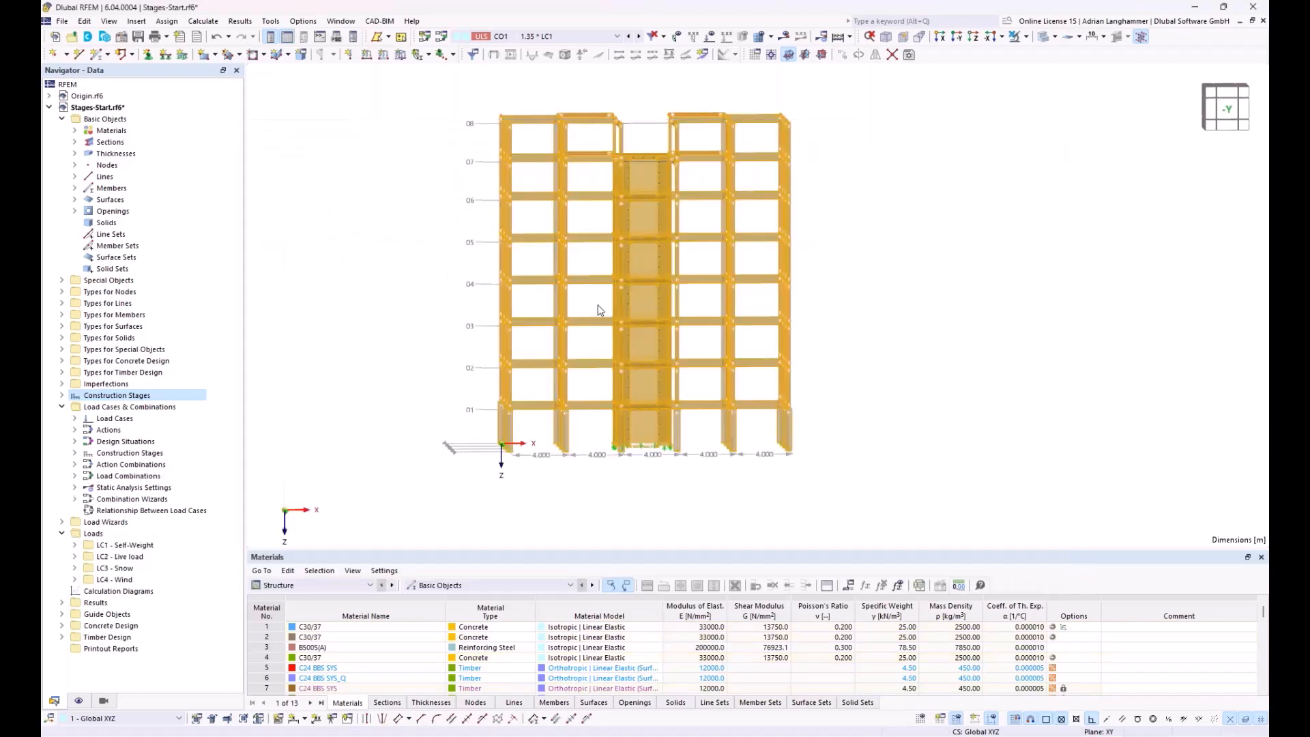
- Display construction stages CS1 through CS8 in sequence to examine which part of the building is active in each
left_click(582, 38)
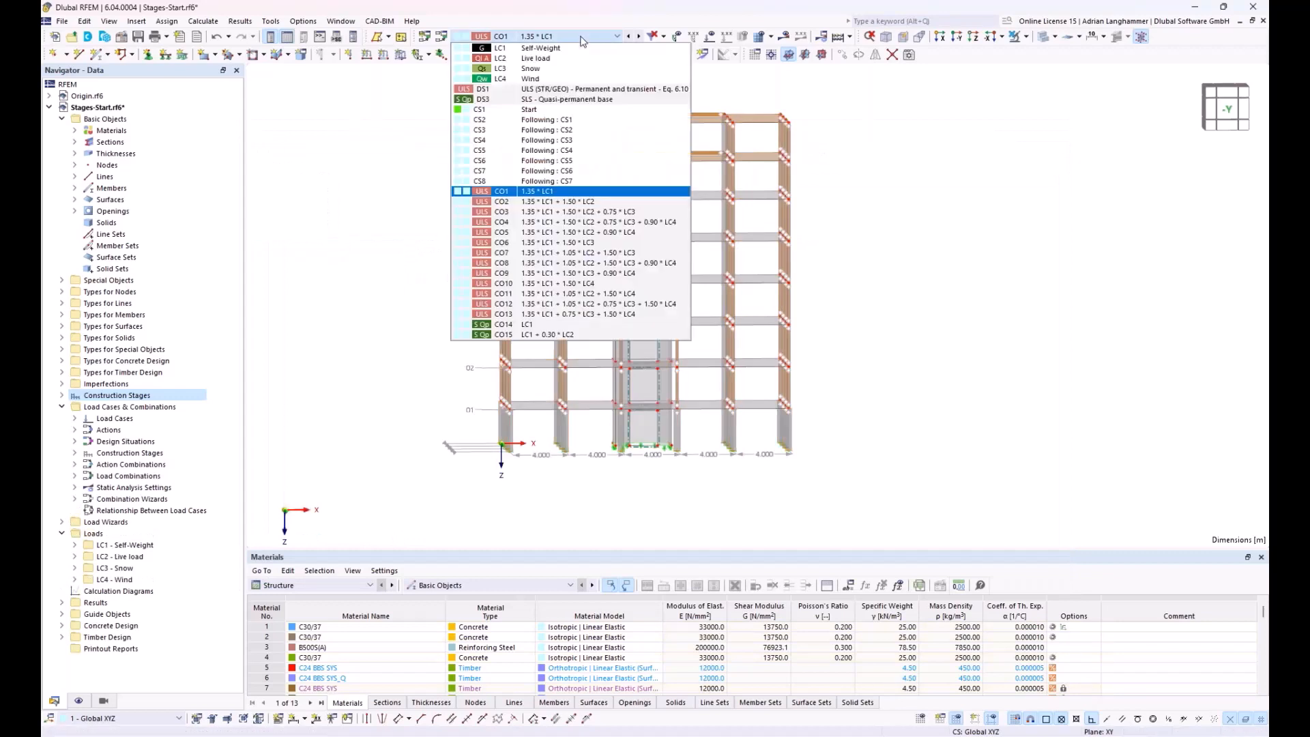
left_click(554, 110)
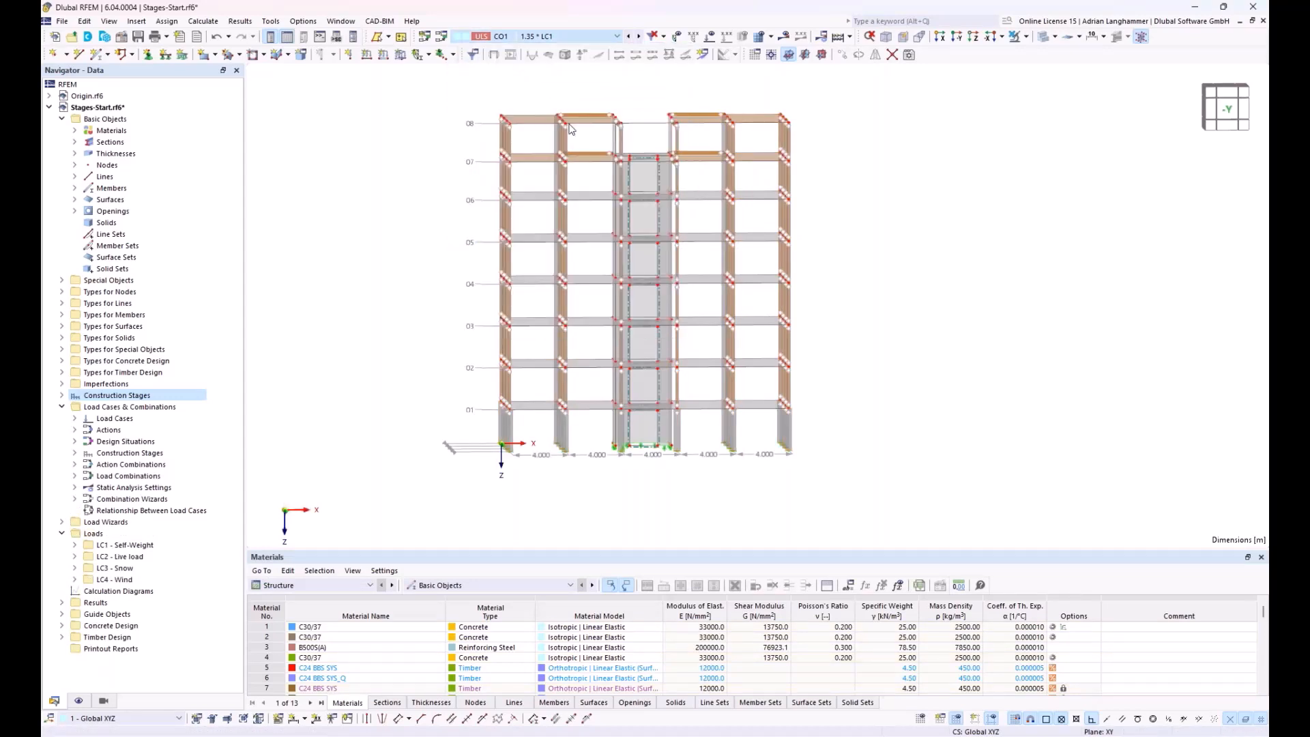
middle_click_drag(787, 256, 804, 273, "ctrl")
left_click(503, 37)
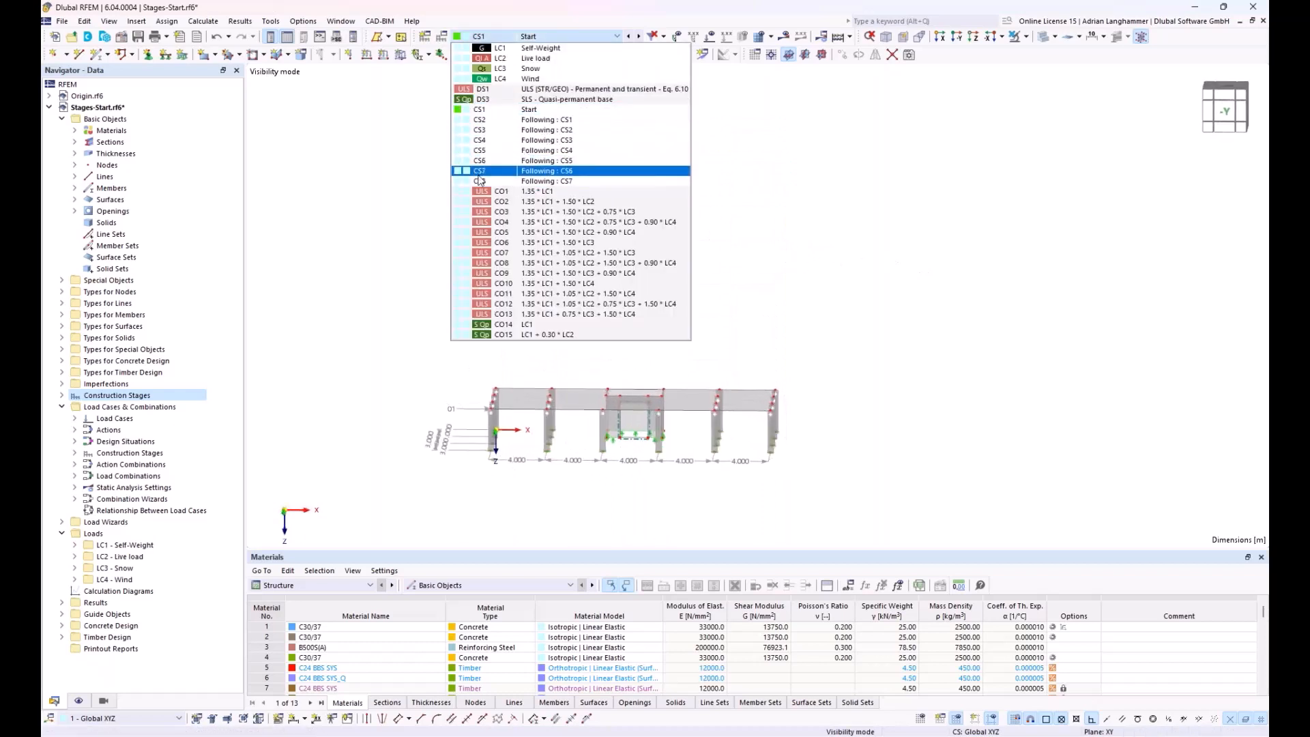
left_click(507, 113)
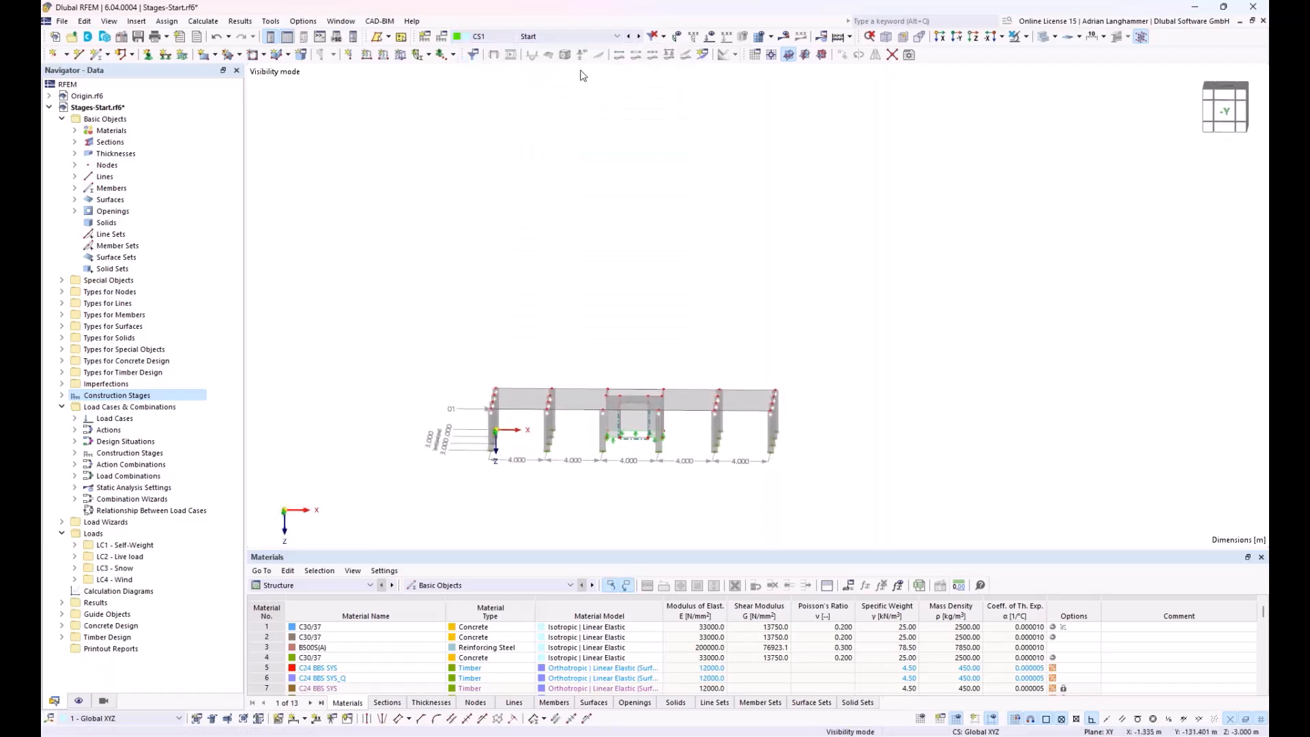
left_click(639, 37)
left_click(639, 36)
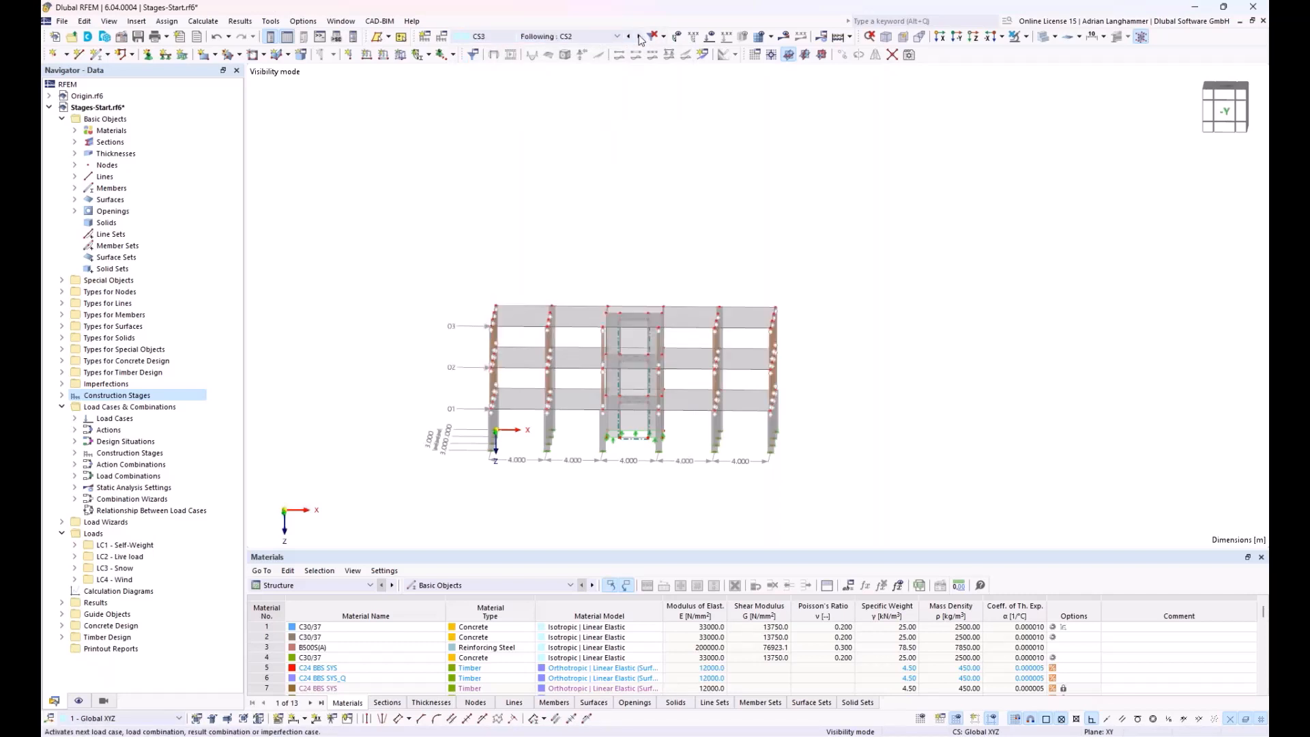
left_click(640, 37)
left_click(639, 36)
left_click(640, 37)
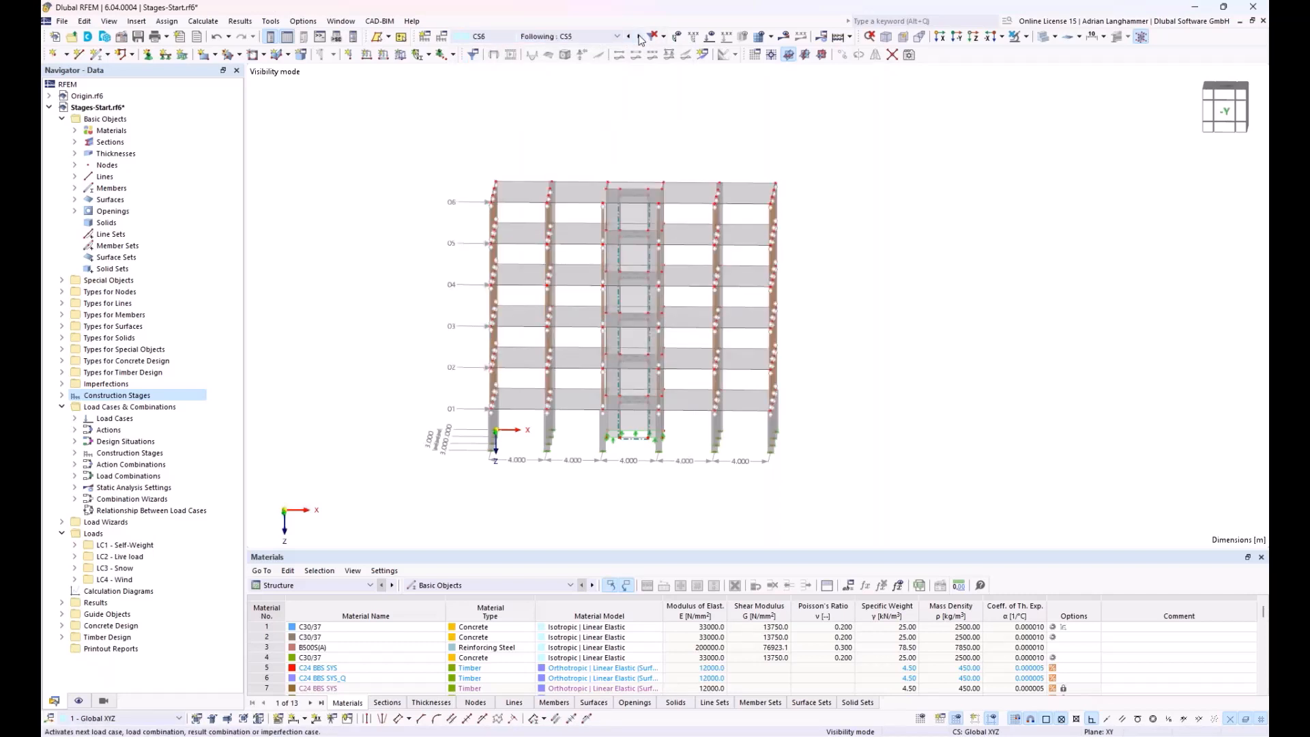
left_click(640, 37)
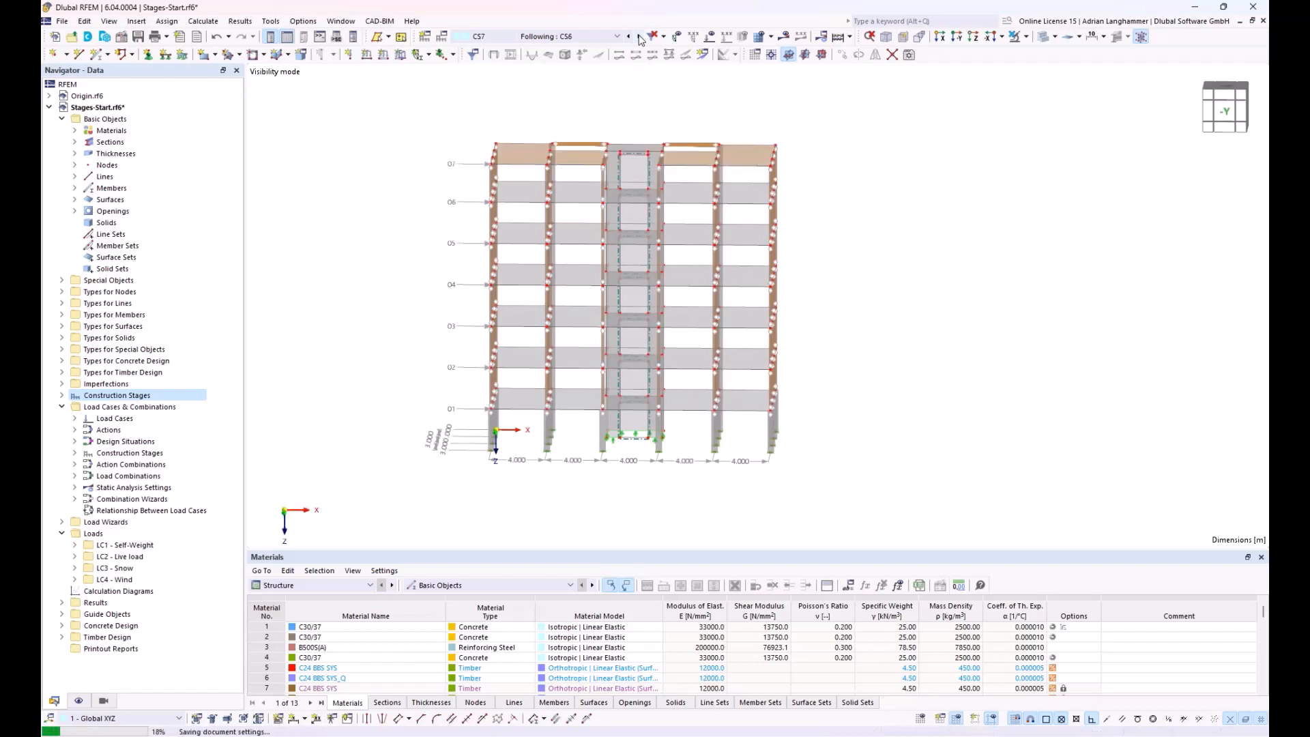
left_click(639, 37)
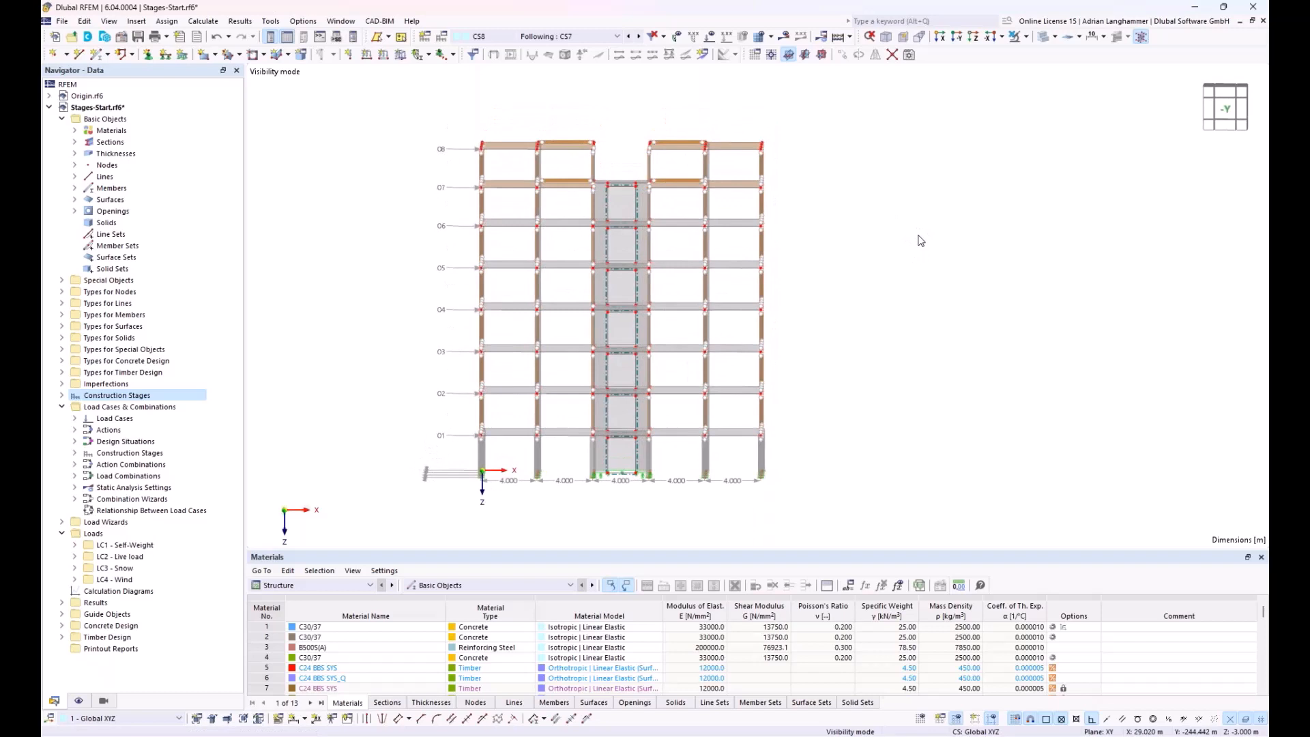
middle_click_drag(374, 243, 370, 223)
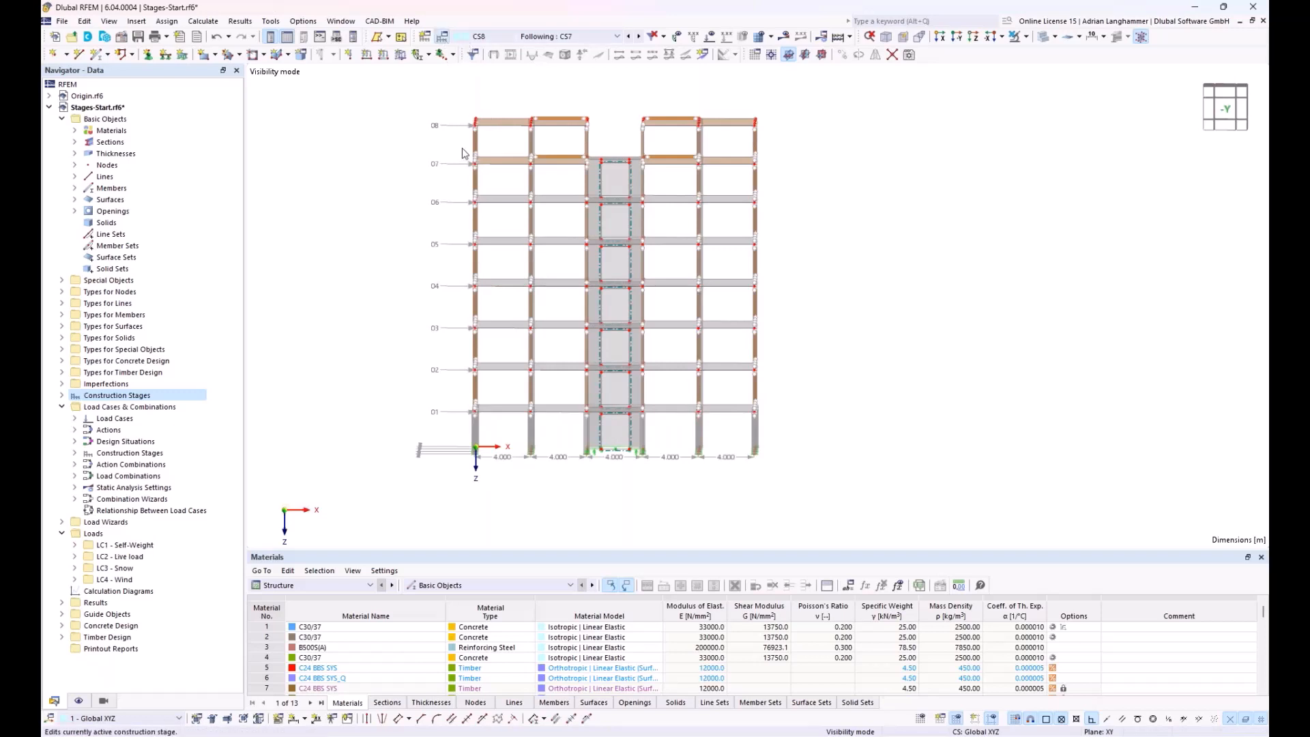
- Assign load case LC1 Self-Weight to construction stage CS1 in the load cases and combinations settings
left_click(329, 150)
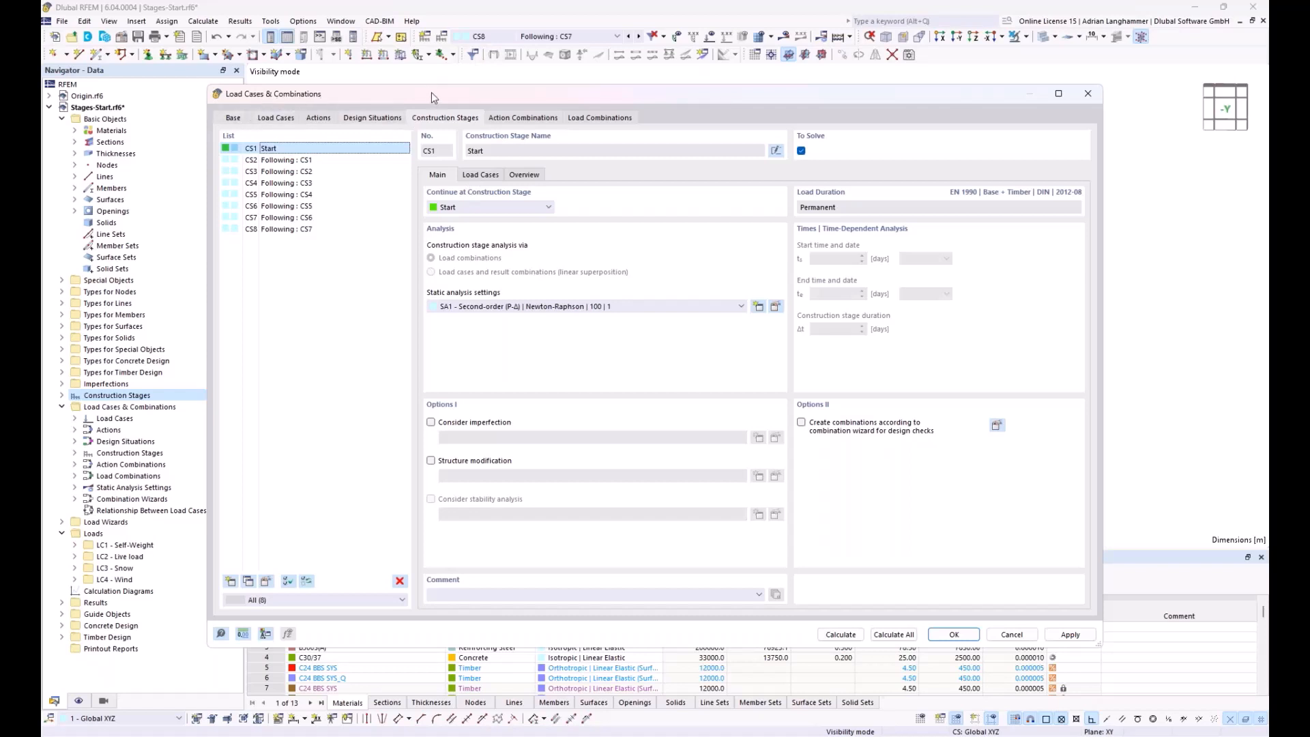
left_click_drag(432, 93, 443, 98)
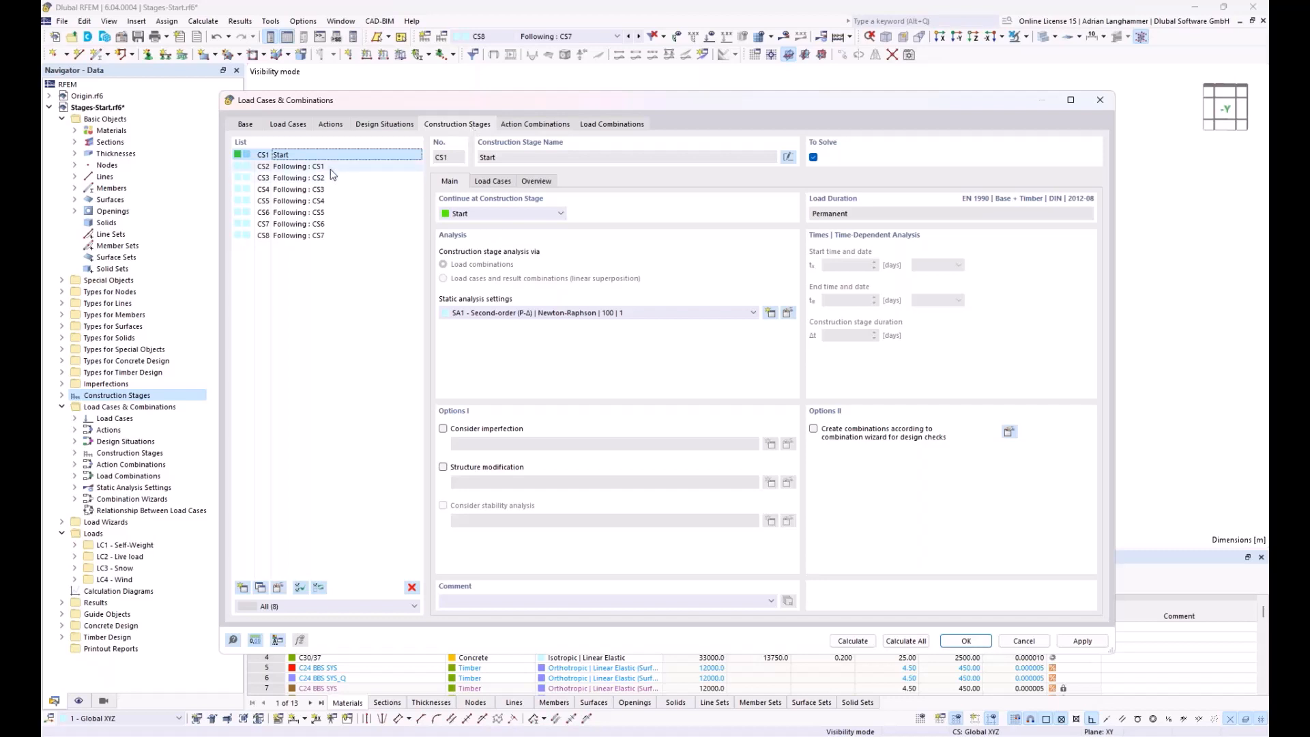
left_click(481, 184)
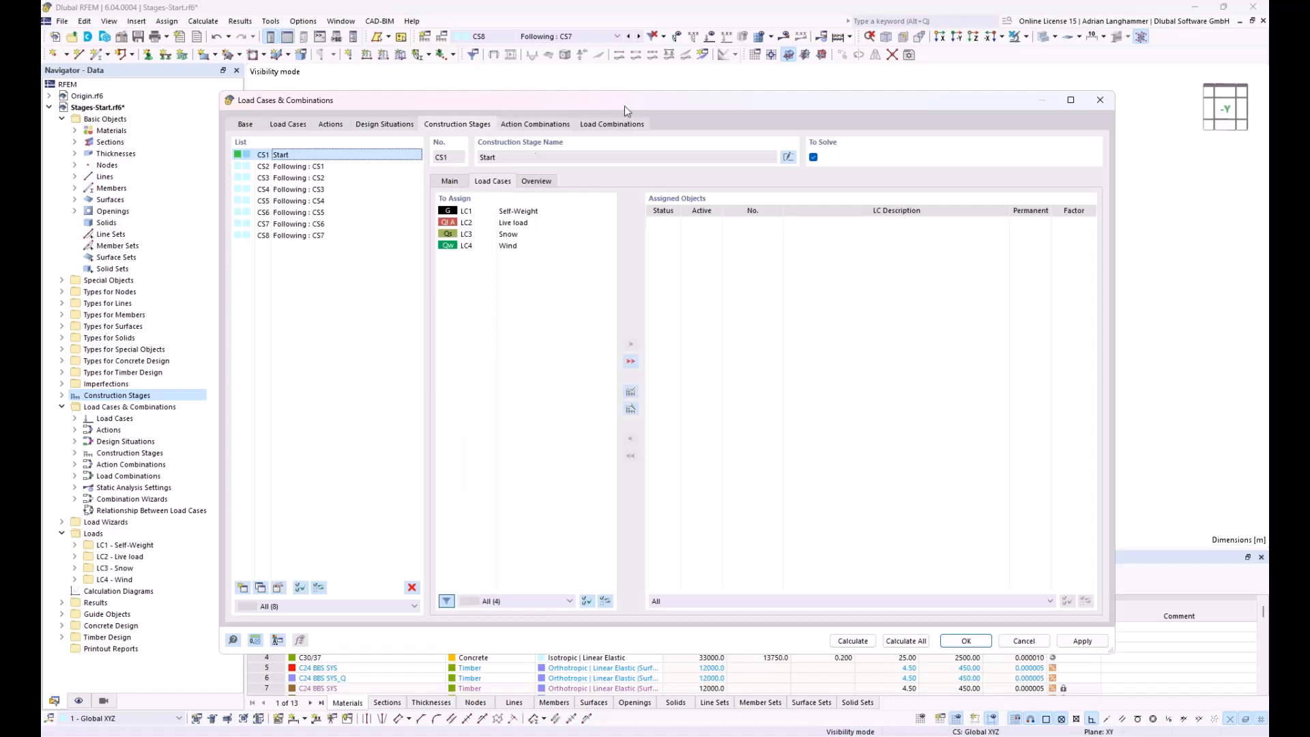
left_click(1077, 50)
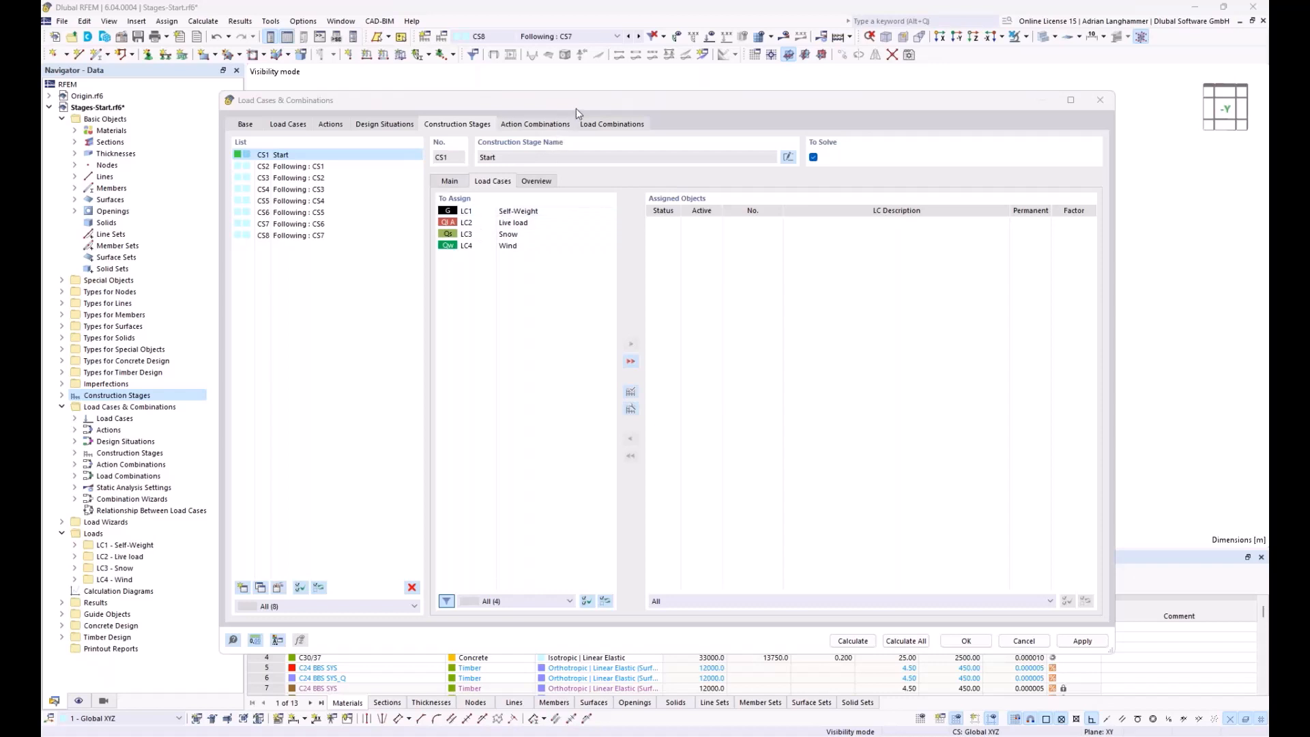
left_click_drag(576, 100, 530, 84)
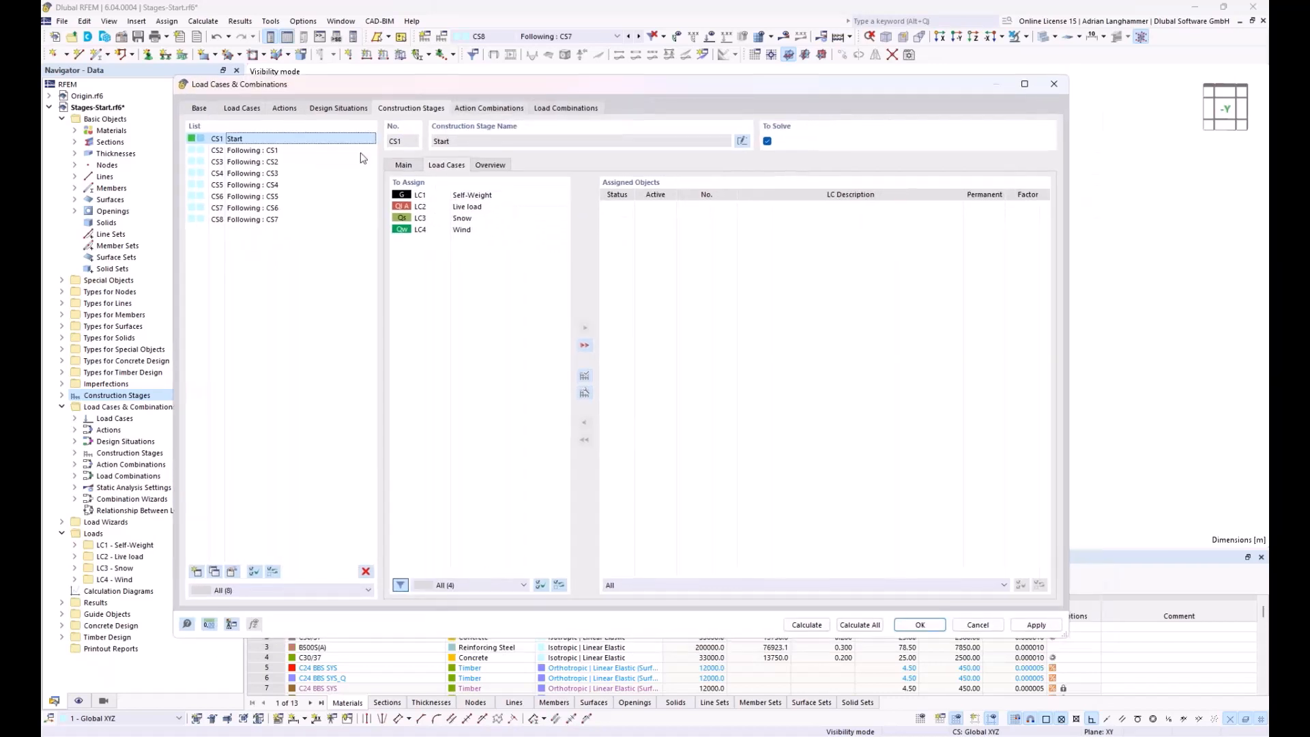
double_click(476, 197)
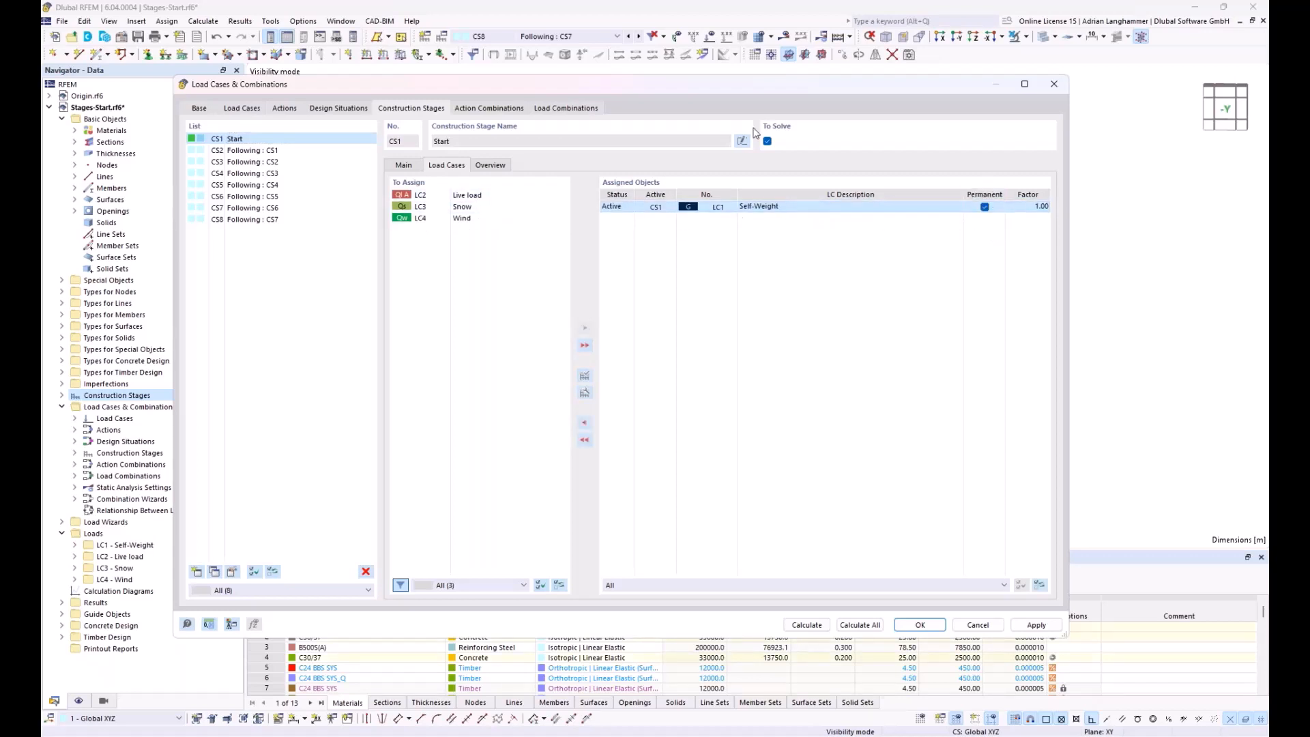
- Check the assigned load cases of construction stages CS1 through CS8 for how LC1 Self-Weight carries over
left_click(321, 153)
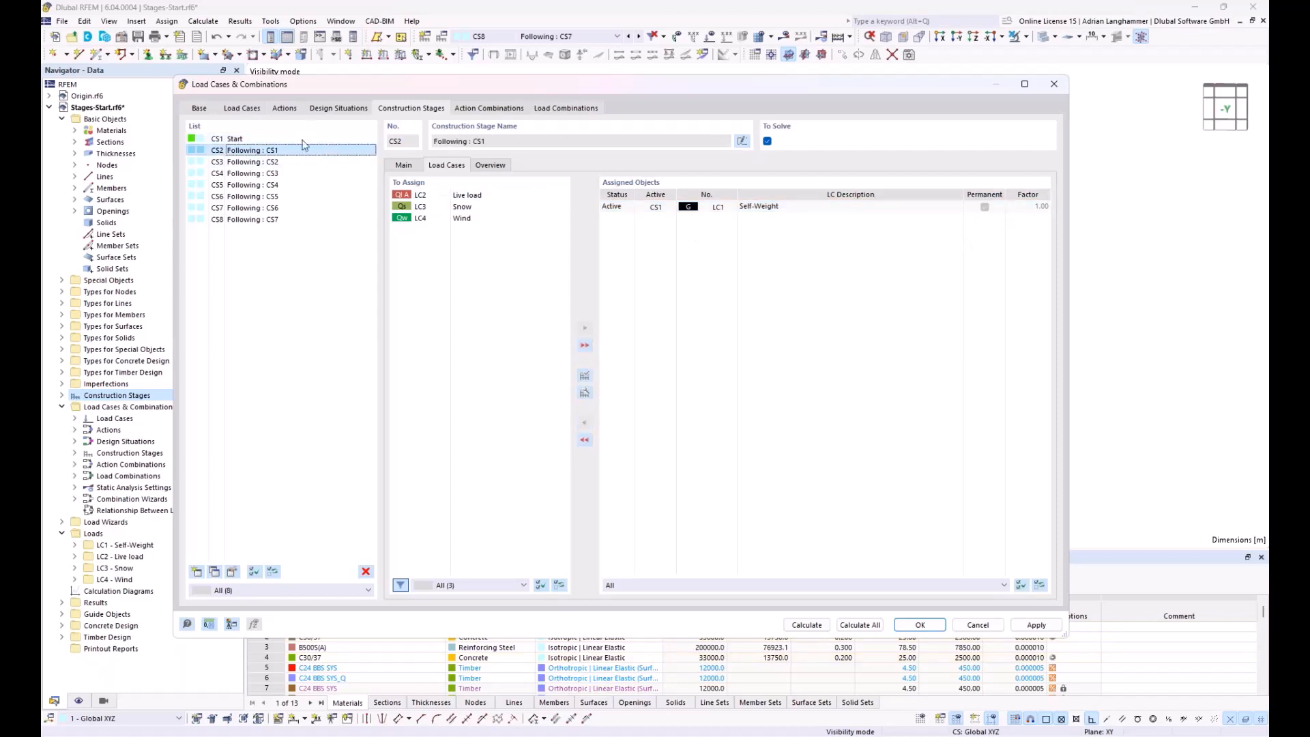
left_click(271, 139)
left_click(273, 151)
left_click(273, 162)
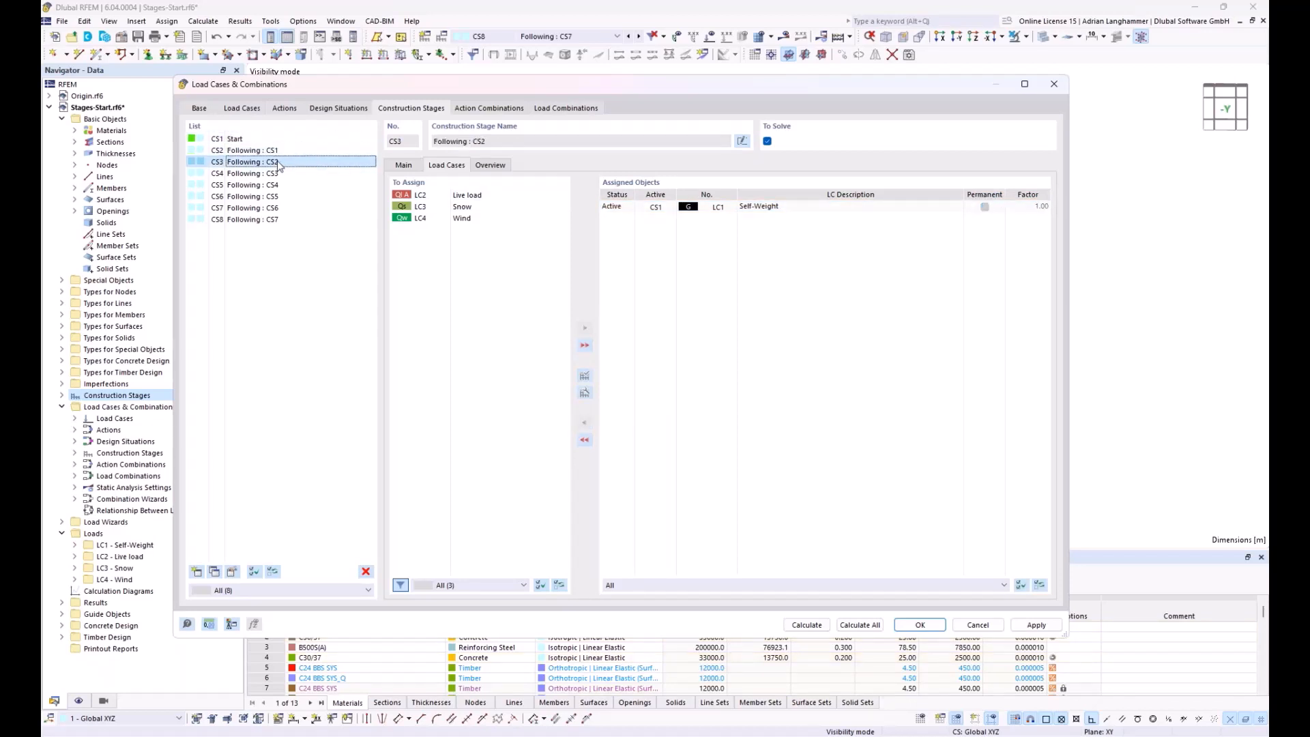
left_click(276, 174)
left_click(277, 185)
left_click(278, 197)
left_click(279, 208)
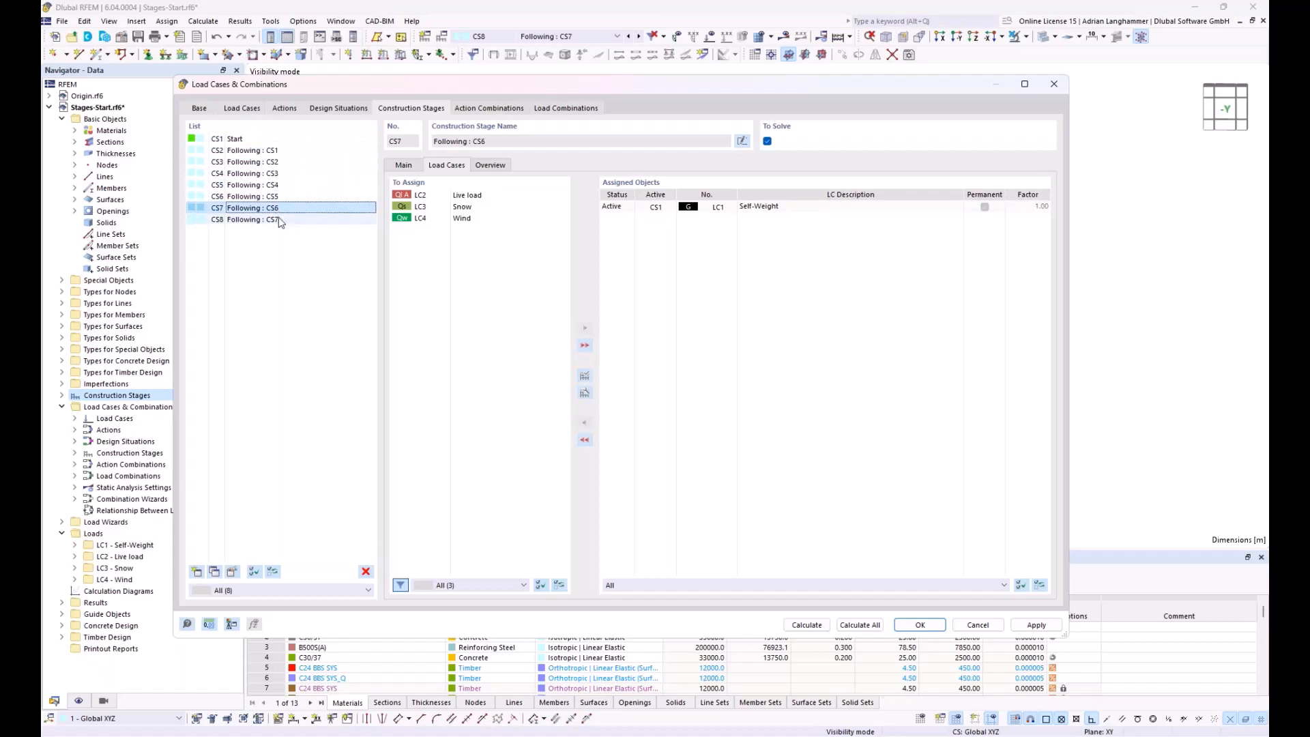
left_click(280, 220)
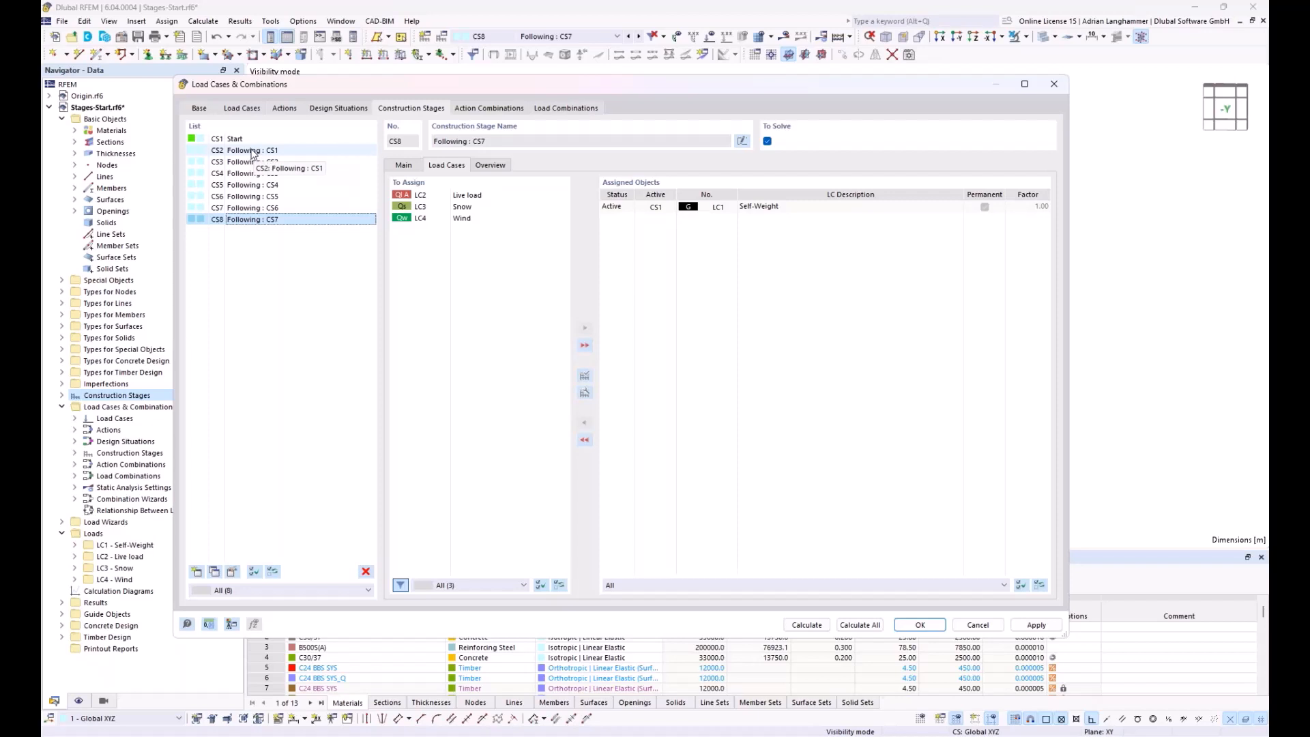
left_click(252, 151)
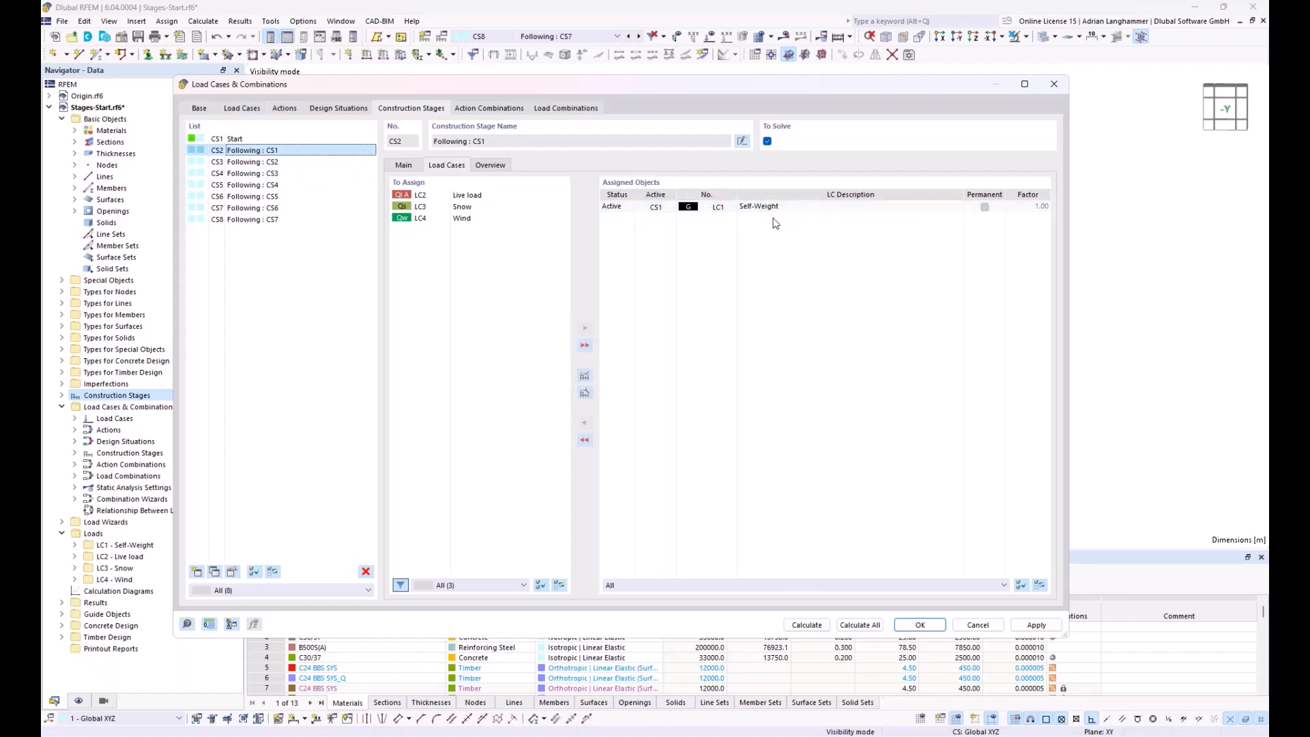
left_click(266, 220)
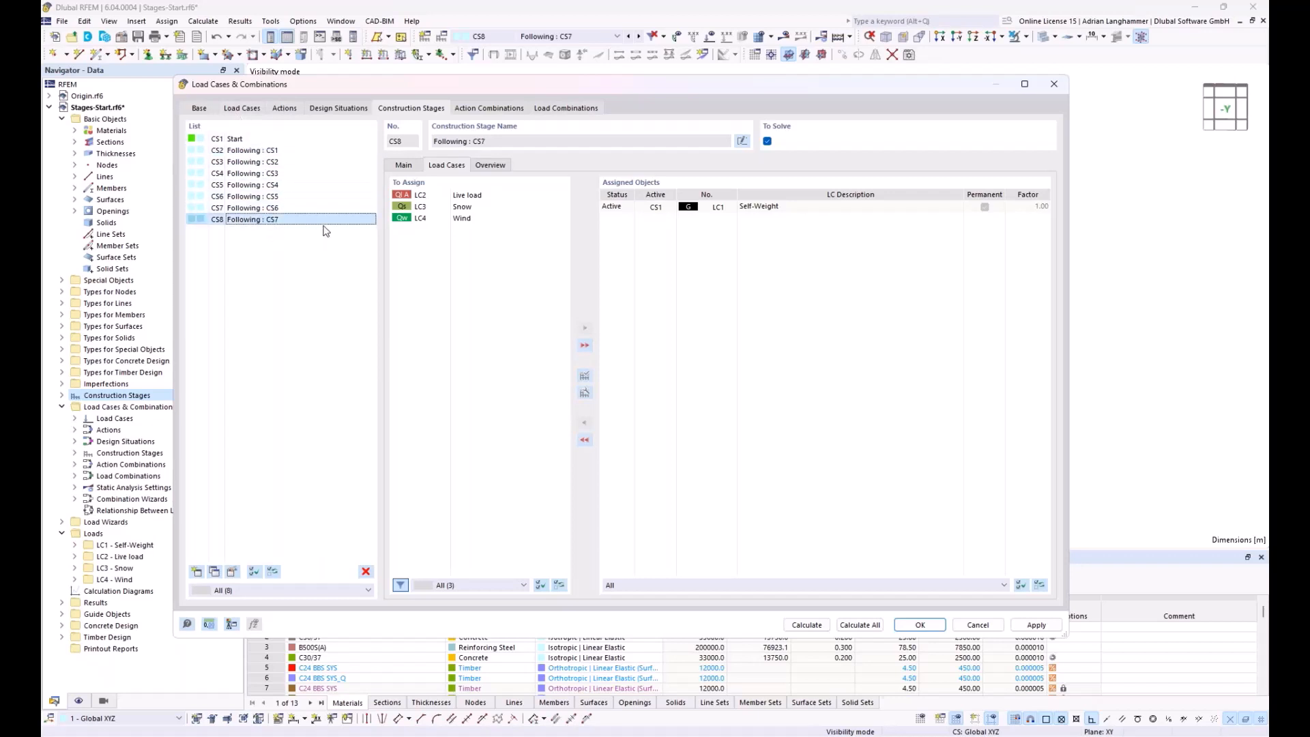
- Assign load cases LC2 Live load, LC3 Snow and LC4 Wind to construction stage CS8
left_click_drag(420, 83, 444, 60)
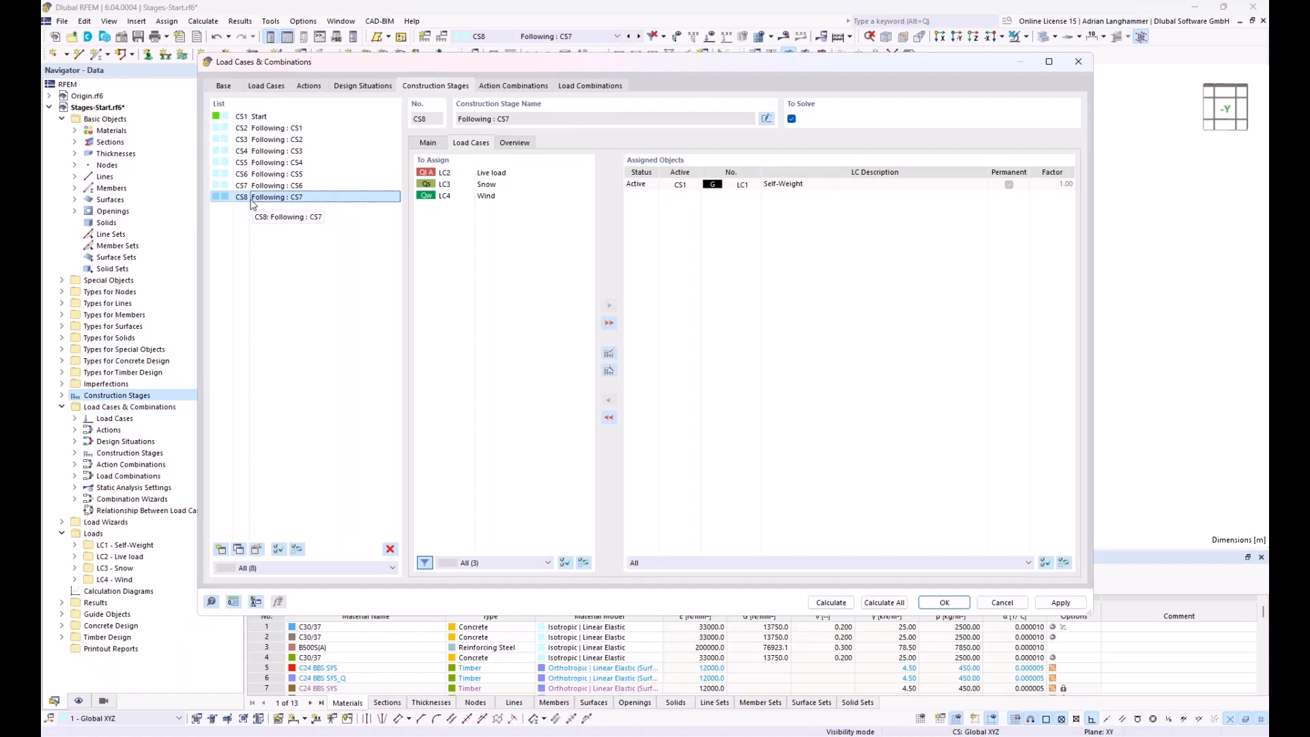
left_click(445, 172)
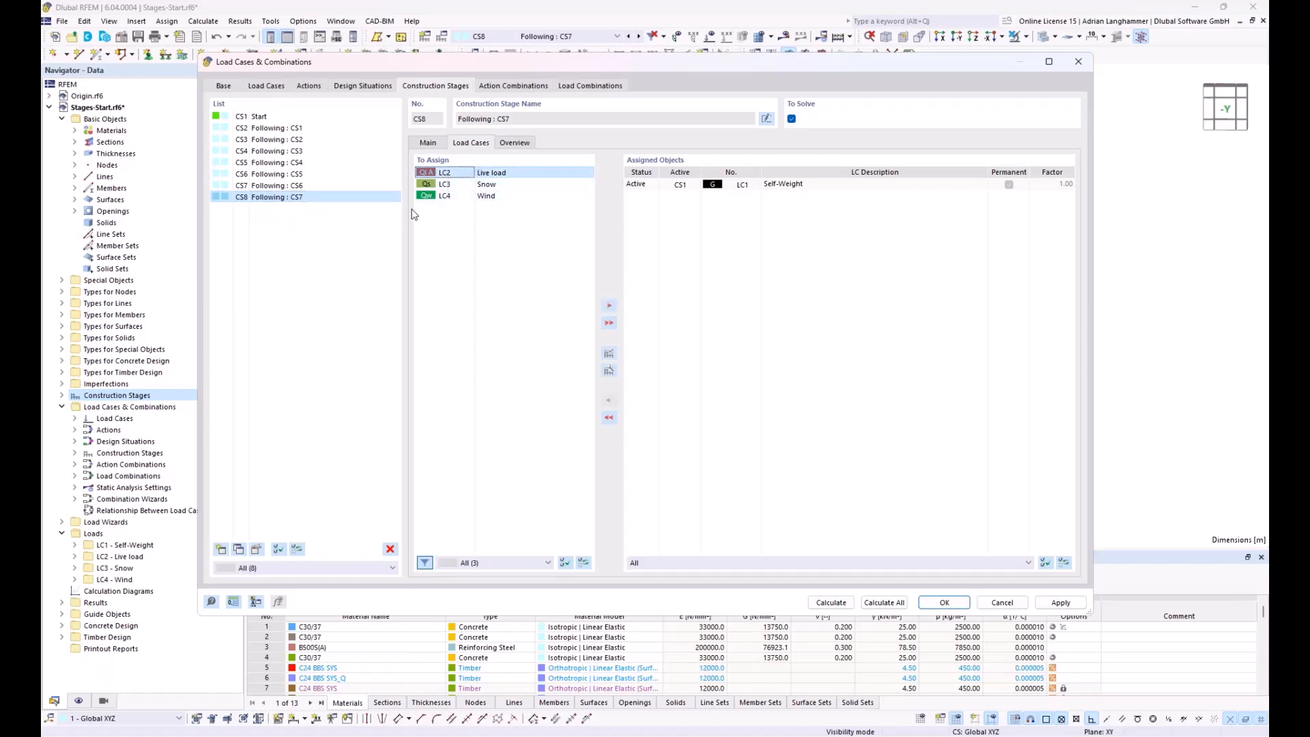
left_click(461, 196, "shift")
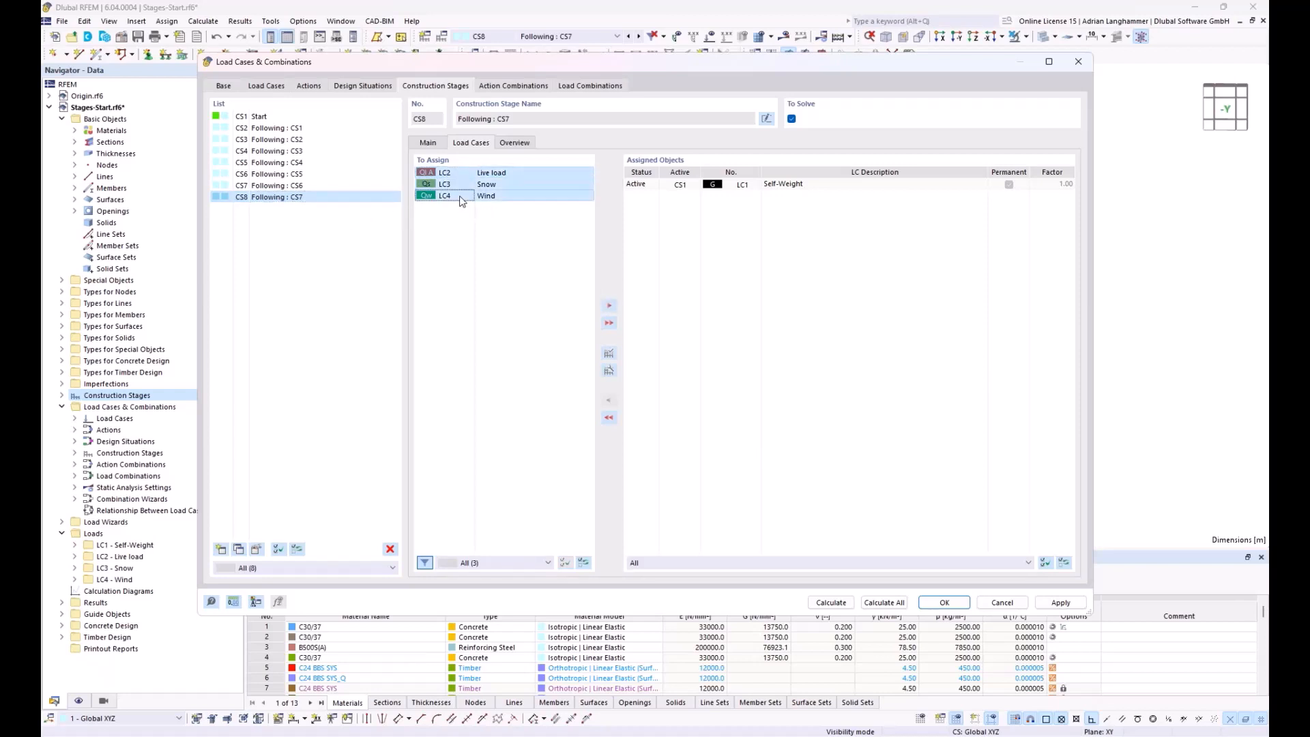
left_click(616, 304)
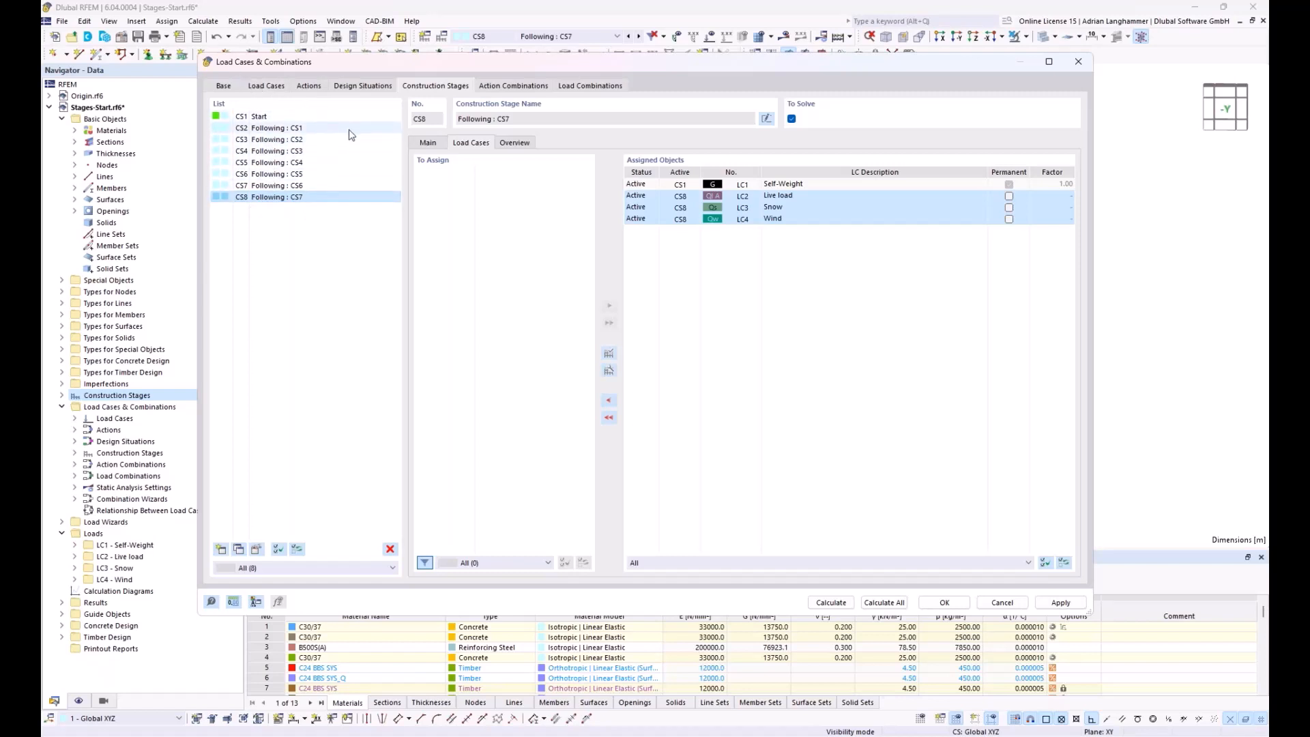
- Enable combination creation by the combination wizard for CS8 and set load combination wizard 1 to consider construction stages only
left_click(428, 144)
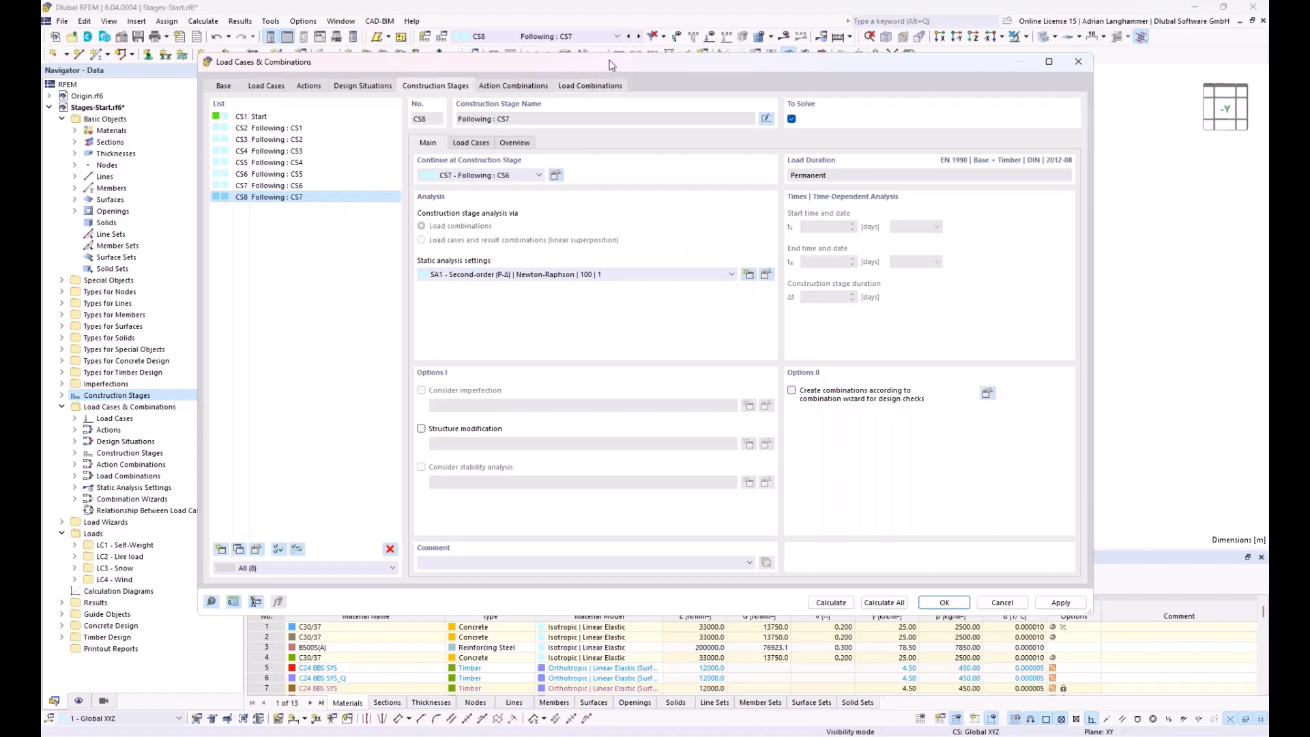
left_click_drag(609, 65, 612, 58)
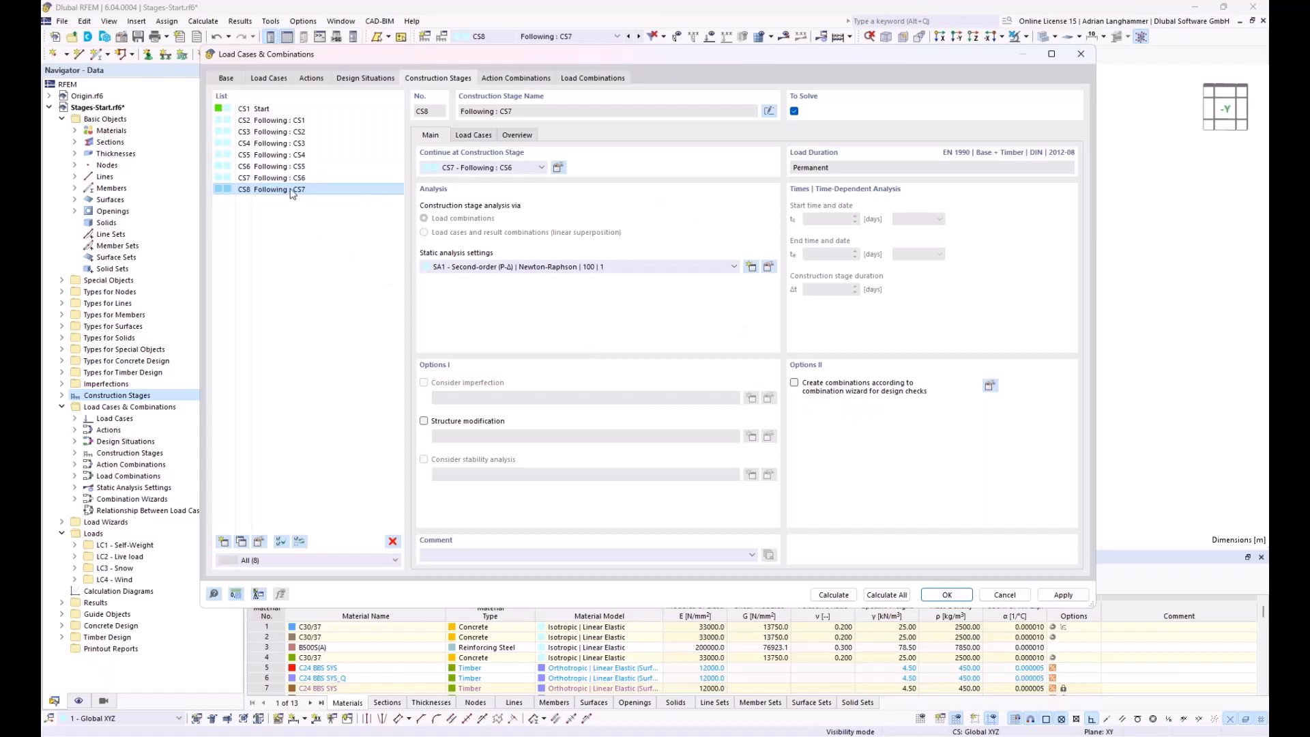
left_click(346, 188)
left_click(795, 384)
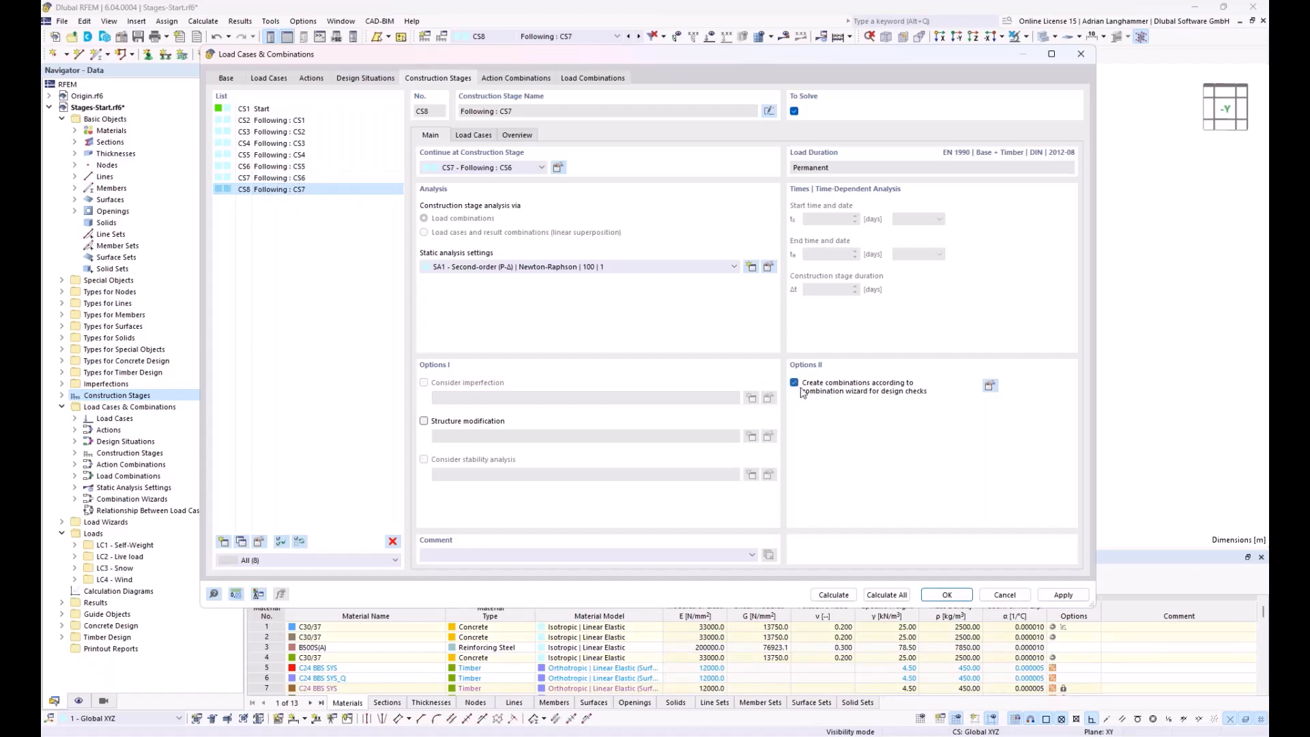
left_click(989, 386)
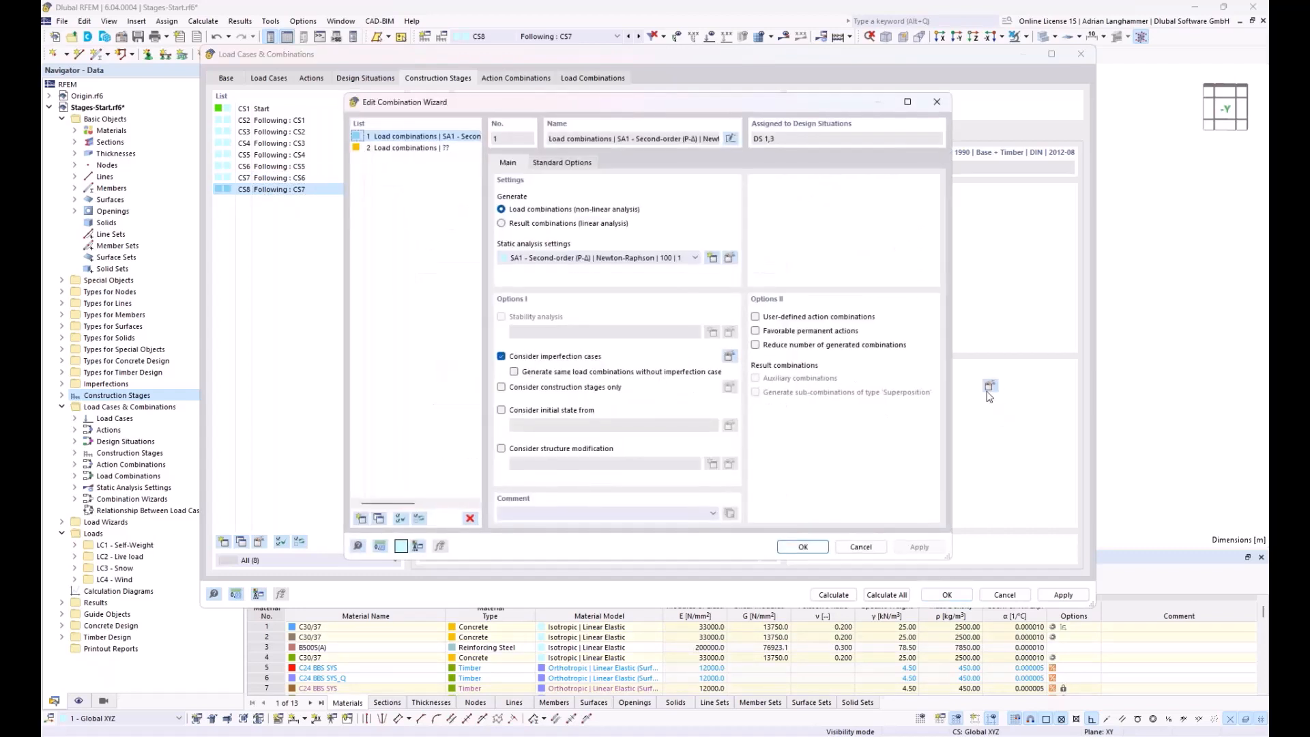
left_click(501, 387)
left_click(803, 547)
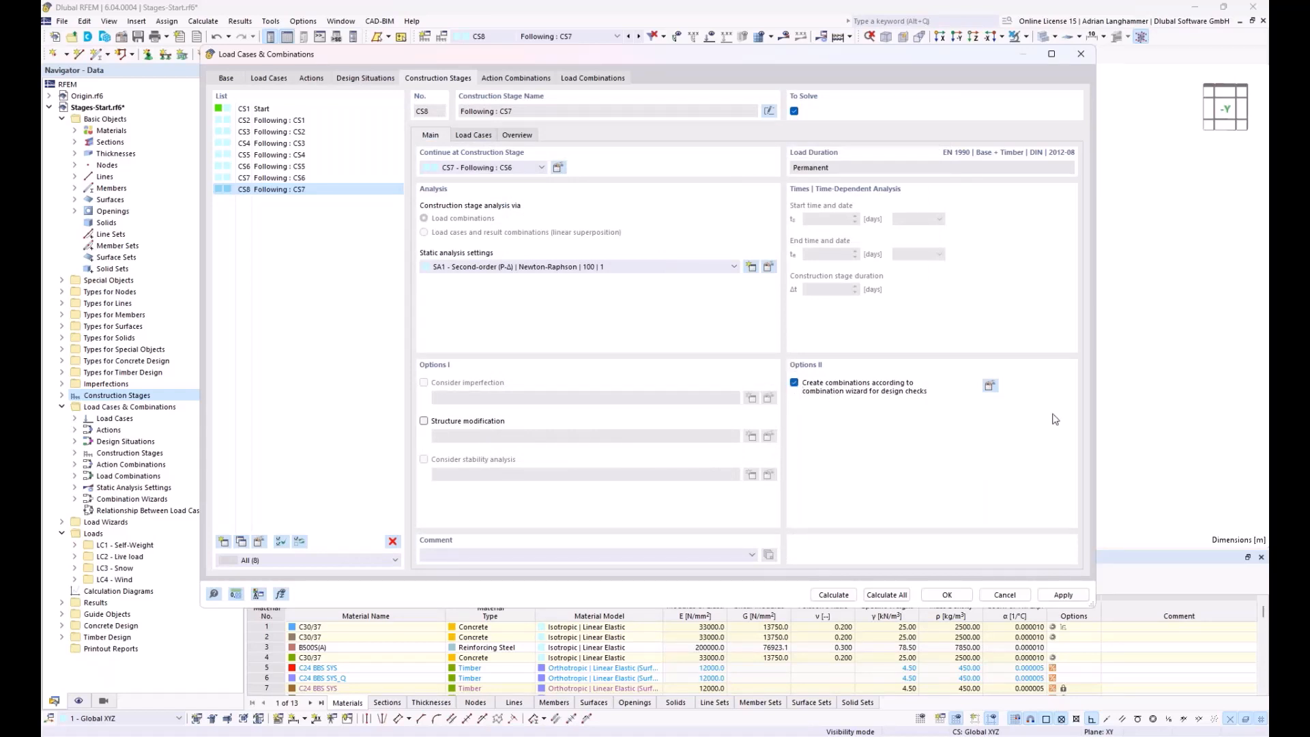
left_click(299, 191)
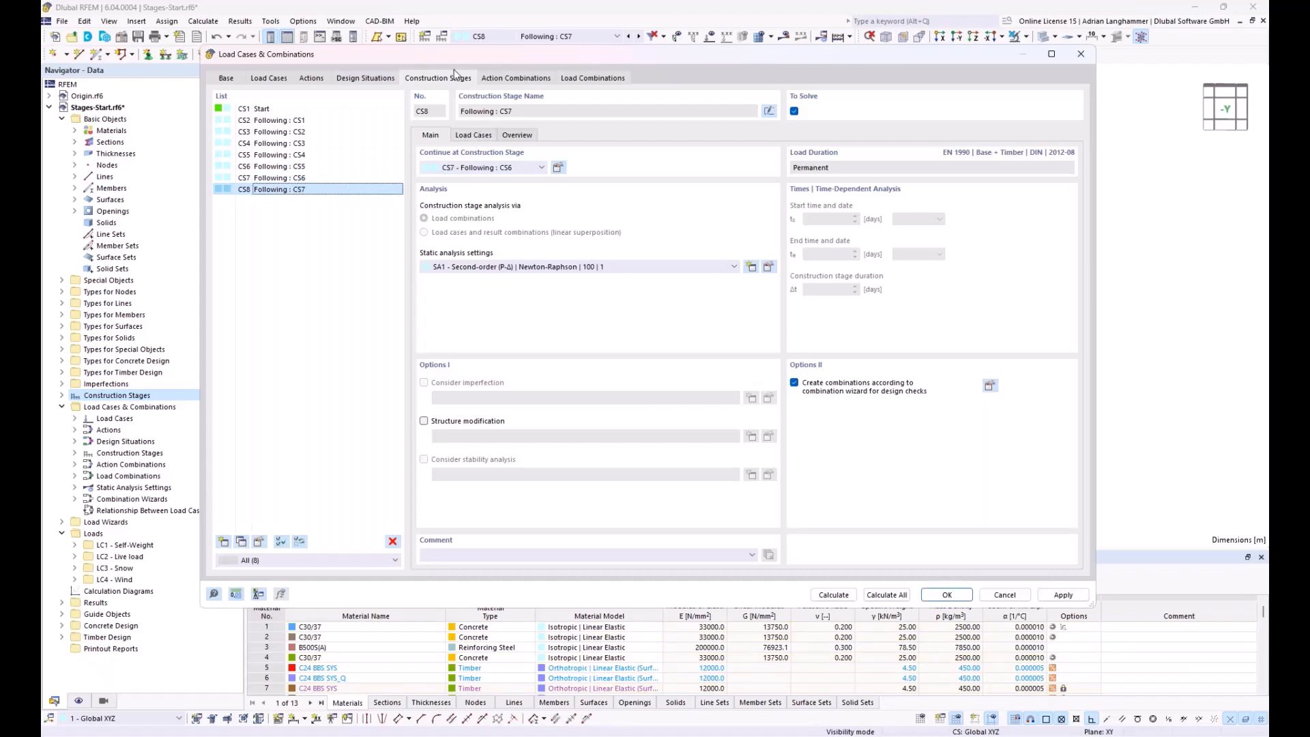
- Review the generated action combinations, checking the design situation and construction stage of AC4, AC13, AC14 and AC15
left_click(516, 78)
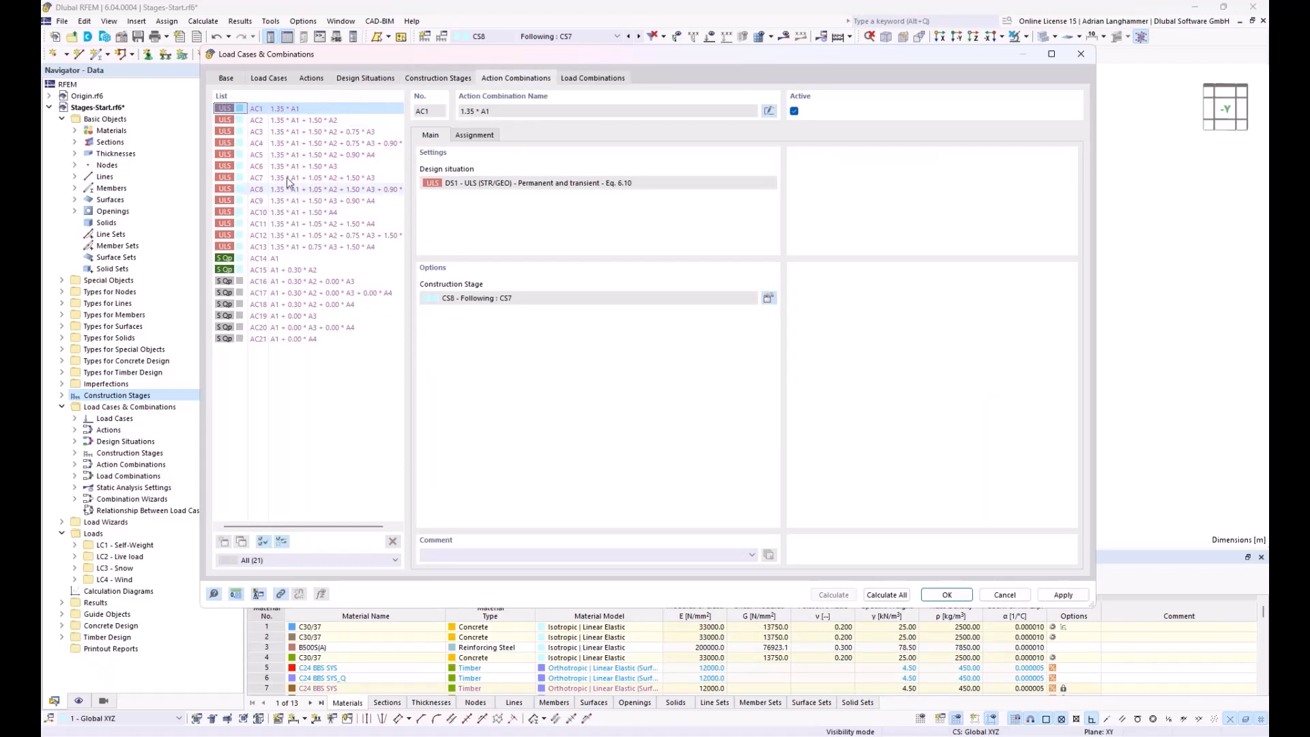
left_click(288, 143)
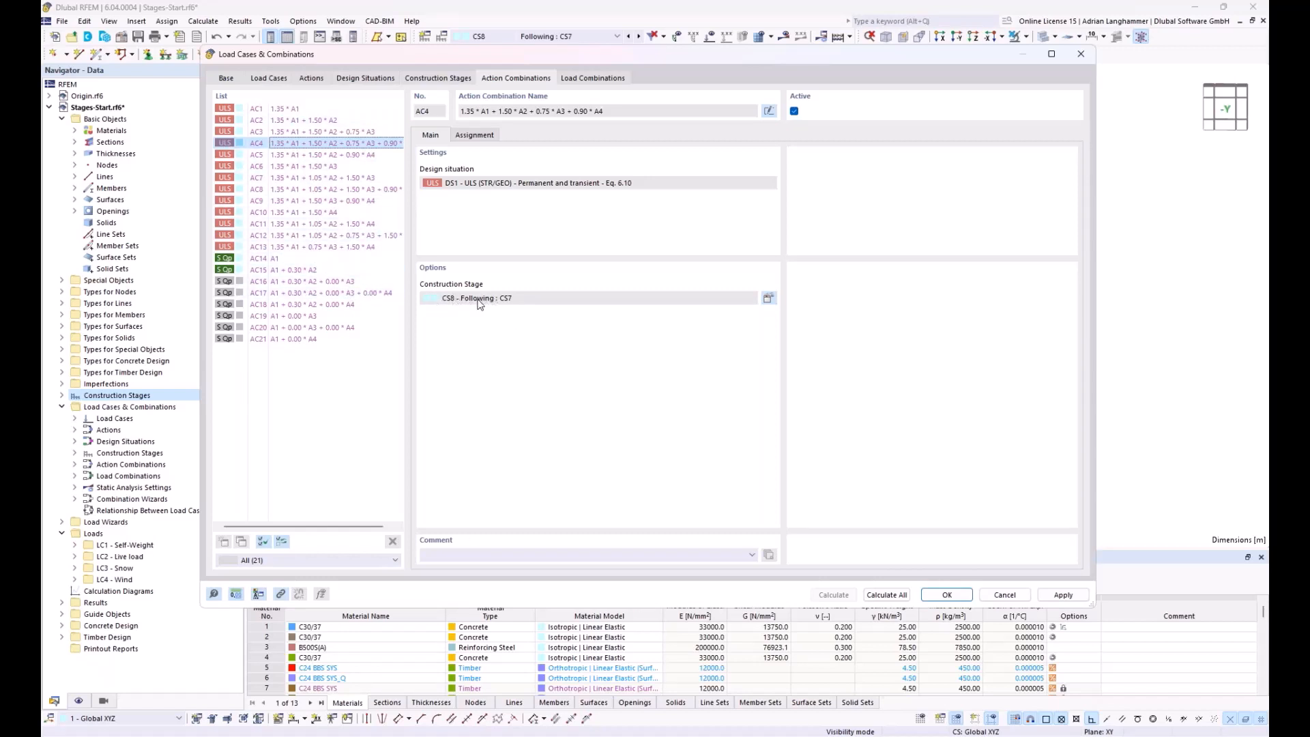
left_click(280, 259)
left_click(283, 271)
left_click(286, 248)
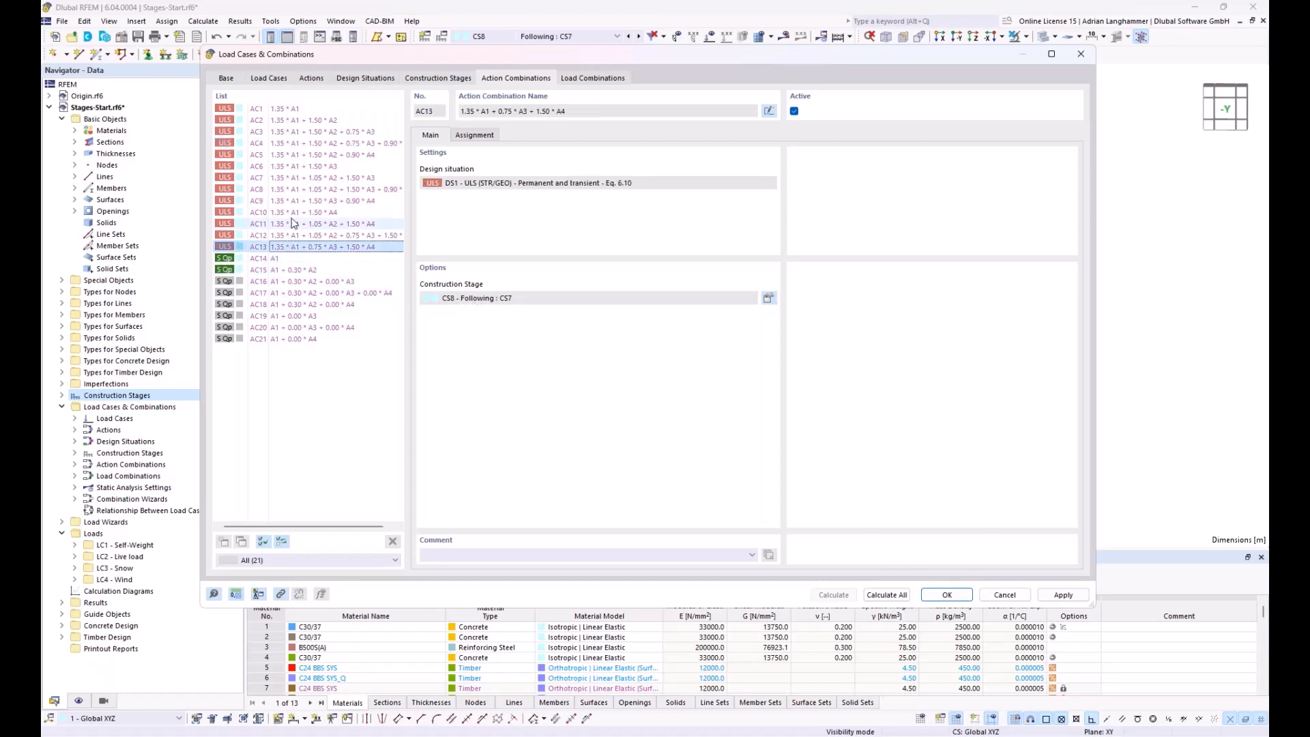
- Examine the initial state and construction stage considered in load combinations CO1, CO3, CO14, CO18, CO22 and CO21
left_click(580, 81)
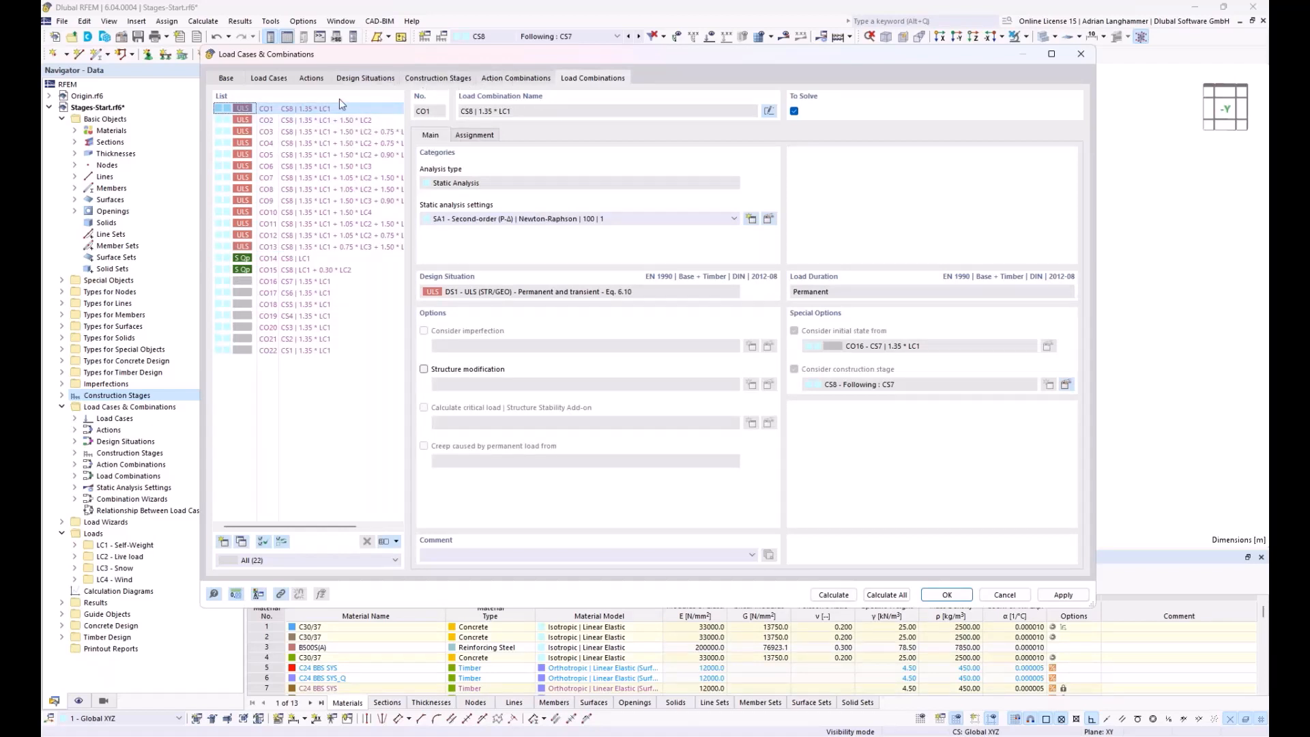
left_click(291, 135)
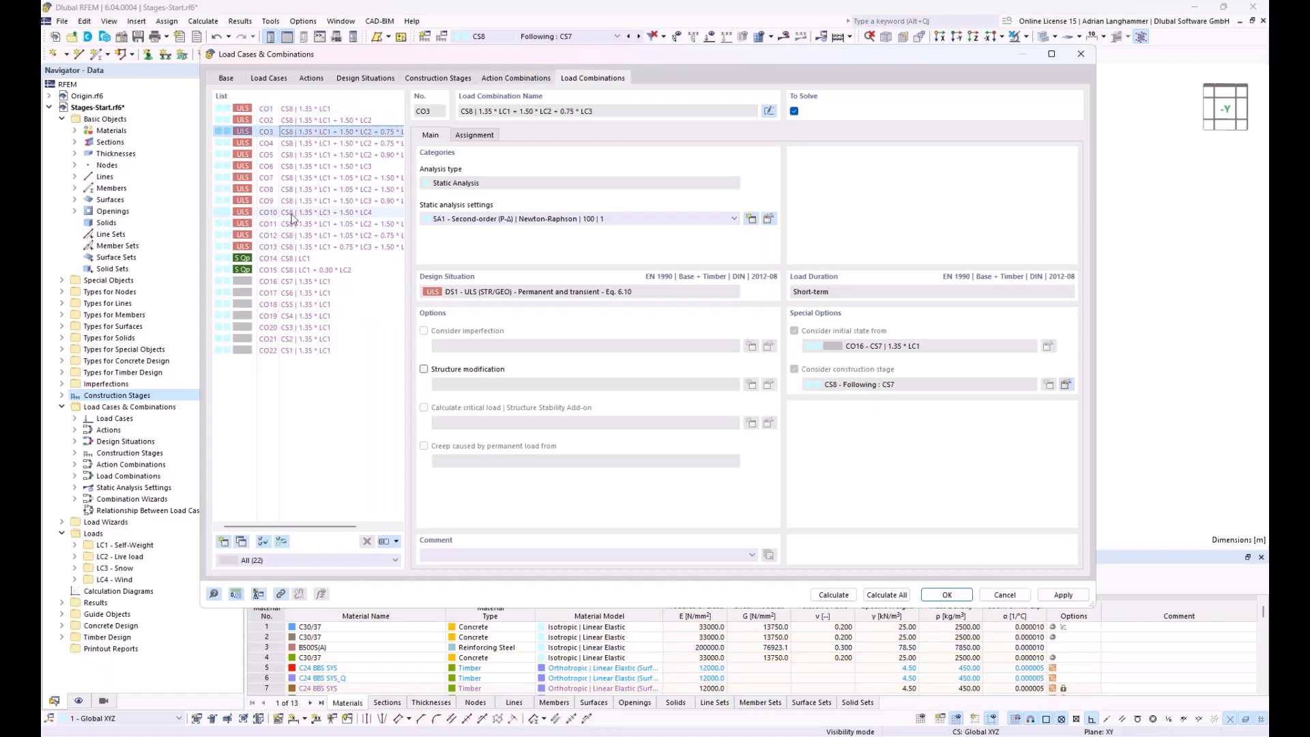
left_click(294, 260)
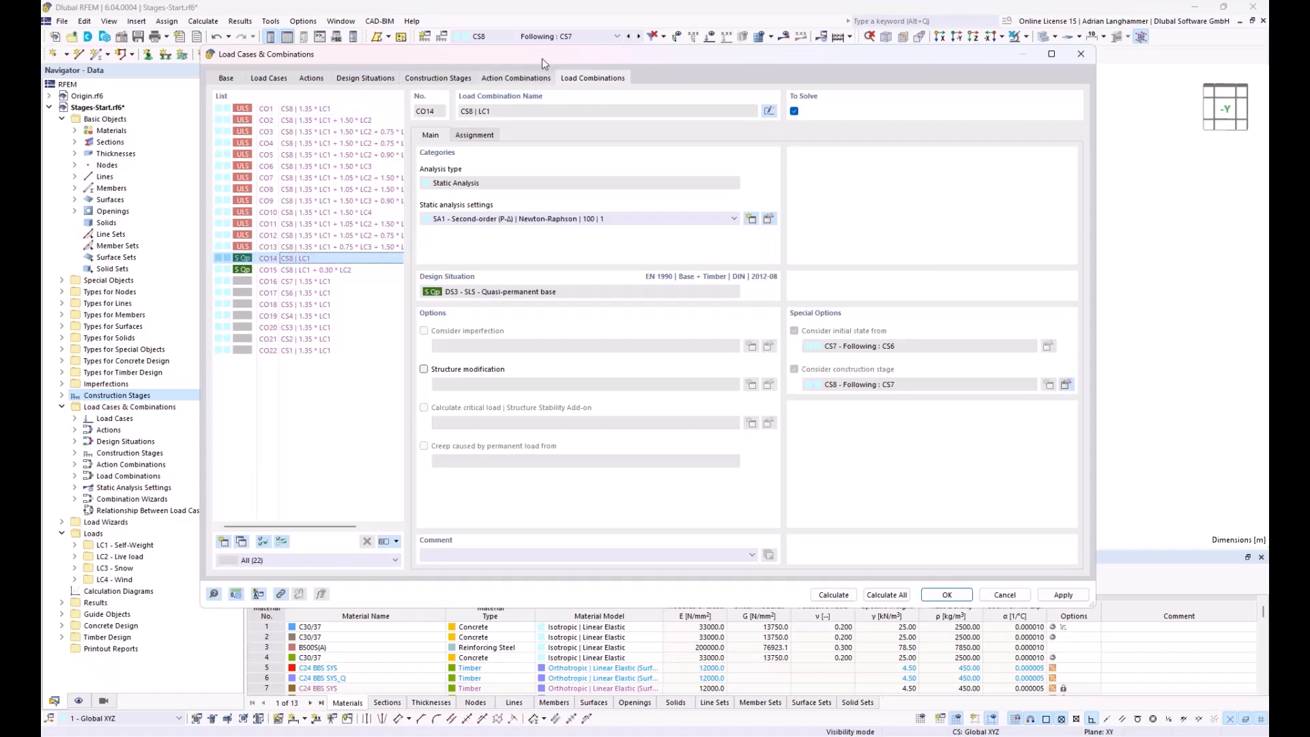
left_click_drag(543, 59, 554, 54)
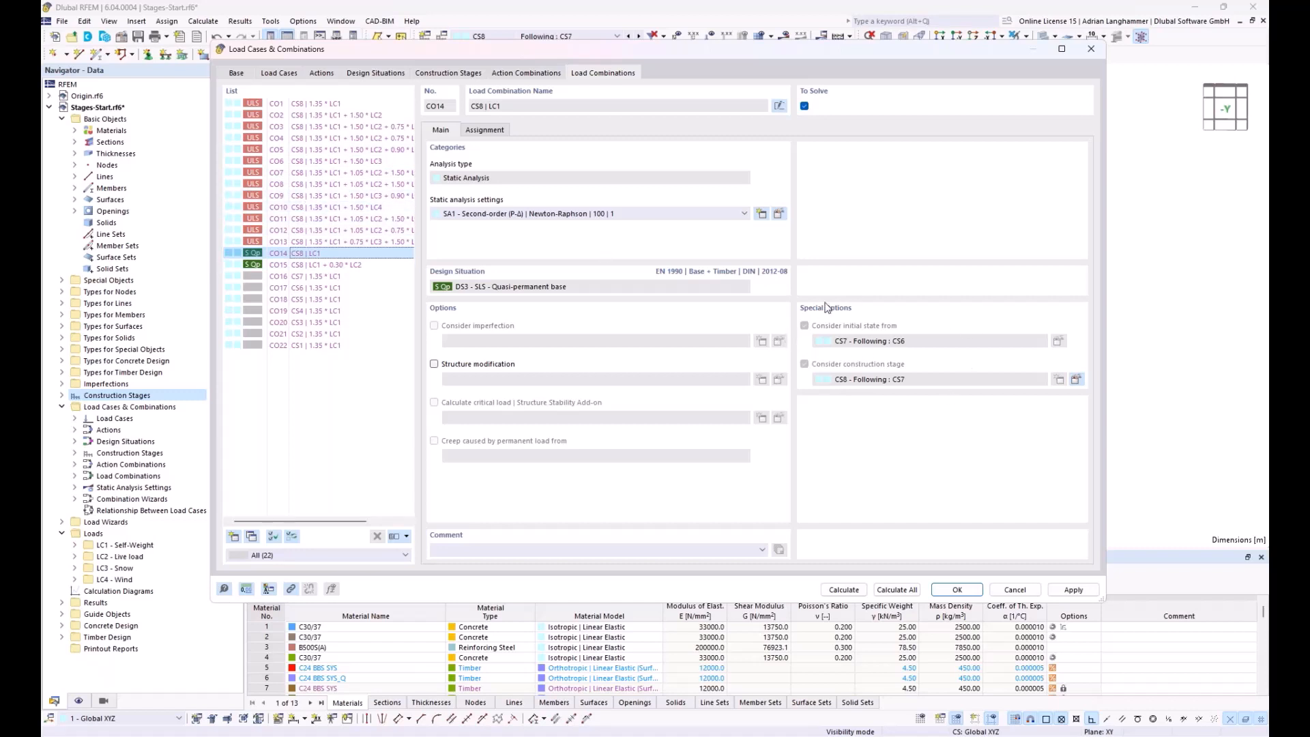
left_click(348, 301)
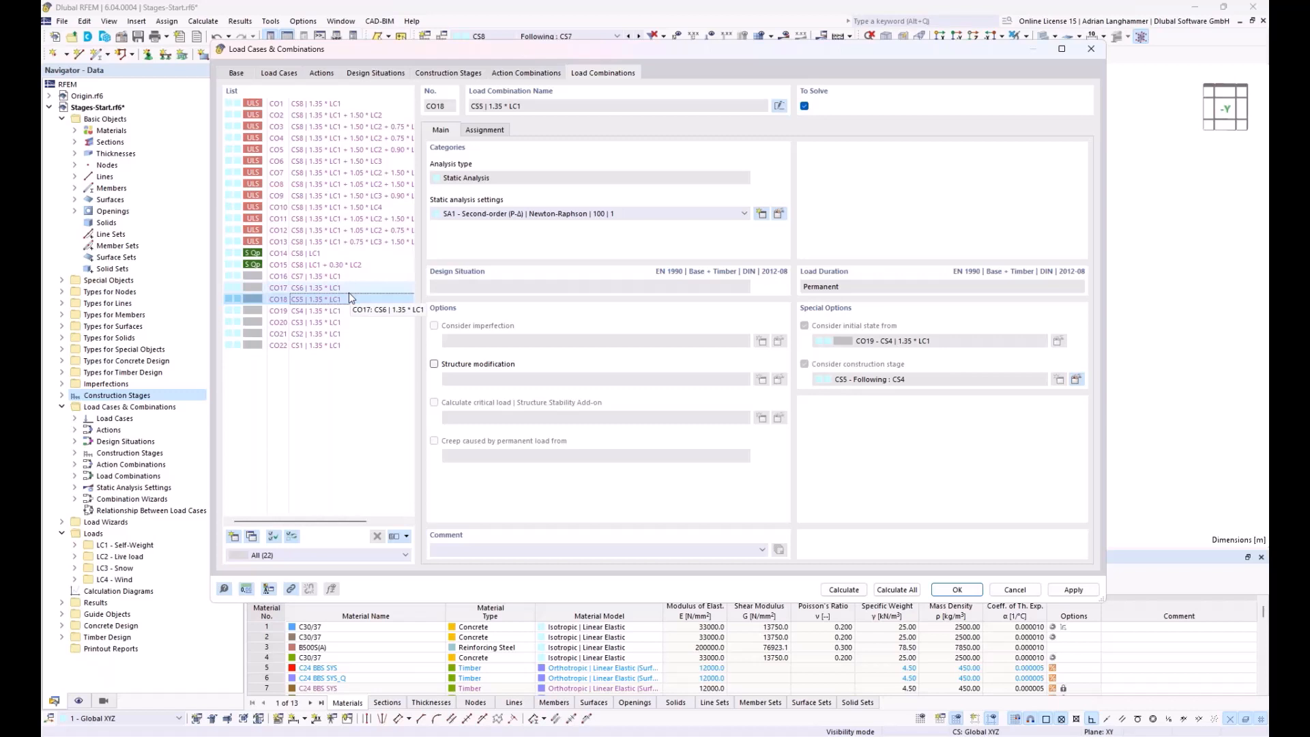
left_click(354, 345)
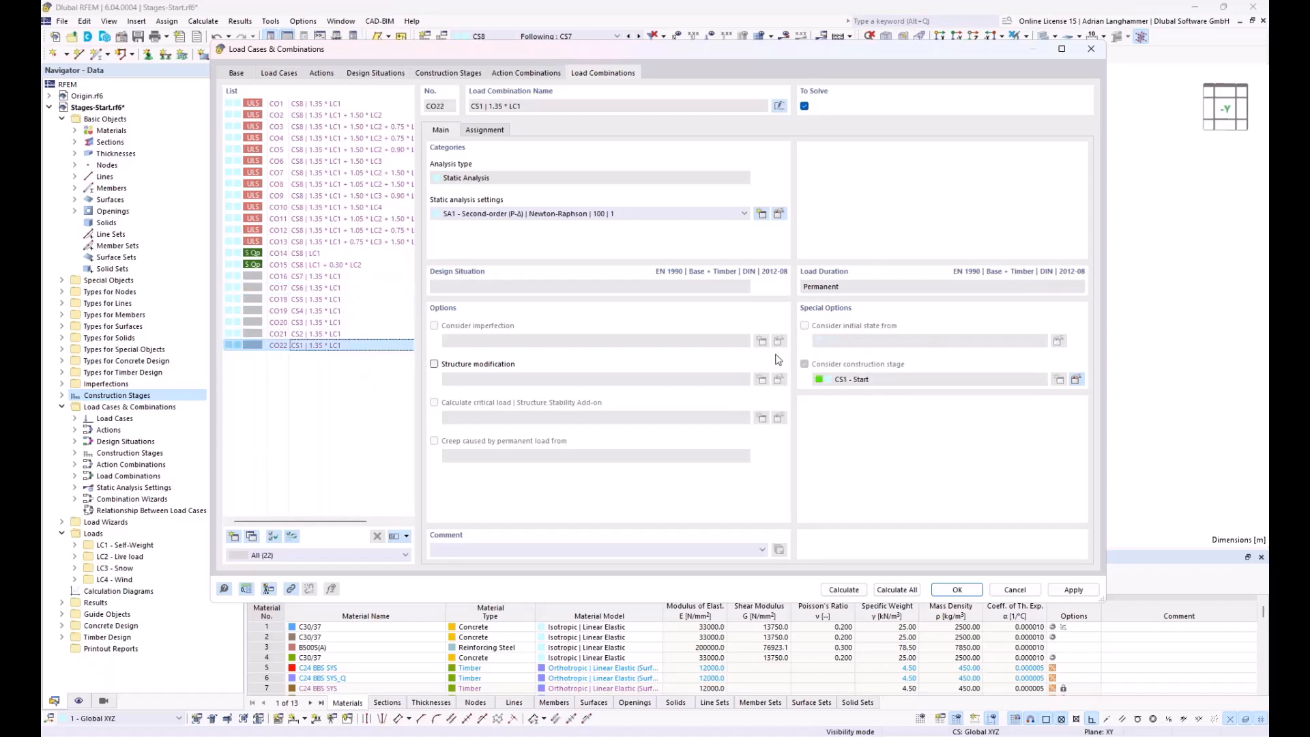
left_click(372, 334)
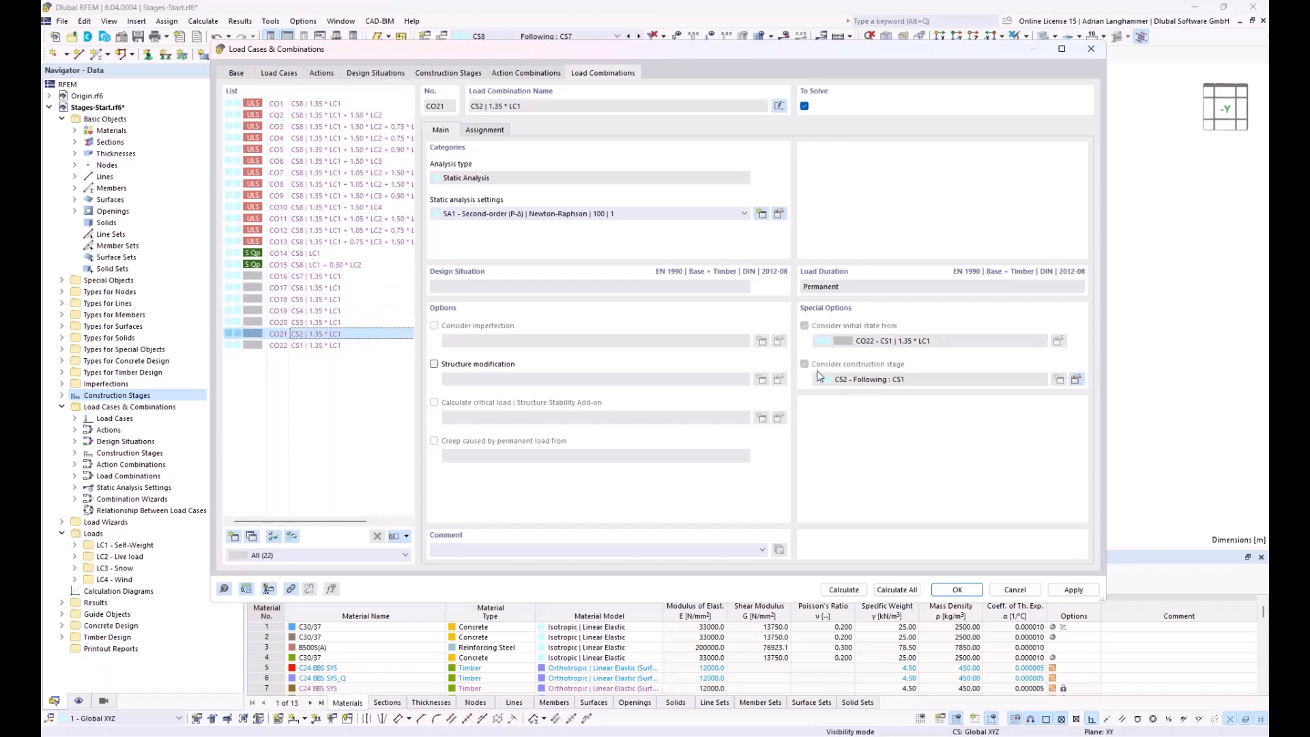
- Compare load combinations CO13, CO15, CO21 and CO22 and accept the load cases and combinations settings
left_click(360, 265)
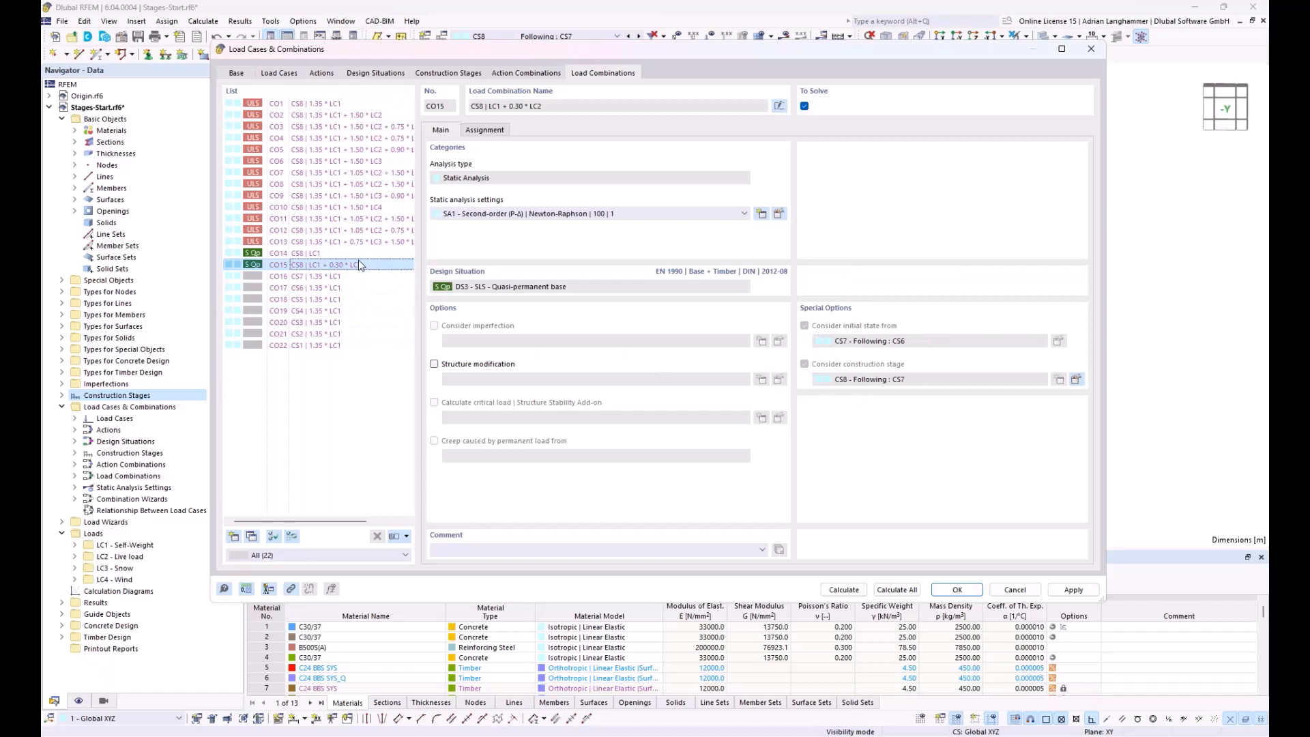
left_click(279, 104)
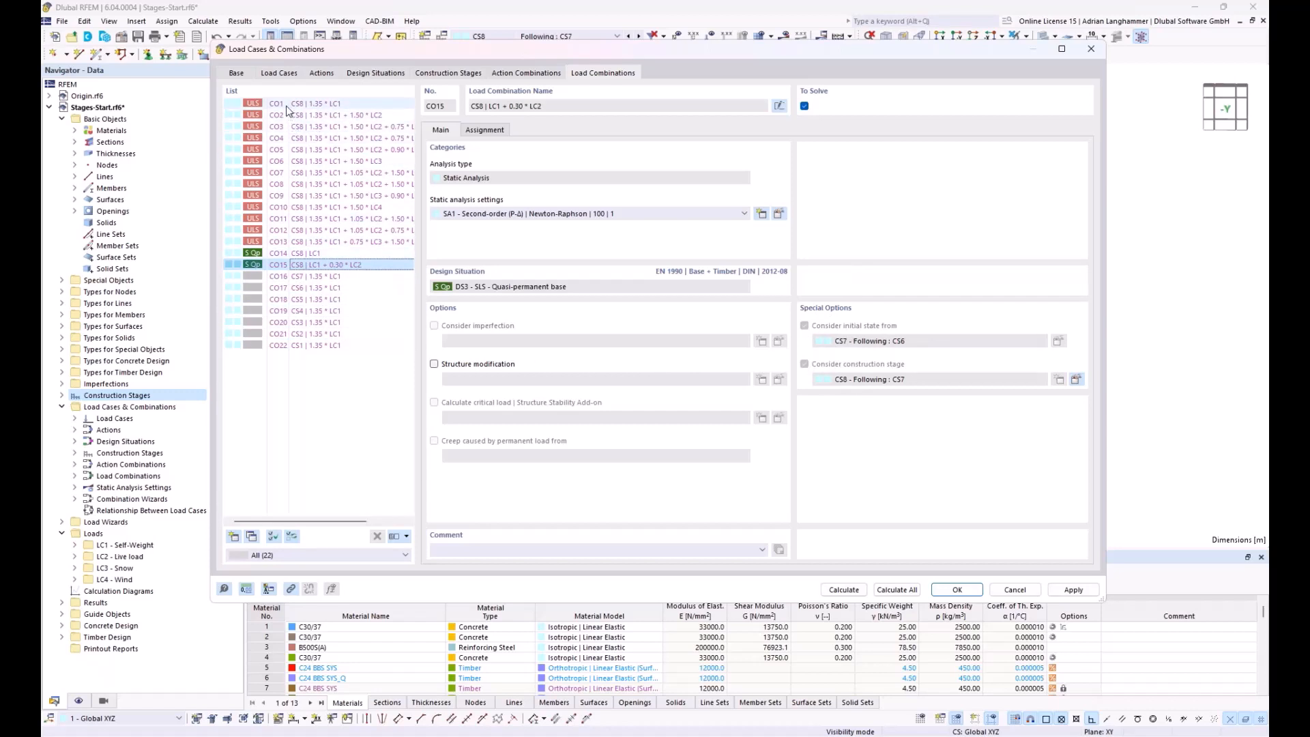
left_click(280, 241)
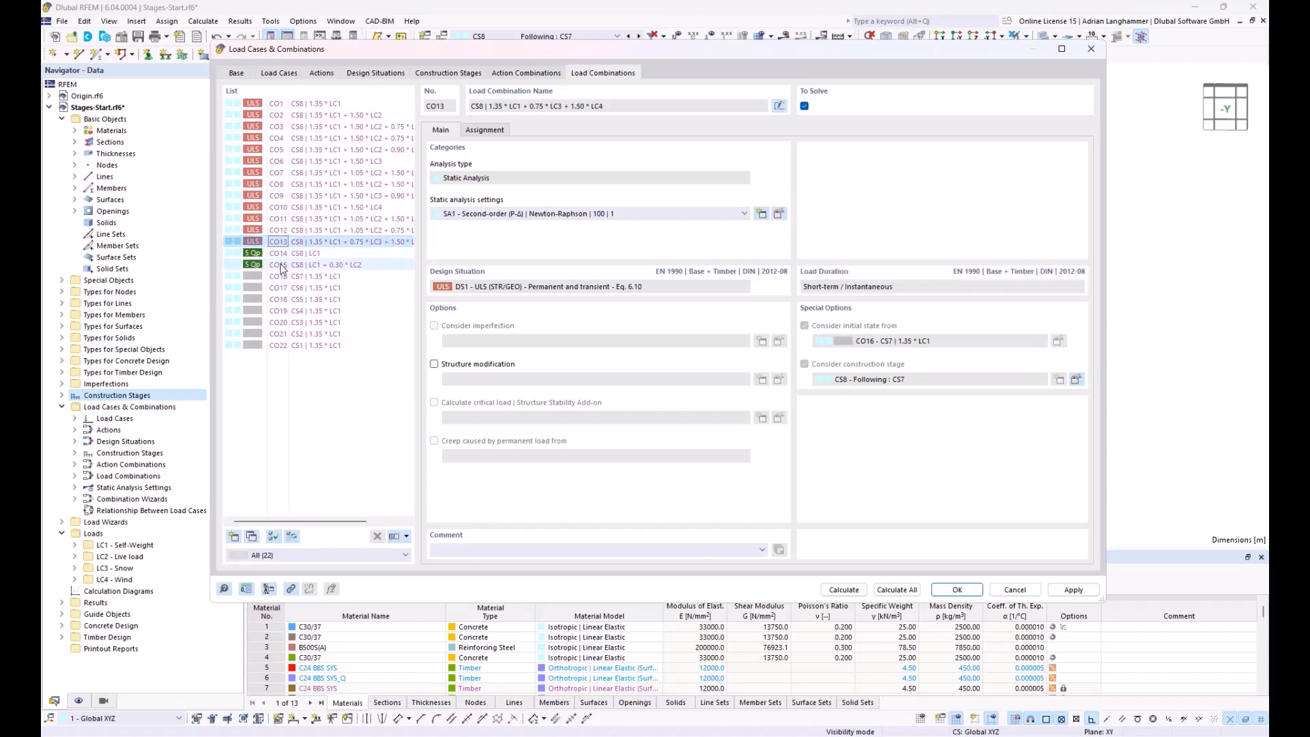
left_click(293, 346)
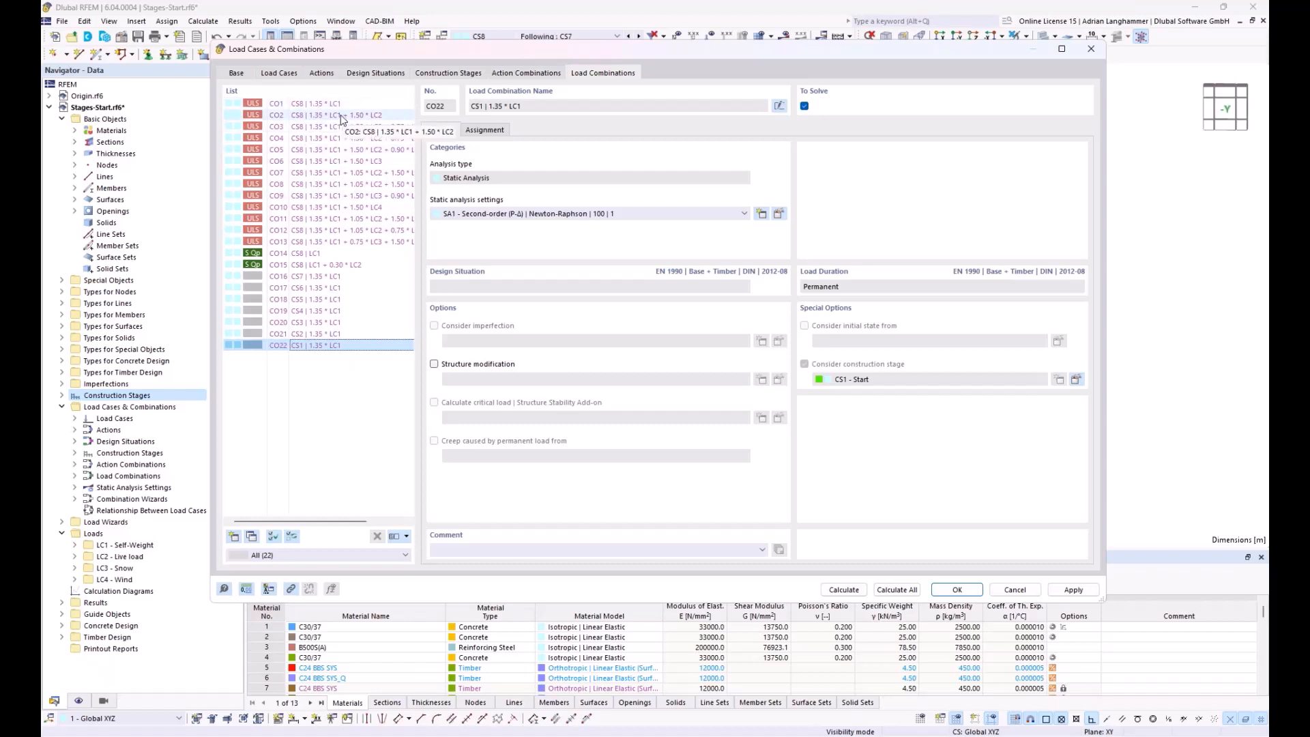
left_click(316, 337)
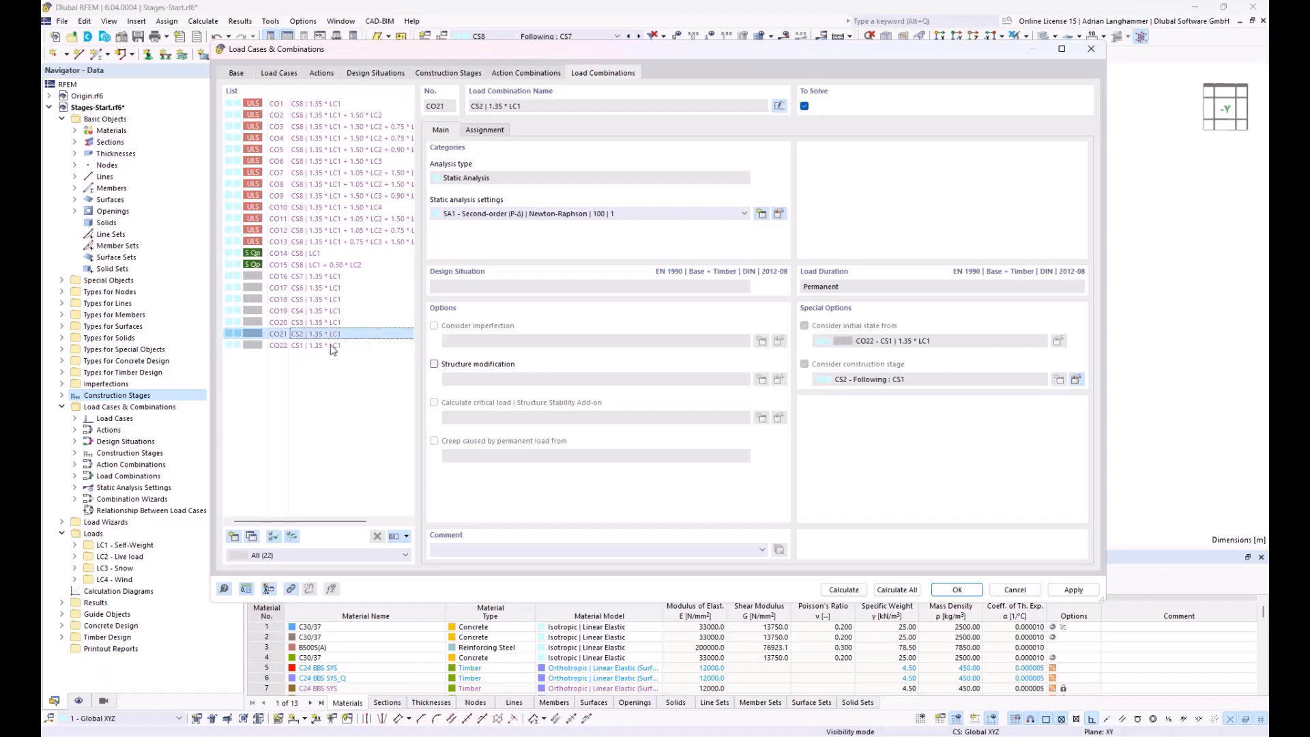
left_click(311, 346)
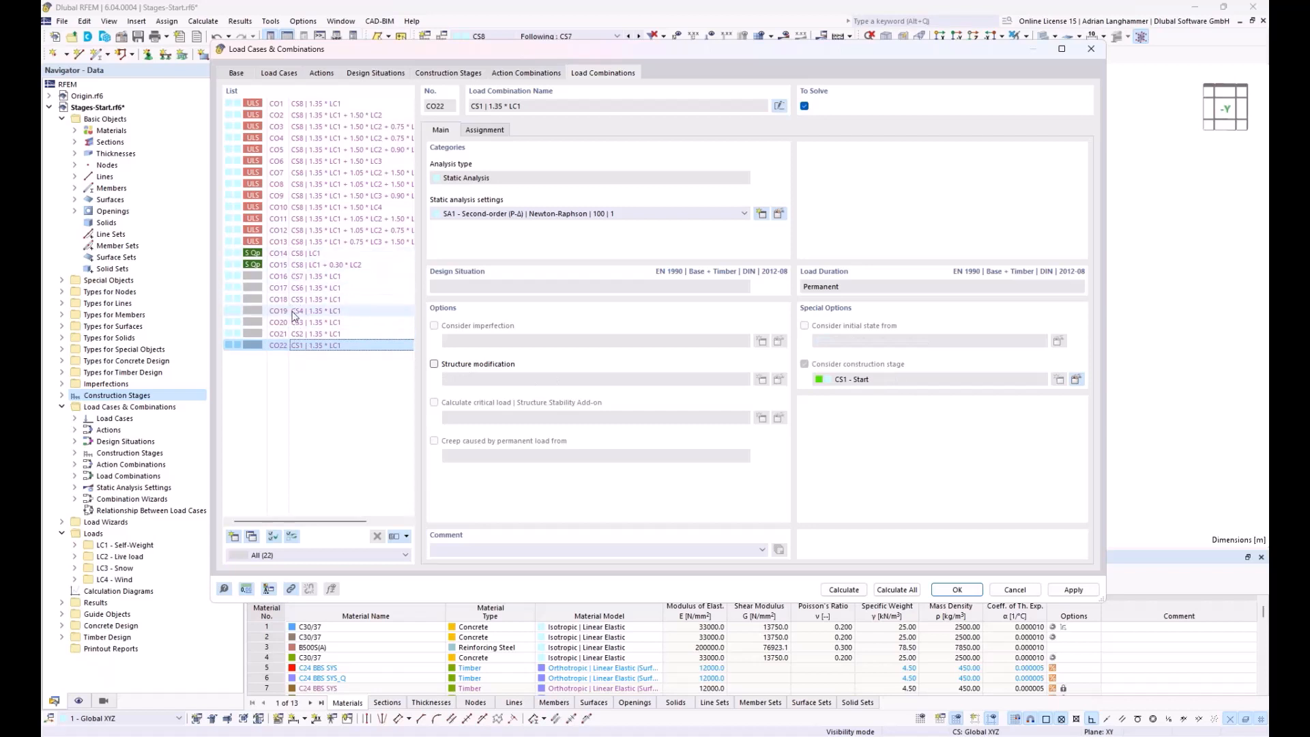
left_click(319, 334)
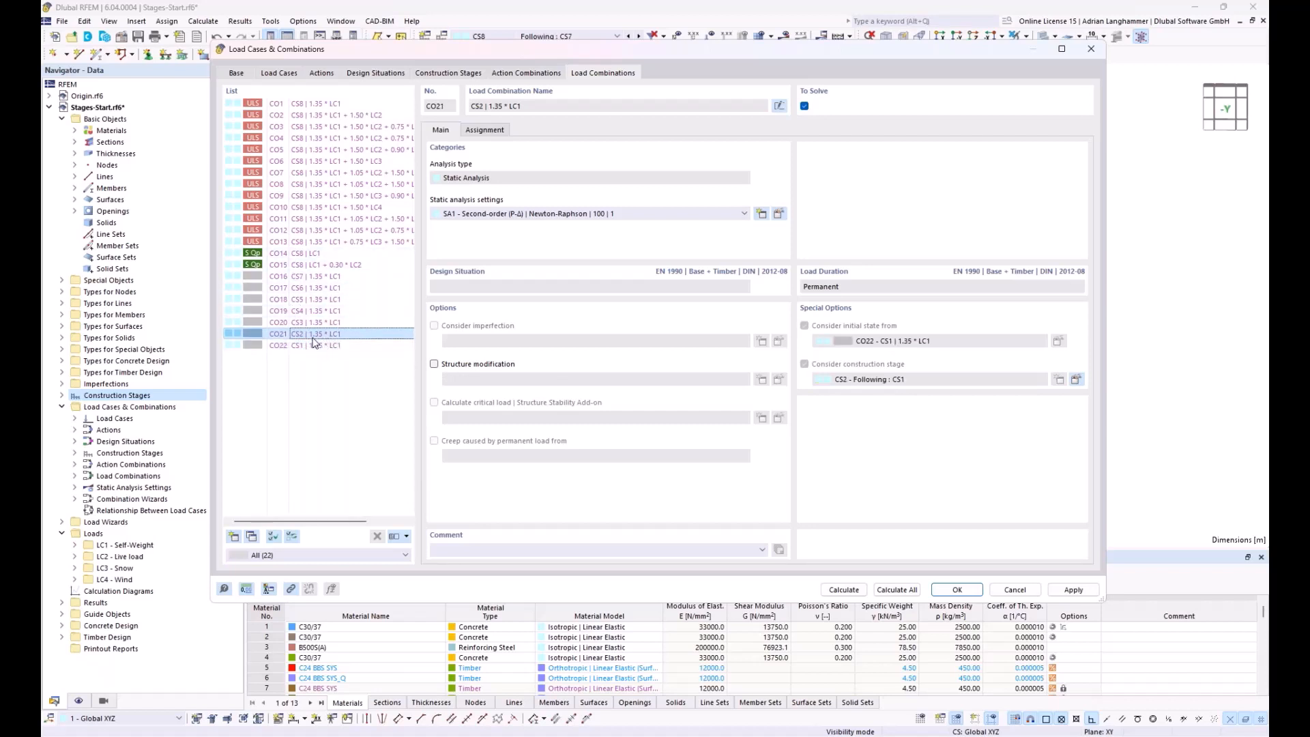
left_click(338, 266)
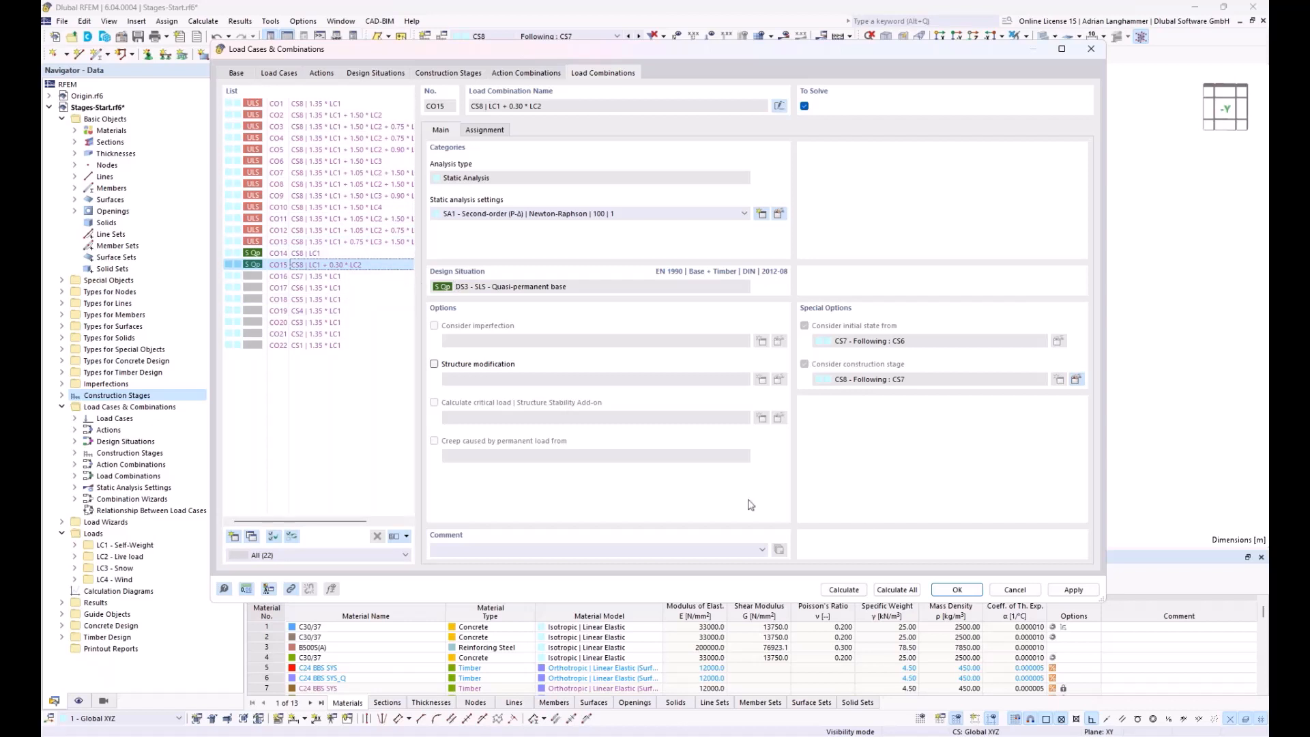
left_click(957, 591)
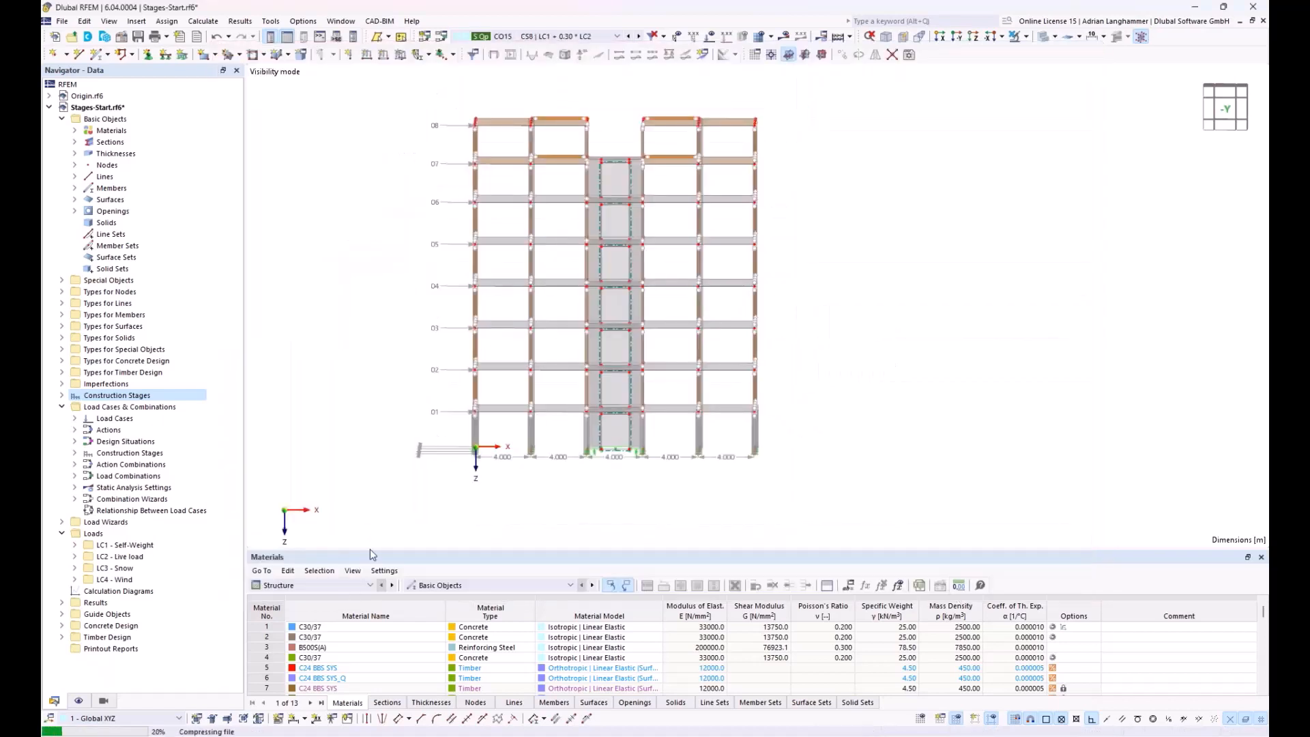
- Bring up the Timber Design data, calculate the timber design checks, and review the members' design check ratios in the building model
left_click(369, 586)
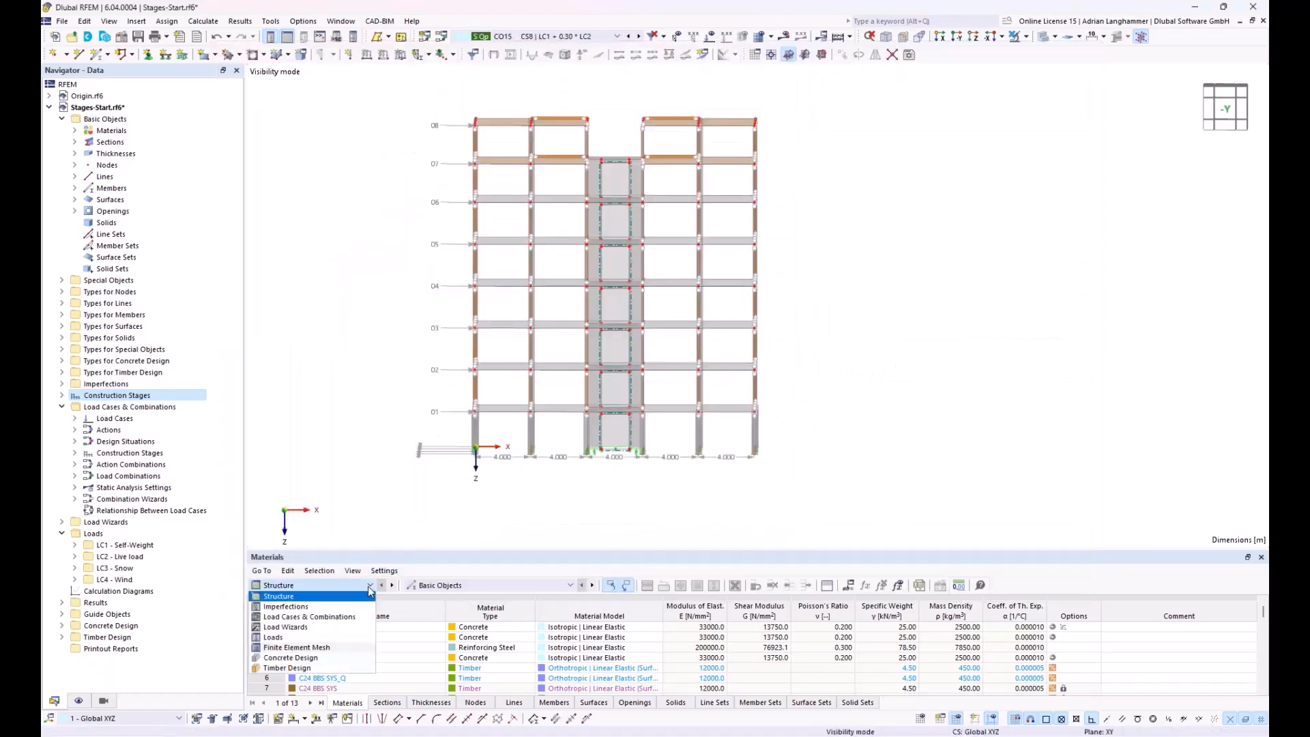
left_click(343, 669)
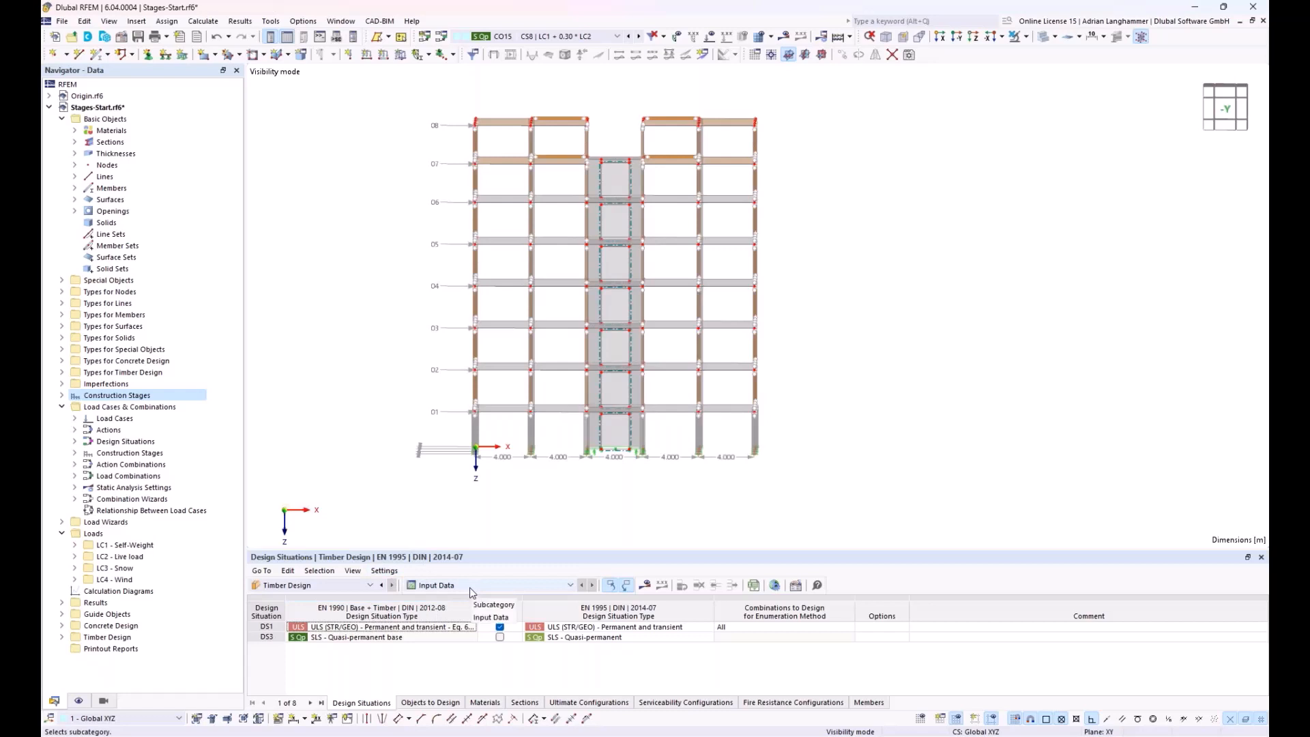
left_click(642, 590)
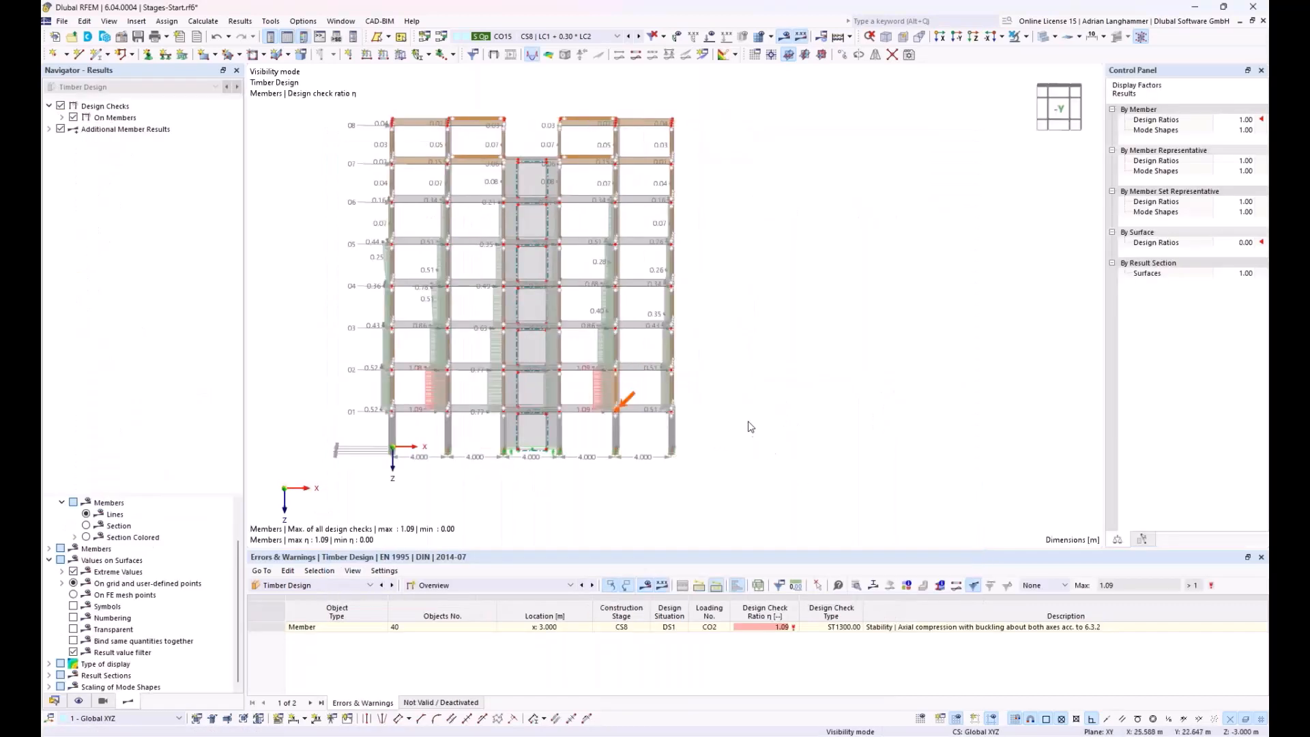
middle_click_drag(748, 421, 785, 435)
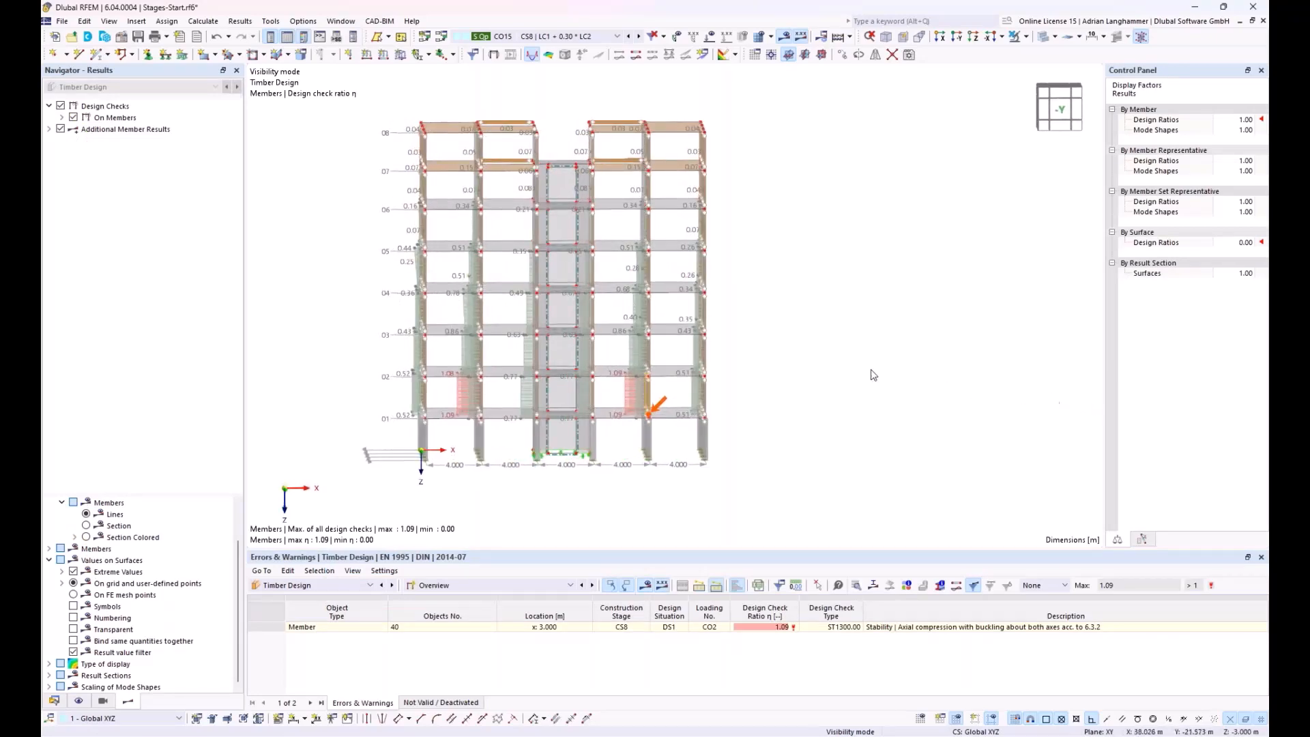
middle_click_drag(392, 352, 409, 350)
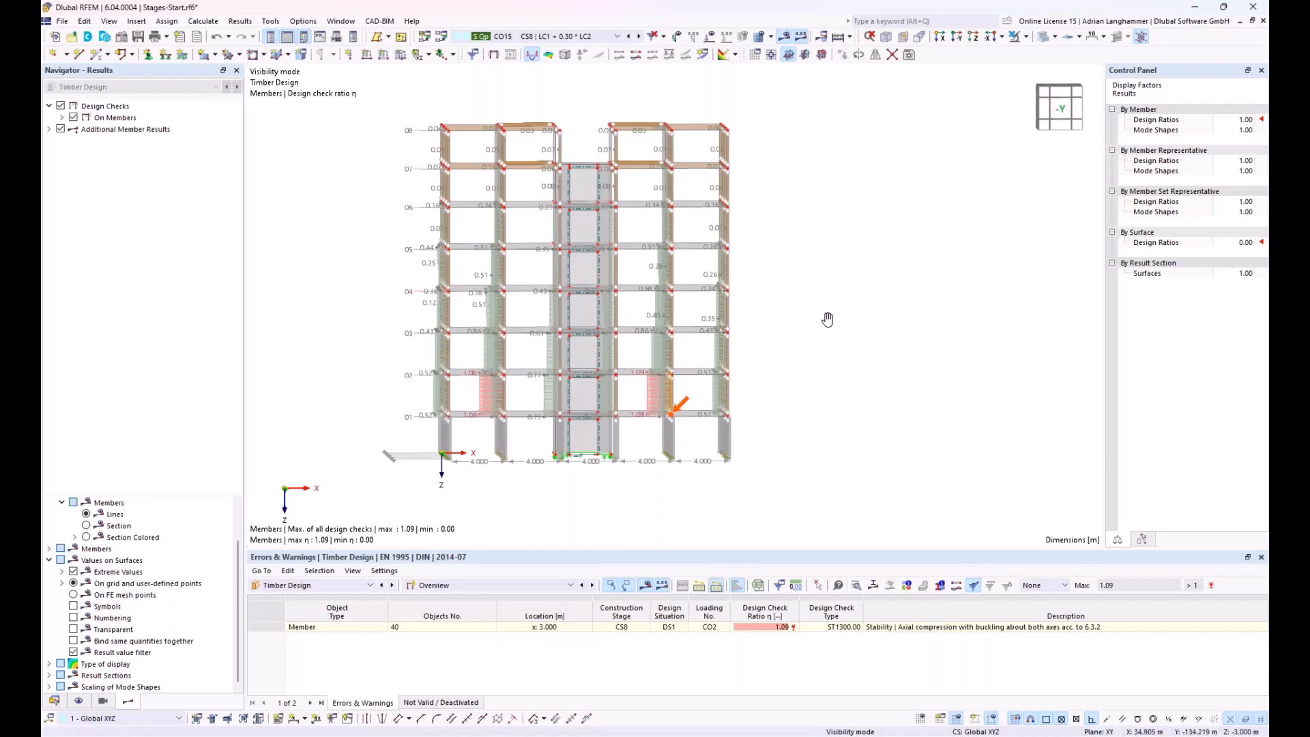
middle_click_drag(827, 320, 806, 317)
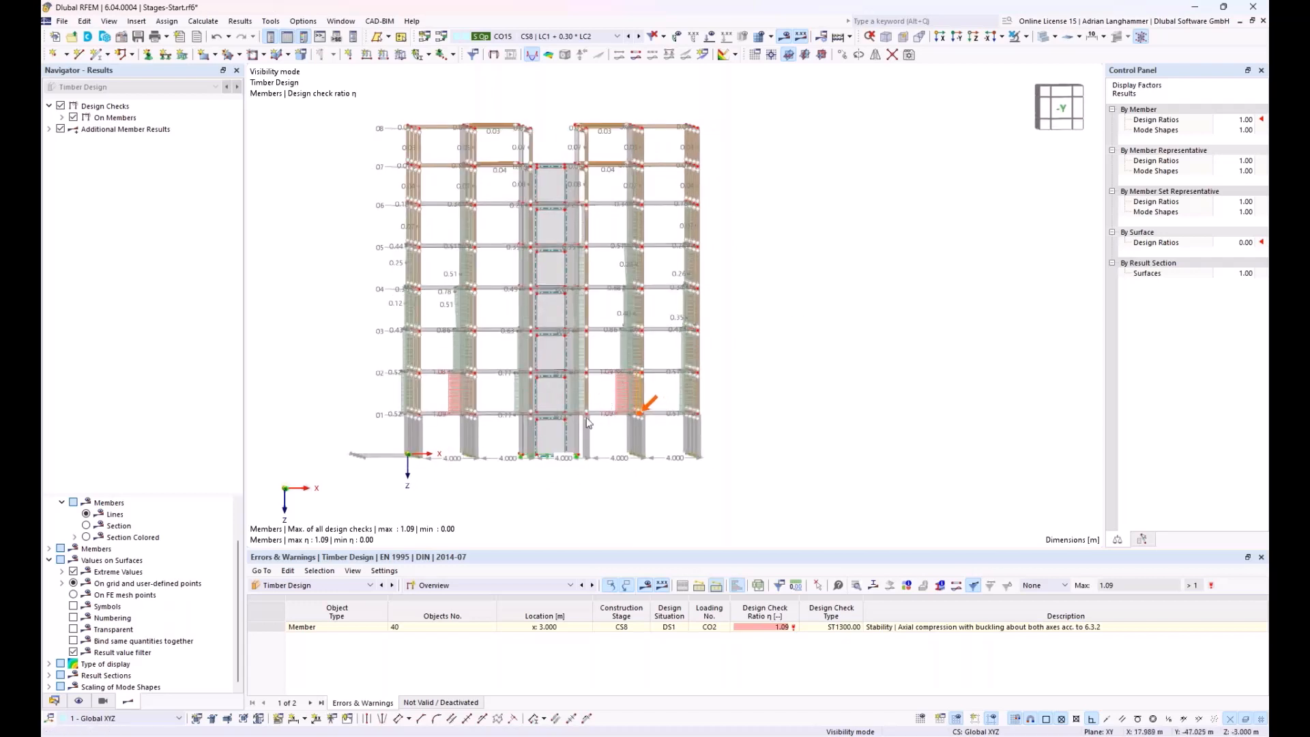
- Tile Origin.rf6 and Stages-Start.rf6 vertically side by side and align the building views for comparison
left_click(53, 702)
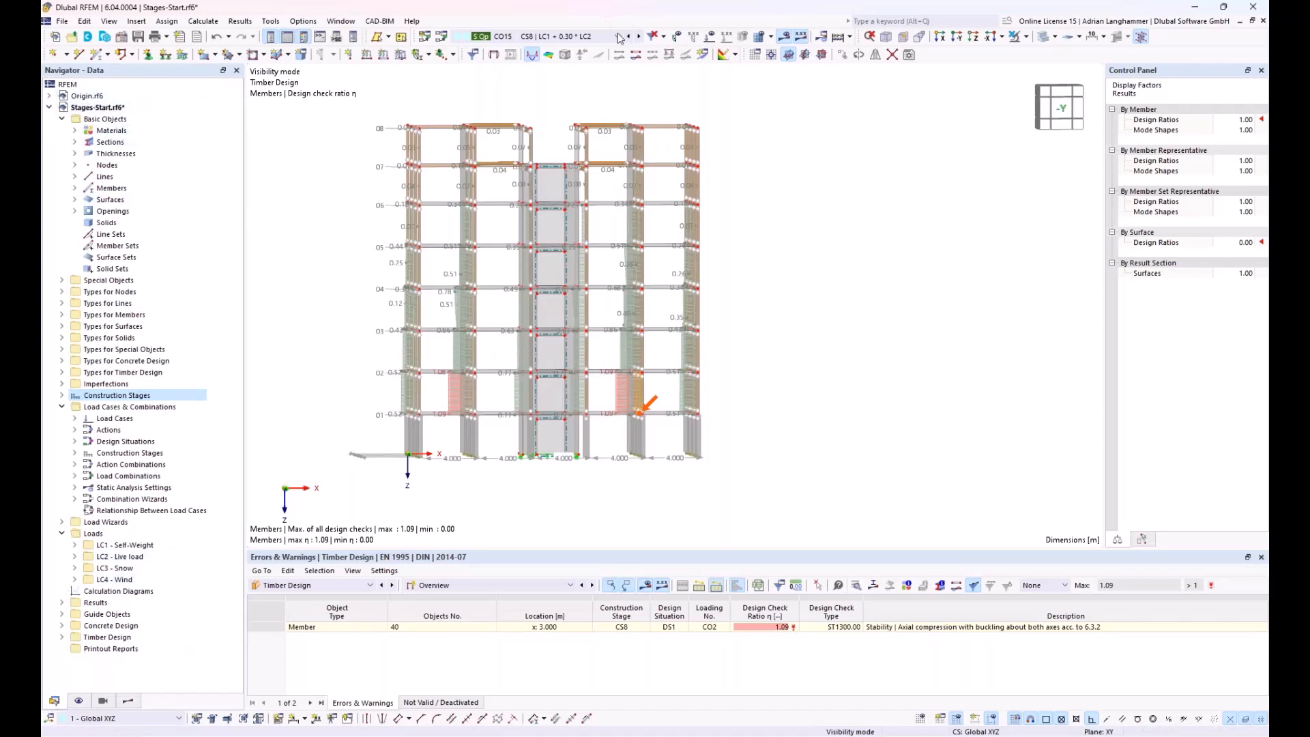
left_click(356, 24)
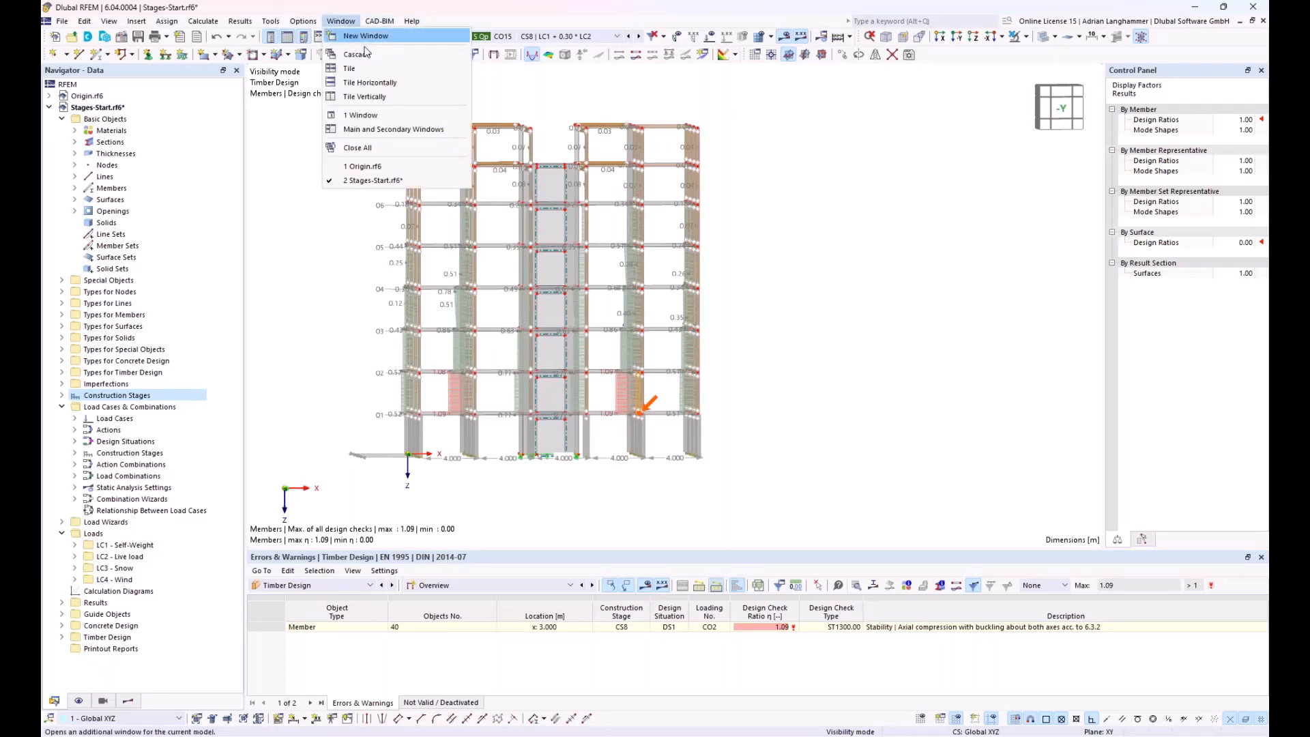
left_click(374, 99)
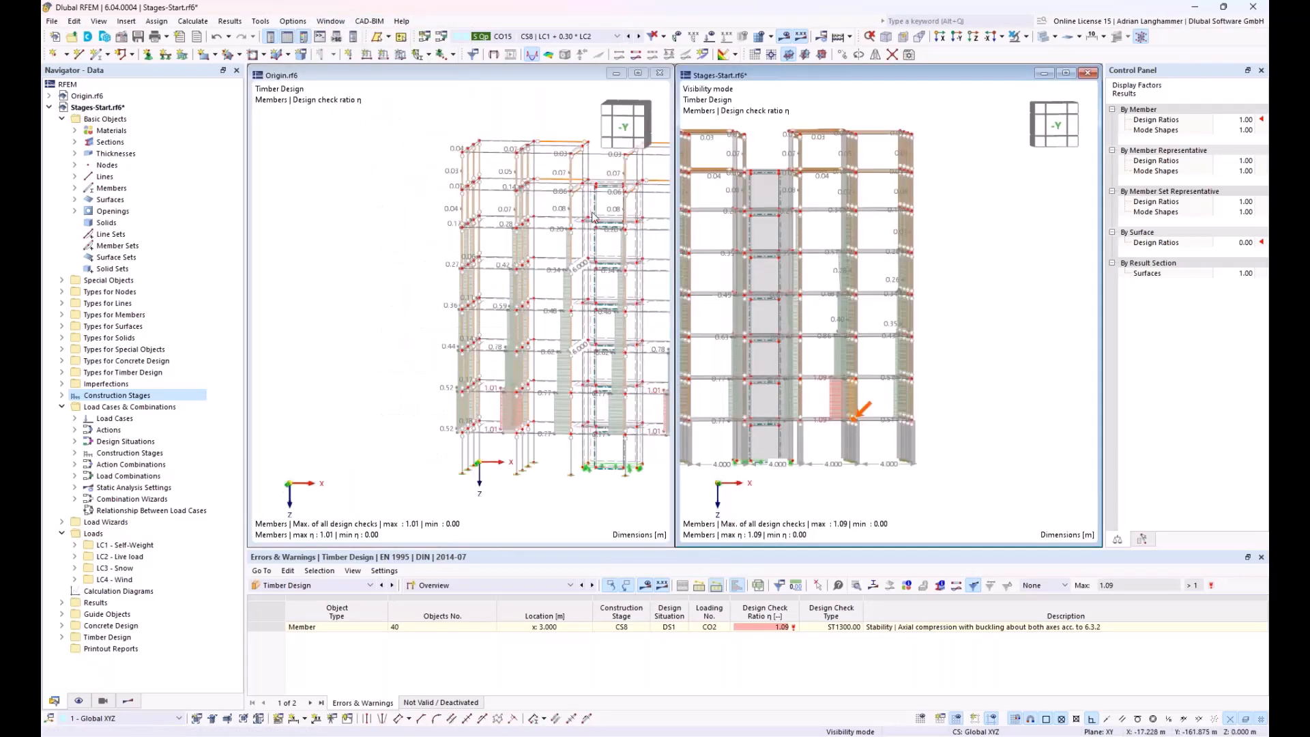
middle_click_drag(539, 220, 434, 207)
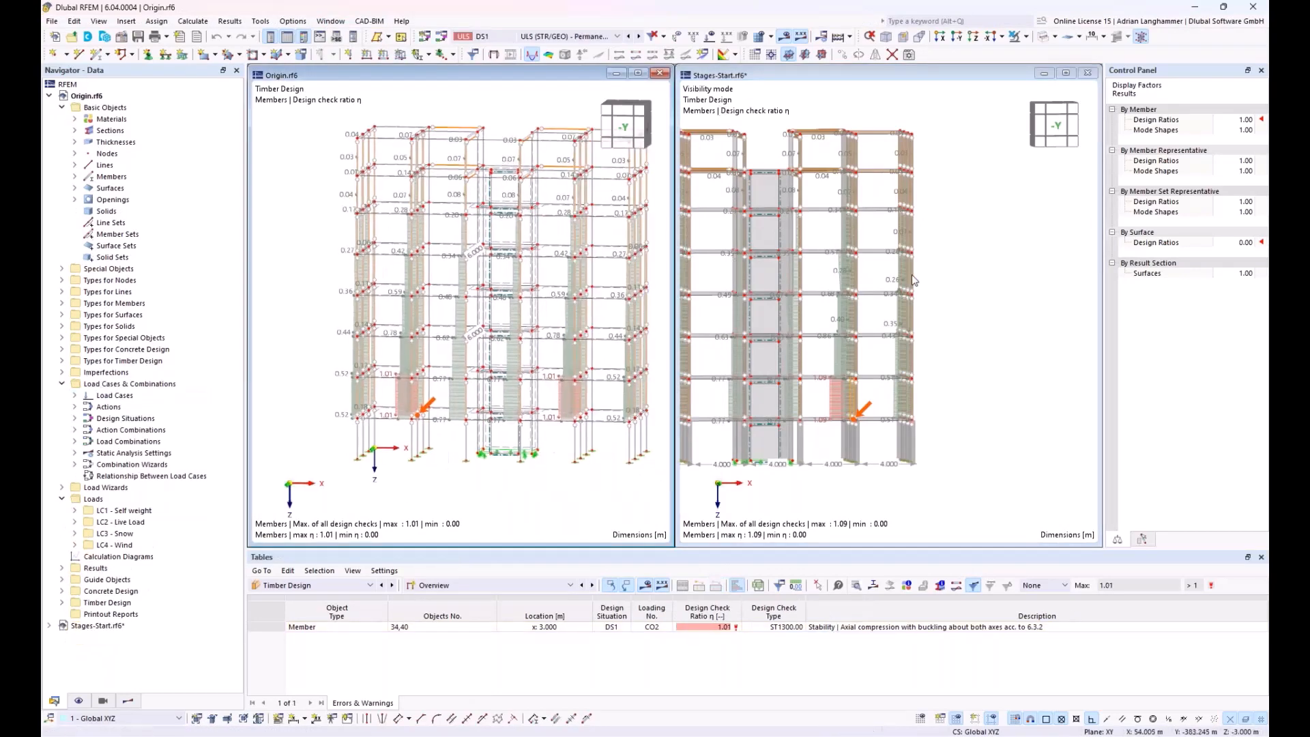
left_click(964, 273)
mouse_move(963, 268)
middle_mouse_down()
mouse_move(982, 269)
mouse_move(907, 299)
mouse_move(953, 284)
middle_mouse_up()
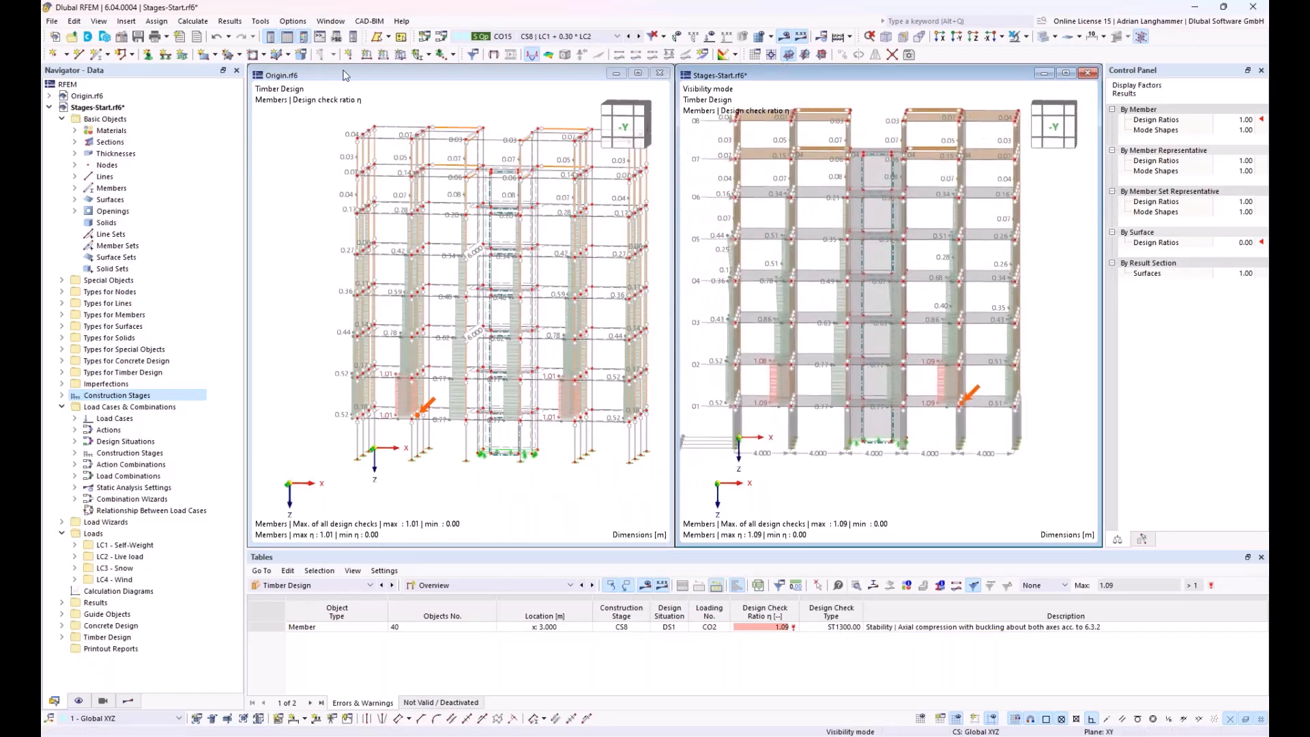
left_click(887, 38)
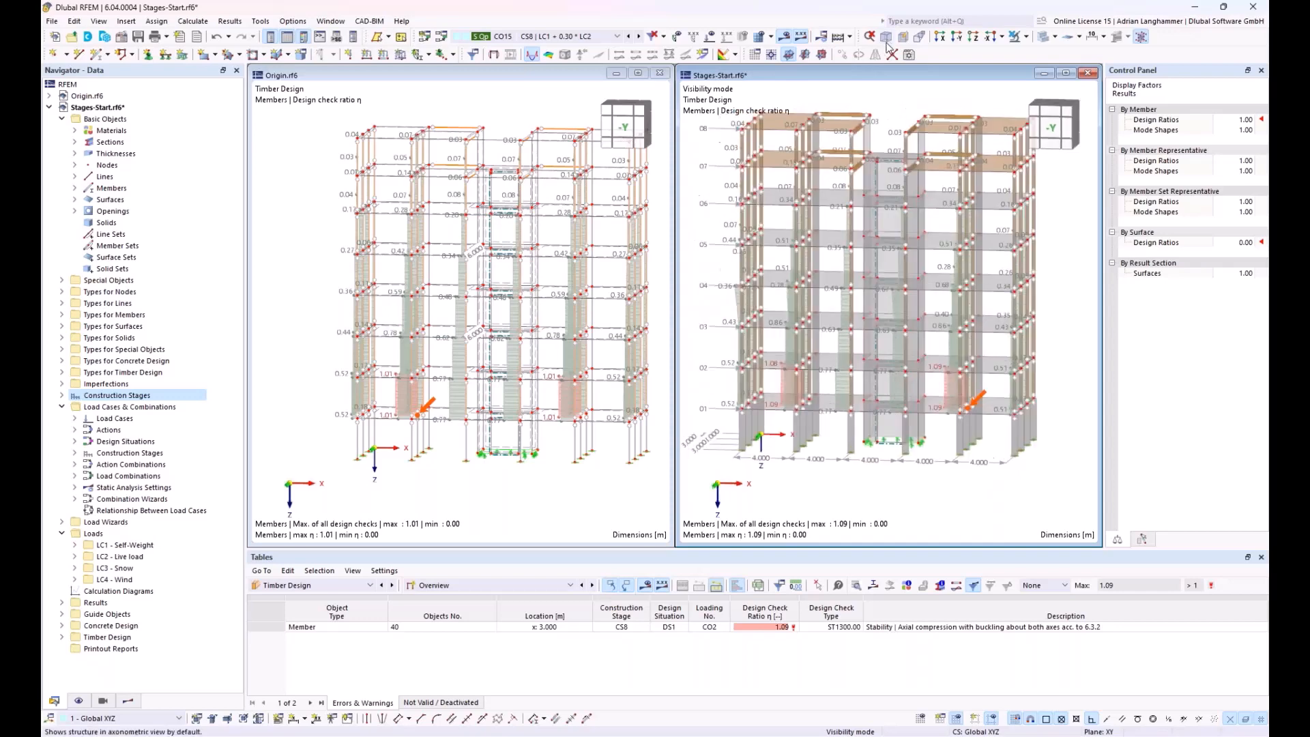
middle_click_drag(754, 380, 850, 326, "ctrl")
scroll(429, 401, "up", 1)
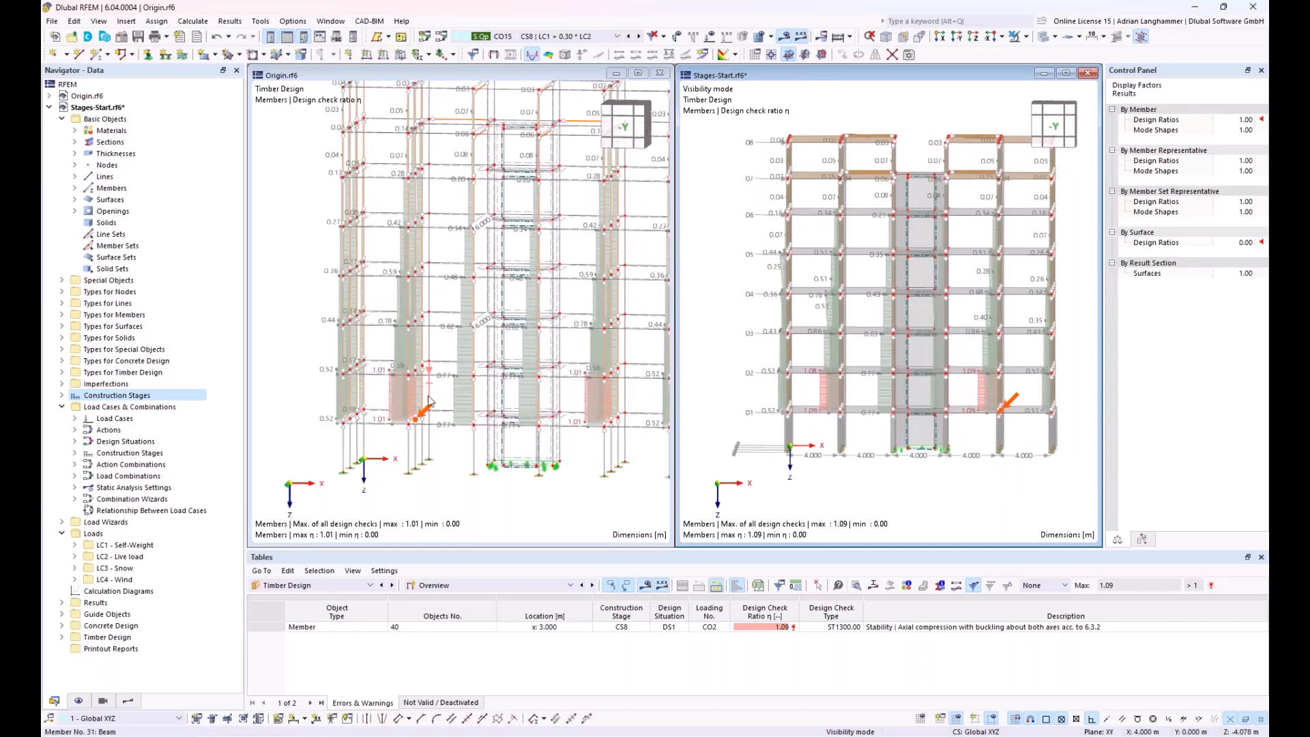
- Compare the timber design check ratios of the lower-storey columns in Origin.rf6 with those in Stages-Start.rf6
middle_click_drag(417, 415, 441, 406, "ctrl")
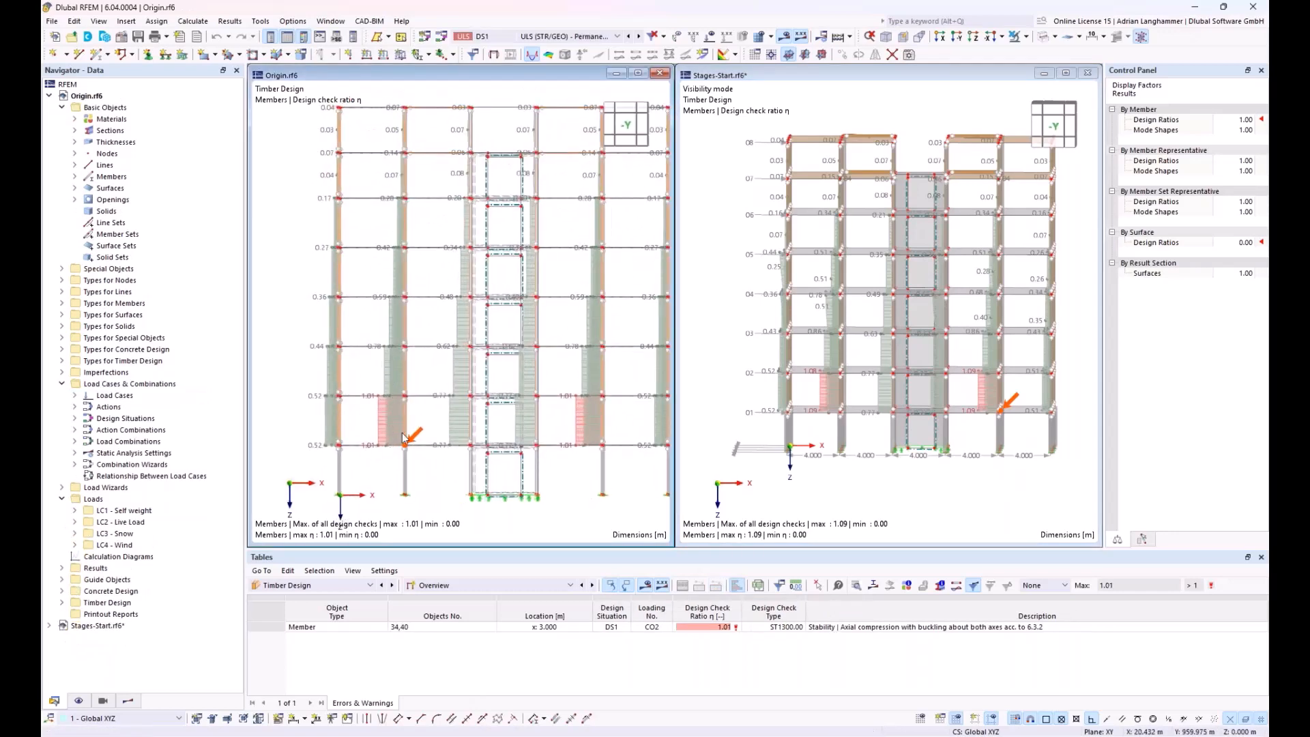
scroll(380, 437, "up", 2)
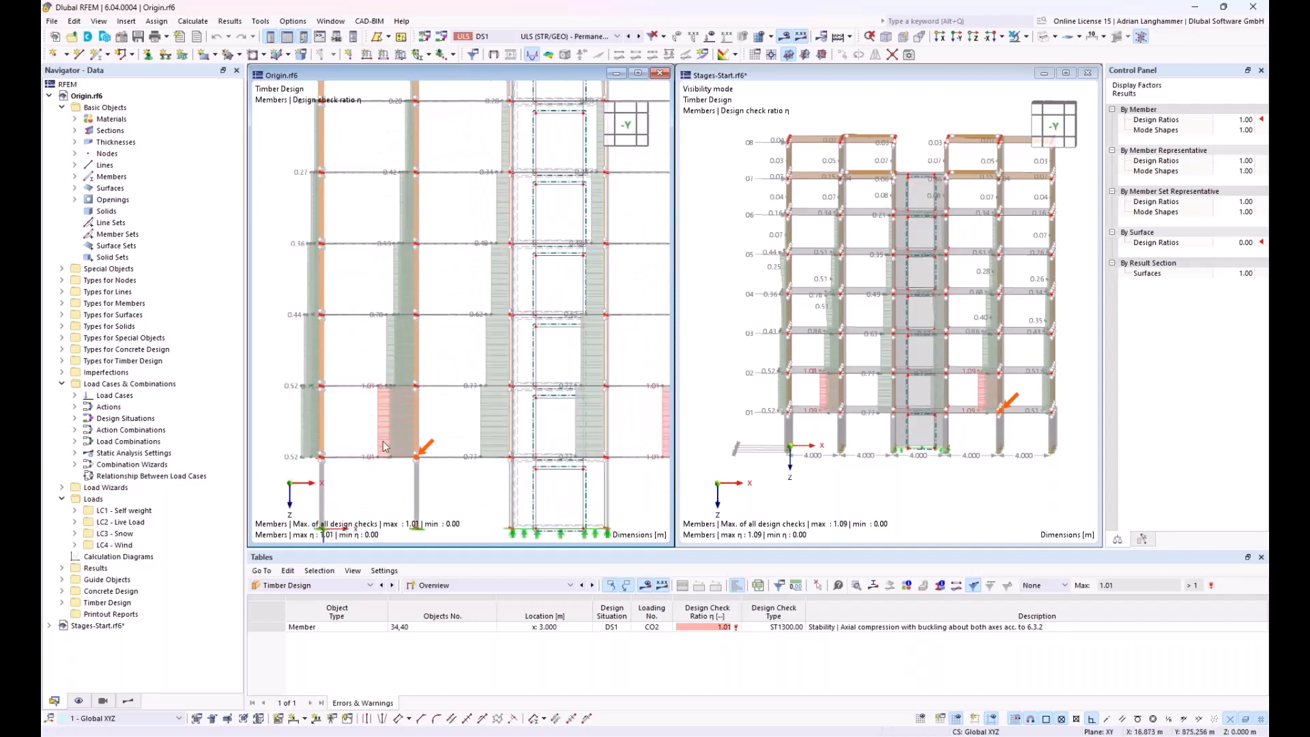
scroll(433, 401, "up", 2)
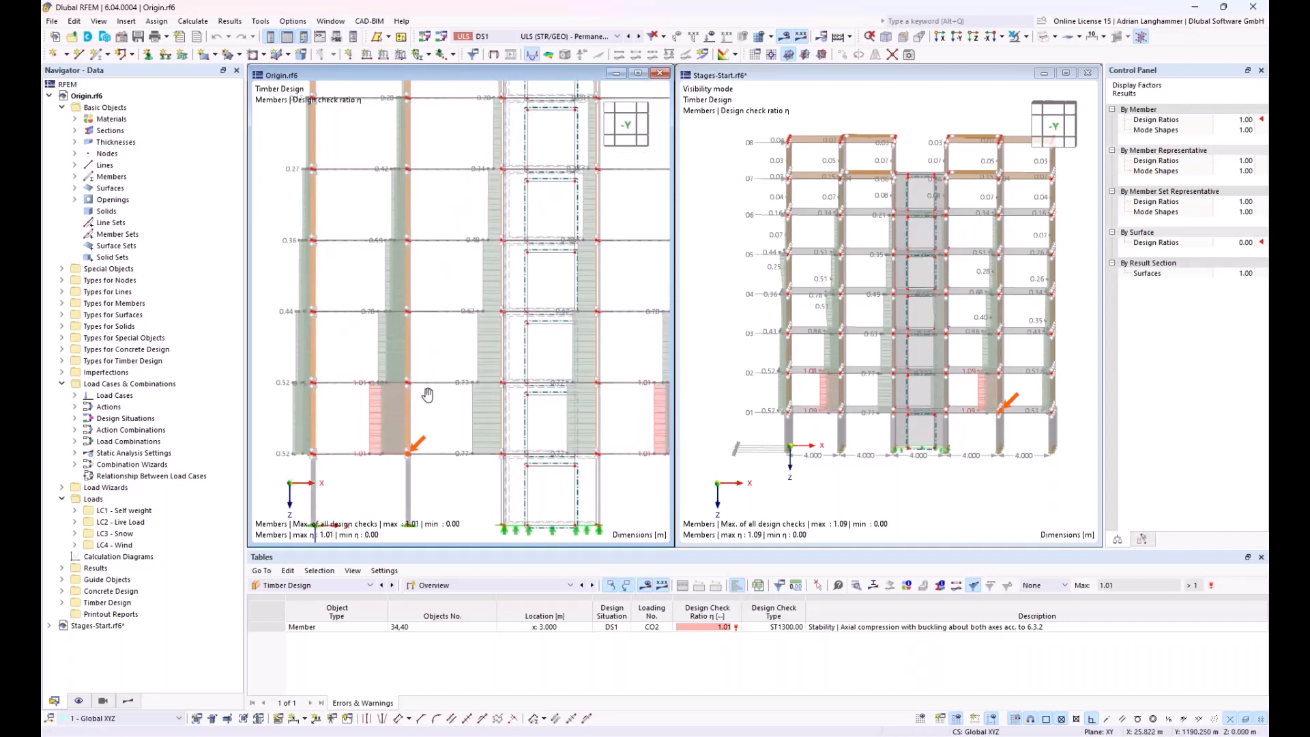
scroll(350, 397, "down", 1)
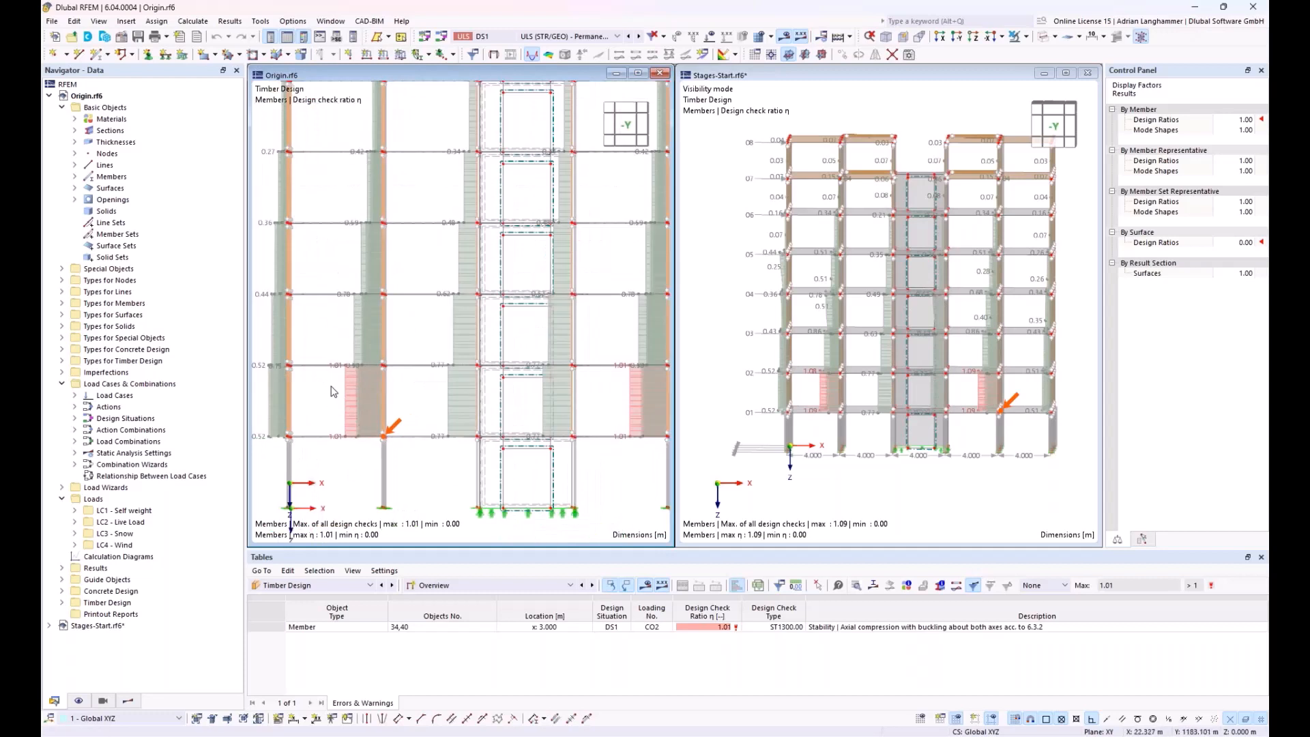
scroll(357, 372, "down", 1)
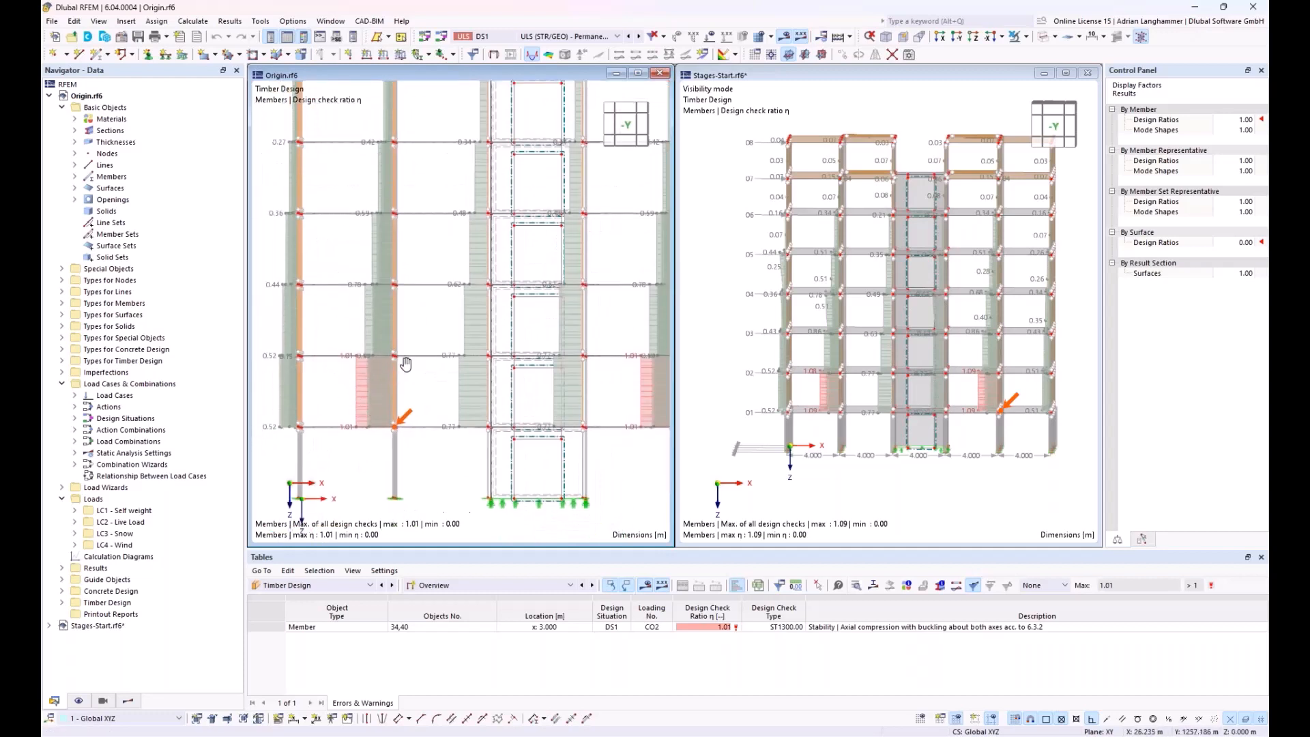
scroll(357, 349, "up", 1)
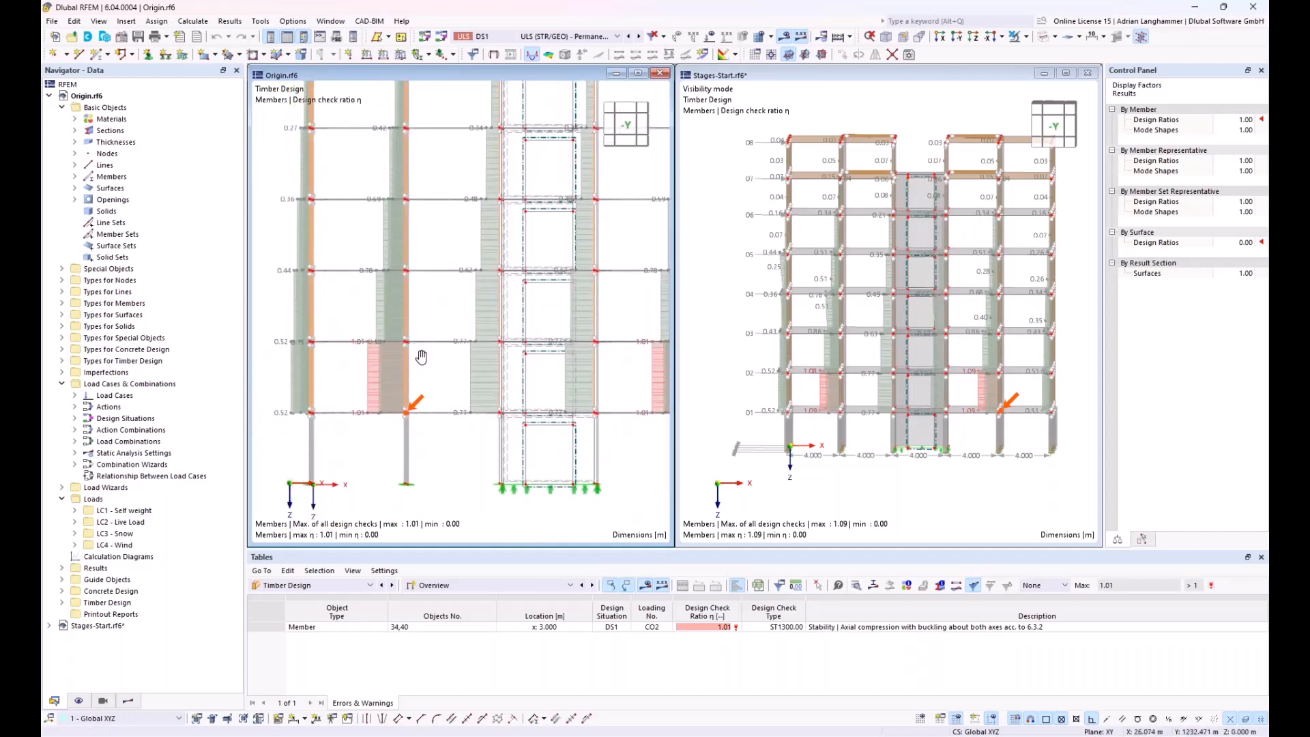
middle_click_drag(419, 358, 418, 371)
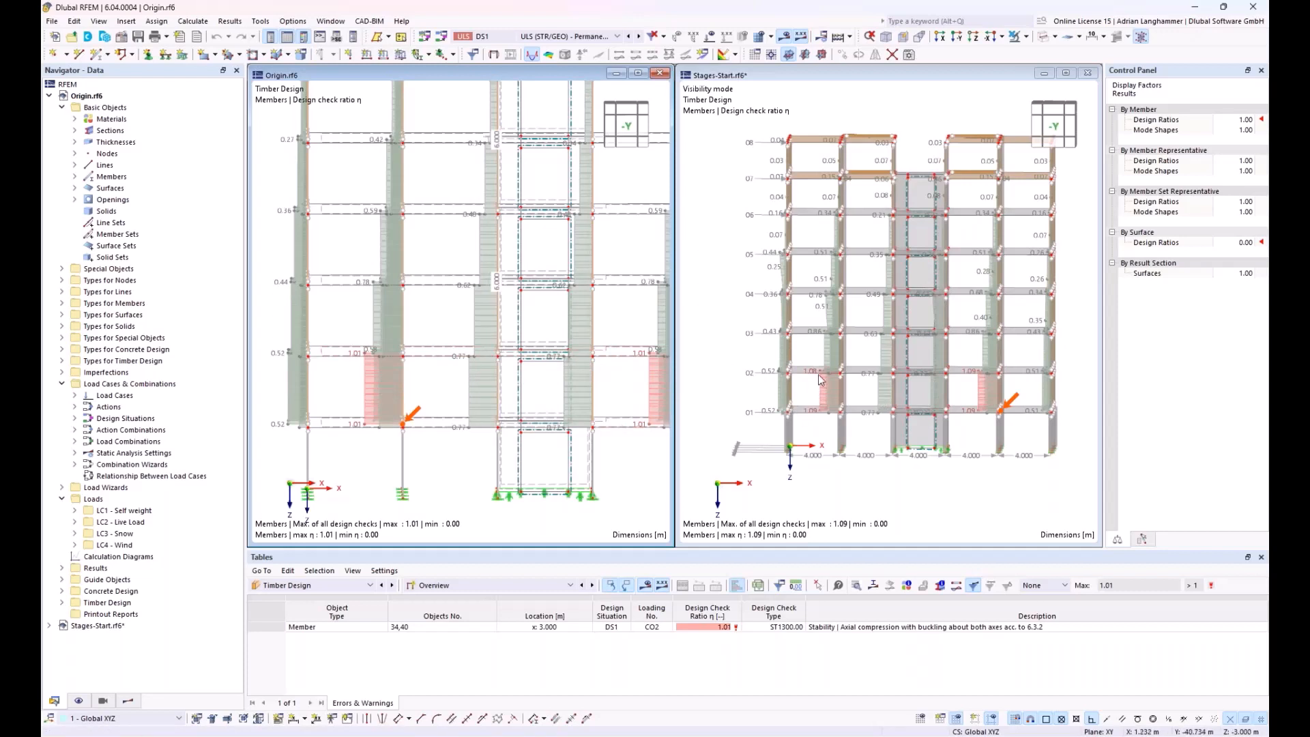
scroll(817, 379, "up", 2)
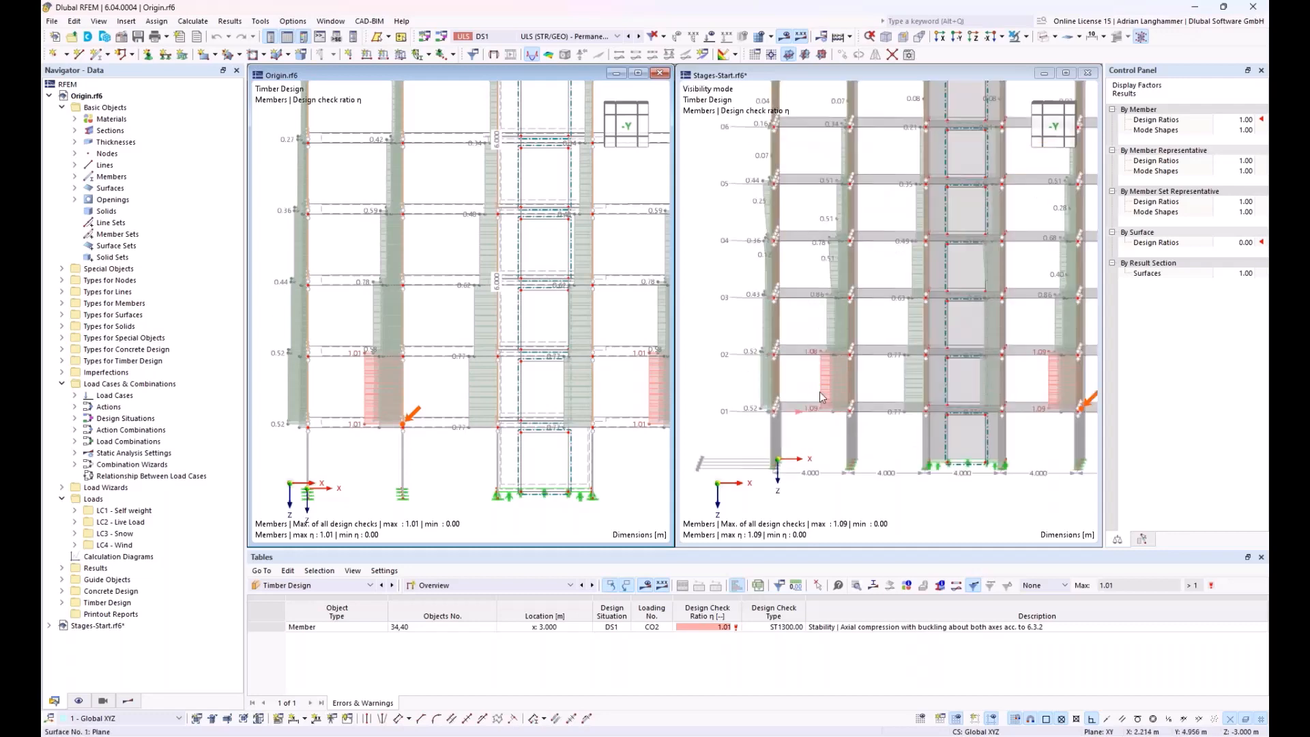
scroll(819, 342, "down", 1)
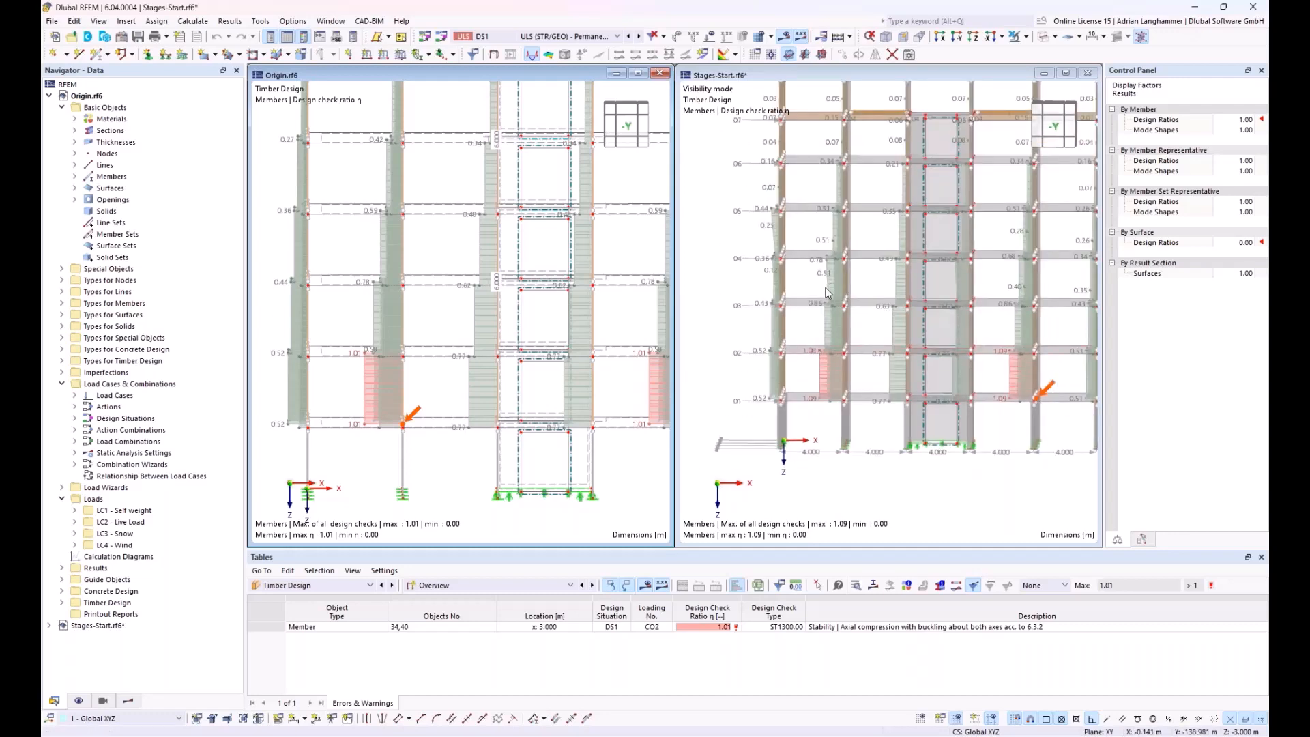
left_click(821, 293)
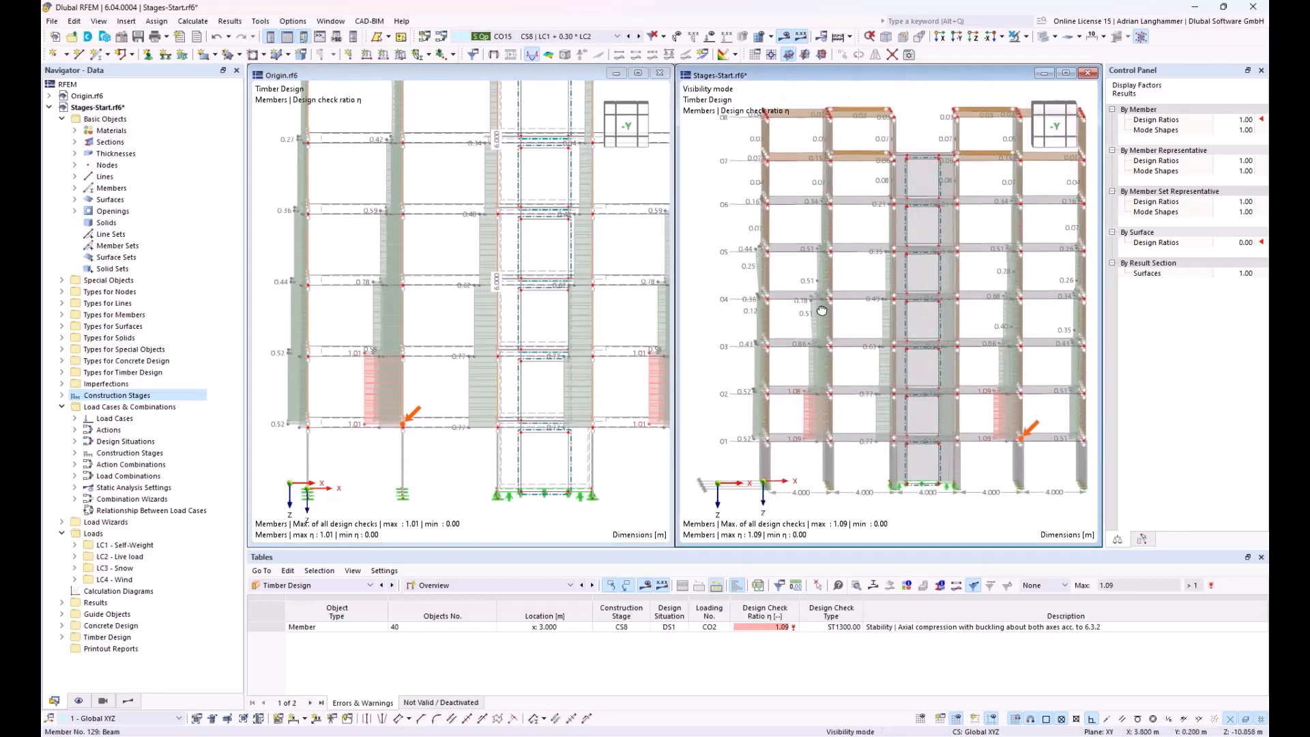
scroll(819, 310, "down", 1)
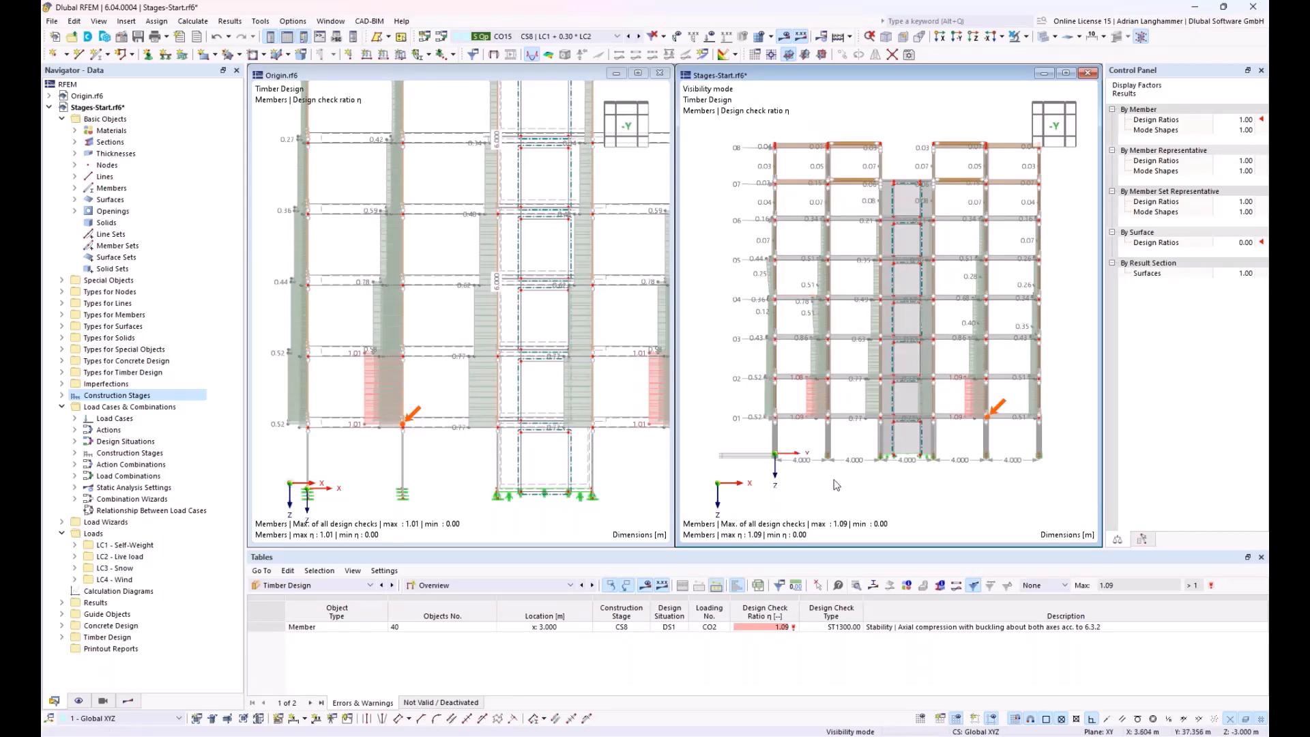
middle_click_drag(846, 409, 815, 386)
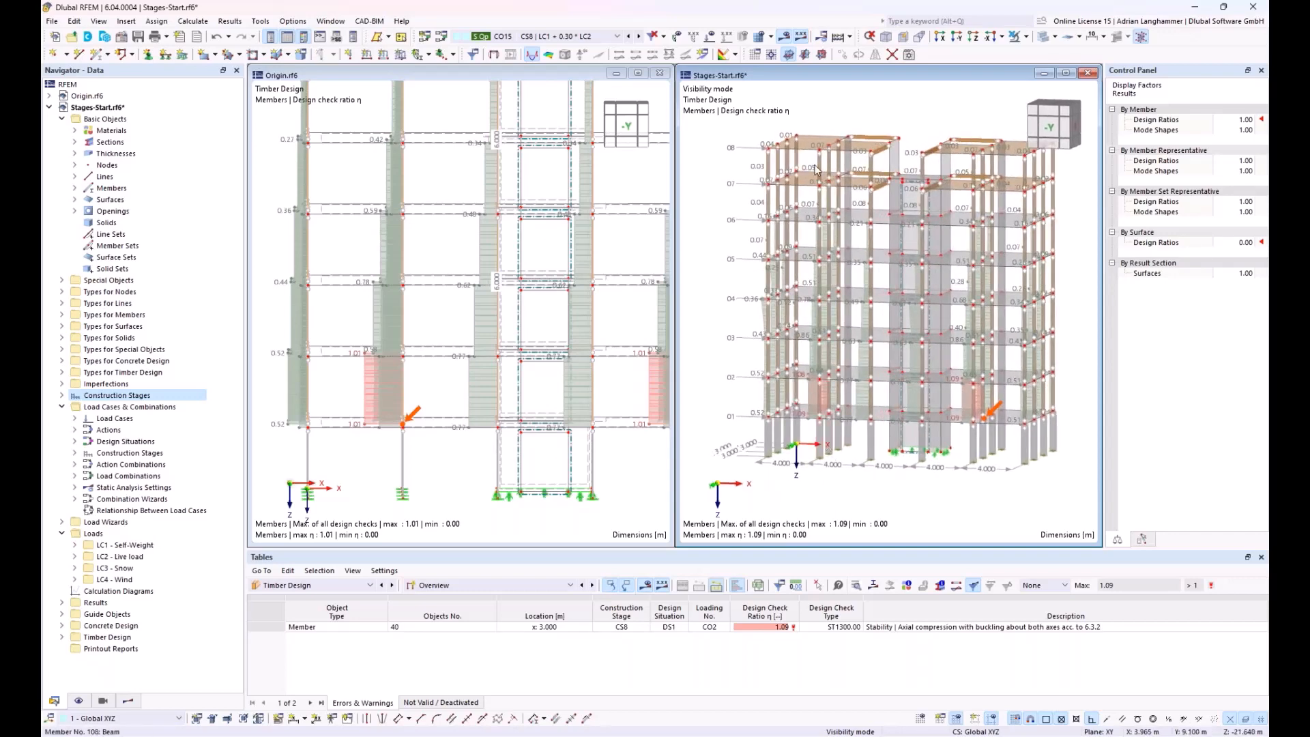
- Limit visibility in Stages-Start.rf6 to the second column row from the coordinate origin and its related objects
key("F5")
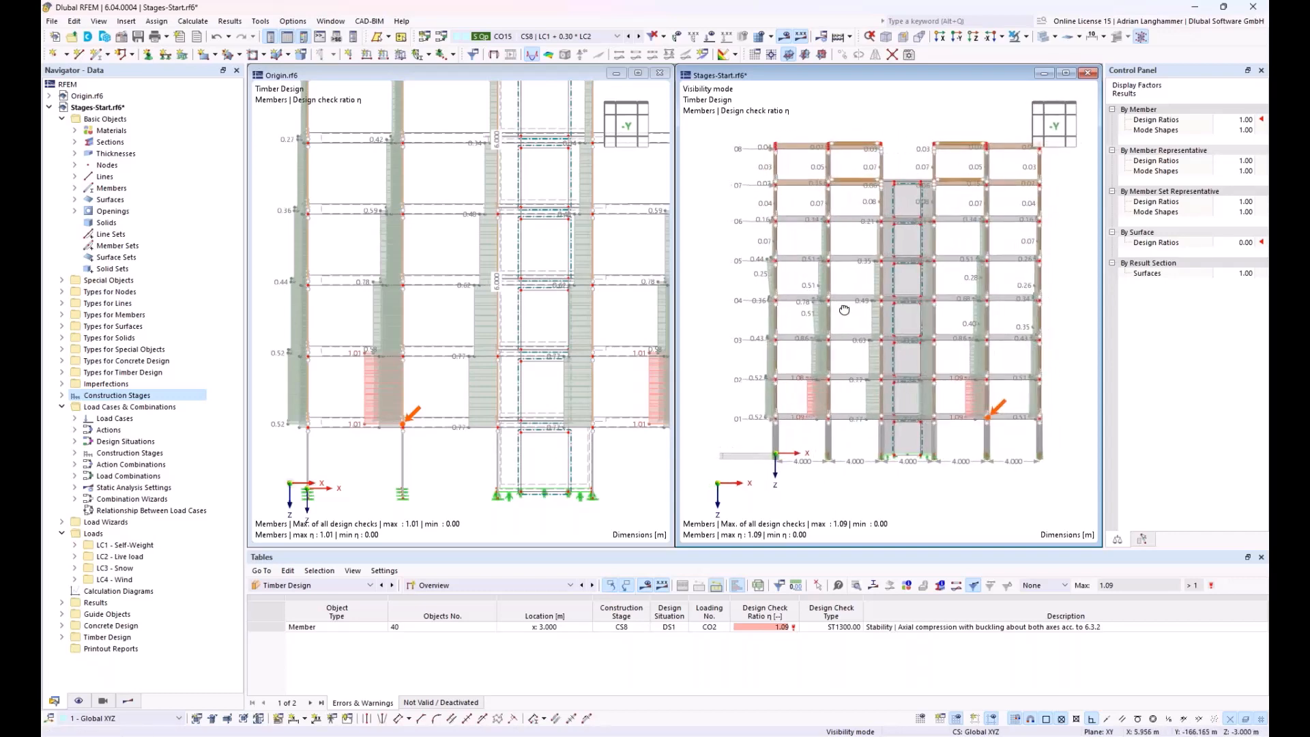
left_click_drag(852, 497, 792, 114)
left_click(1025, 36)
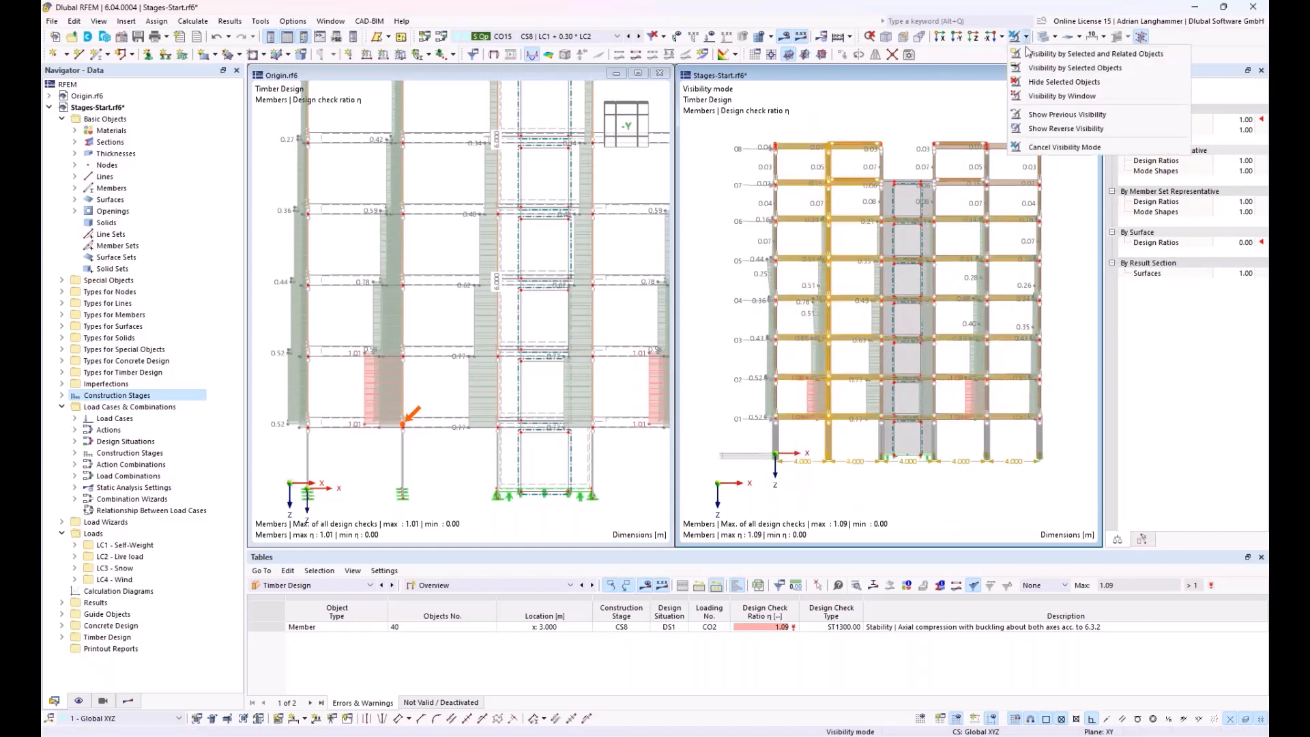
left_click(1030, 52)
left_click(763, 195)
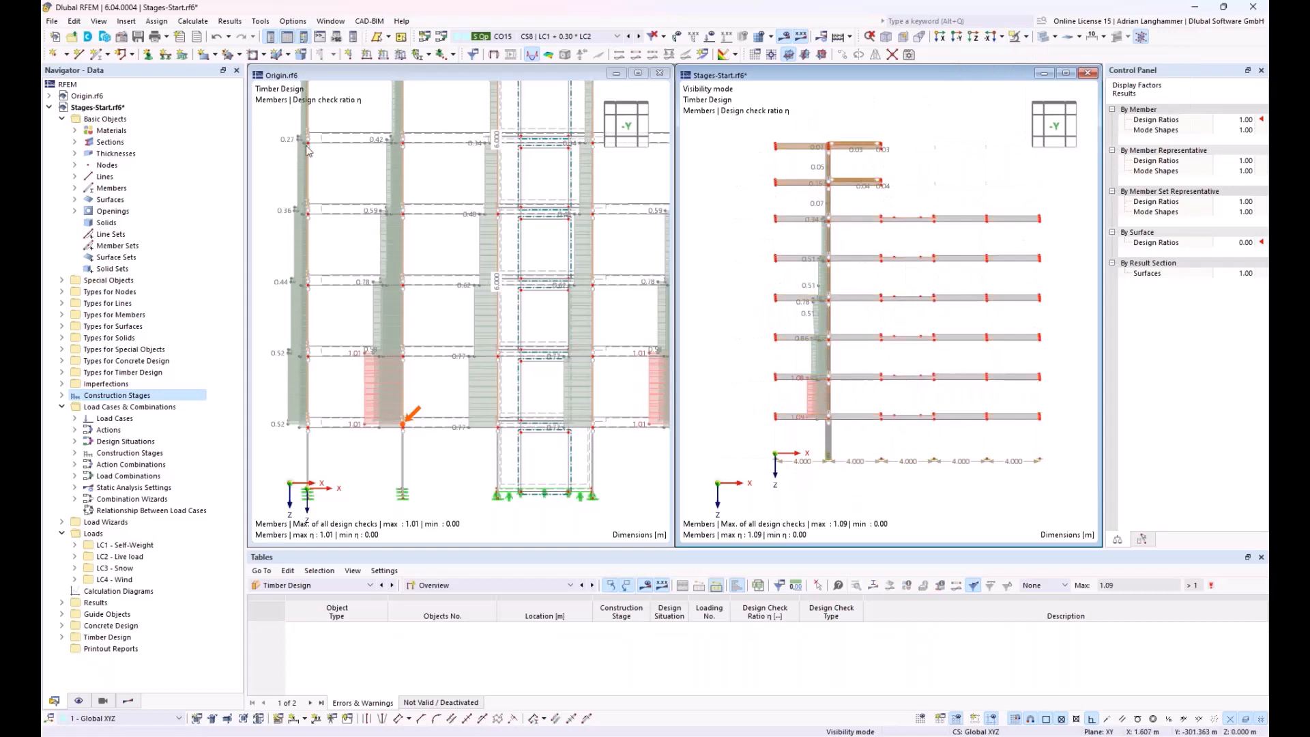
- Switch the Stages-Start.rf6 results to Static Analysis and display the global deformations uZ for the whole building
left_click(128, 700)
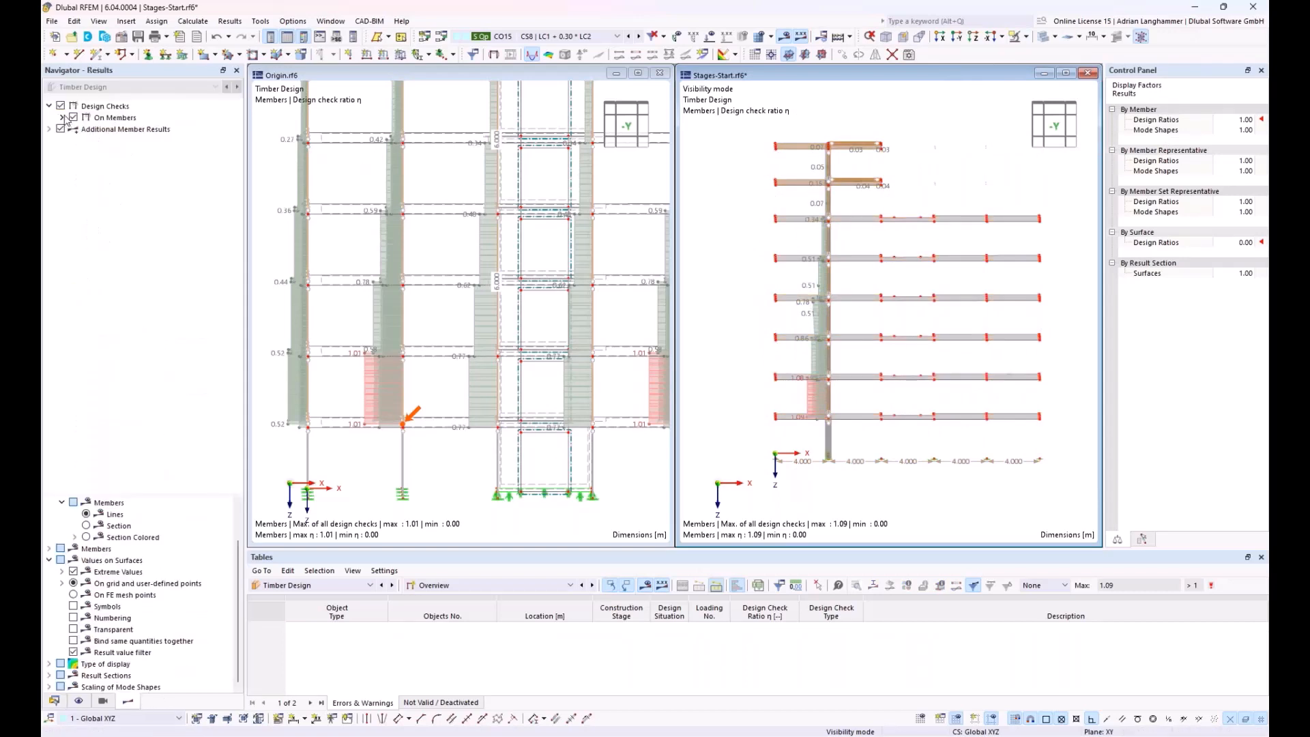
left_click(311, 586)
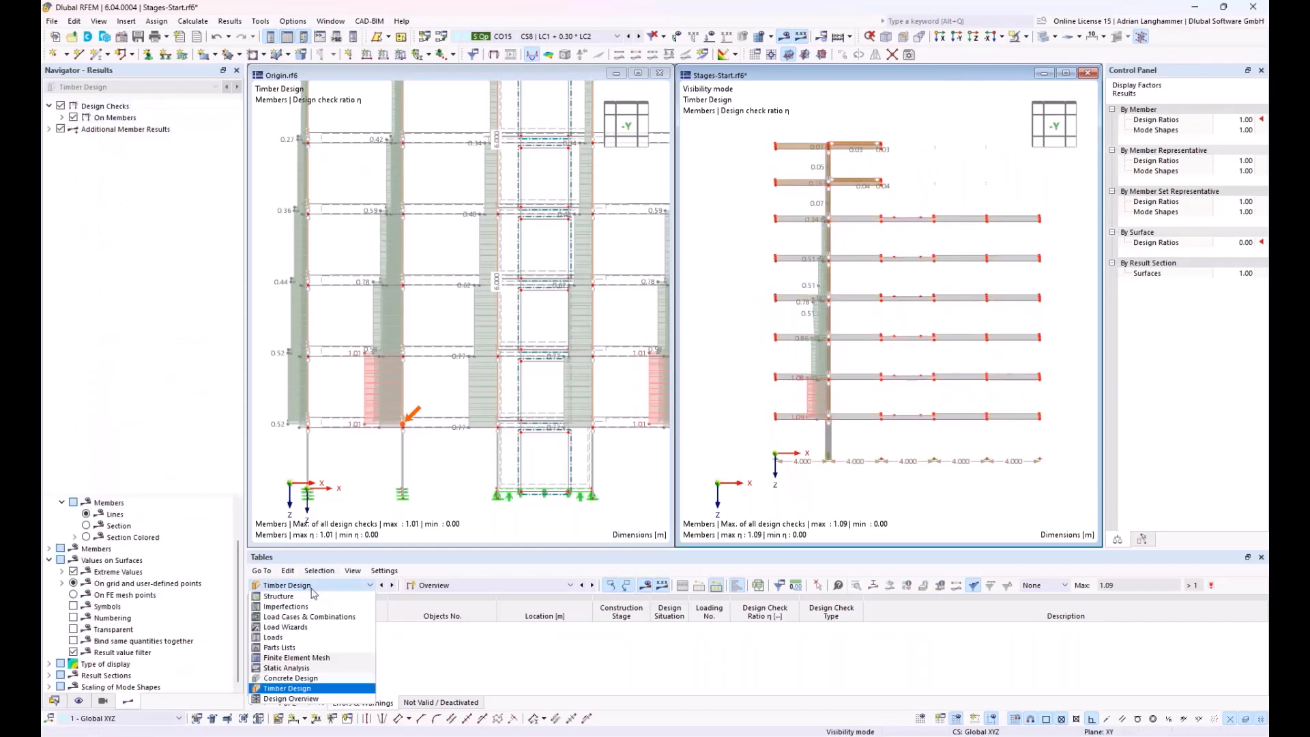
left_click(295, 668)
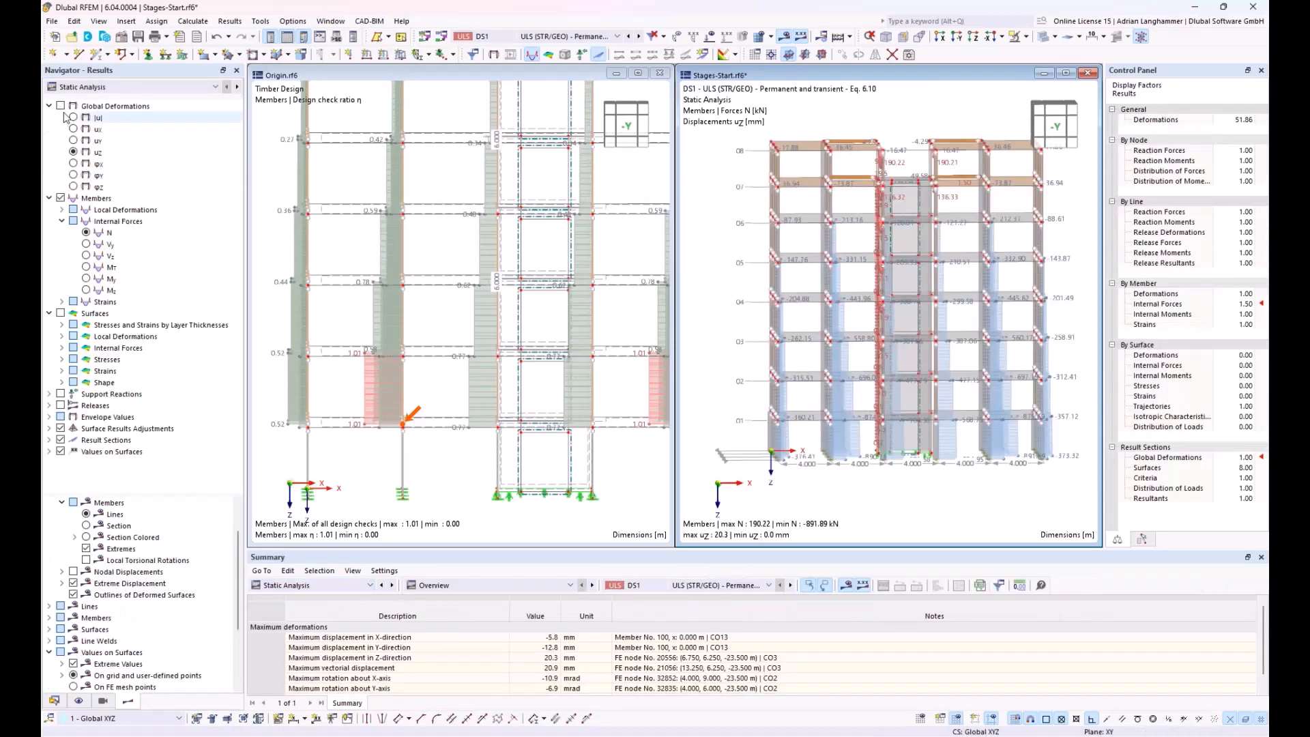
left_click(62, 107)
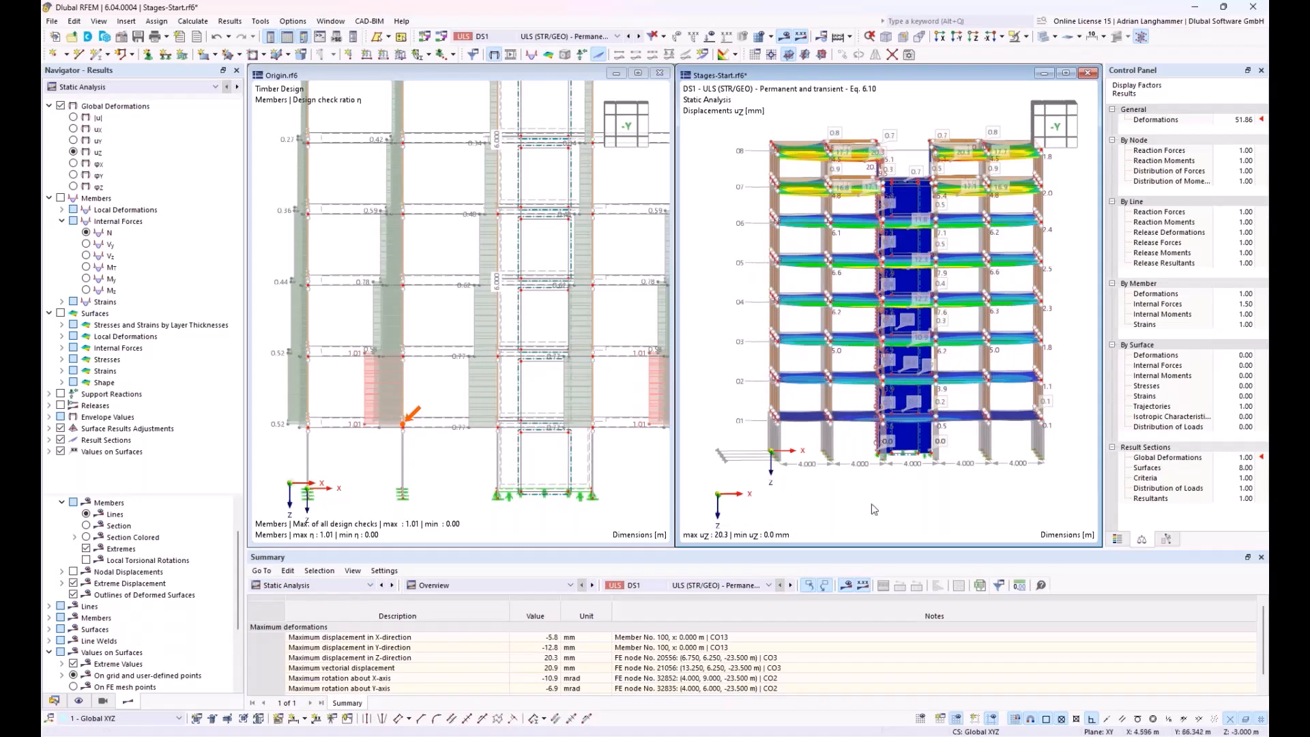
- Isolate the second column row and its related objects in the deformation results and view them along the X-axis
left_click_drag(796, 209, 820, 101)
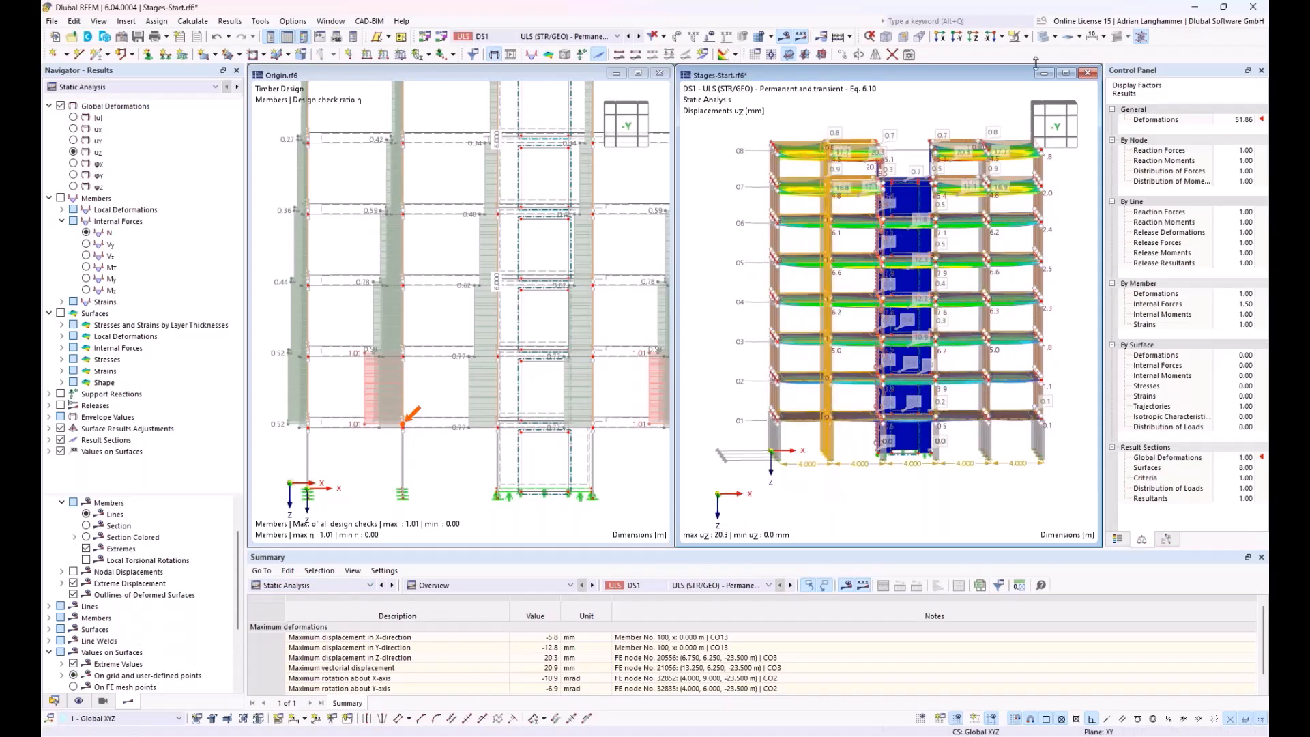
left_click(1026, 37)
left_click(1037, 52)
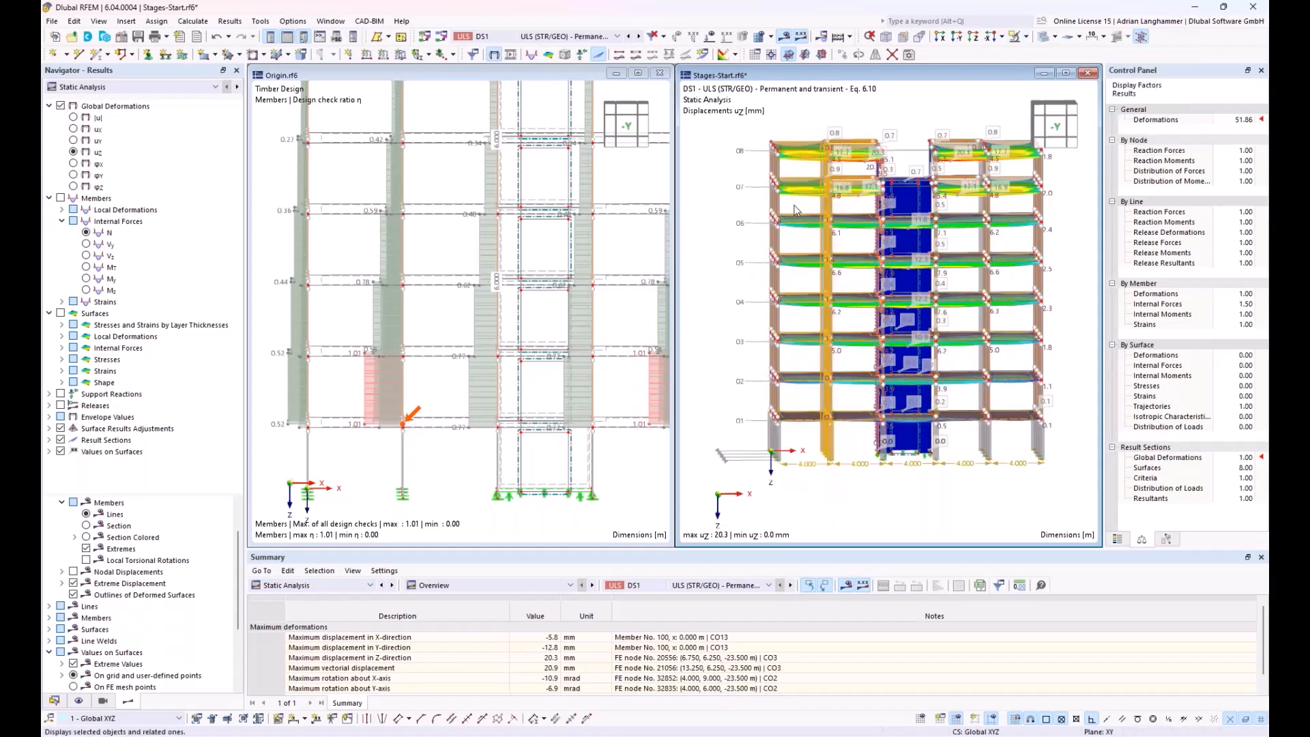
left_click(1039, 134)
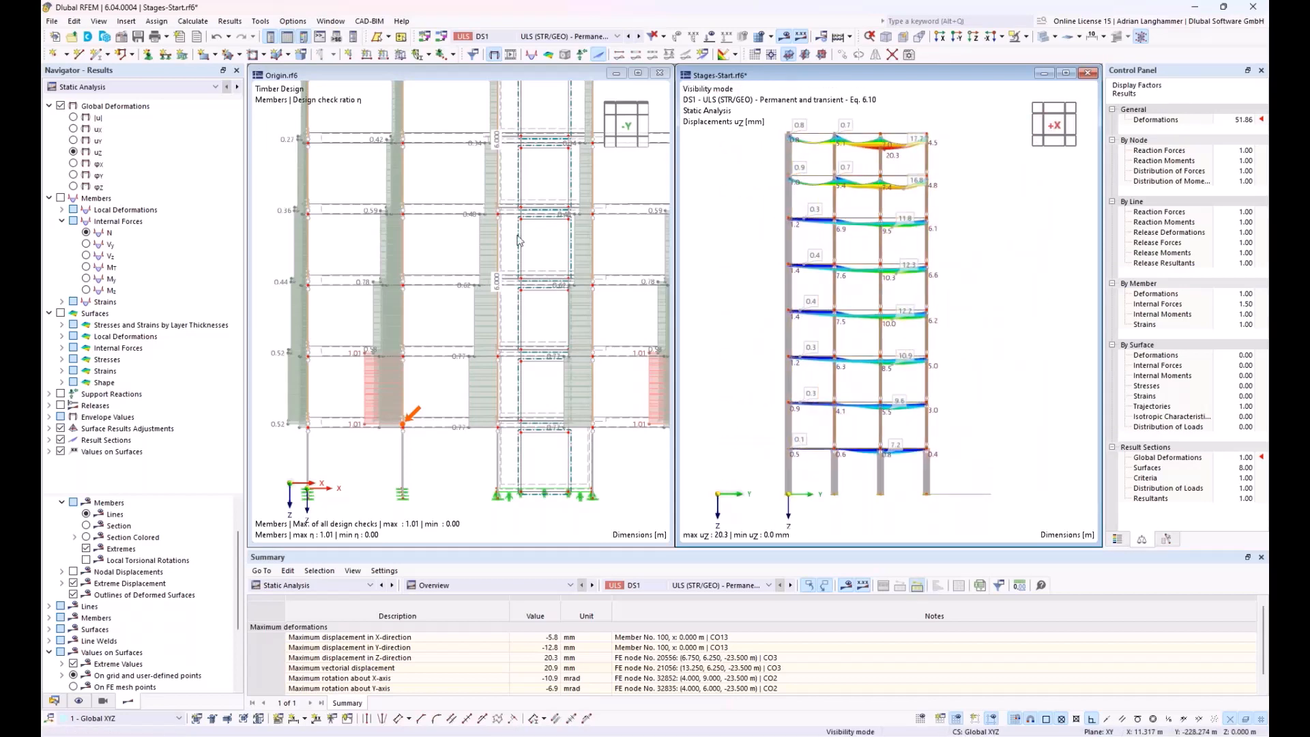
- Switch the Origin.rf6 results to Static Analysis and display the global deformations uZ for the whole building
scroll(424, 215, "down", 1)
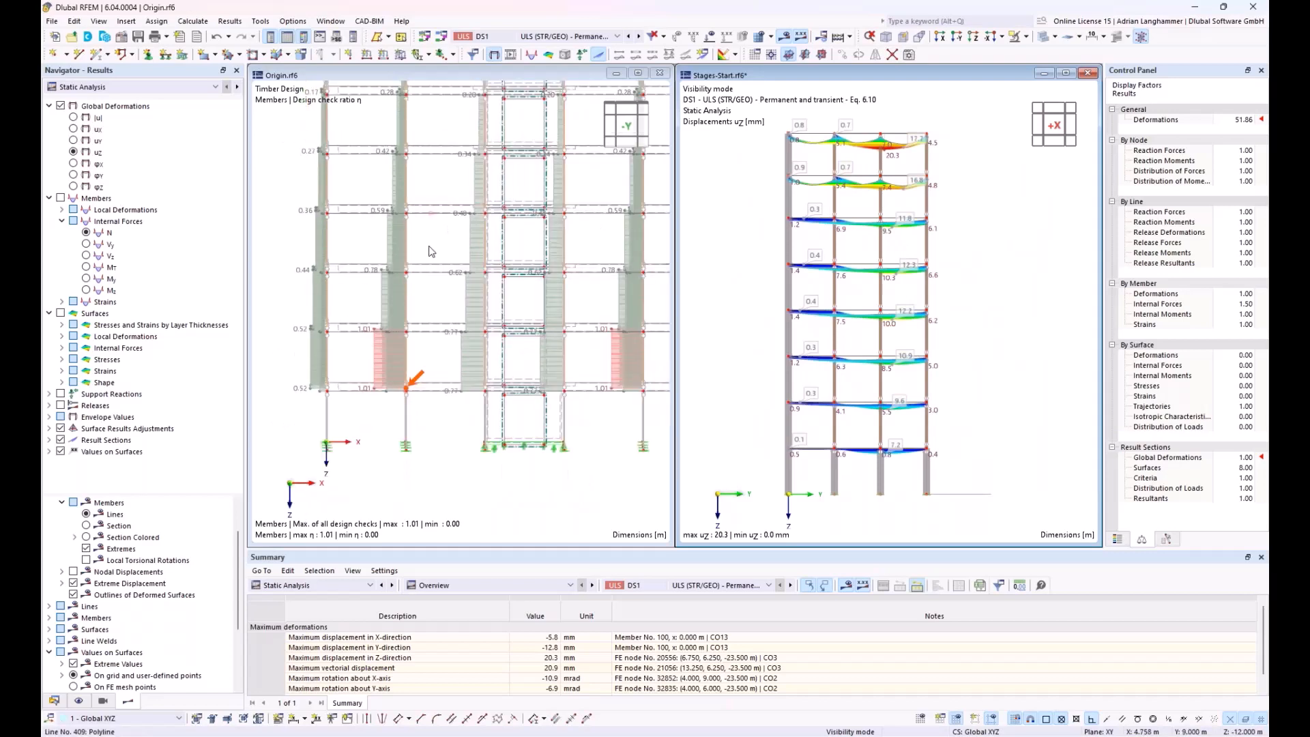
scroll(432, 243, "down", 2)
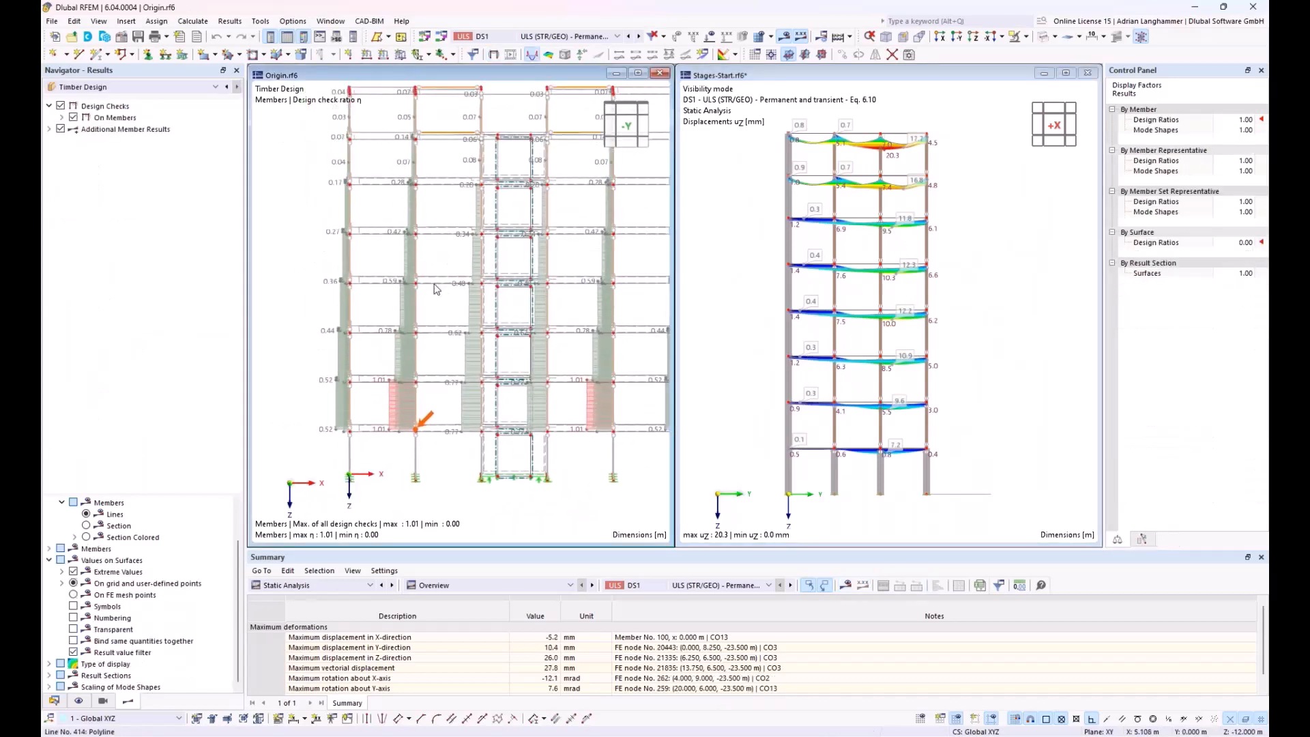
left_click_drag(431, 441, 423, 136)
left_click(154, 88)
left_click(154, 108)
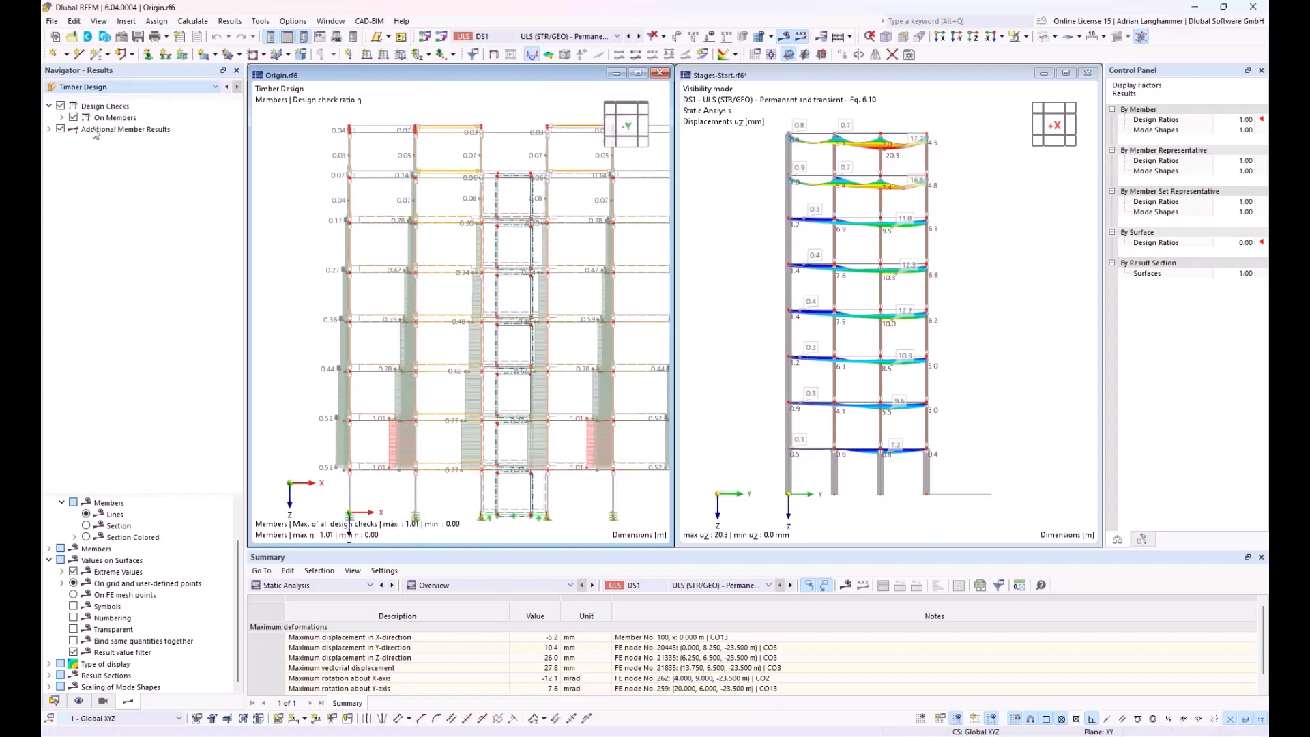
left_click(61, 107)
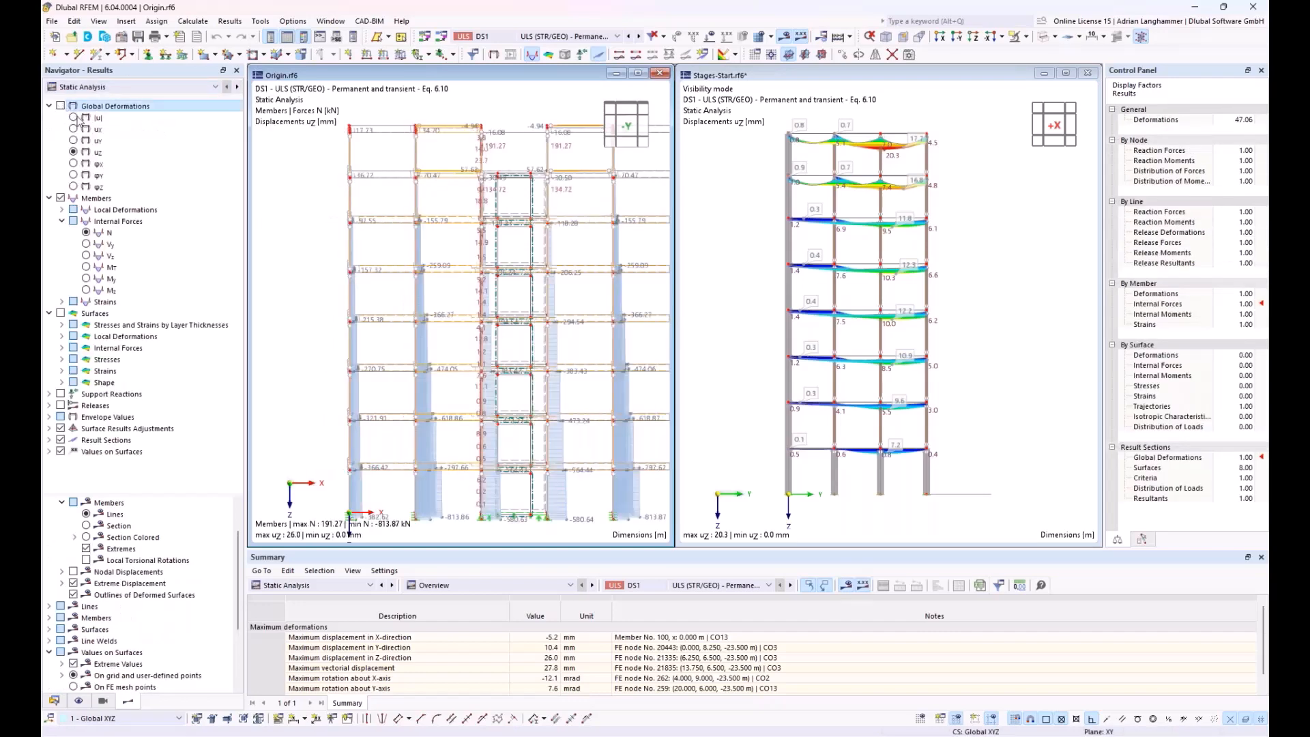
- Isolate the second column row and its related objects in Origin.rf6 and view them along the X-axis
left_click_drag(435, 530, 393, 104)
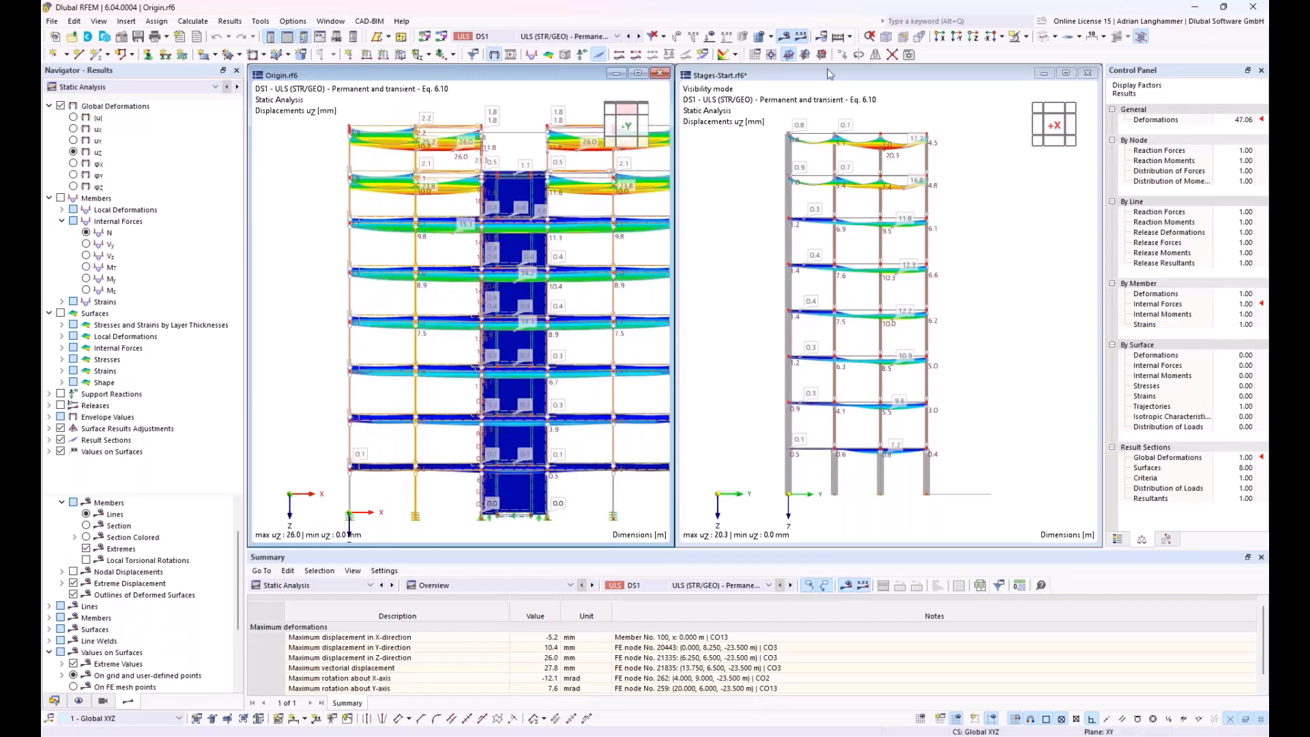
left_click(1026, 37)
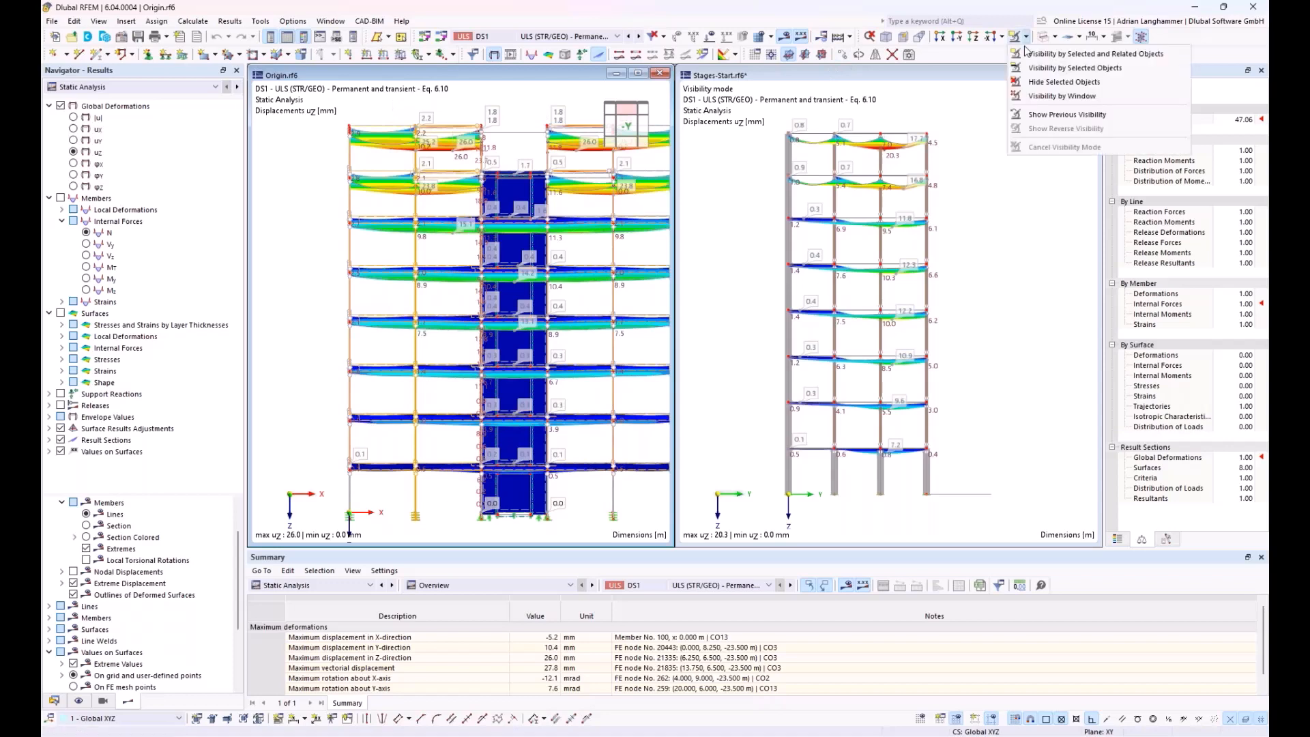
left_click(1051, 67)
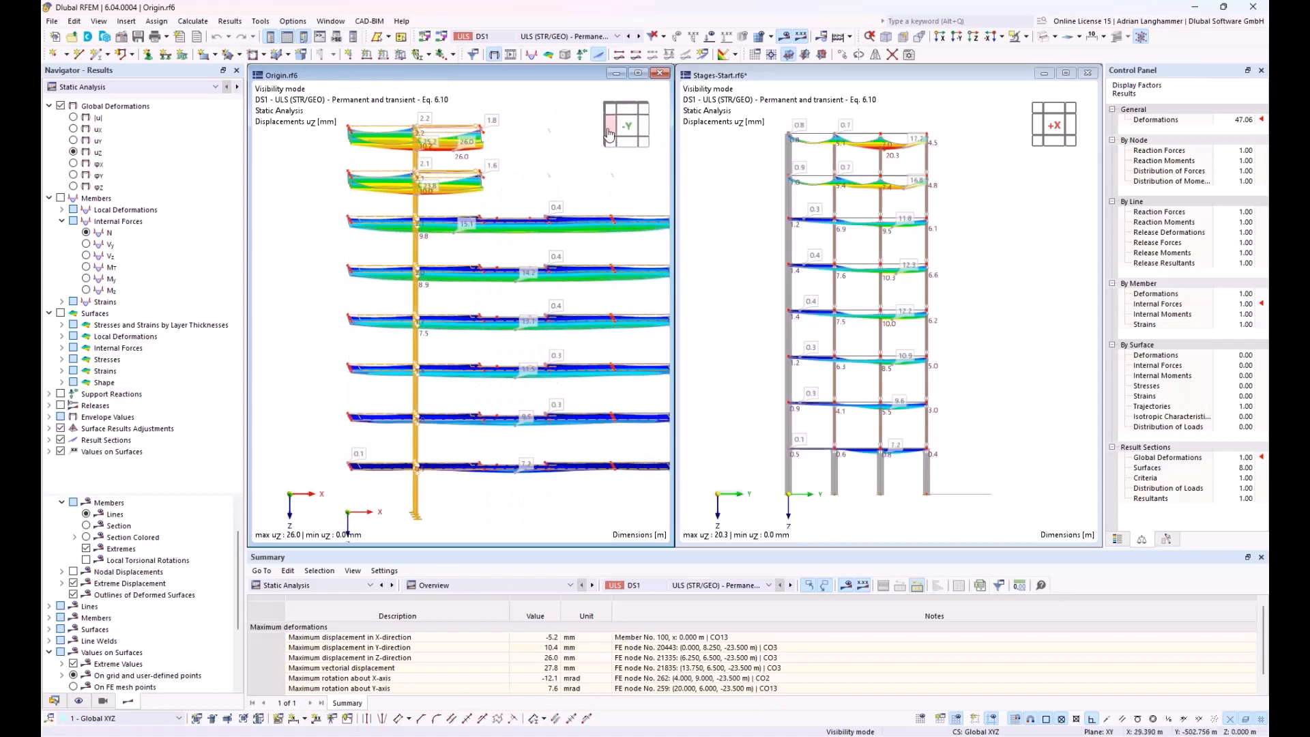
left_click(609, 134)
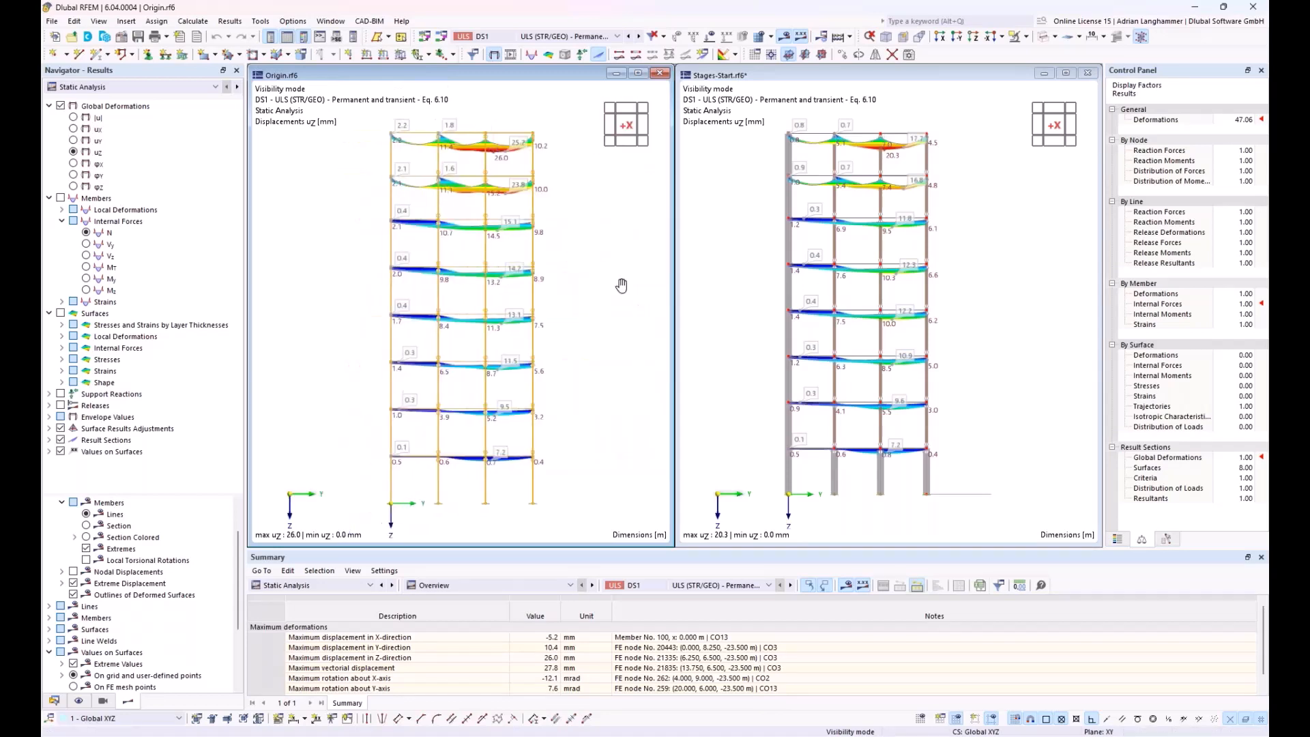
middle_click_drag(621, 285, 644, 279)
scroll(832, 459, "up", 1)
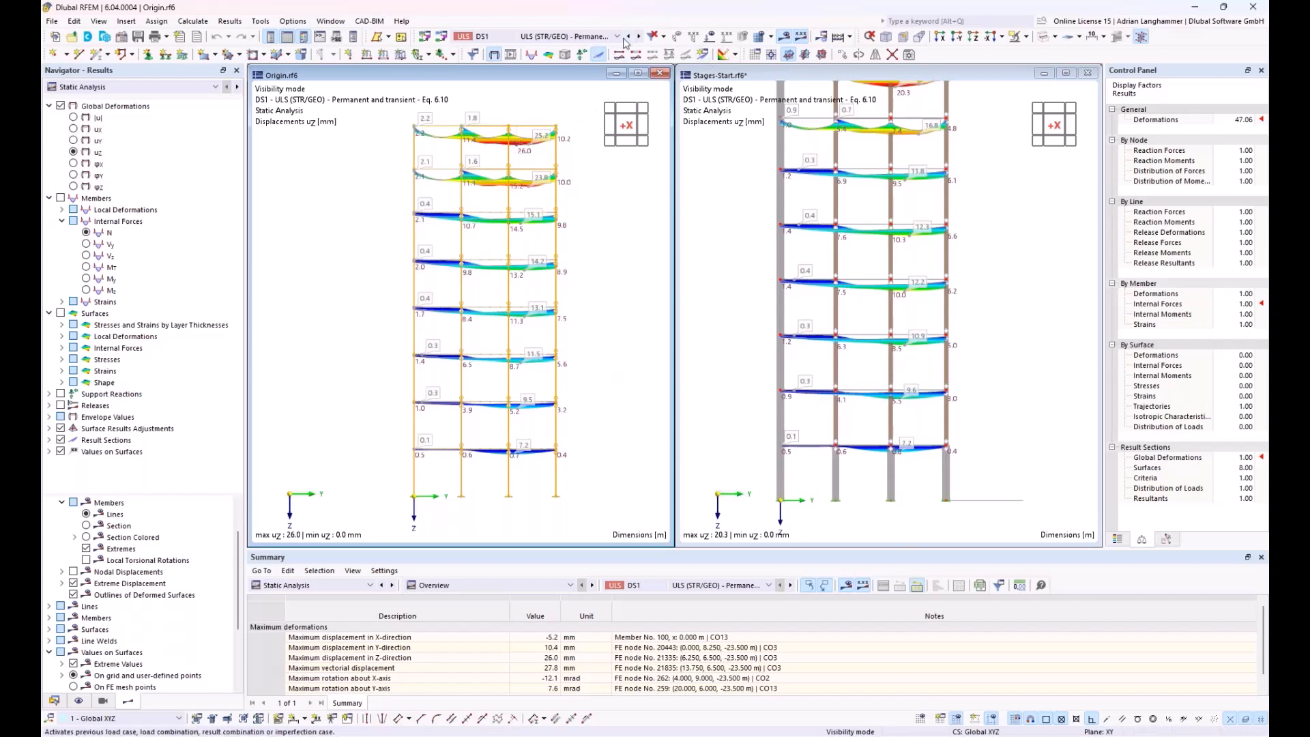
- Show the results of load combination CO1 (1.35 * LC1) in both Stages-Start.rf6 and Origin.rf6
left_click(705, 197)
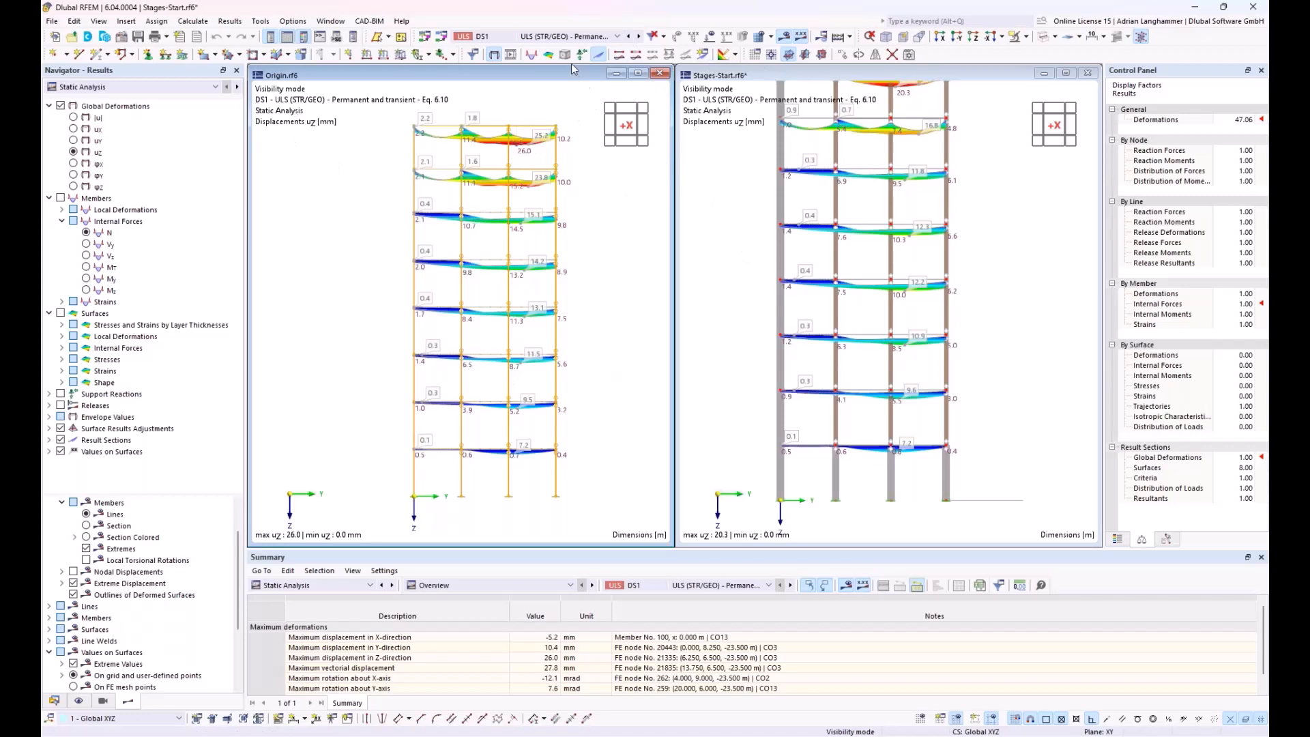
left_click(612, 38)
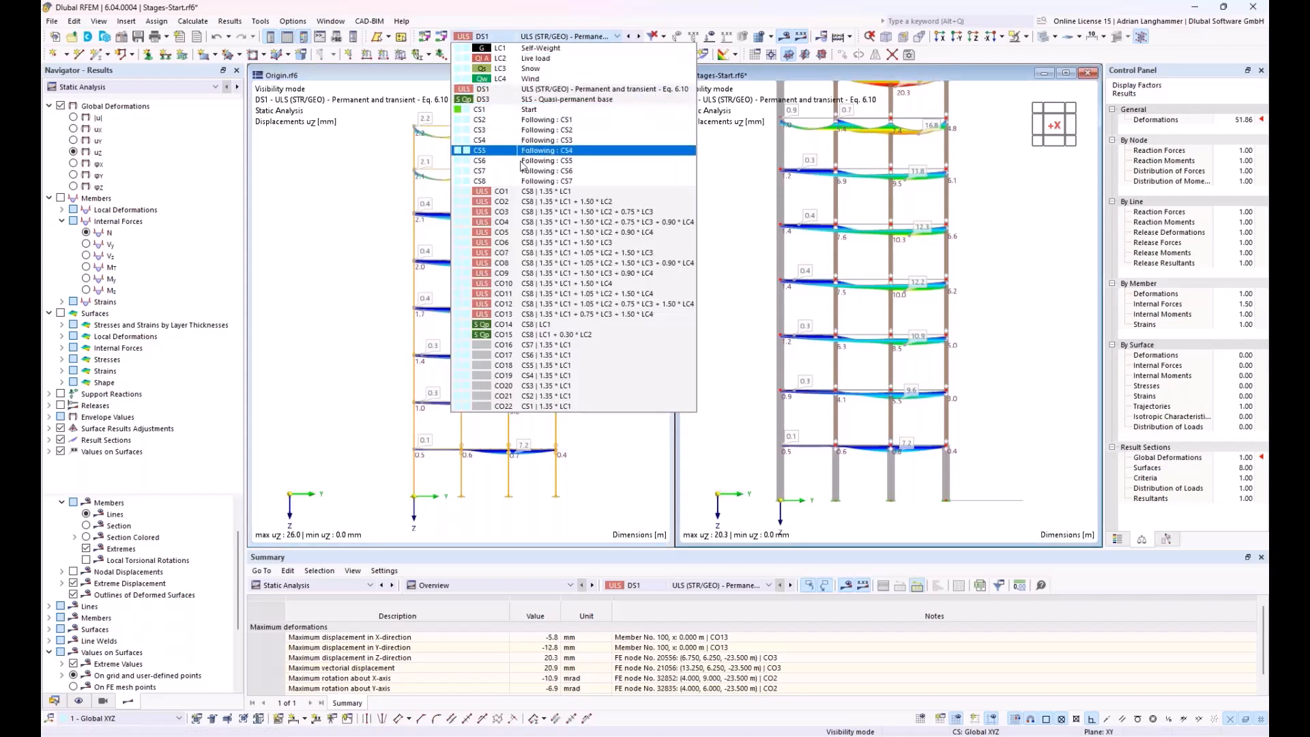
left_click(524, 192)
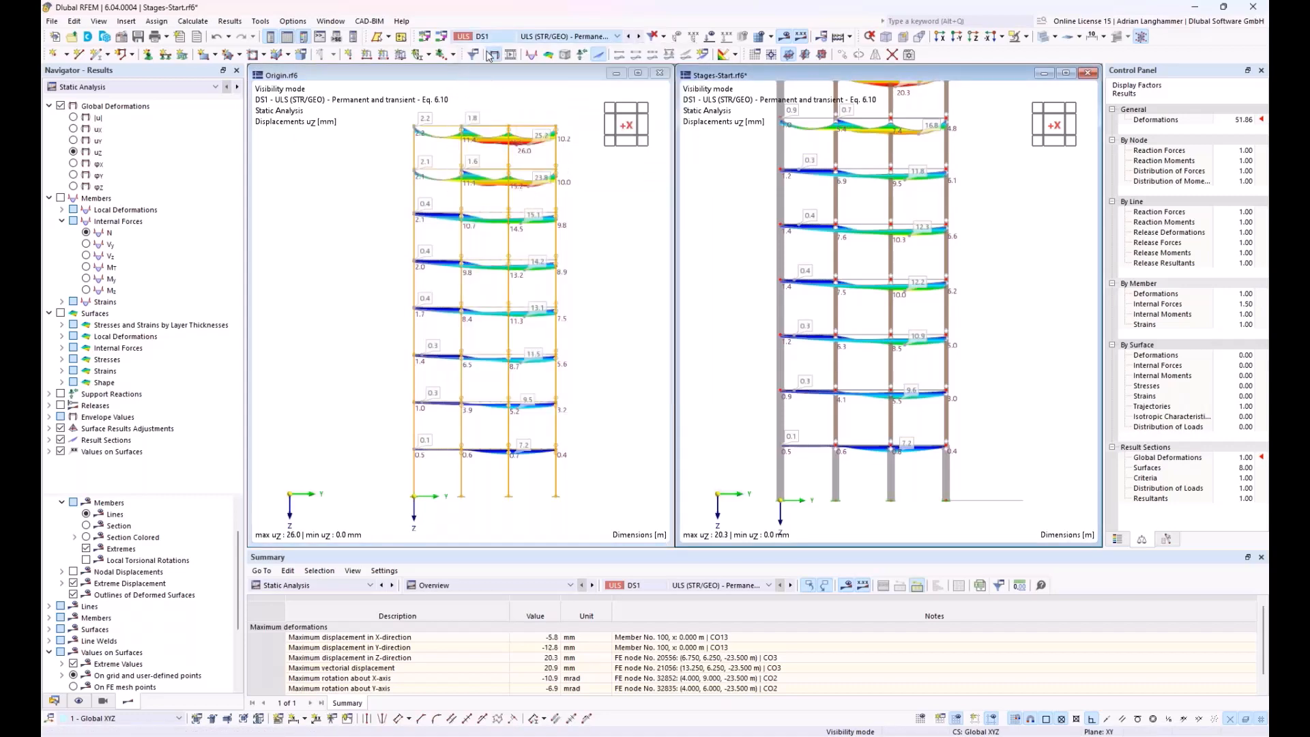
left_click(457, 131)
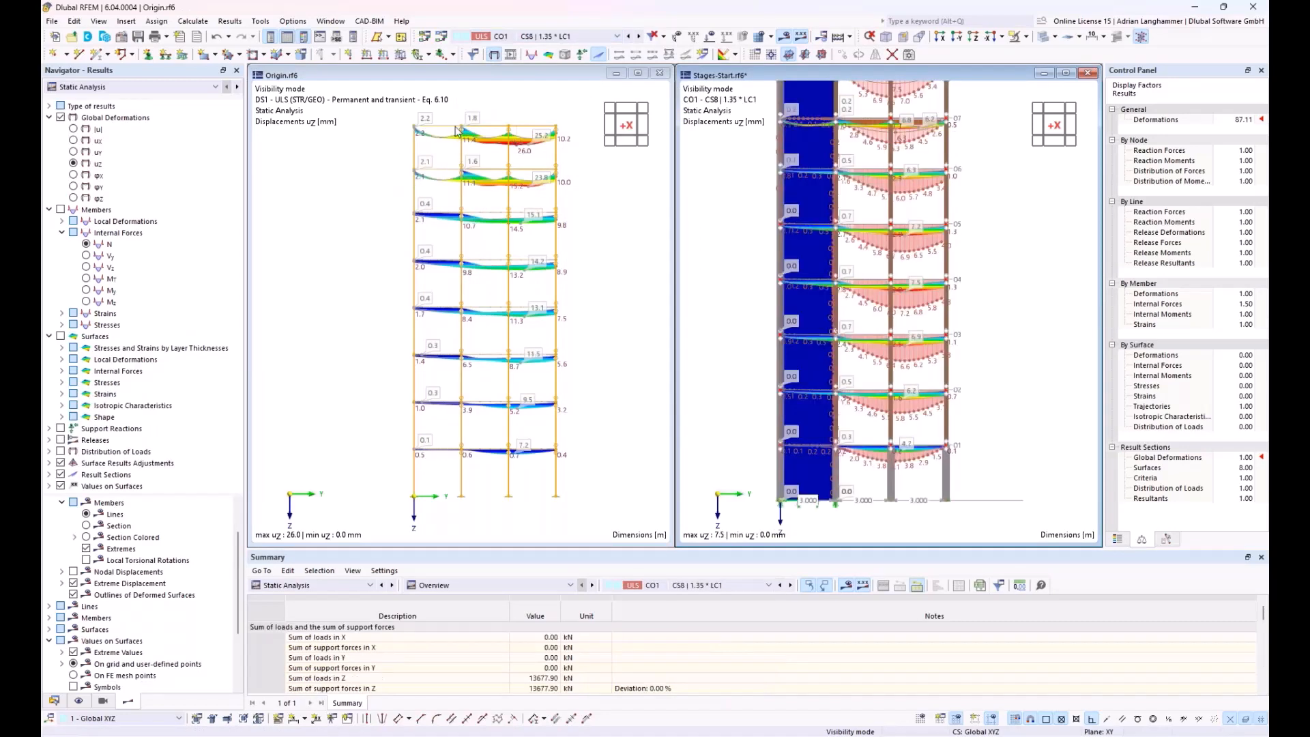
left_click(546, 113)
left_click(617, 36)
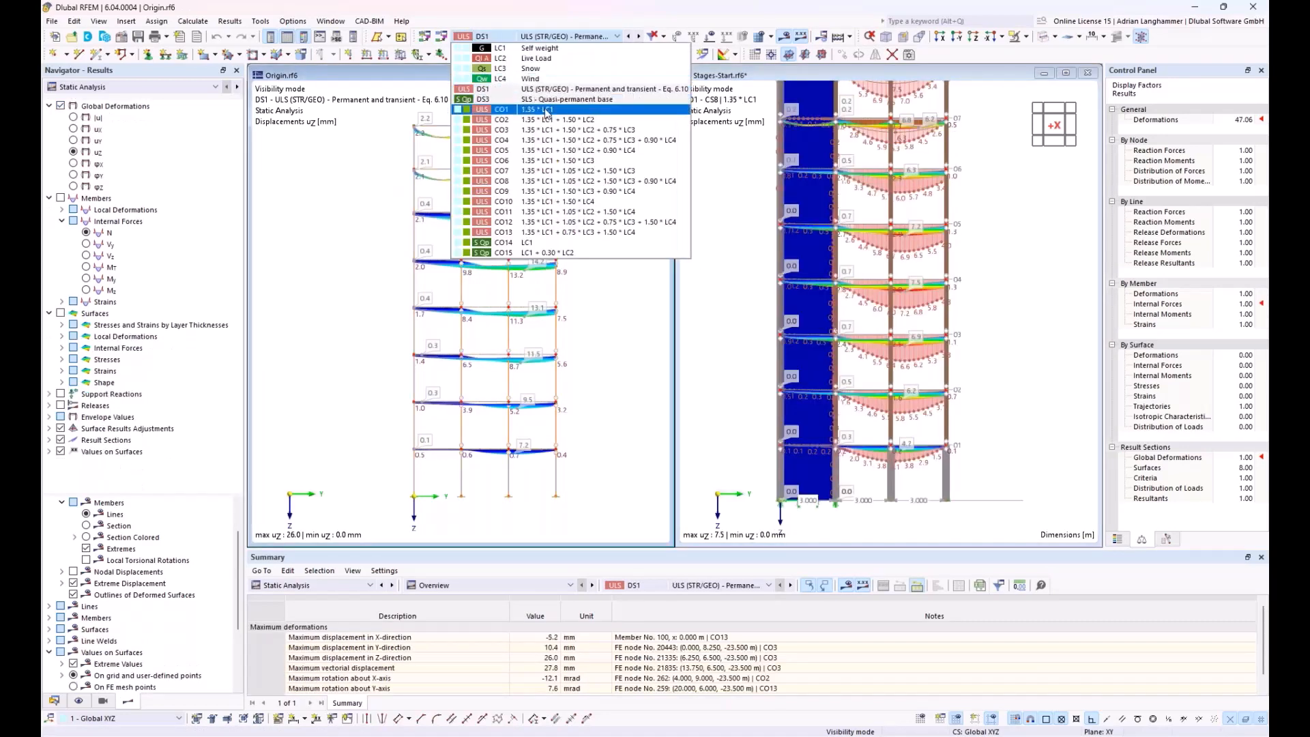
left_click(546, 89)
- Limit the CO1 results in Stages-Start.rf6 to the second column row with its related objects, viewed along the X-axis
left_click(758, 283)
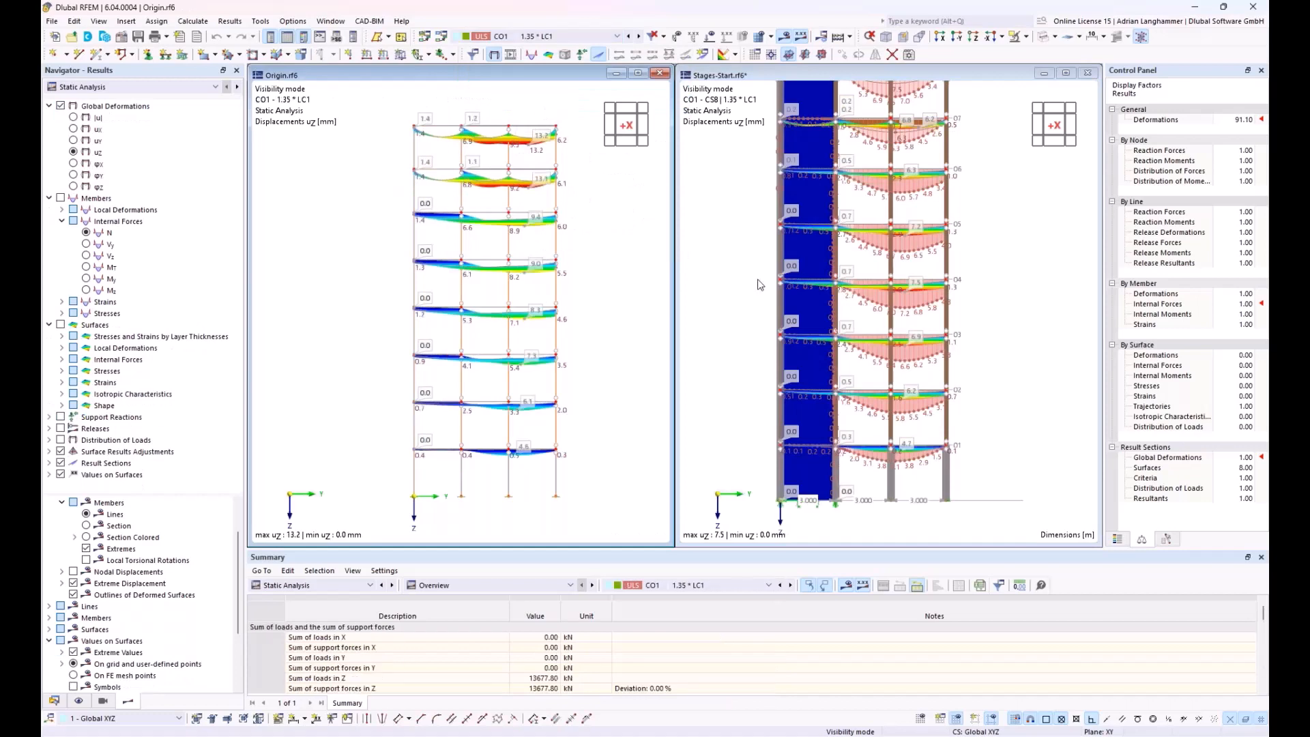
left_click(868, 295)
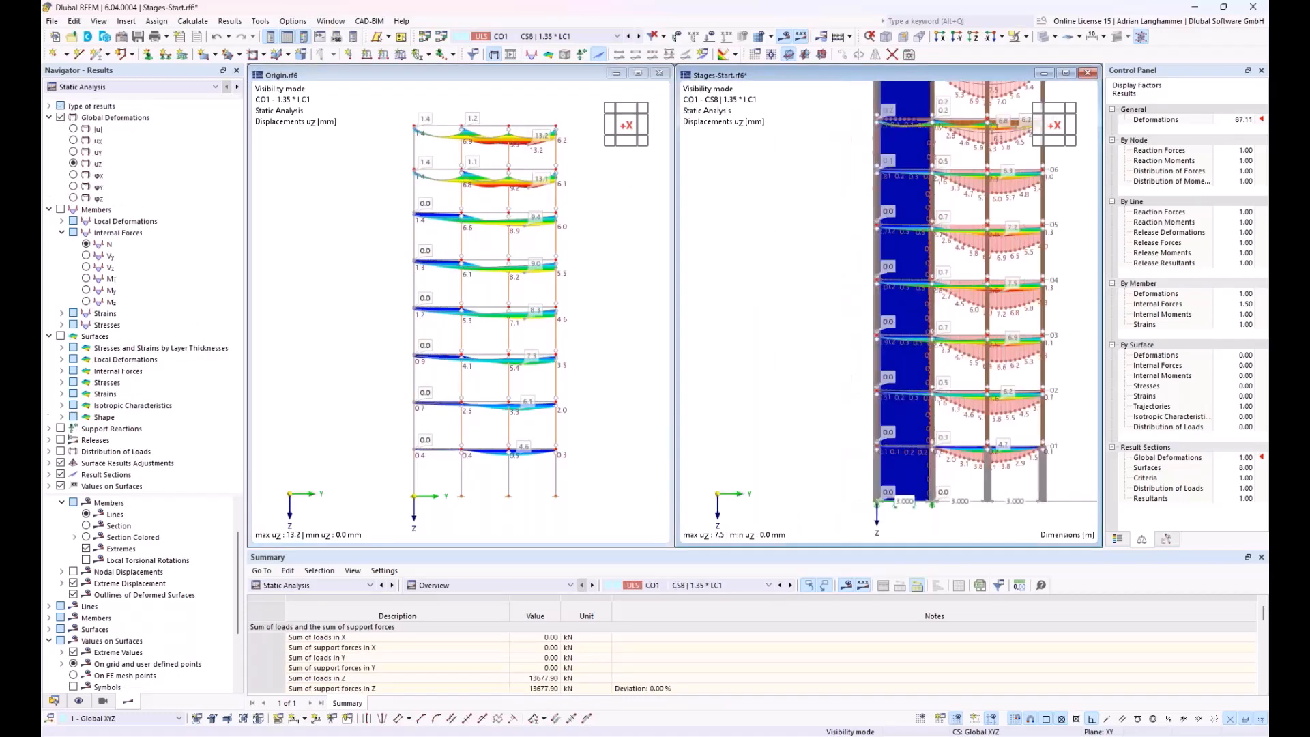
left_click_drag(911, 508, 873, 135)
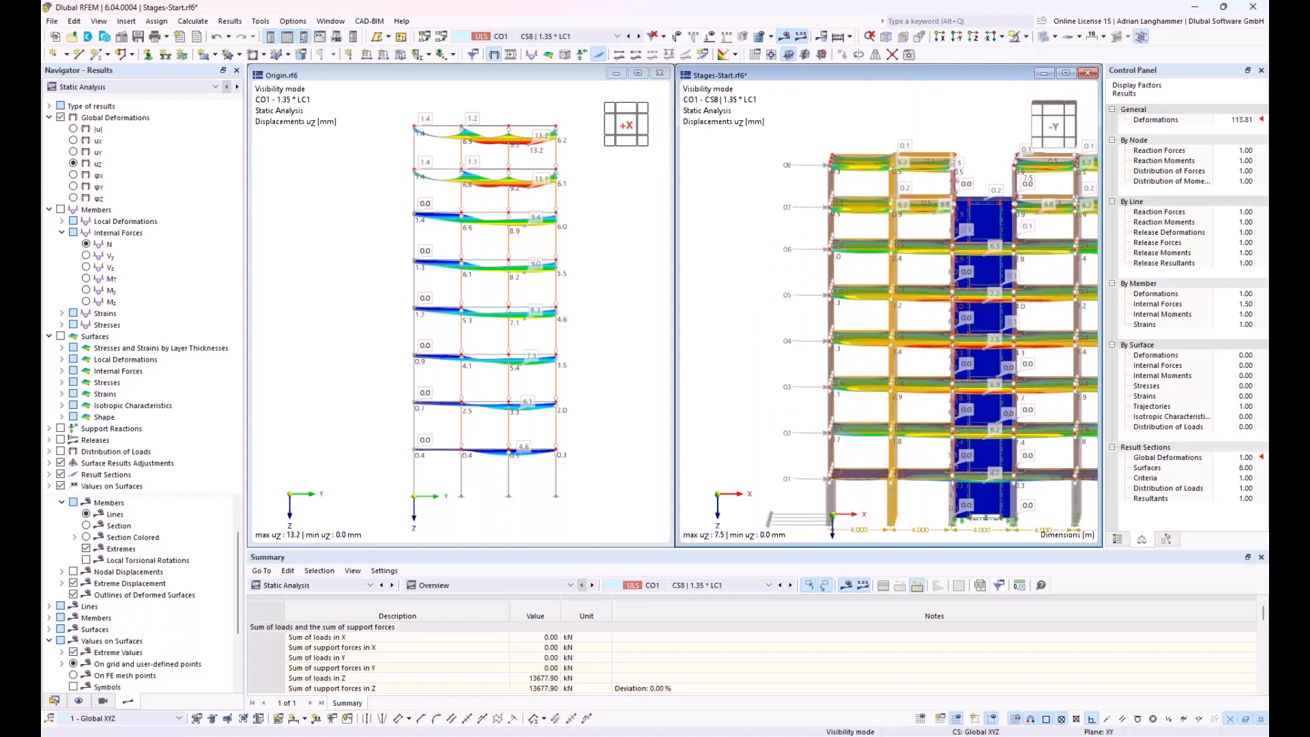
left_click(1038, 136)
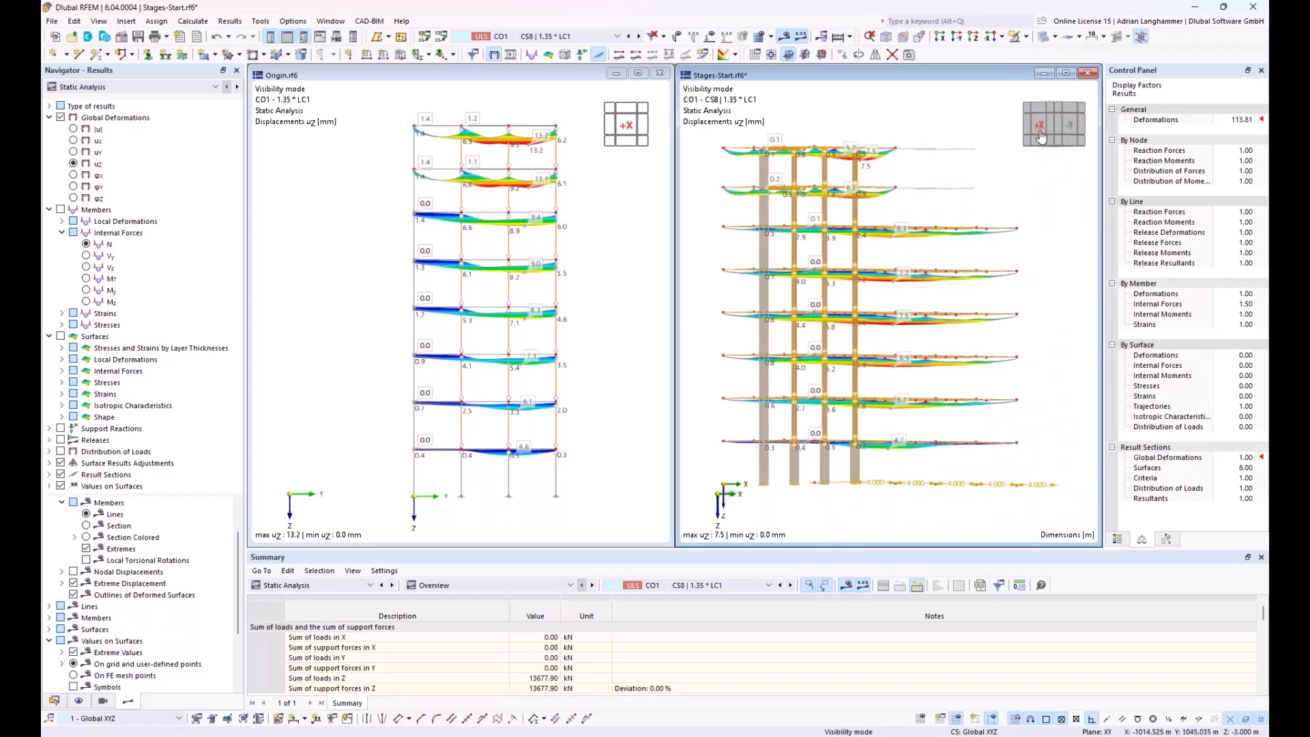
left_click(1040, 131)
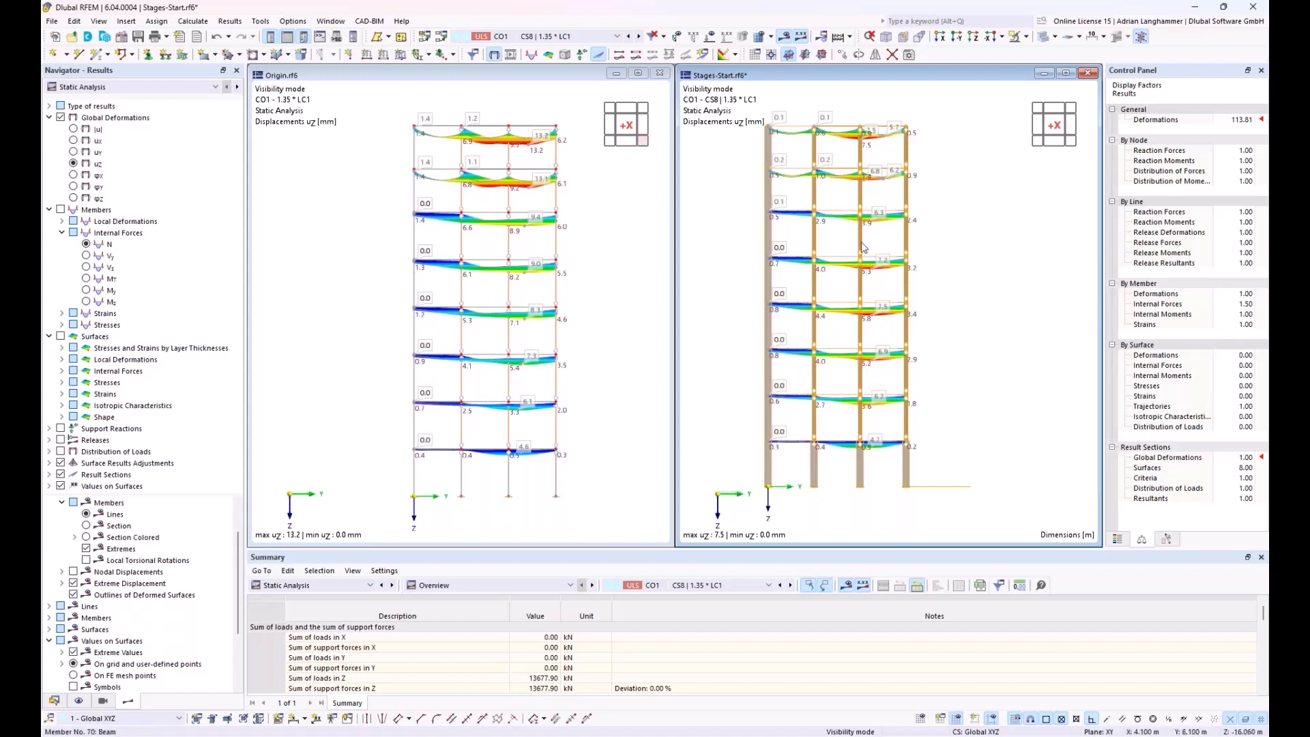
- Compare the CO1 deformations uZ storey by storey between Stages-Start.rf6 and Origin.rf6
scroll(832, 245, "up", 3)
scroll(839, 236, "down", 2)
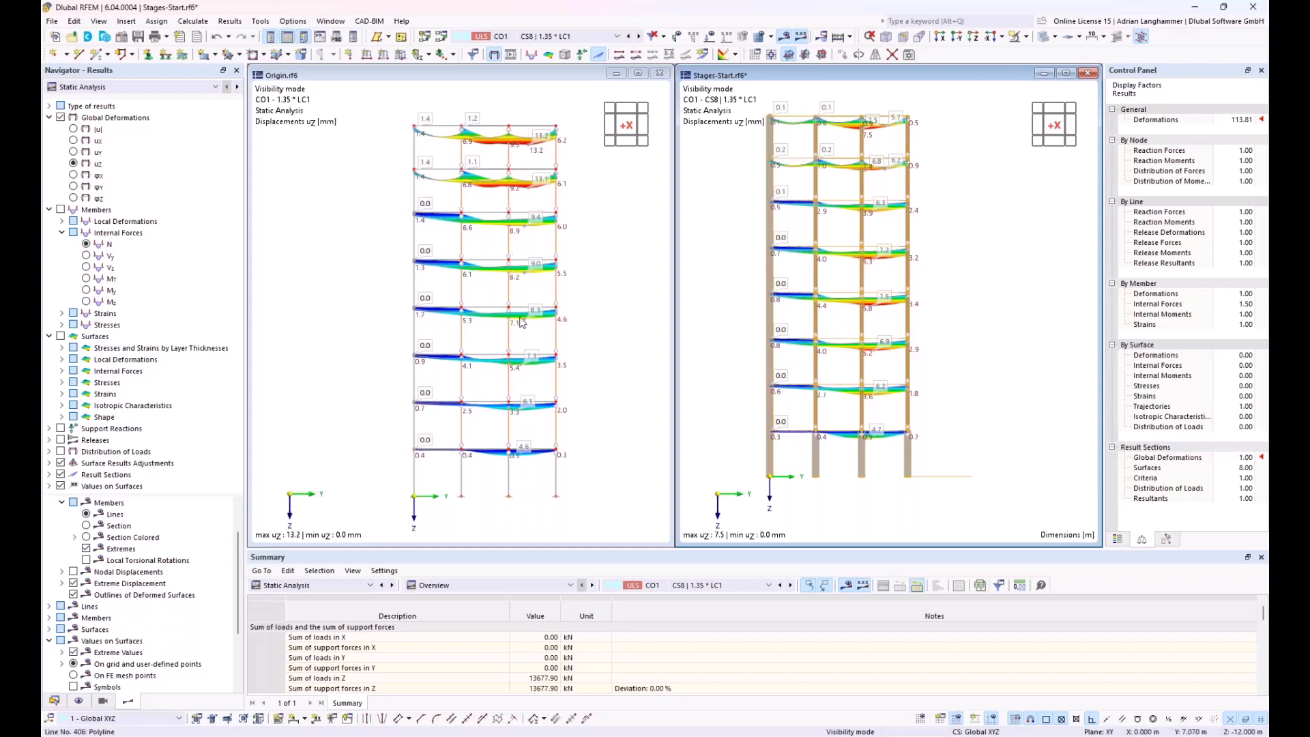
left_click(535, 267)
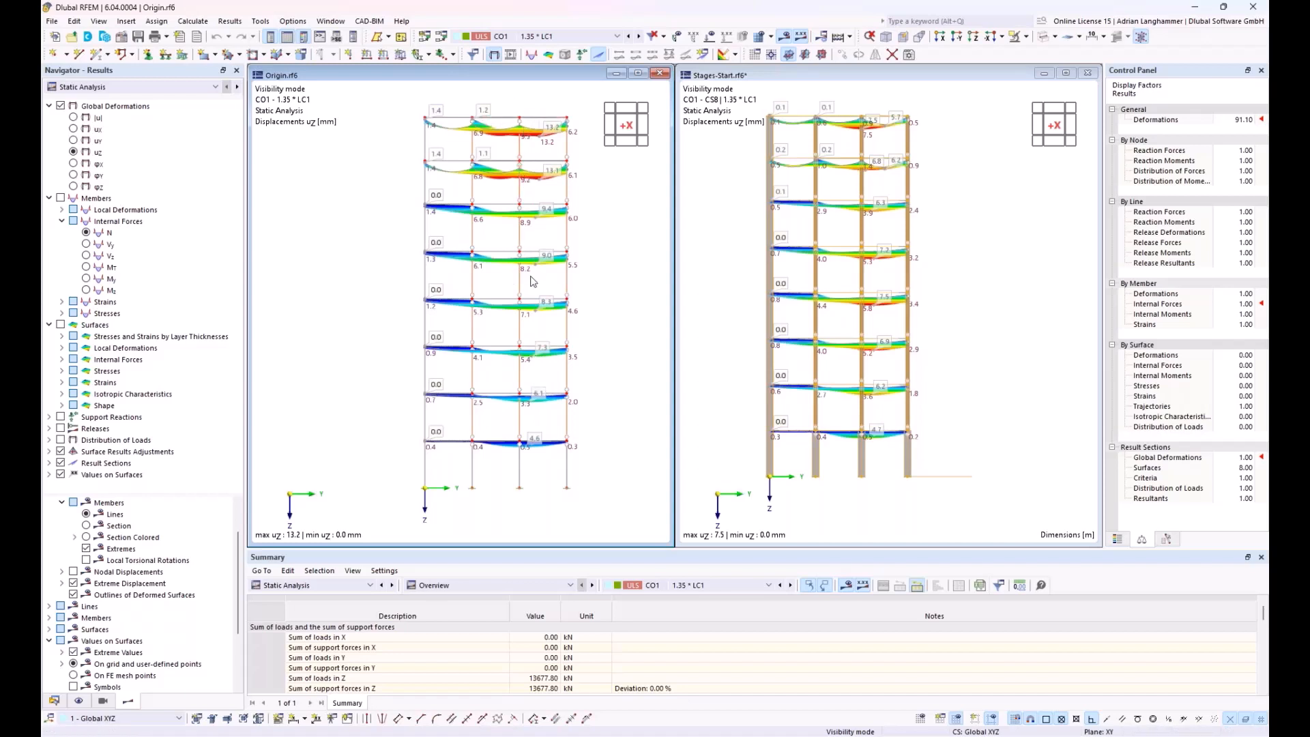
scroll(515, 123, "up", 1)
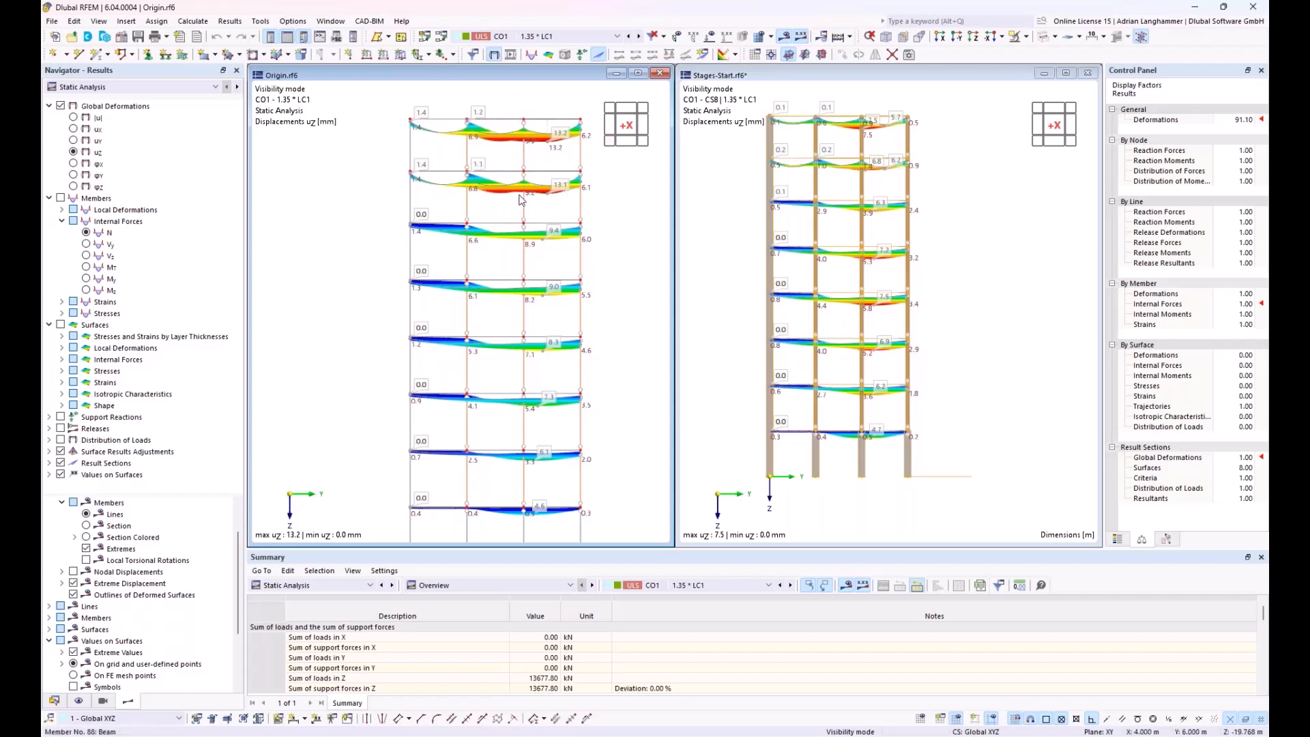
middle_click_drag(471, 258, 444, 225)
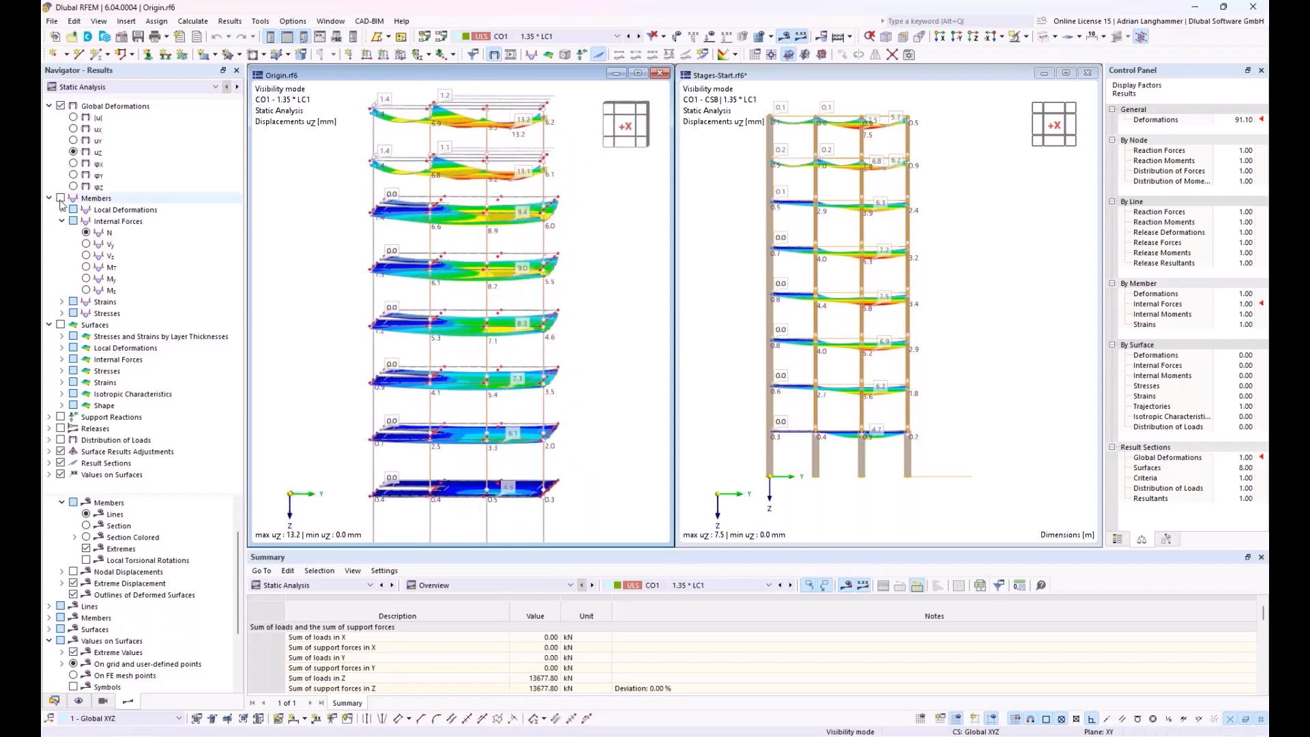
- Display the member axial forces N instead of deformations in both models and isolate the third column line in Stages-Start.rf6
left_click(60, 198)
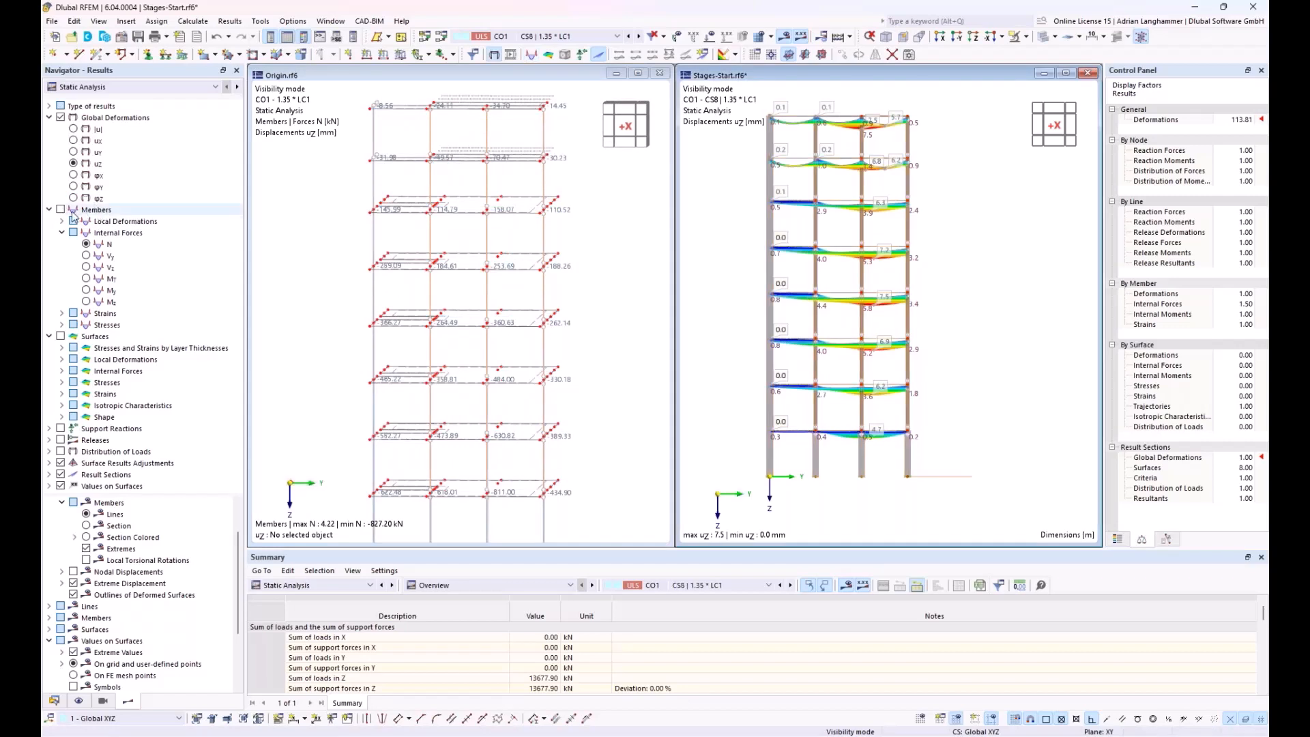
left_click(60, 210)
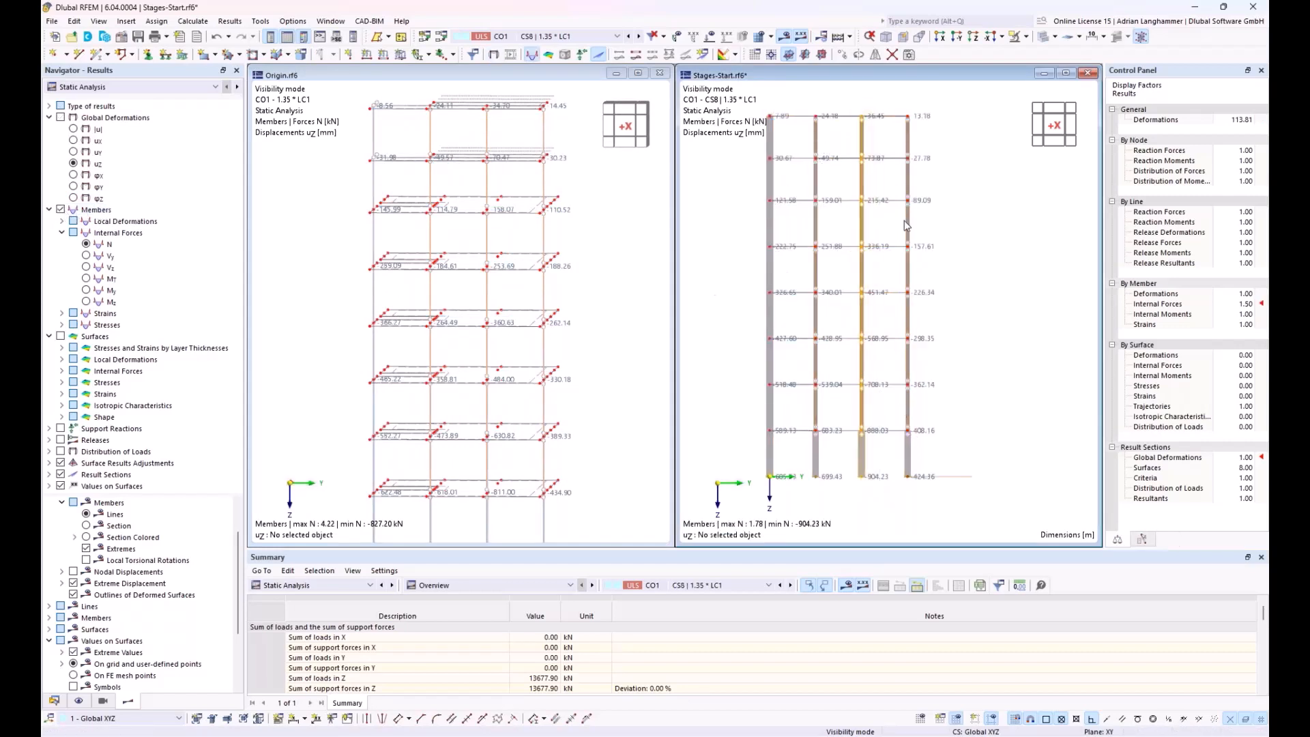
left_click(1026, 36)
left_click(1028, 70)
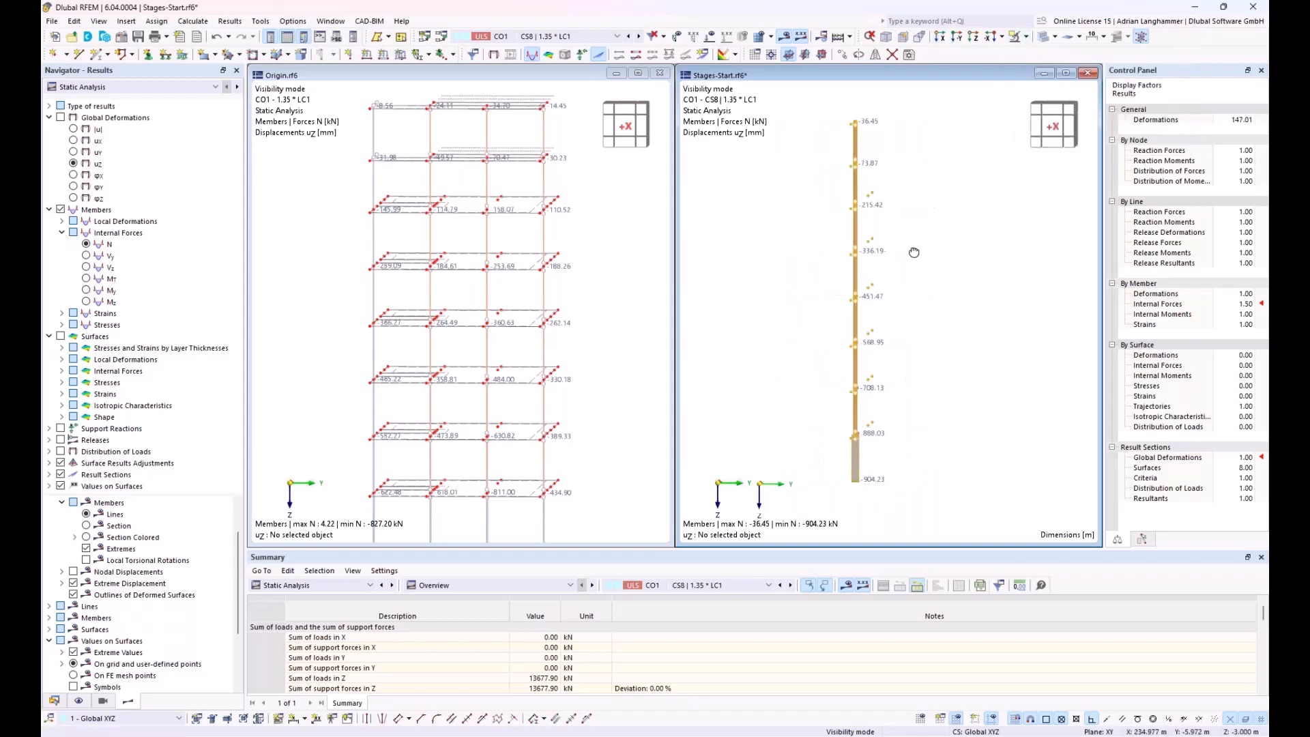
- Isolate the matching third column line in Origin.rf6 and rotate it so the axial force diagram can be read
left_click(646, 217)
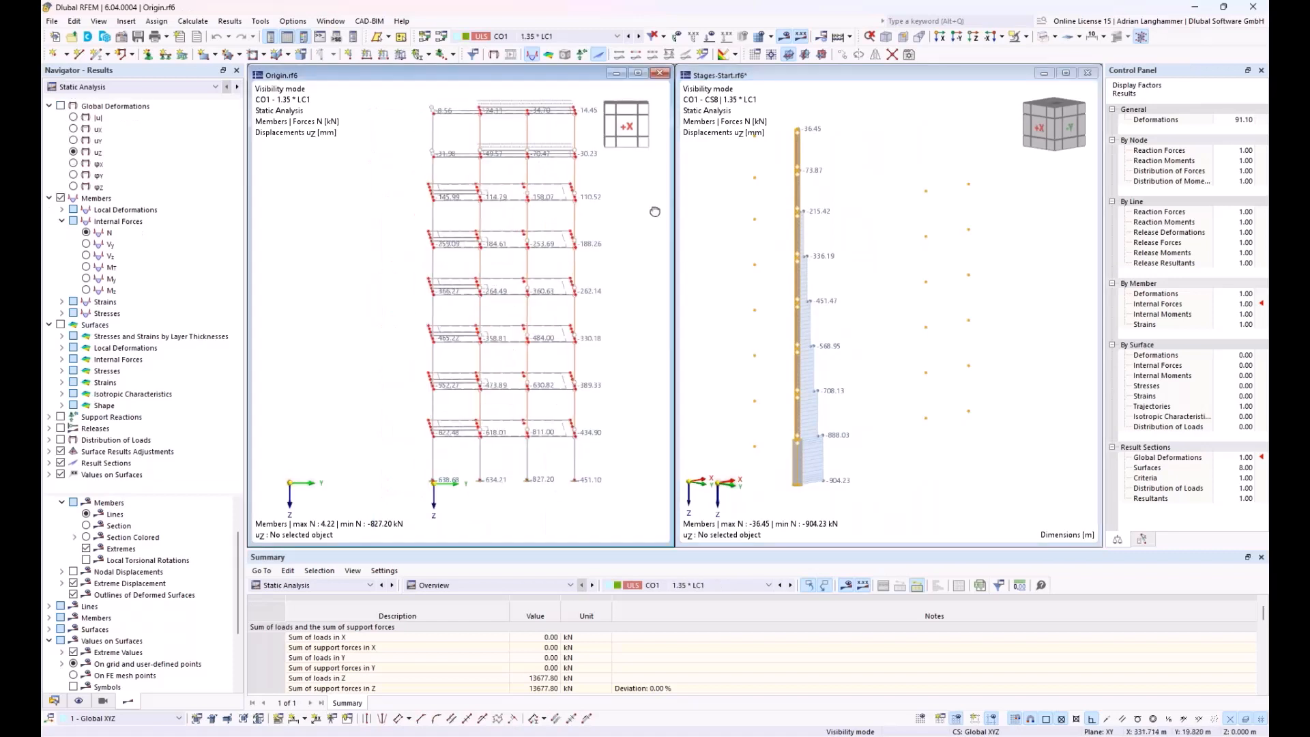
left_click(517, 298)
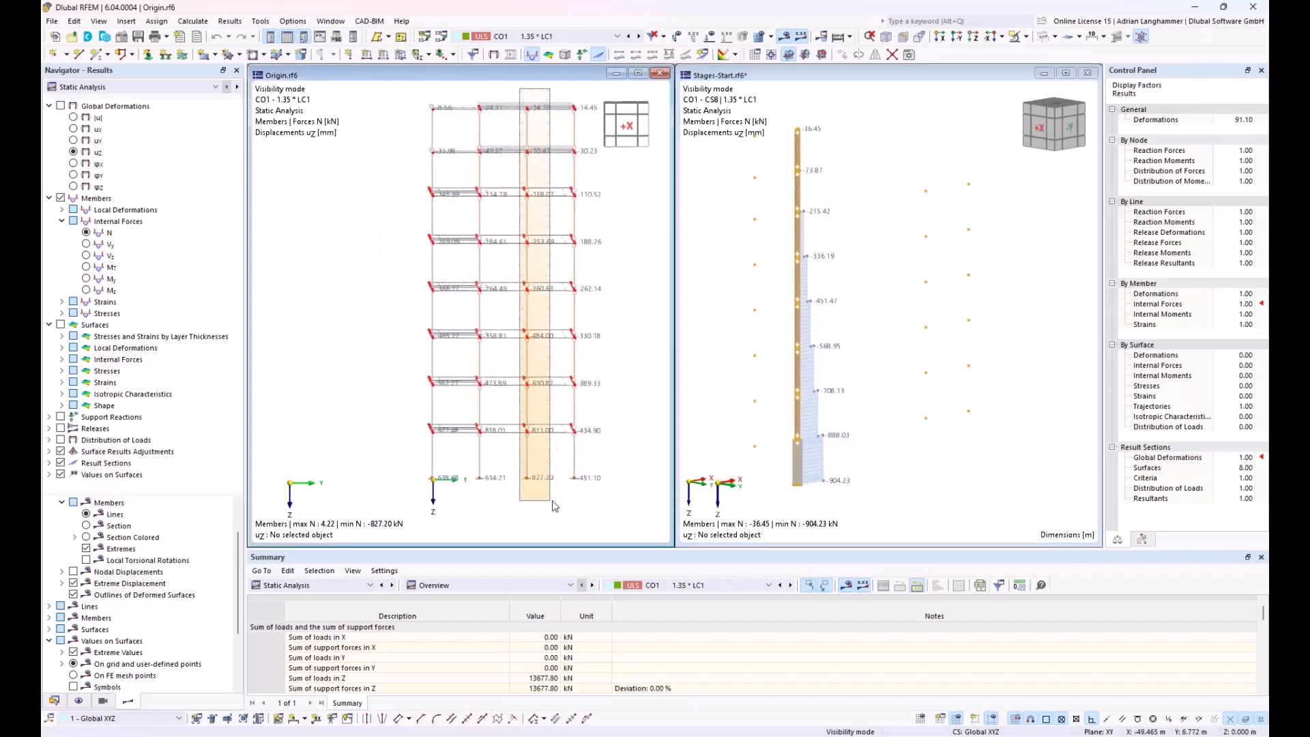
left_click(1001, 38)
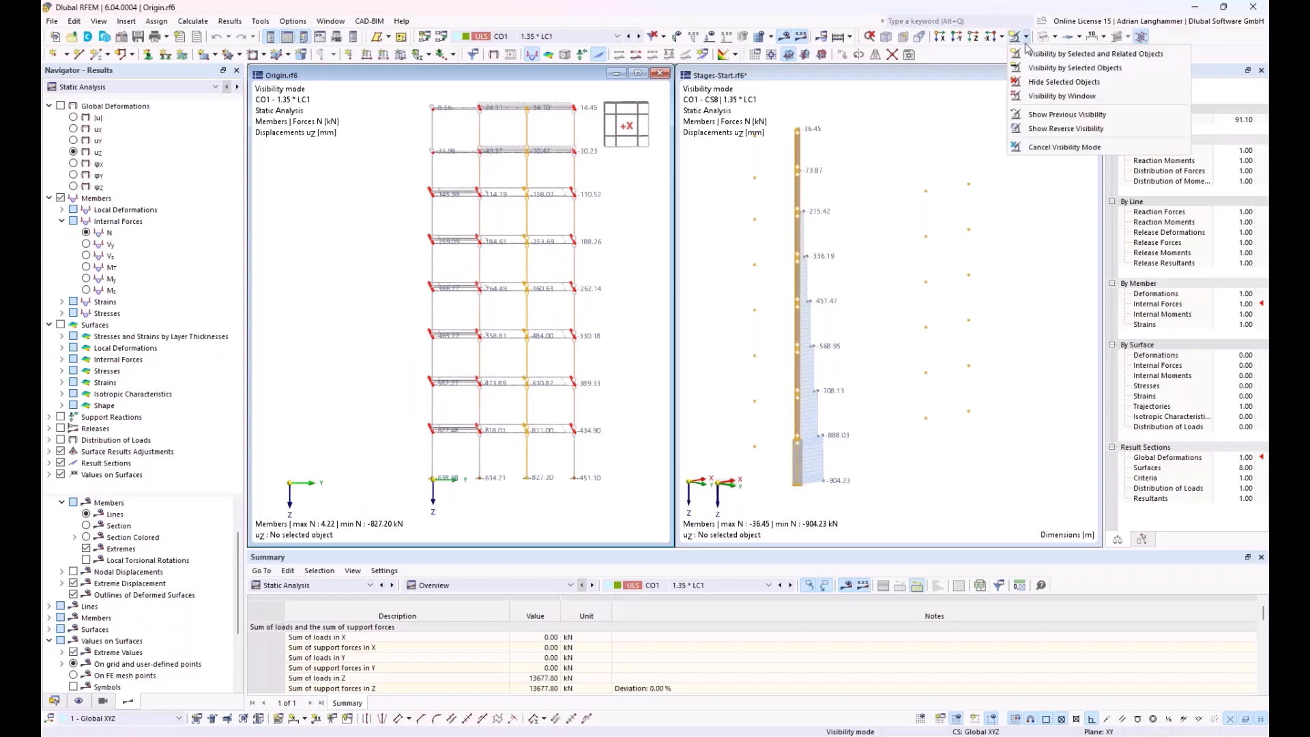
left_click(1050, 68)
middle_click_drag(641, 337, 505, 367, "ctrl")
- Compare the axial forces N along the isolated column, from the top storey to the base, in both models
left_click(869, 370)
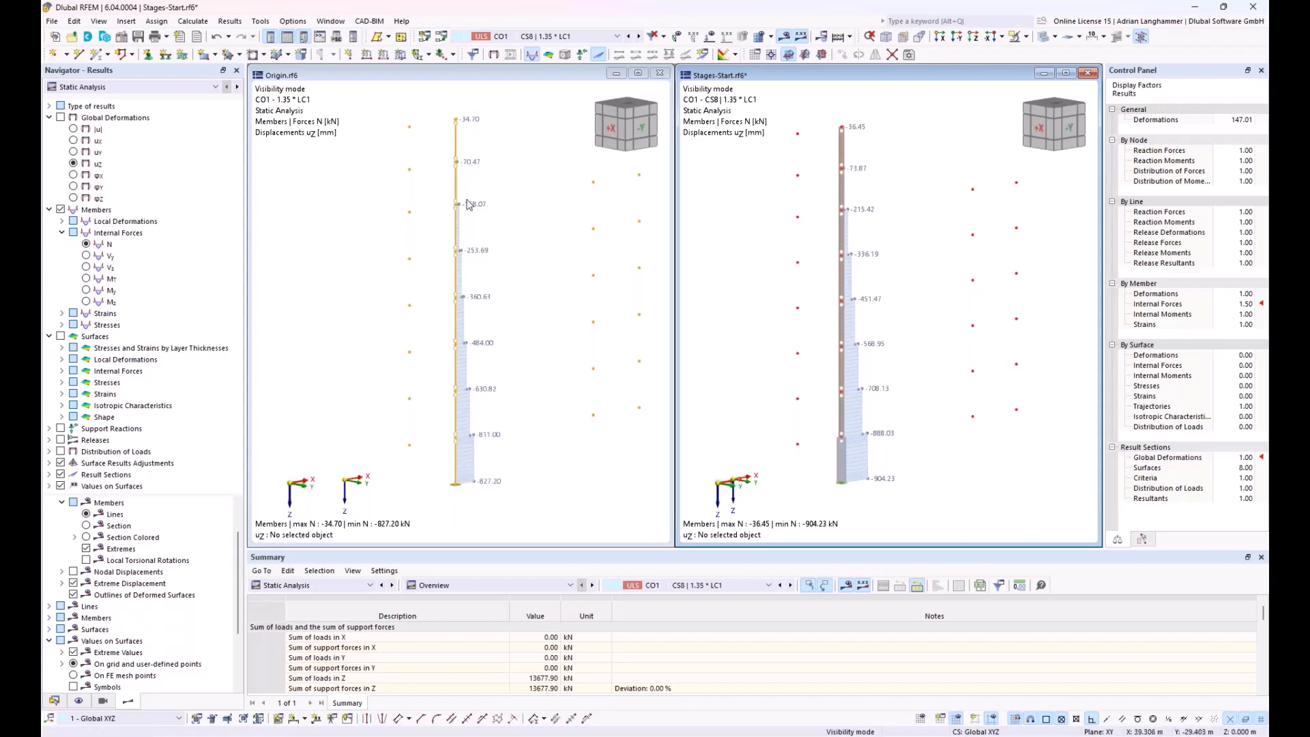
mouse_move(458, 124)
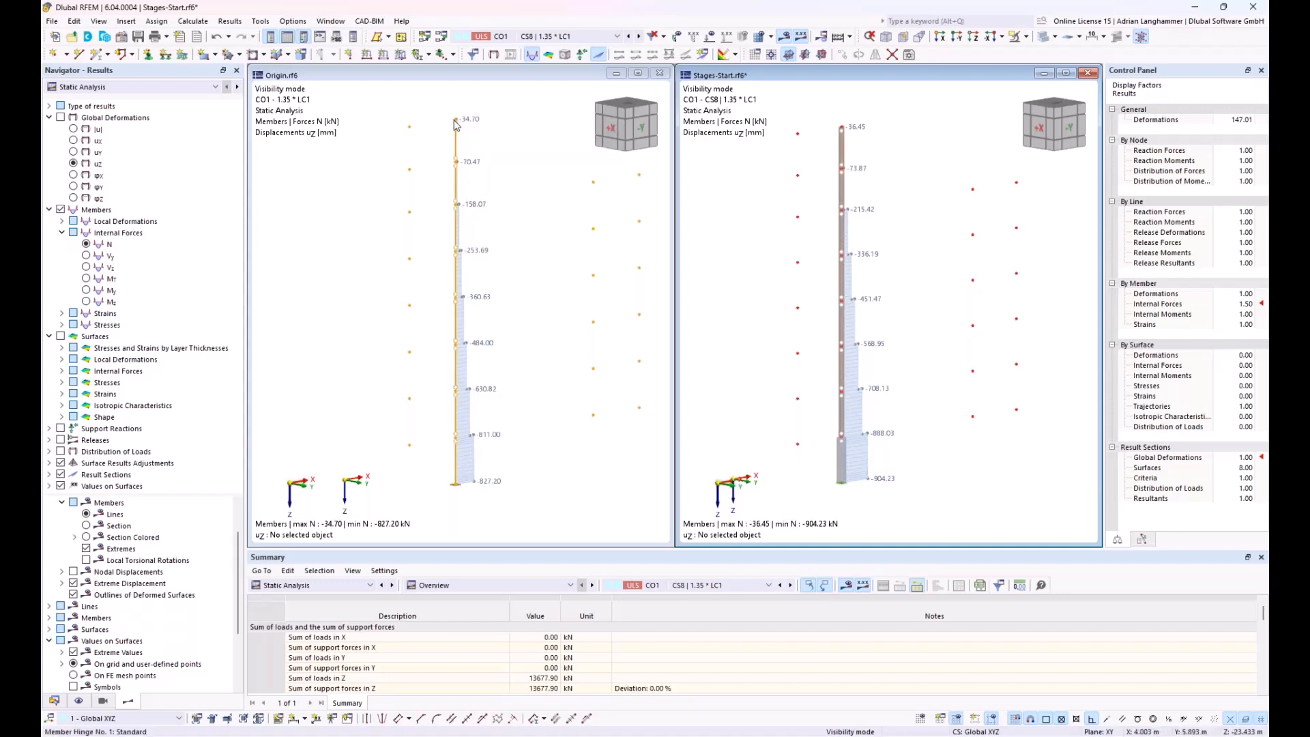
mouse_move(459, 193)
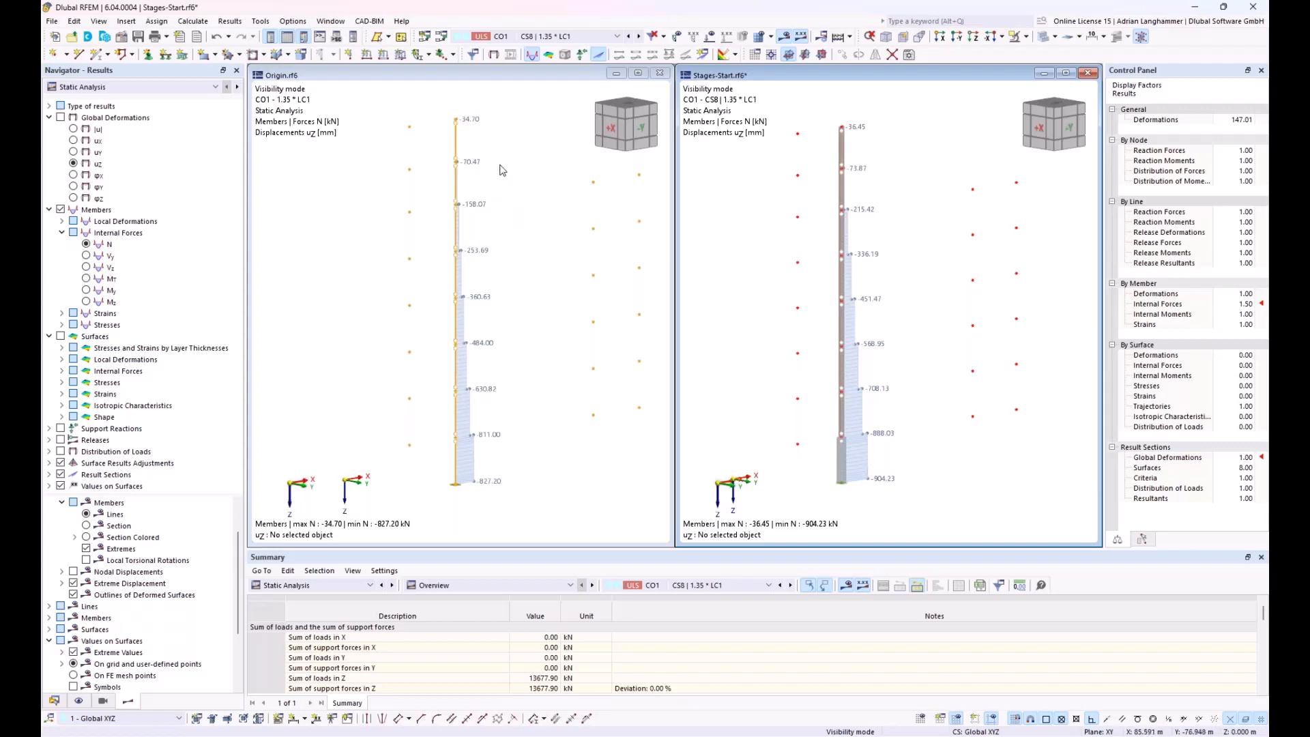
left_click(379, 182)
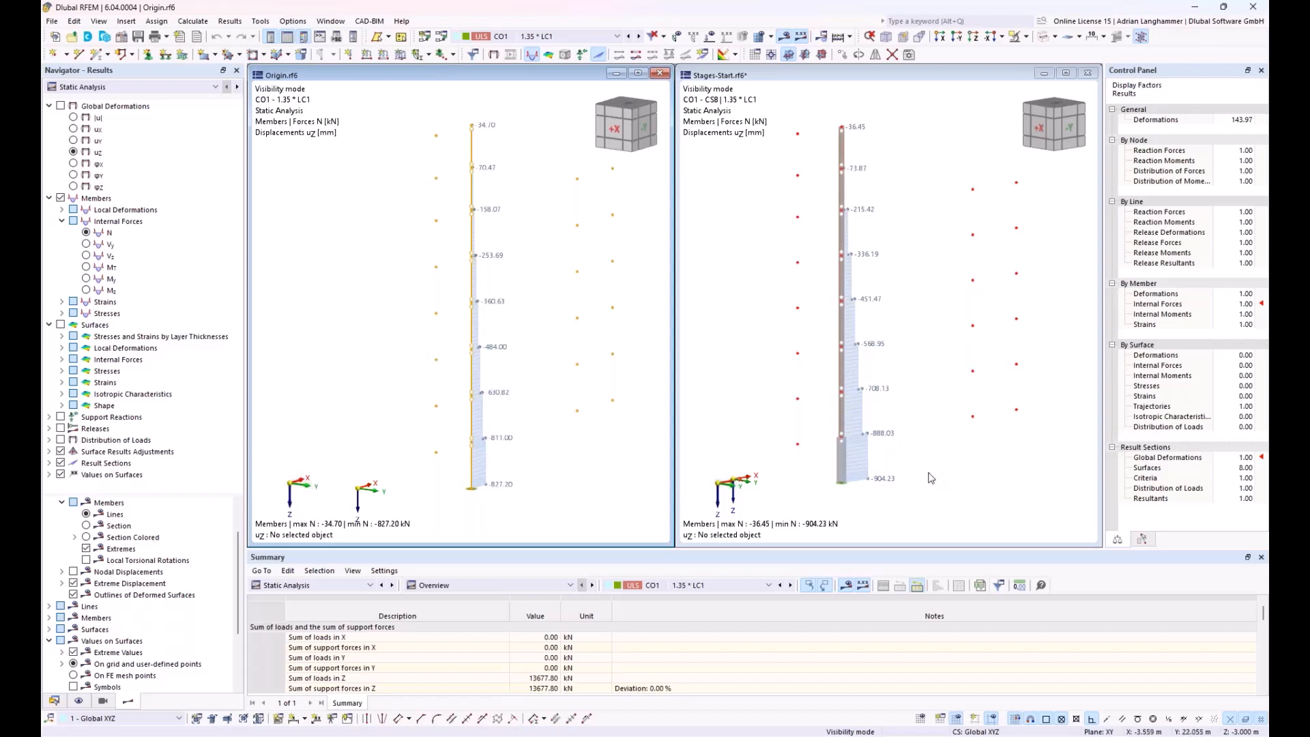
left_click(930, 417)
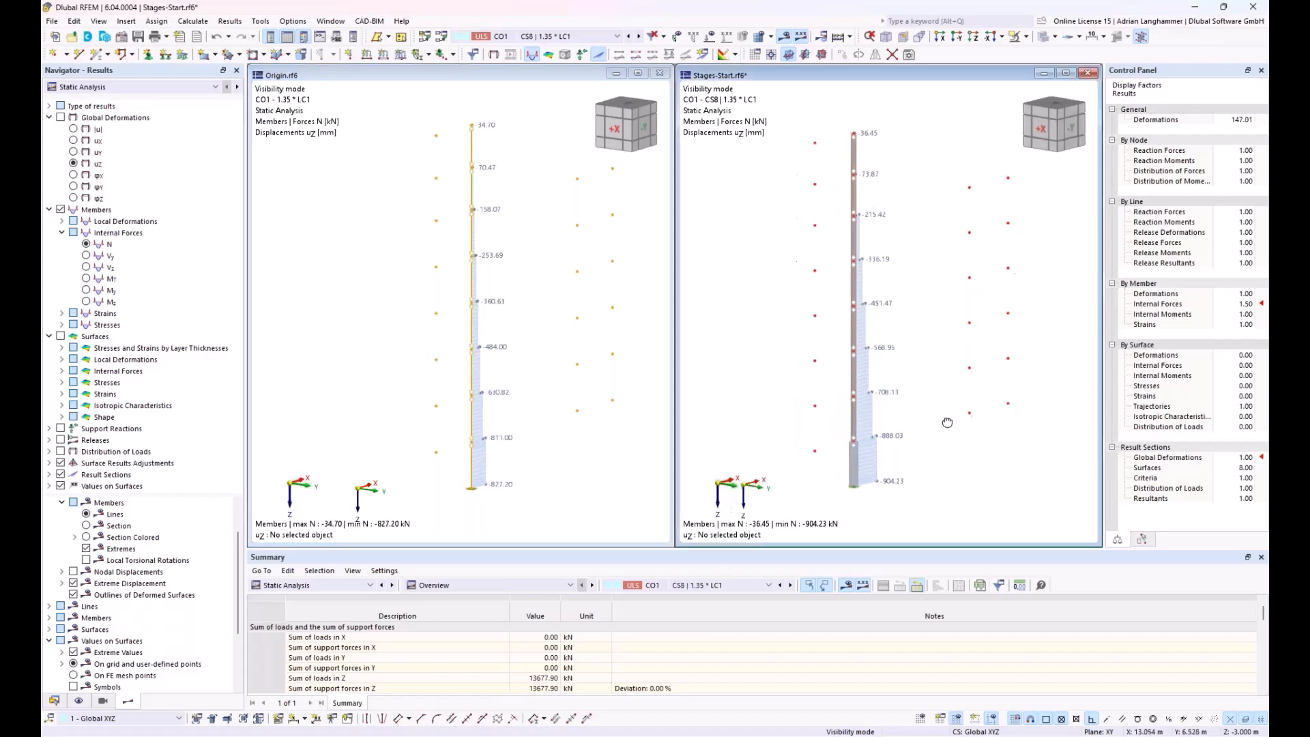
middle_click_drag(948, 423, 970, 399)
scroll(968, 402, "up", 2)
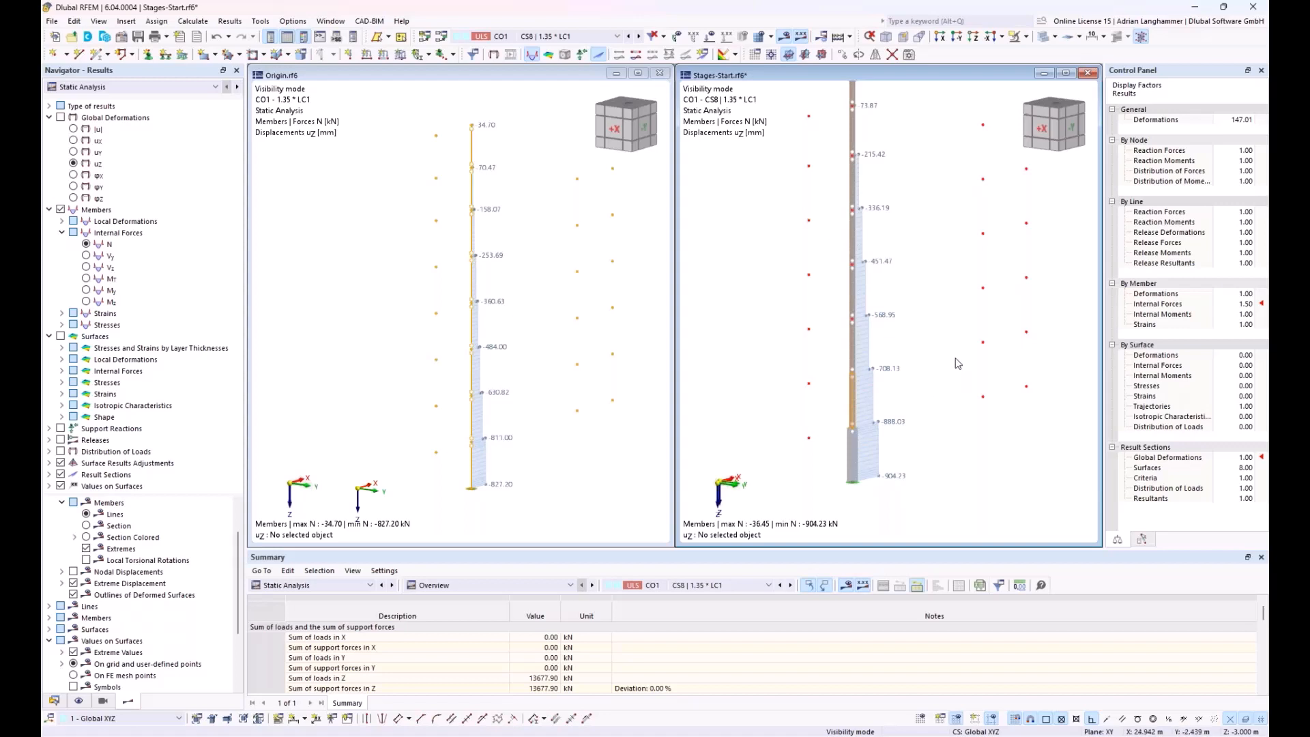
- Centre and rotate the isolated column in Stages-Start.rf6 to compare its full axial force diagram with Origin.rf6
middle_click_drag(937, 382, 794, 336)
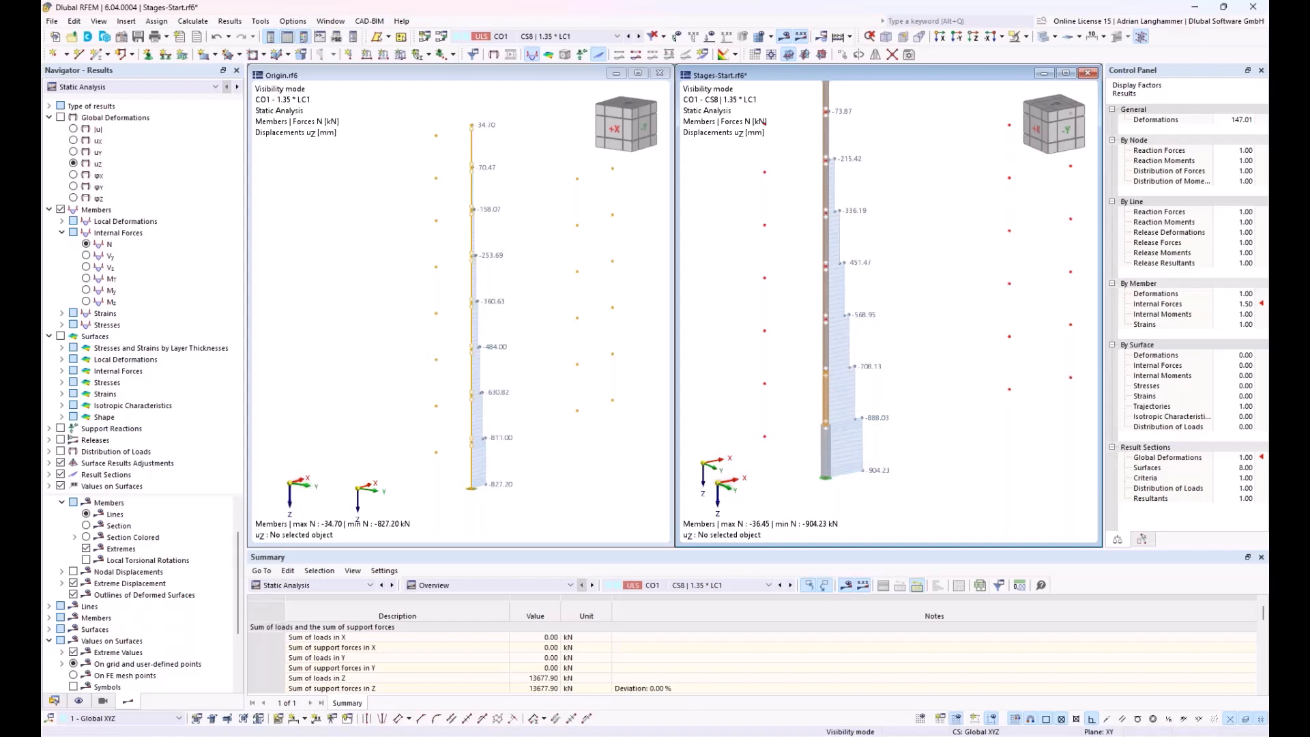
scroll(926, 366, "down", 1)
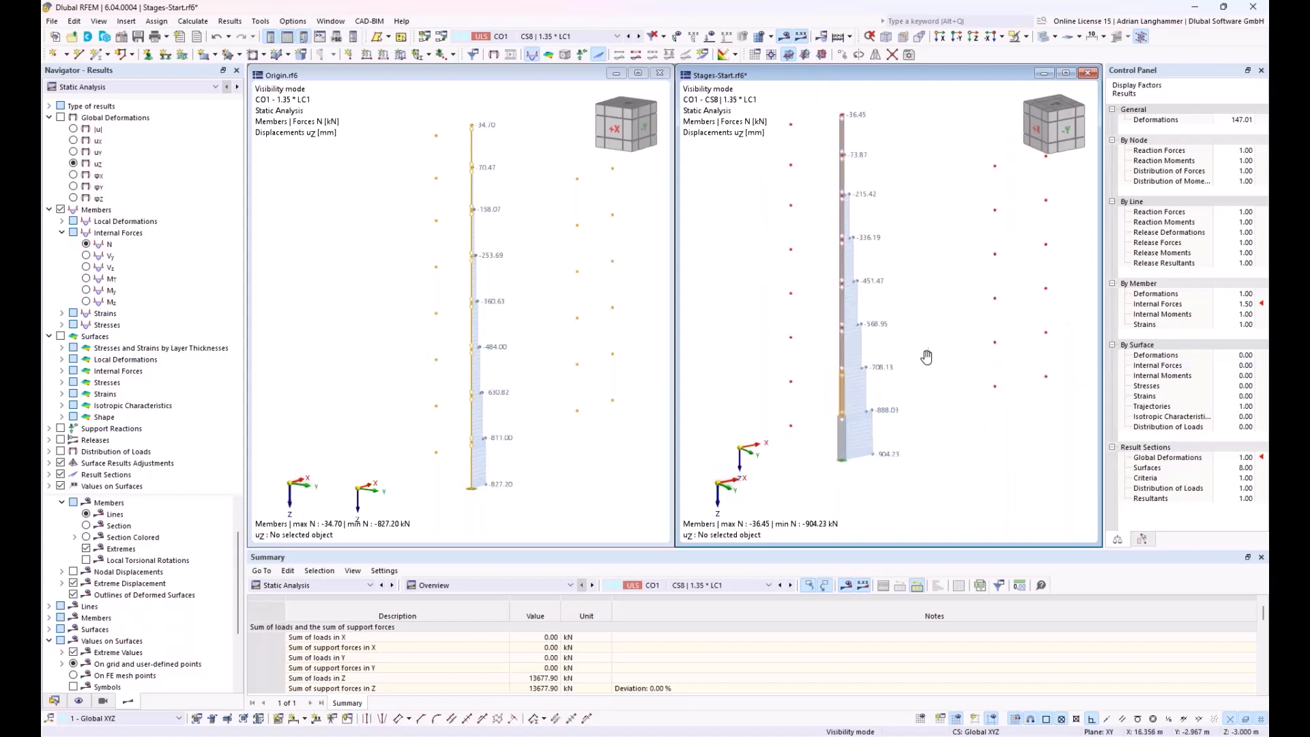
middle_click_drag(926, 357, 946, 376)
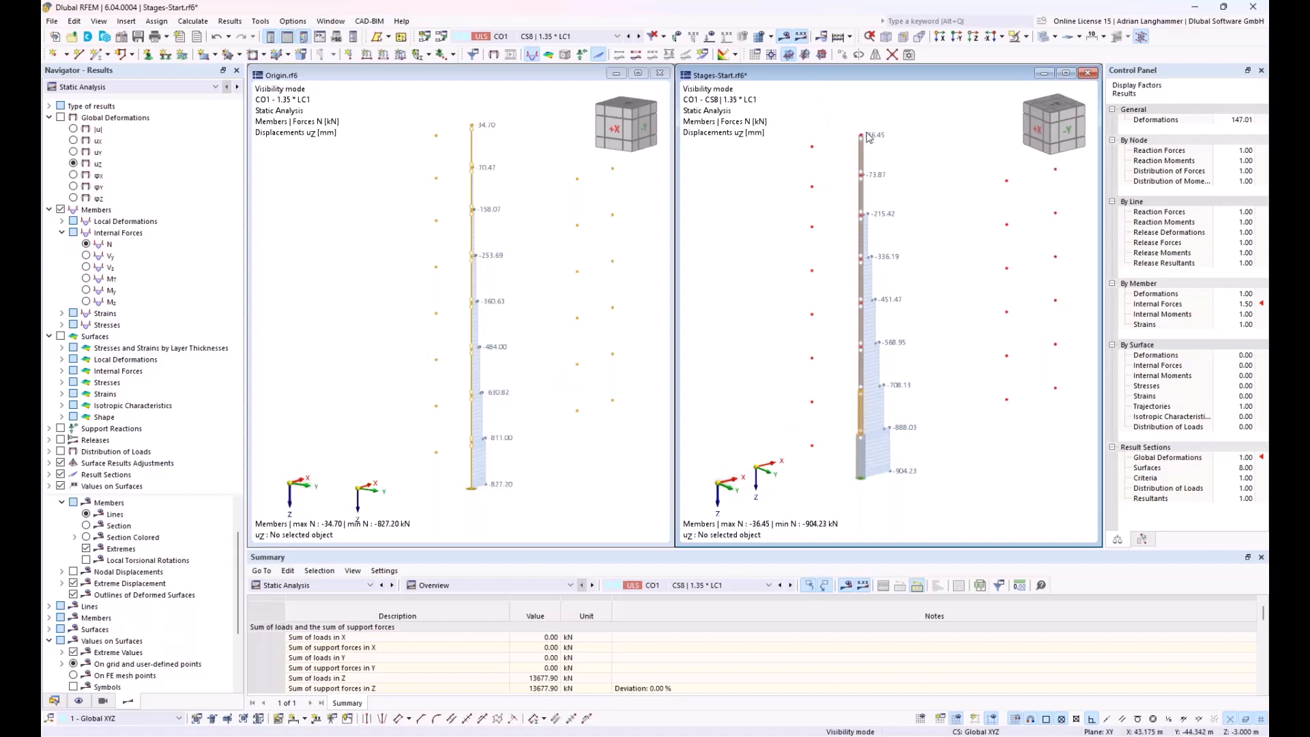
left_click(591, 401)
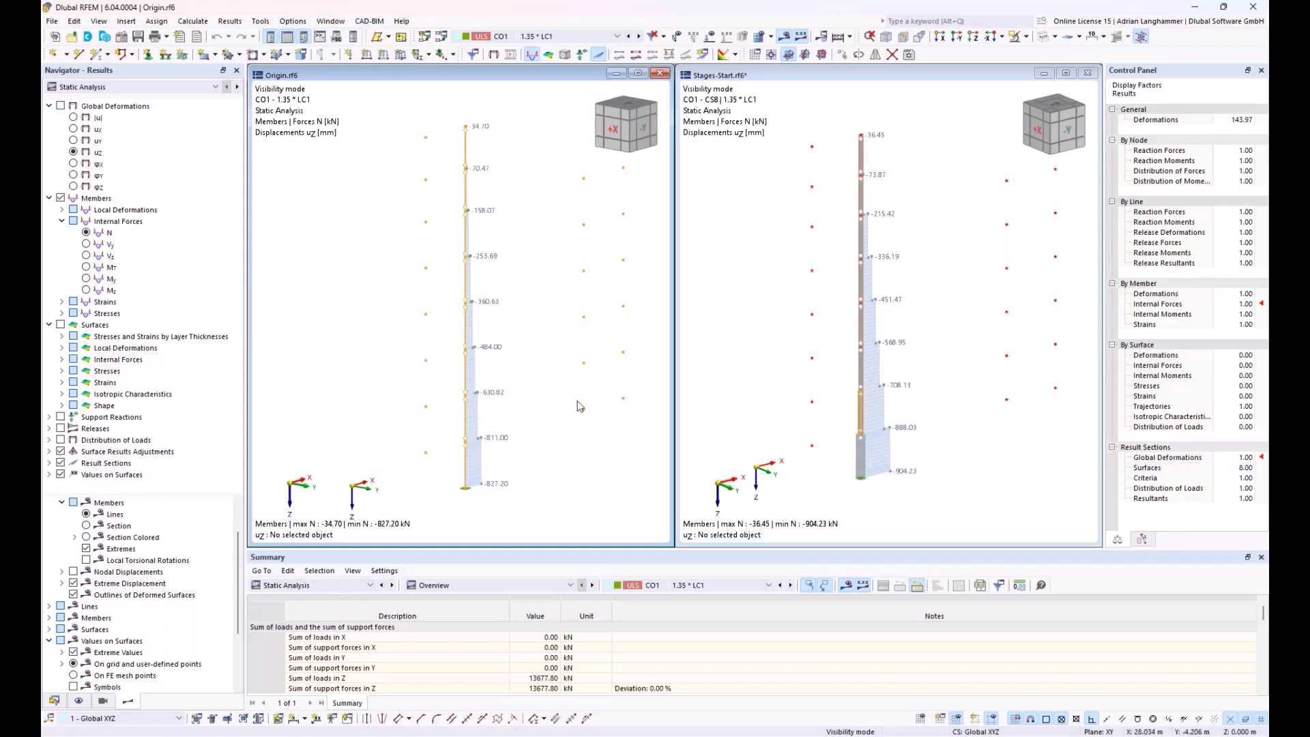
- Switch to the RFEM window with Stages-Main-Example.rf6 and Origin-B.rf6 and compare the concrete slab deformations uZ from the front and obliquely
mouse_move(326, 735)
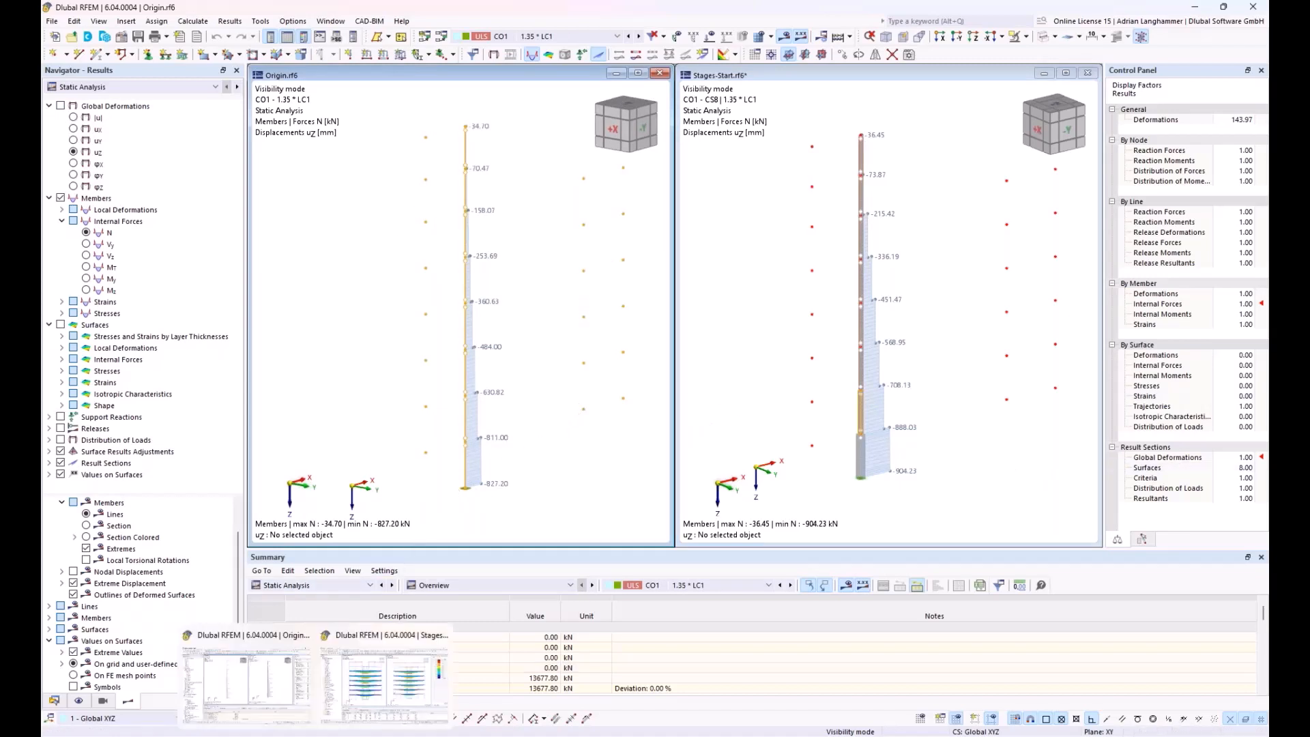
left_click(379, 684)
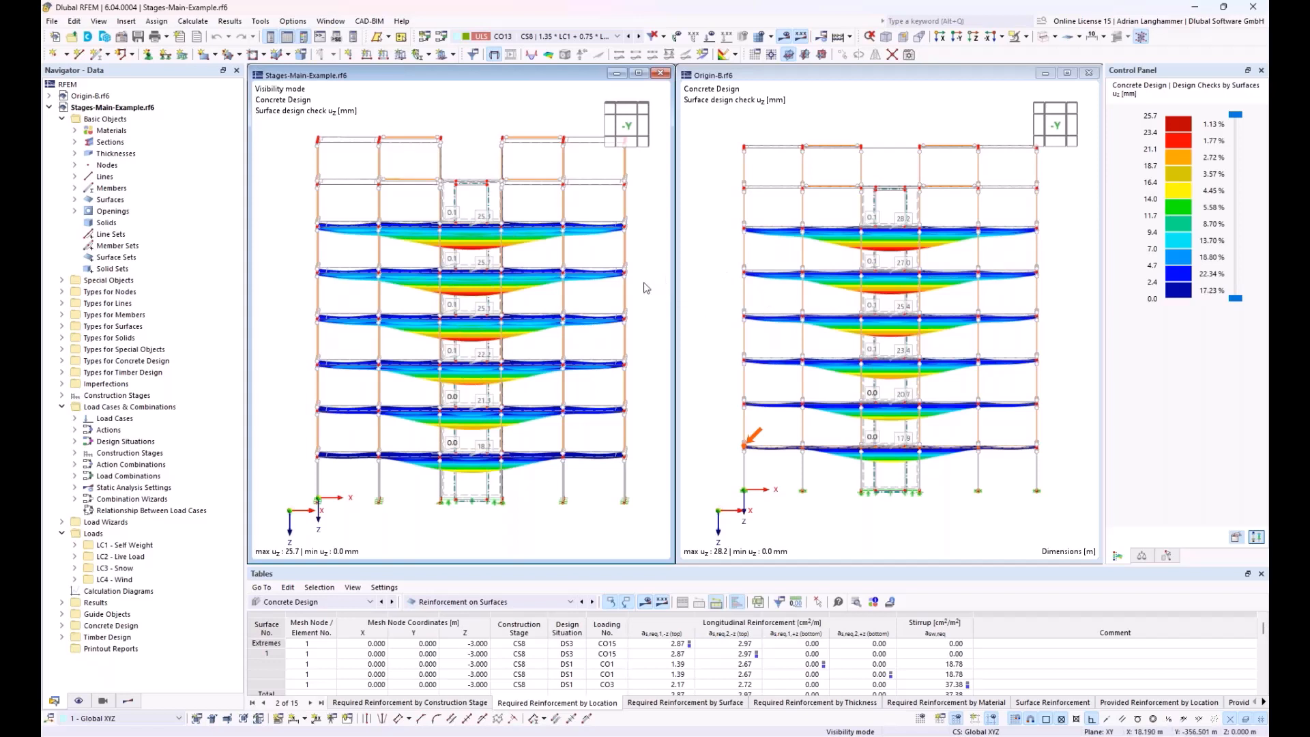
left_click(717, 296)
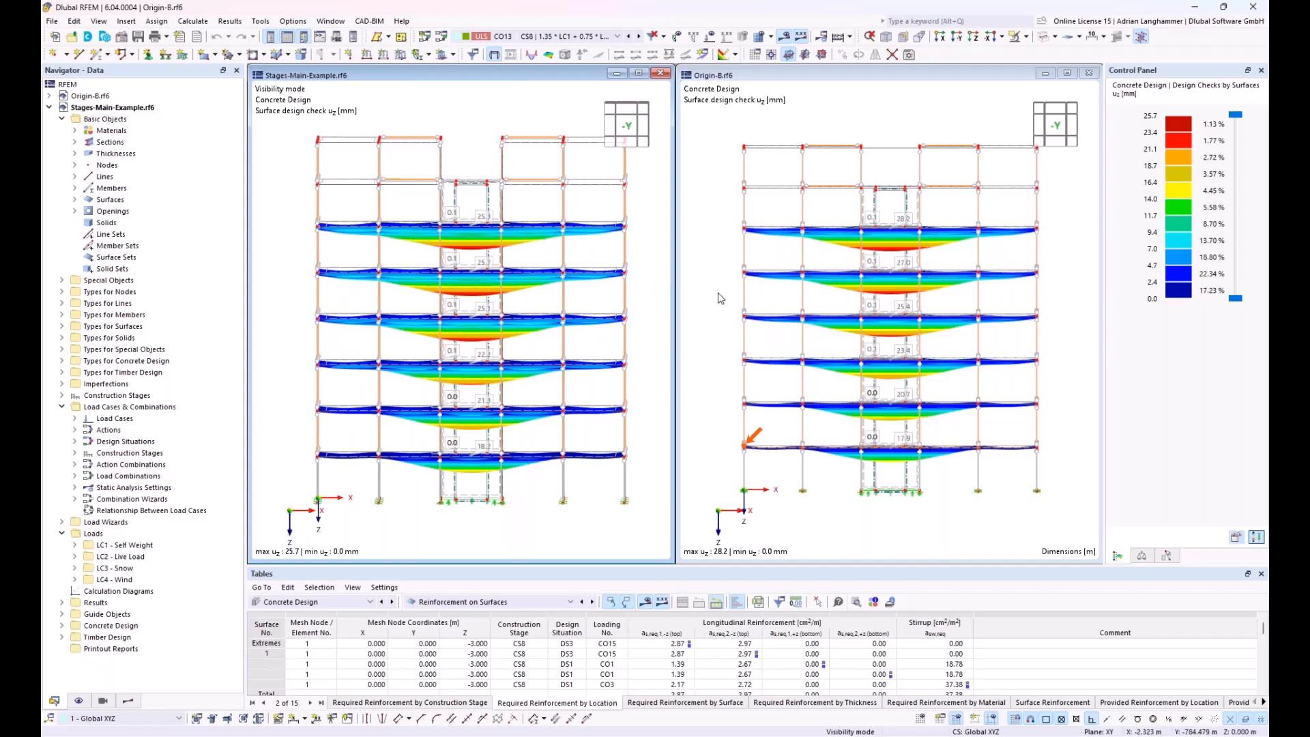
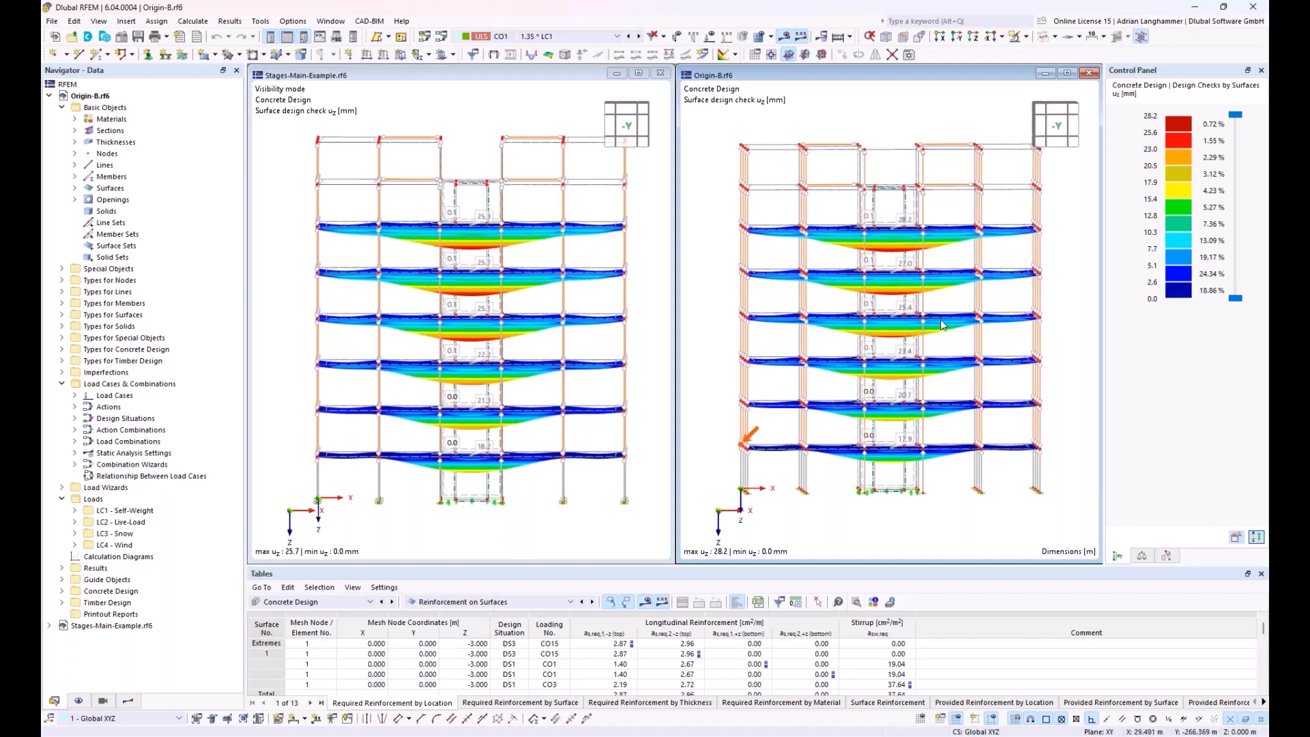
middle_click_drag(850, 322, 839, 324, "ctrl")
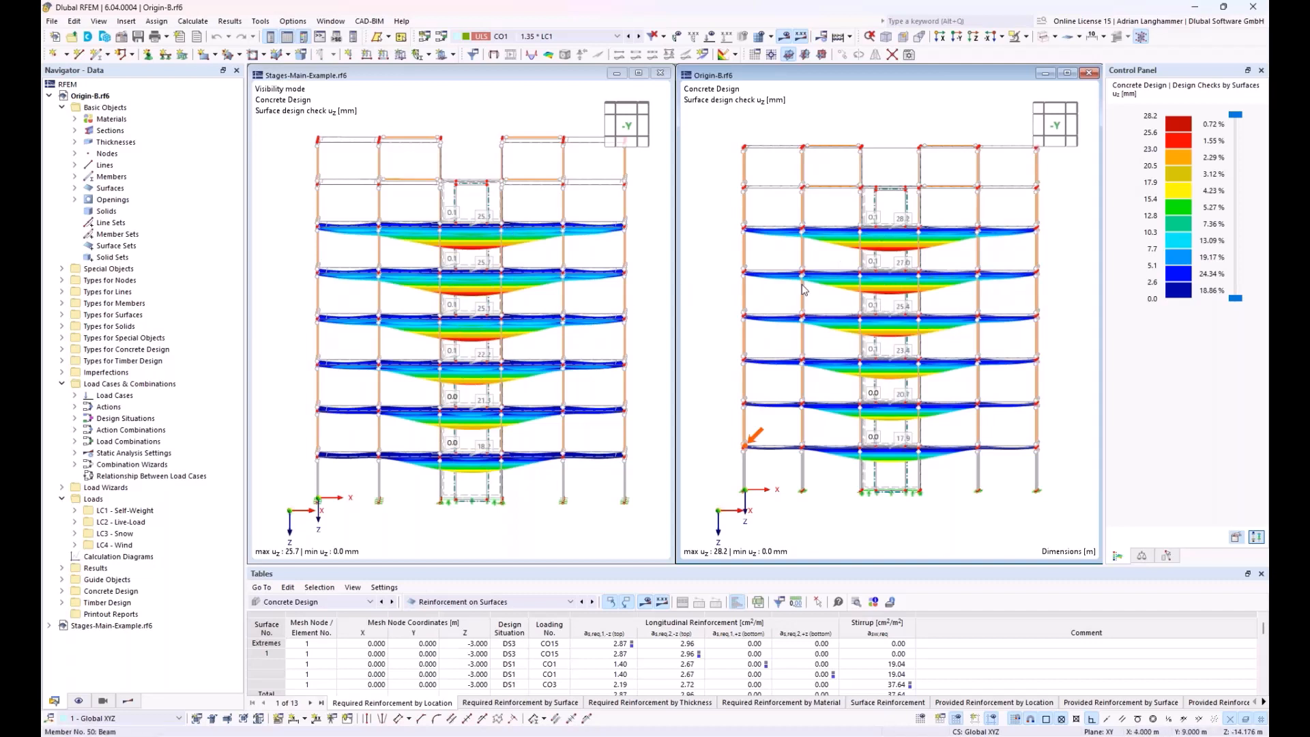
left_click(370, 75)
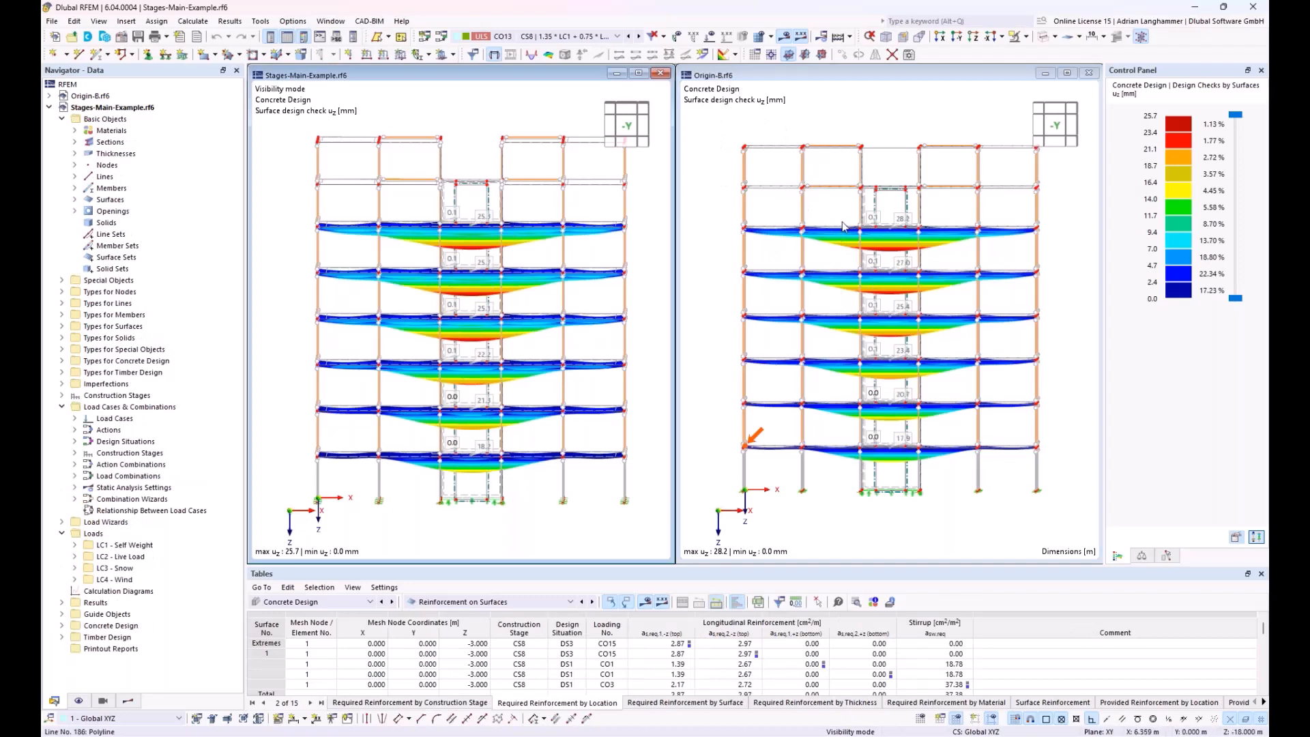
scroll(817, 268, "up", 2)
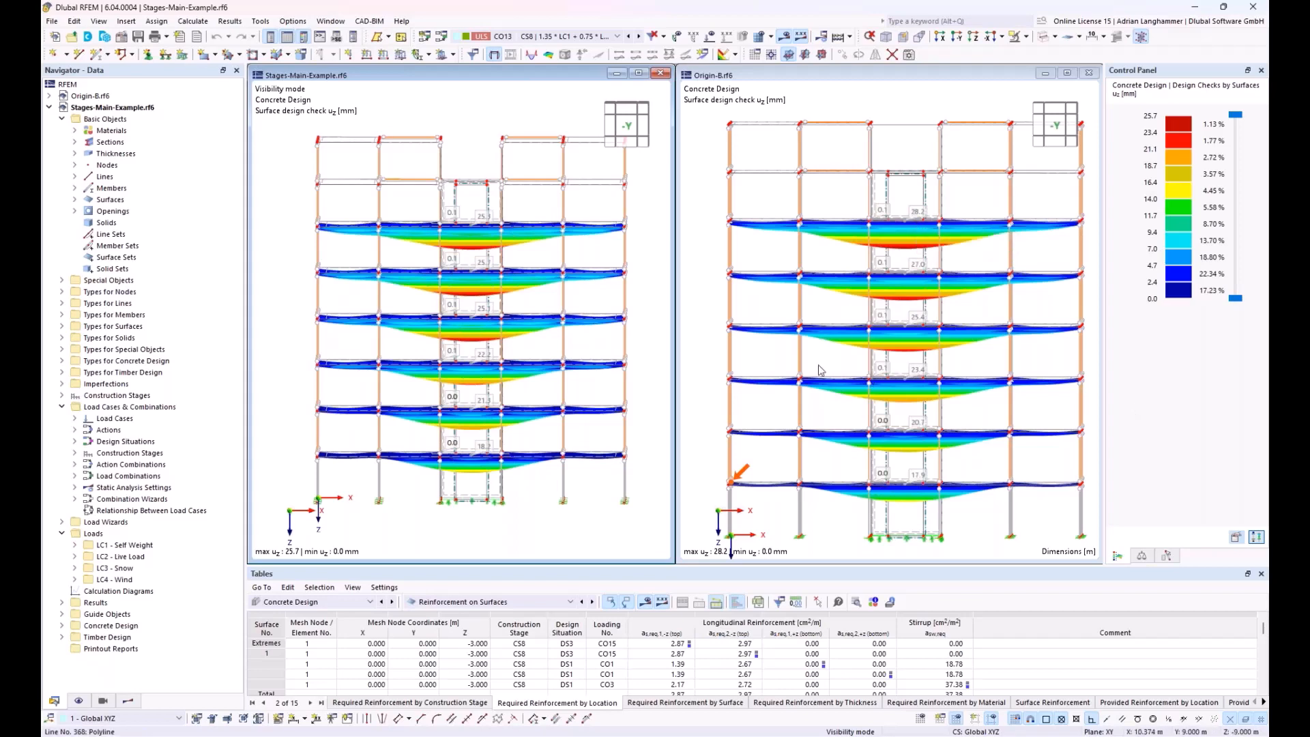
middle_click_drag(436, 293, 464, 299, "ctrl")
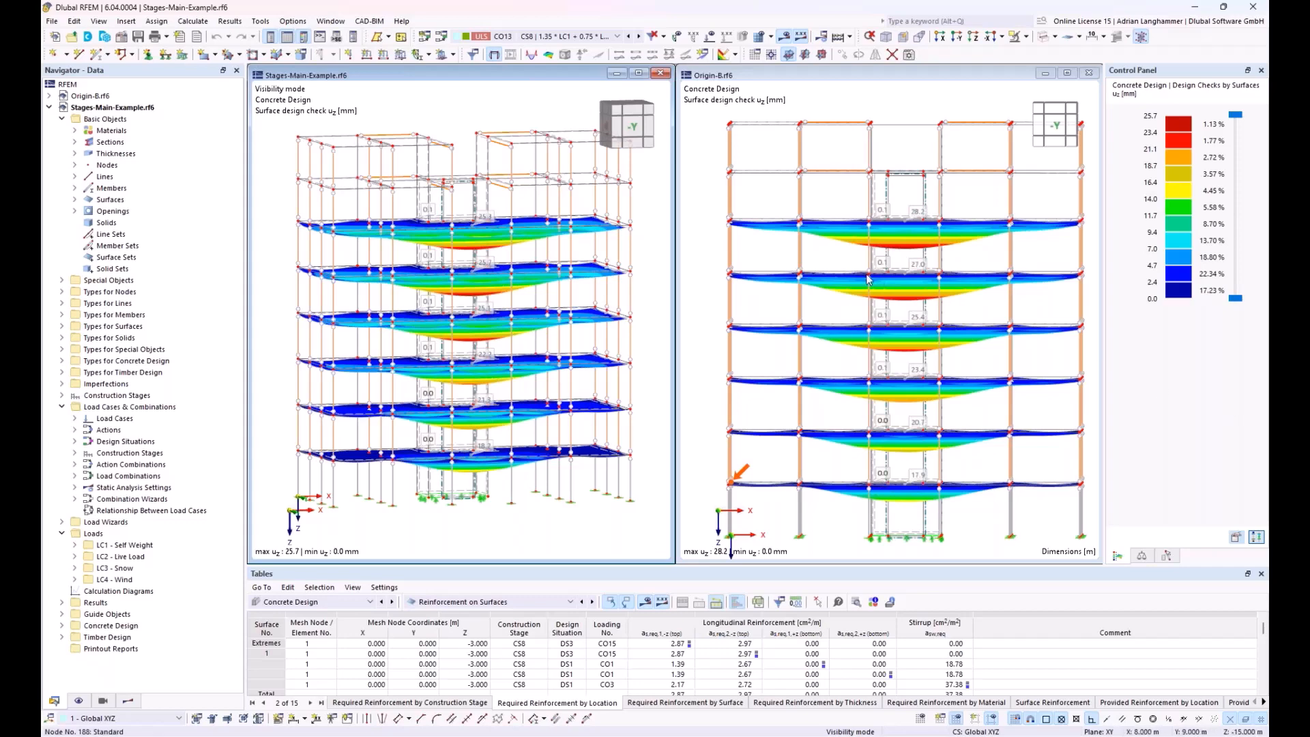
left_click(795, 259)
middle_click_drag(798, 263, 840, 257)
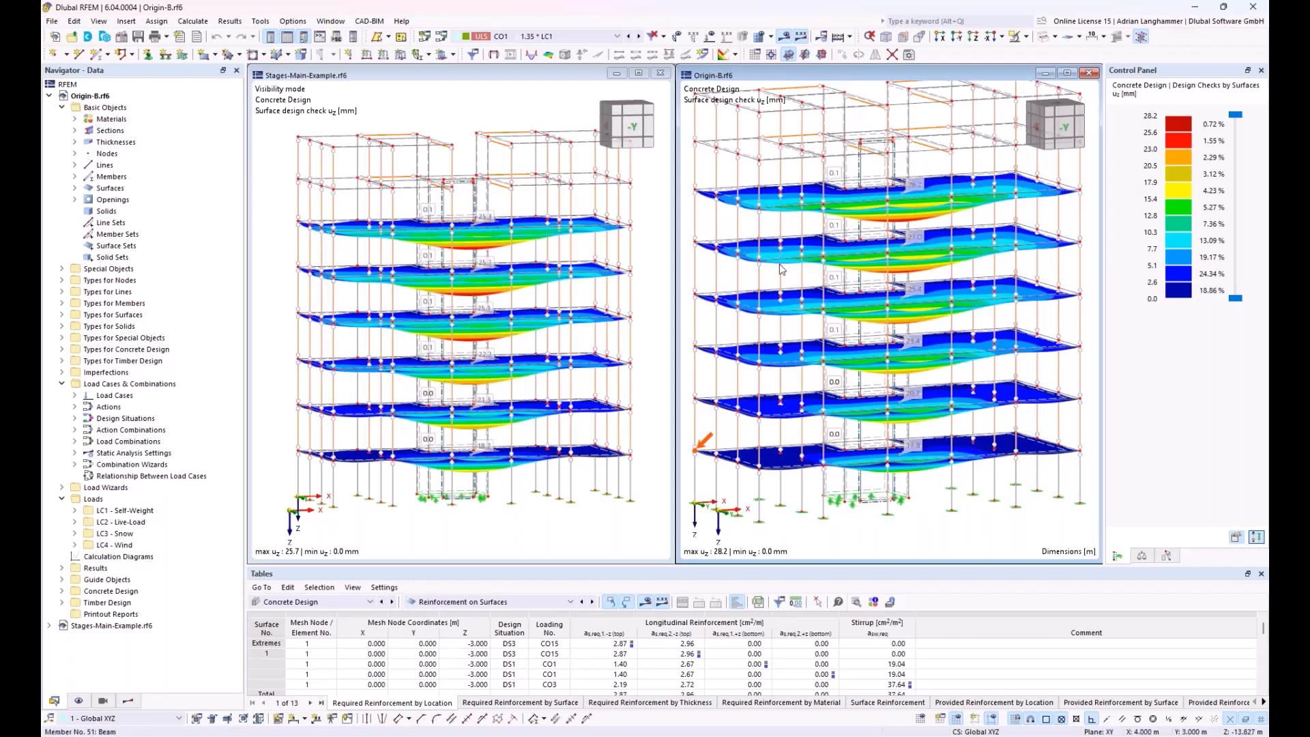
- Switch back to the RFEM window with the timber models and bring up the steel frame model Stages-Stages-Effective-Length-Start.rf6
mouse_move(316, 736)
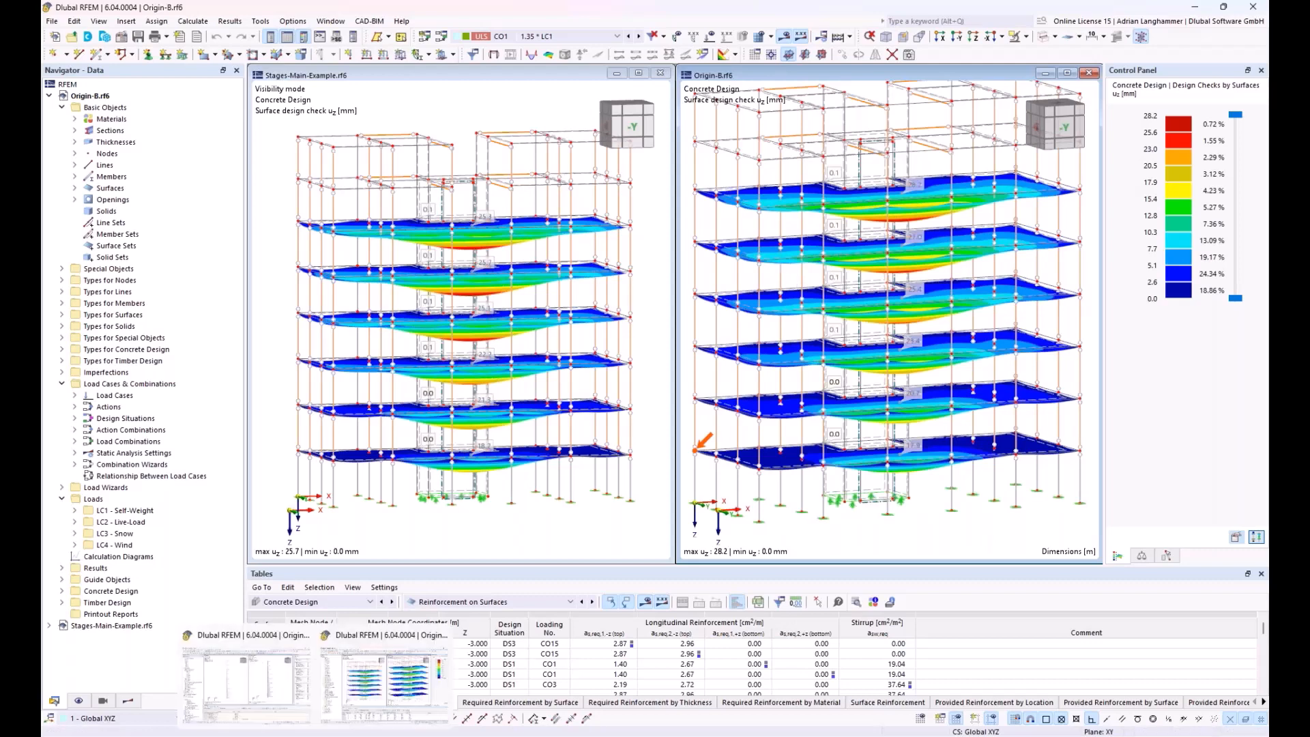
left_click(262, 686)
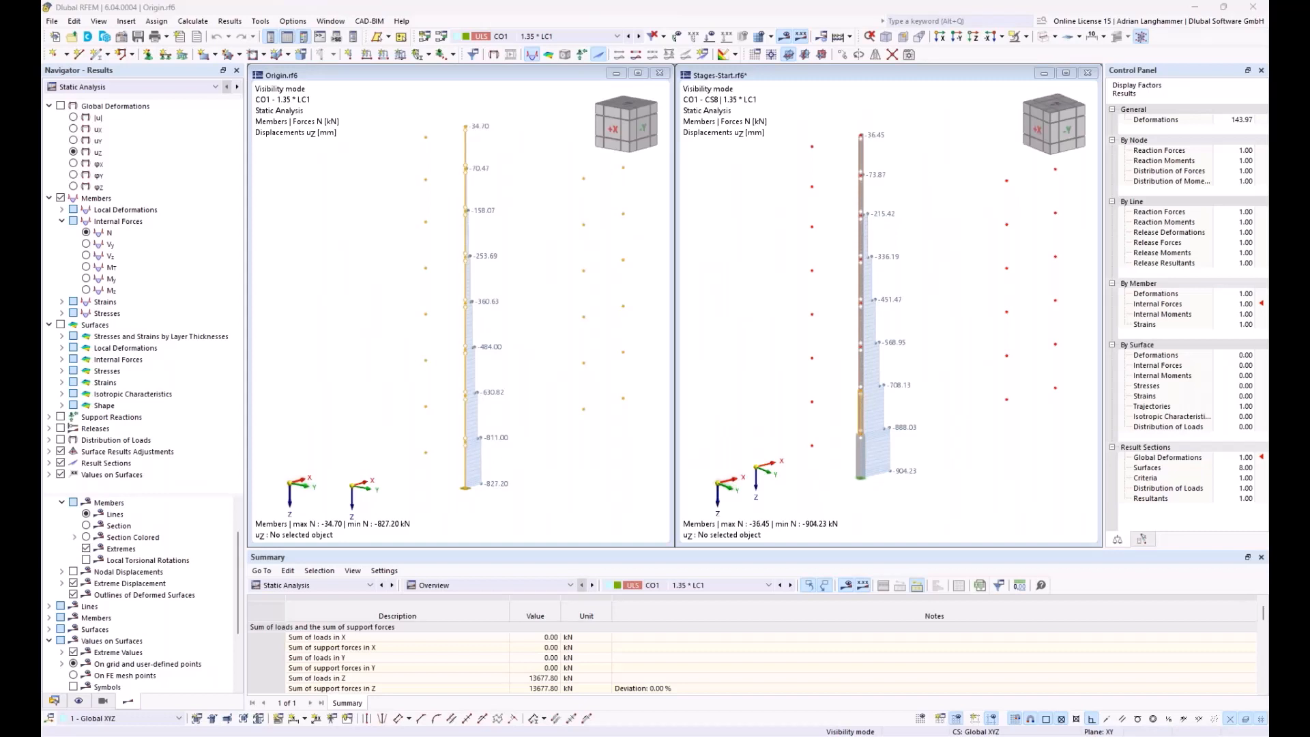
left_click_drag(1233, 277, 584, 341)
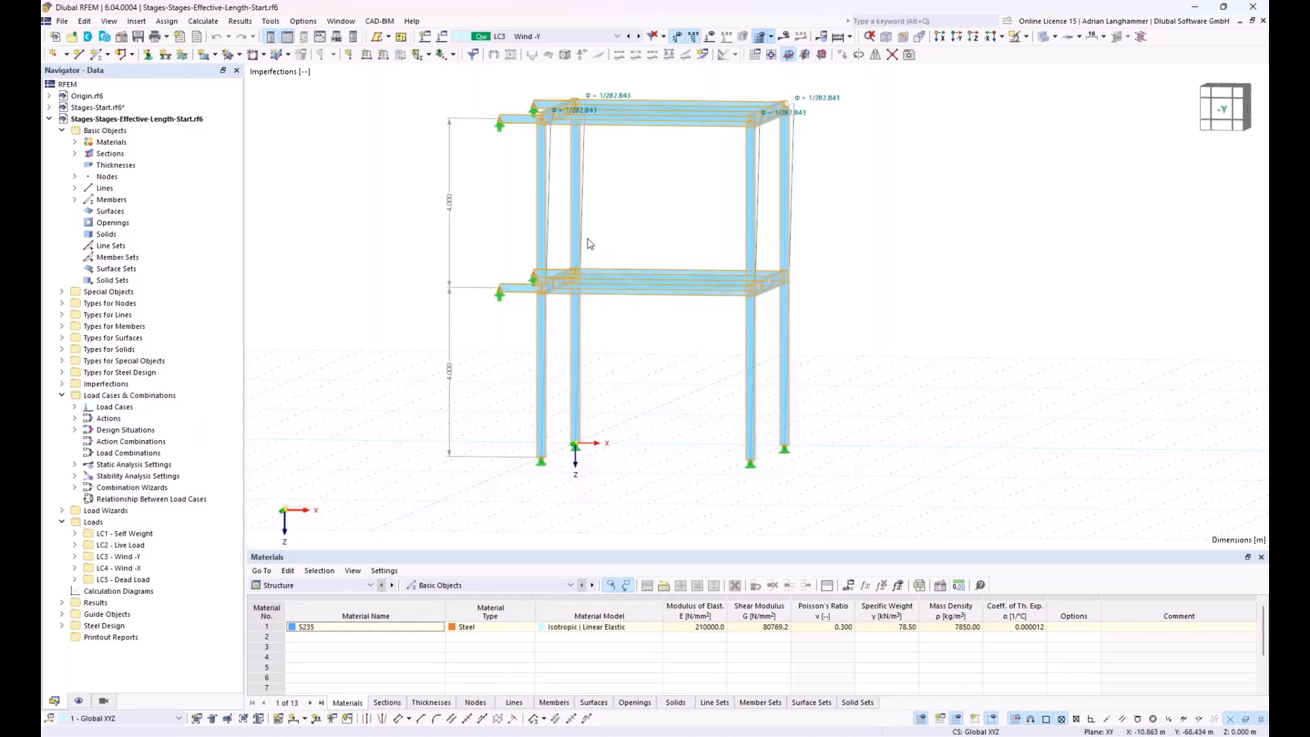
- Examine the two-storey steel frame from several angles, including the short supported members at the intermediate level
mouse_move(649, 235)
middle_mouse_down()
mouse_move(628, 222)
mouse_move(640, 222)
middle_mouse_up()
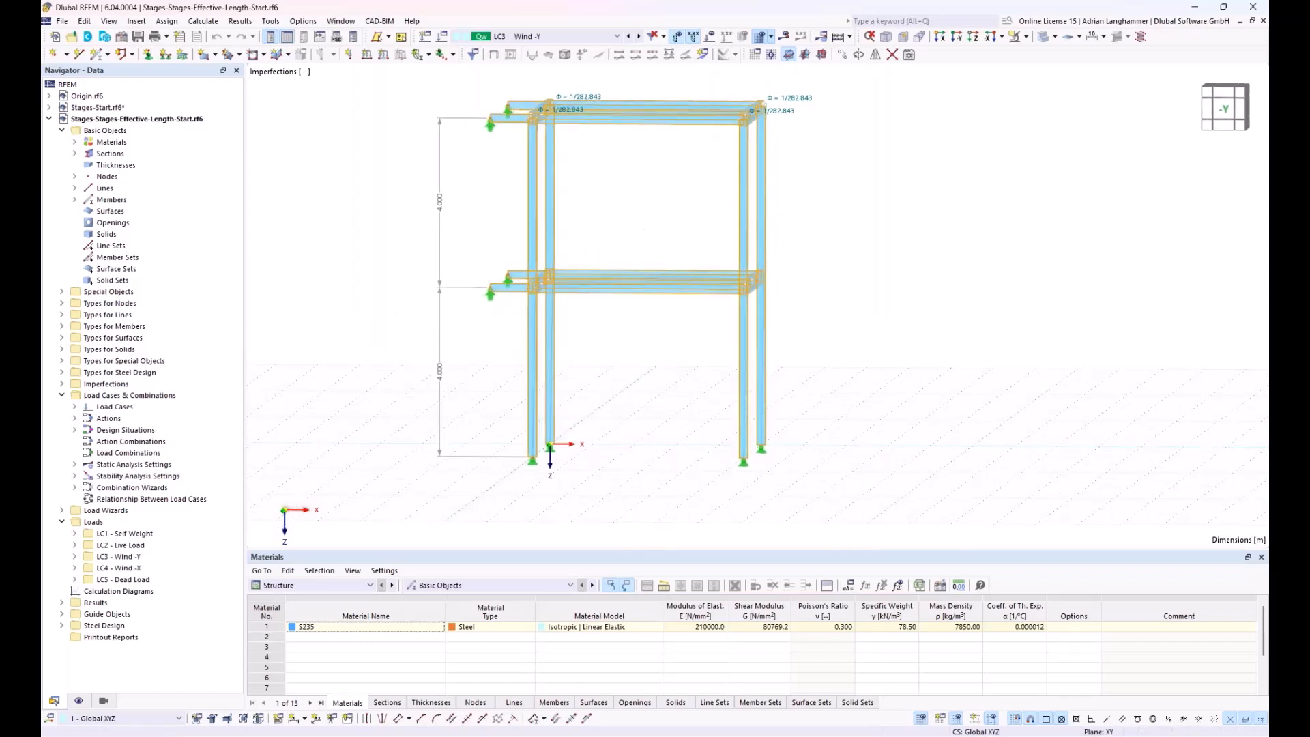
middle_click_drag(649, 365, 686, 401, "ctrl")
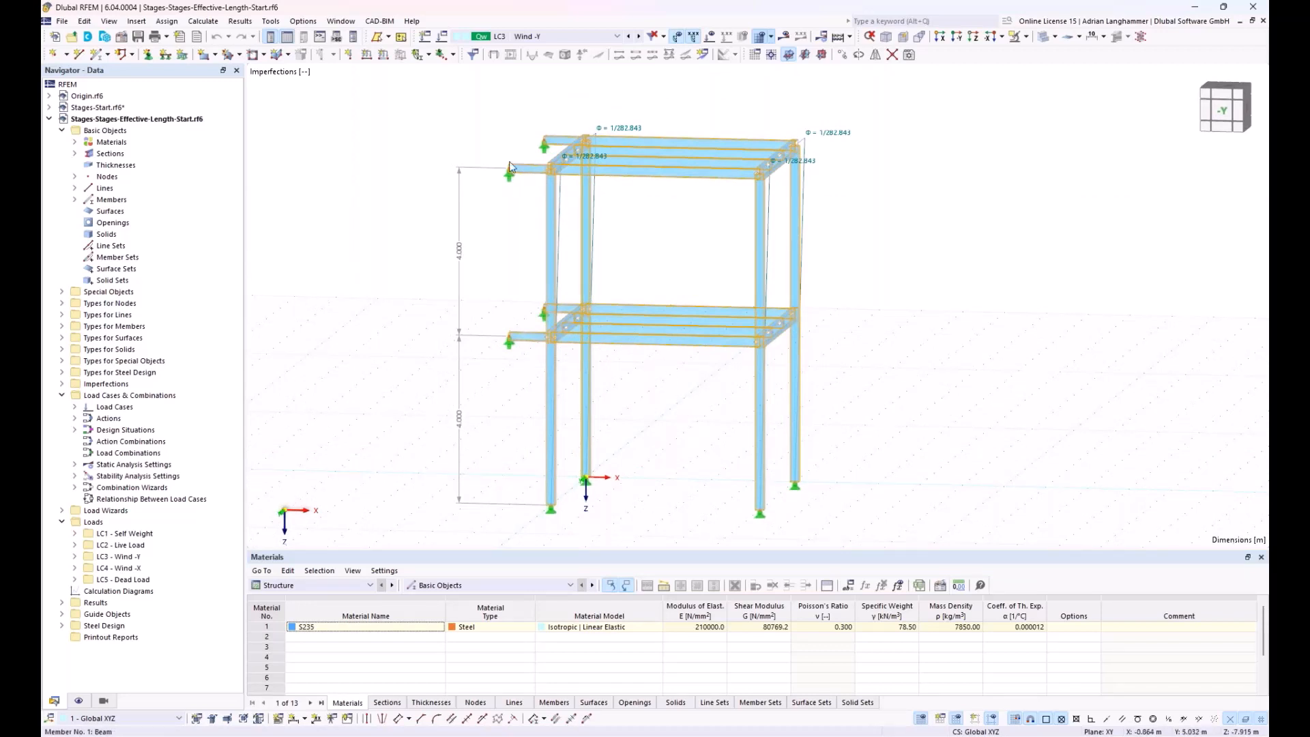
middle_click_drag(507, 158, 507, 318, "ctrl")
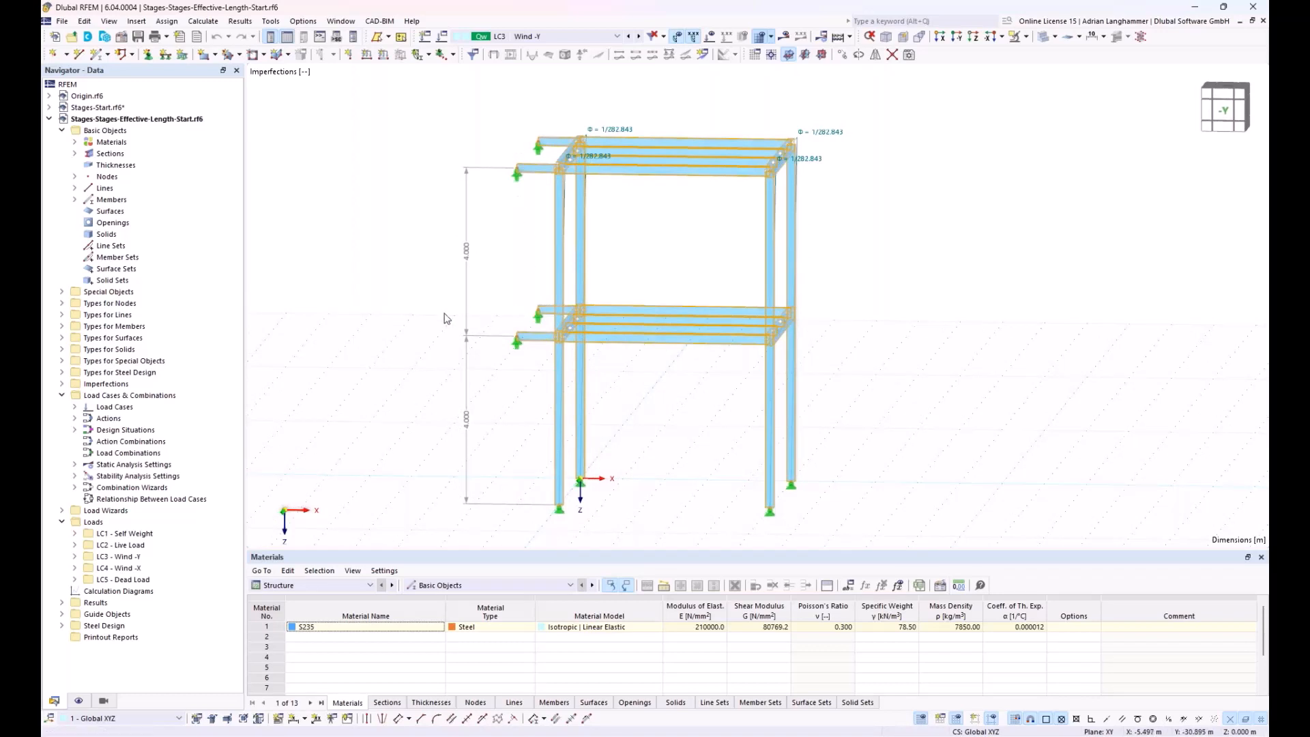
middle_click_drag(447, 318, 503, 369, "ctrl")
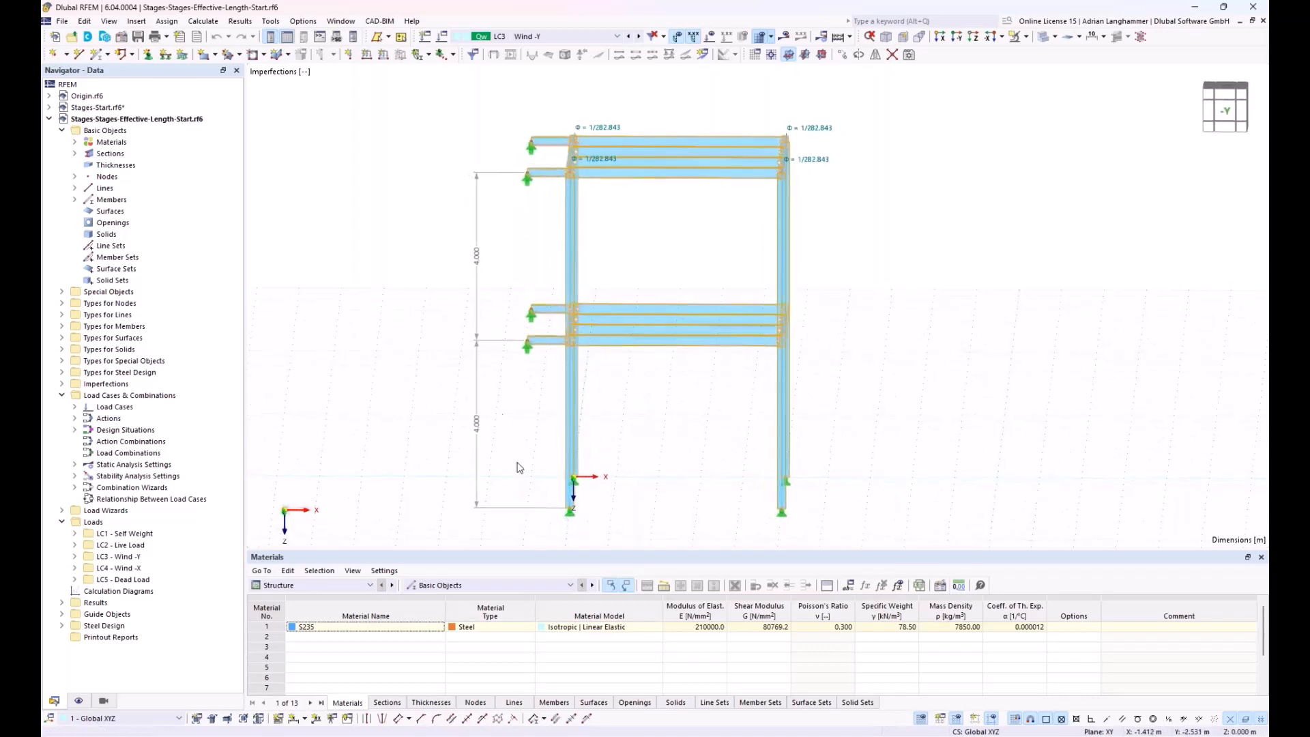
middle_click_drag(521, 468, 535, 402, "ctrl")
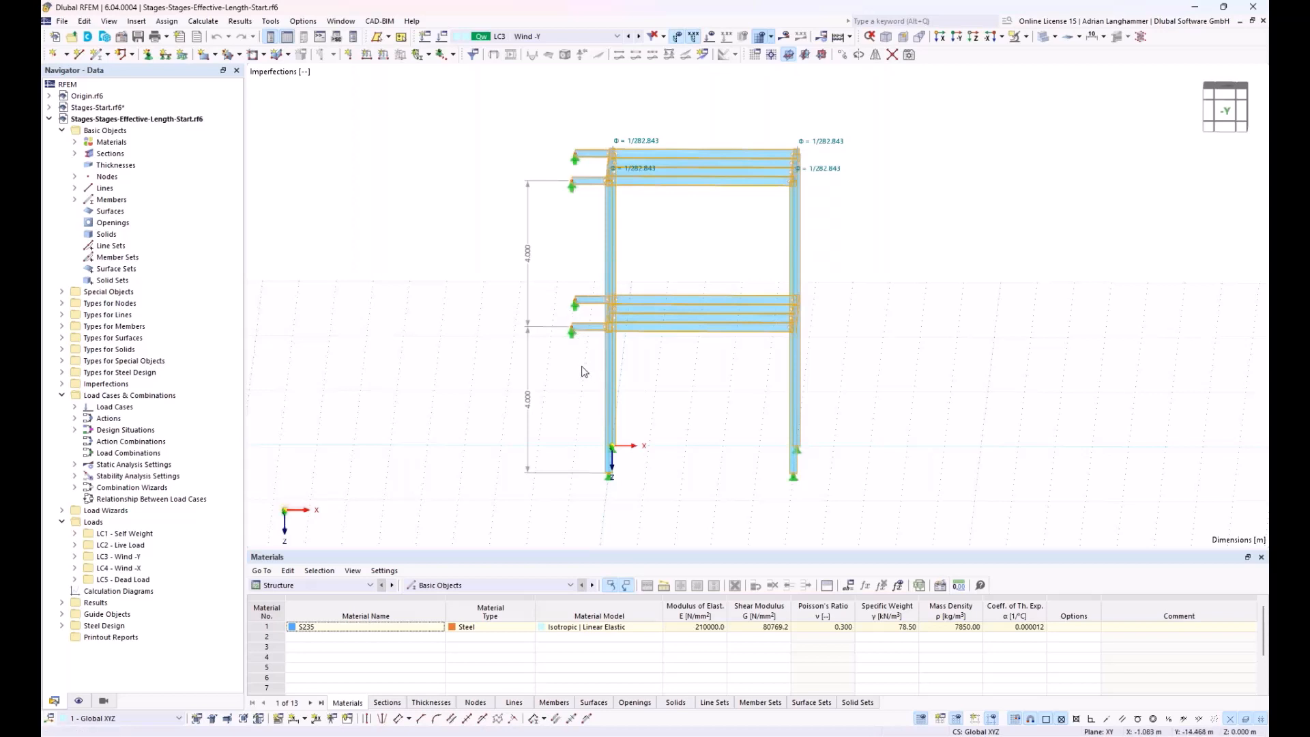
left_click_drag(585, 350, 572, 292)
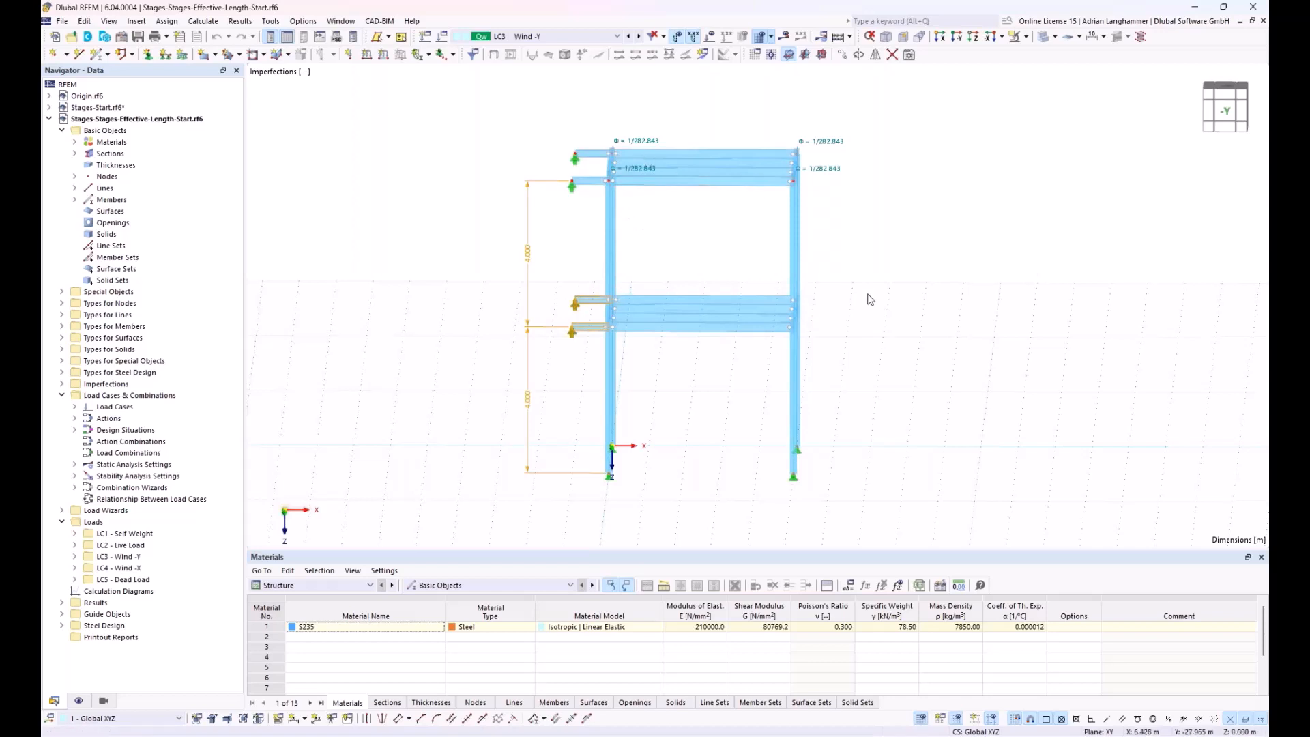
middle_click_drag(869, 295, 981, 363, "ctrl")
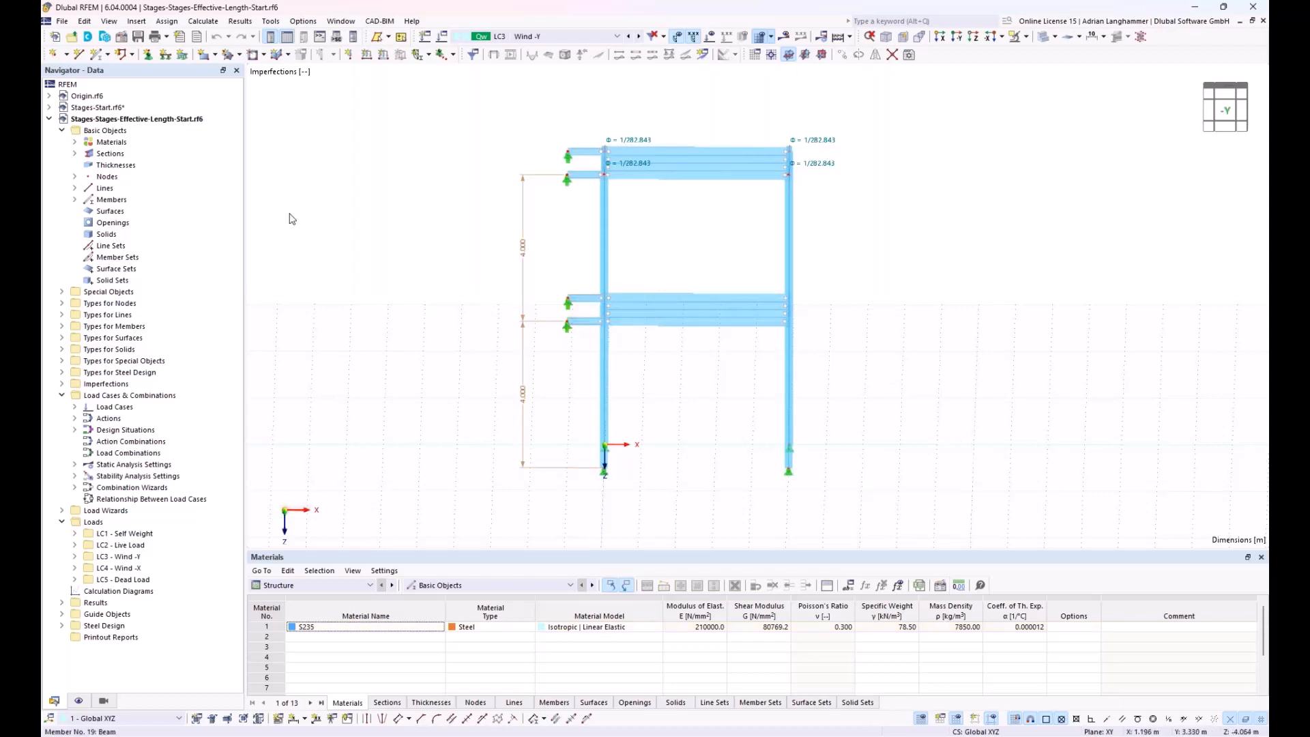
- Activate the Construction Stages Analysis (CSA) add-on in the frame model's base data
right_click(145, 118)
left_click(165, 127)
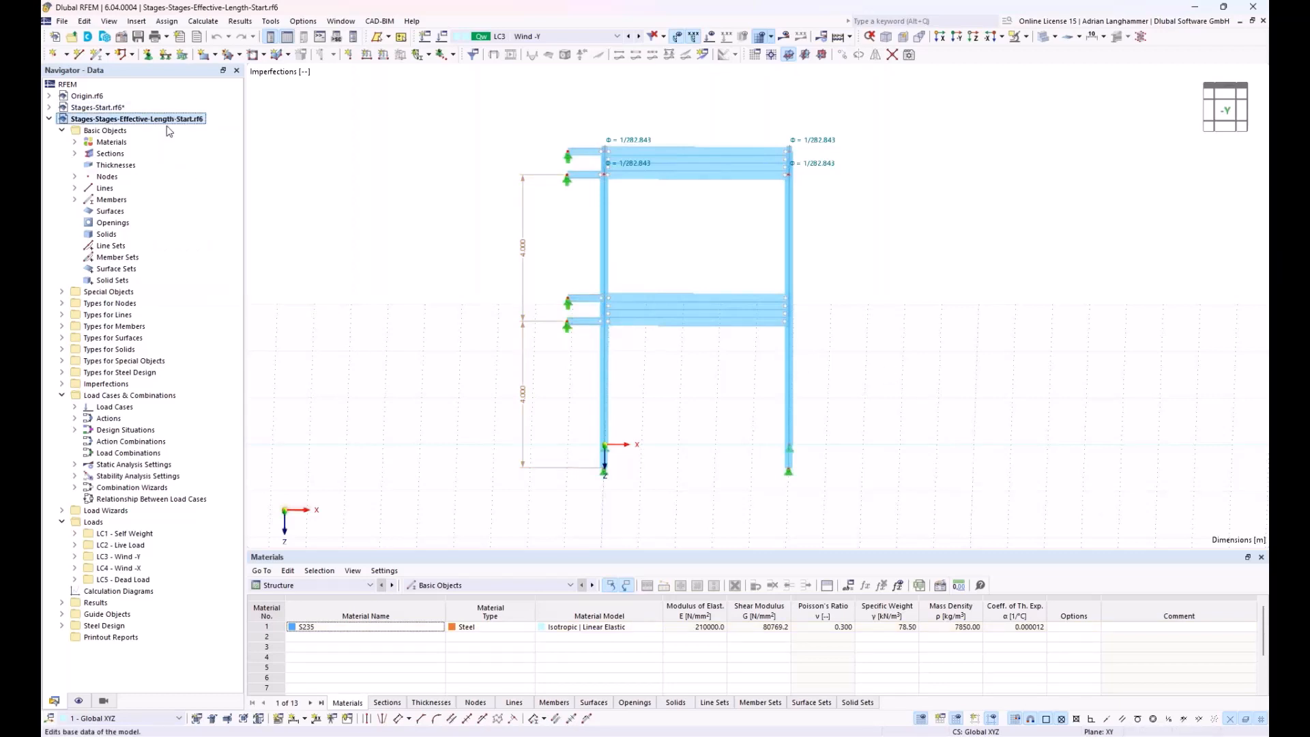
left_click(447, 126)
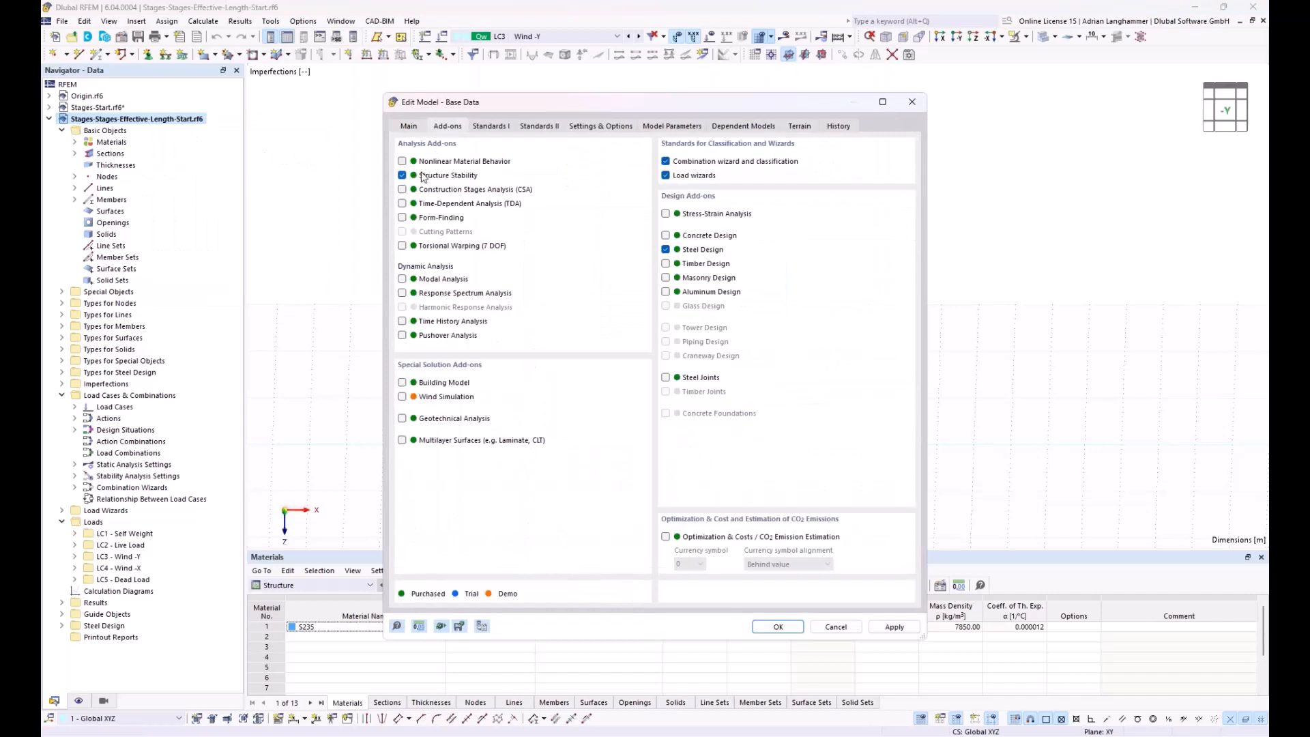
left_click(402, 189)
left_click(778, 627)
- Create construction stage CS1 "Start" with all members and all nodal supports added
right_click(85, 395)
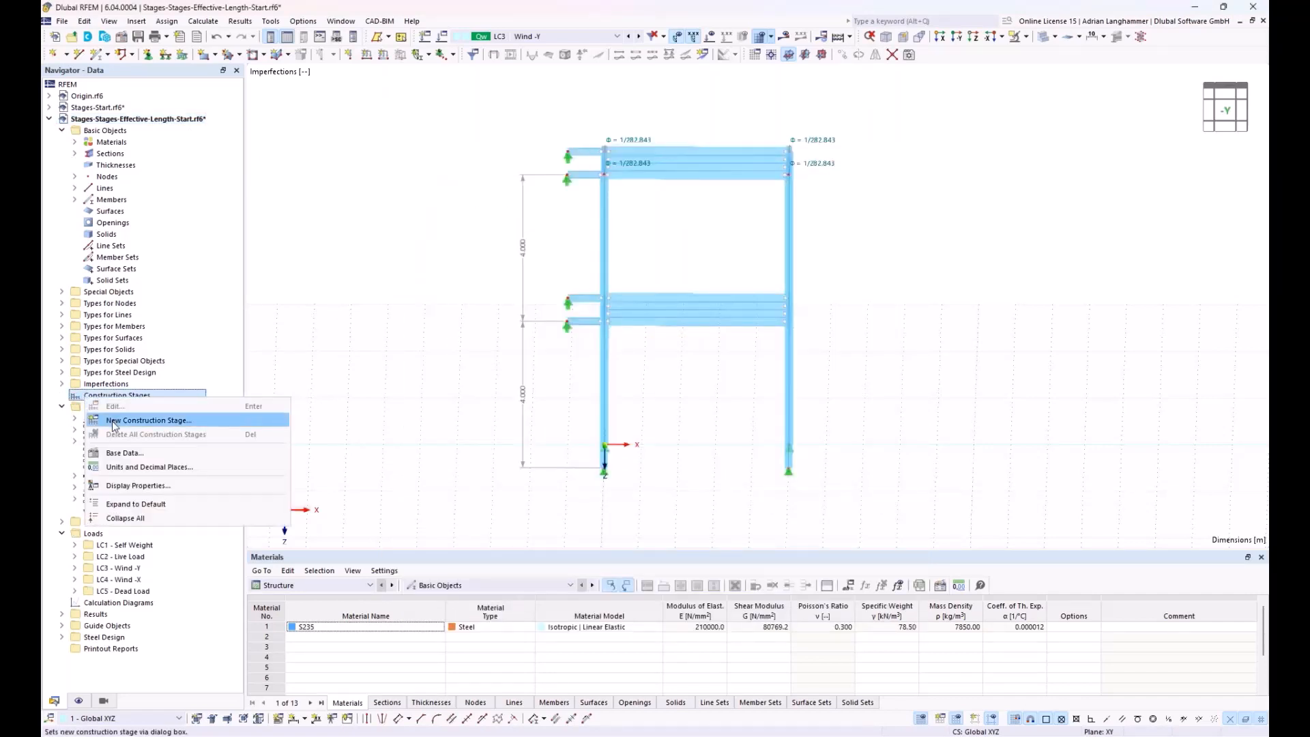
left_click(113, 419)
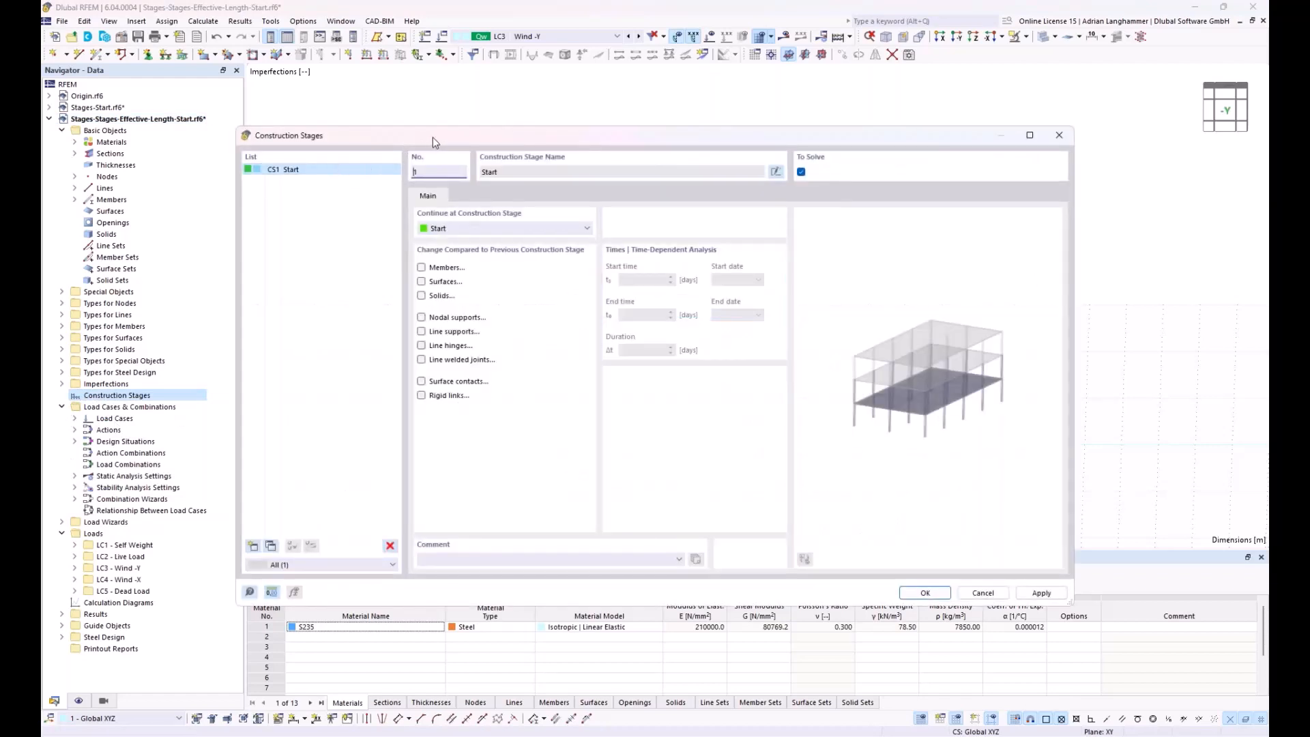
left_click_drag(433, 138, 493, 431)
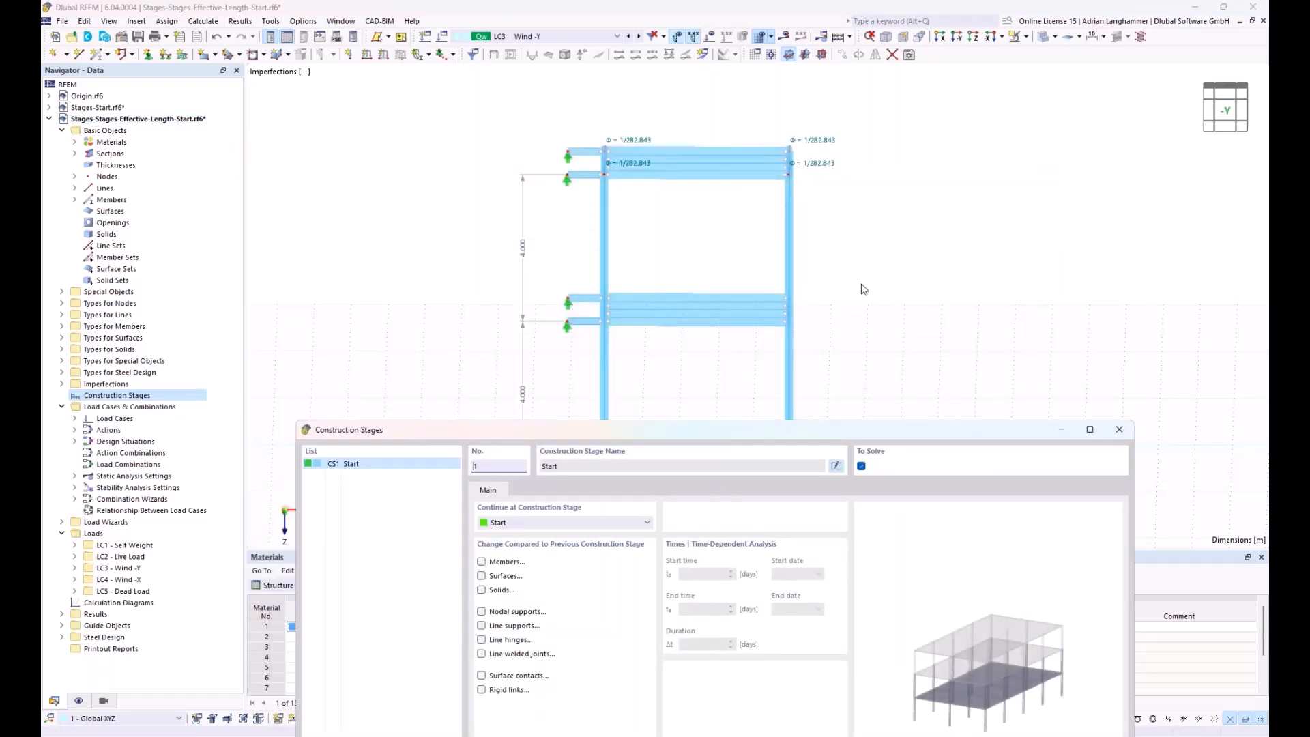
left_click(481, 562)
left_click(482, 611)
left_click(528, 493)
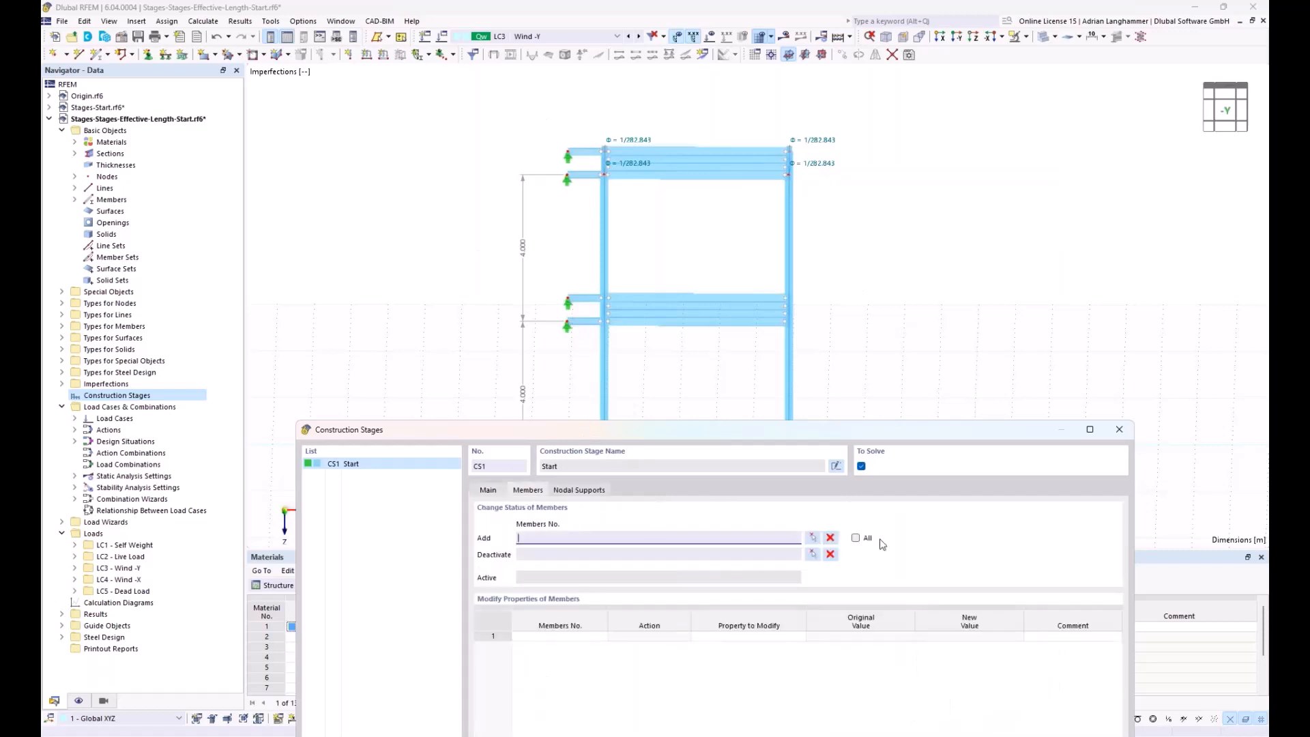
left_click(580, 490)
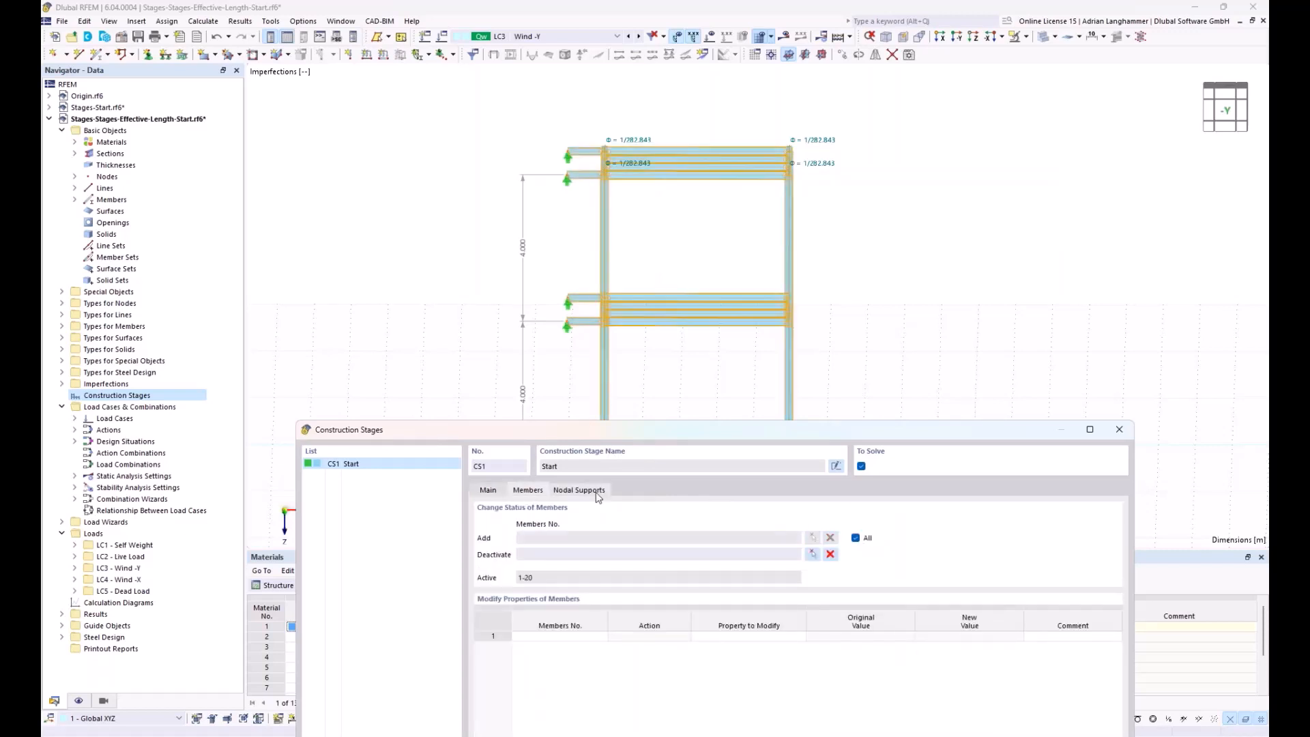
left_click(855, 538)
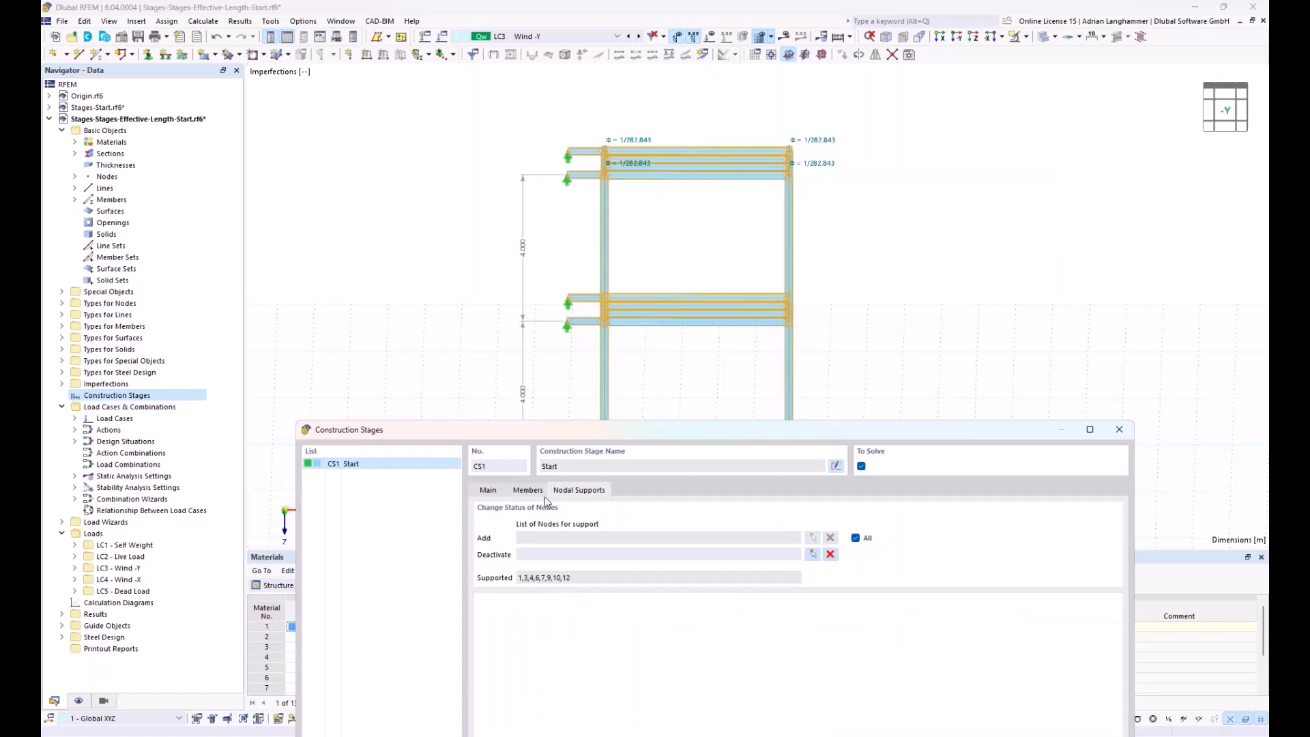
- Create construction stage CS2 following CS1 and deactivate the short supported members 13 and 20 at the intermediate level
left_click_drag(503, 429, 577, 311)
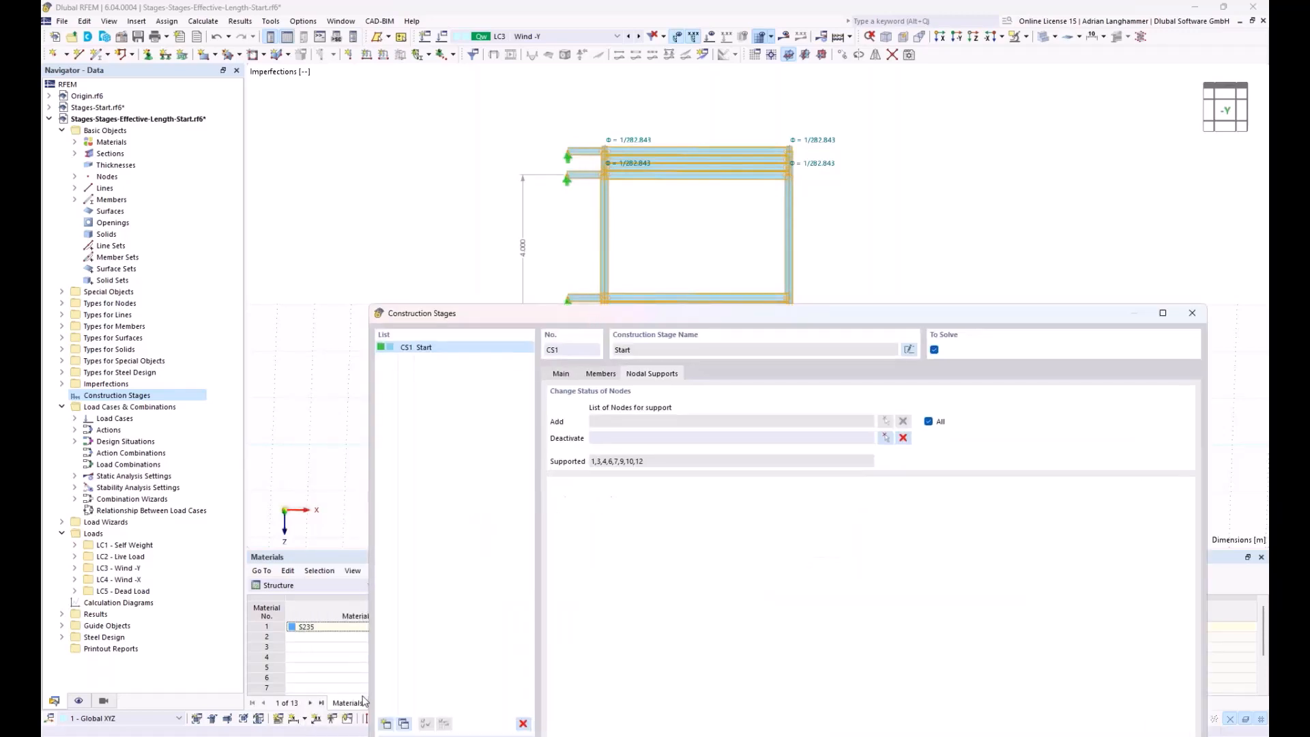
left_click(385, 723)
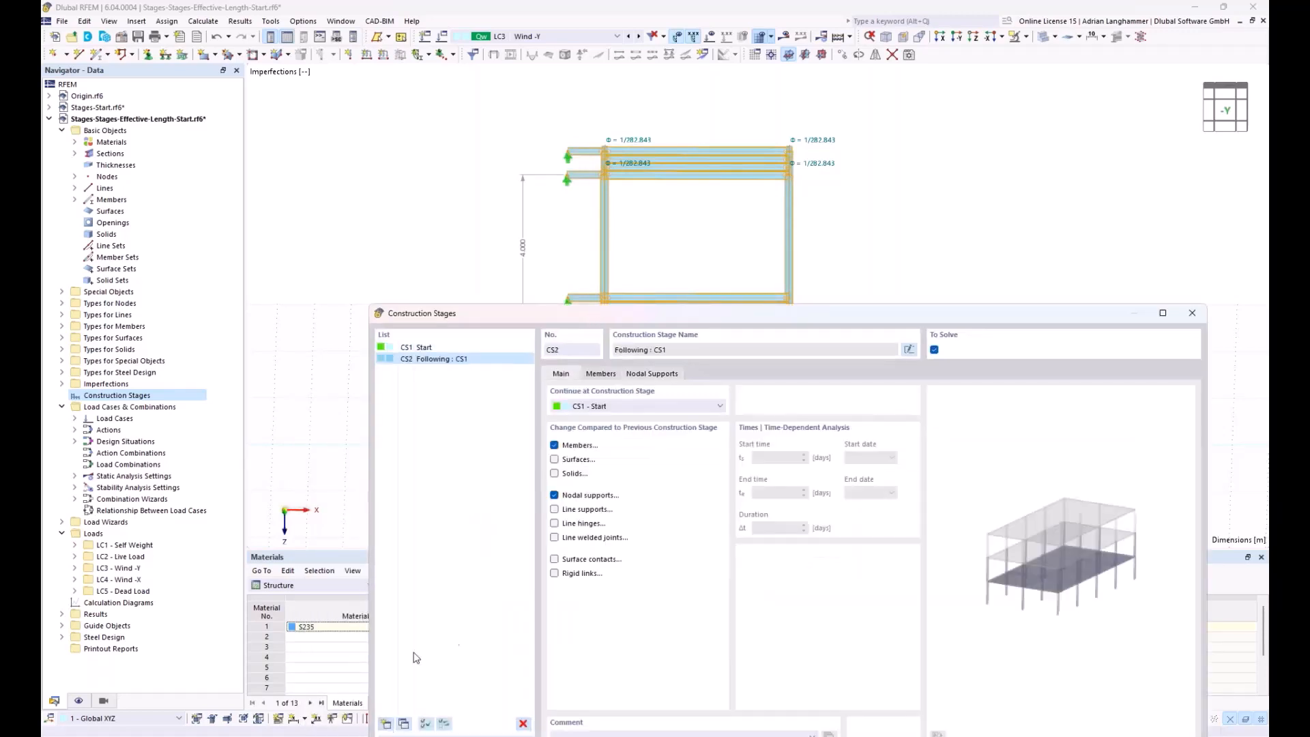
left_click(600, 374)
left_click_drag(693, 315, 689, 447)
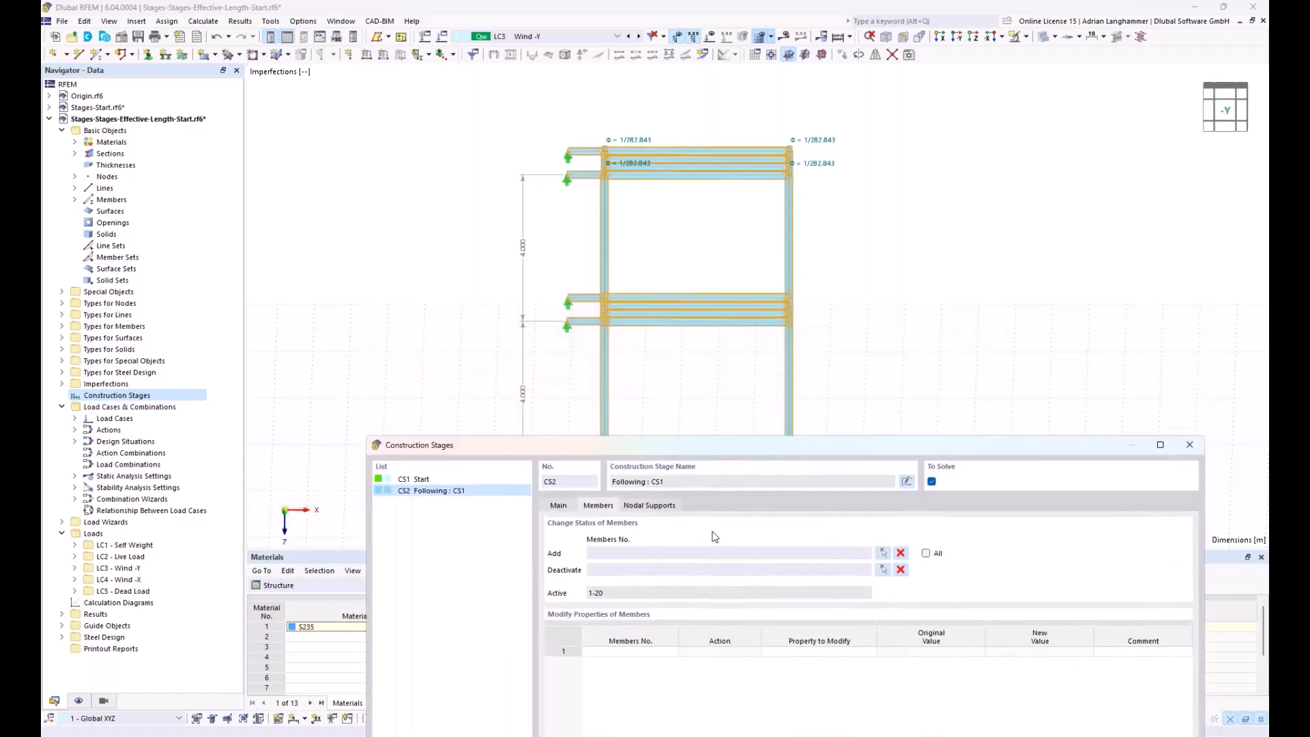
left_click(884, 569)
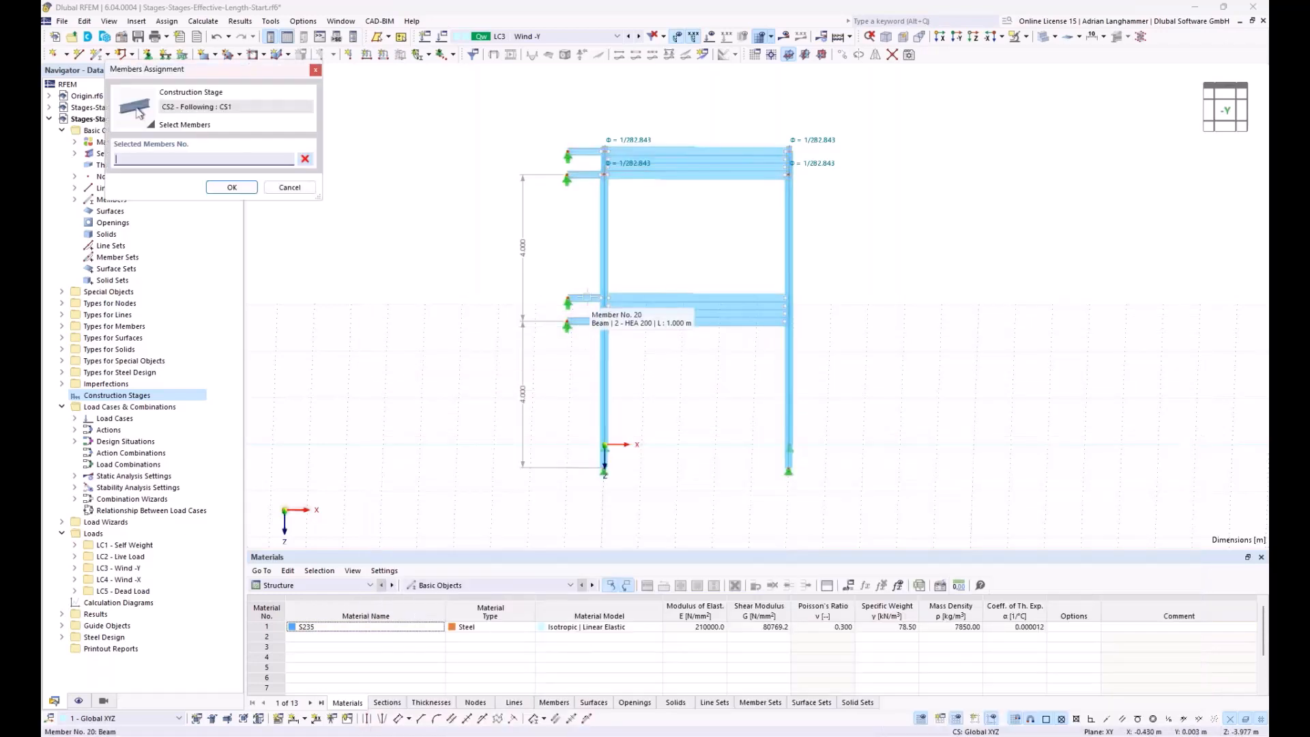
left_click_drag(580, 350, 538, 276)
left_click(232, 187)
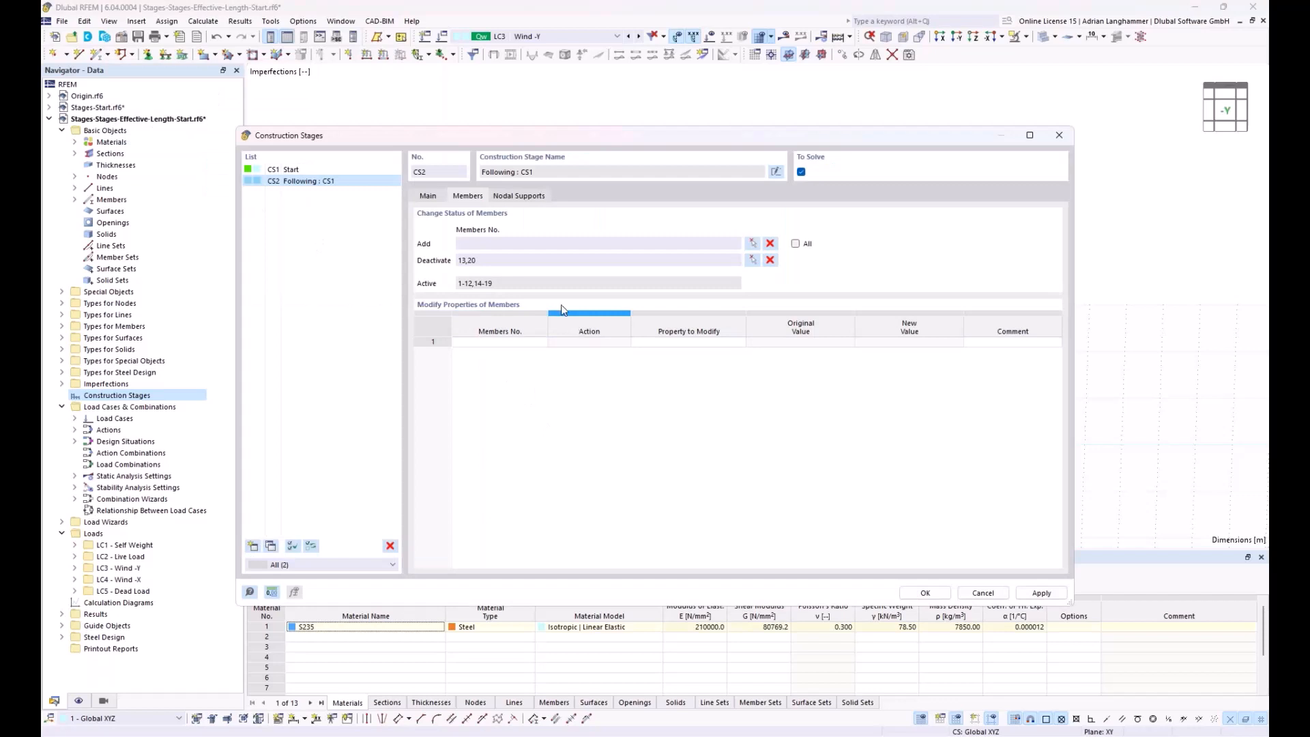
left_click(918, 594)
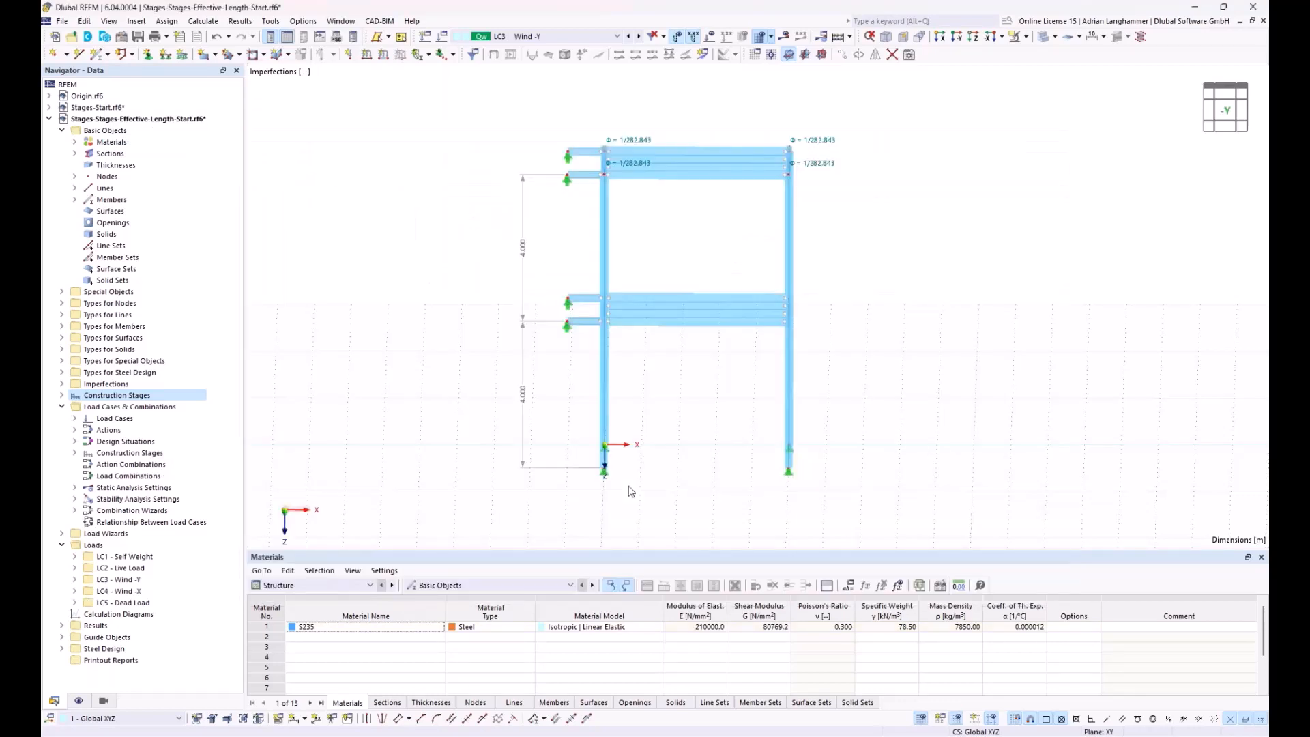
- Rename construction stage CS1 as "orignal" and CS2 as "construction" in the load cases and combinations settings
left_click(563, 38)
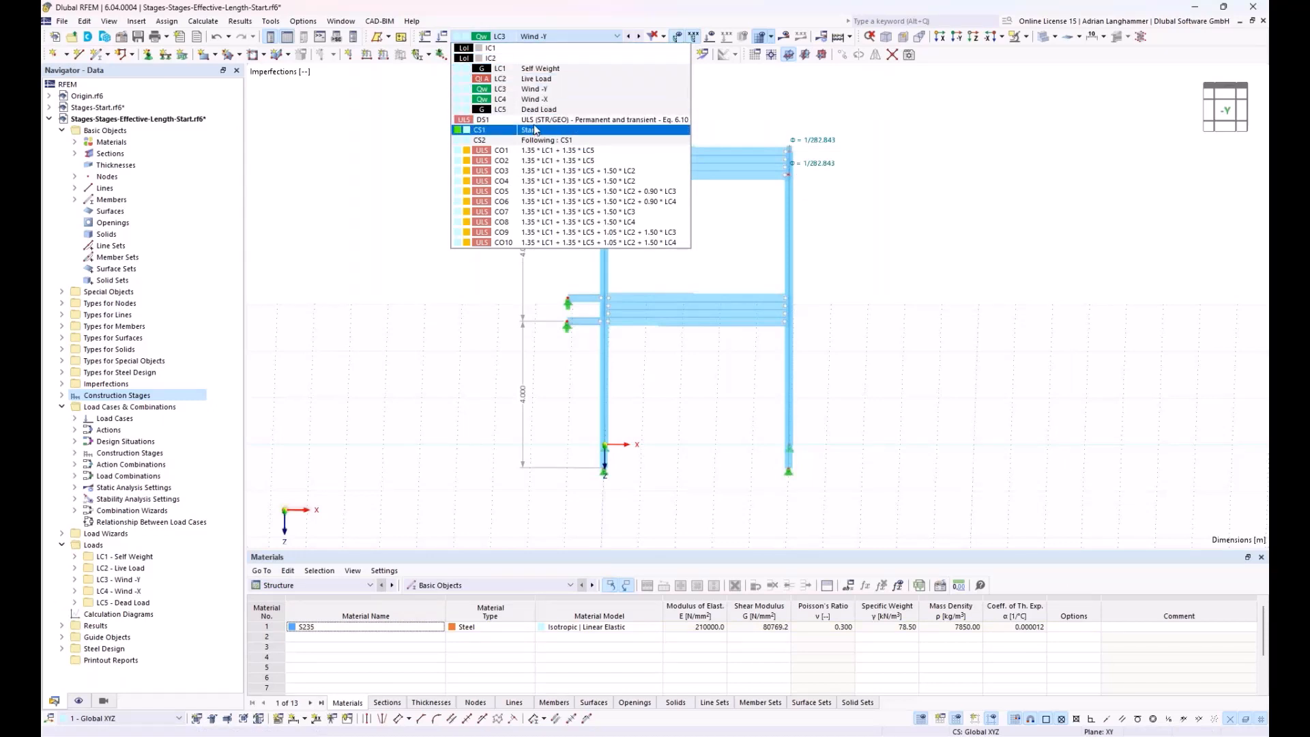
left_click(553, 90)
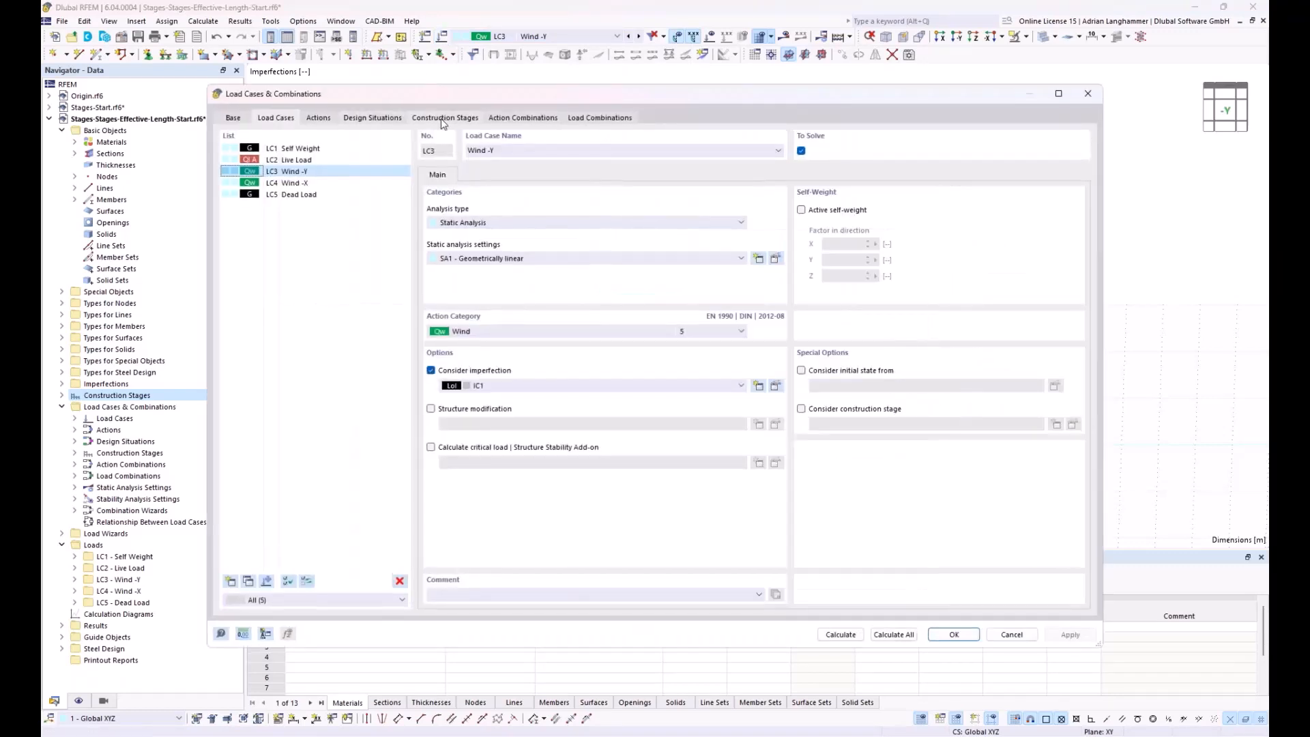
left_click(445, 117)
left_click_drag(452, 93, 467, 88)
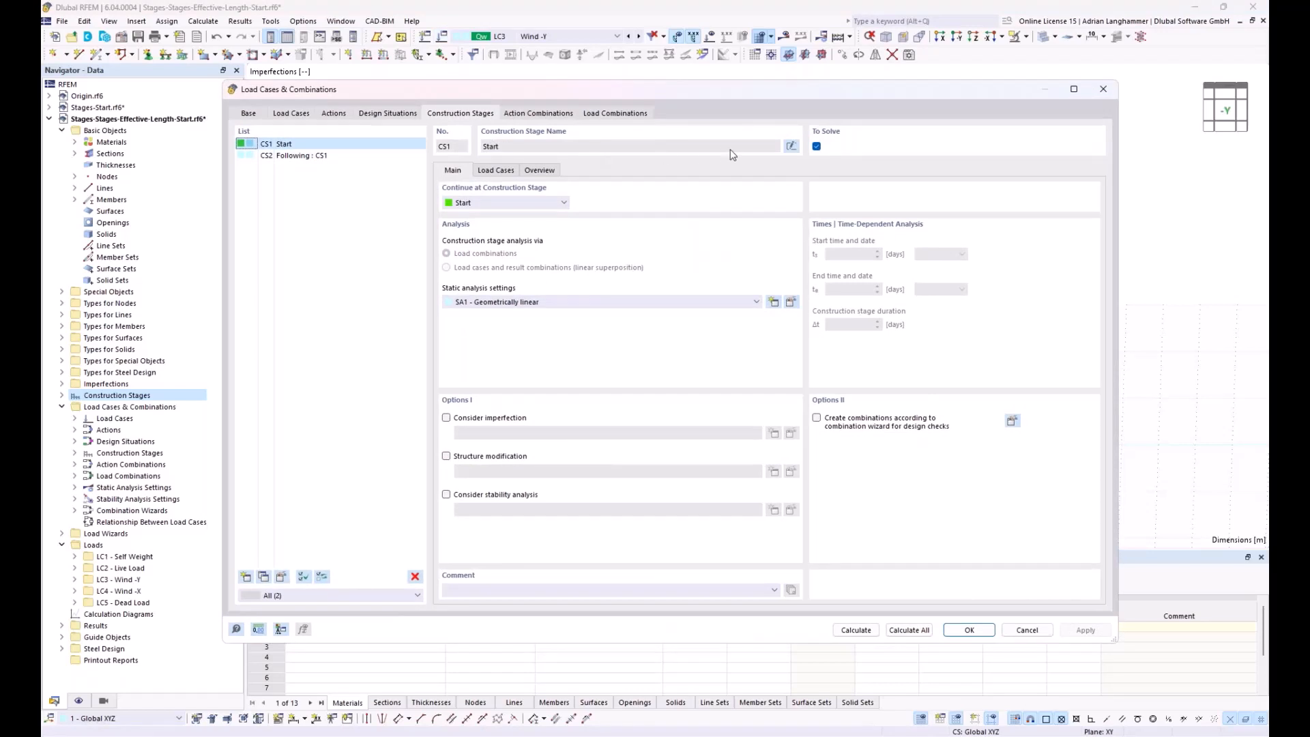
left_click(792, 146)
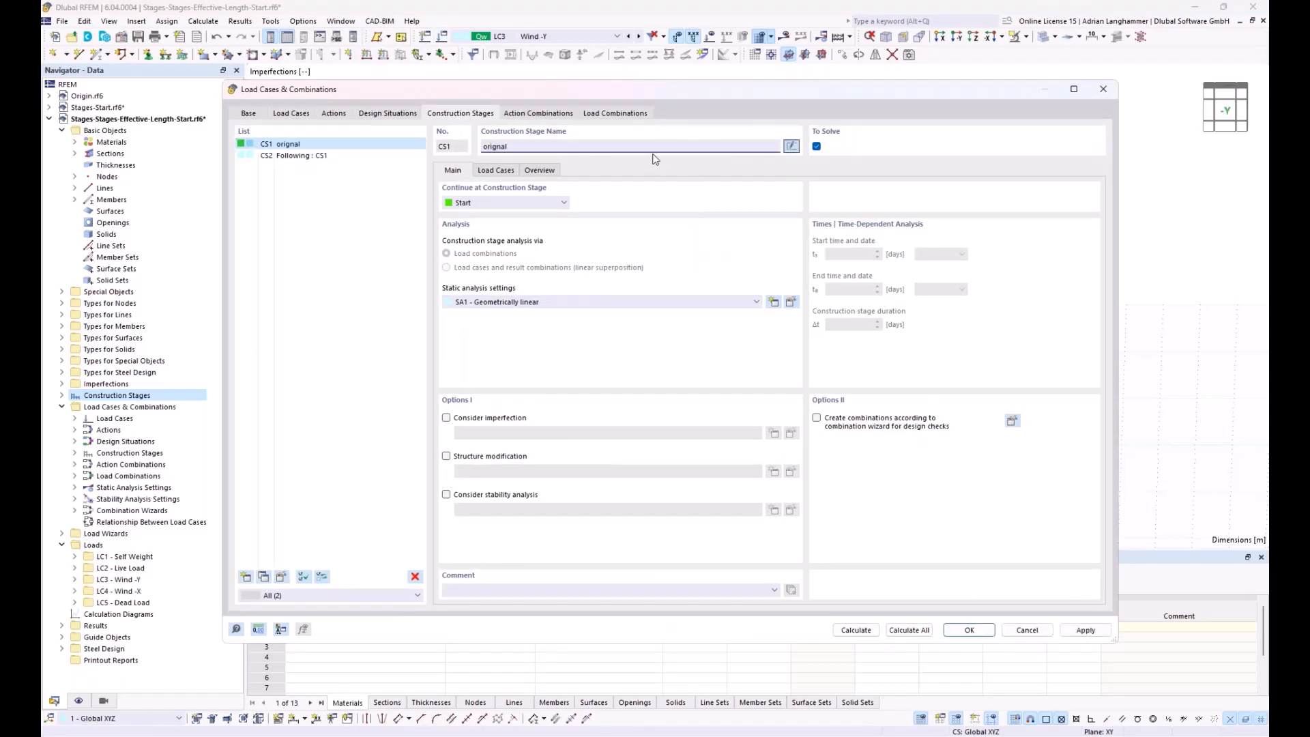
left_click(353, 155)
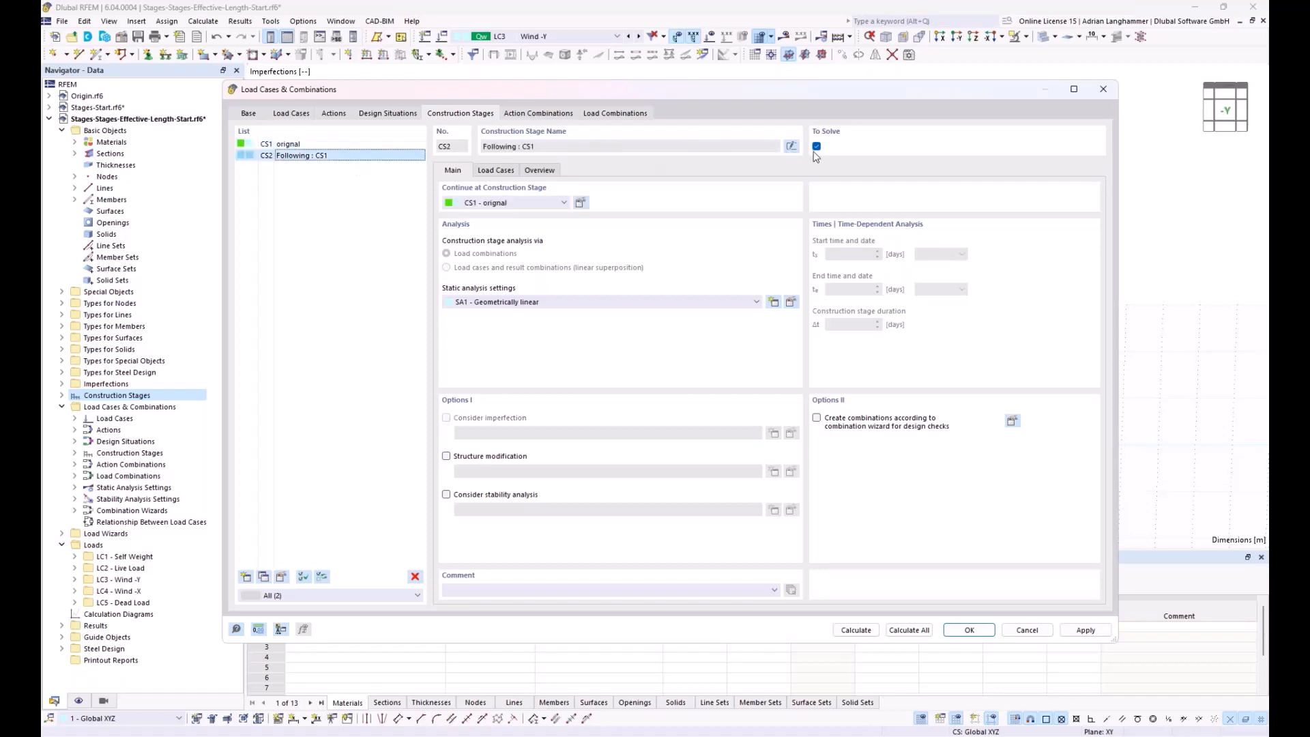
left_click(792, 146)
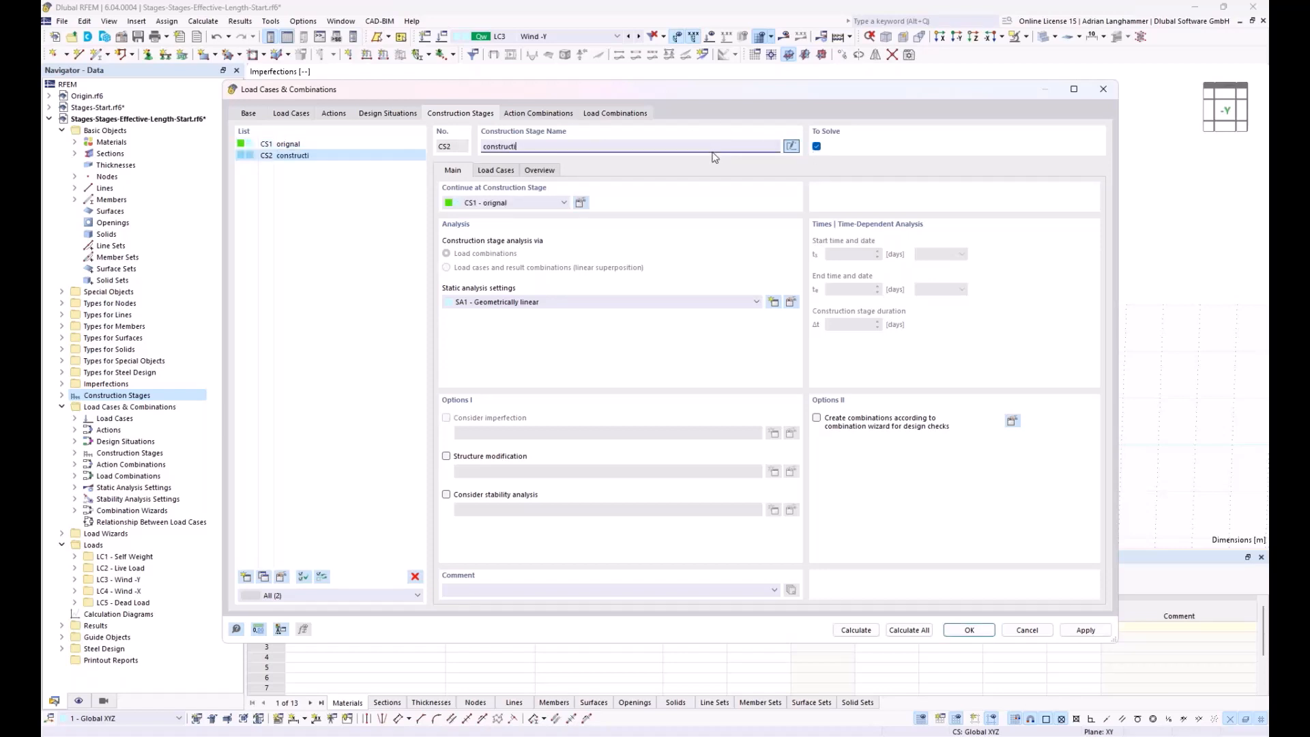
- Assign all load cases LC1 to LC5 to construction stage CS1
left_click(342, 144)
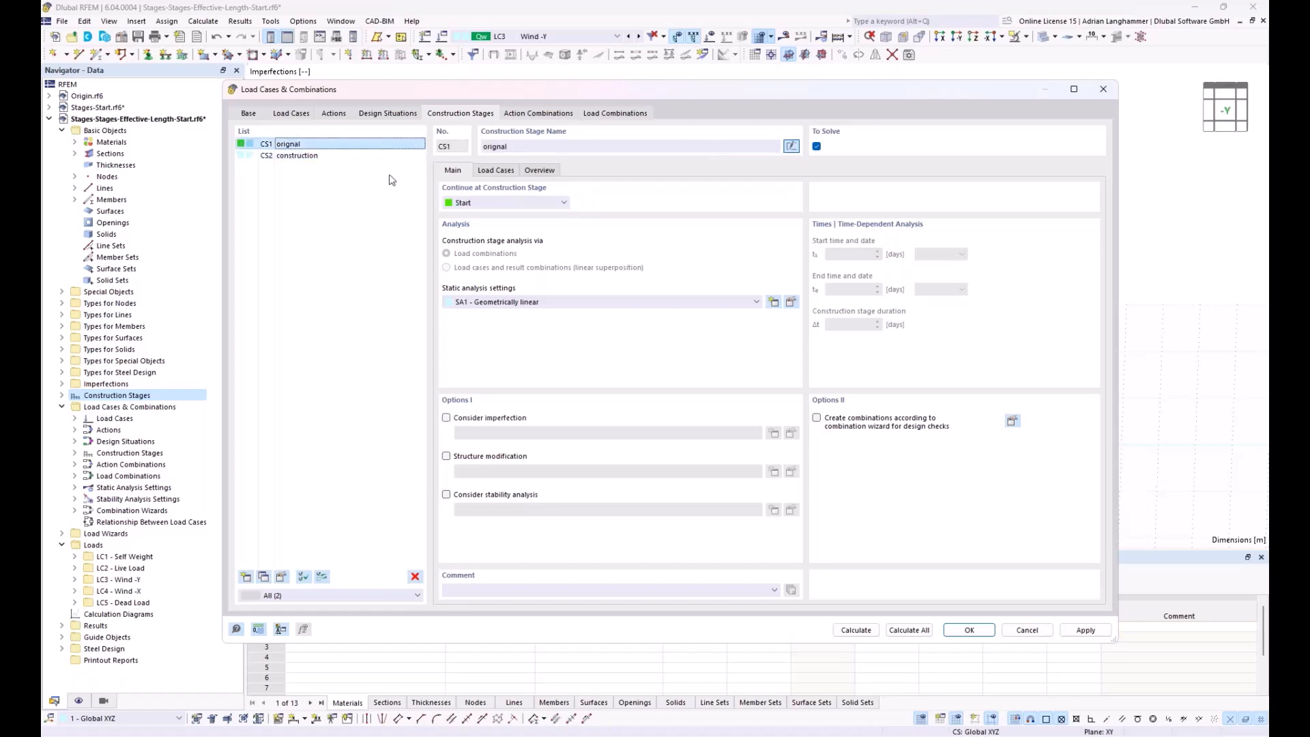
left_click(487, 175)
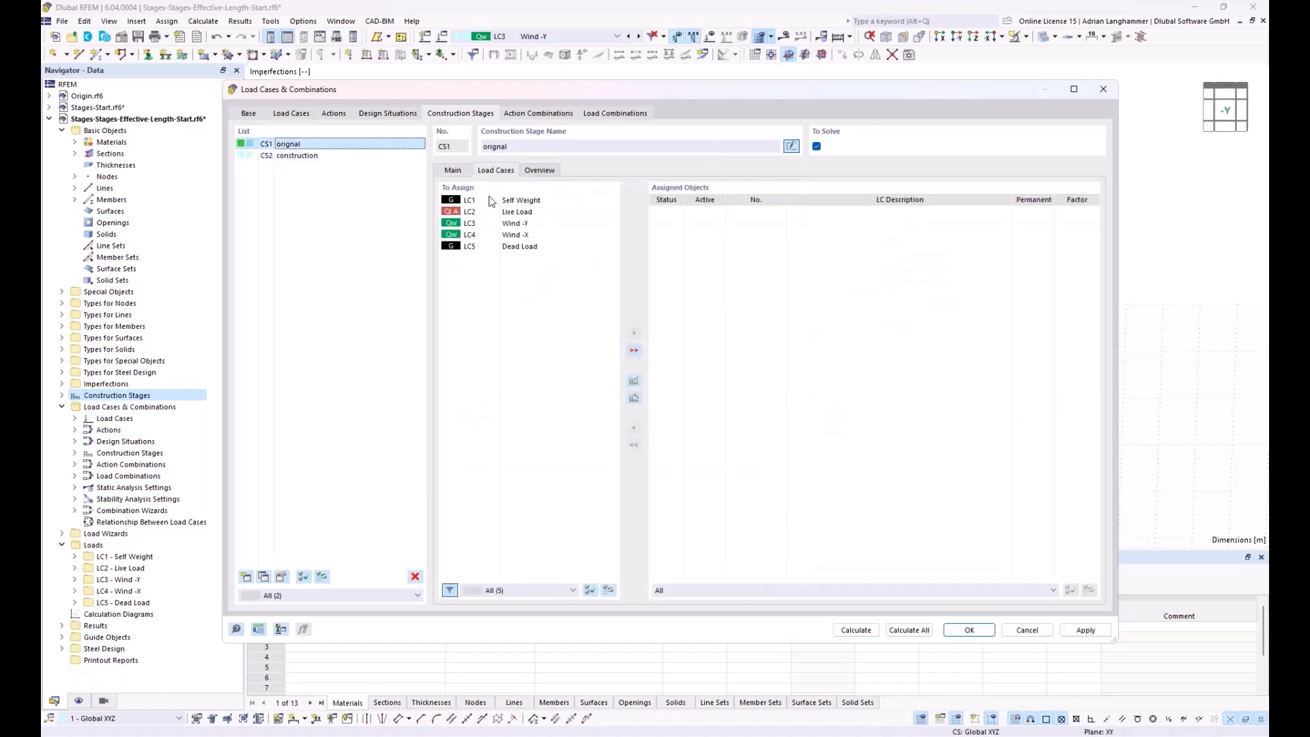
left_click(491, 202)
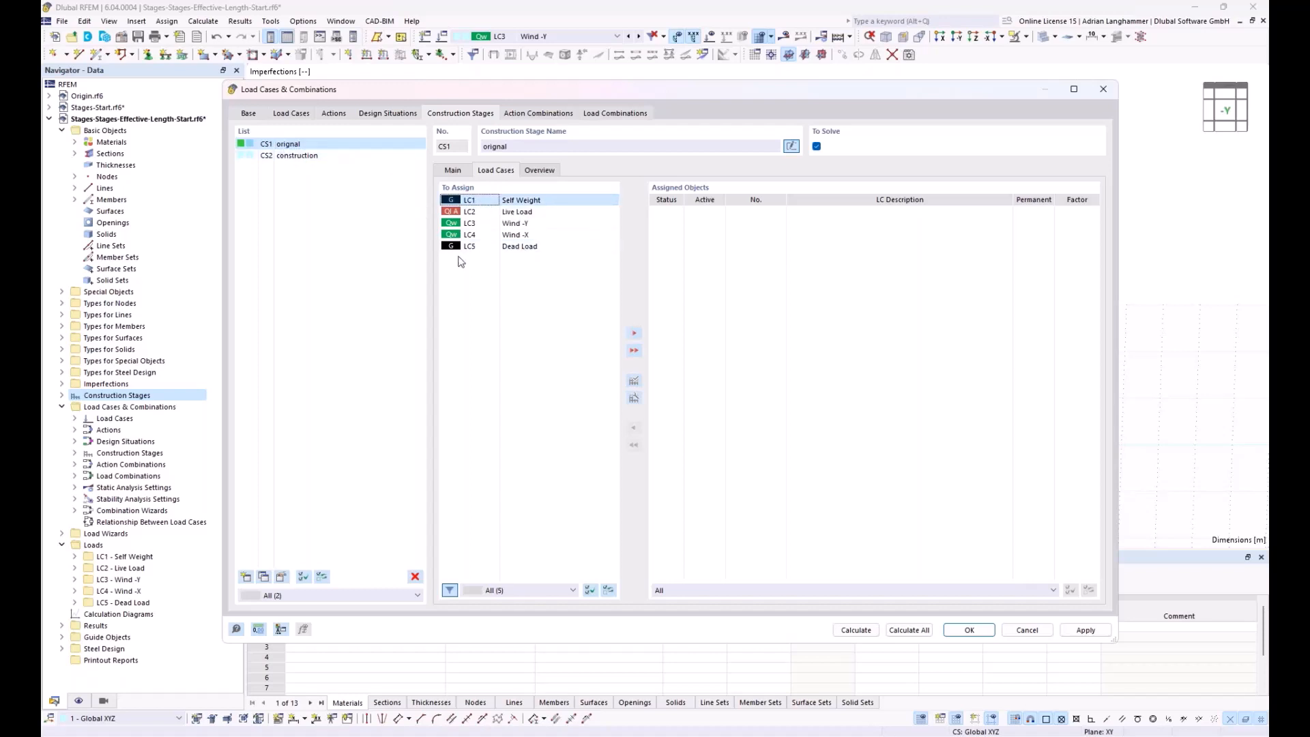
left_click(520, 247, "shift")
left_click(633, 336)
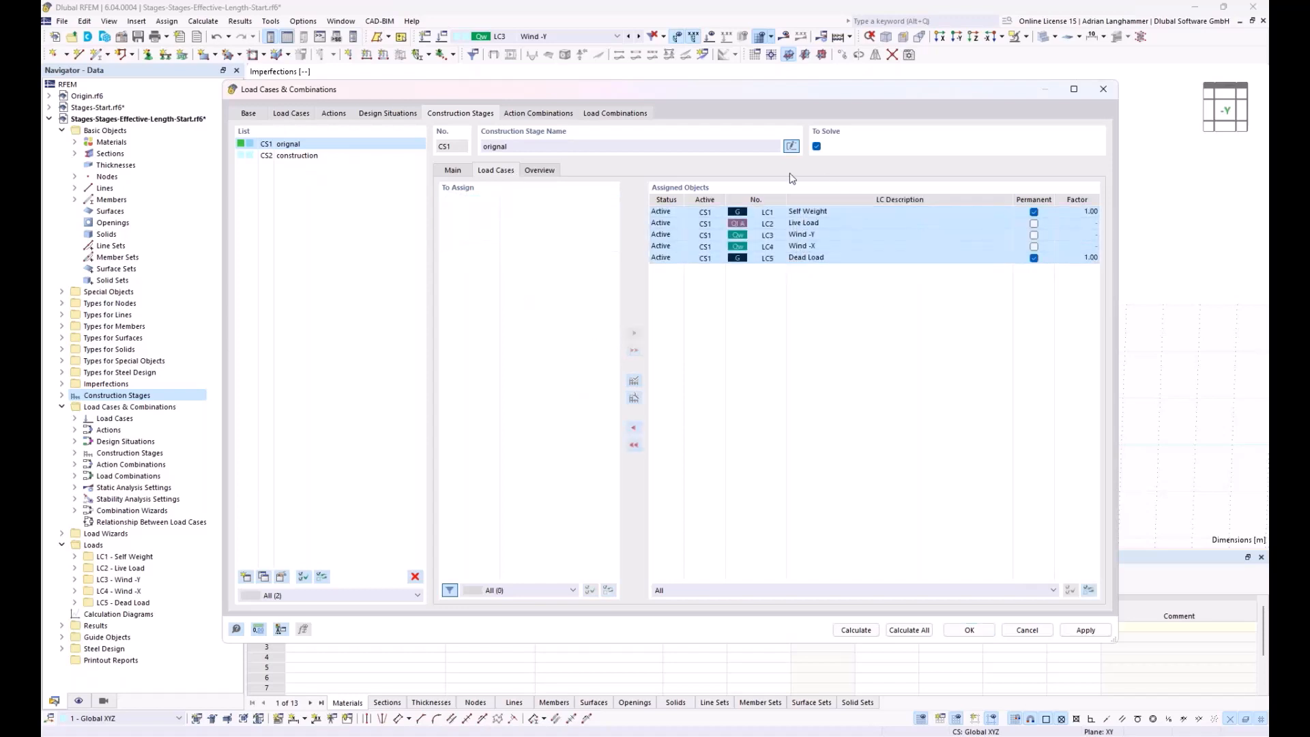
- Filter the assigned load cases of stage CS2 to Current CS and add wind load cases LC3 and LC4 to it
left_click(310, 157)
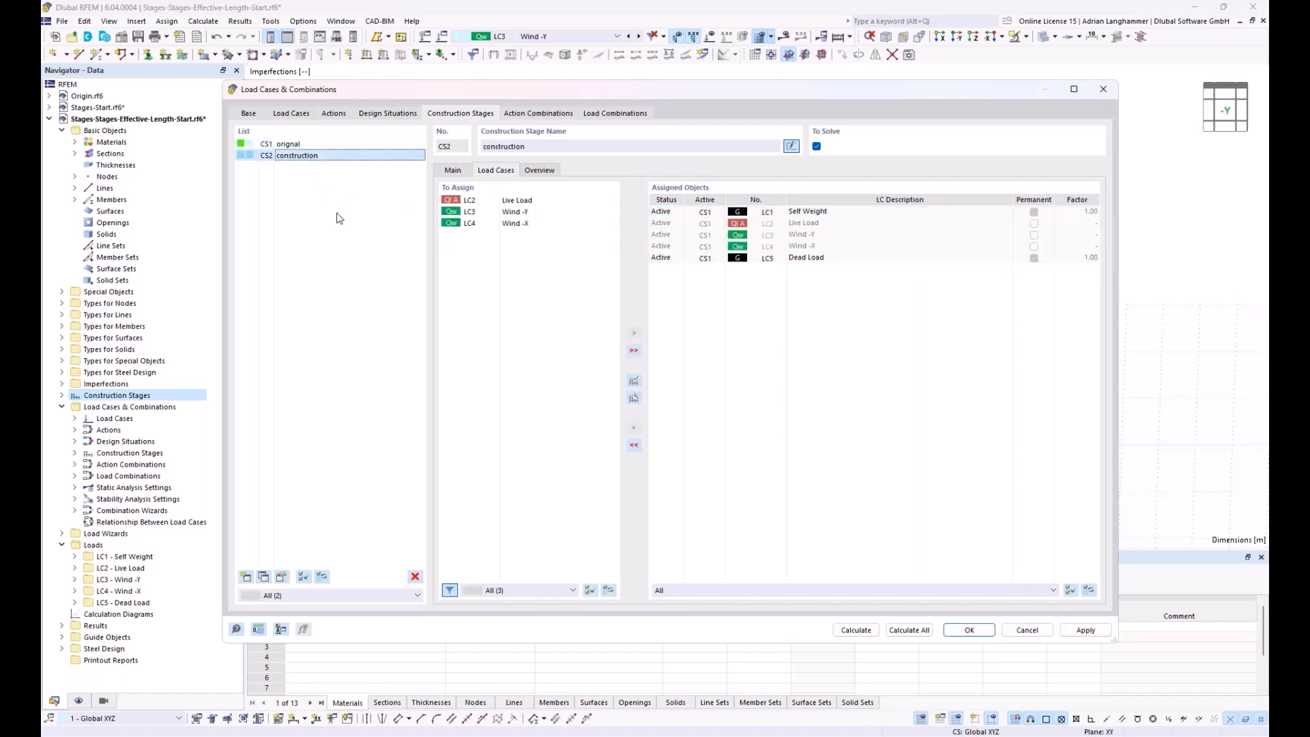
left_click(760, 588)
left_click(760, 588)
left_click(761, 590)
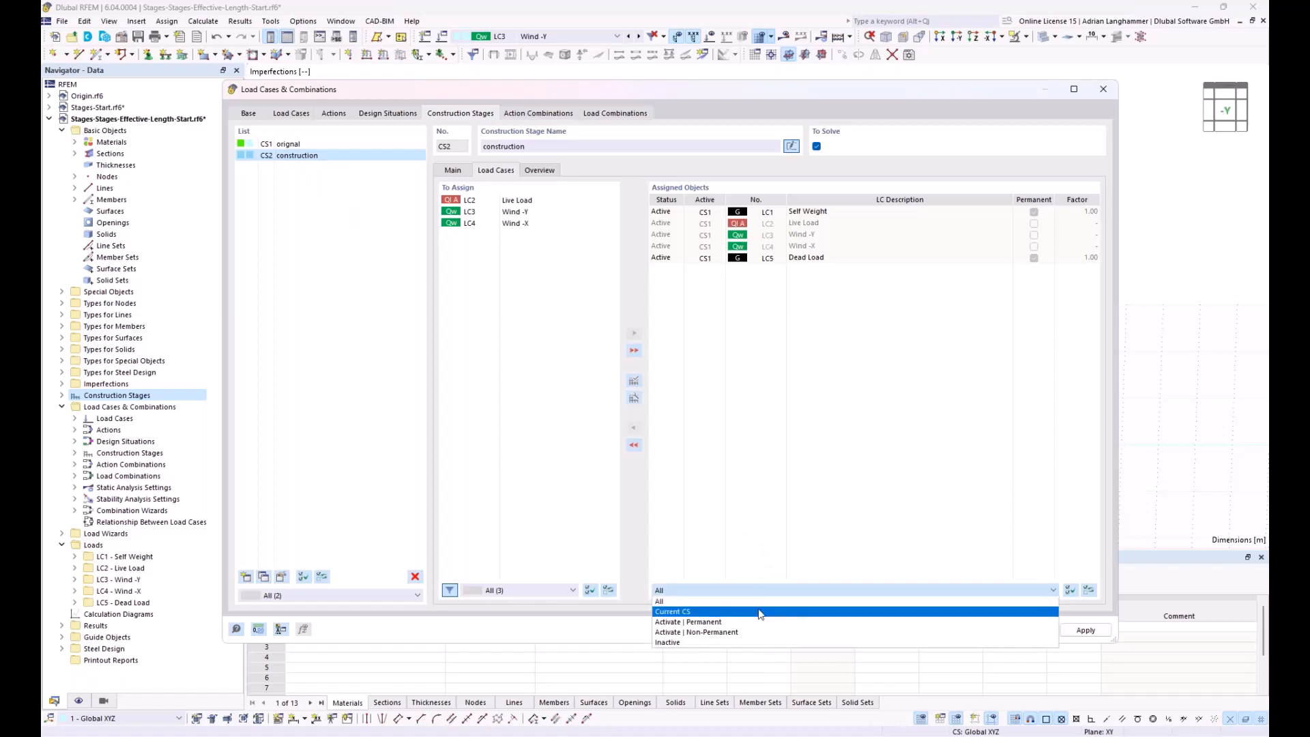
left_click(760, 612)
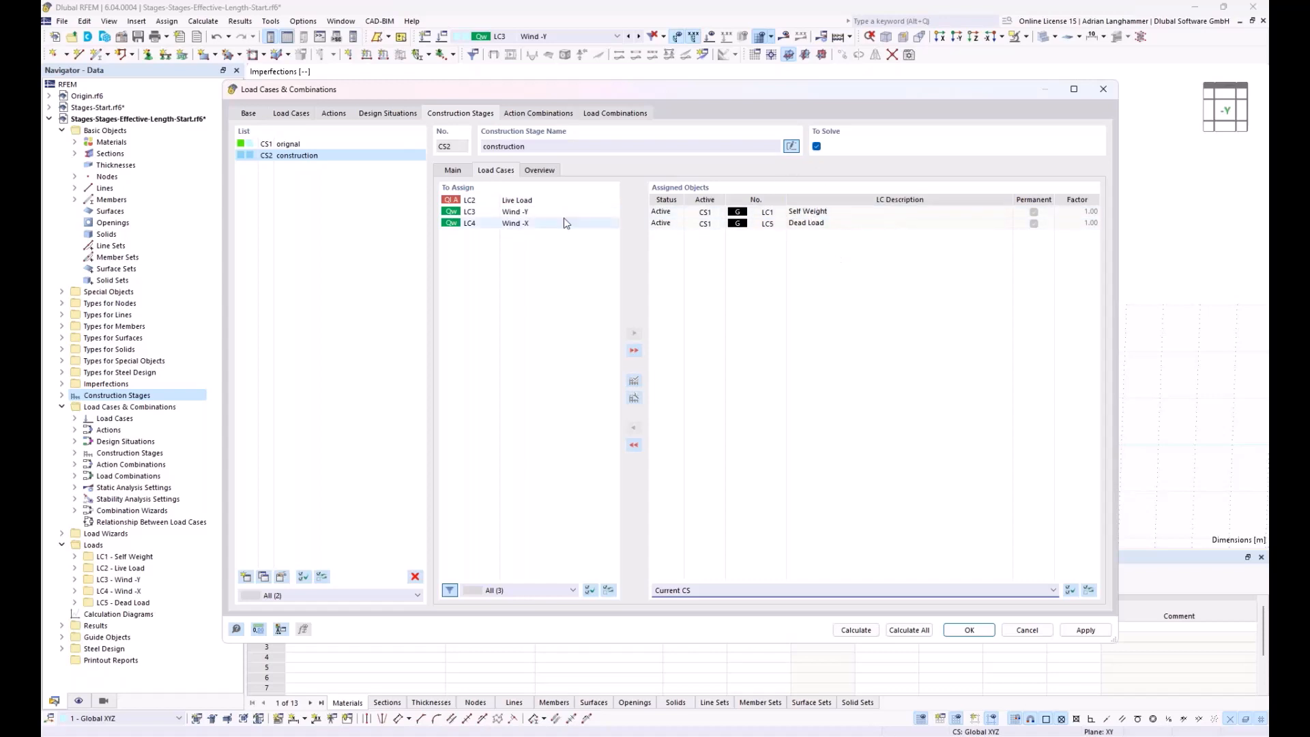
left_click(481, 212)
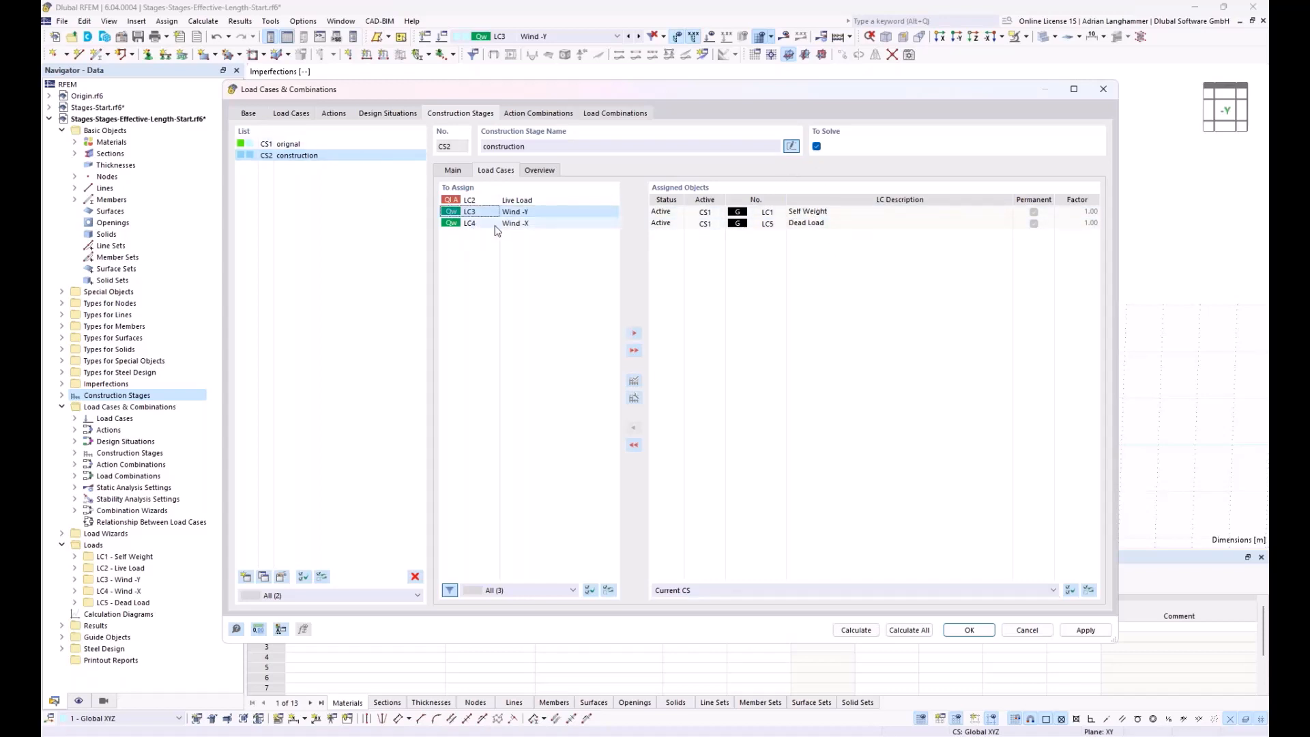
left_click(495, 225, "shift")
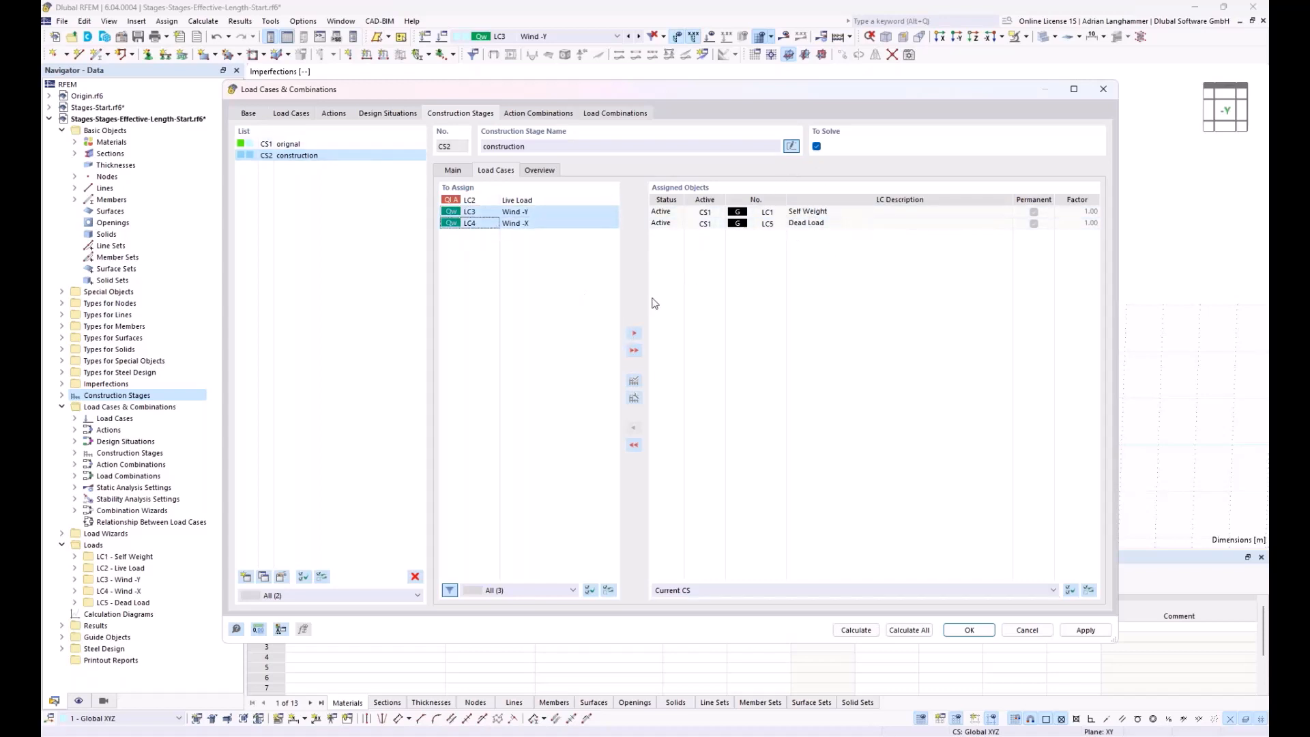
left_click(633, 333)
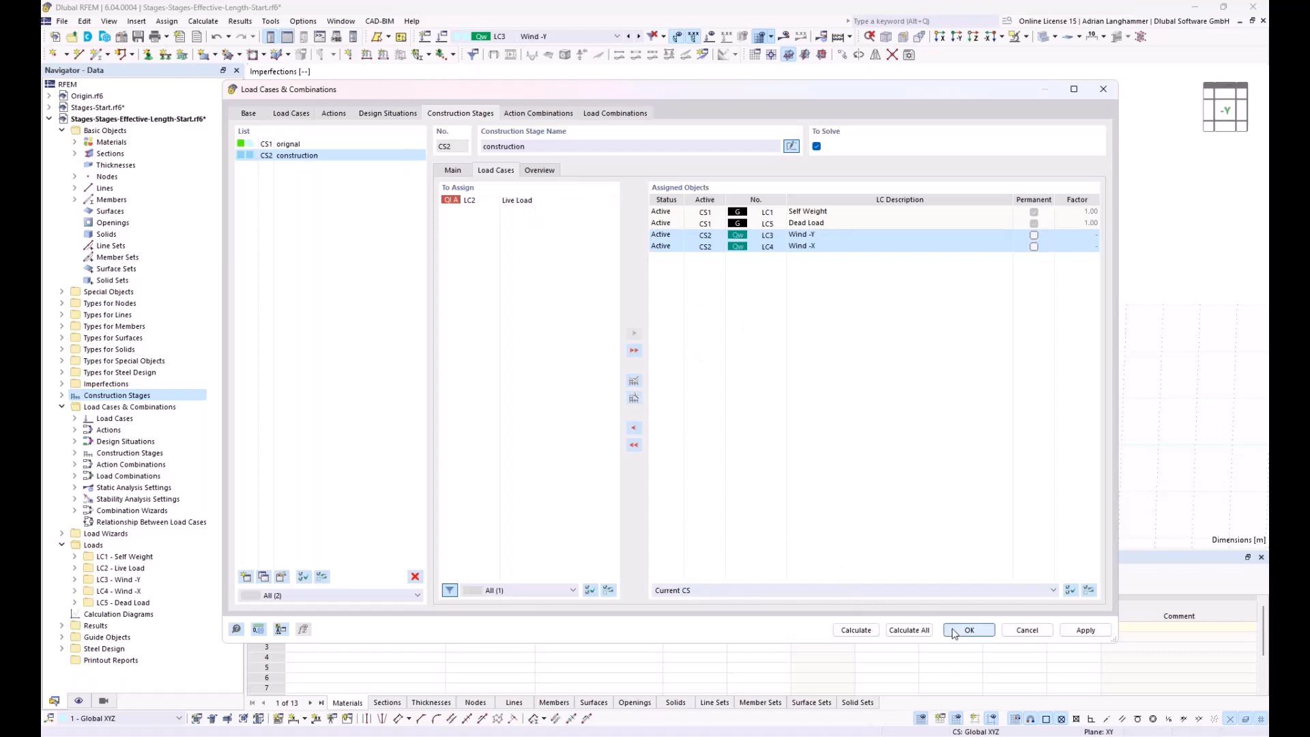
- Enable combination creation for design checks in CS1 and set its second-order combination wizard to consider construction stages only
left_click(452, 170)
left_click(310, 144)
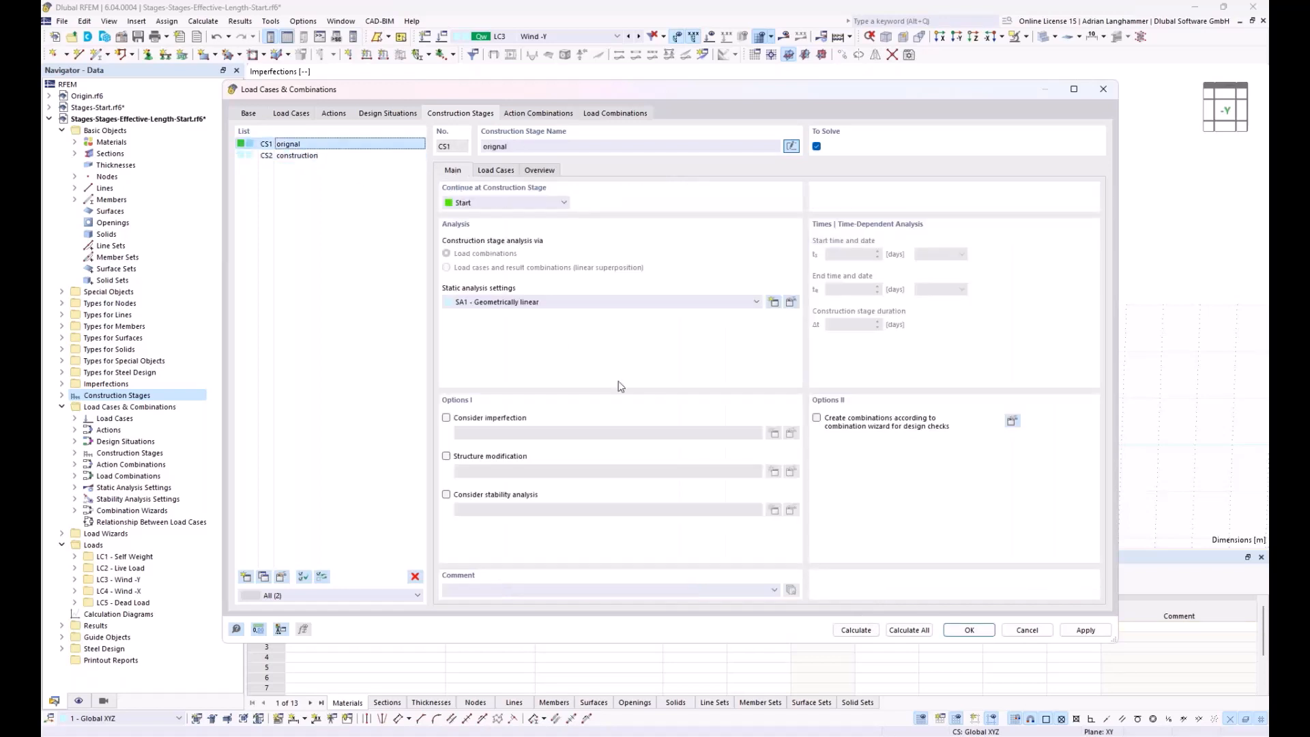
left_click(844, 424)
left_click(1012, 421)
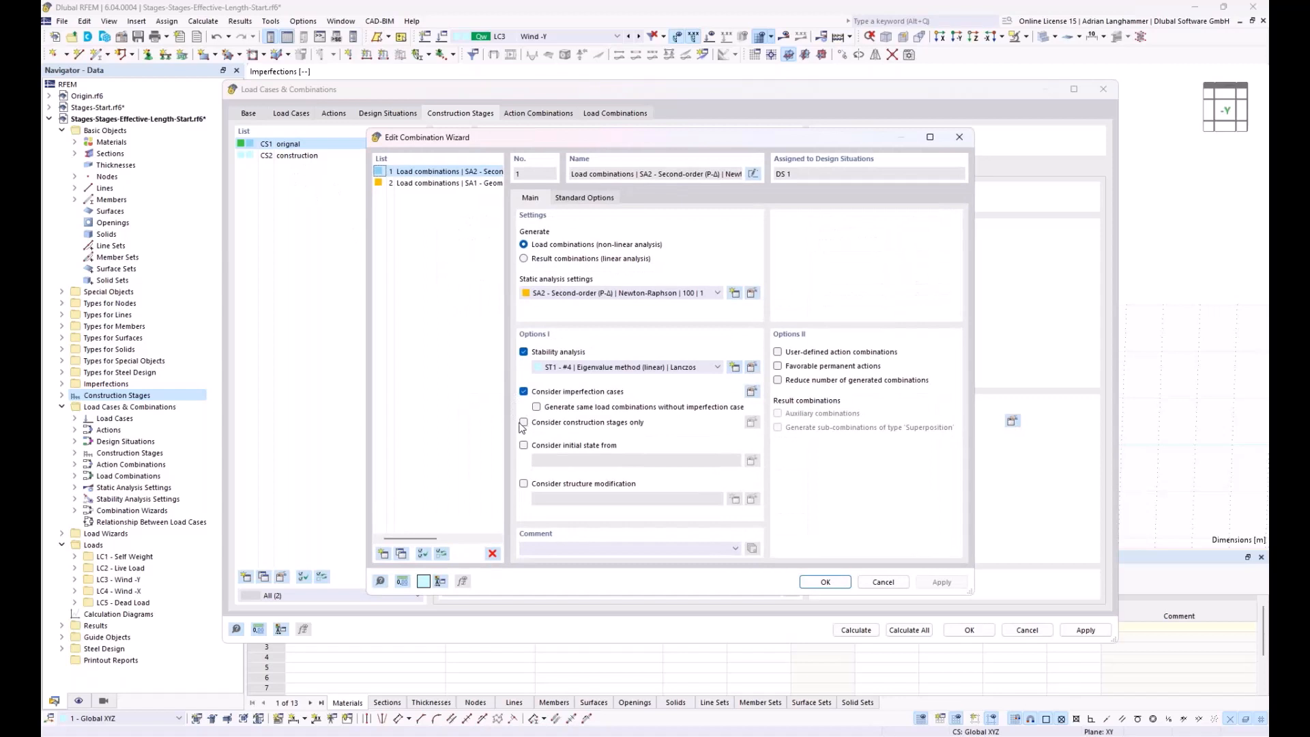
left_click(524, 423)
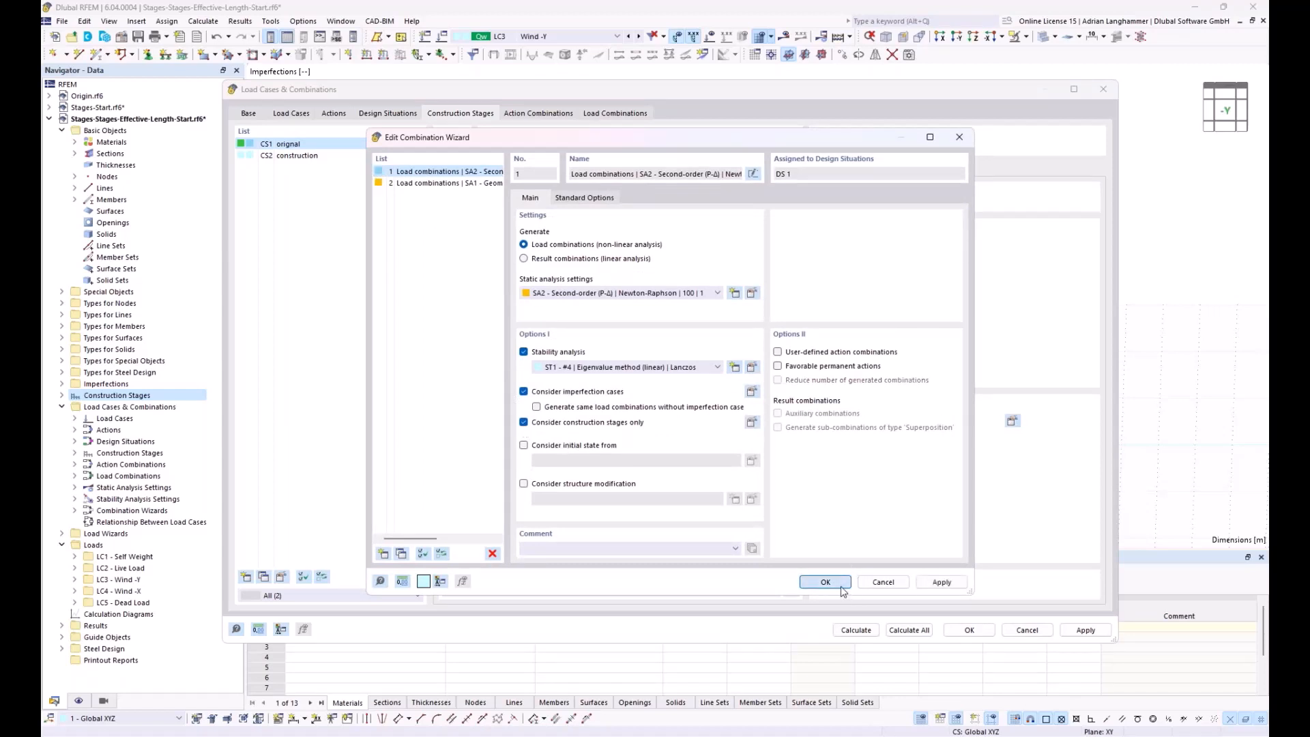
left_click(824, 582)
- Enable combination creation for design checks in CS2 and check its combination wizard settings
left_click(318, 156)
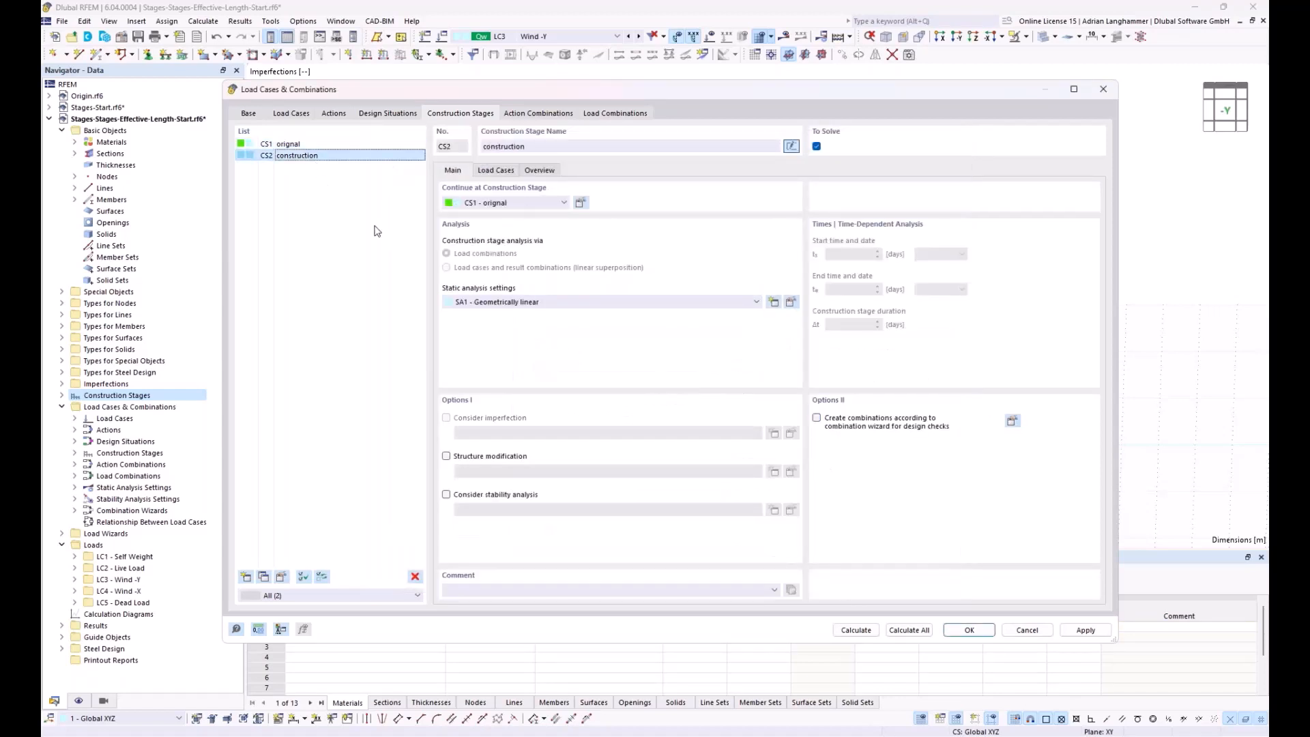
left_click(817, 418)
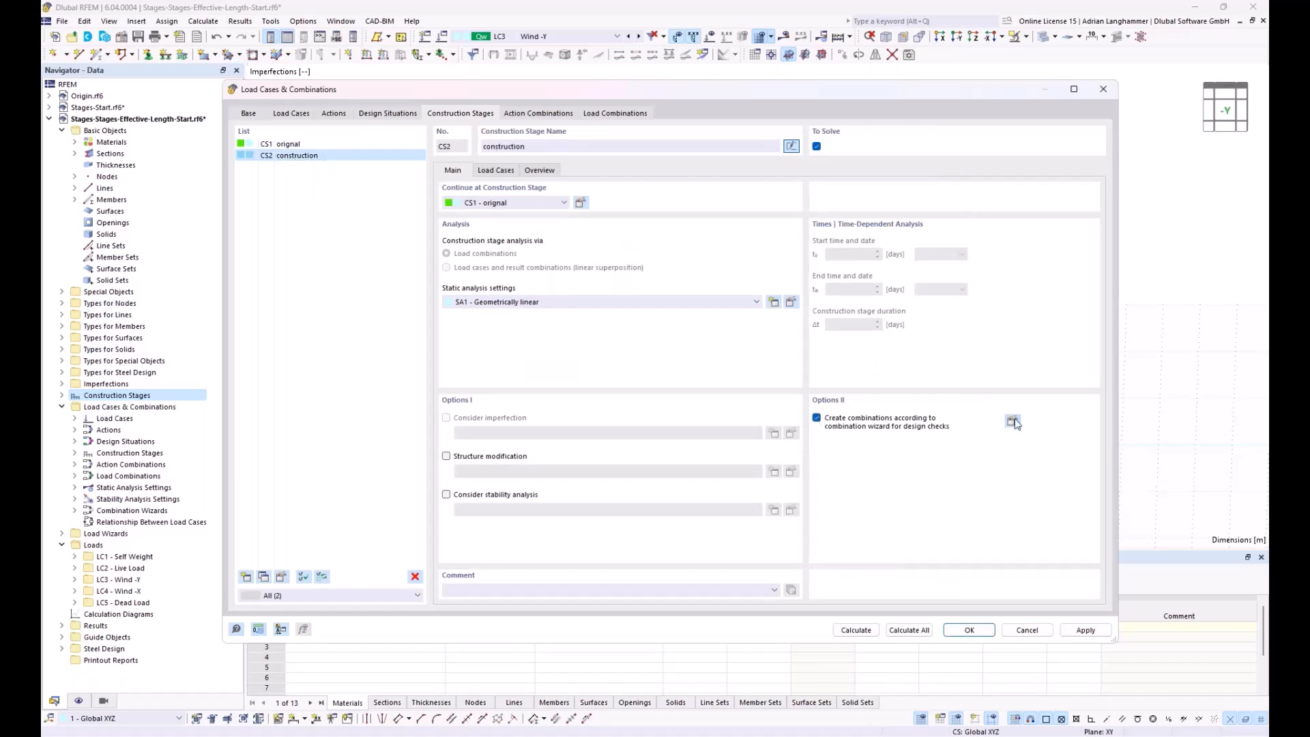
left_click(1013, 422)
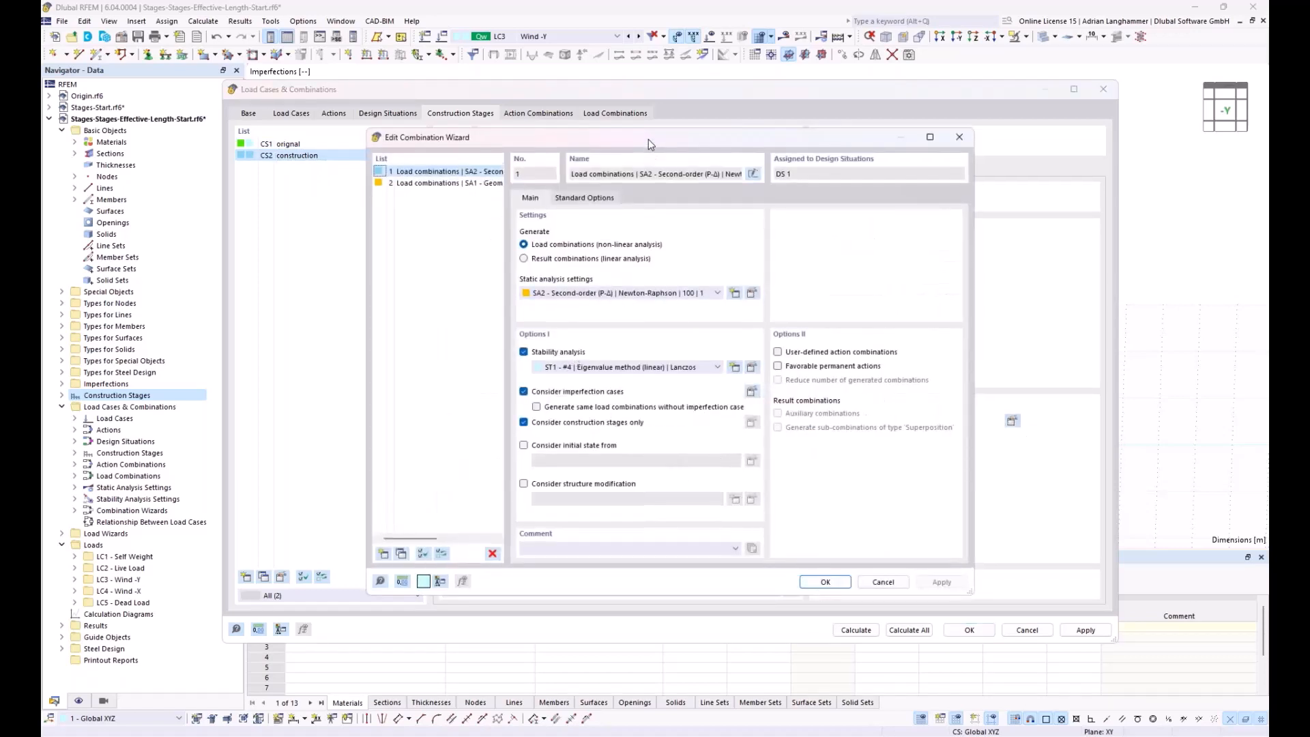
left_click_drag(649, 152, 530, 468)
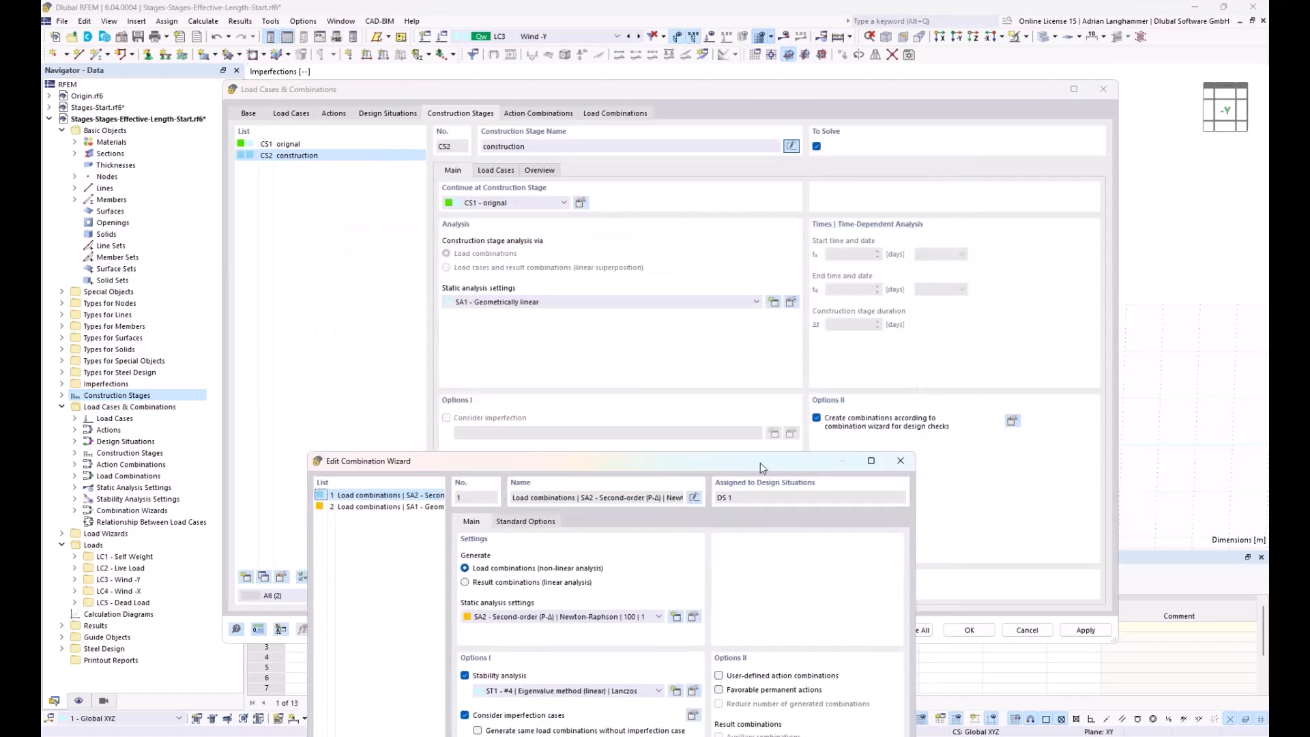
left_click_drag(762, 468, 797, 156)
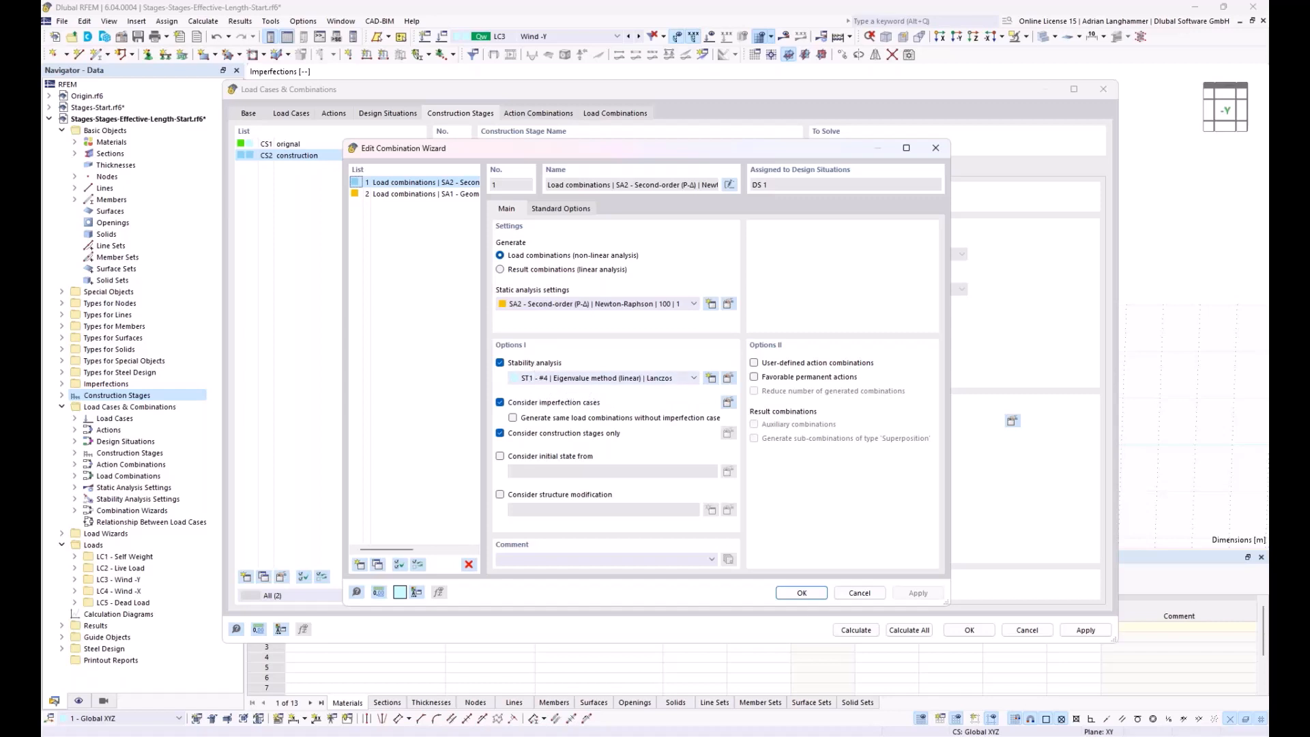
left_click(802, 593)
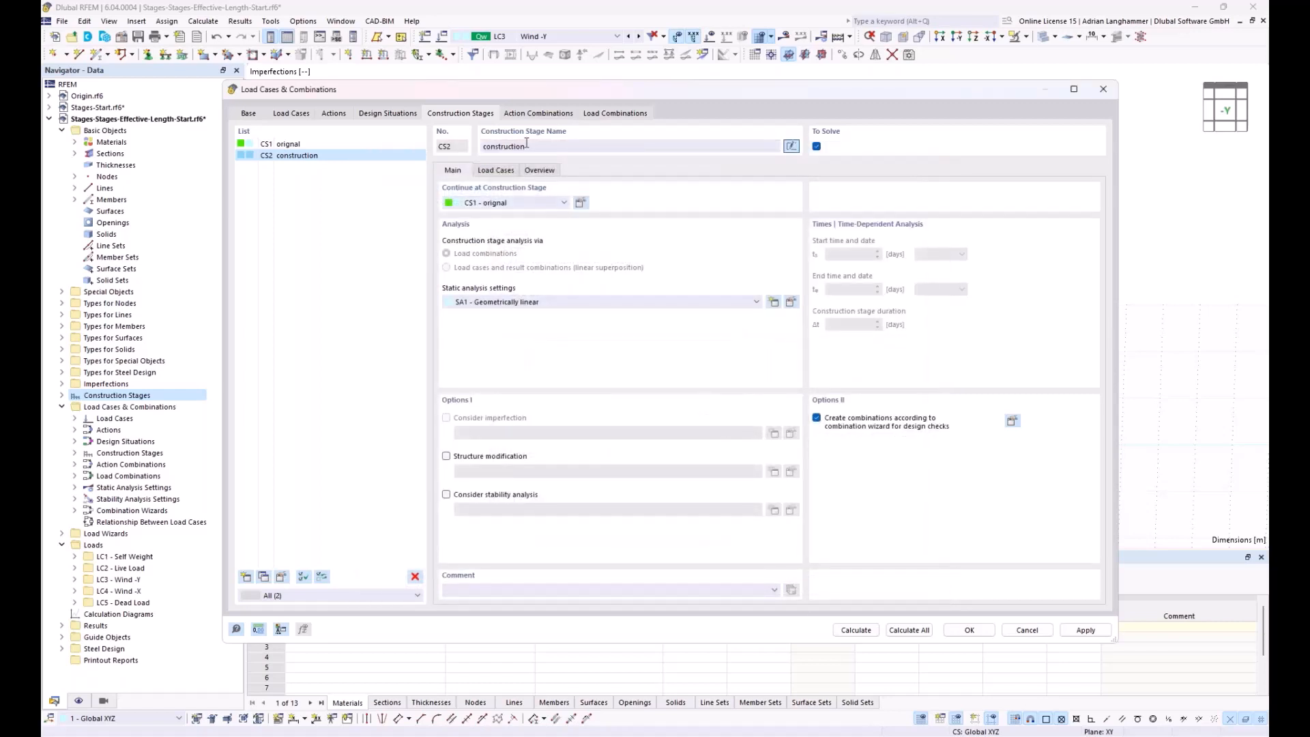
- Check which construction stage each generated action combination belongs to, and bring up the load combinations
left_click(533, 115)
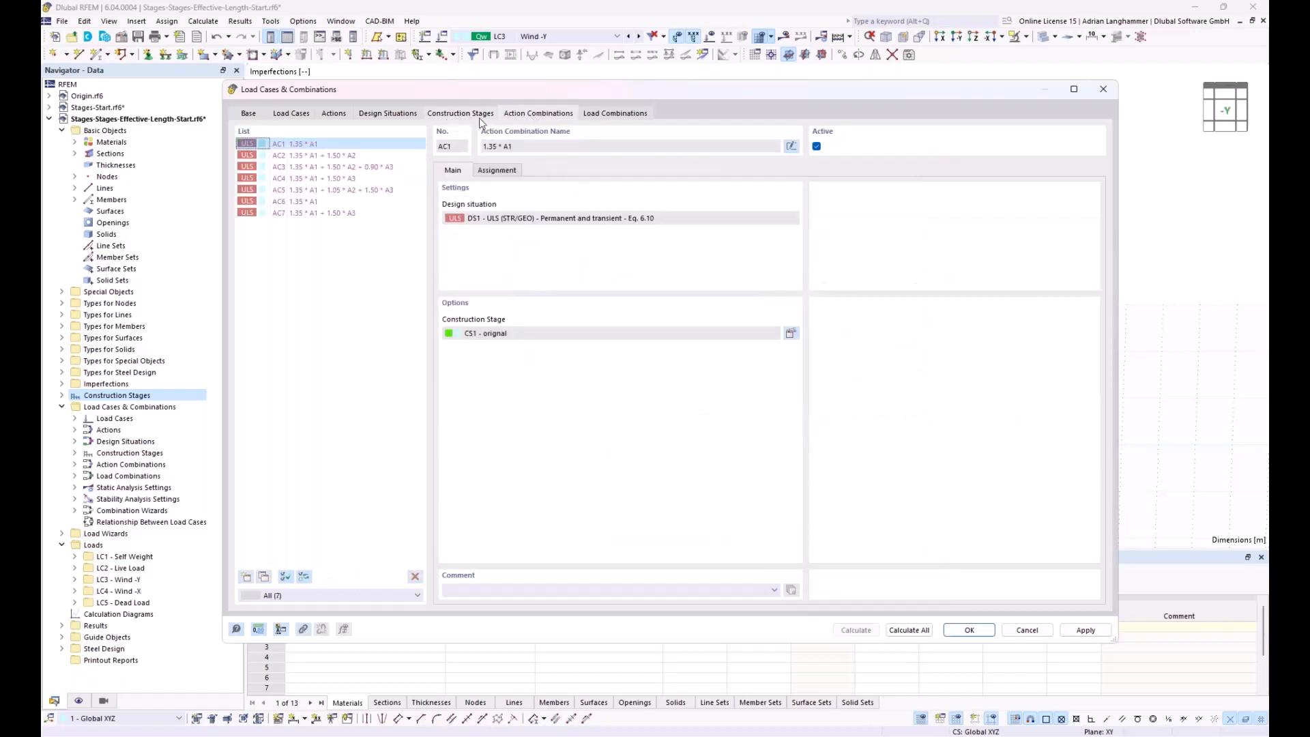
left_click(320, 166)
left_click(328, 189)
left_click(334, 214)
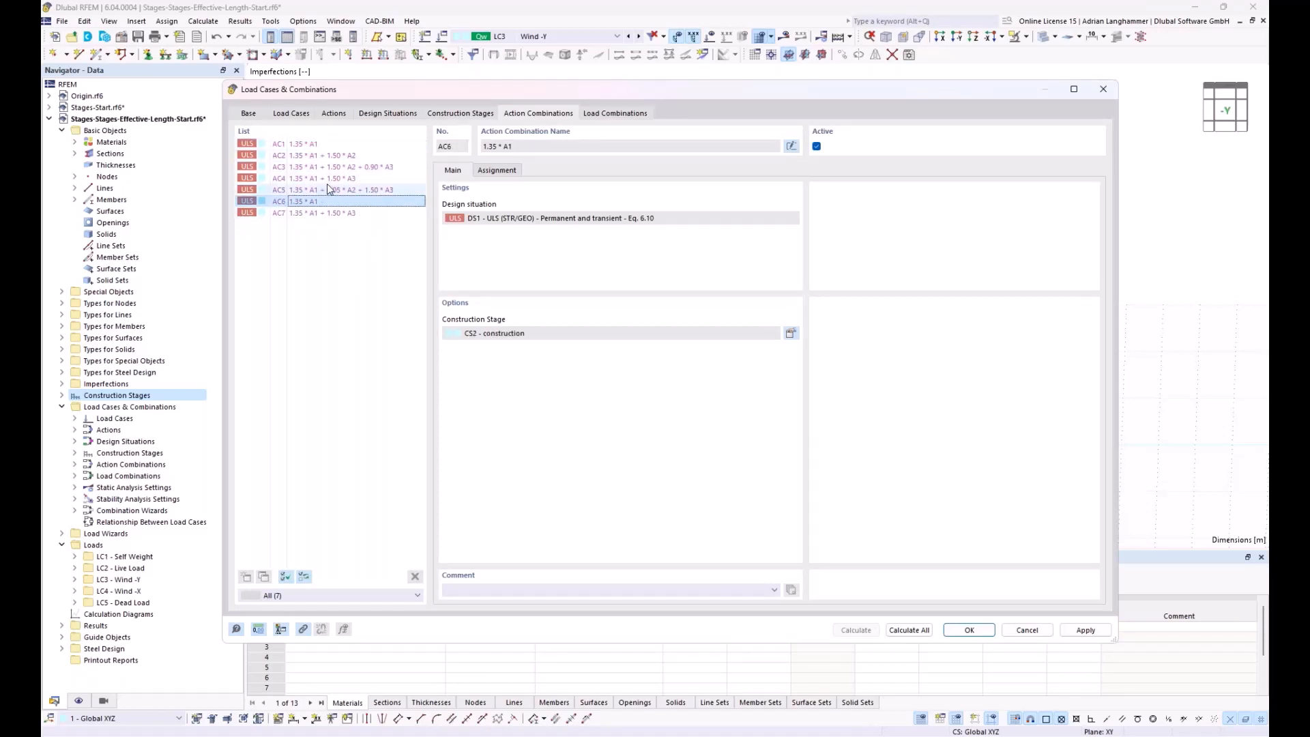
left_click(327, 179)
left_click(317, 214)
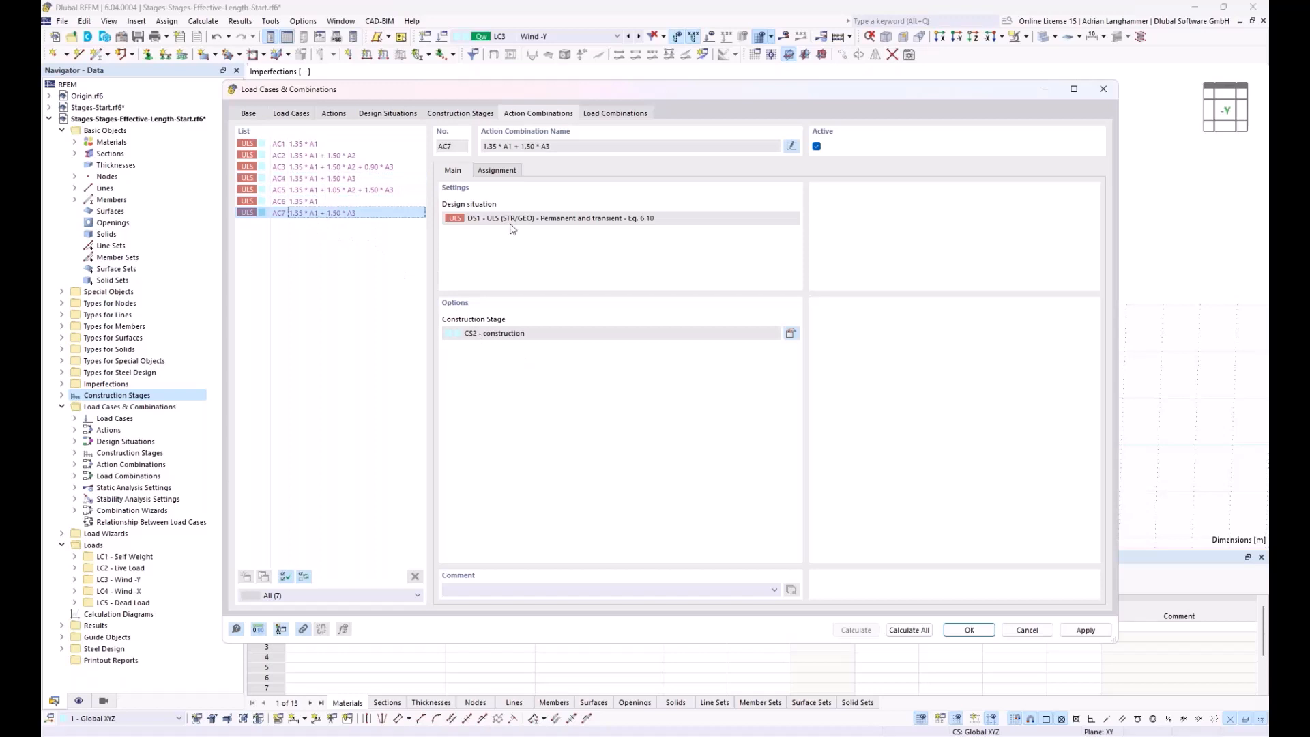
left_click(614, 113)
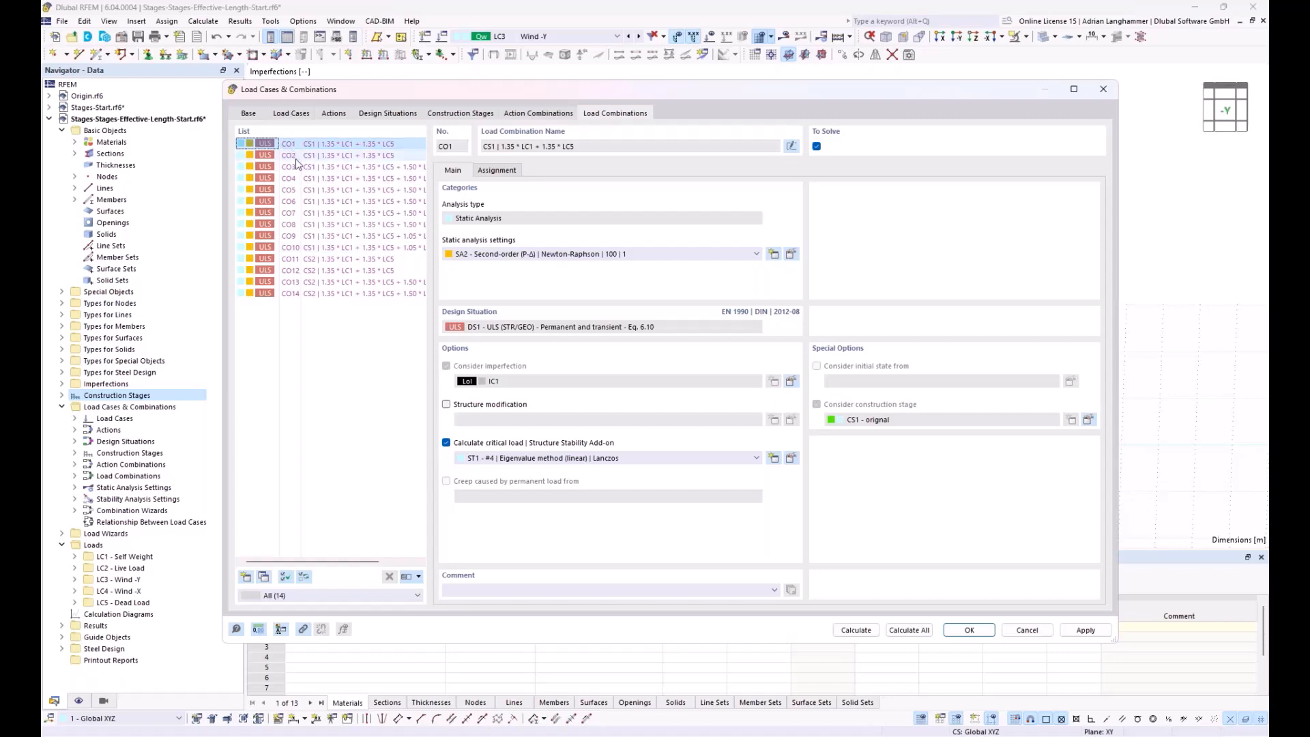
- Compare the construction stage and initial state settings of load combinations CO10, CO11, CO14, CO9 and CO4
left_click(298, 247)
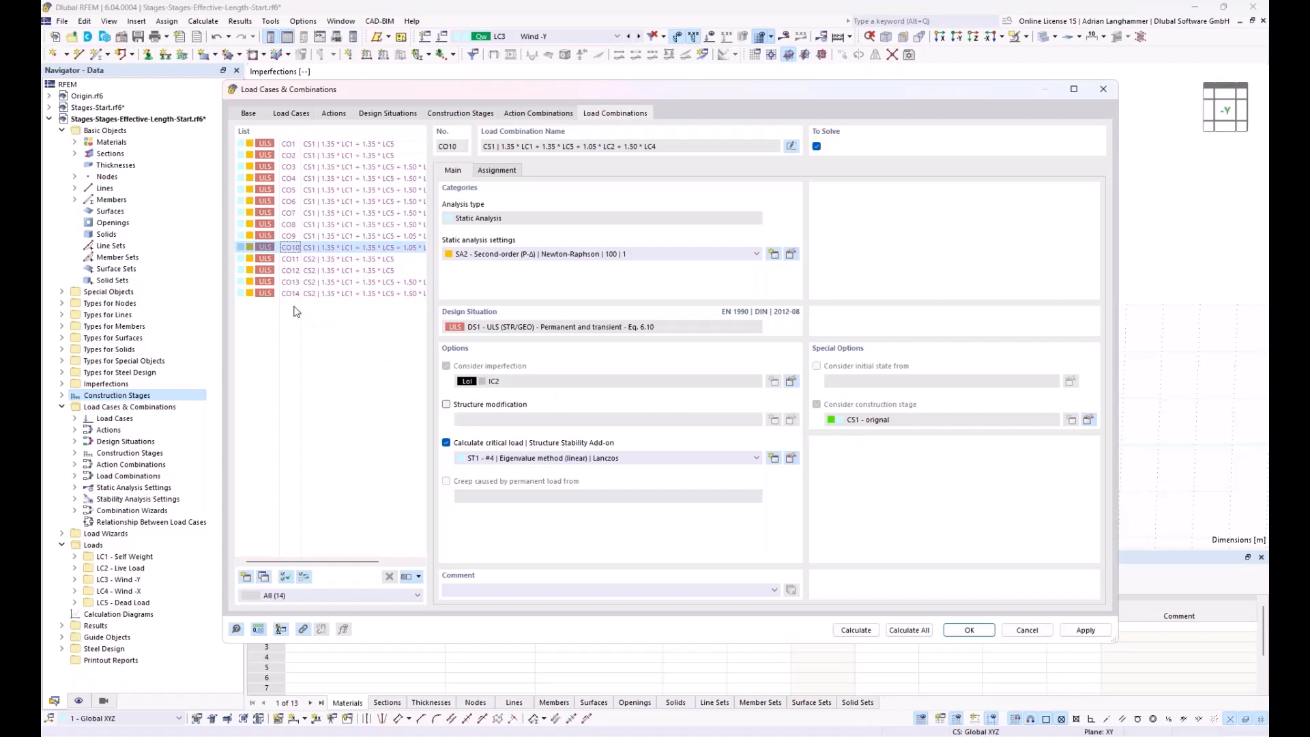
left_click(370, 260)
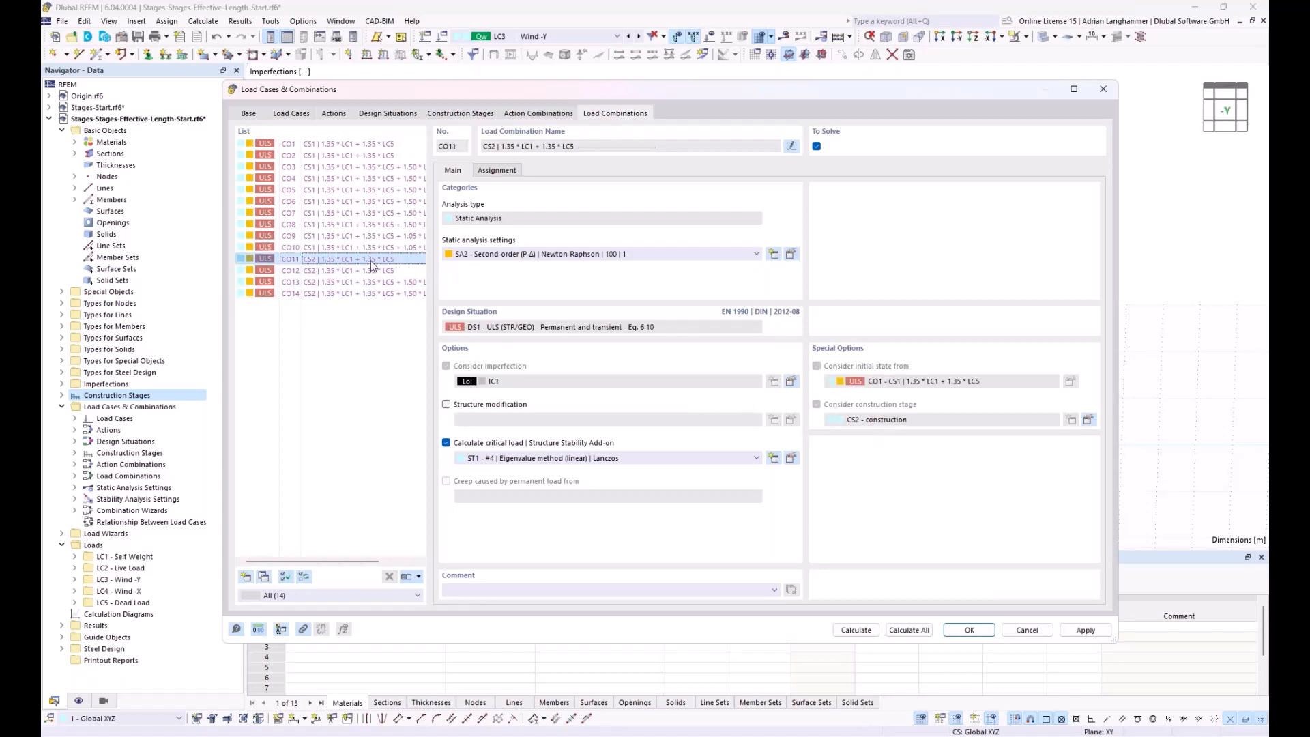
left_click(300, 295)
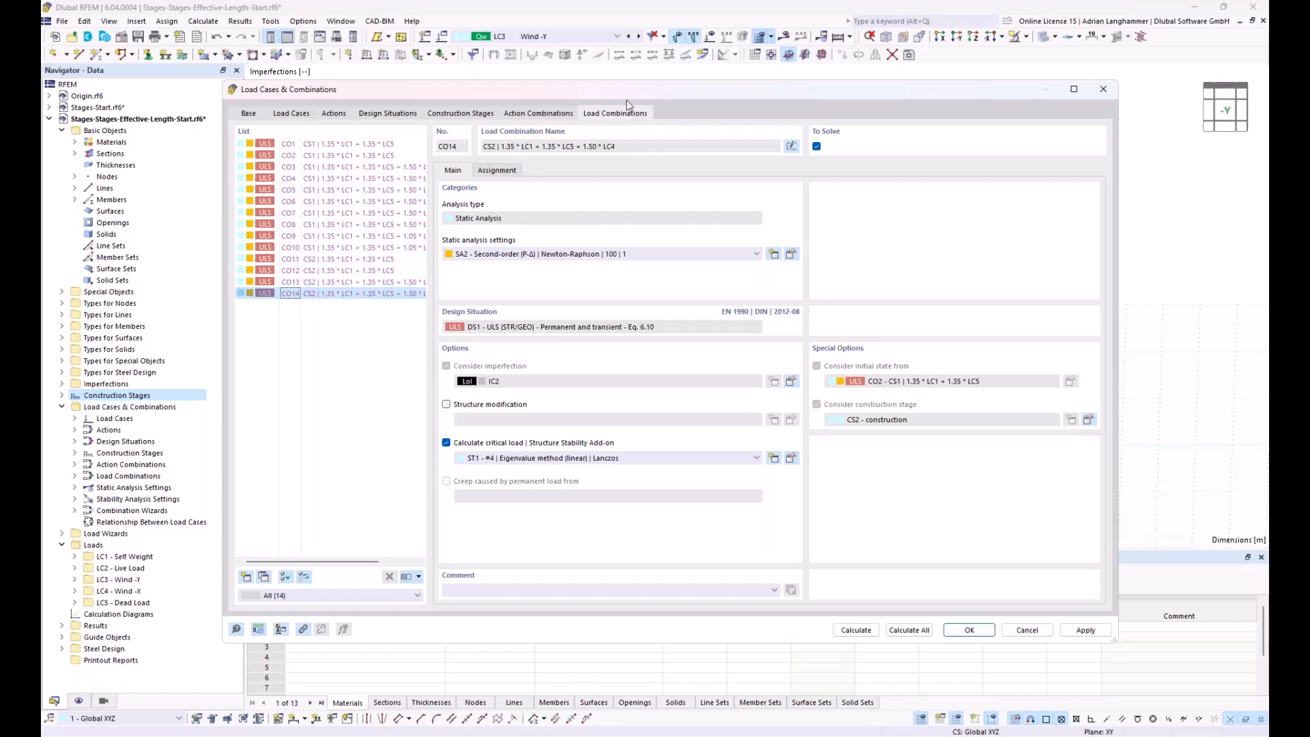
left_click_drag(641, 93, 667, 83)
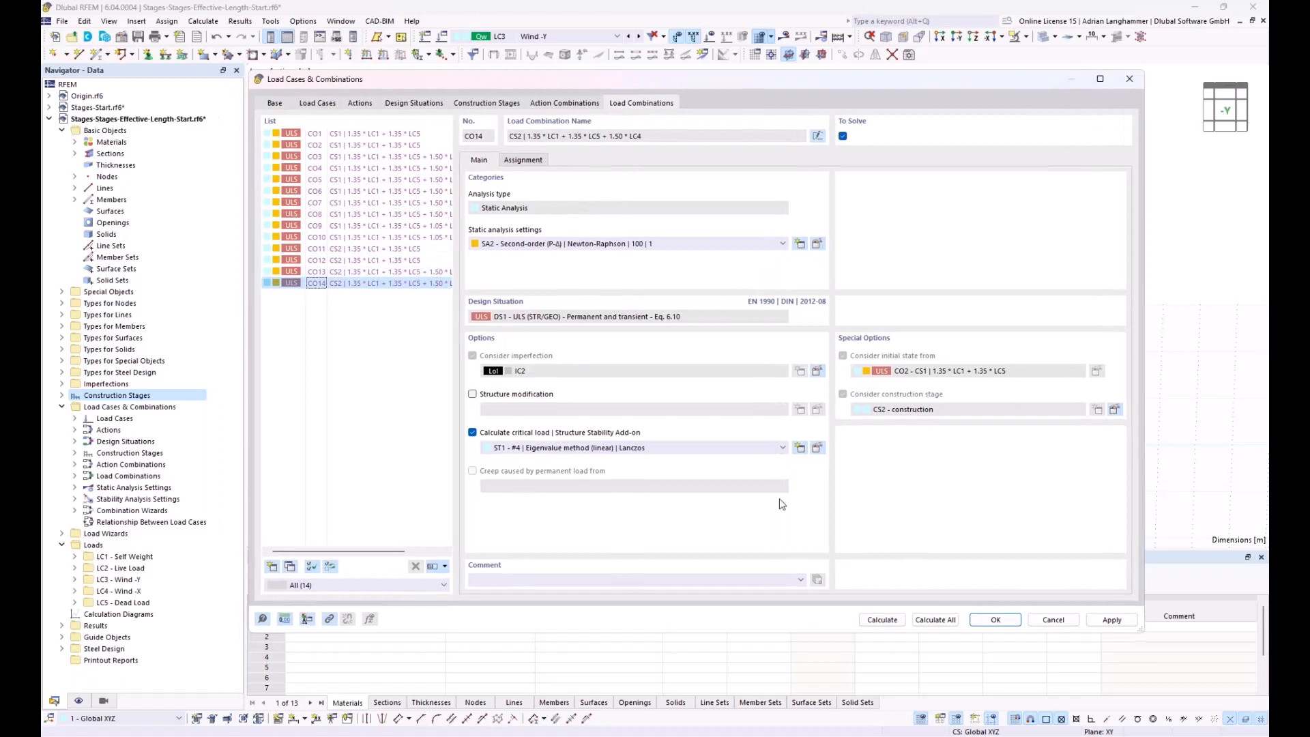
left_click(338, 260)
left_click(367, 226)
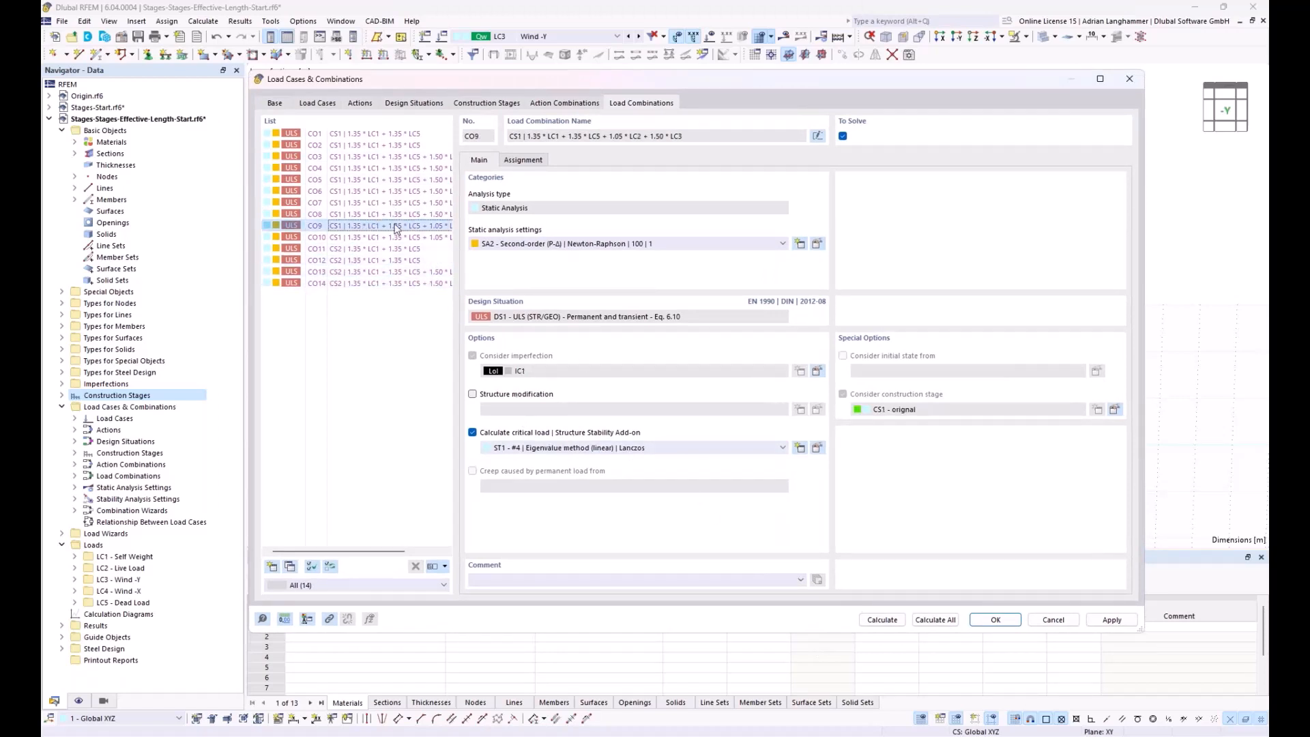
left_click(365, 169)
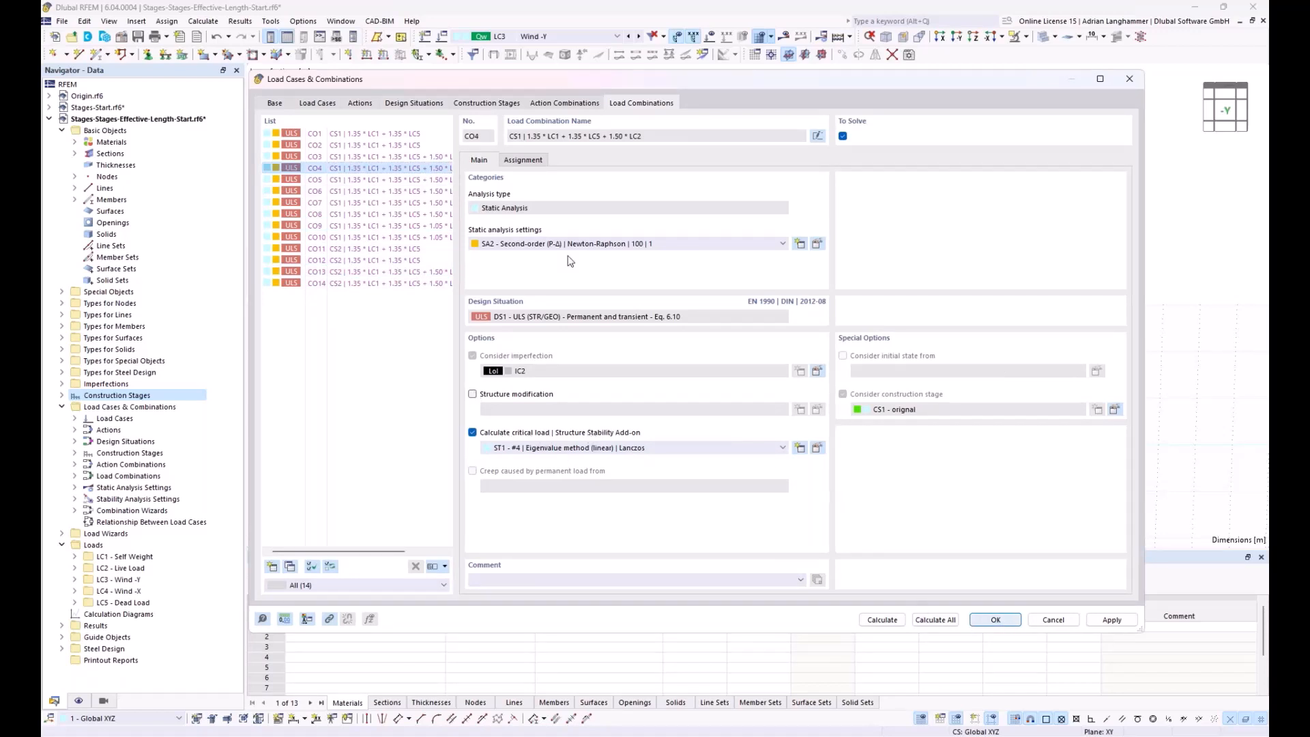
- Make design situation DS1 the active loading and display its static analysis results
left_click(458, 38)
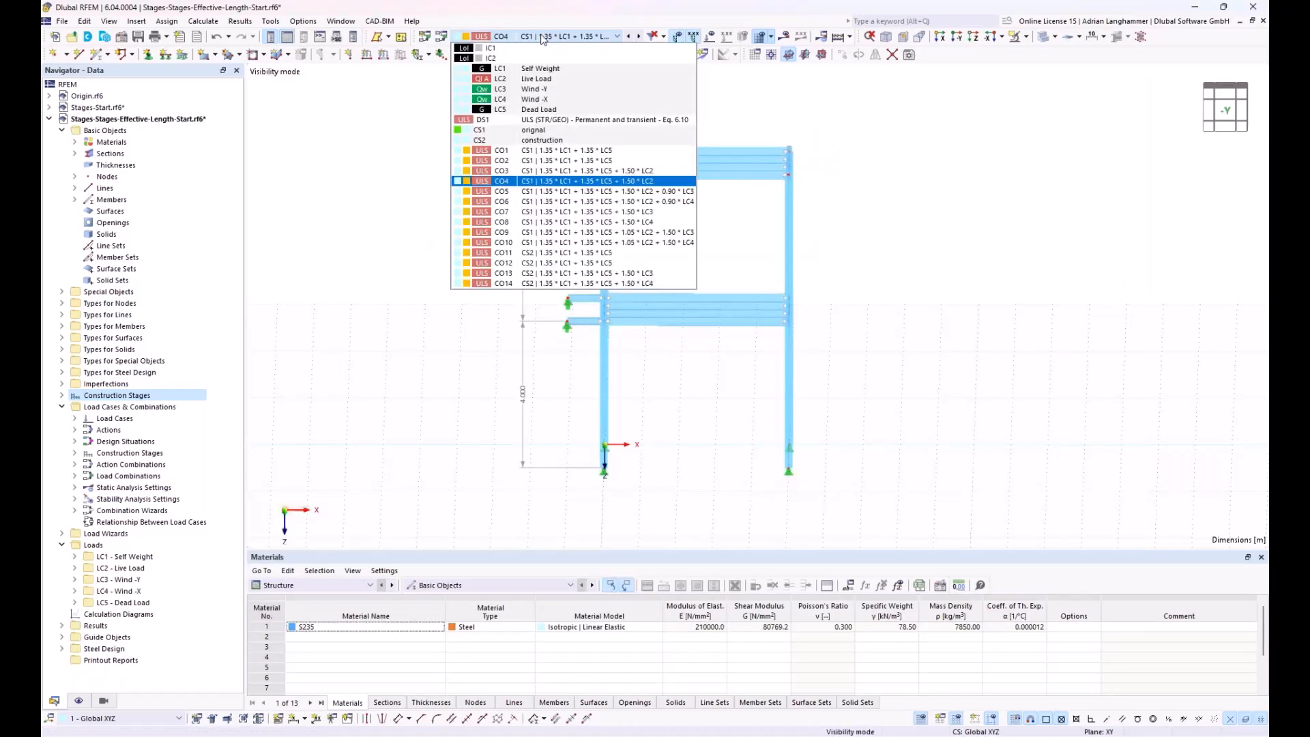
left_click(546, 121)
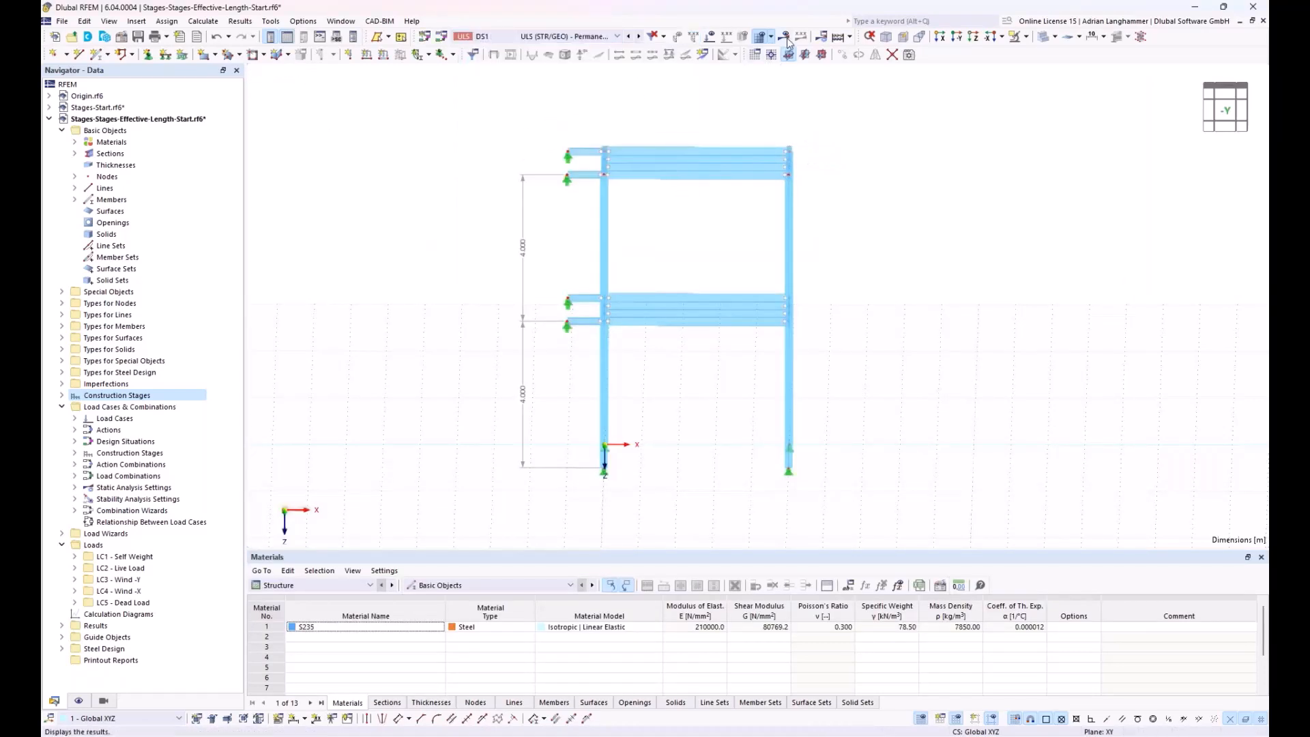
left_click(785, 37)
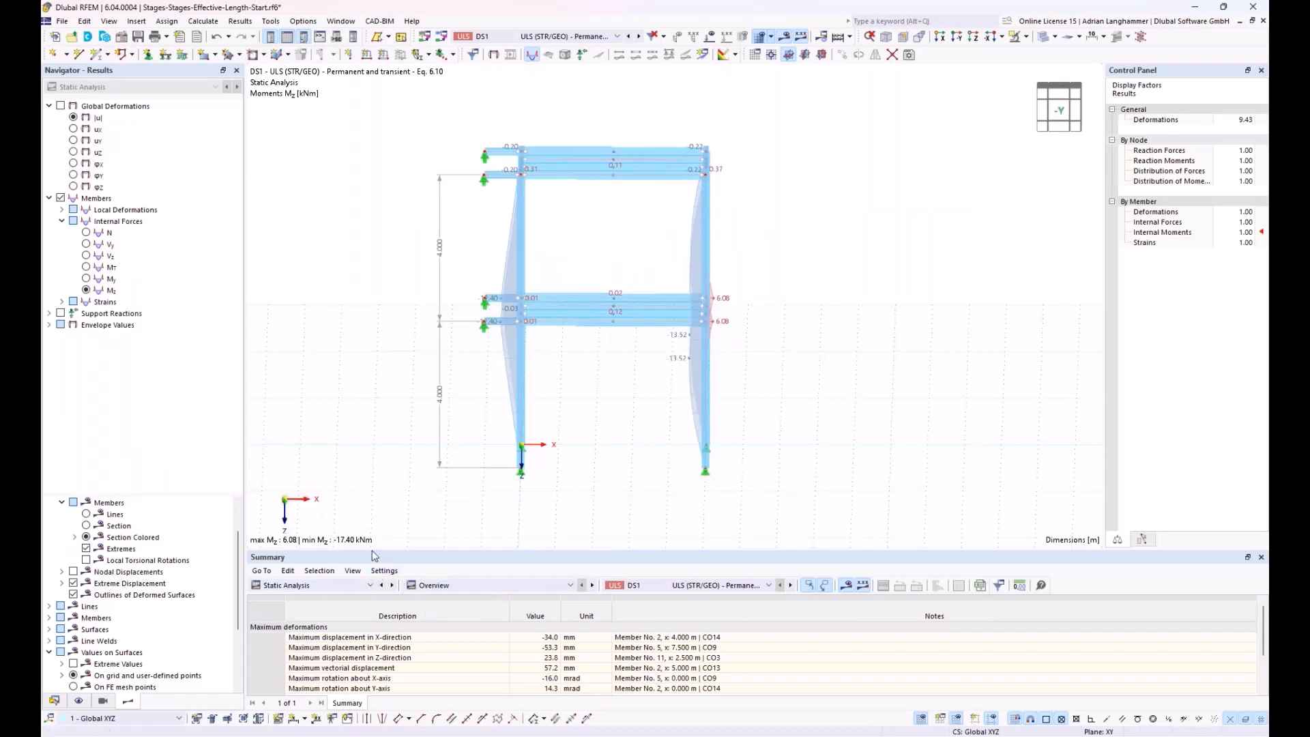
- Switch the result table to Stability Analysis and show the critical load factors of load combination CO10
left_click(663, 586)
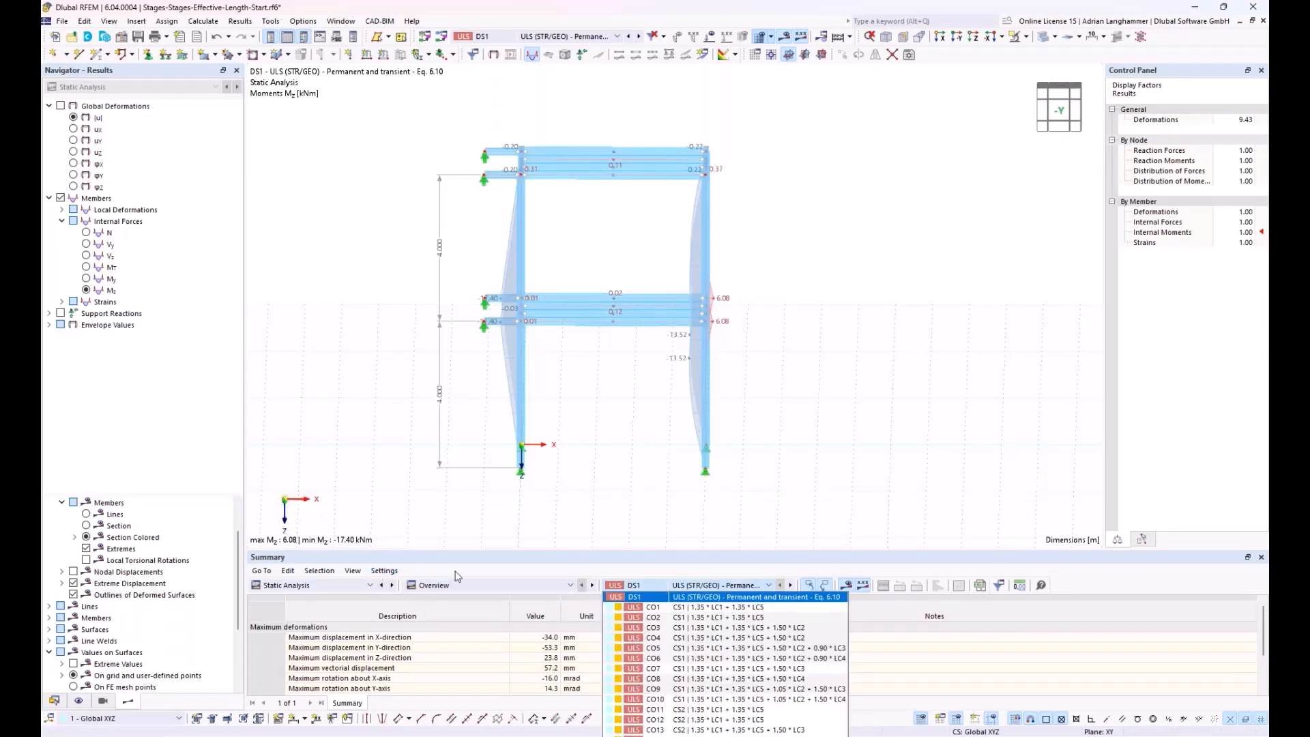
left_click(310, 585)
left_click(309, 586)
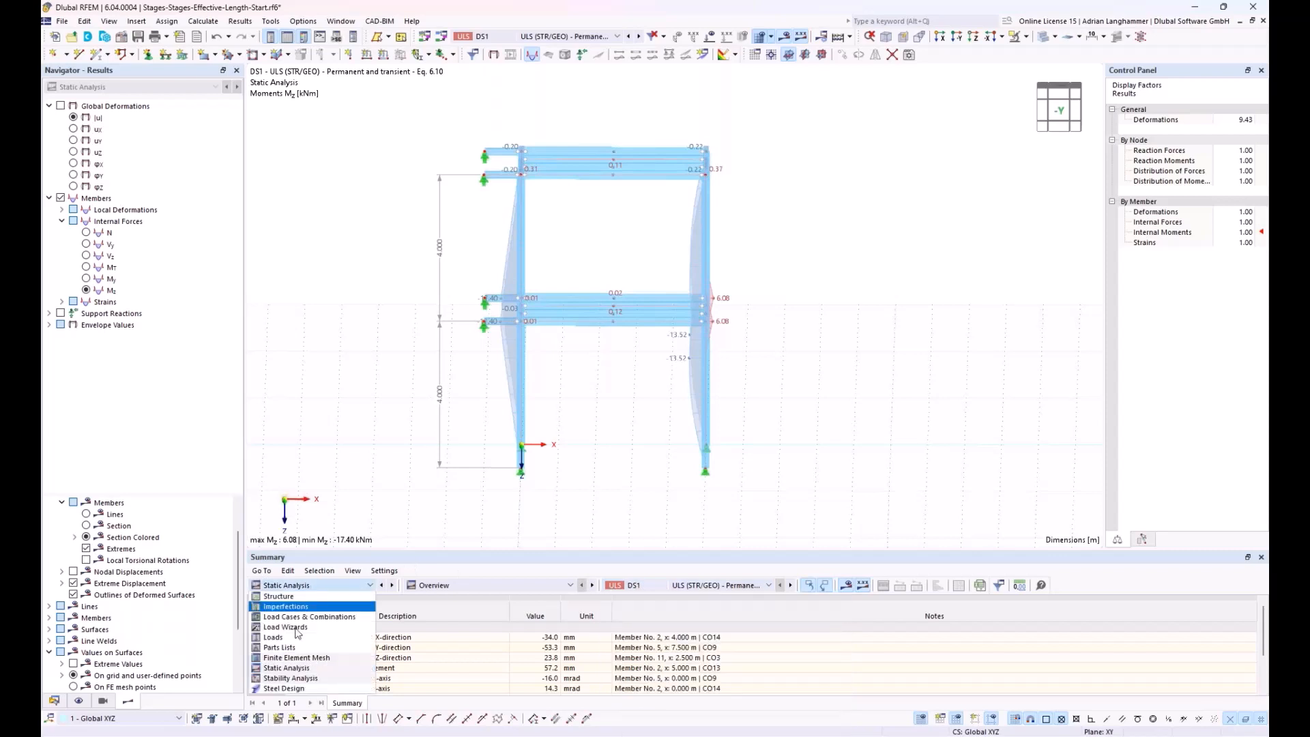
left_click(281, 679)
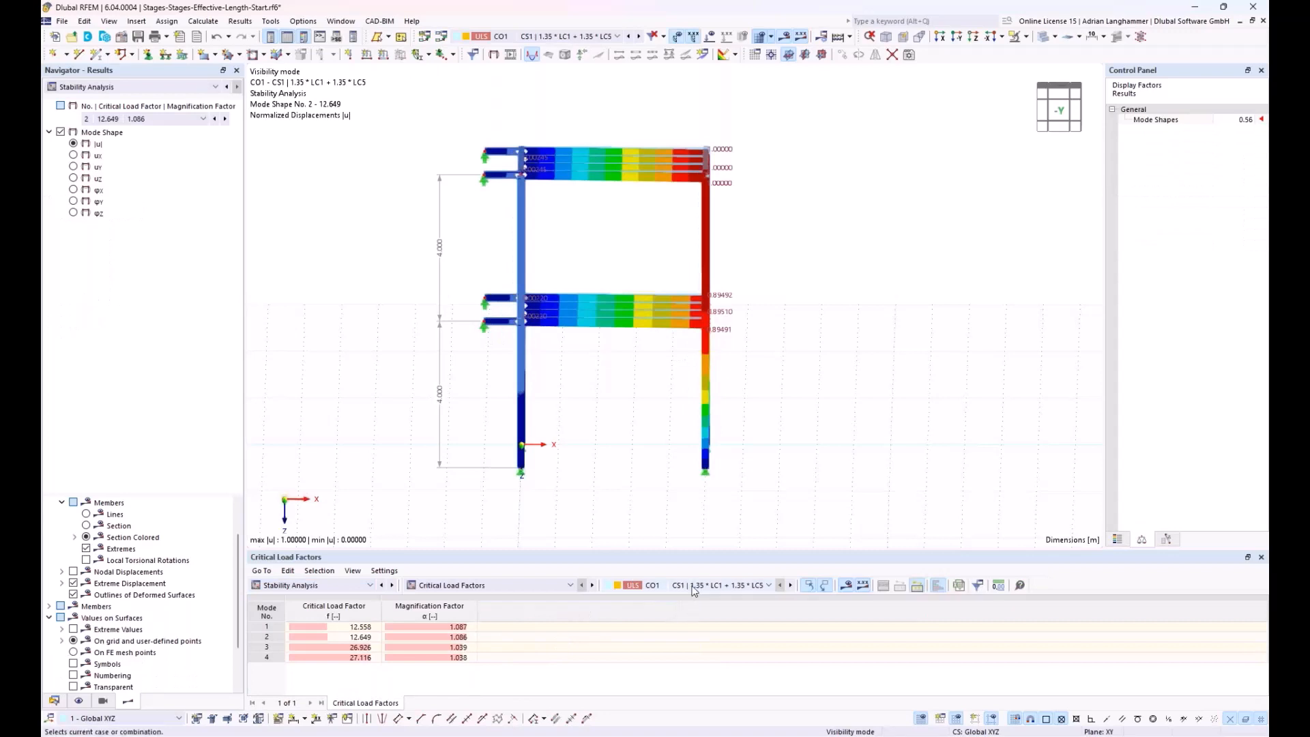
left_click(694, 591)
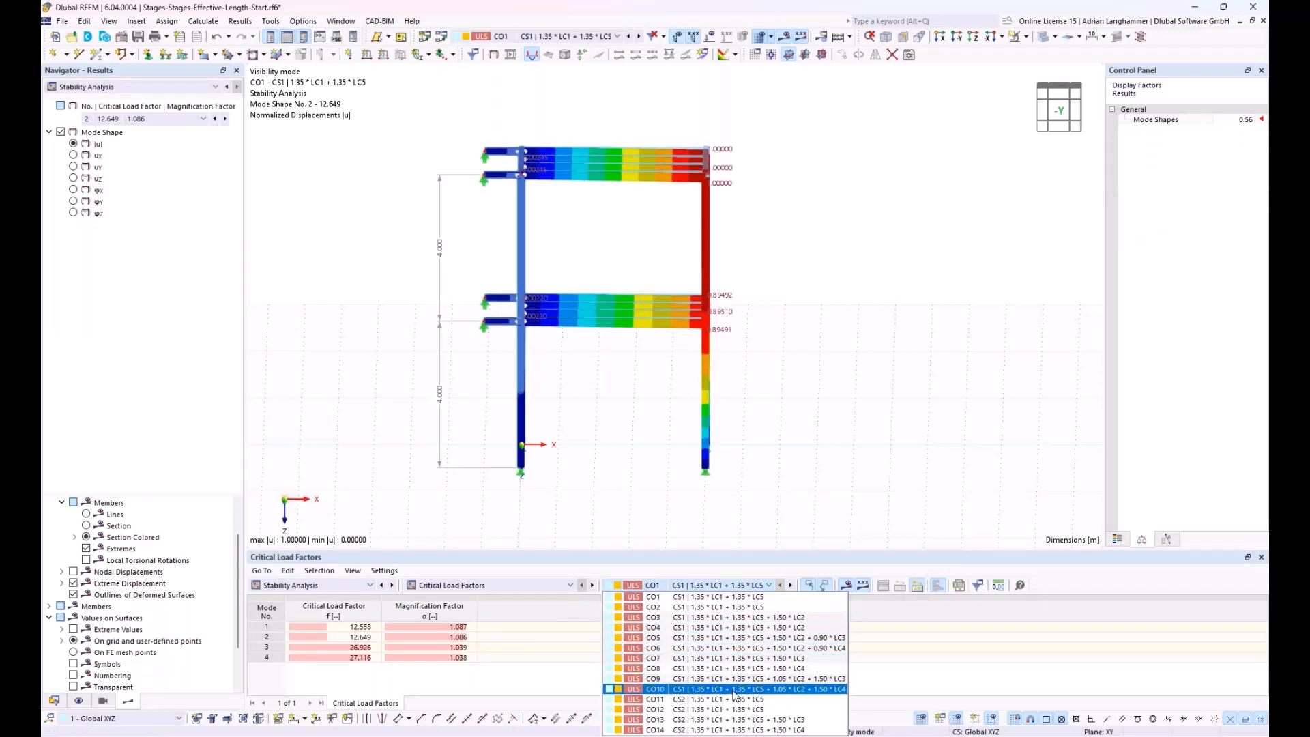
left_click(695, 690)
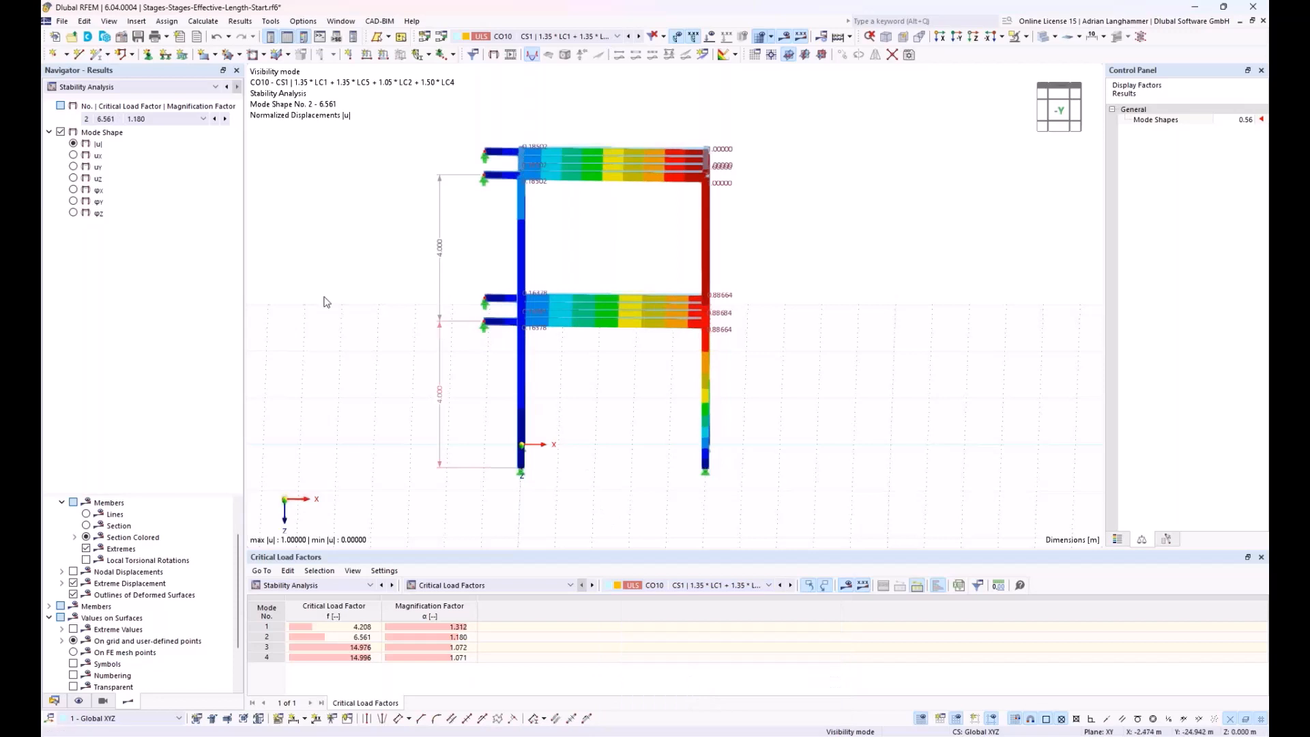
- Review mode shapes 1 to 3 of CO10 and examine the column buckling in mode shape 3
left_click(215, 120)
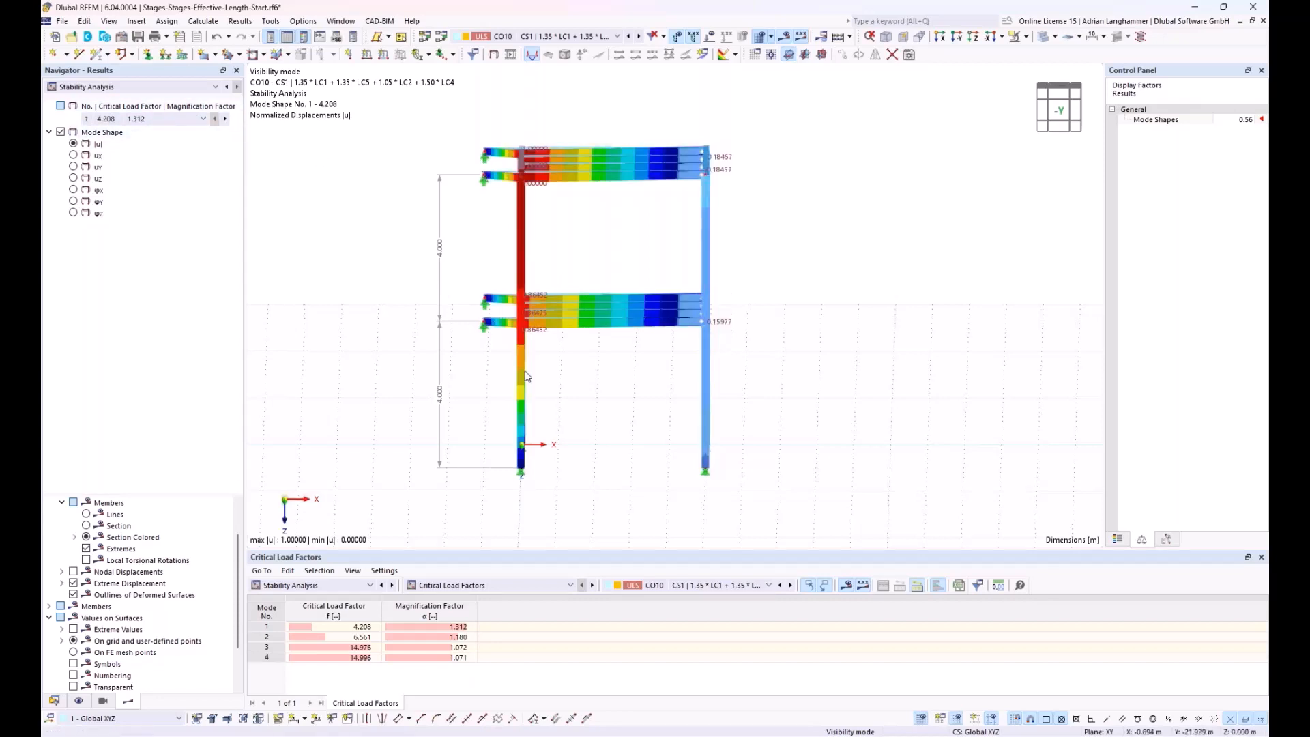
left_click(225, 120)
left_click(225, 120)
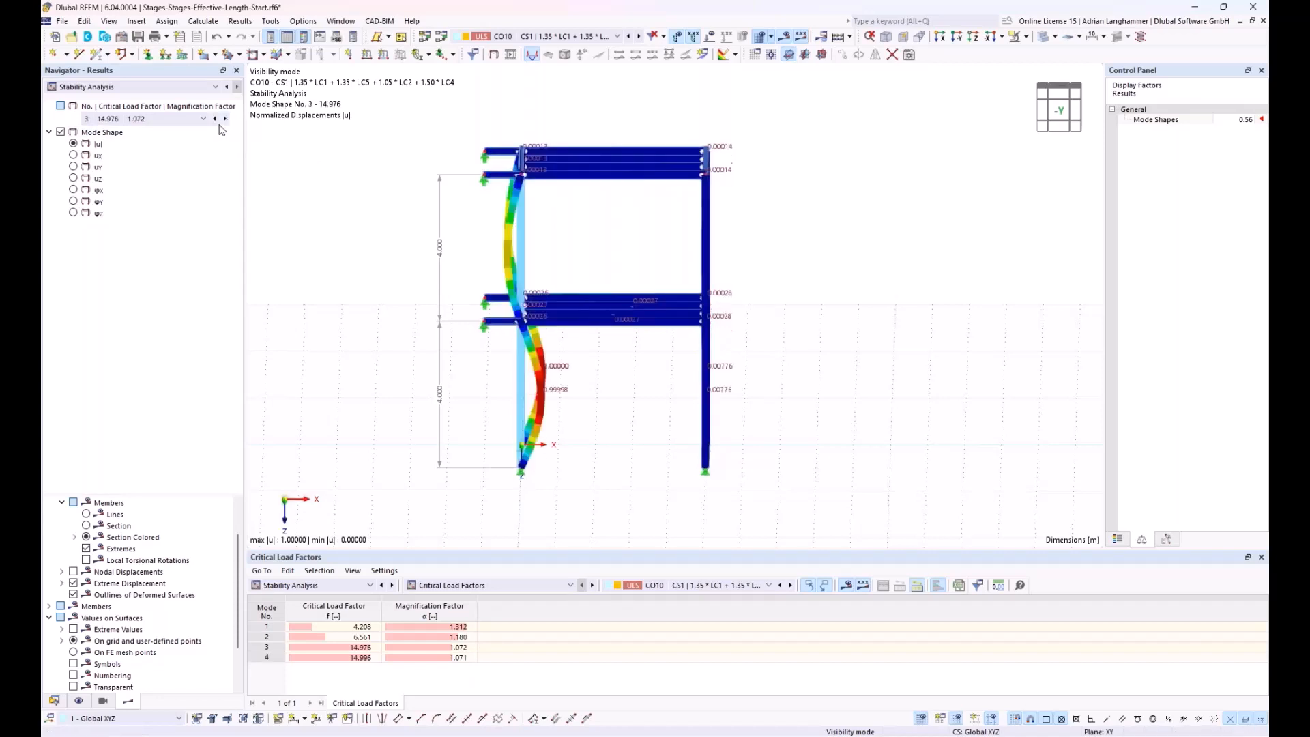
middle_click_drag(619, 402, 622, 404)
middle_click(622, 404)
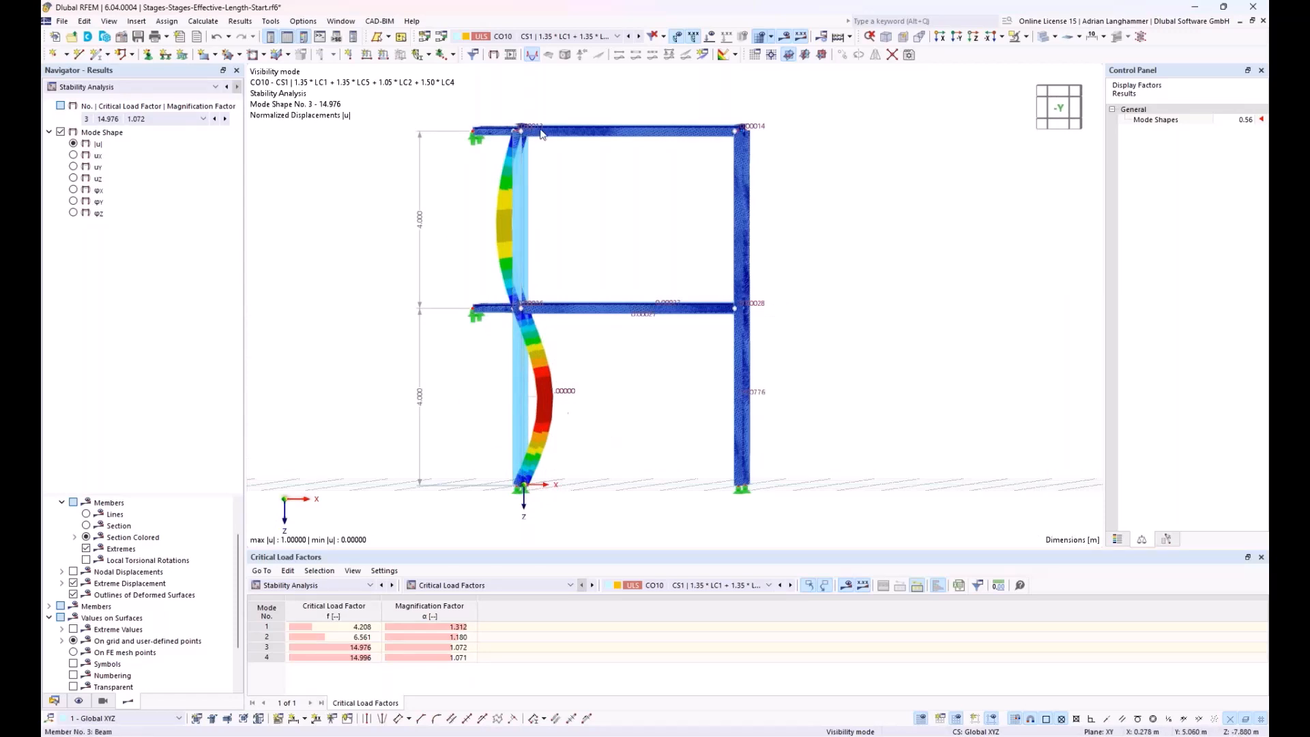
middle_click_drag(616, 380, 608, 330)
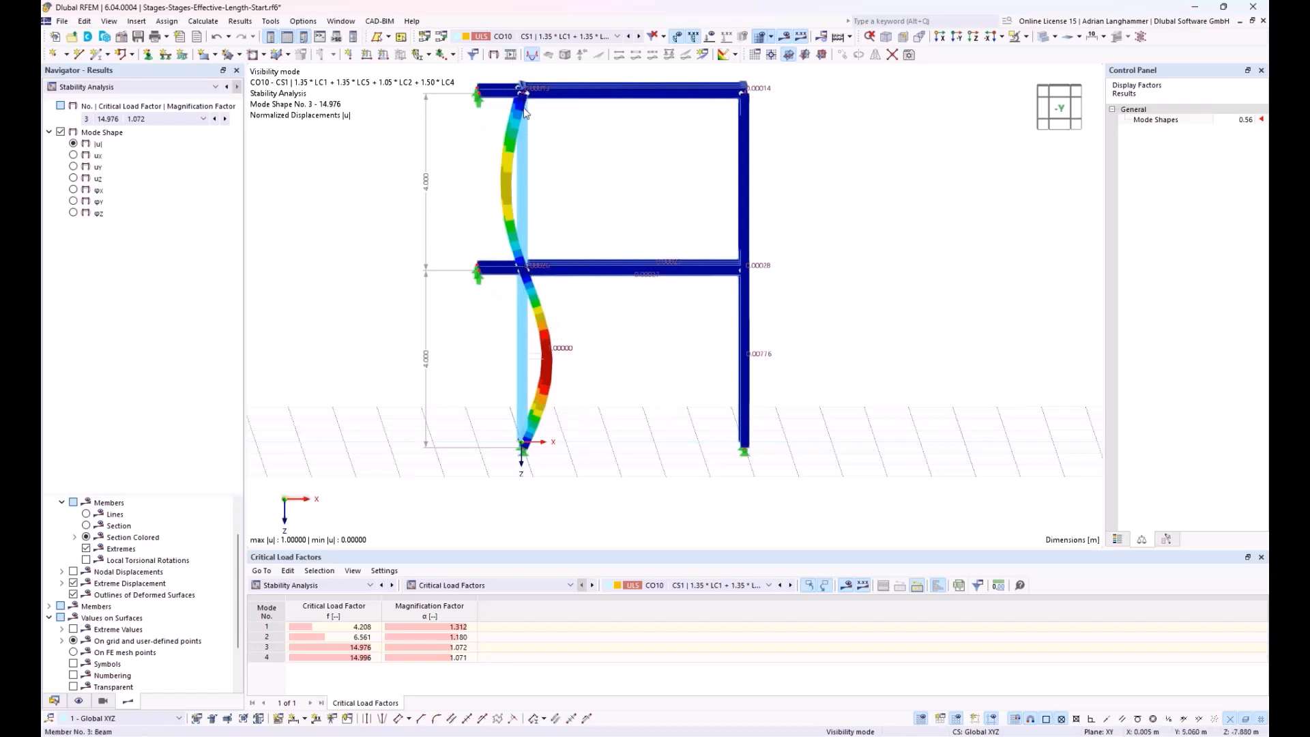
- Show the stability results of construction-stage combination CO14 and examine the column buckling in mode shape 2
left_click(665, 587)
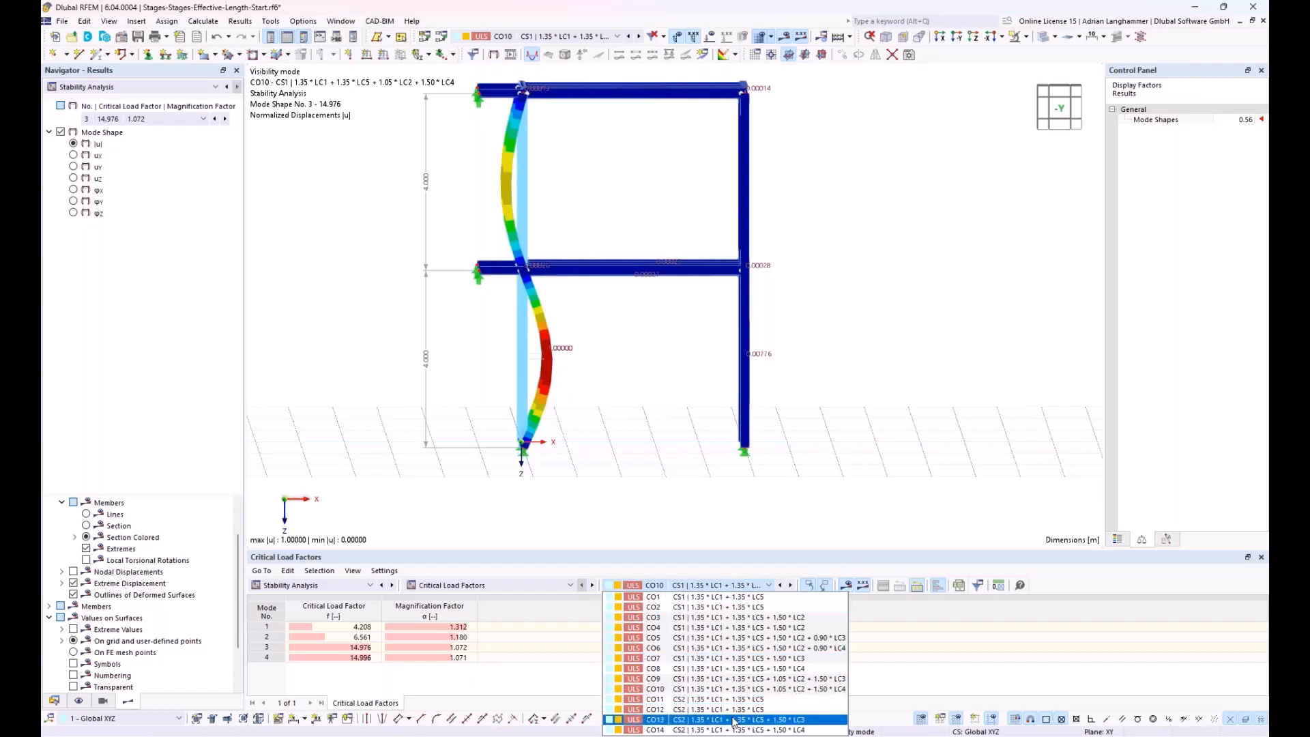
left_click(655, 730)
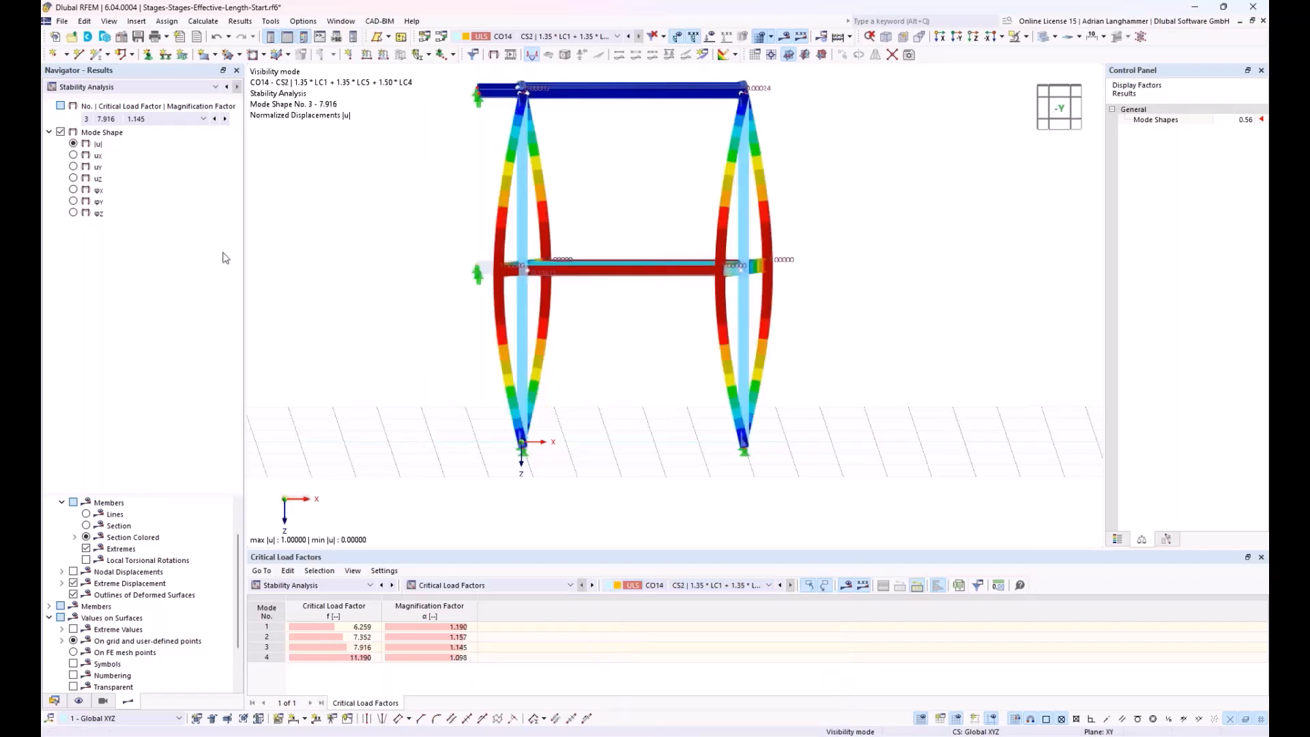
left_click(190, 120)
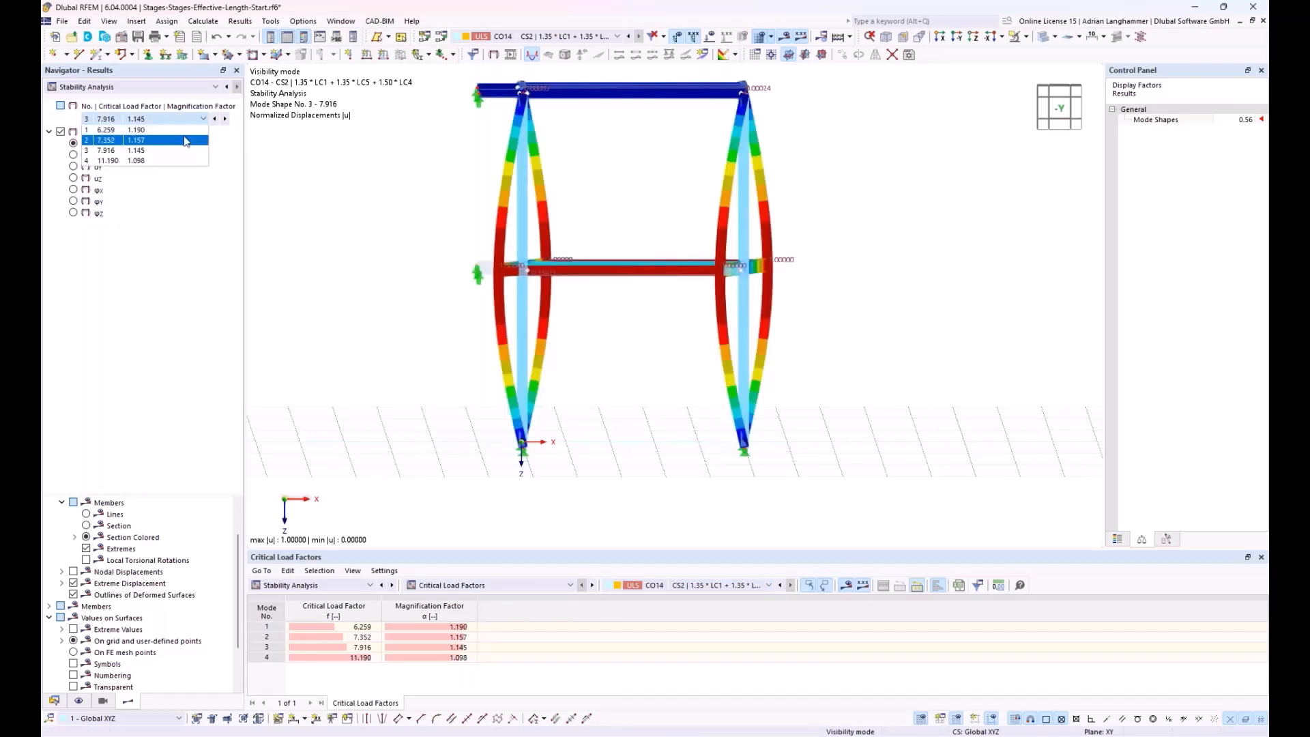
left_click(185, 140)
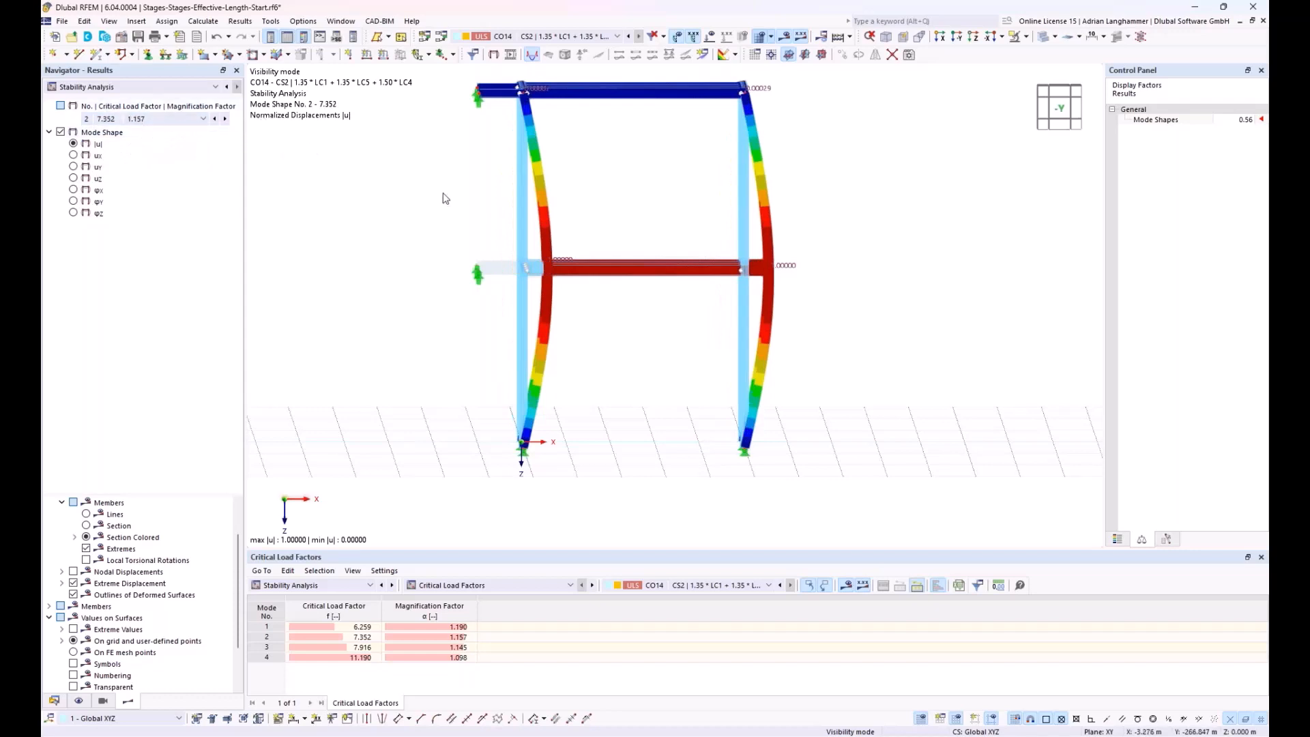
middle_click_drag(672, 381, 667, 383)
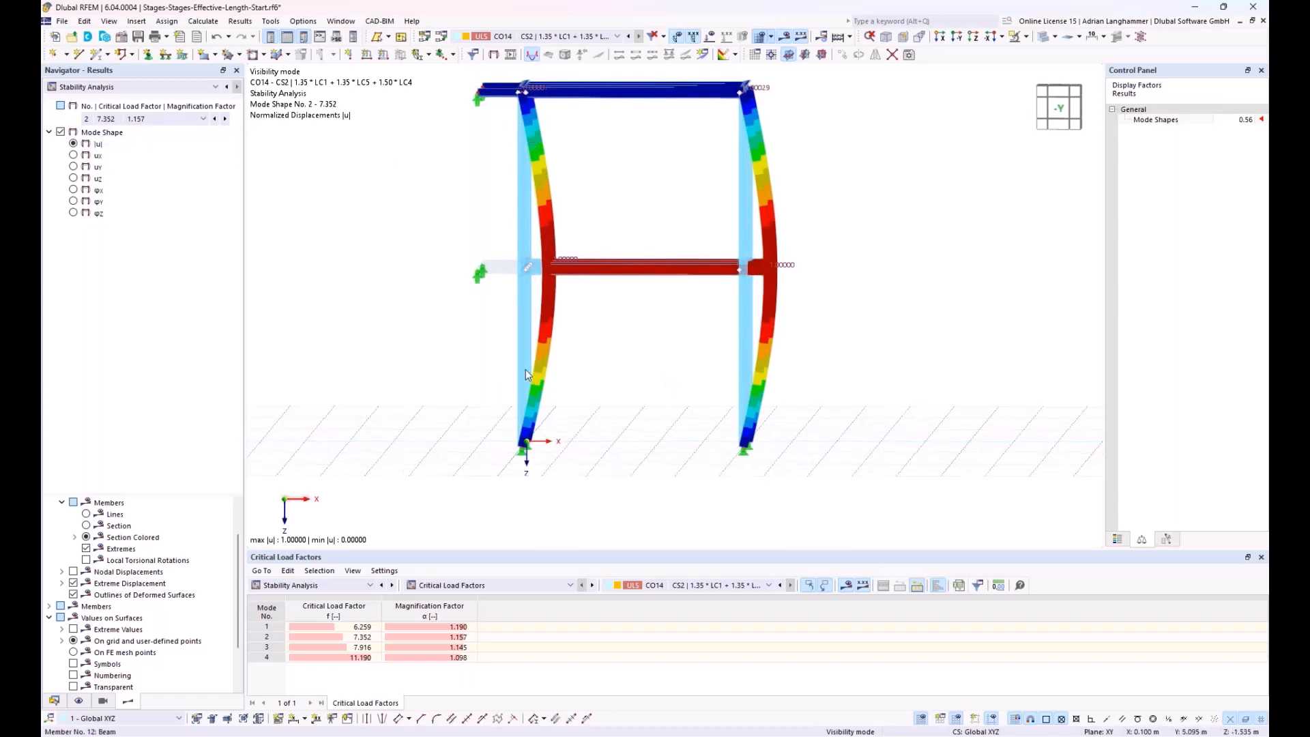
middle_click_drag(605, 347, 610, 347, "ctrl")
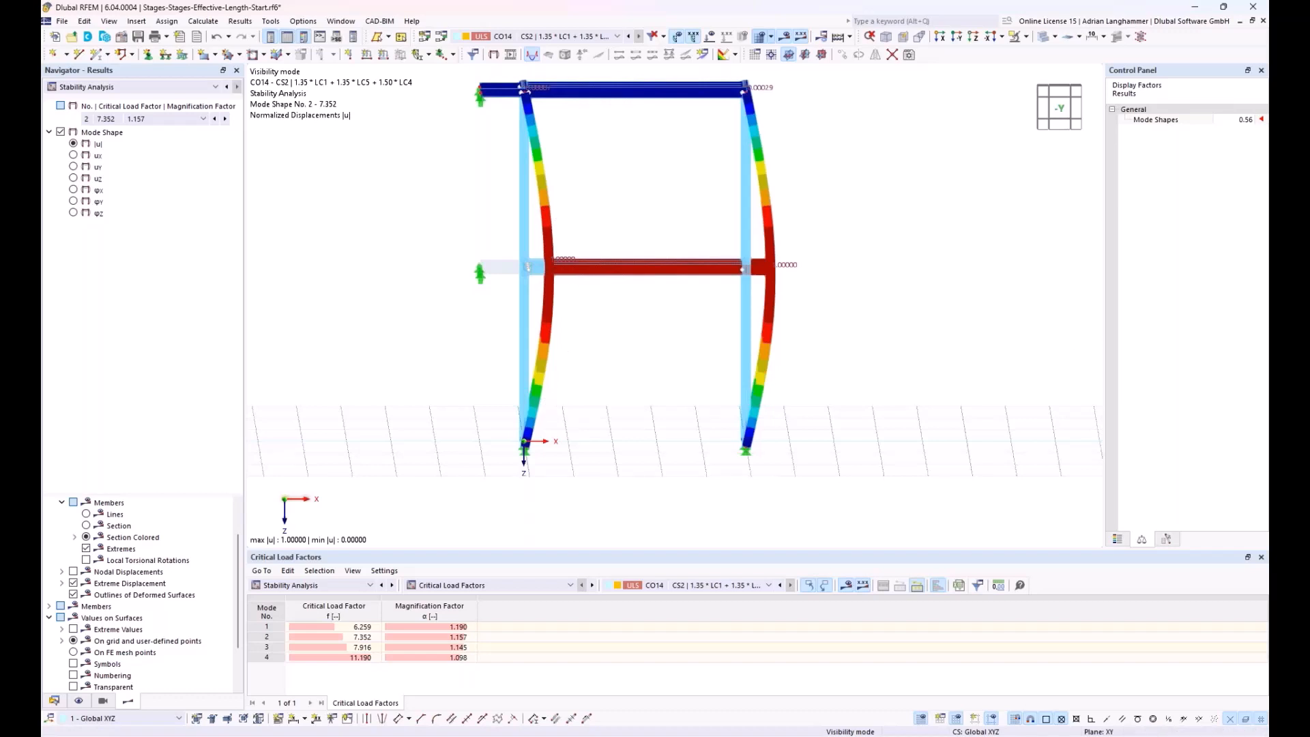
- Open the steel design effective length "two waved" and check its nodal supports and length factors against the buckled frame
left_click(54, 702)
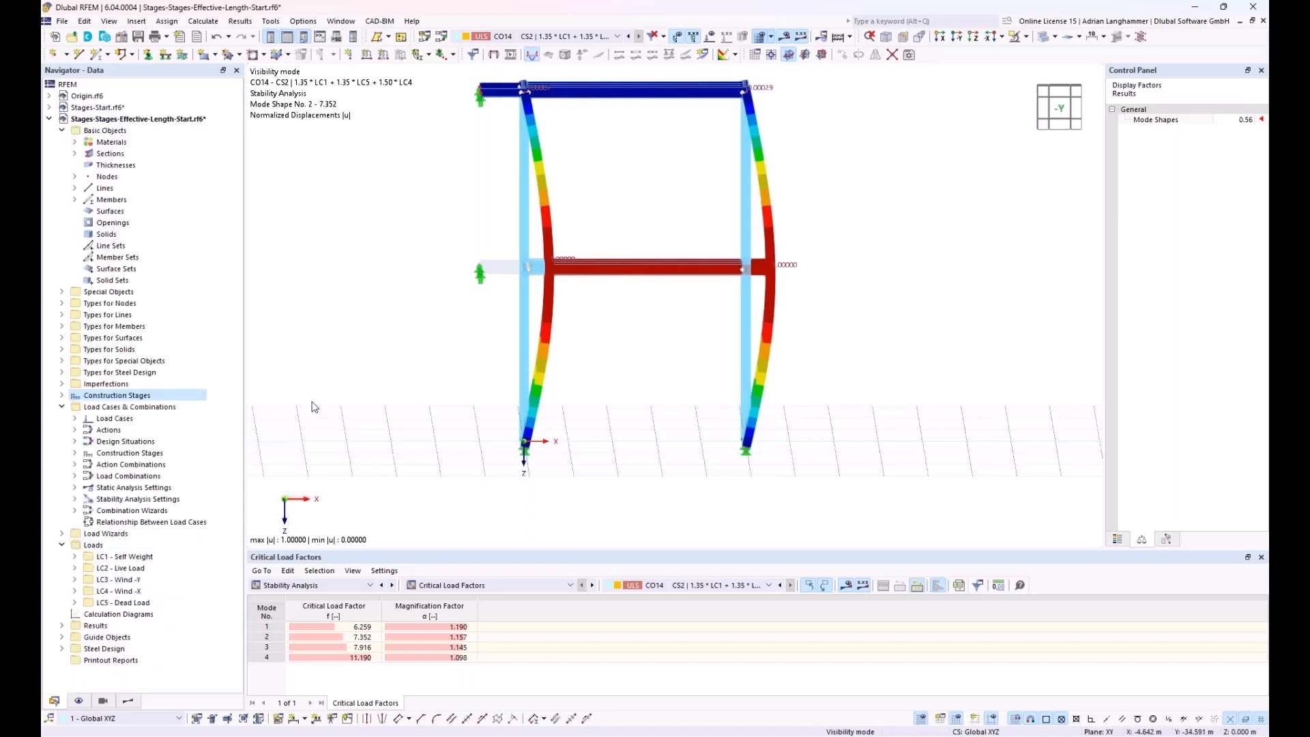
left_click(63, 372)
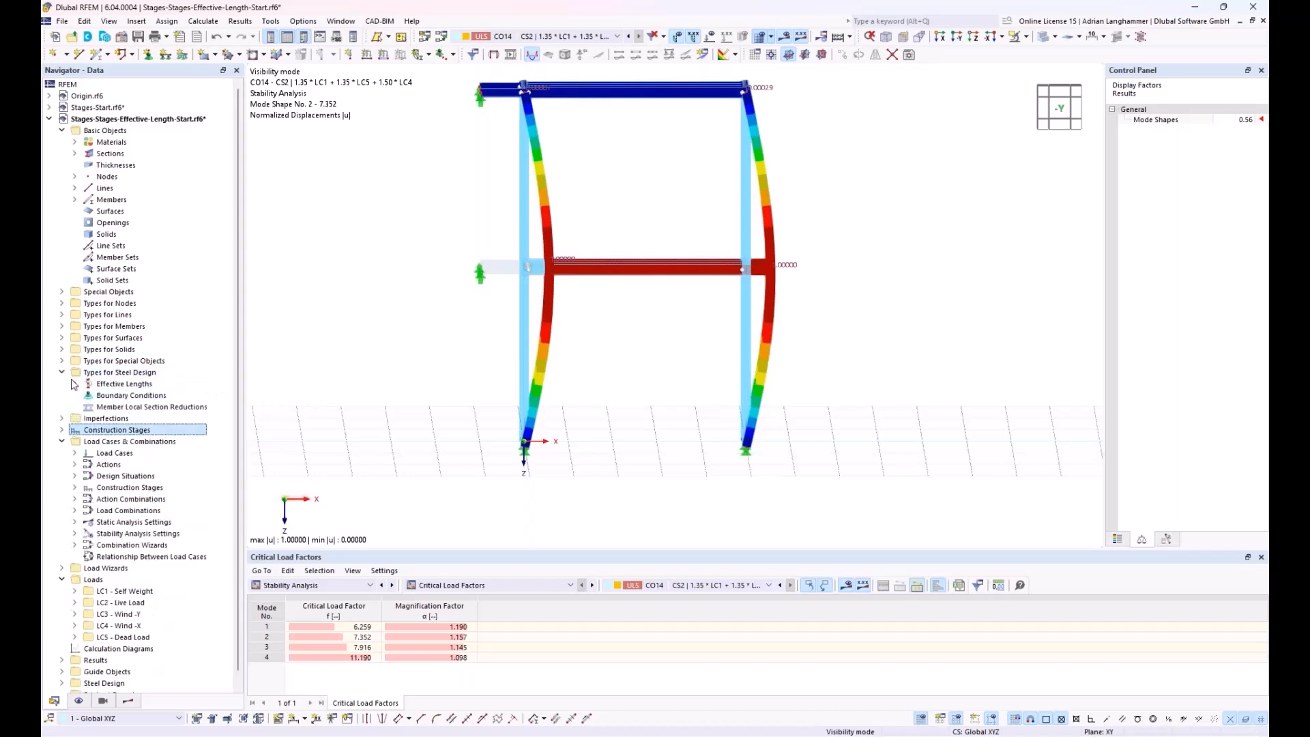
left_click(75, 384)
left_click(120, 396)
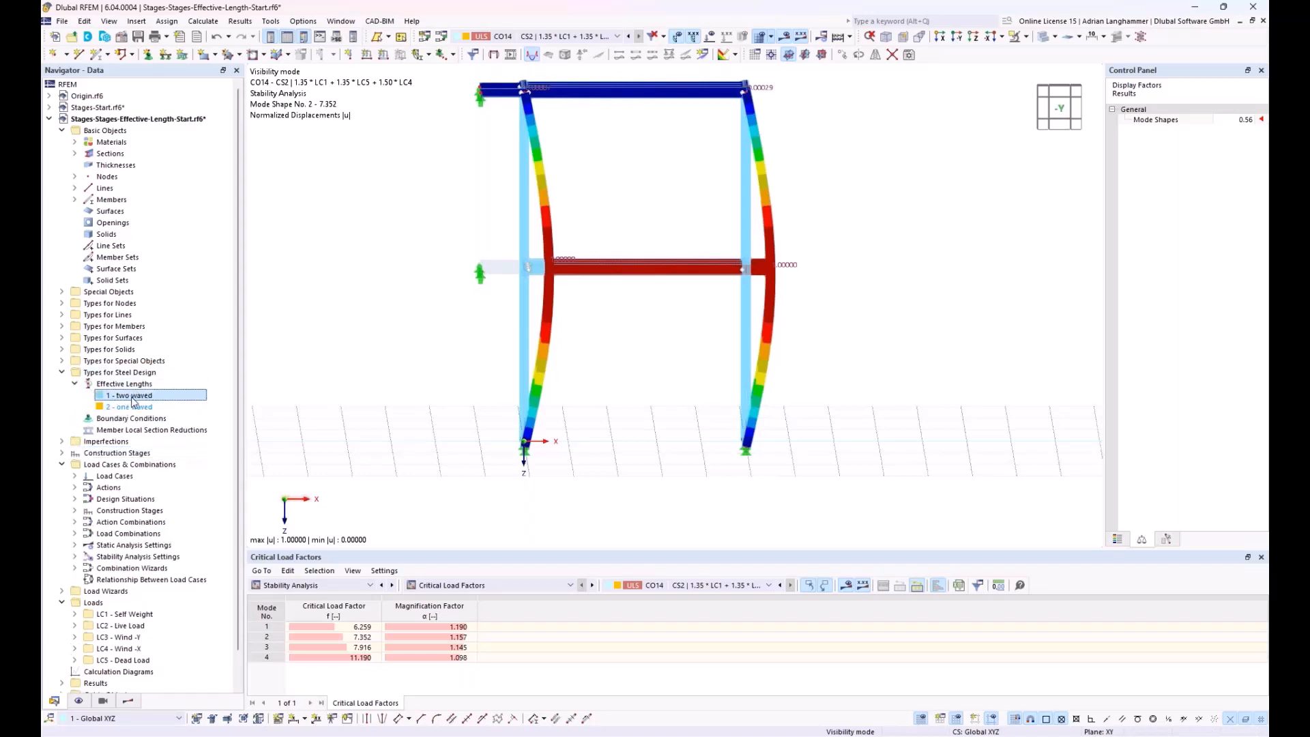
double_click(133, 401)
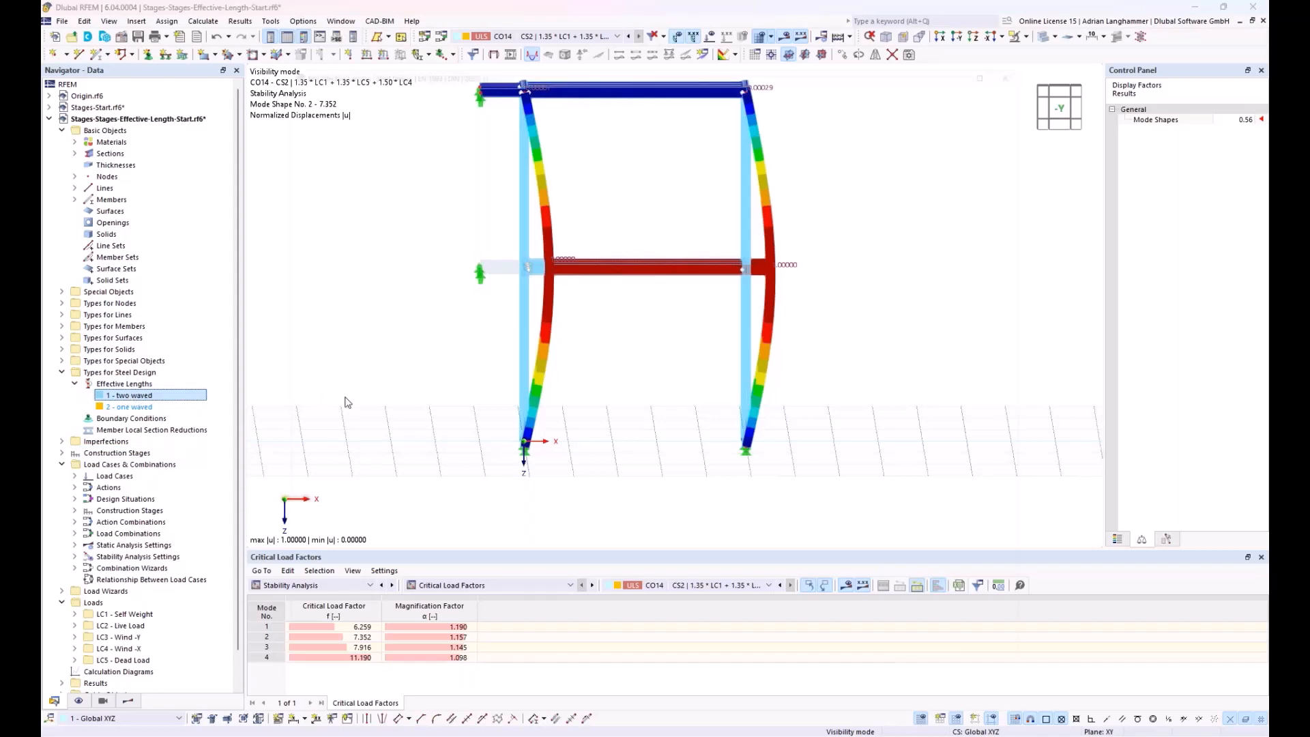
left_click(476, 98)
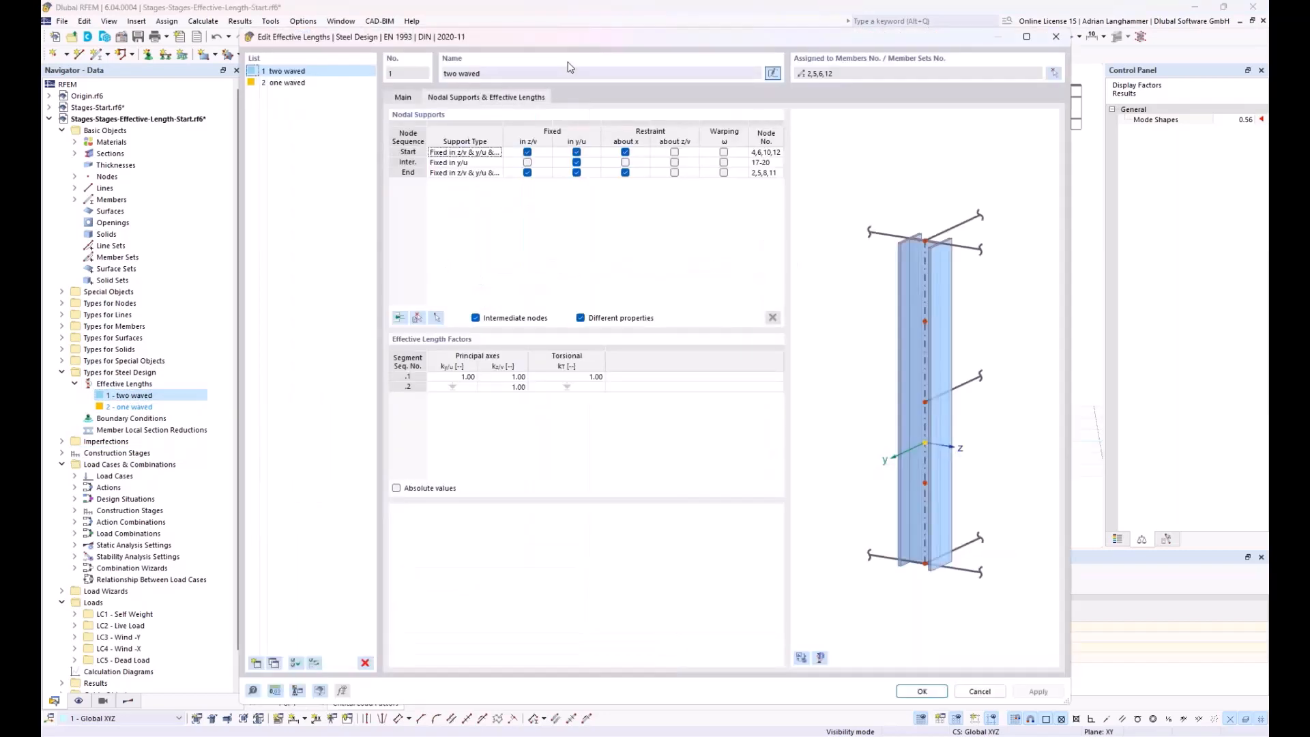
left_click_drag(584, 39, 740, 449)
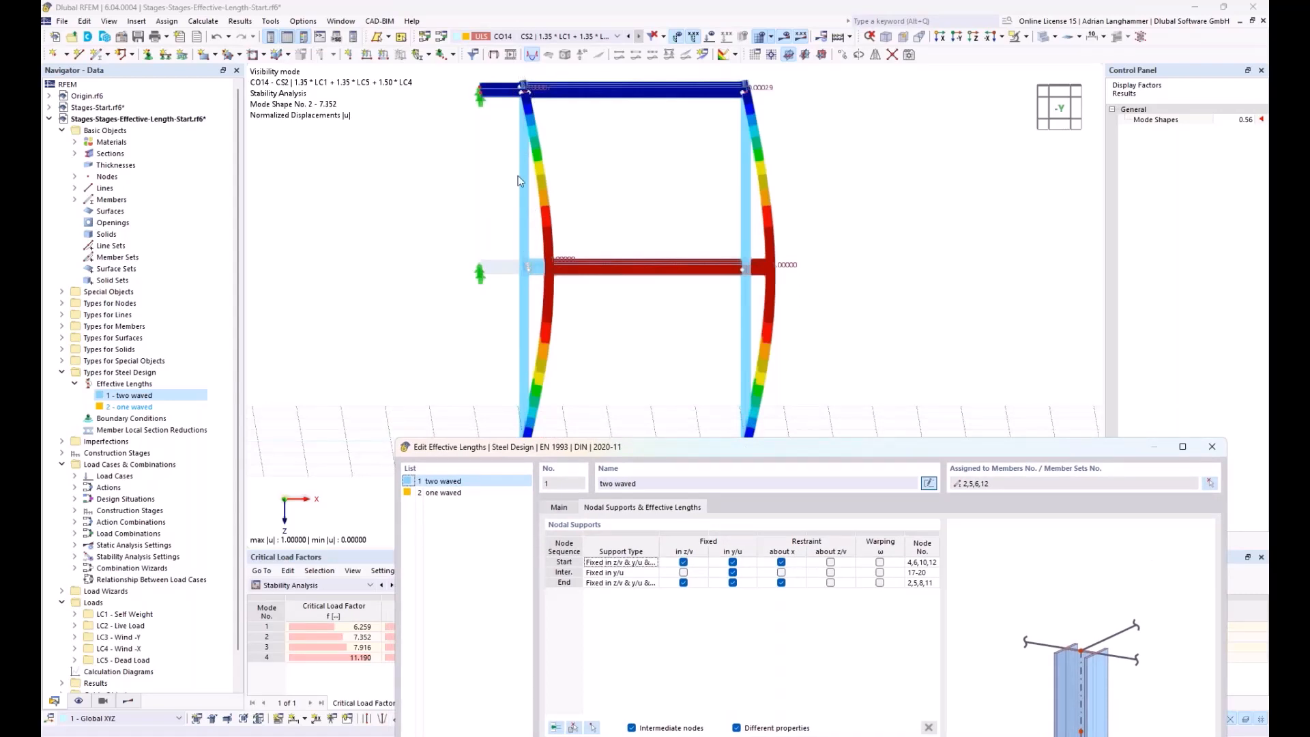
- Check the nodal supports and length factors of effective length "one waved" against the mode shape, and close the effective length settings
left_click(478, 492)
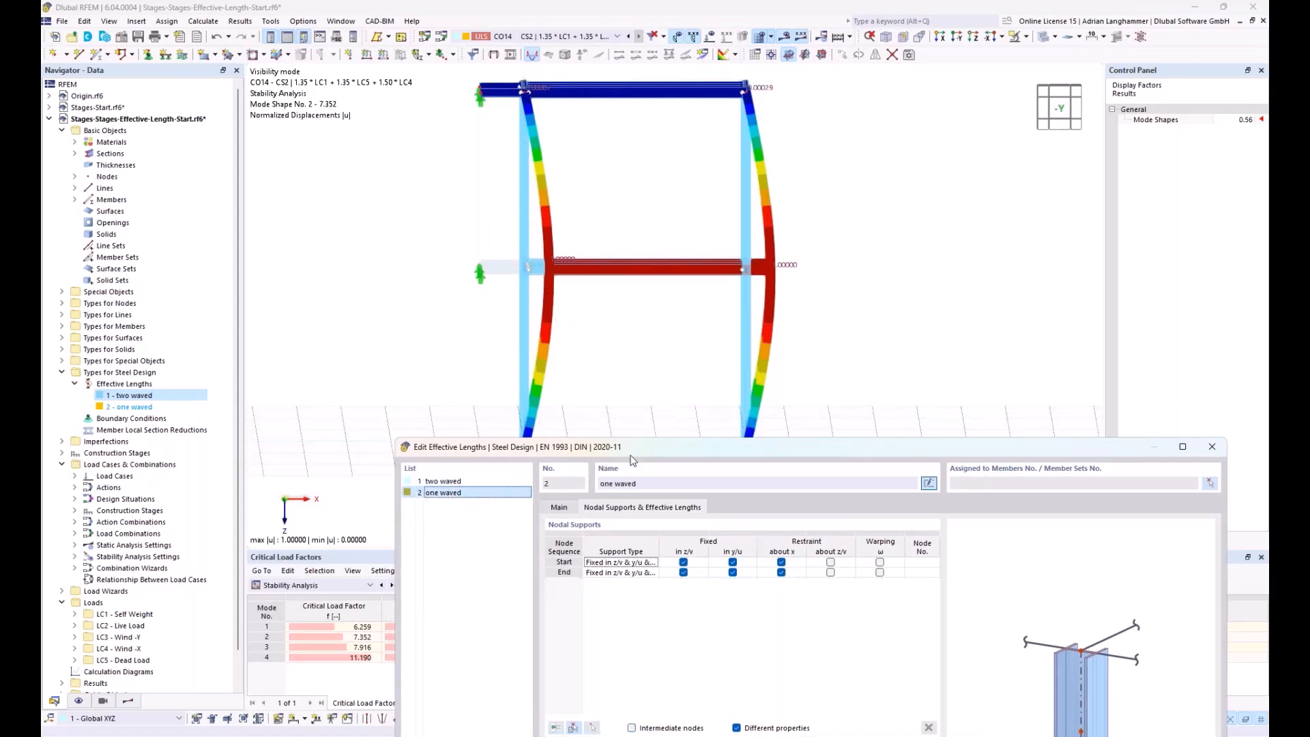
left_click_drag(632, 450, 624, 265)
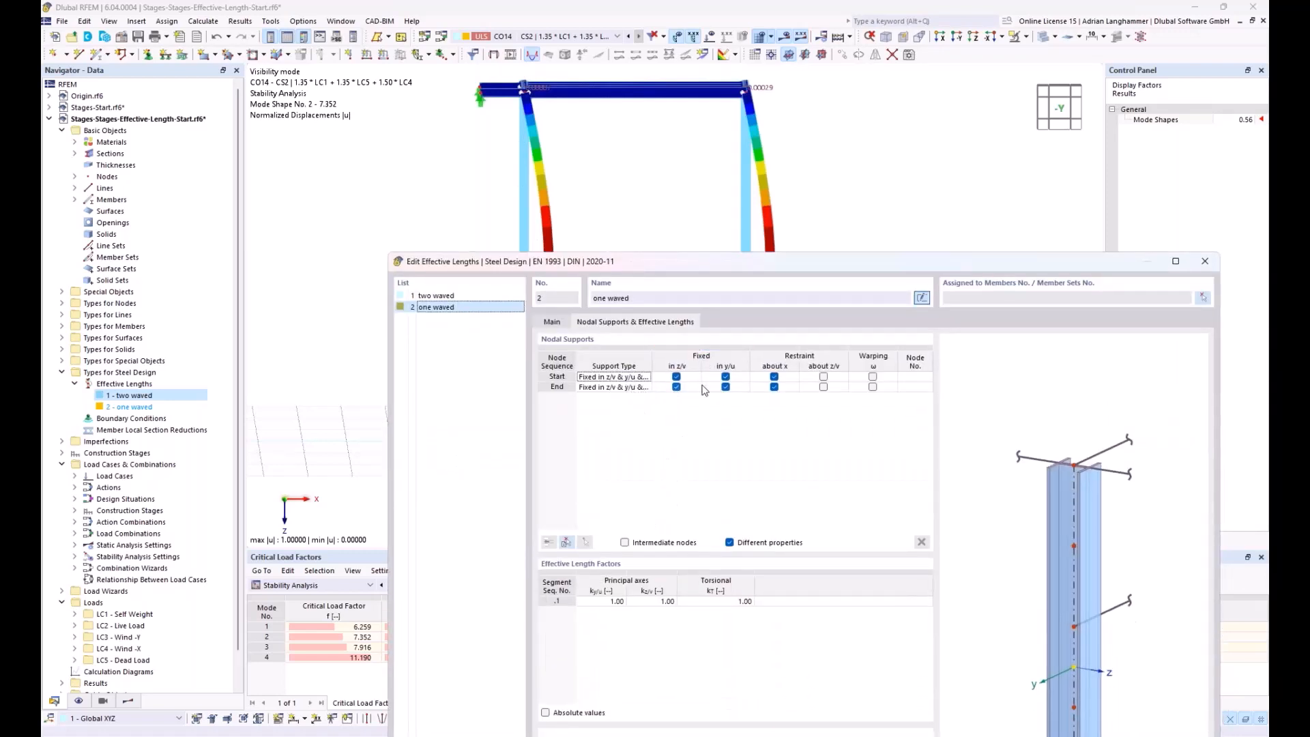
left_click_drag(659, 266, 608, 509)
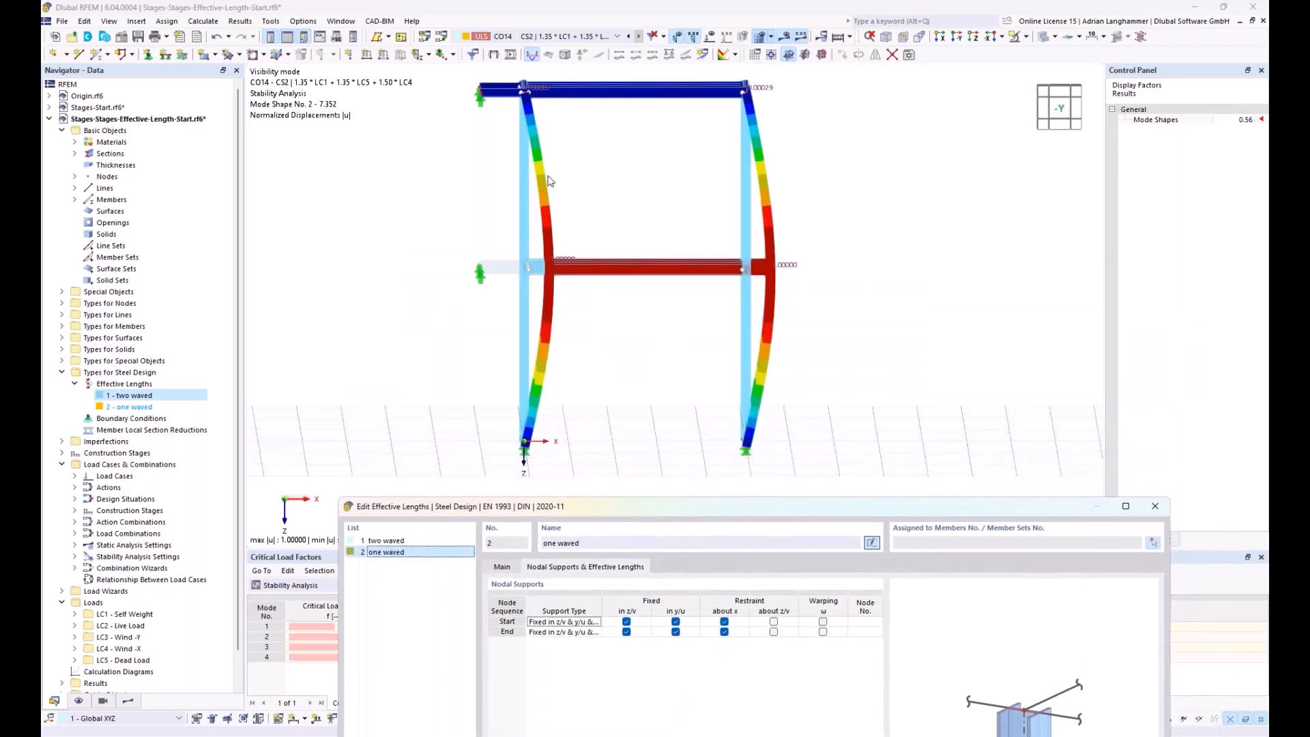
left_click_drag(738, 508, 809, 162)
left_click_drag(804, 116, 779, 49)
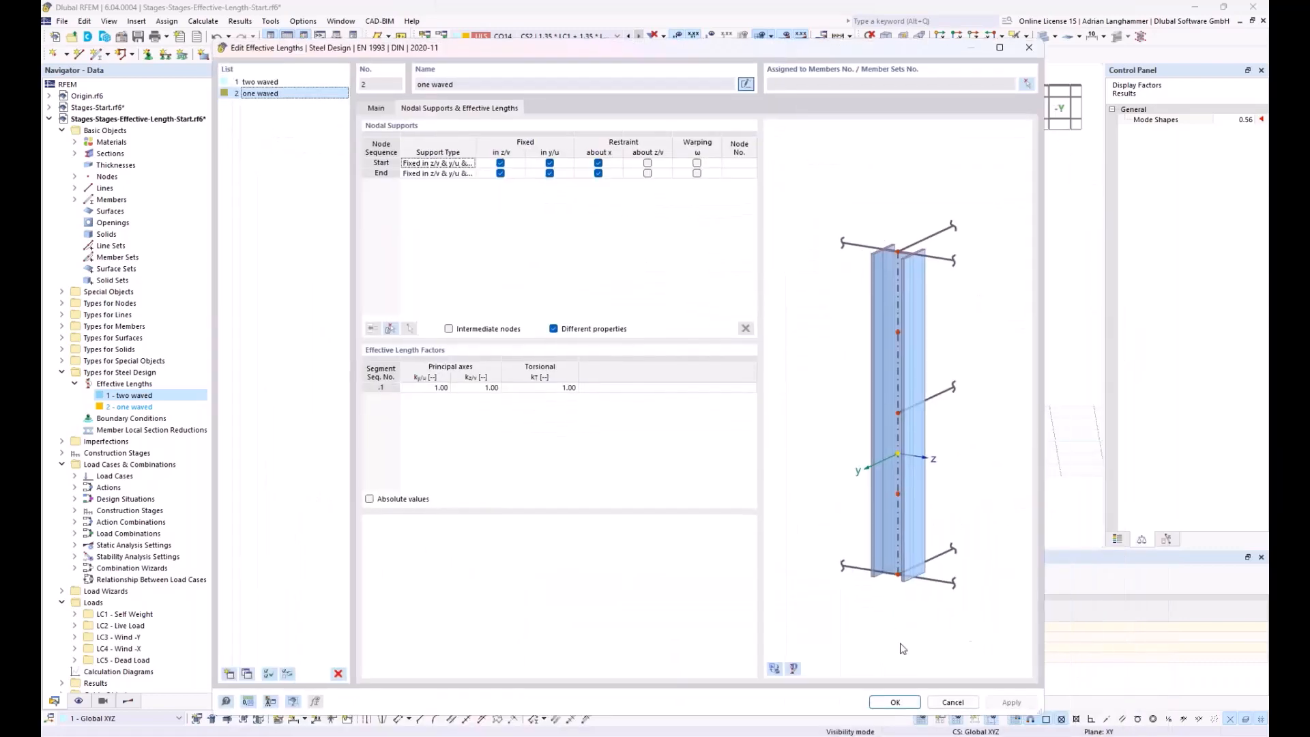
left_click(896, 702)
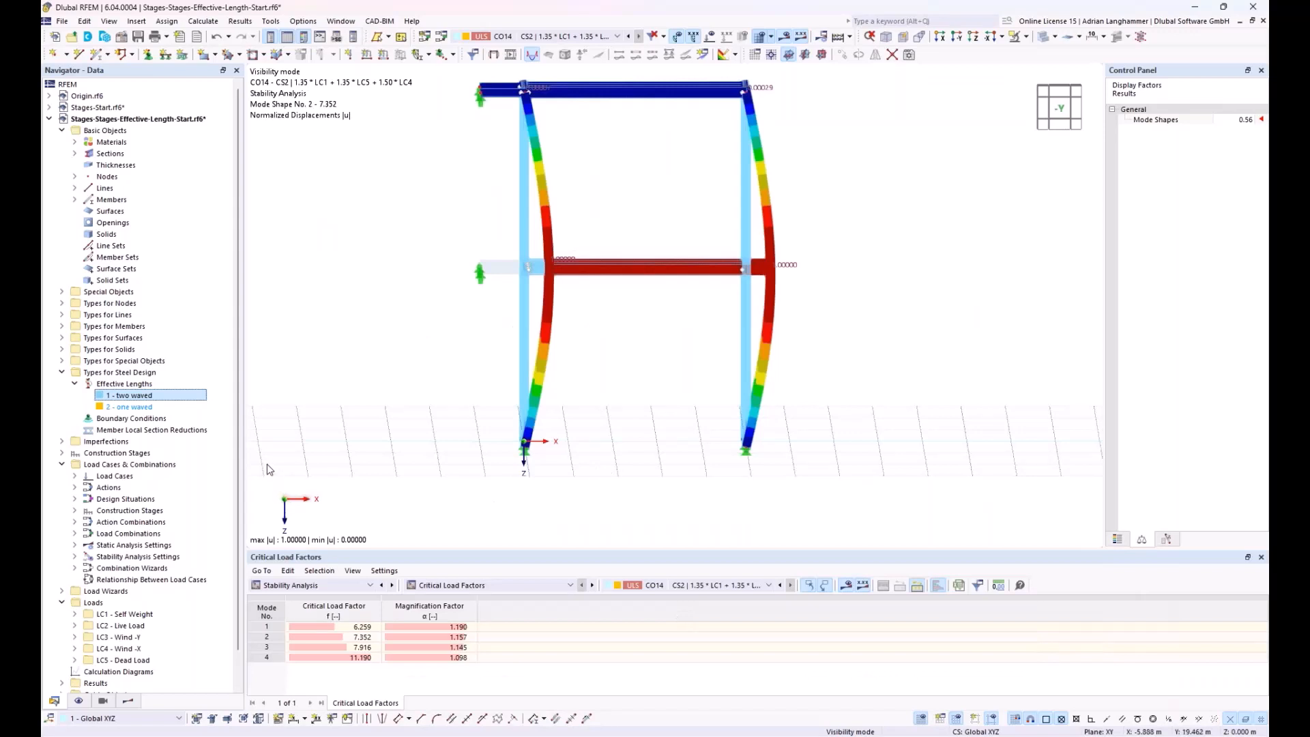
- Open the member changes of construction stage CS2 and add a property modification for the columns, members 2, 5, 6 and 12
left_click(62, 453)
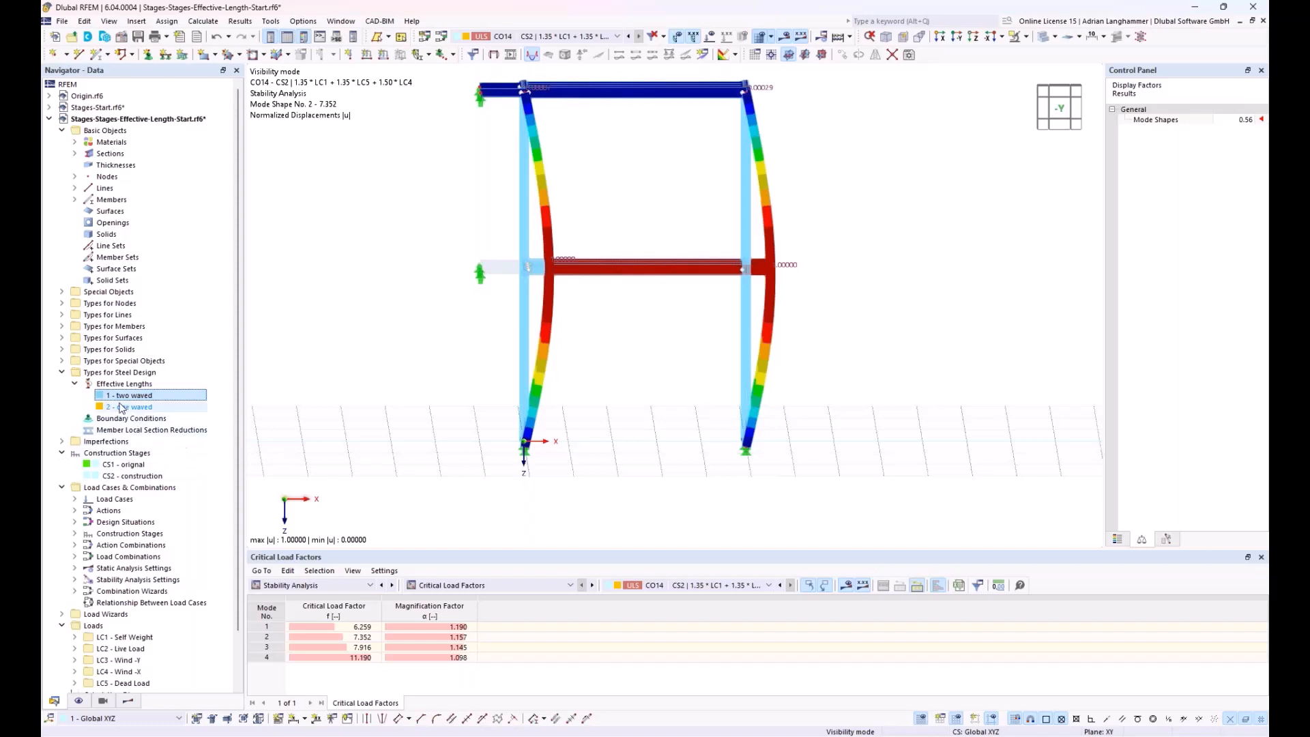
double_click(109, 476)
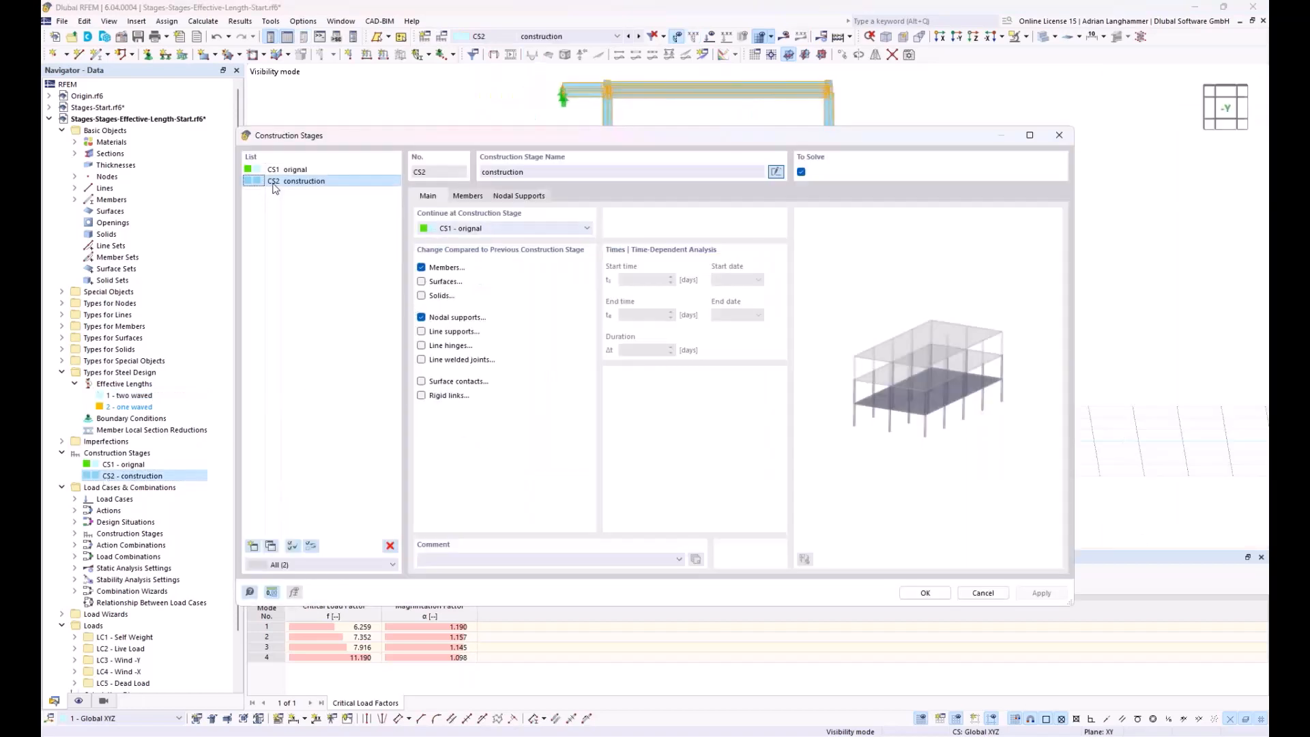
left_click(469, 197)
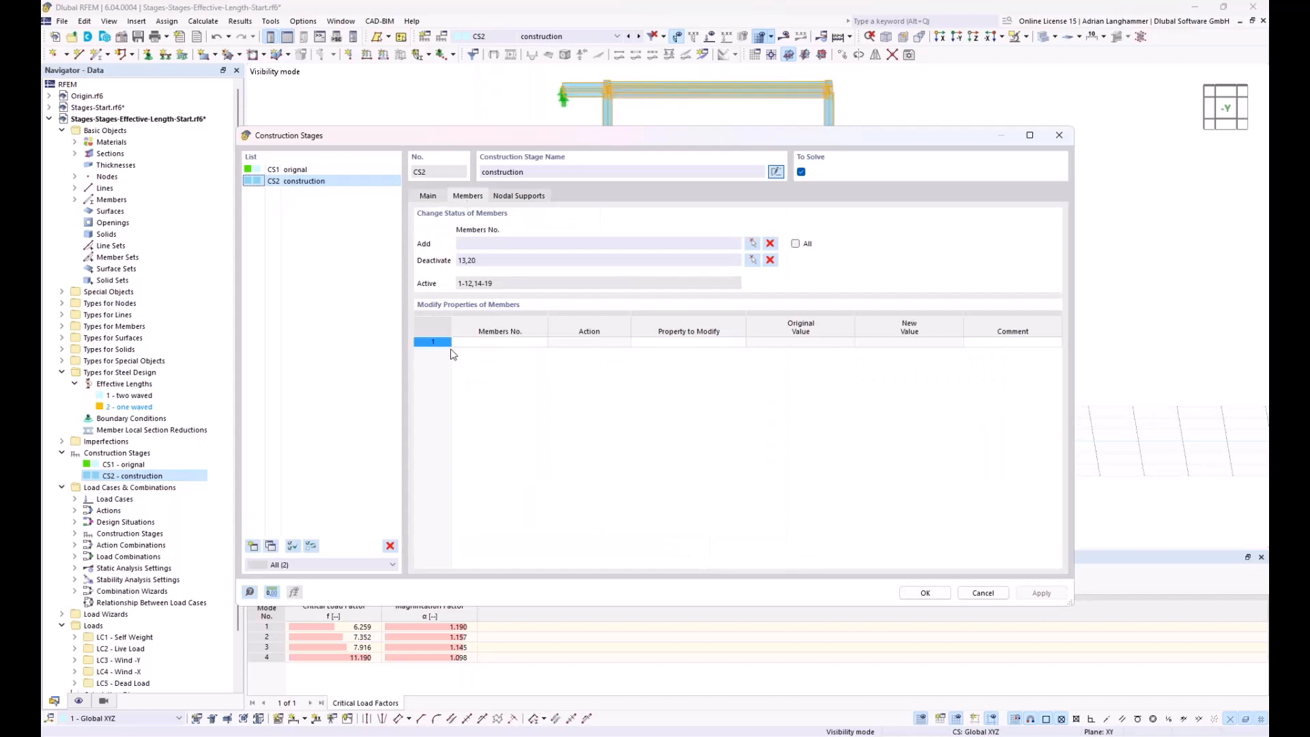
left_click_drag(592, 141, 626, 453)
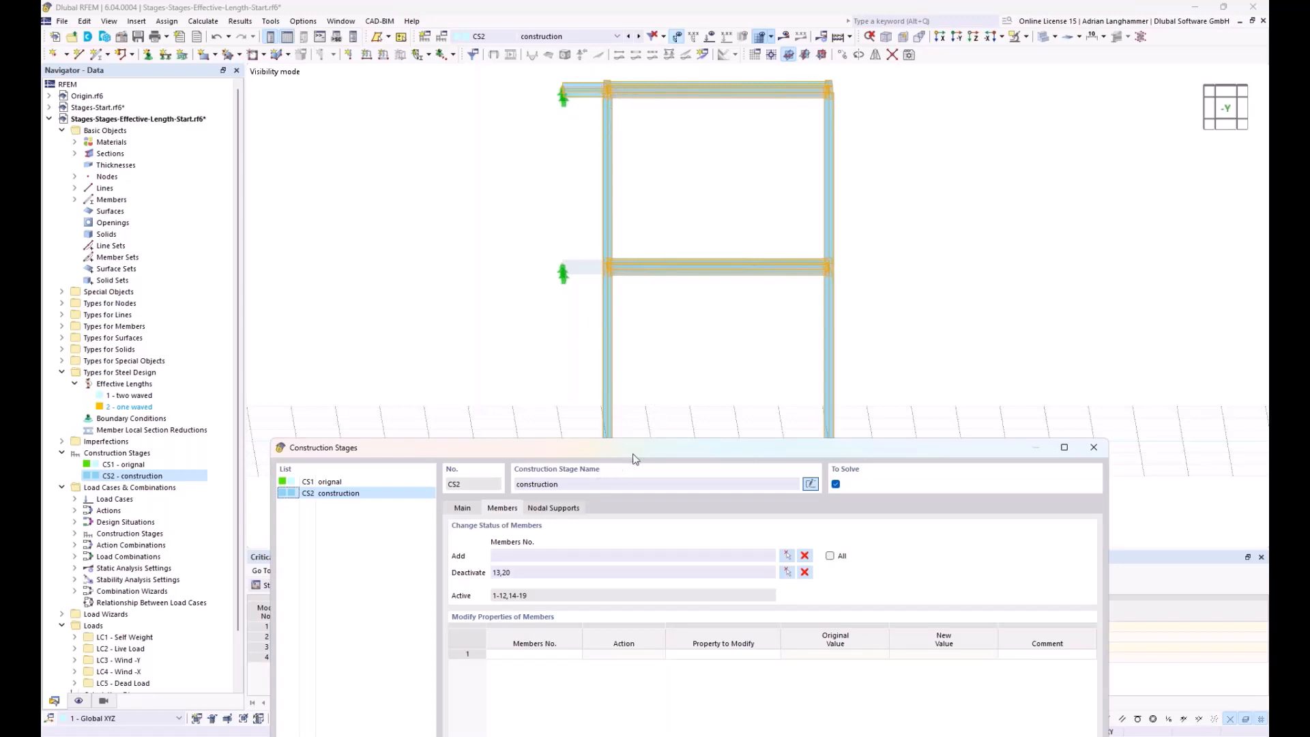
left_click_drag(640, 449, 636, 169)
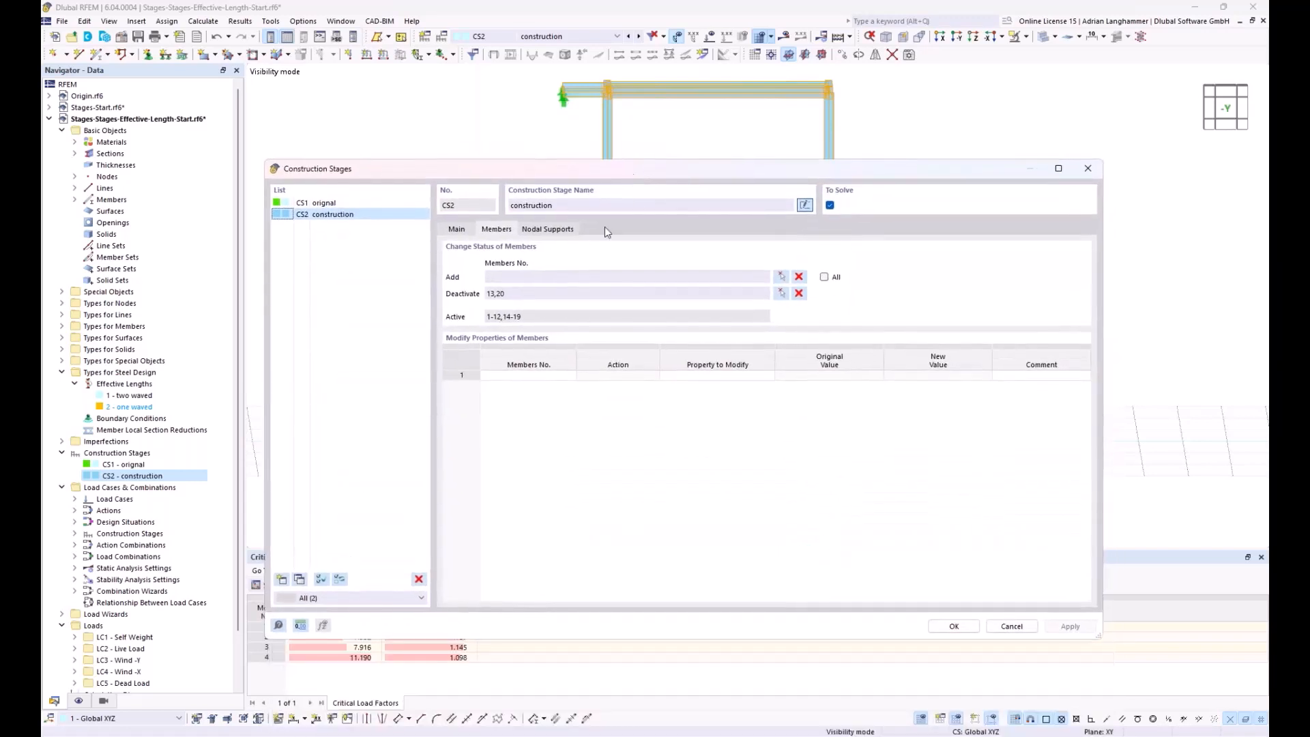
left_click(564, 375)
left_click(572, 376)
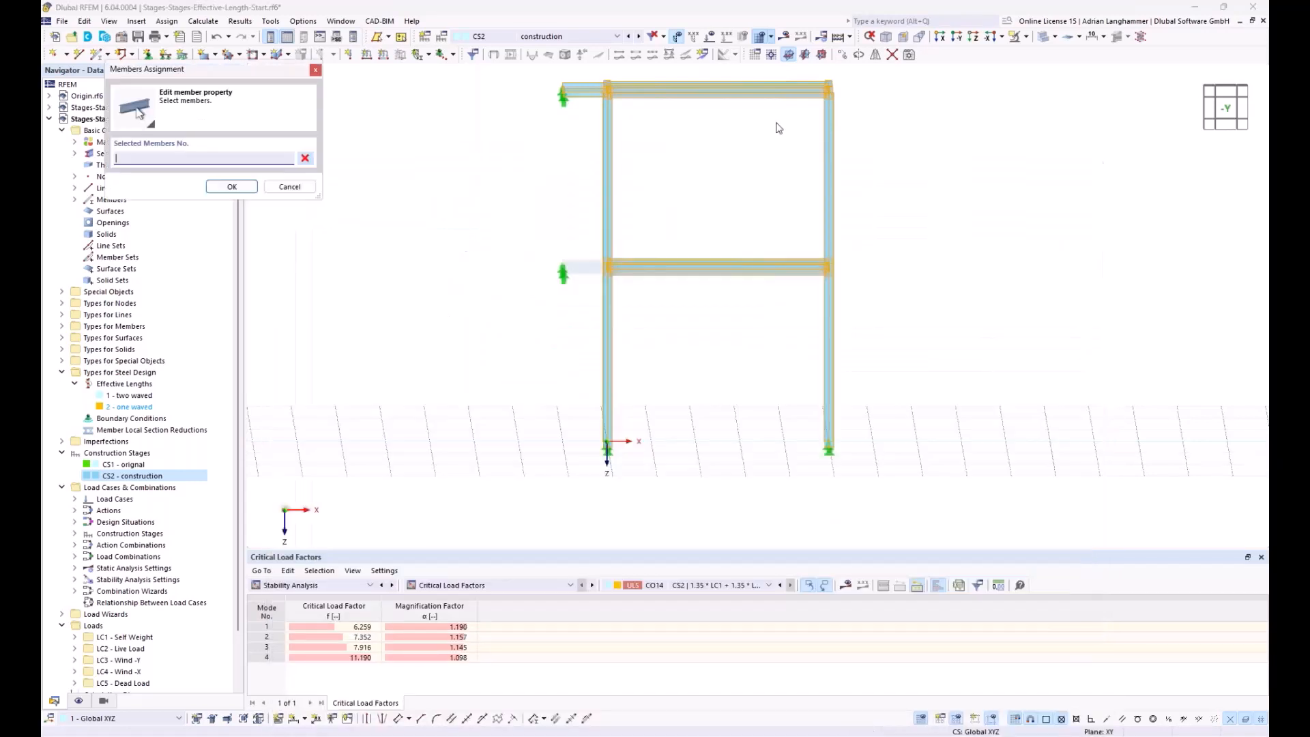
left_click_drag(905, 200, 566, 146)
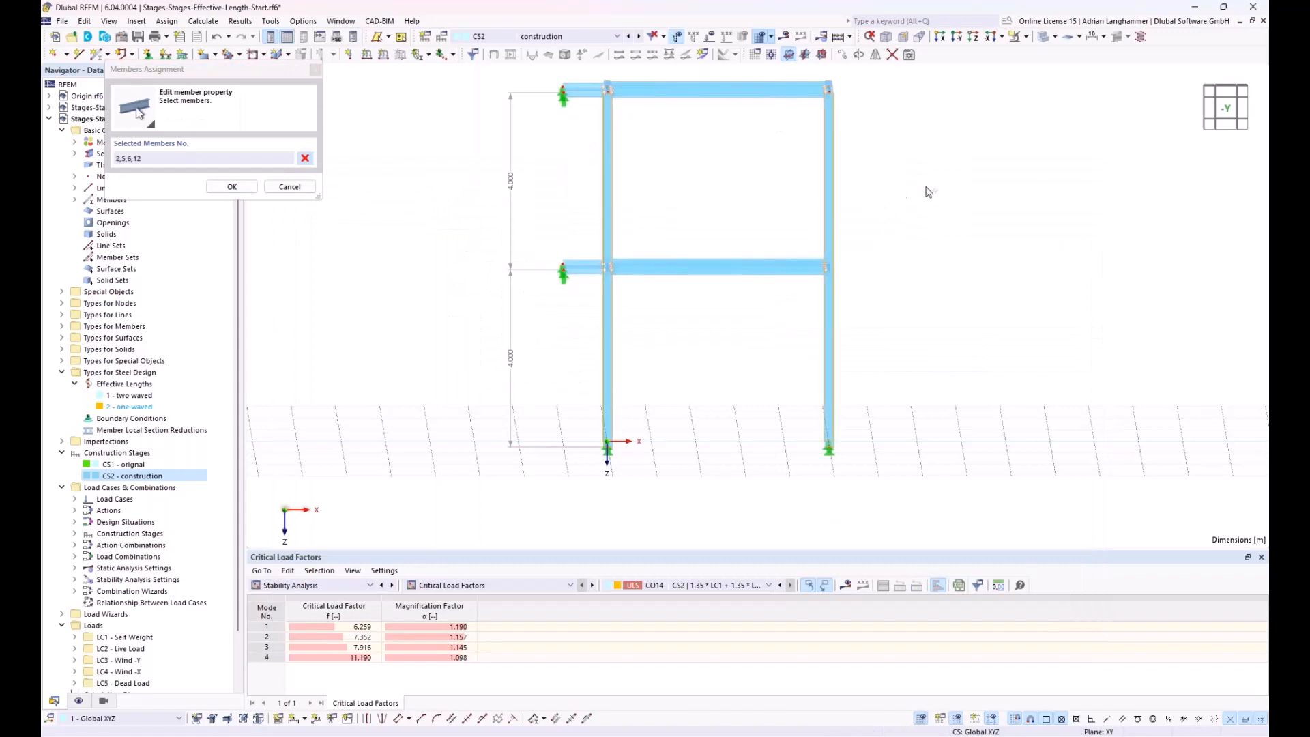
middle_click_drag(924, 193, 790, 170, "ctrl")
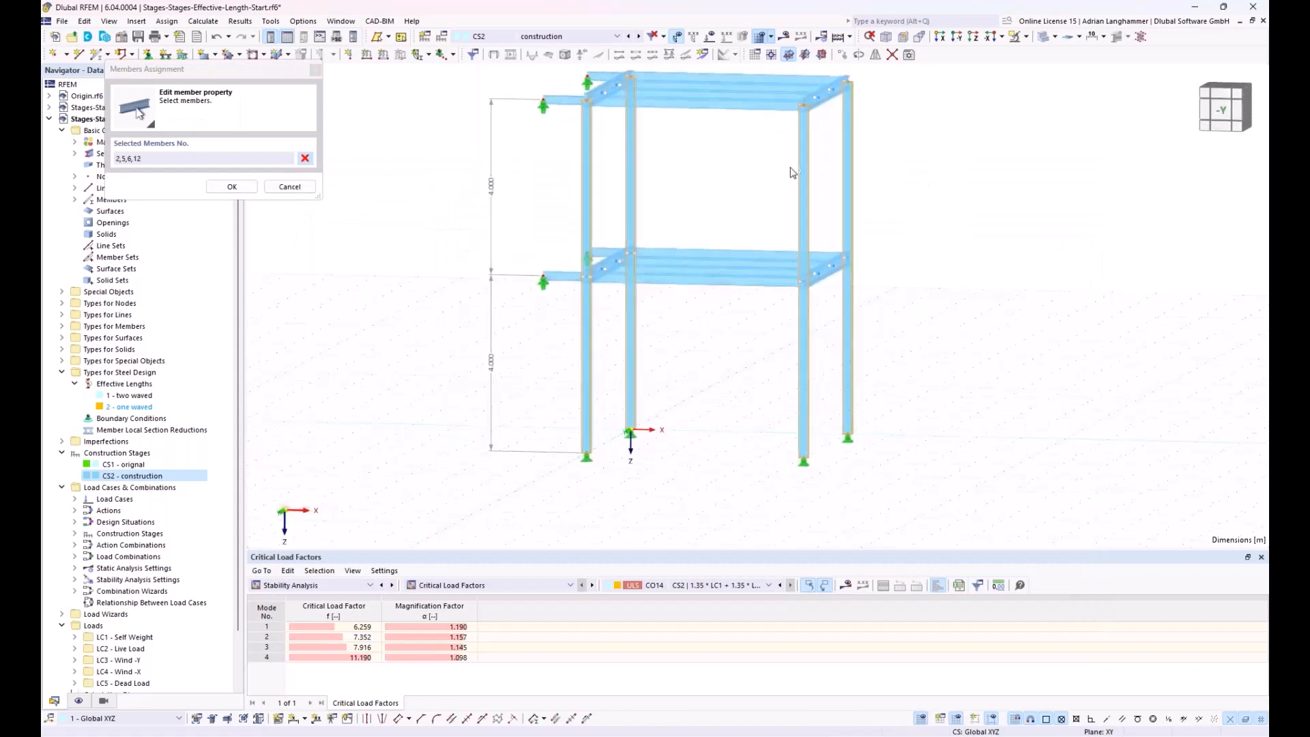
left_click(244, 187)
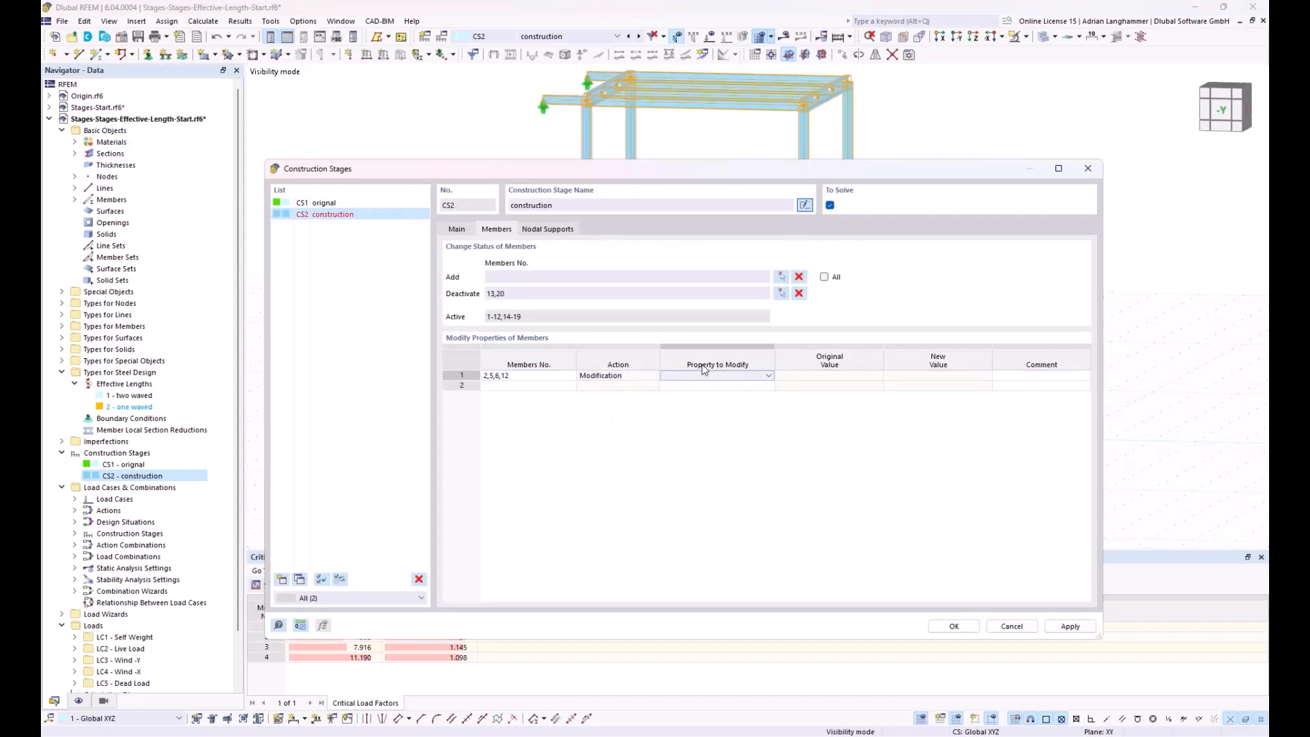
- Modify the columns' steel design effective length in CS2 to "2 - one waved", and accept deleting the affected results
left_click(770, 376)
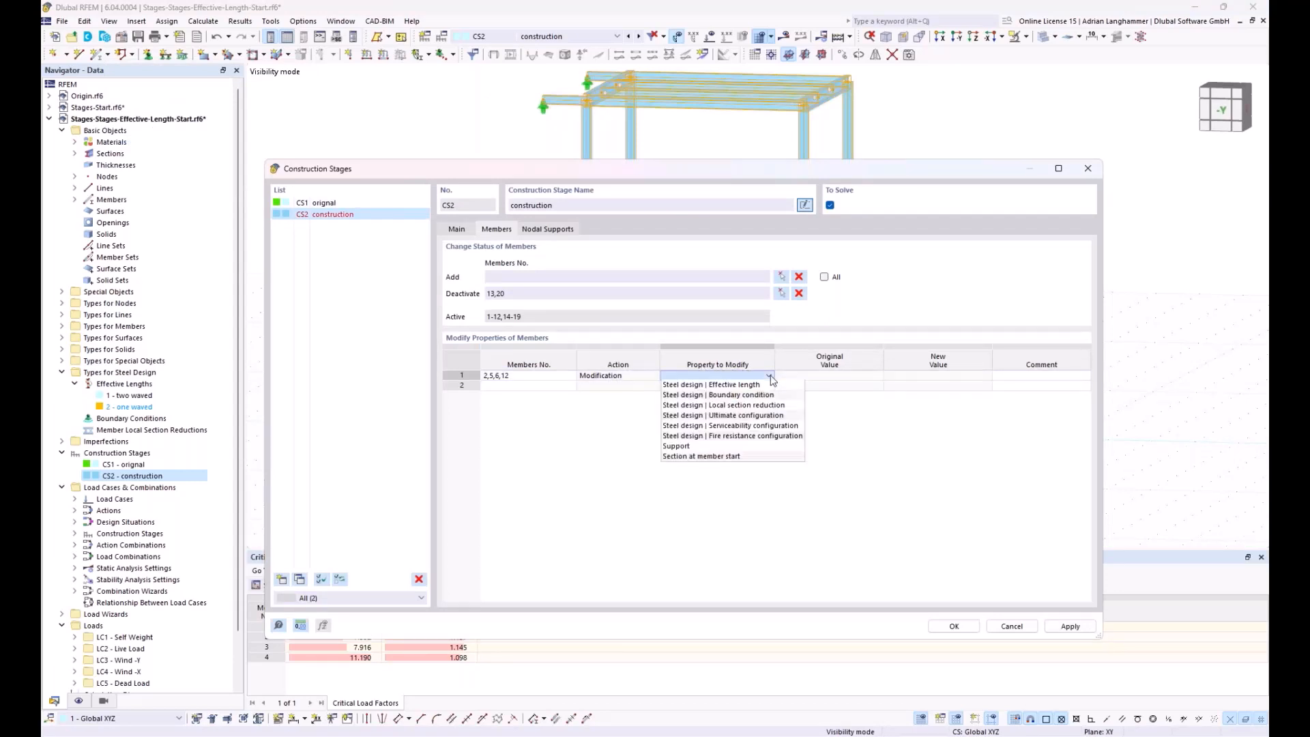
left_click(683, 386)
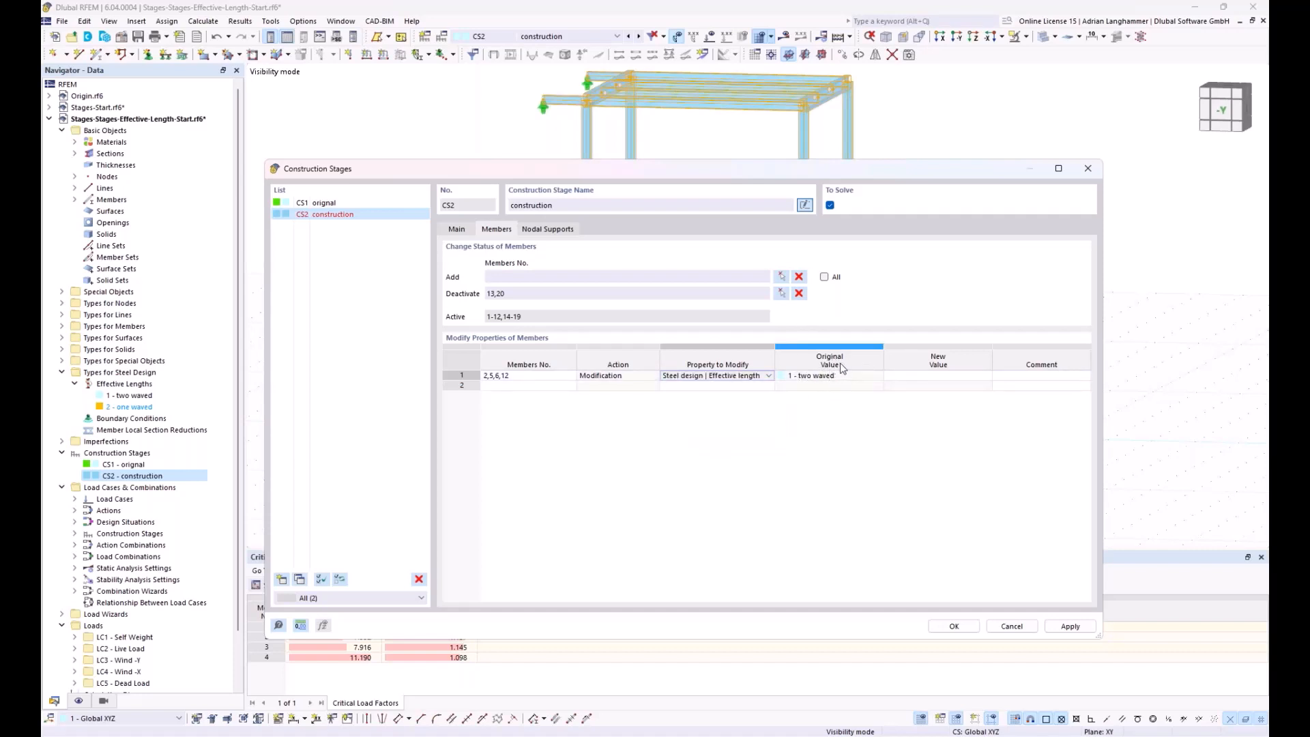
left_click(972, 377)
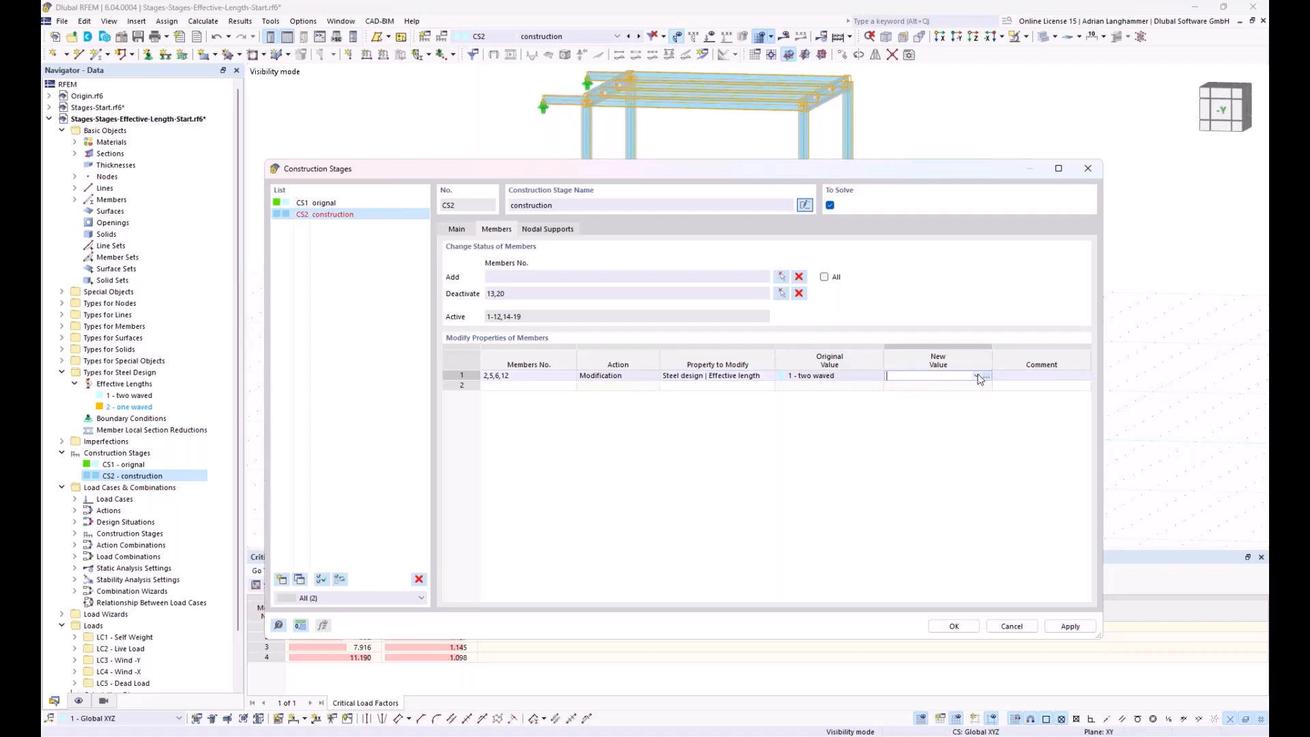
left_click(978, 377)
left_click(974, 391)
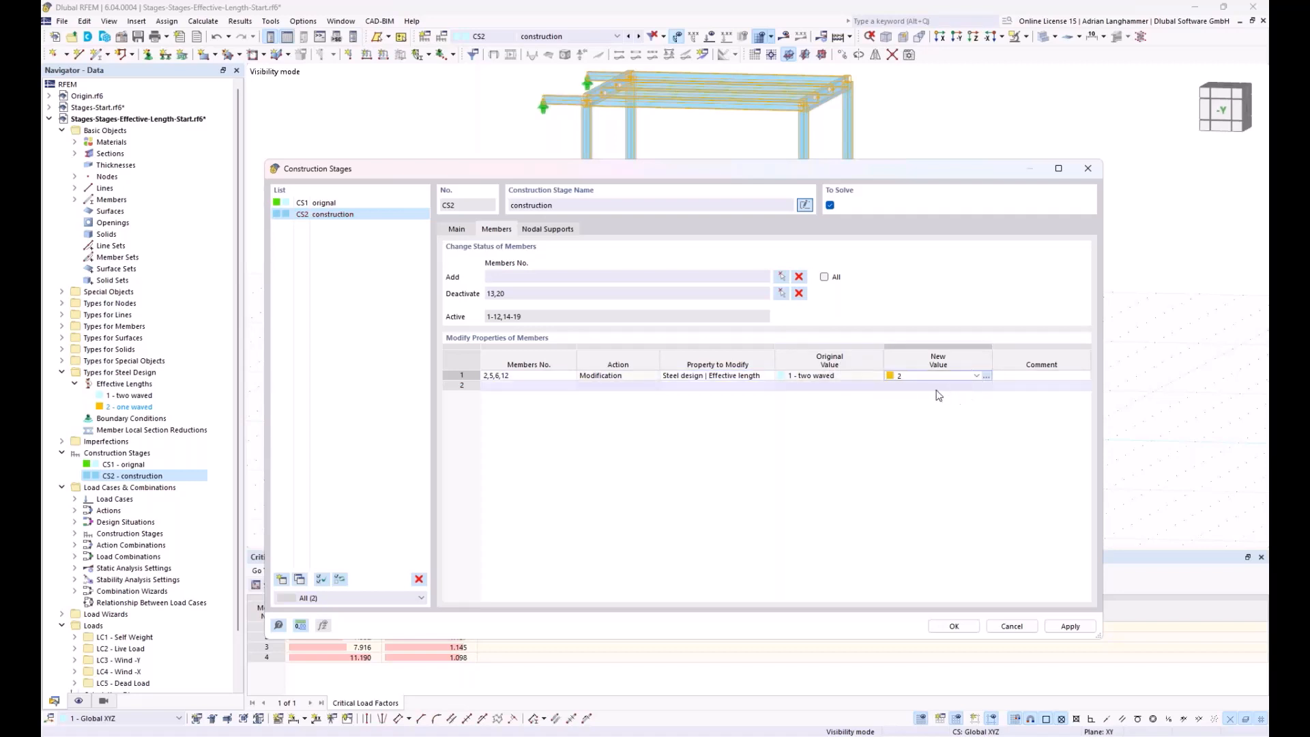
left_click(858, 377)
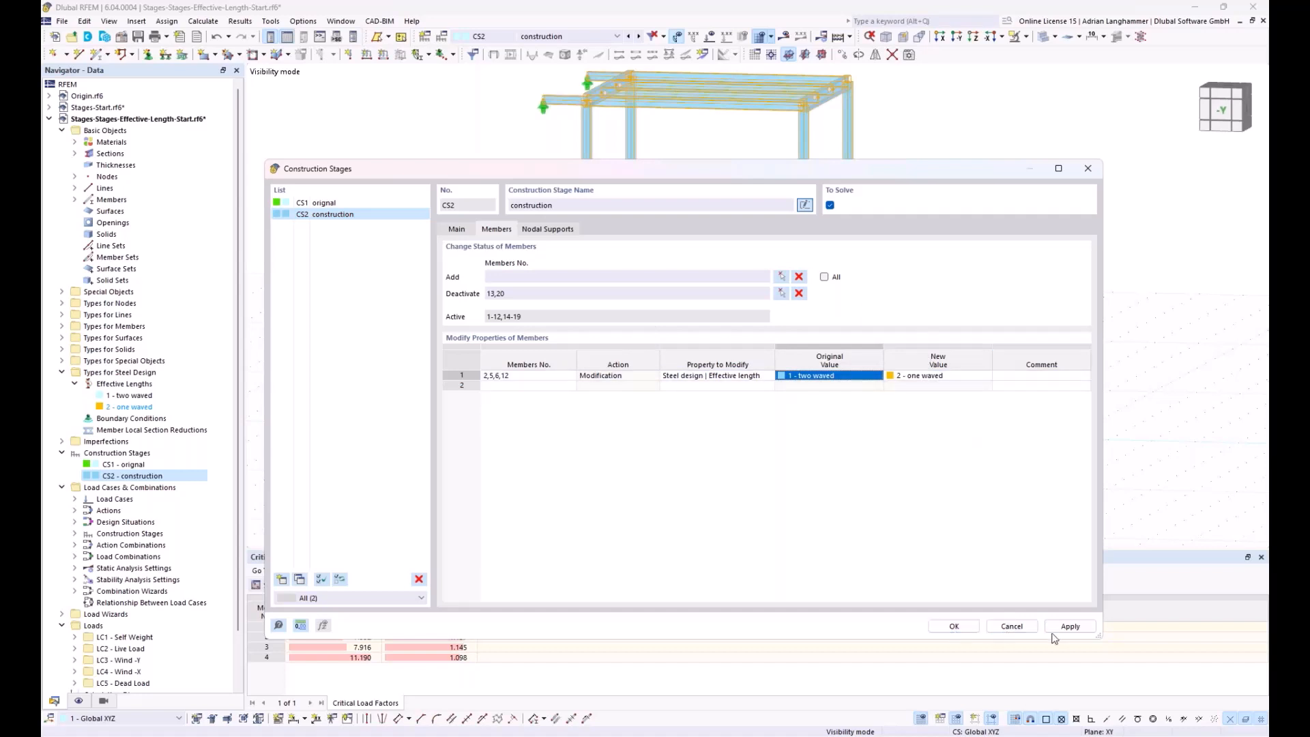
left_click(955, 625)
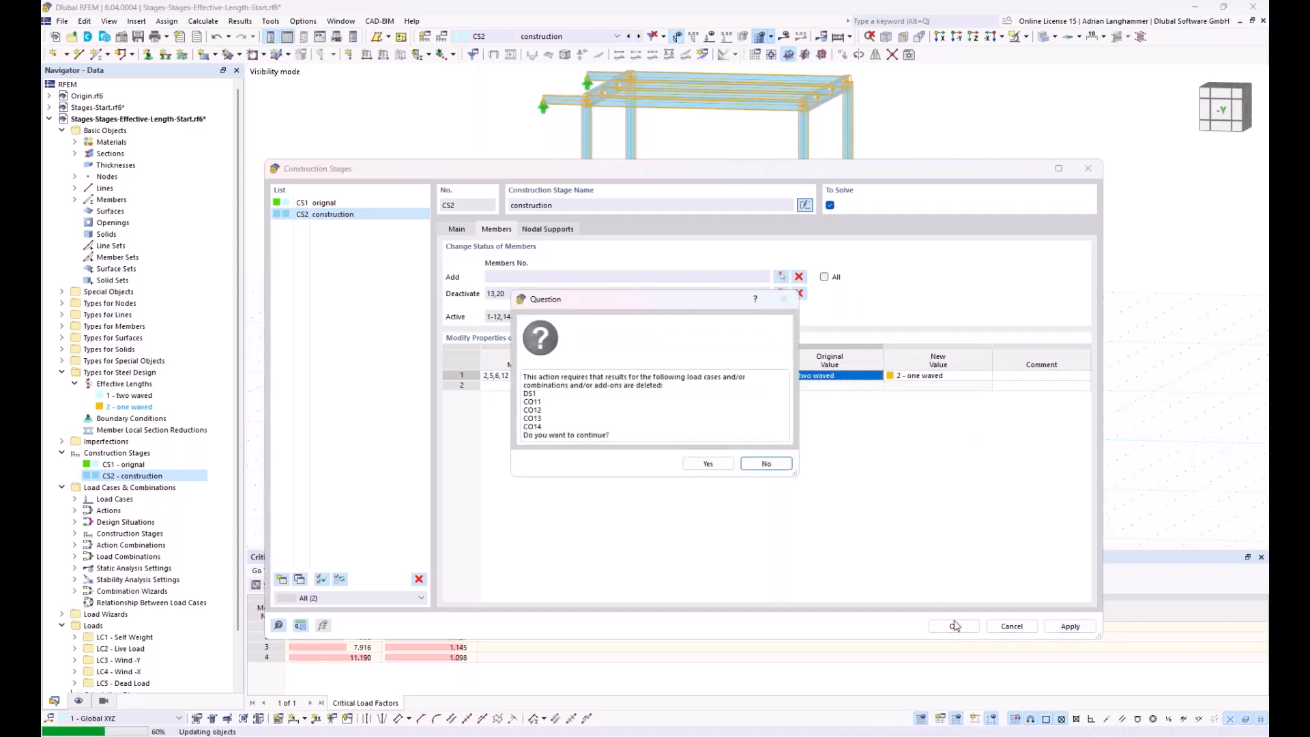
left_click(708, 463)
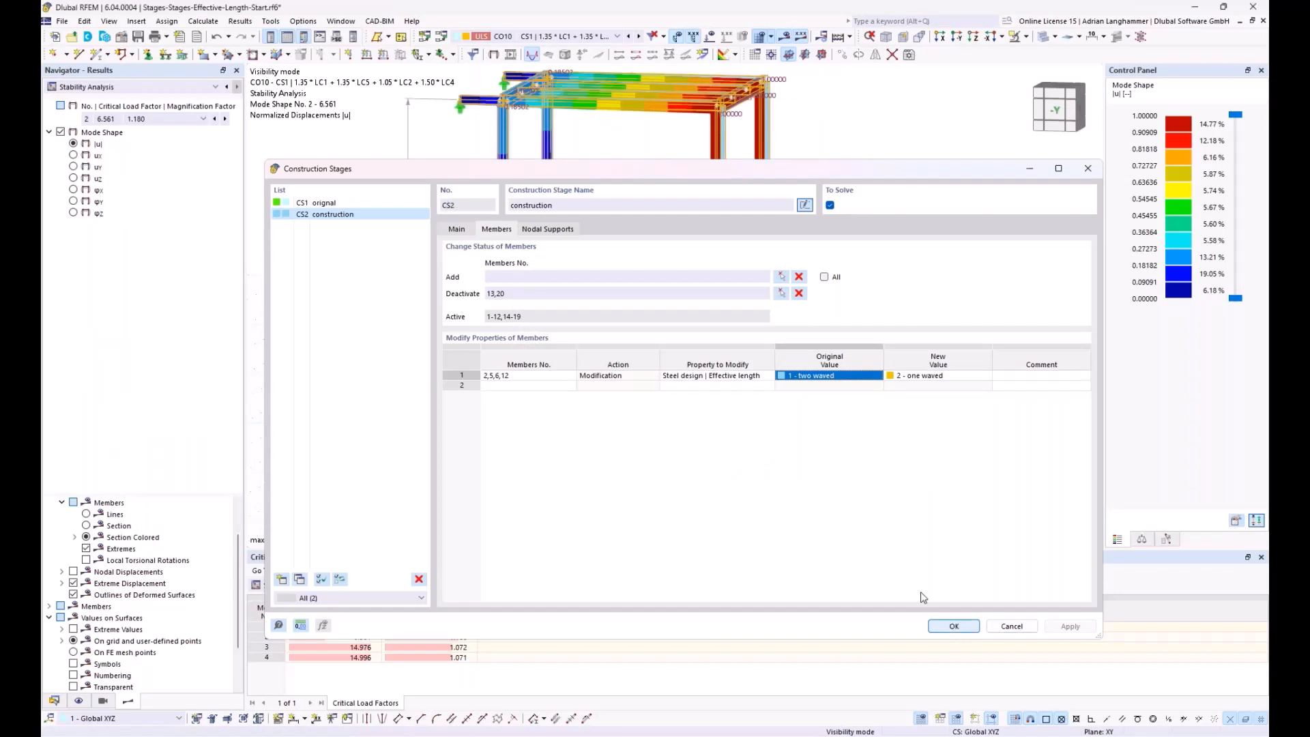
- Bring up the steel design input data and calculate the steel design for design situation DS1
left_click(359, 586)
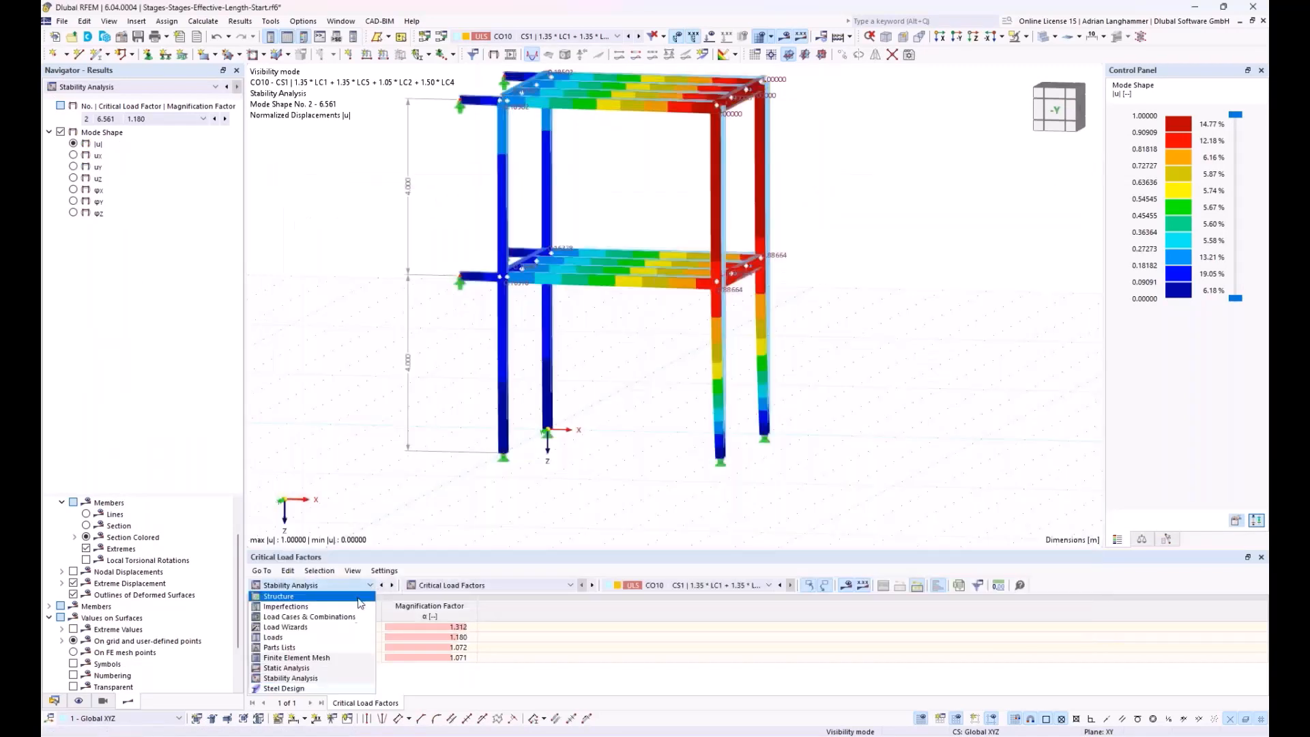
left_click(321, 689)
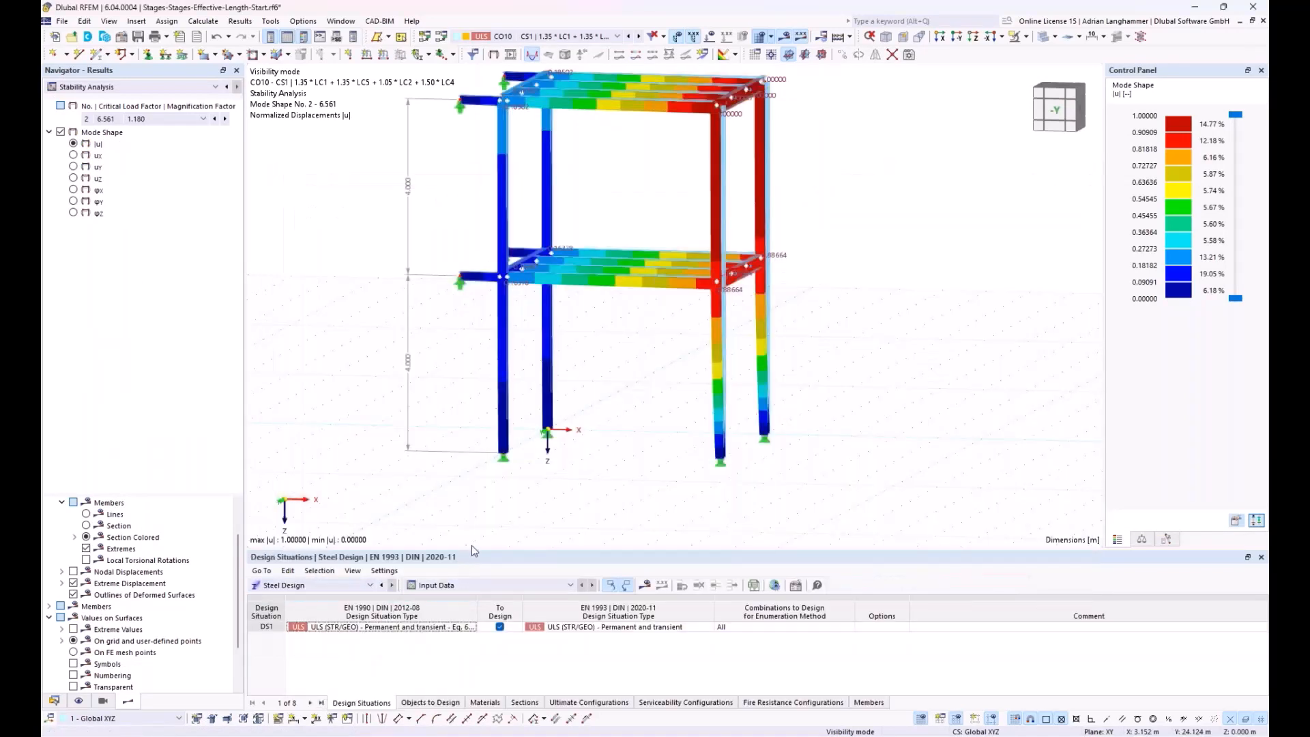
middle_click_drag(503, 544, 565, 389, "ctrl")
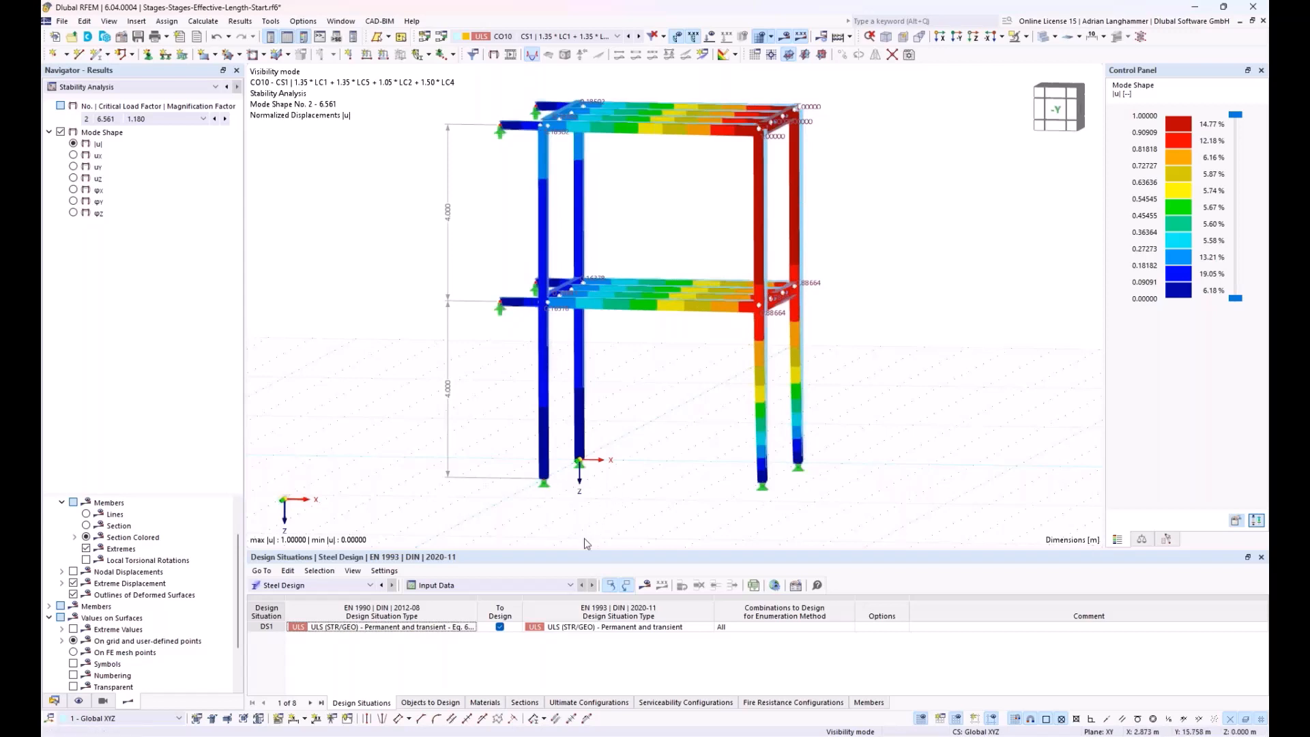
left_click(644, 585)
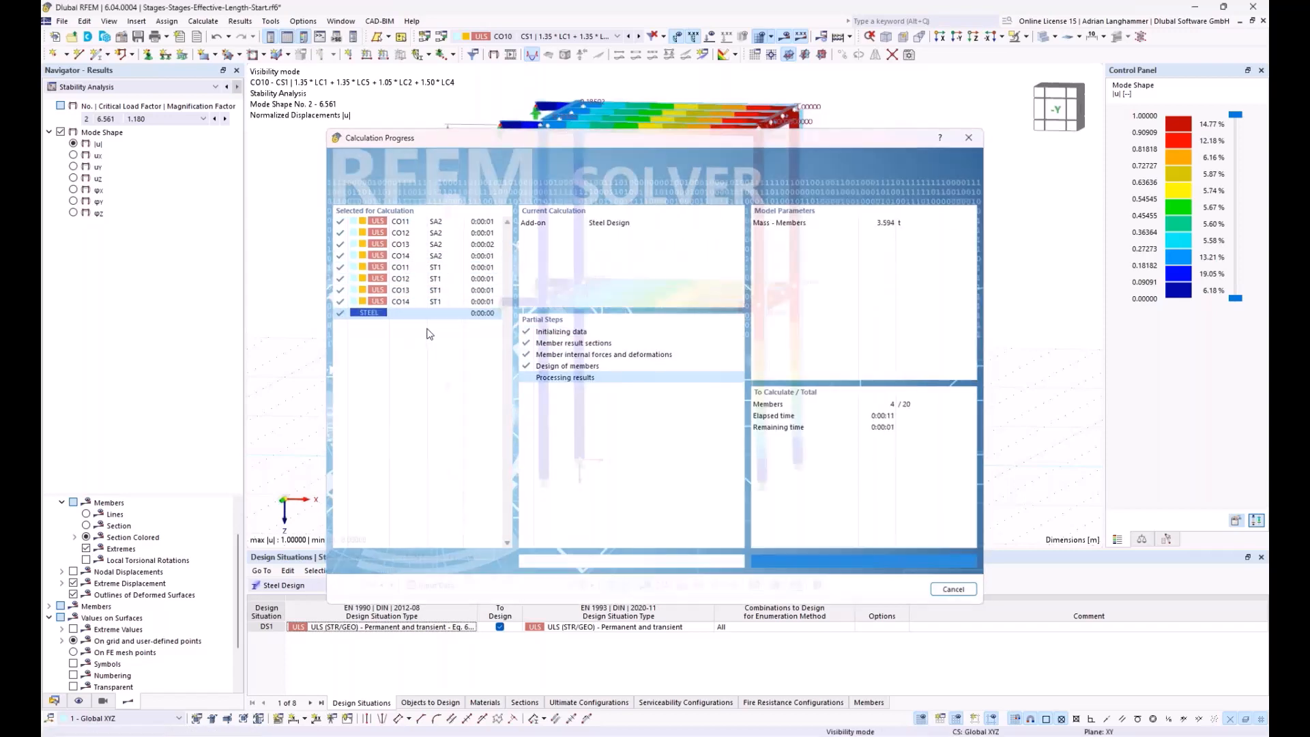
- Show the steel design ratios on members by construction stage, enlarging the results table to compare CS1 and CS2
left_click(451, 586)
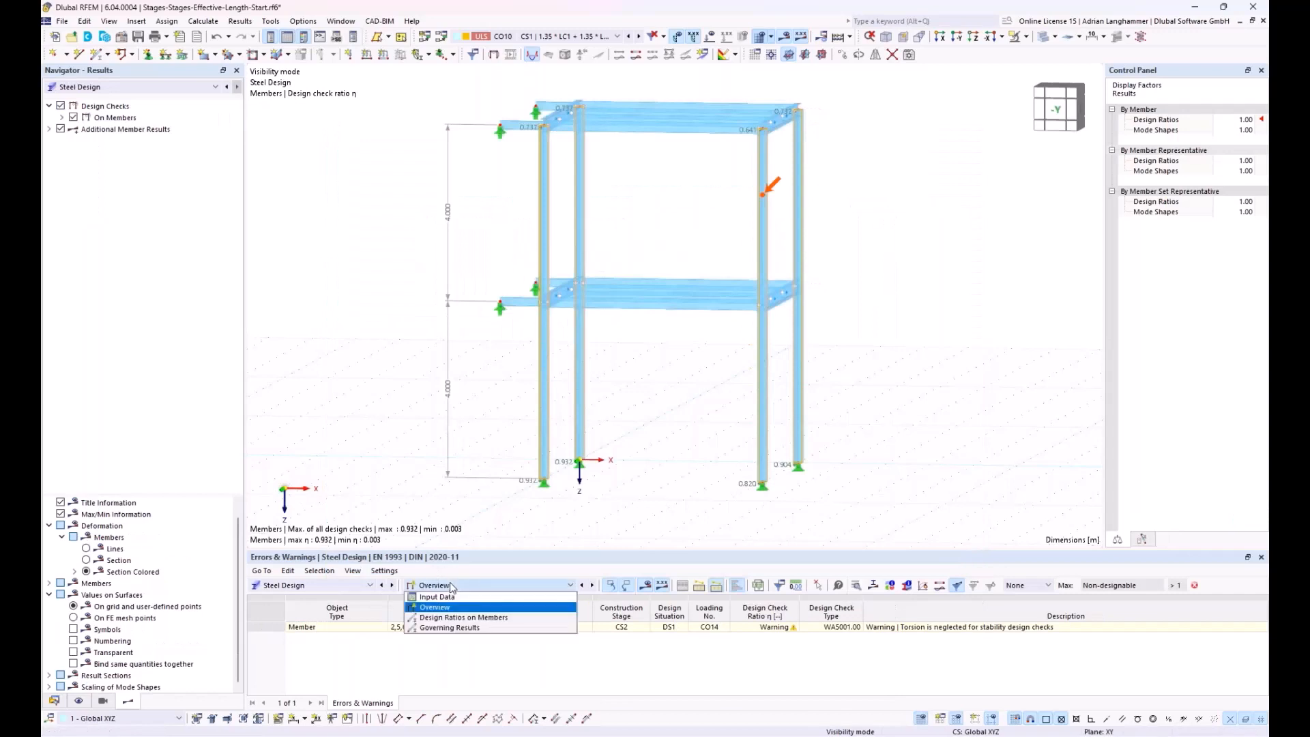
left_click(456, 618)
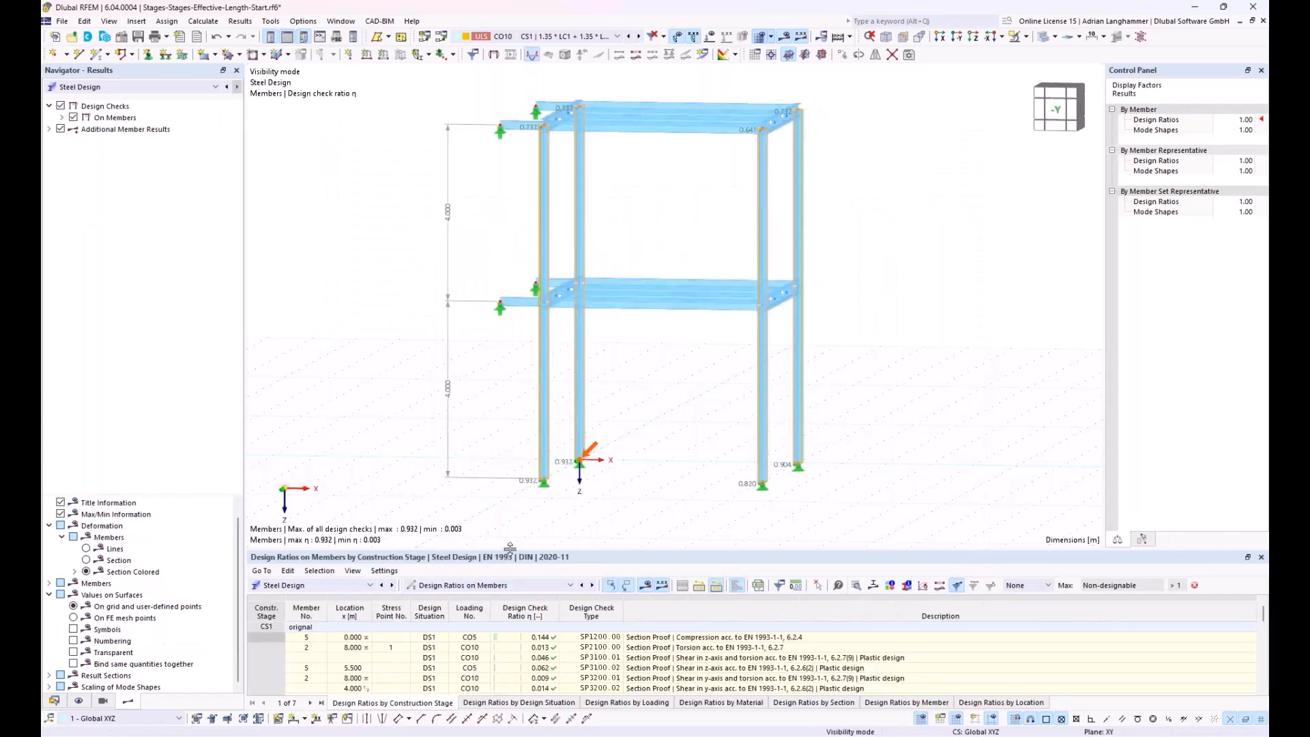
left_click_drag(511, 548, 513, 424)
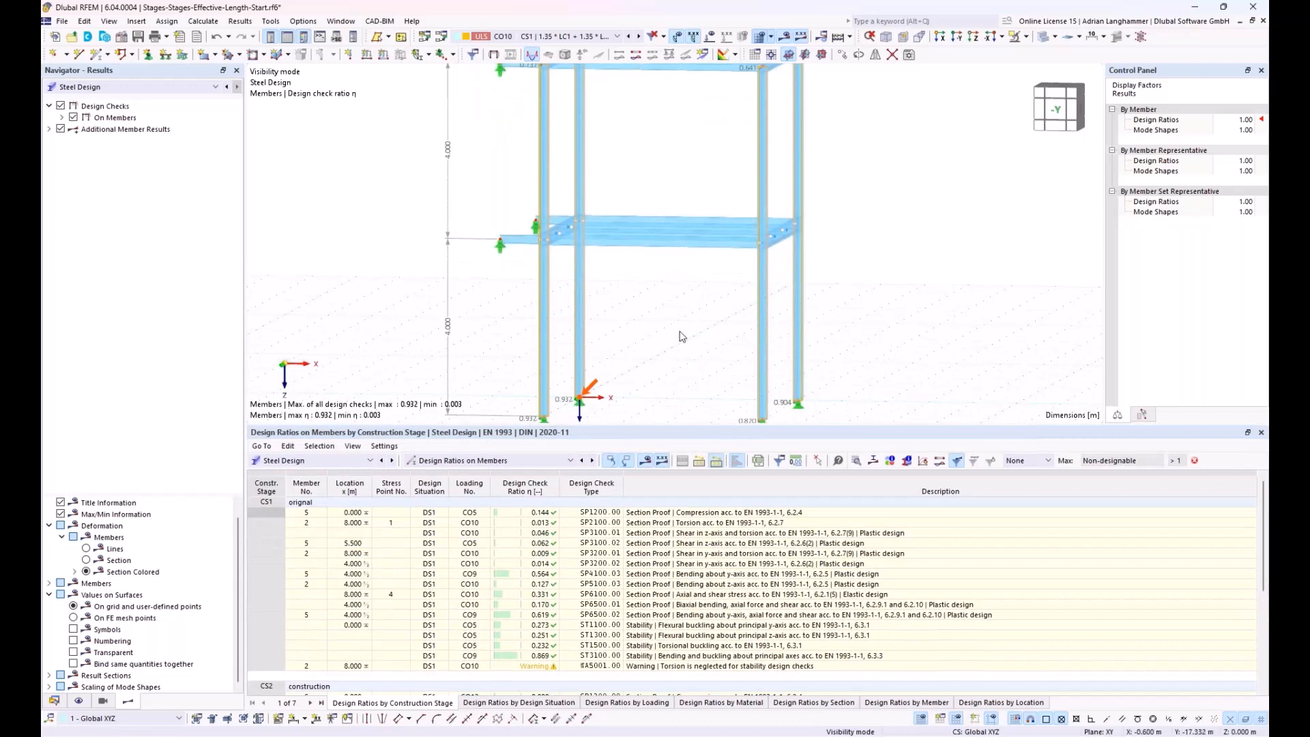
middle_click_drag(683, 334, 684, 423)
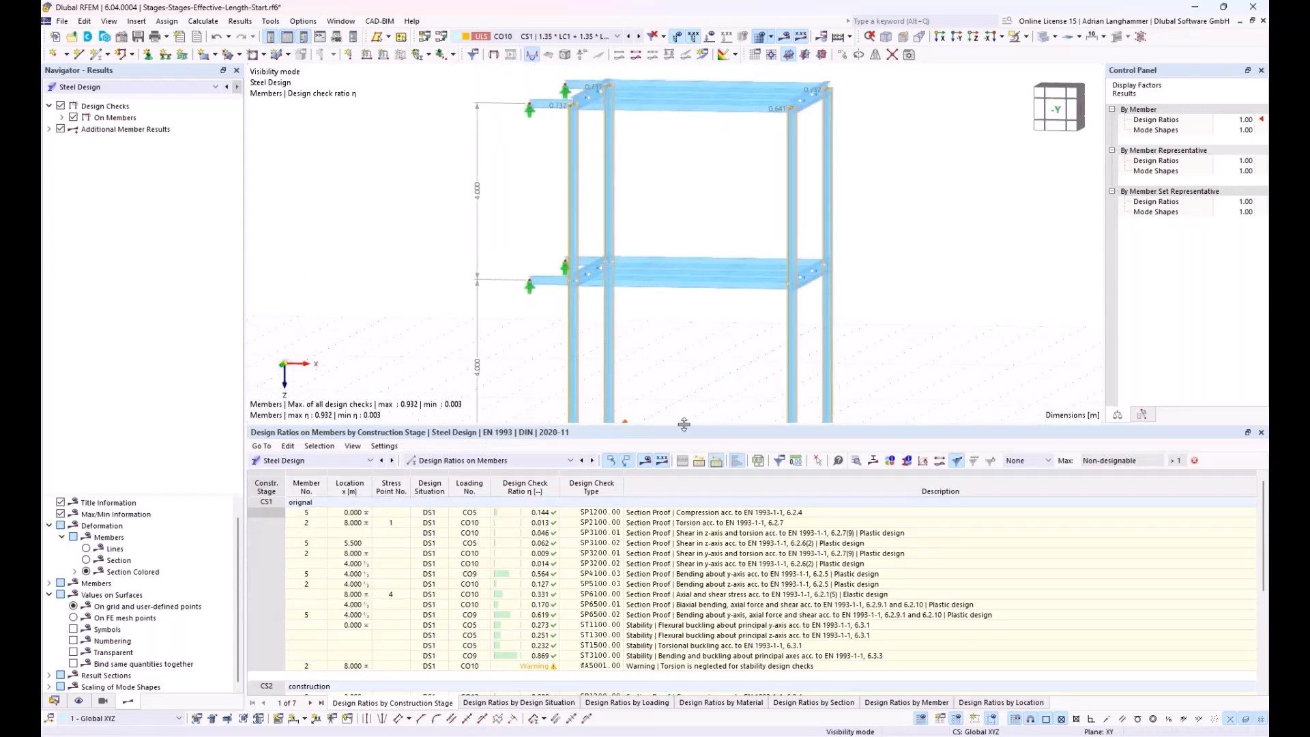
left_click_drag(684, 423, 696, 300)
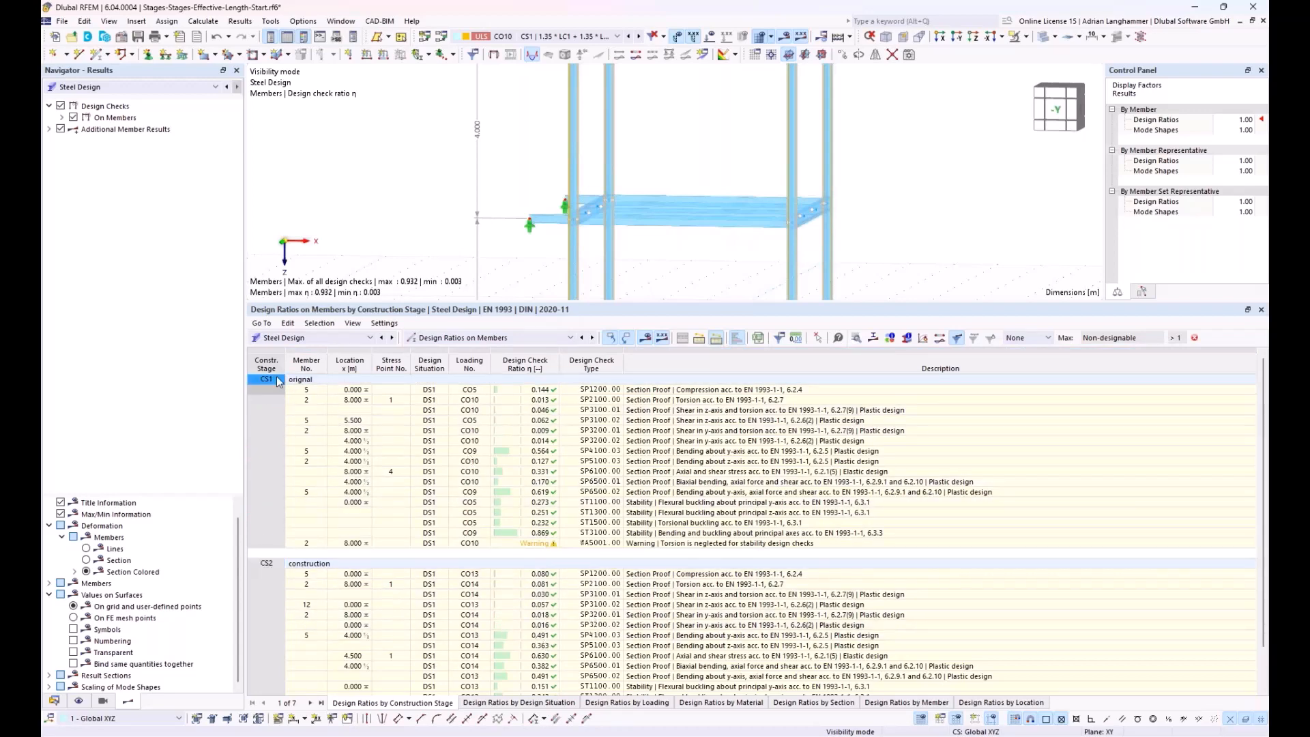
- Examine the buckling length about the z-axis in the details of stability check ST3100 for construction stage CS1
left_click(645, 534)
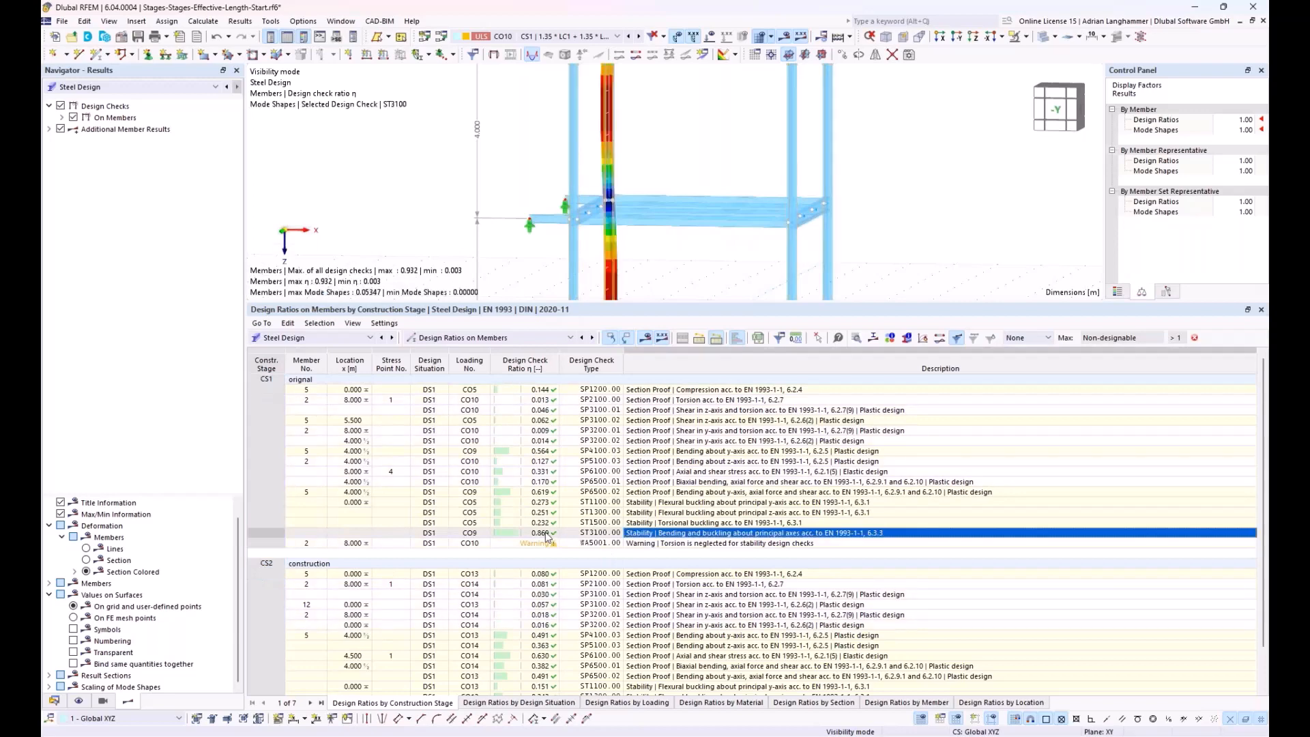
double_click(666, 532)
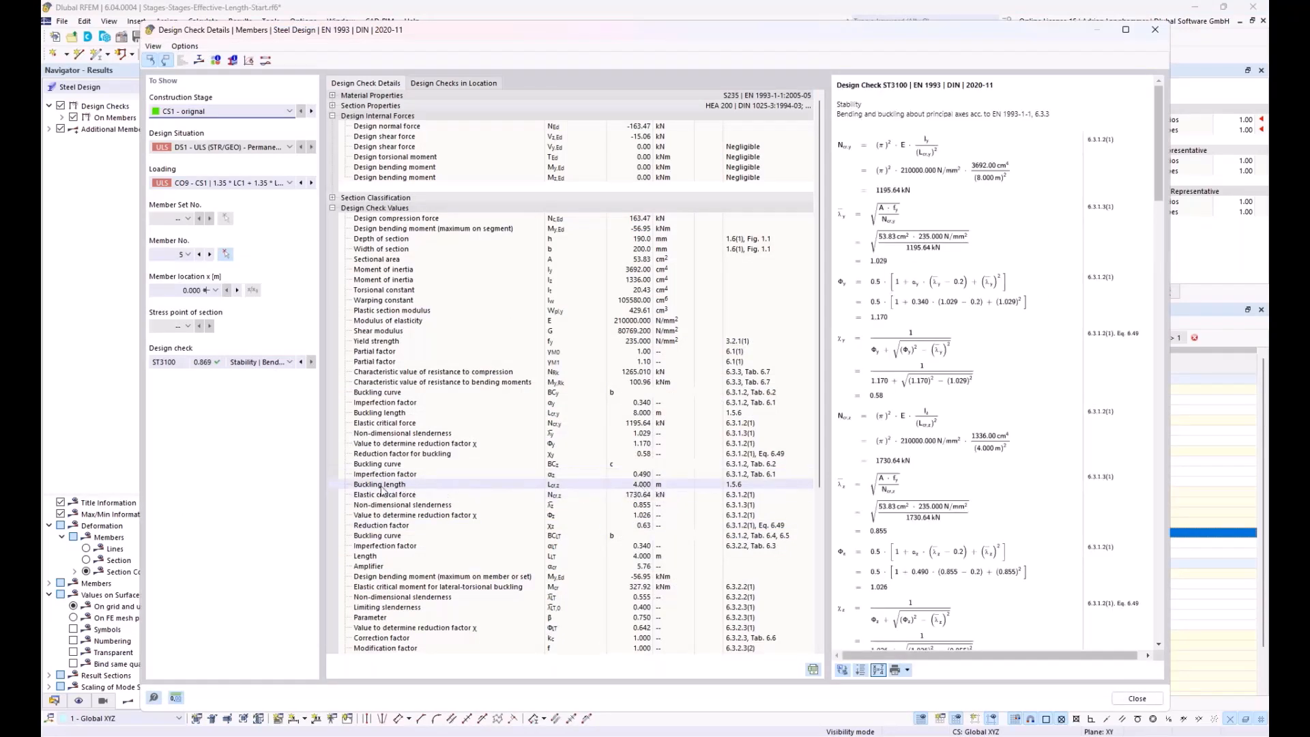
left_click(632, 485)
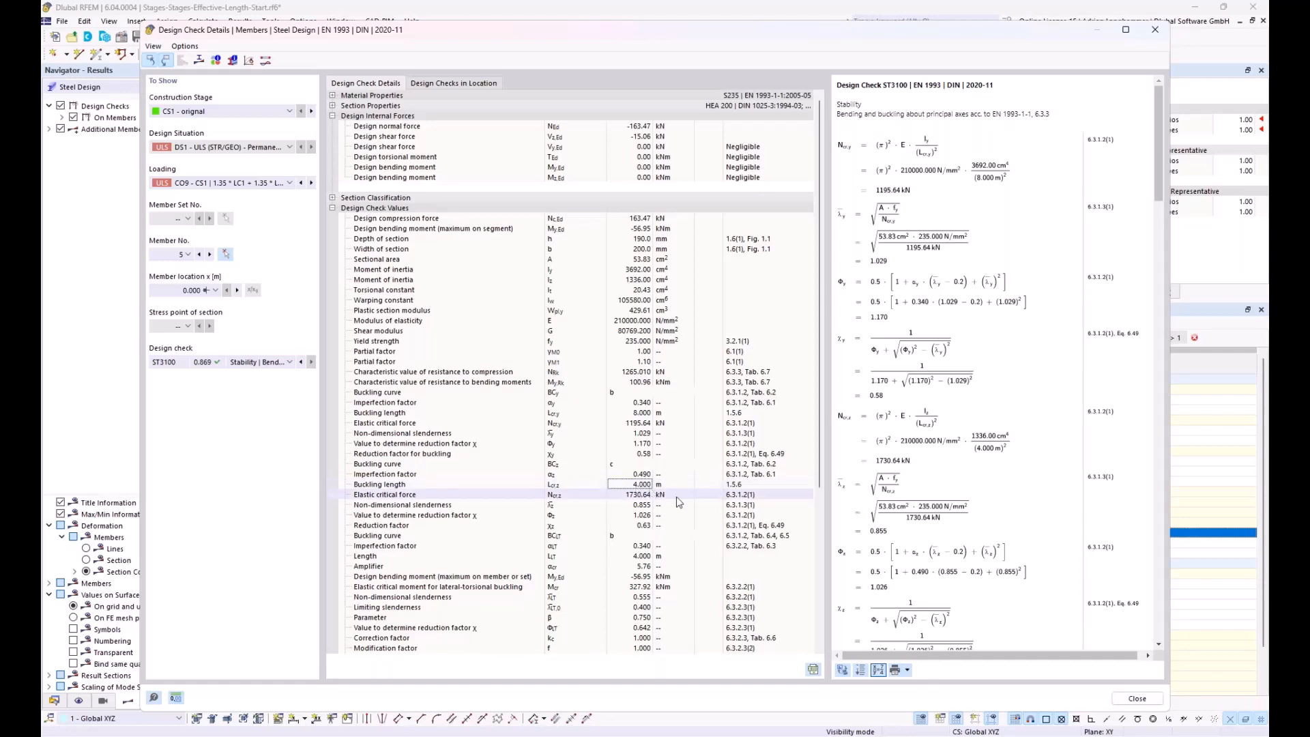
left_click(1121, 701)
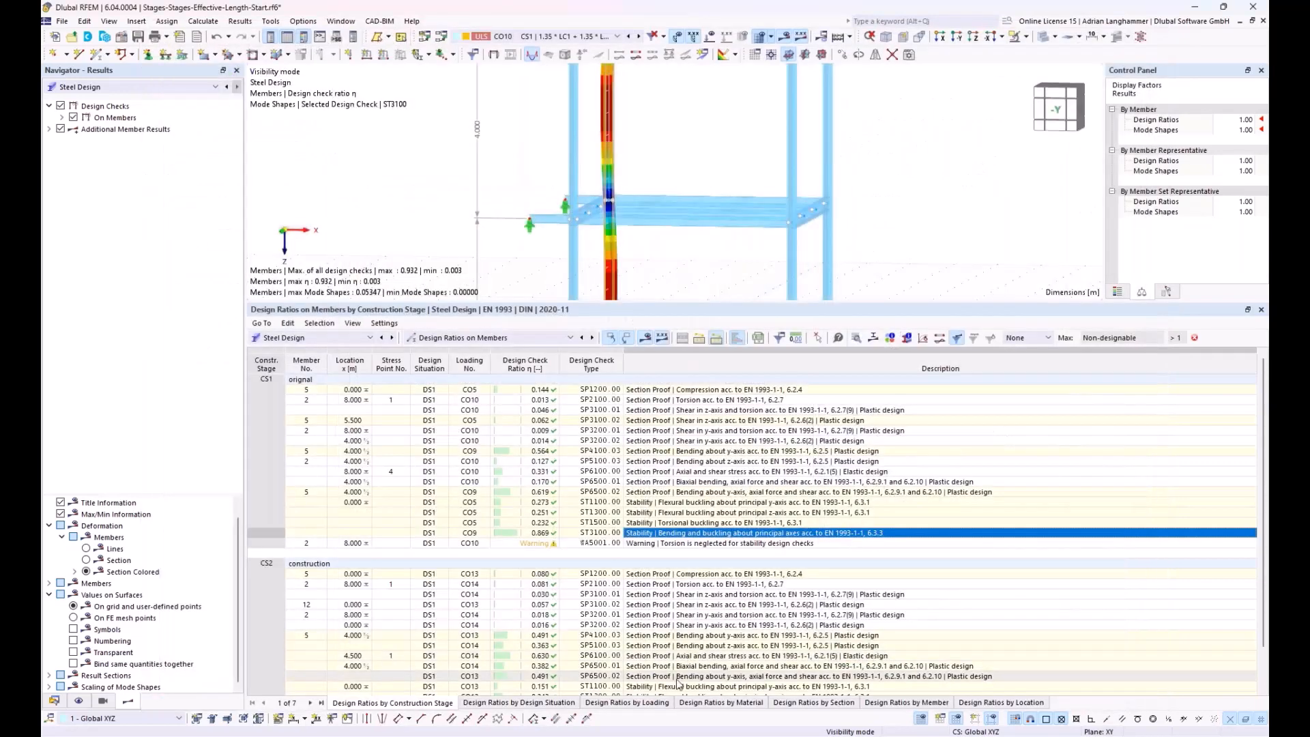
- Examine the z-axis buckling length in the ST3100 check details for construction stage CS2, and review the column's mode shape on the frame
scroll(661, 685, "down", 2)
left_click(660, 681)
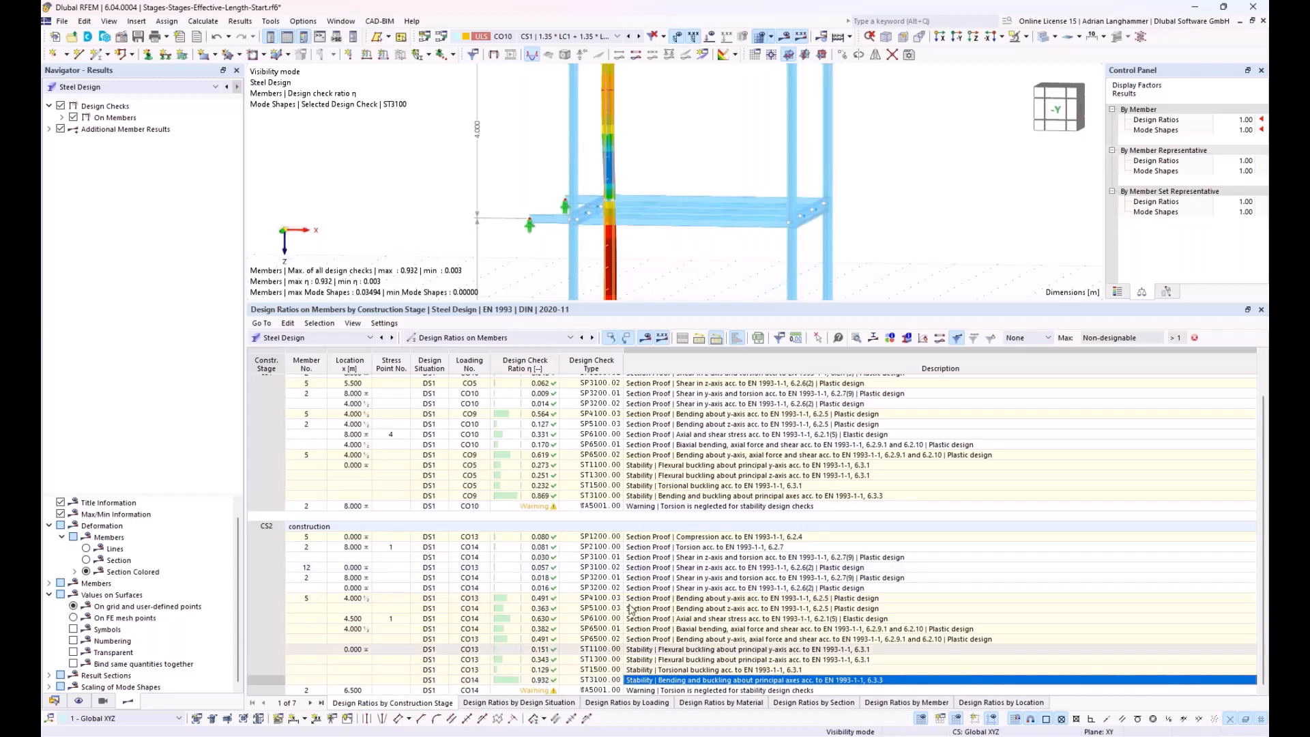
double_click(632, 684)
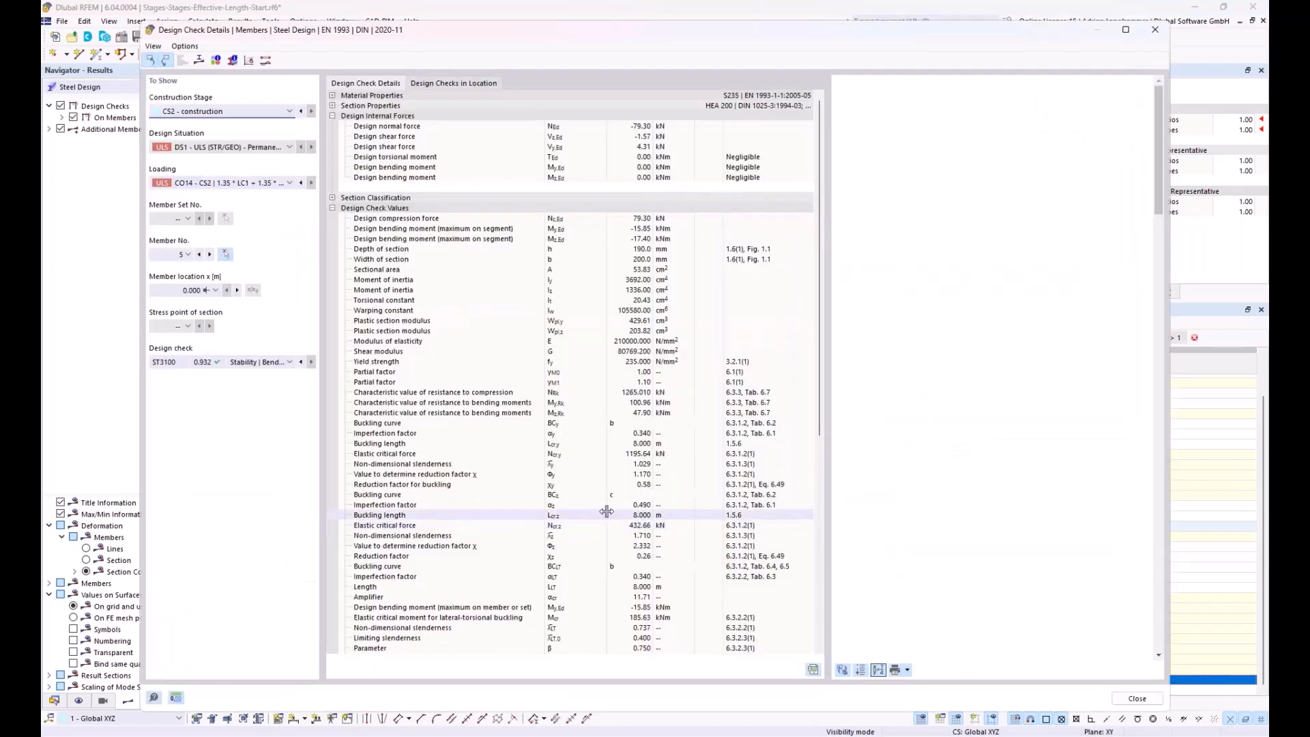
left_click(551, 517)
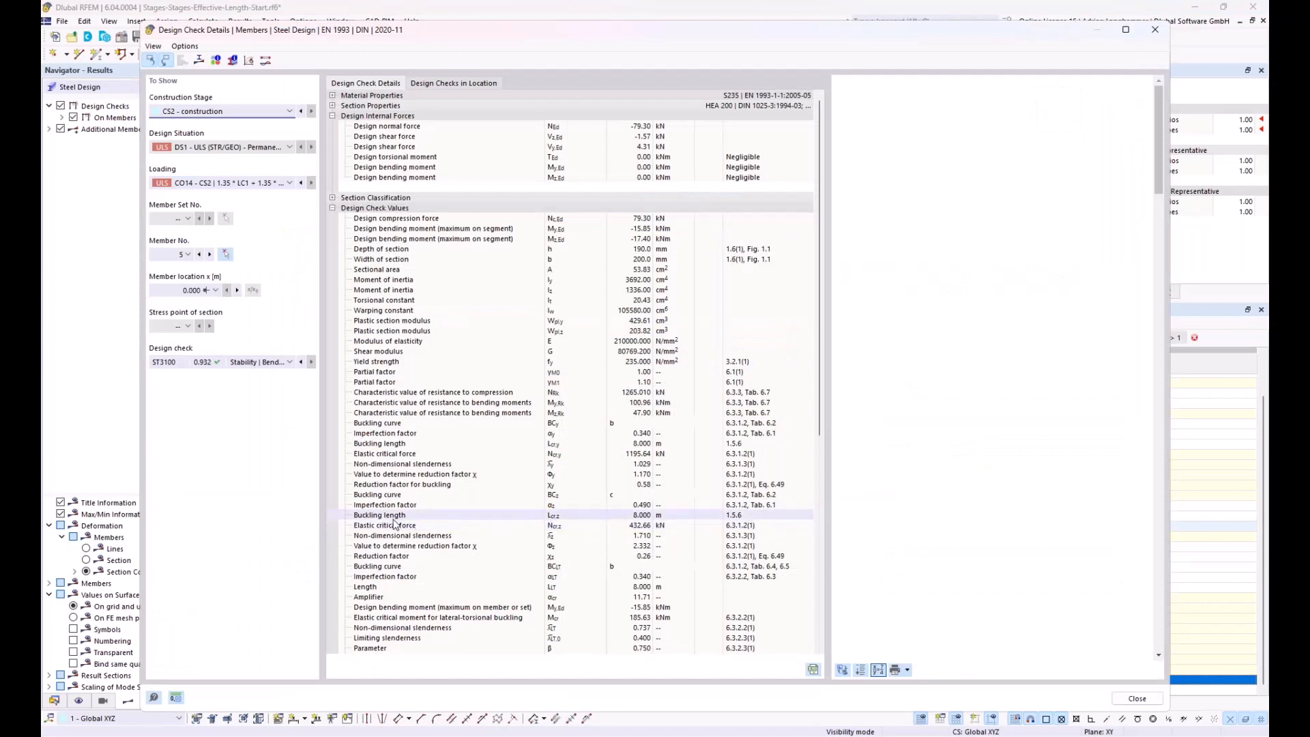
left_click(631, 518)
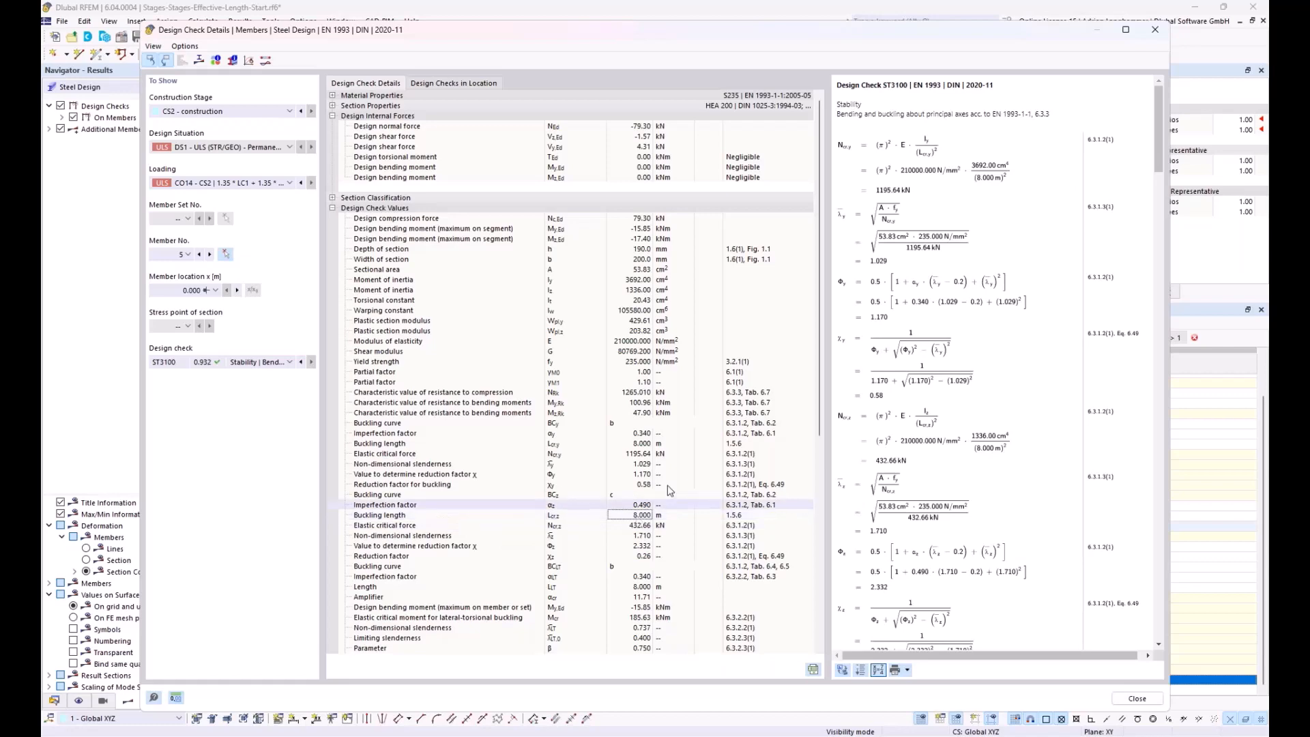
left_click(1156, 30)
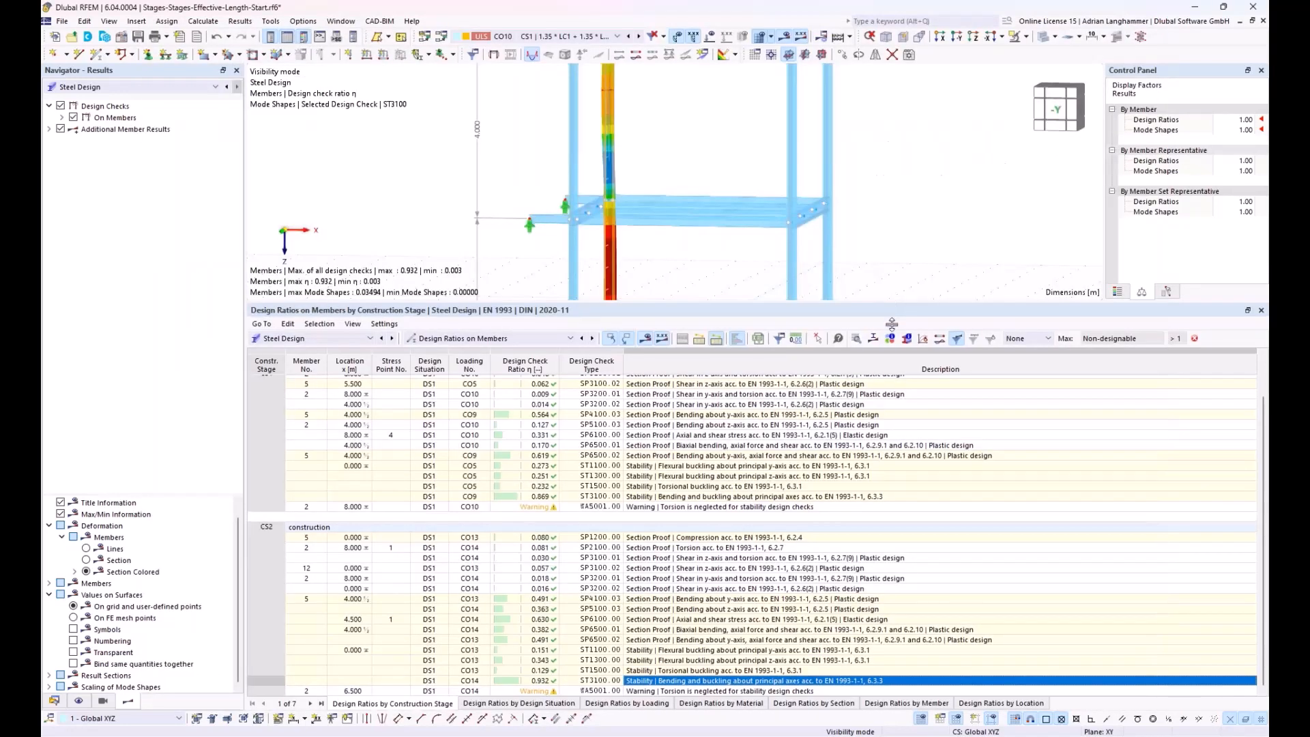
left_click_drag(891, 305, 869, 517)
mouse_move(872, 371)
middle_mouse_down()
mouse_move(877, 355)
mouse_move(854, 360)
middle_mouse_up()
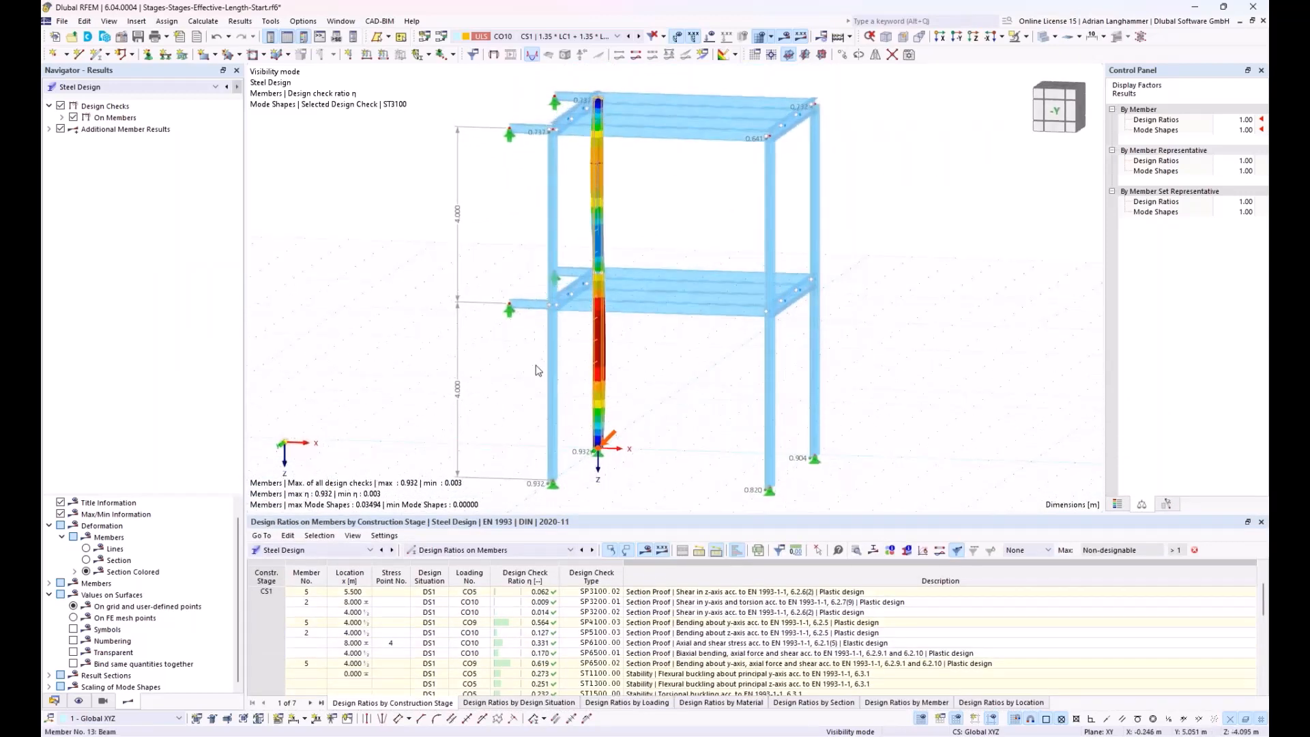
- Examine the member property modifications available in construction stage CS2, and leave the stage definition without changes
left_click(55, 701)
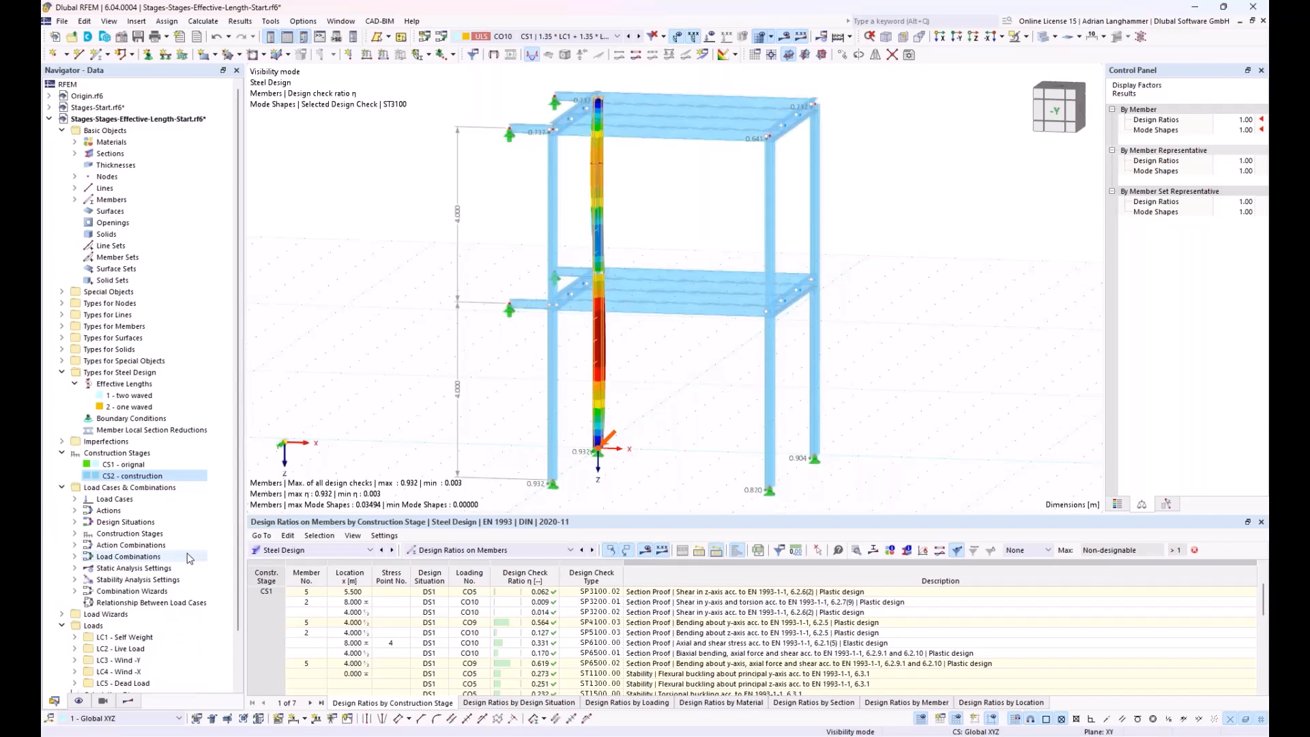
double_click(118, 476)
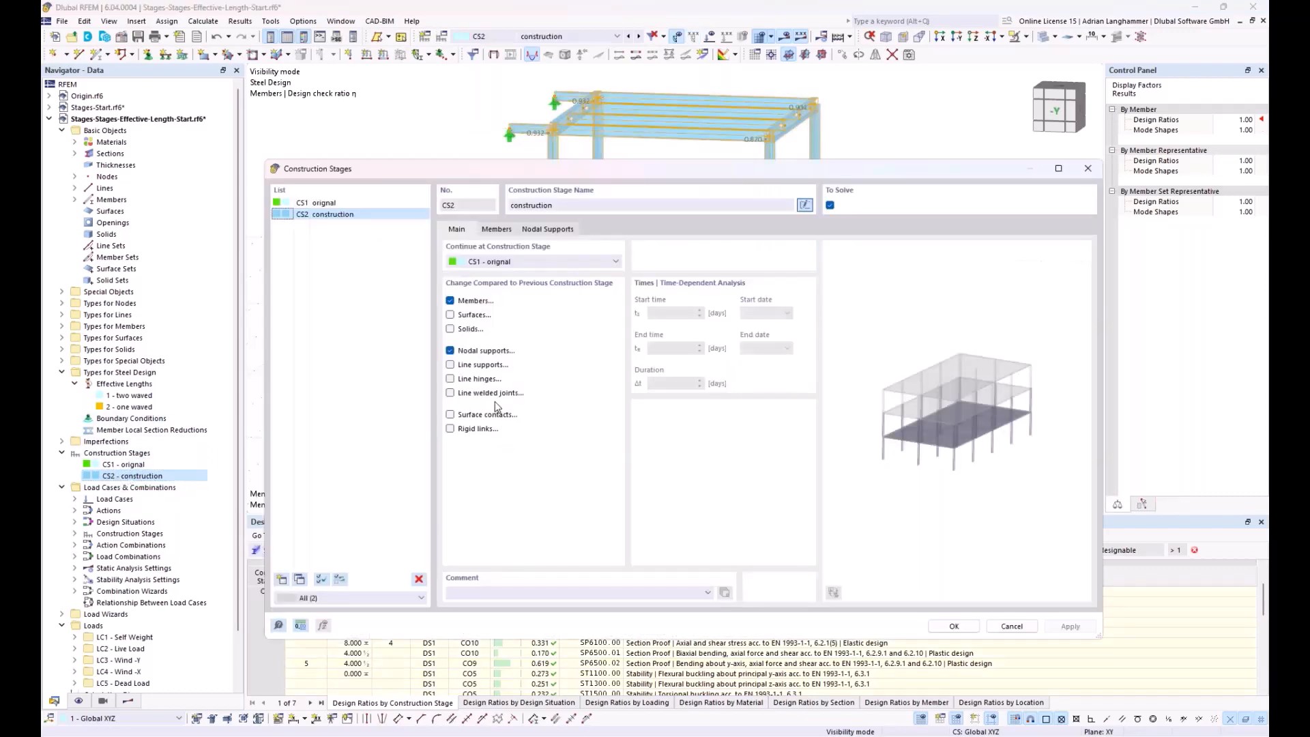
left_click(495, 229)
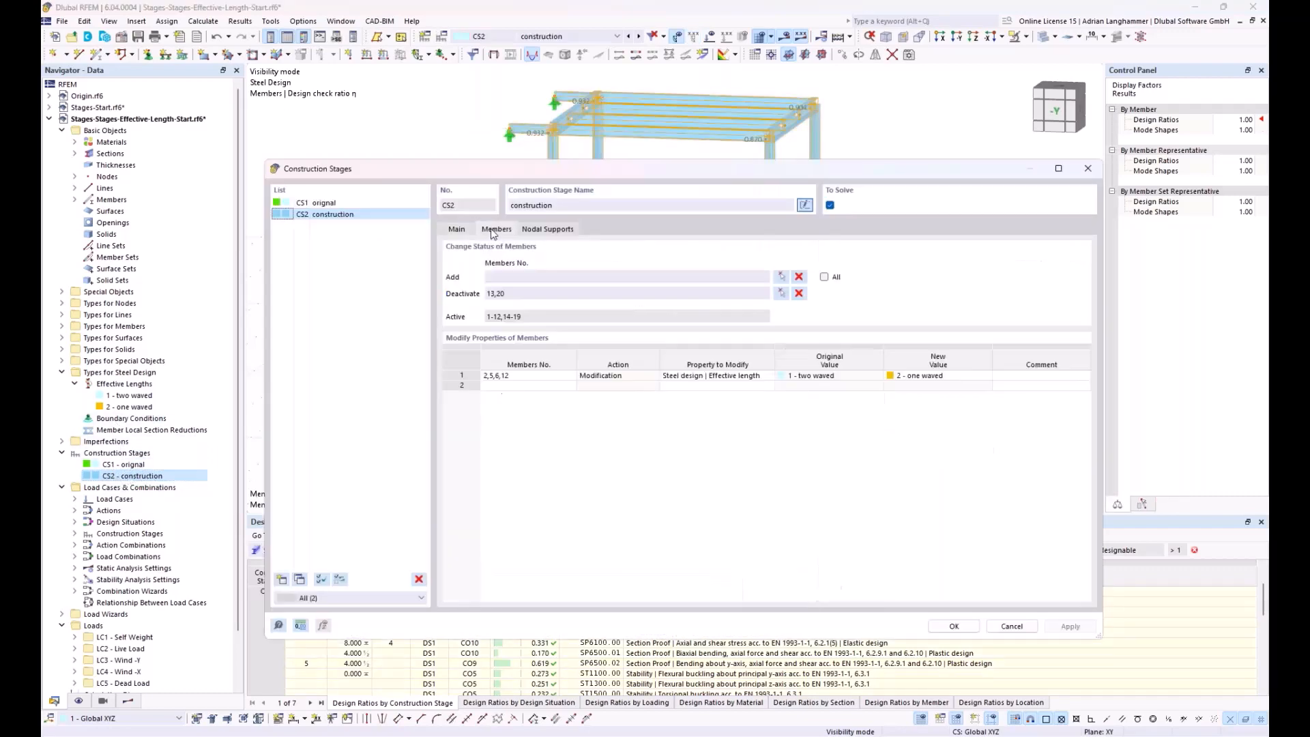
left_click(754, 378)
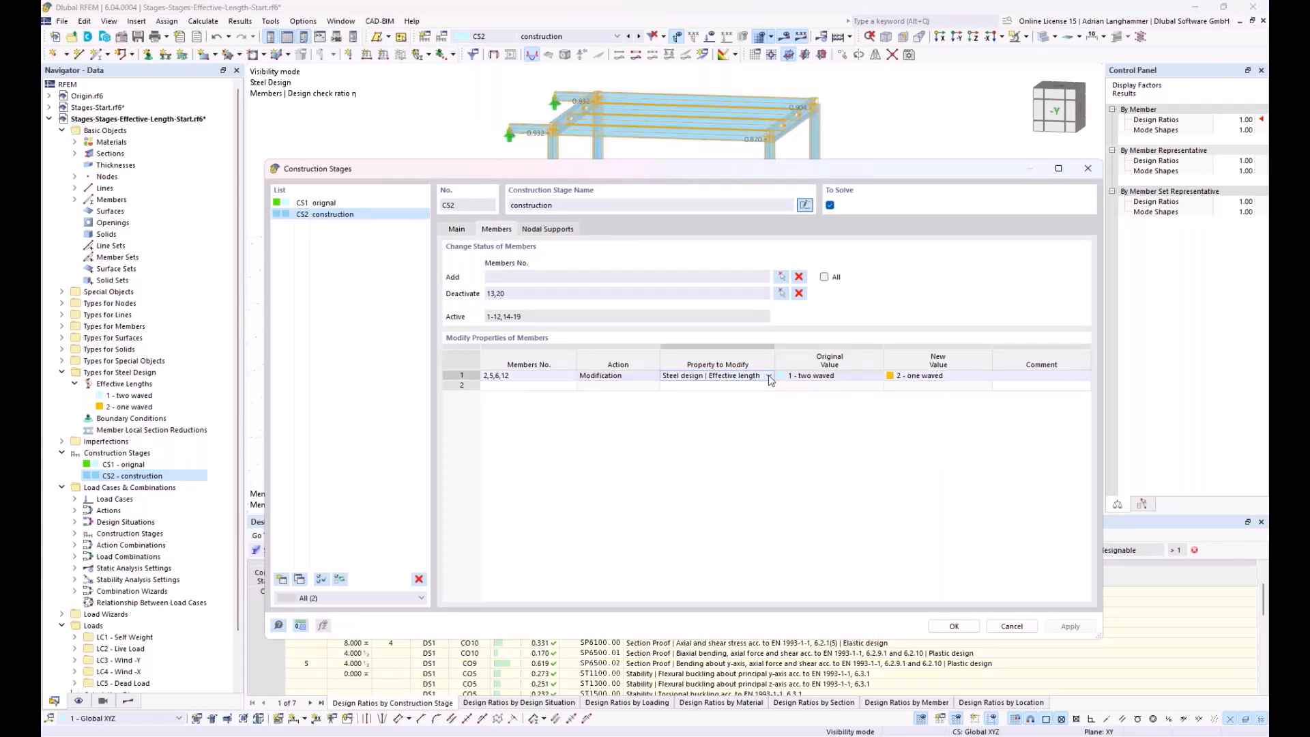
left_click(769, 375)
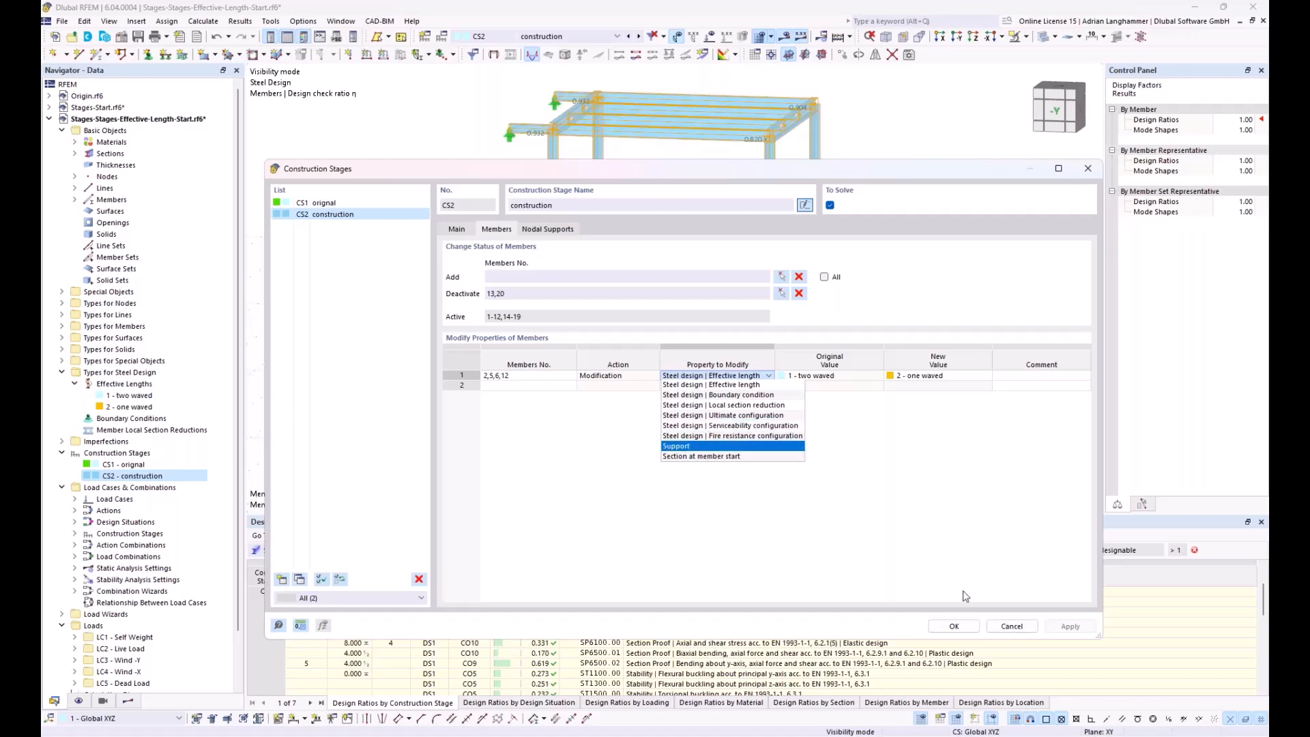
left_click(1010, 626)
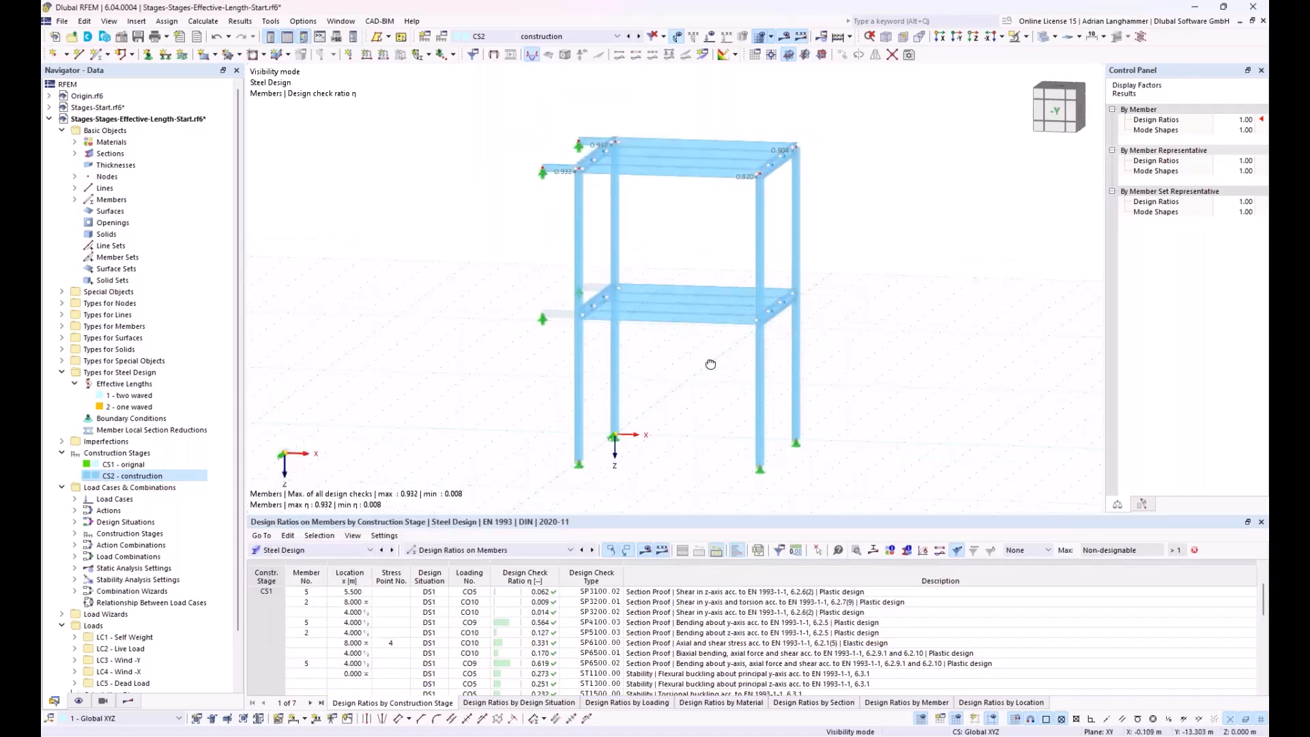
mouse_move(783, 366)
middle_mouse_down("ctrl")
mouse_move(726, 356)
mouse_move(769, 367)
middle_mouse_up("ctrl")
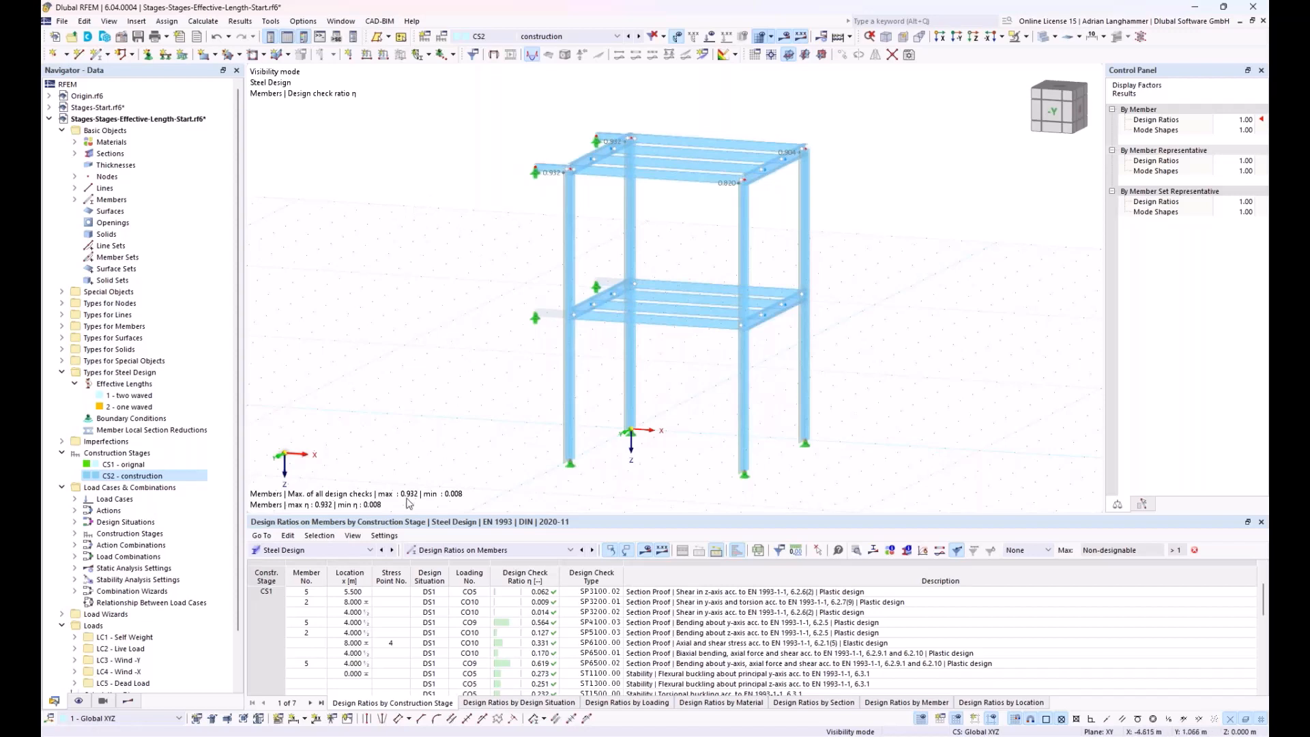
- Open the model Stages-Load_History.rf6 from the EN folder and inspect the surfaces of the beam
mouse_move(145, 735)
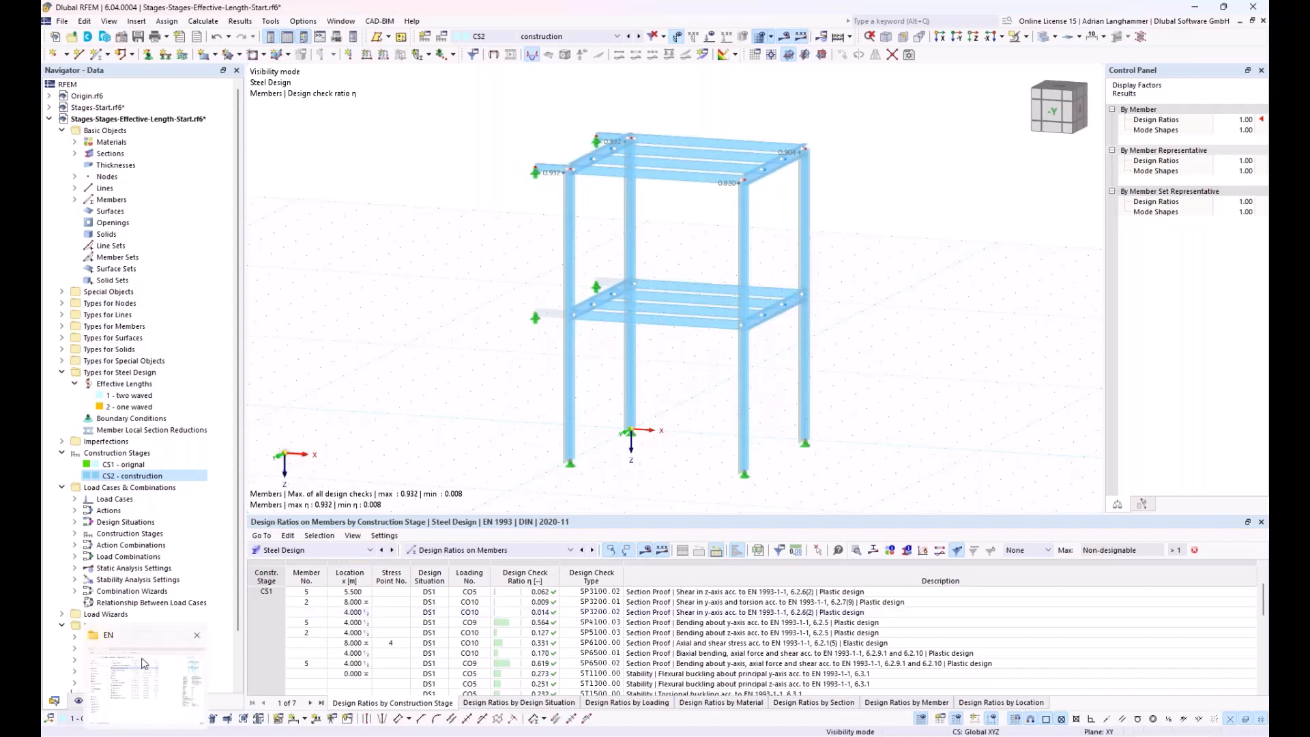
left_click(143, 660)
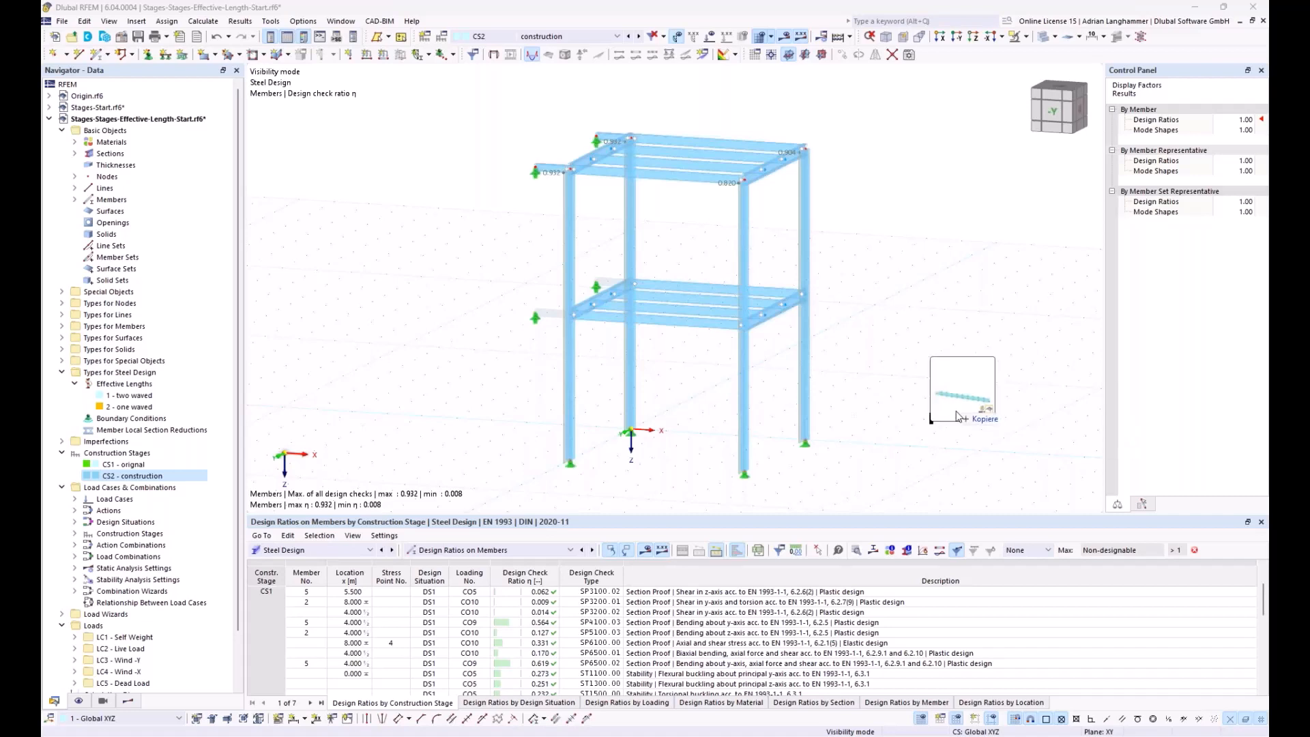
left_click_drag(967, 416, 929, 375)
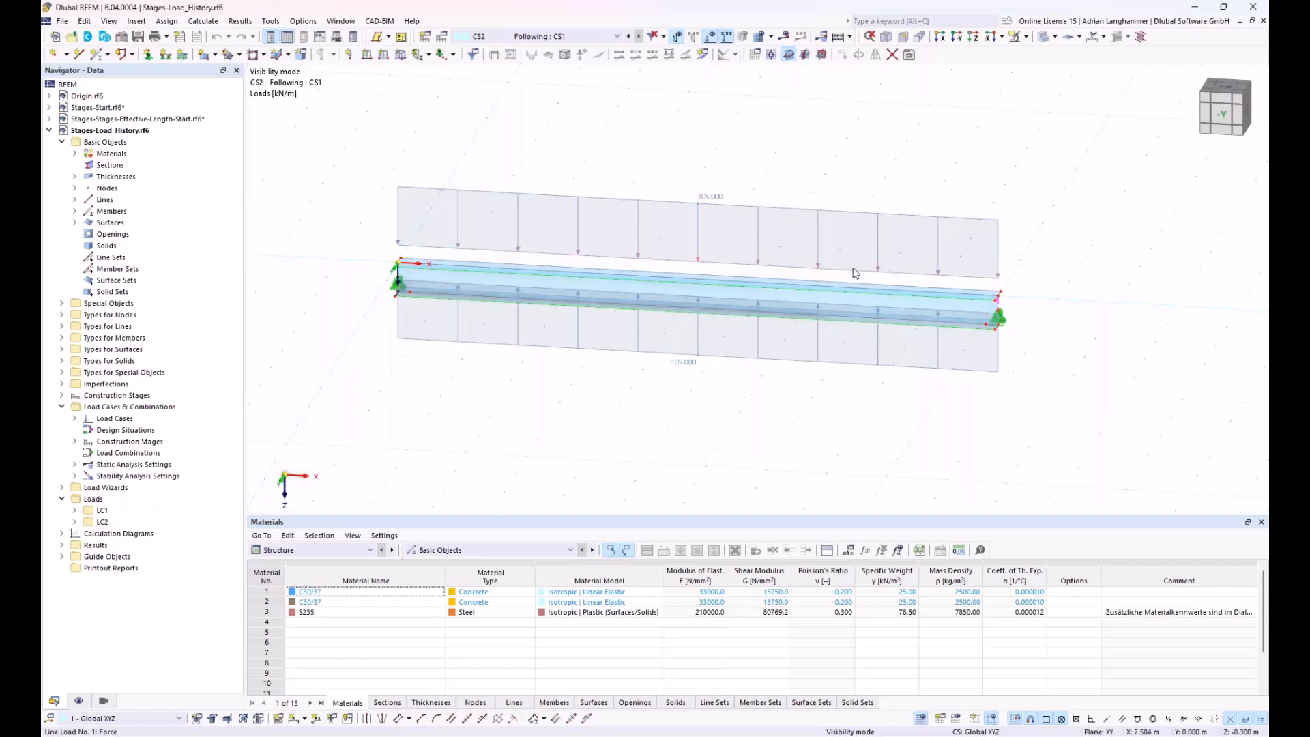
scroll(851, 290, "up", 1)
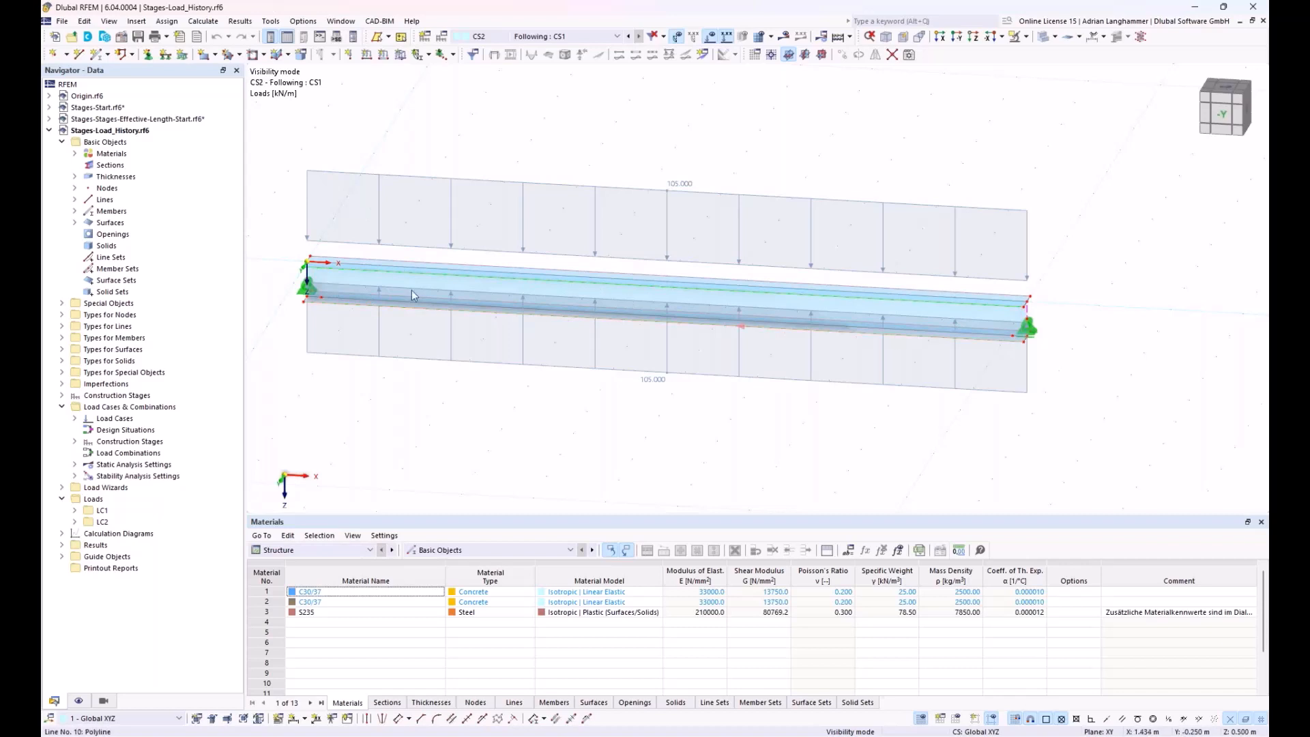
left_click(916, 309)
mouse_move(916, 309)
middle_mouse_down("ctrl")
mouse_move(892, 321)
mouse_move(915, 320)
middle_mouse_up("ctrl")
left_click(984, 321)
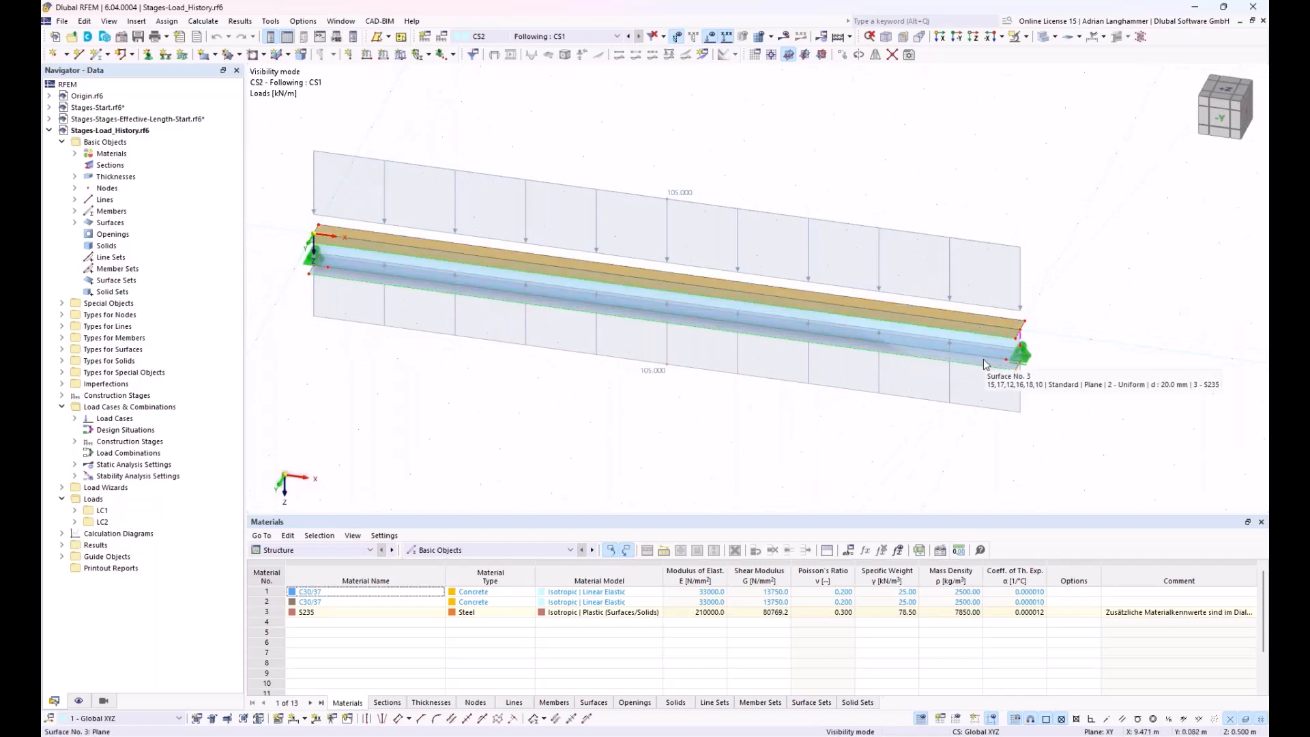
middle_click_drag(655, 431, 679, 409, "ctrl")
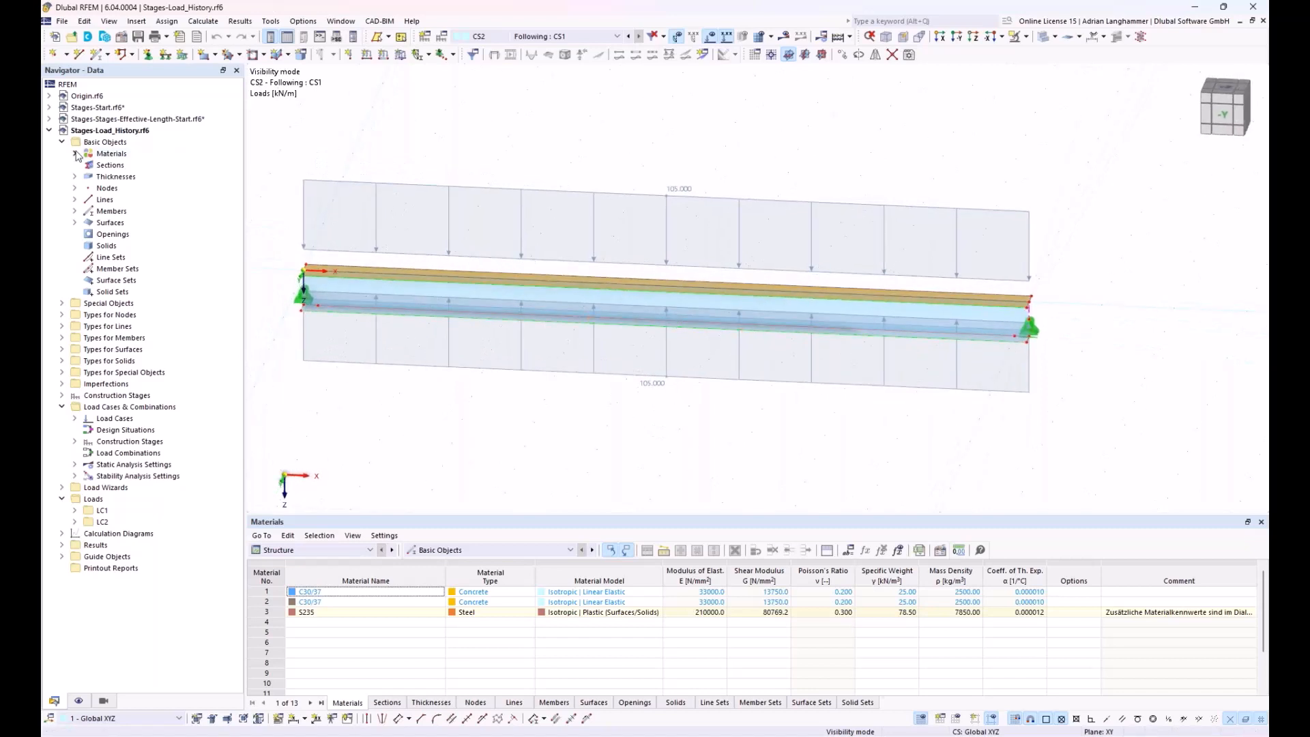
- Examine the Isotropic | Plastic (Surfaces/Solids) parameters of material S235
double_click(99, 157)
left_click(151, 189)
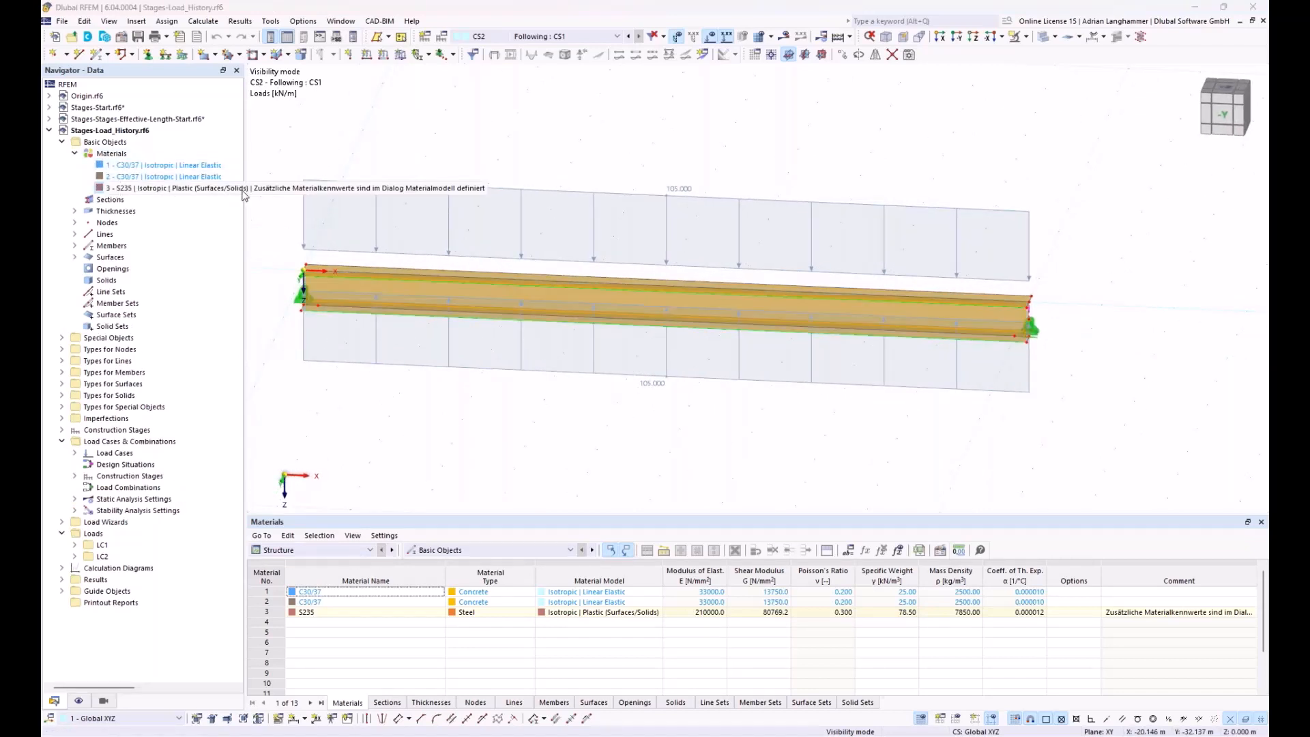
double_click(192, 192)
left_click(498, 165)
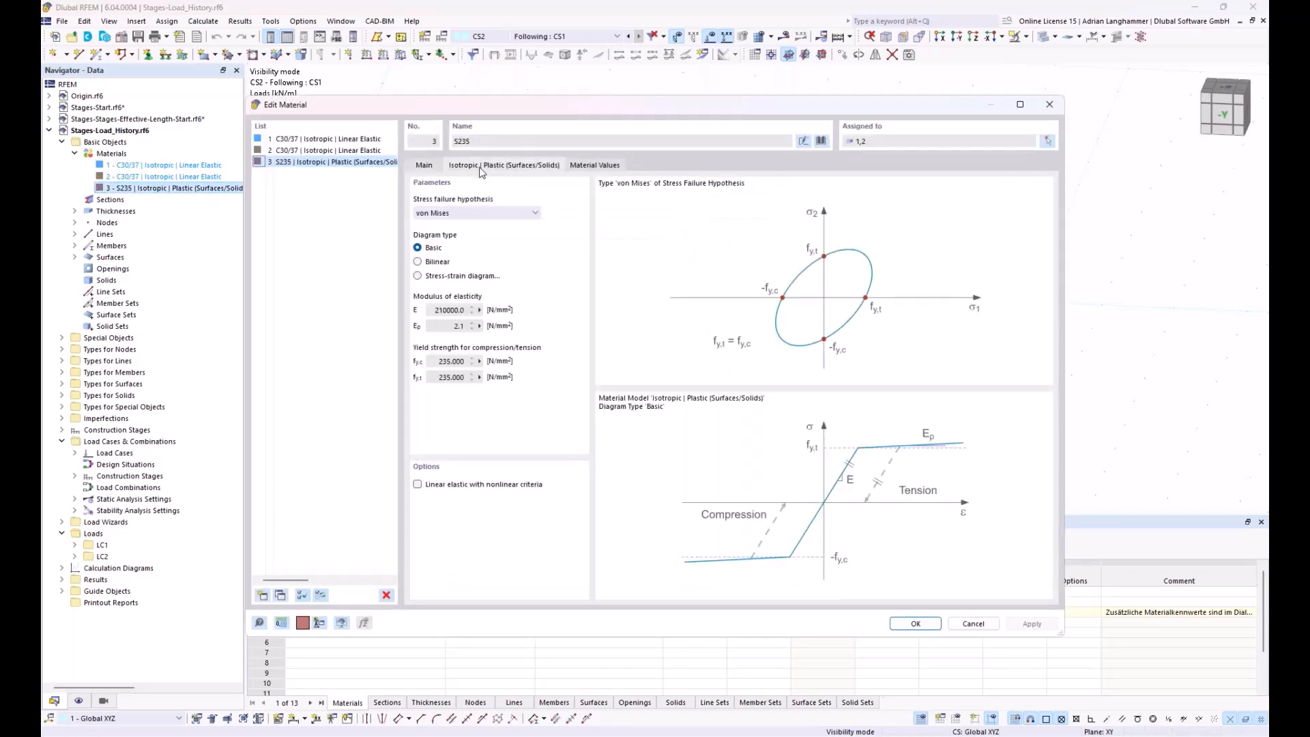
left_click(1050, 105)
middle_click_drag(827, 168, 833, 170)
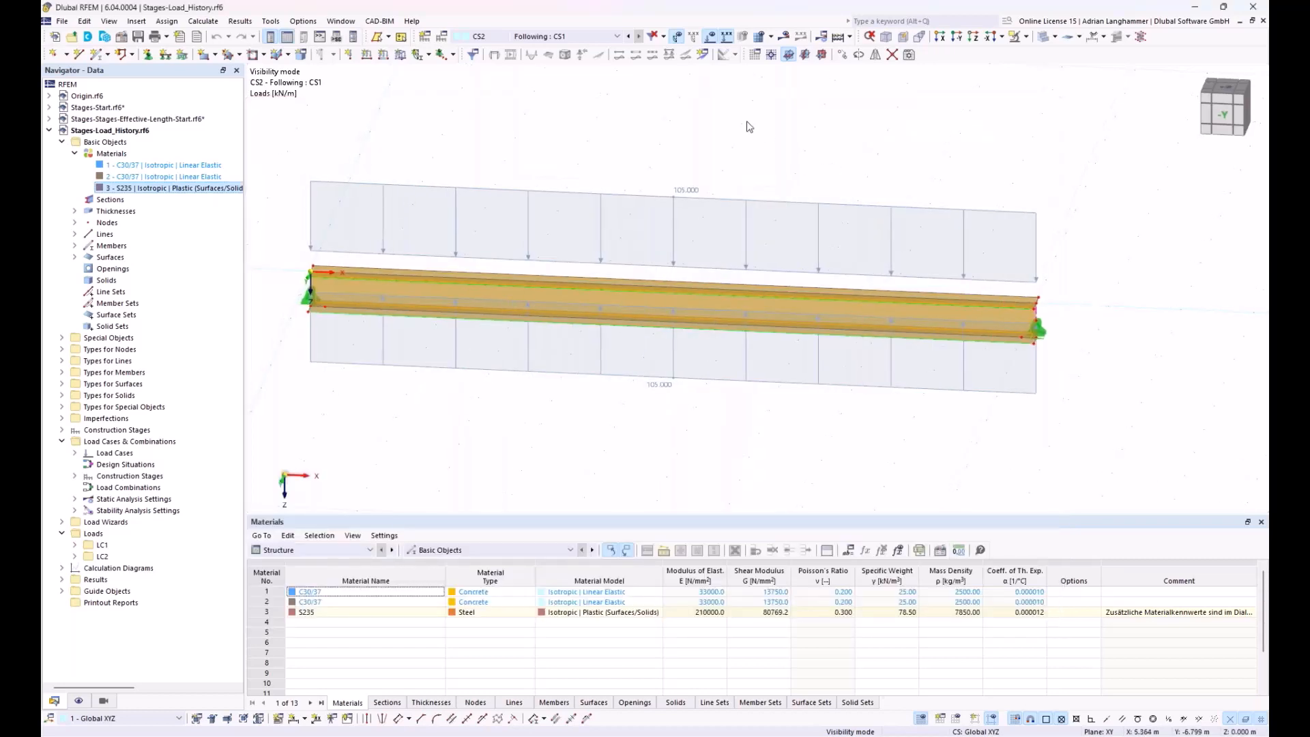
- Review the line loads acting on the beam in load cases LC1 and LC2 and in construction stage CS1
left_click(546, 37)
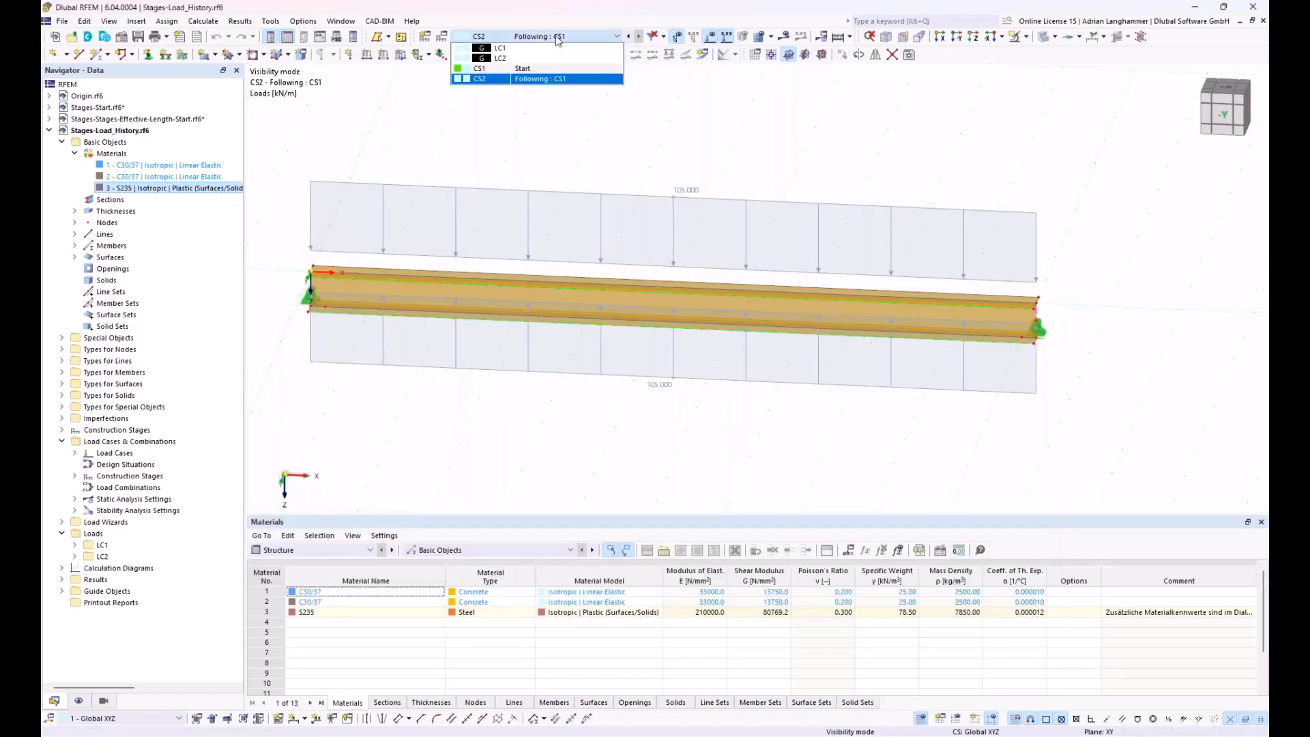
left_click(556, 49)
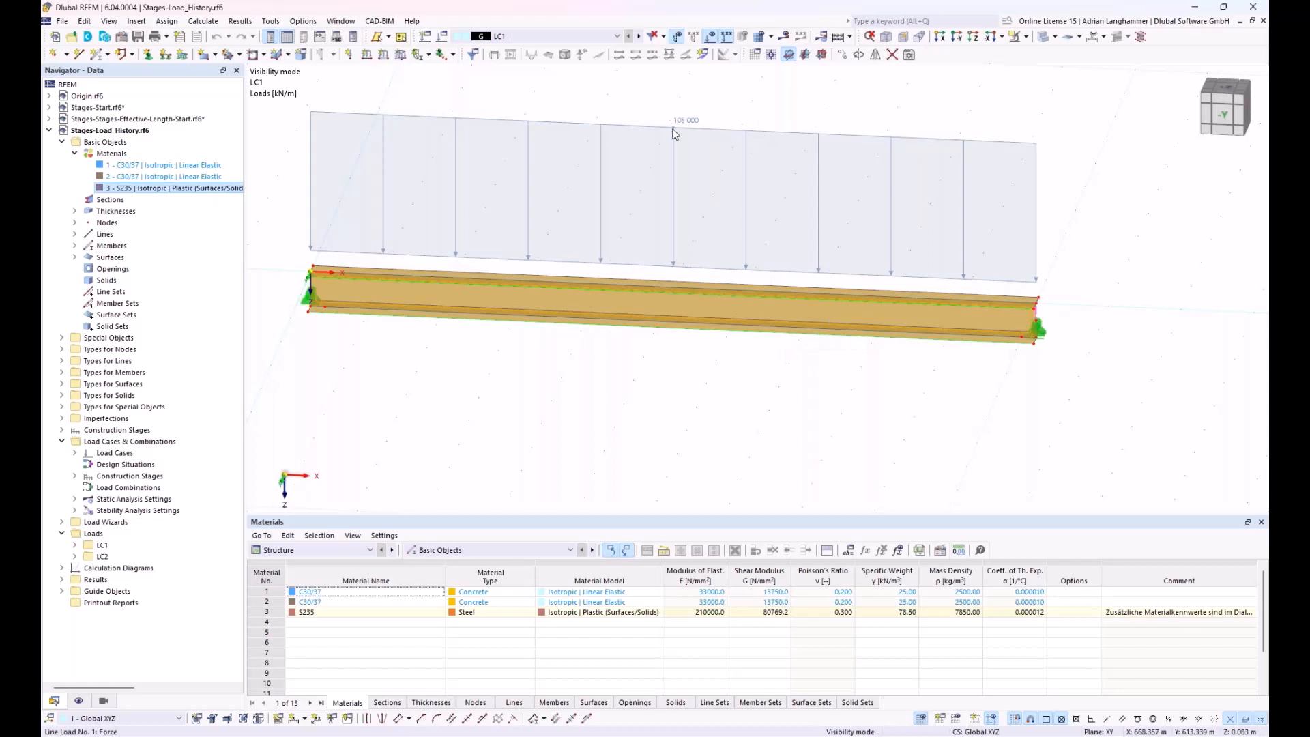
left_click(639, 36)
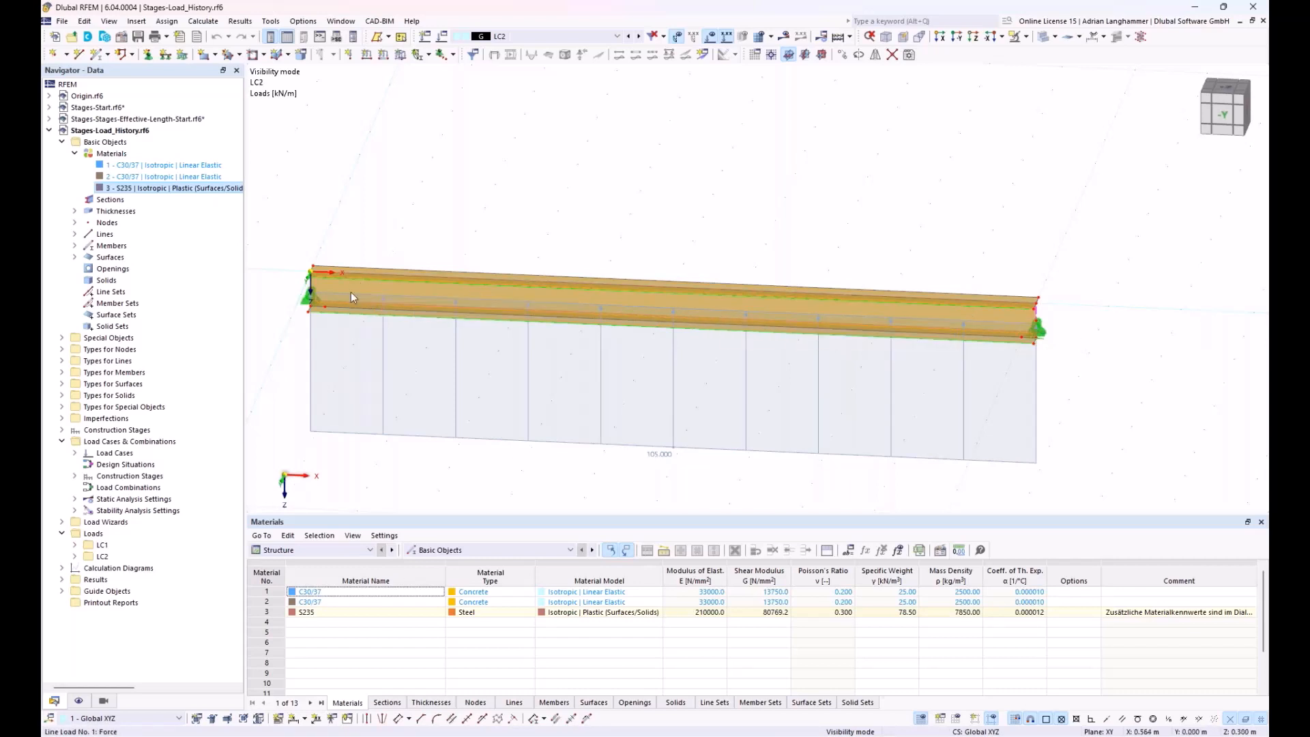
left_click(604, 37)
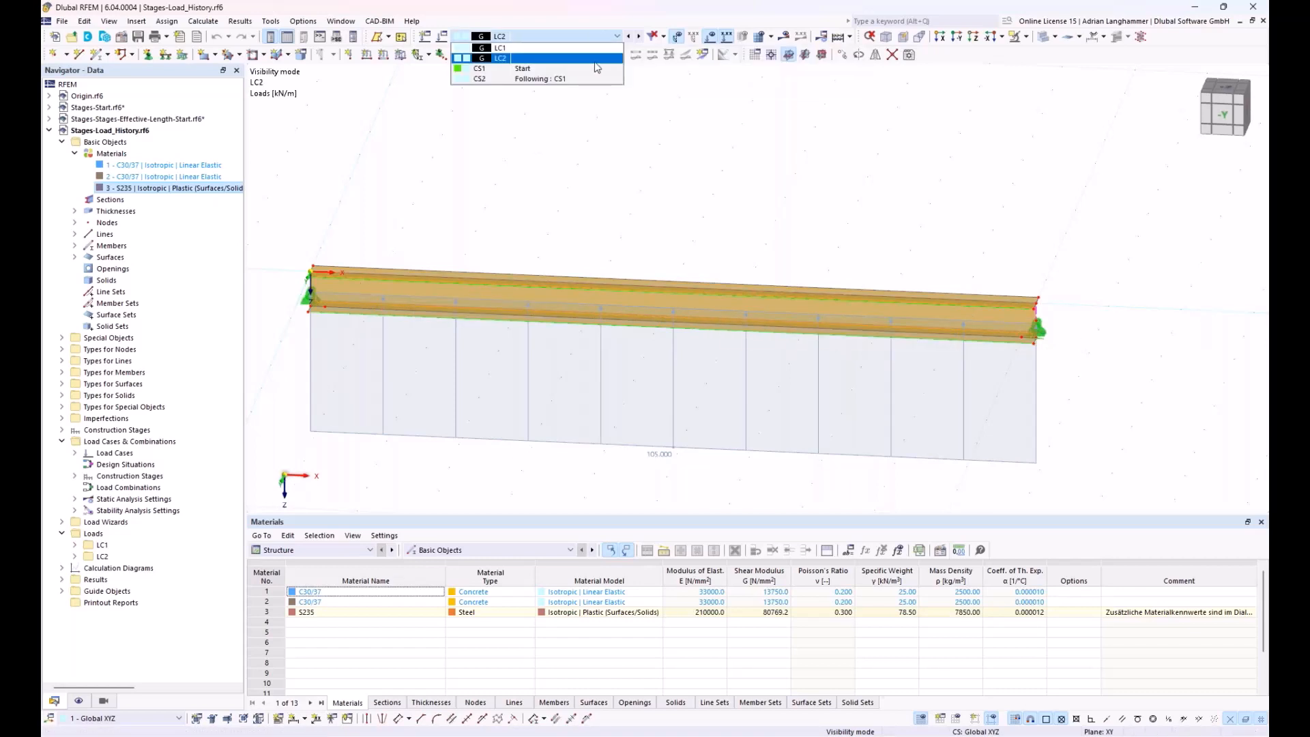
left_click(595, 70)
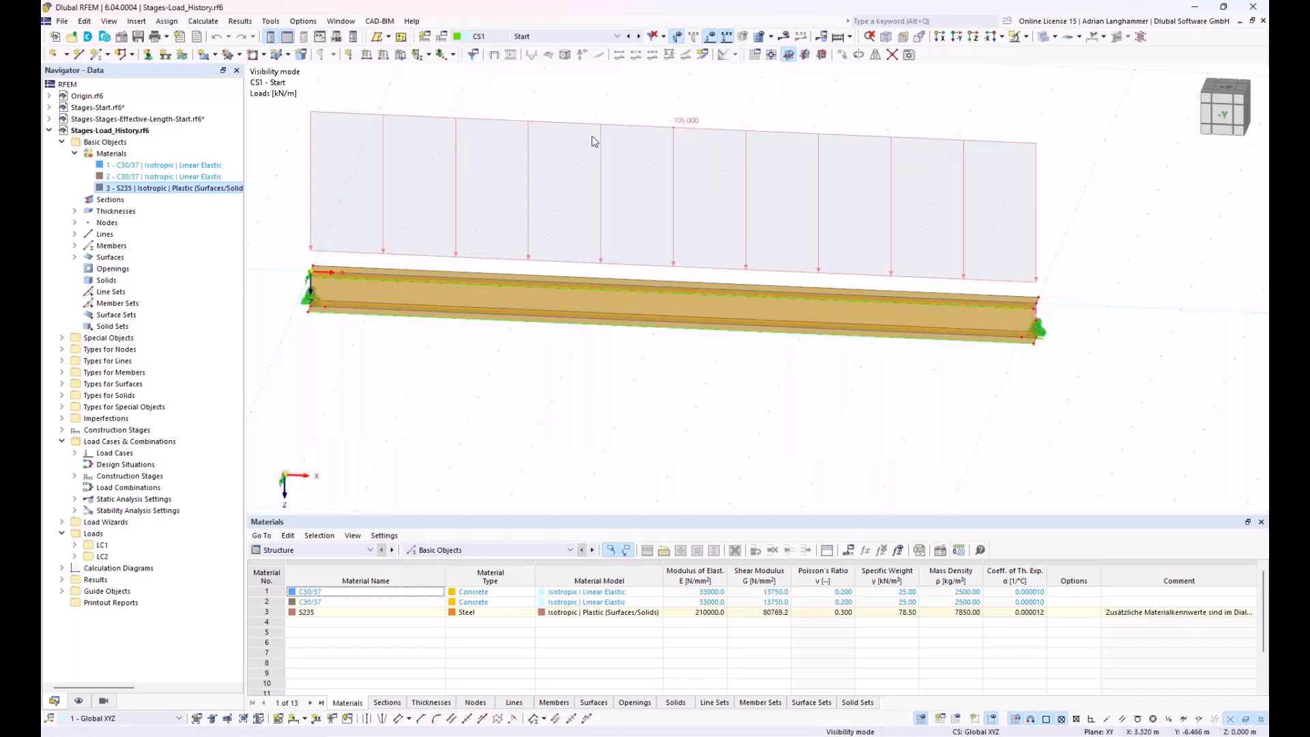
middle_click_drag(620, 133, 616, 179)
left_click(491, 36)
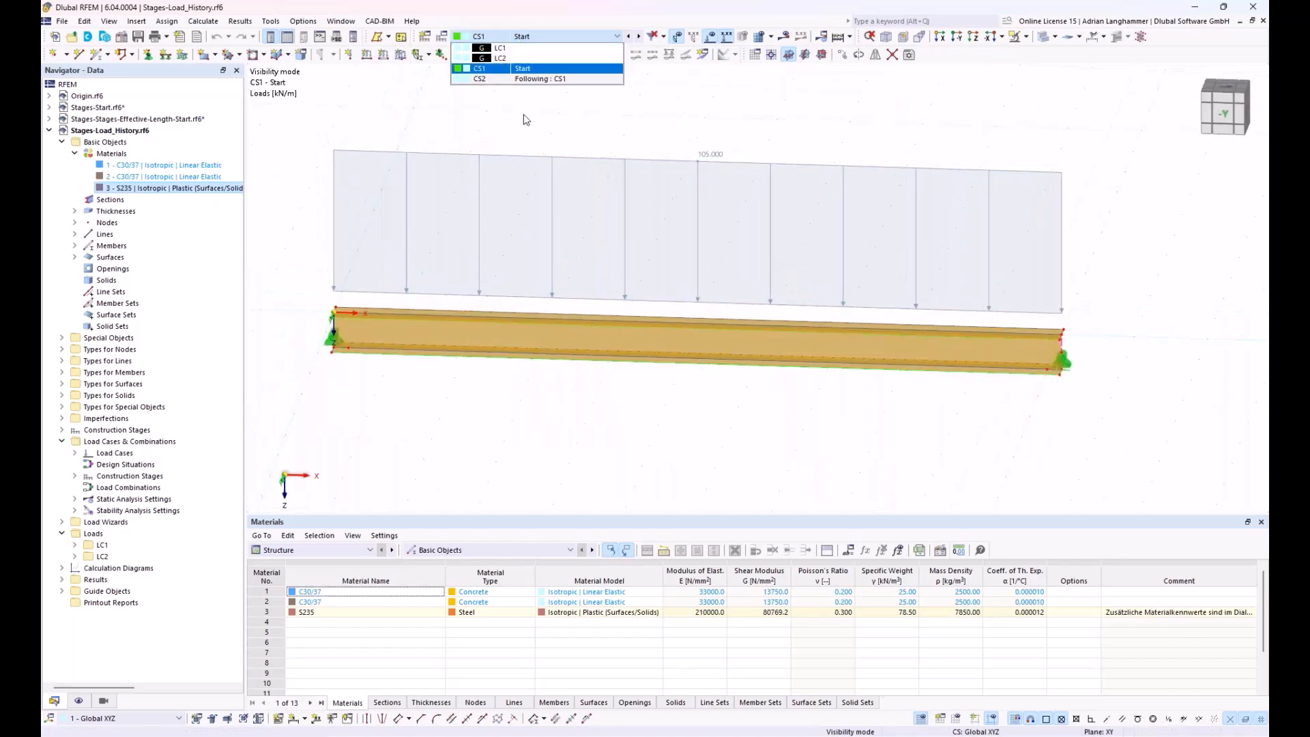
left_click(523, 49)
- Calculate construction stage CS1 and display its global deformations on the beam
left_click(617, 36)
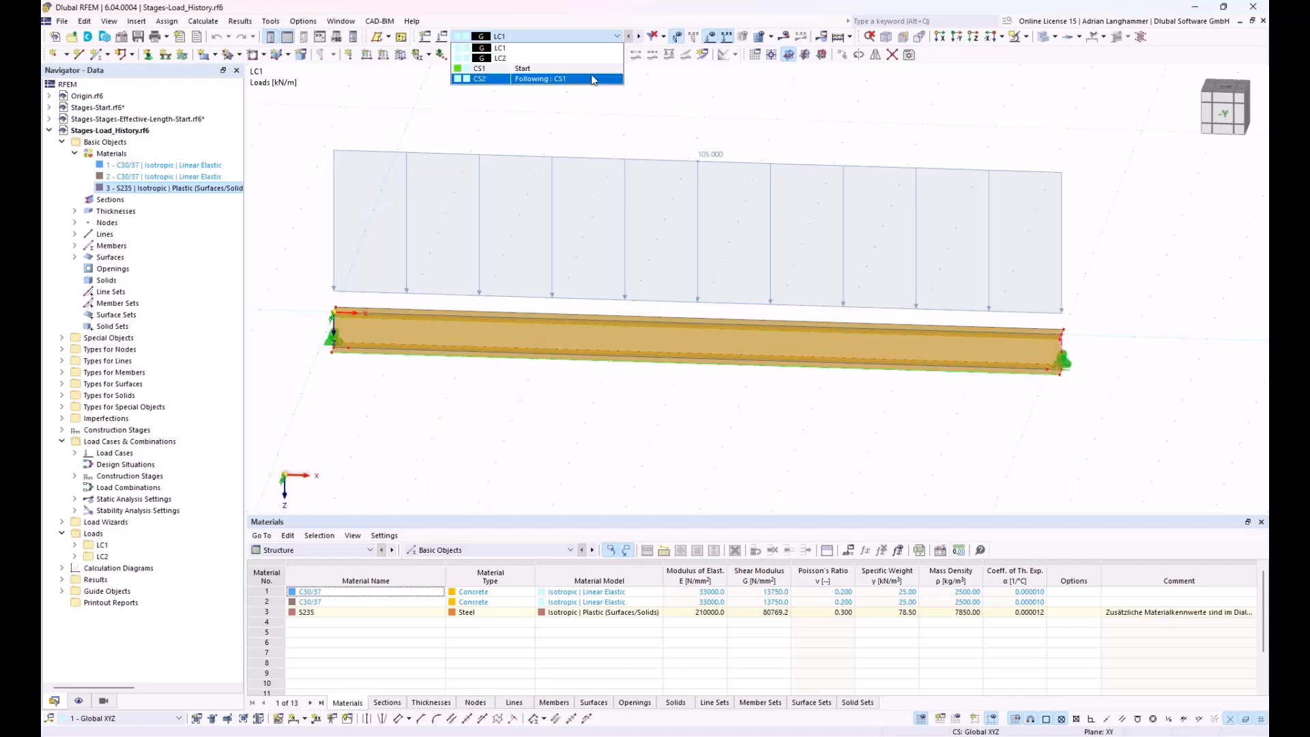
left_click(591, 69)
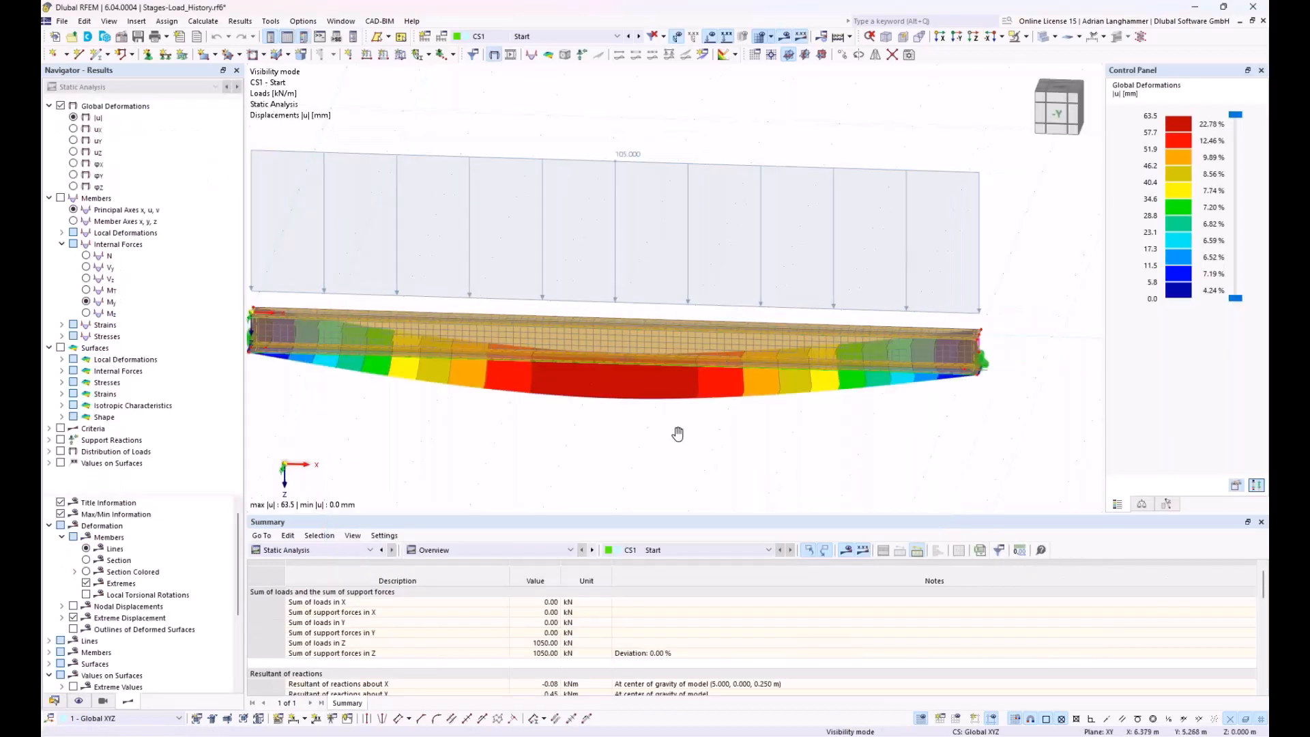
middle_click_drag(678, 434, 646, 395)
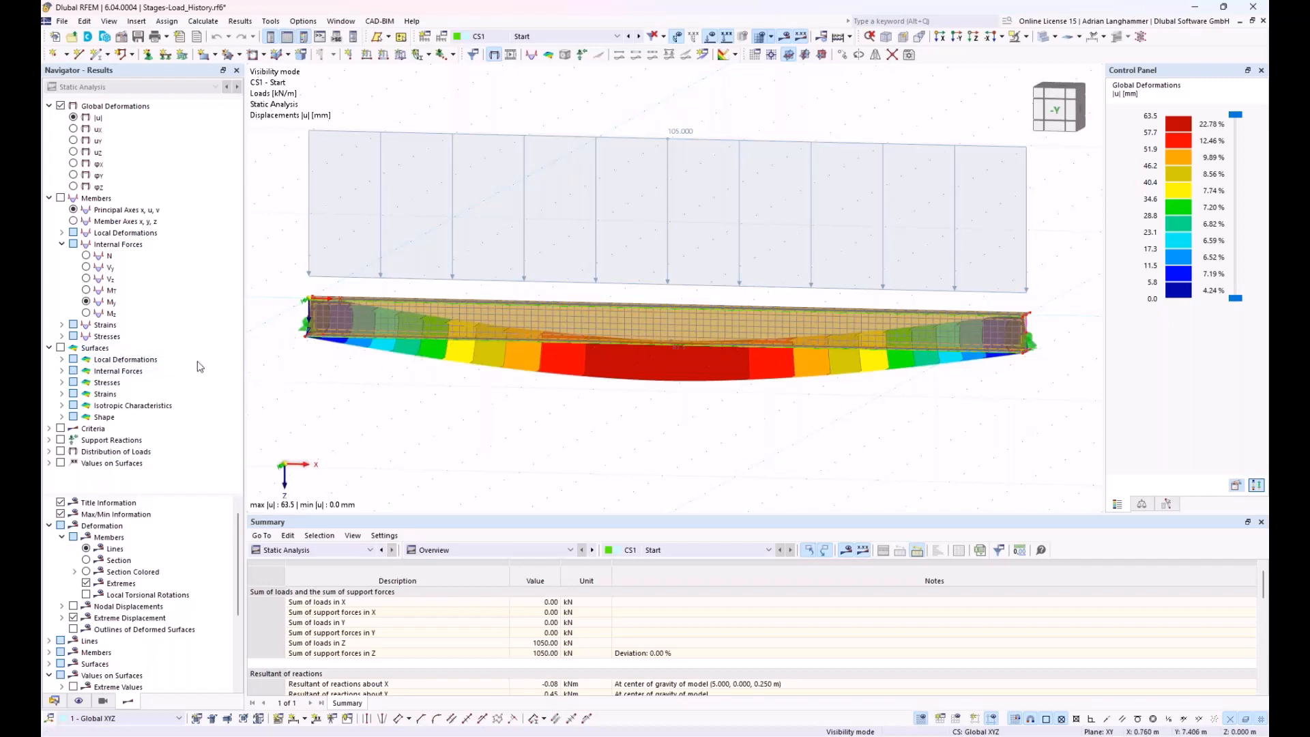
- Display the equivalent plastic strains for construction stage CS1 and examine where they occur along the beam
left_click(50, 428)
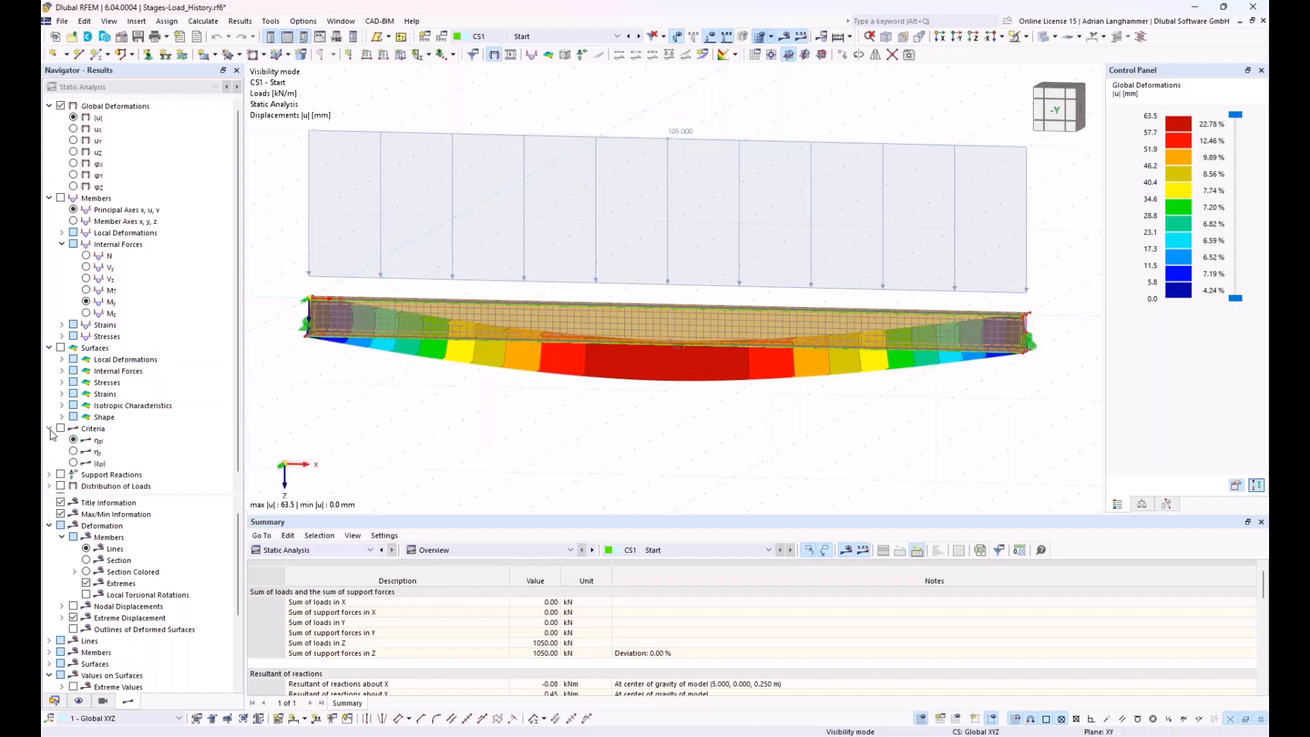
left_click(73, 463)
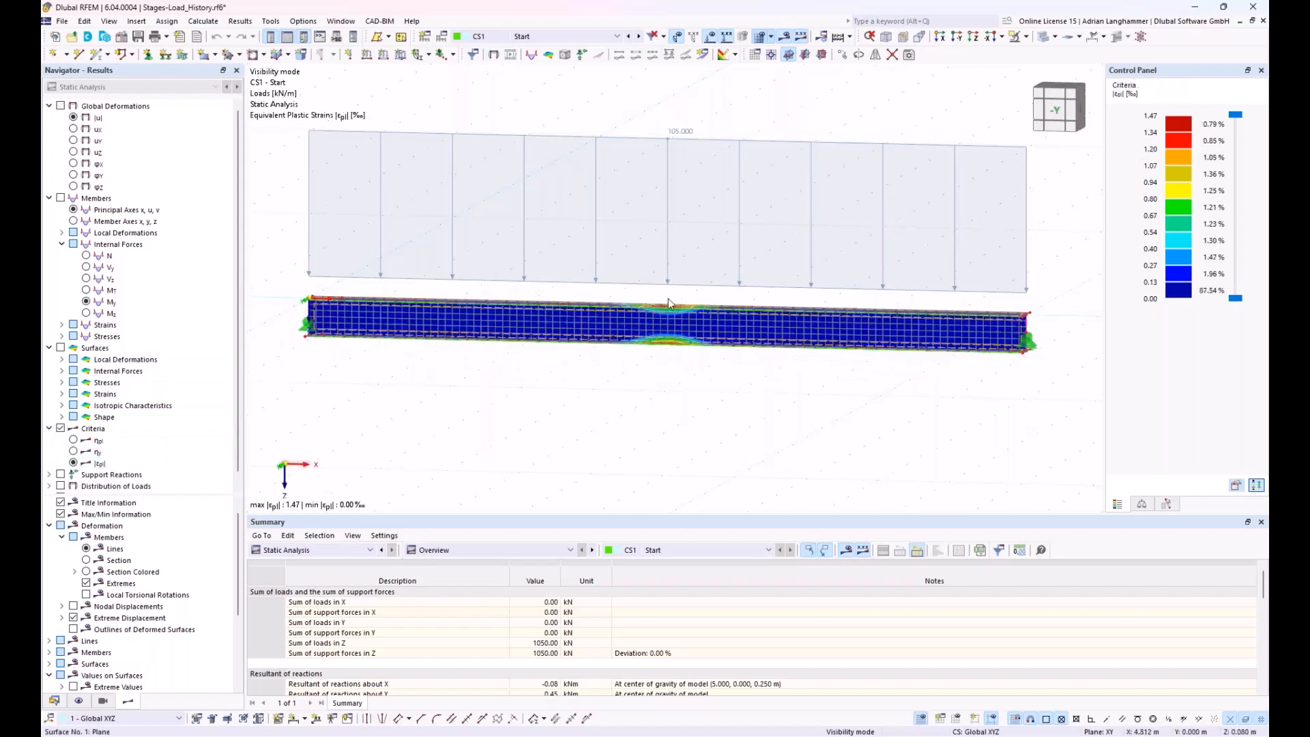
middle_click_drag(657, 372, 668, 416, "ctrl")
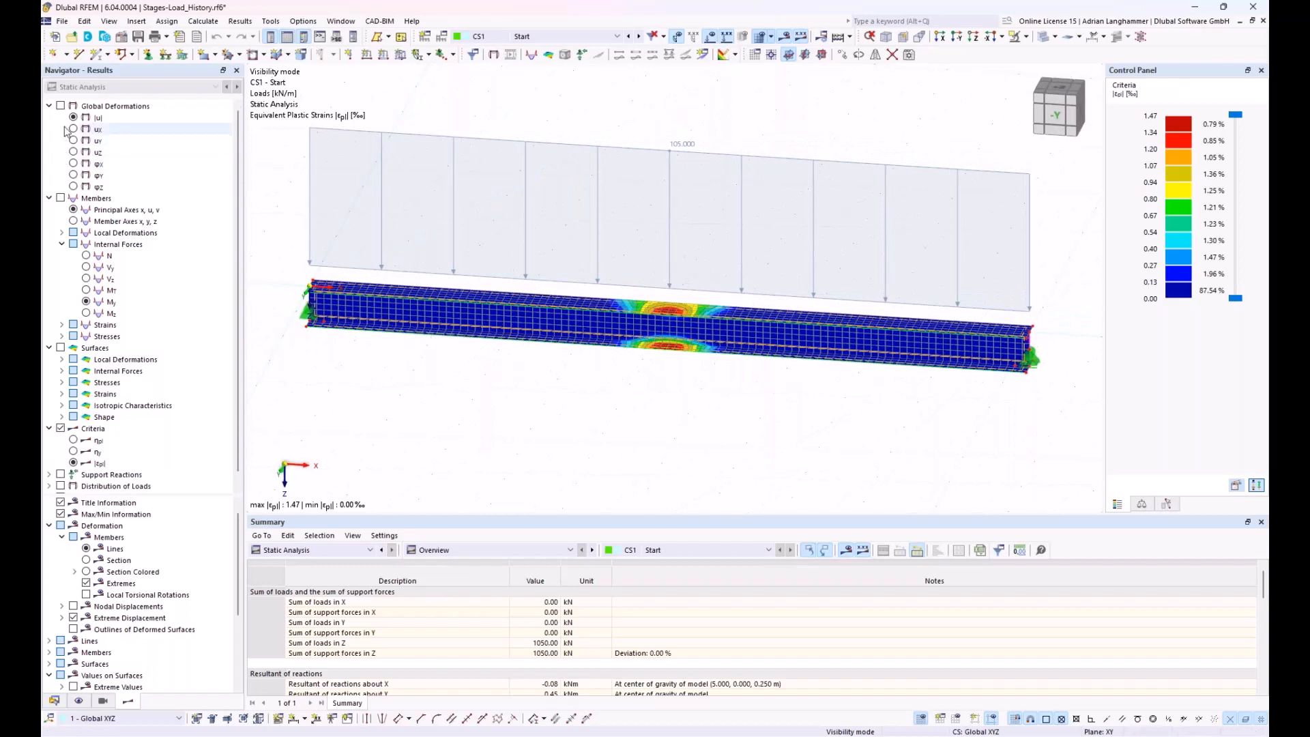
- Switch back to the global deformations of CS1 and label the extreme values on the surfaces
left_click(60, 106)
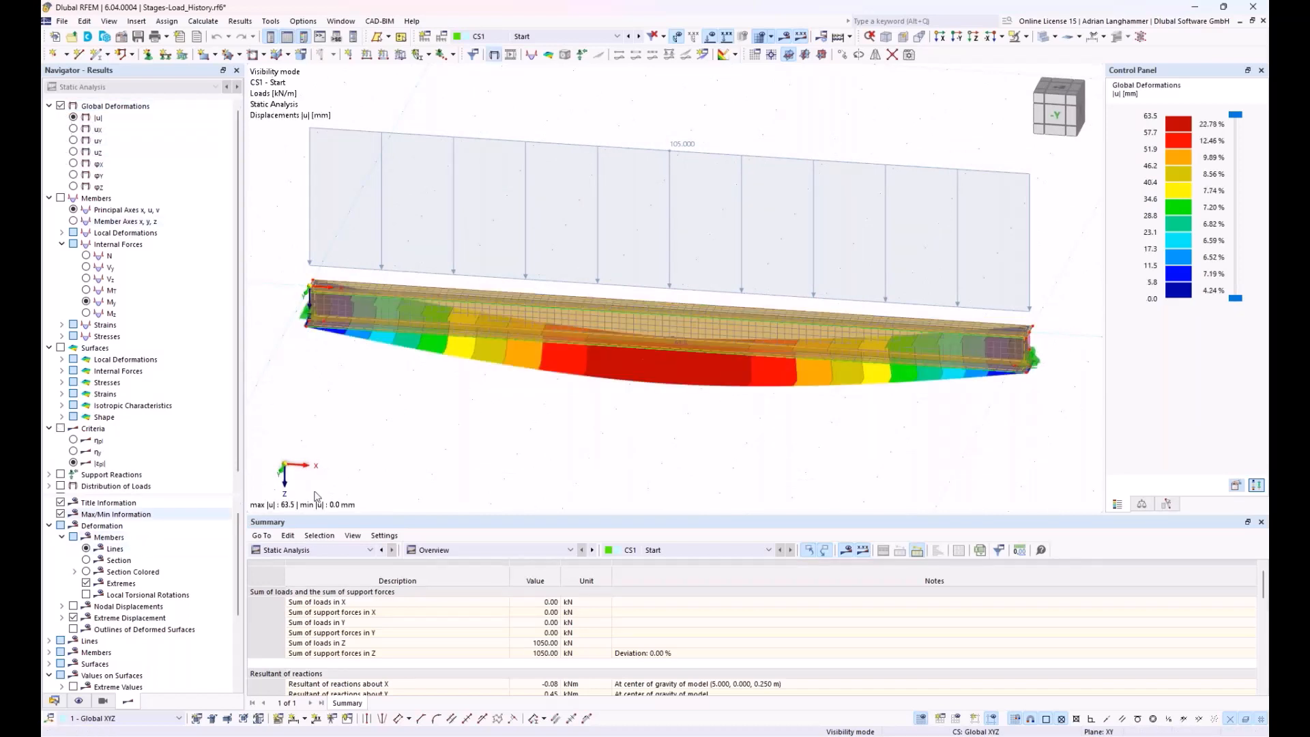
scroll(153, 585, "down", 4)
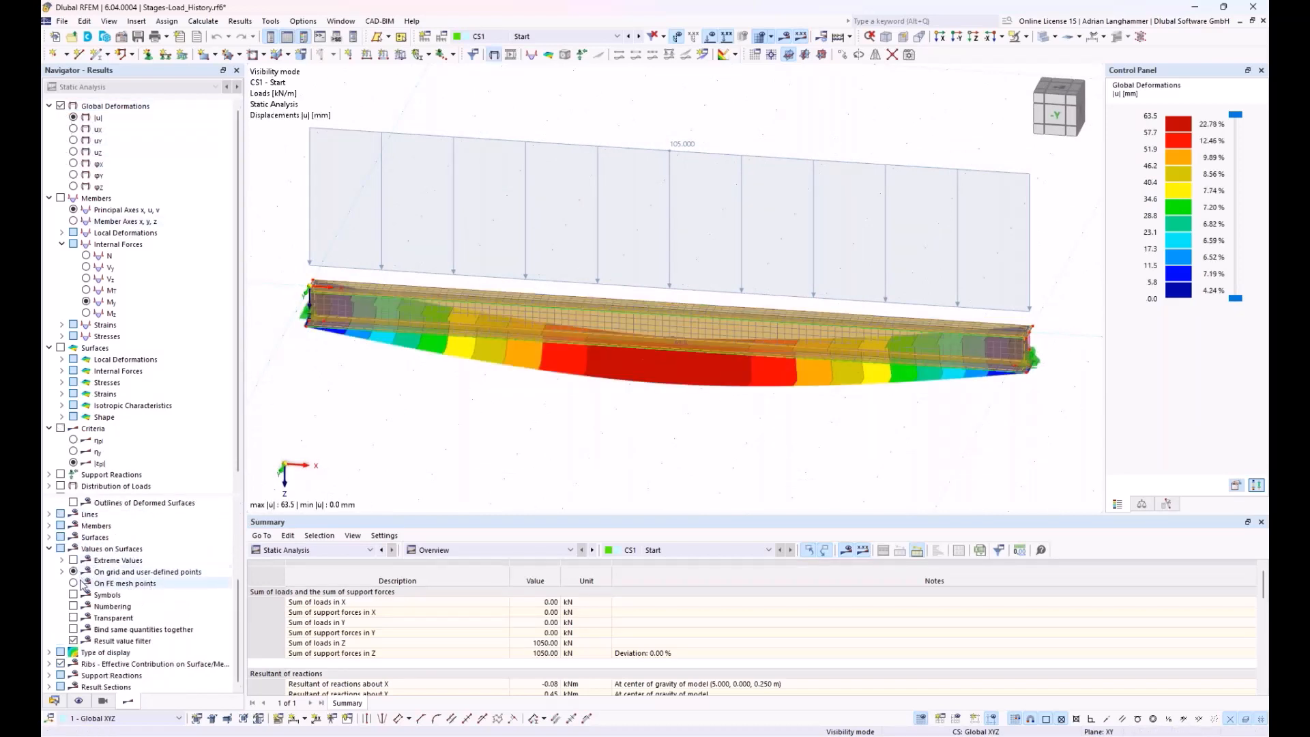
left_click(73, 560)
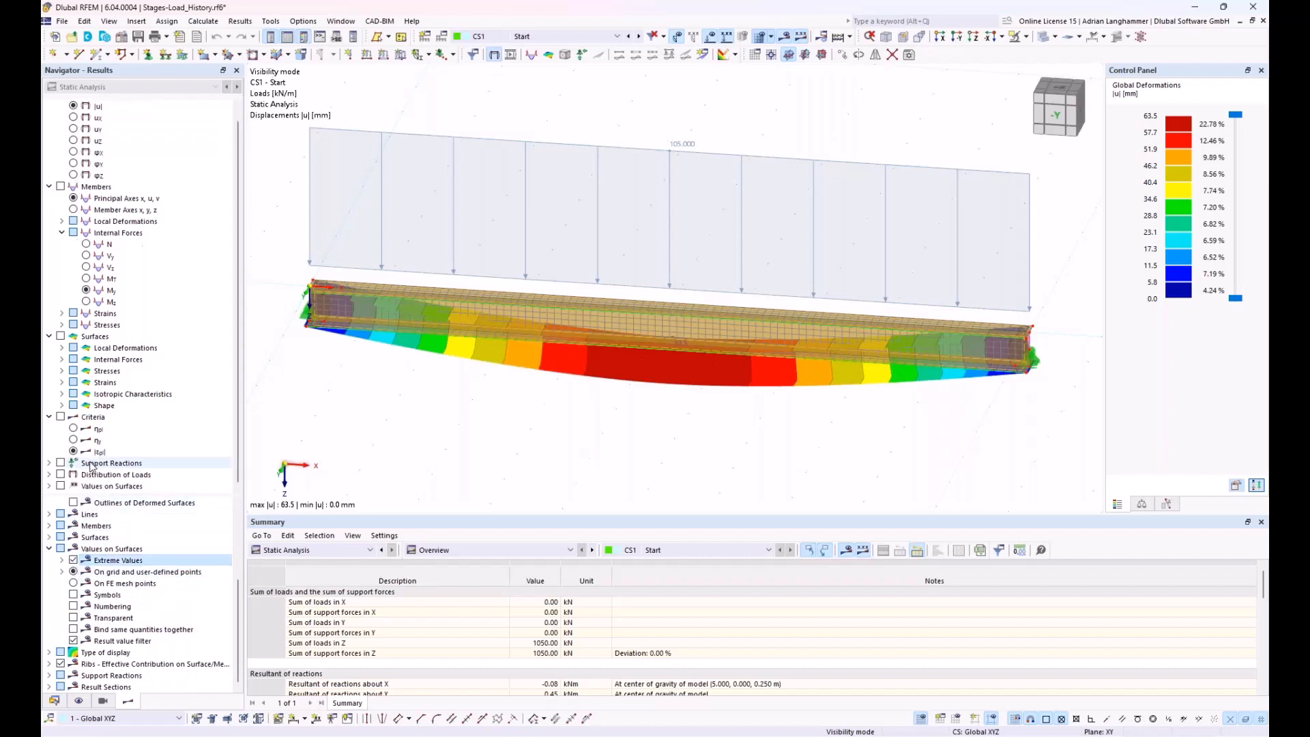
left_click(60, 486)
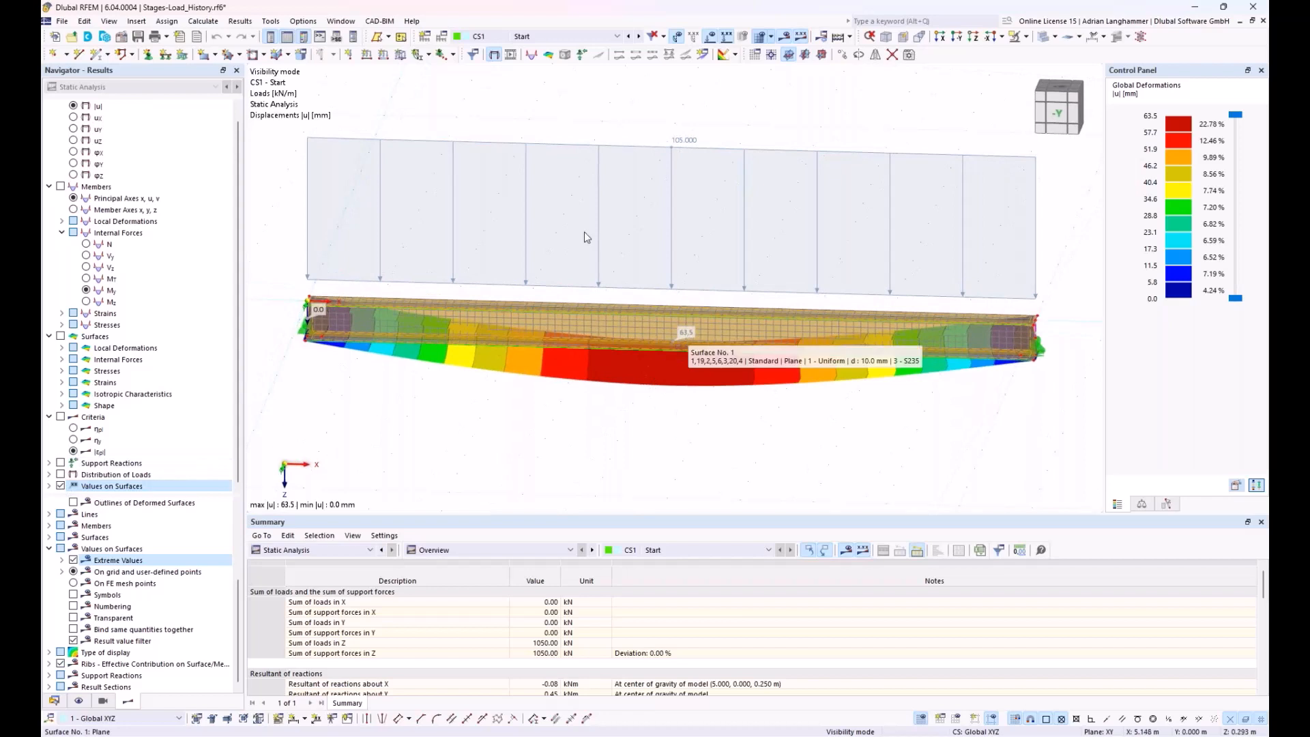
- Display the global deformations of construction stage CS2 and examine the beam's deformed shape
left_click(638, 37)
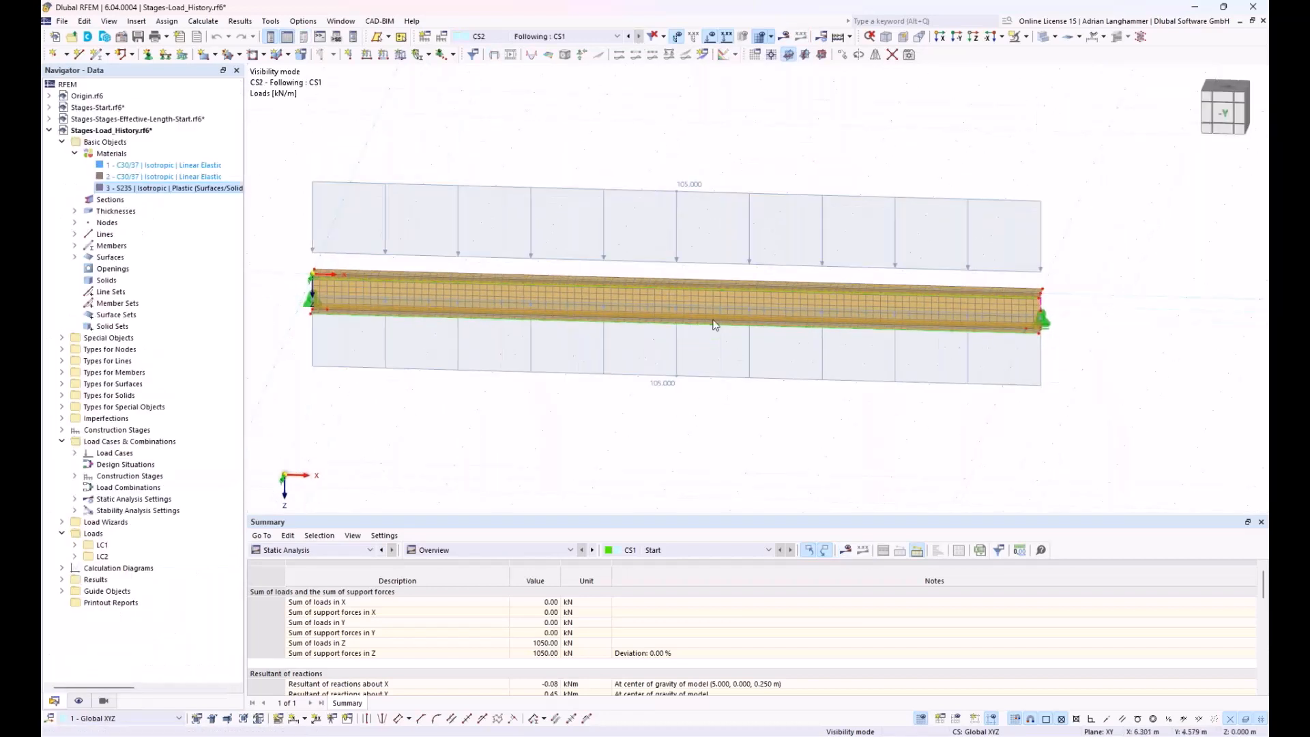
left_click(783, 44)
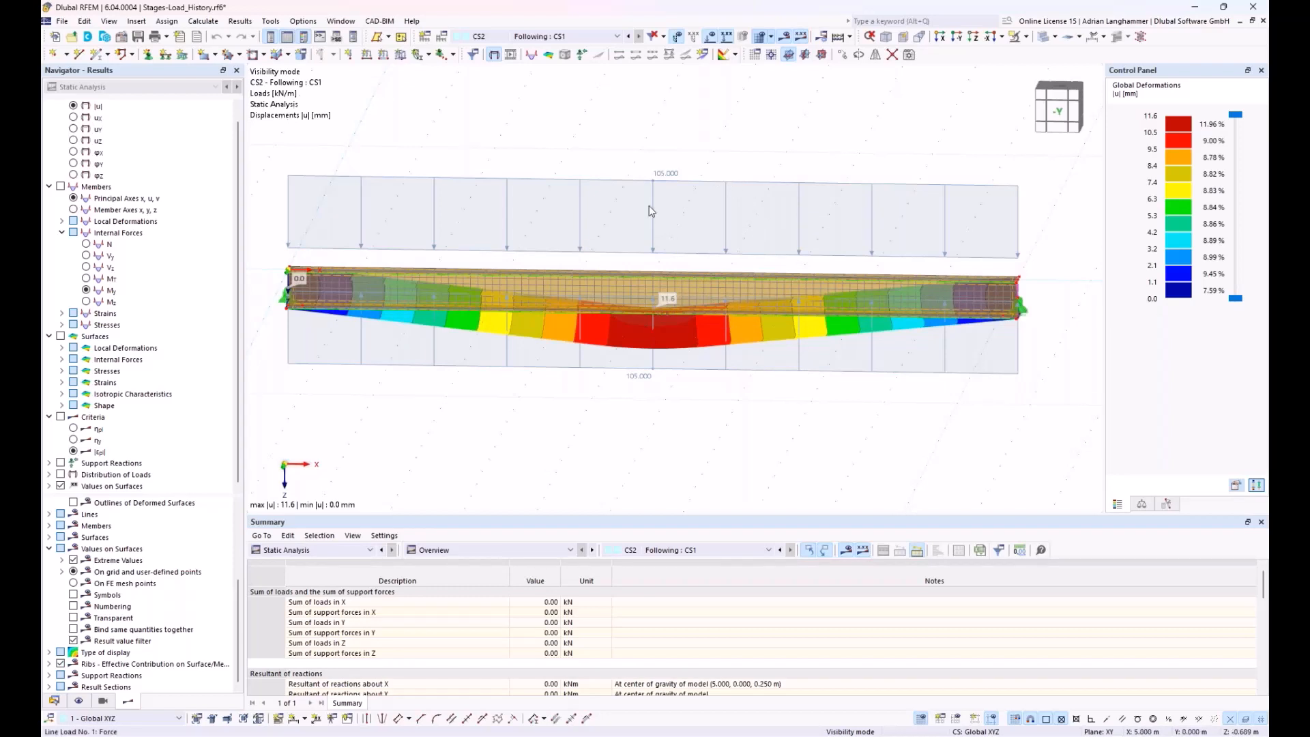
middle_click_drag(696, 404, 693, 408)
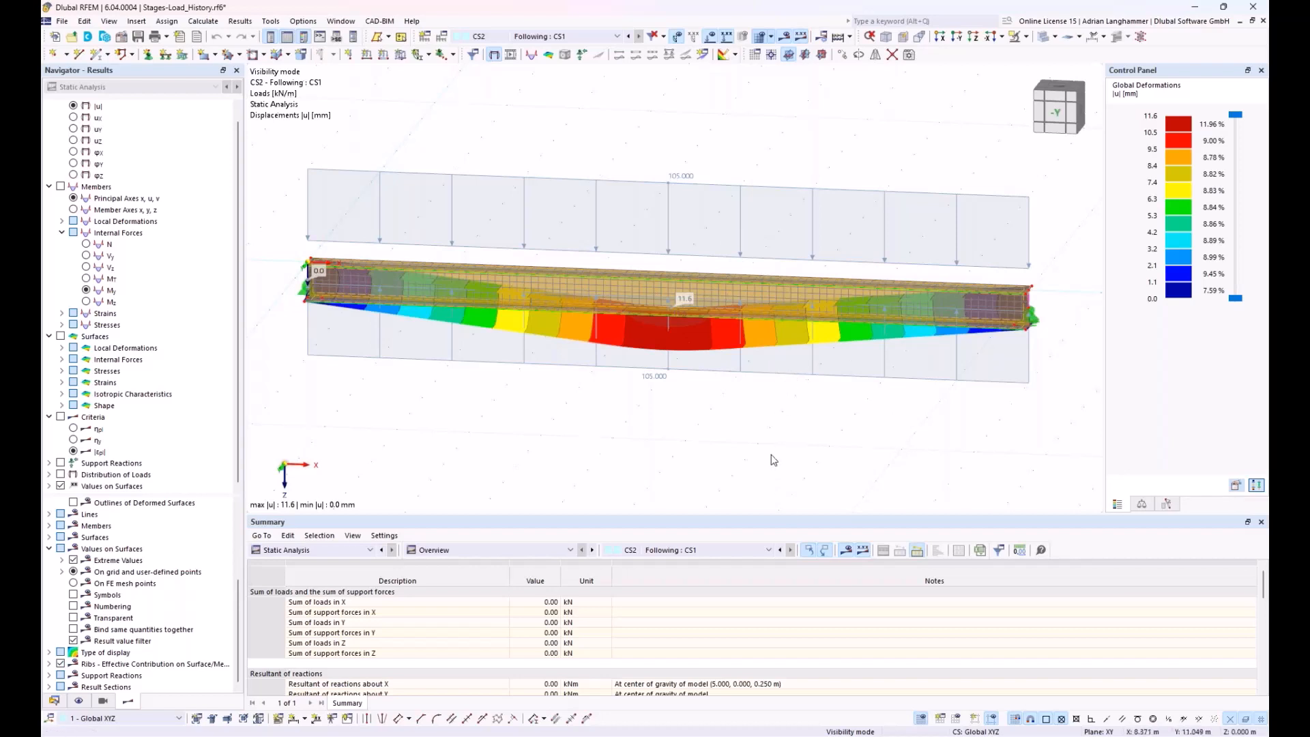
middle_click_drag(766, 448, 780, 435, "ctrl")
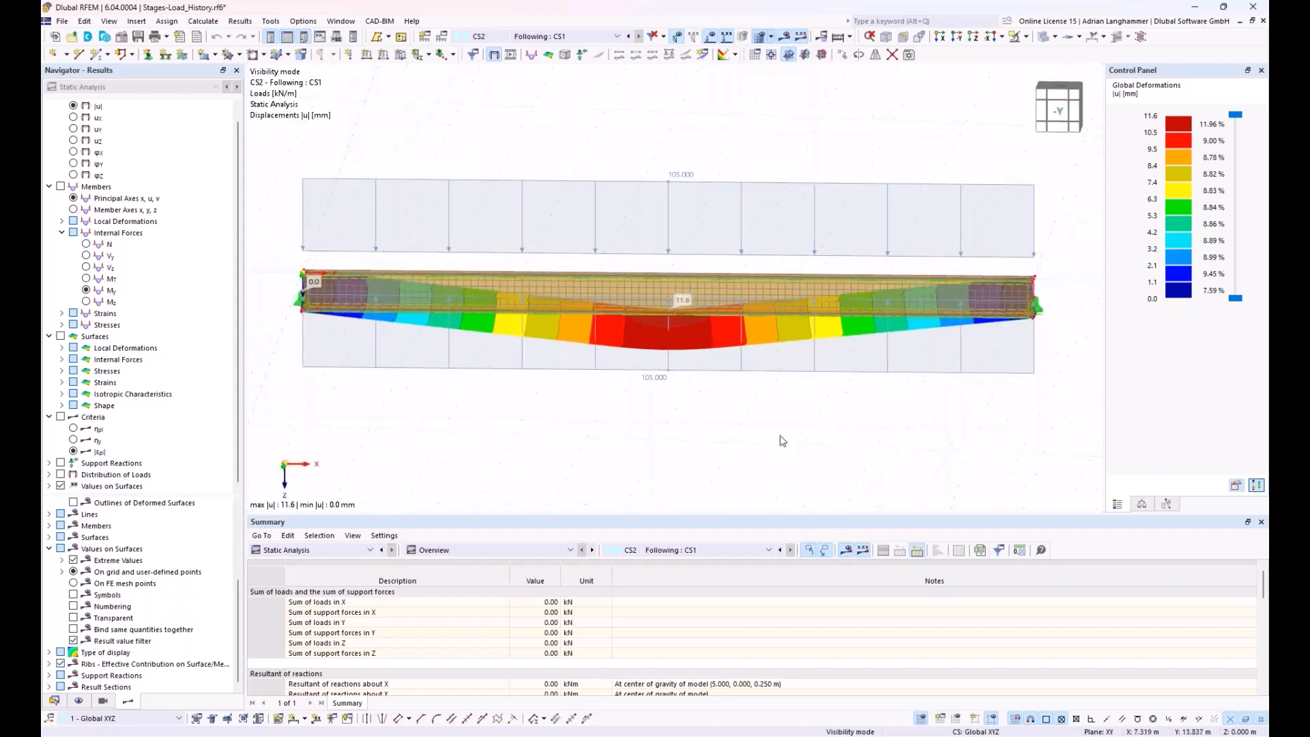
scroll(780, 435, "up", 1)
scroll(780, 434, "down", 2)
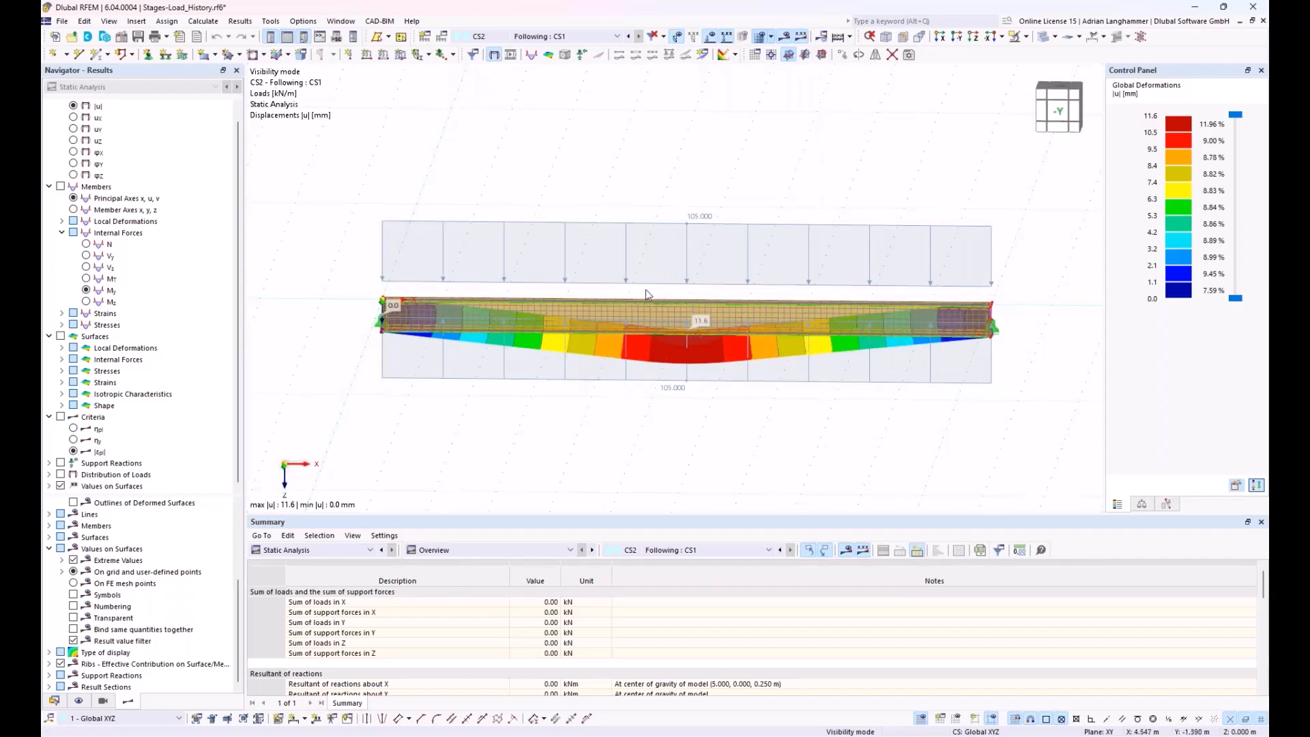
middle_click_drag(581, 409, 559, 387)
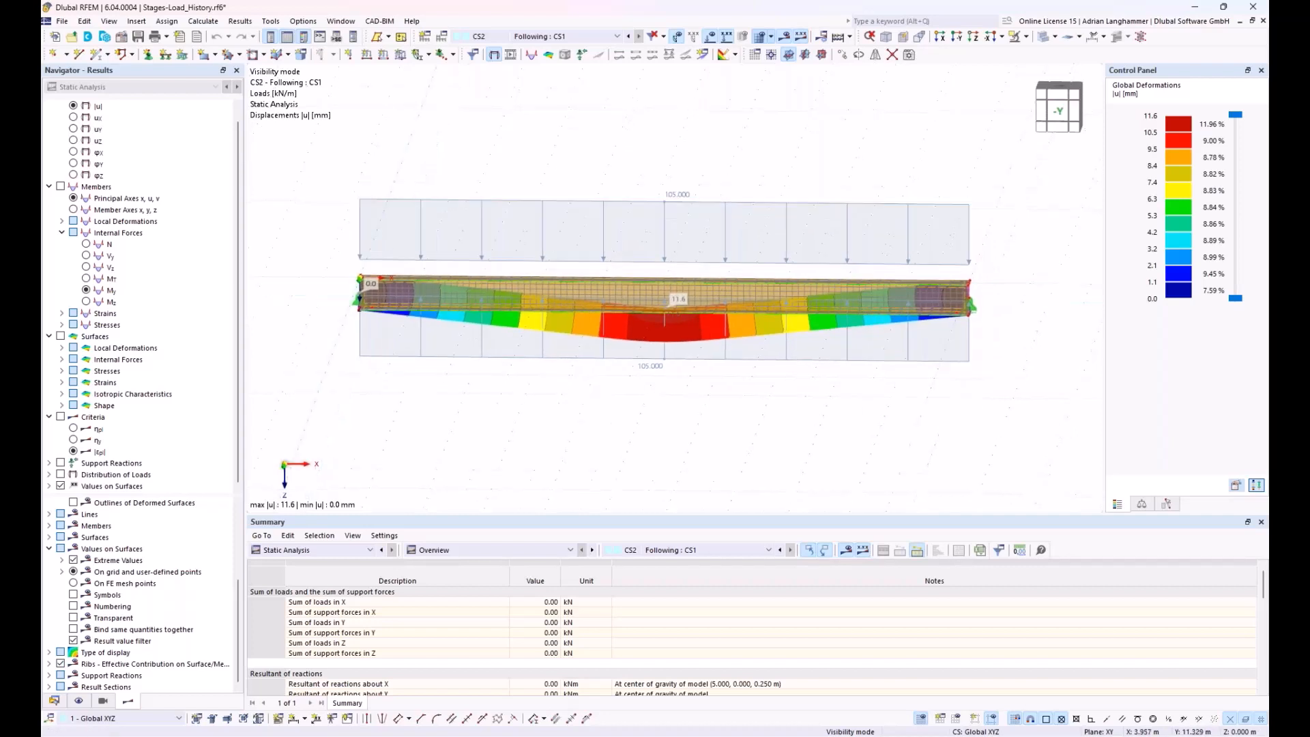
middle_click_drag(364, 168, 349, 181, "ctrl")
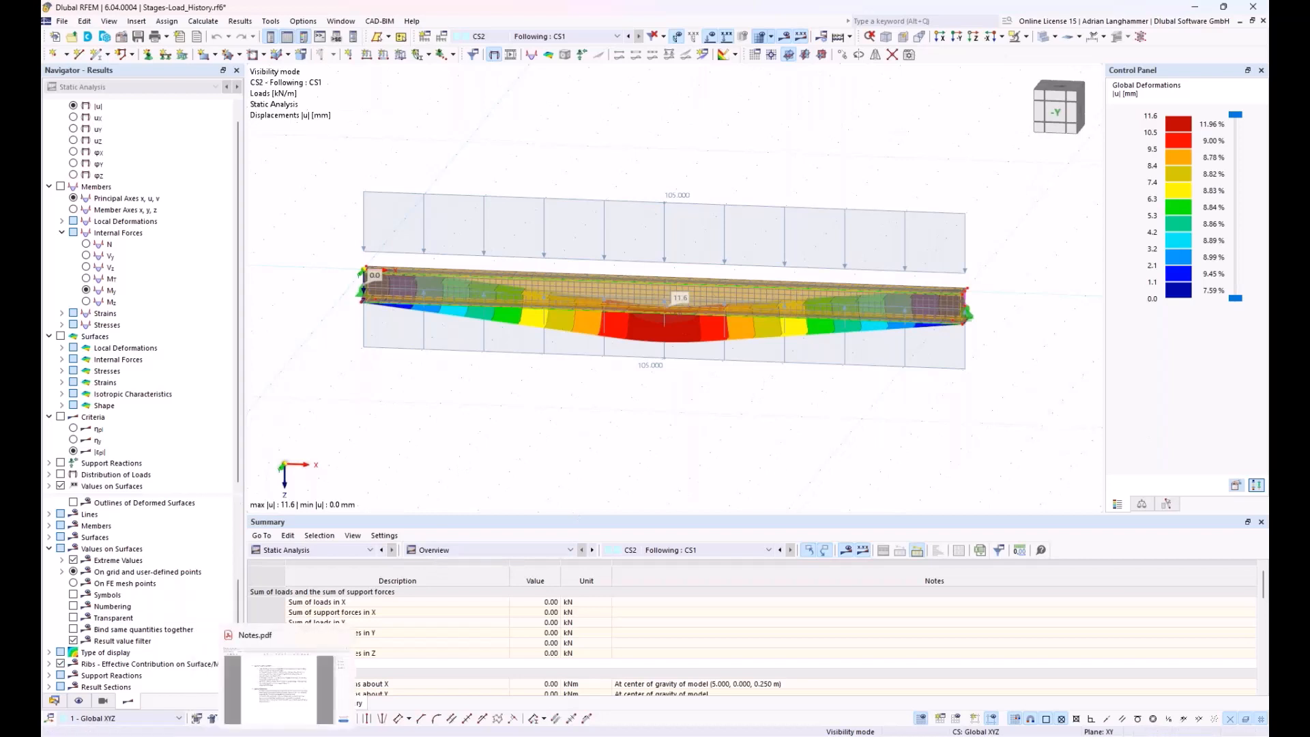
mouse_move(259, 736)
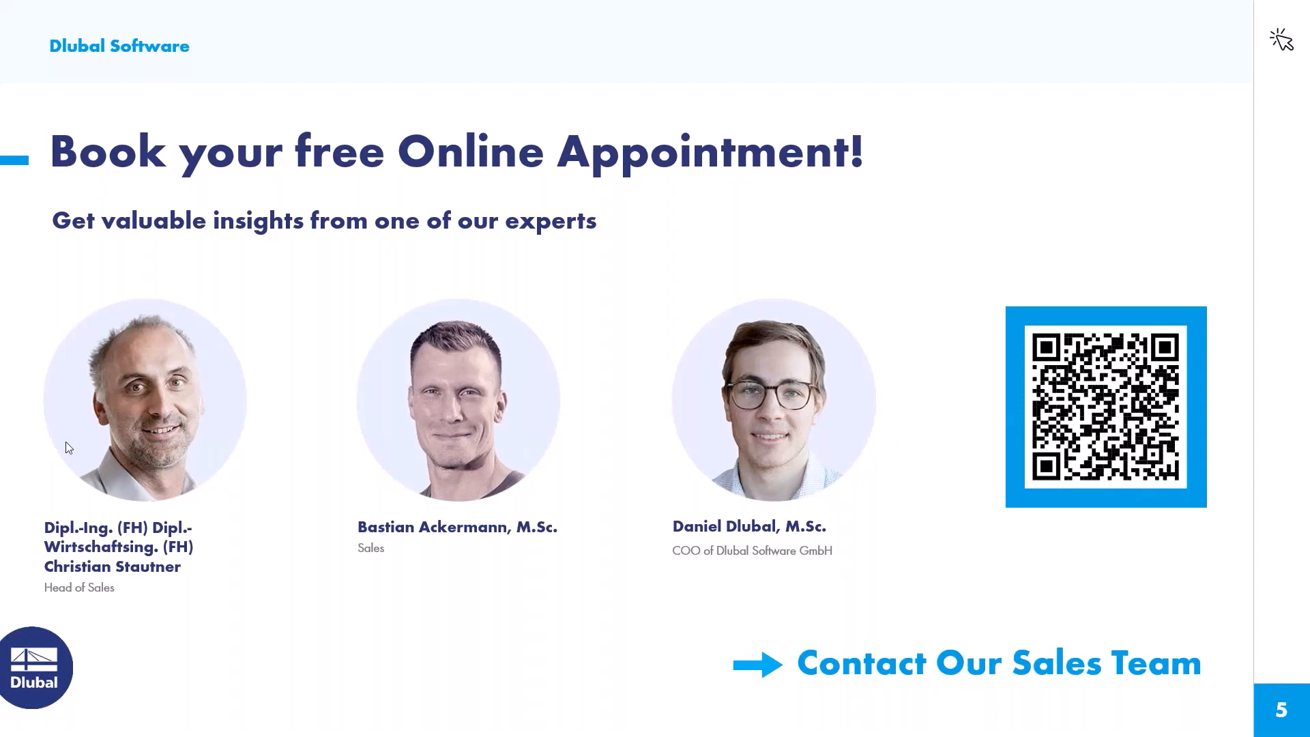
- Switch to the Dlubal website in Chrome and open the Webinars page listed under its events
key("alt+Tab")
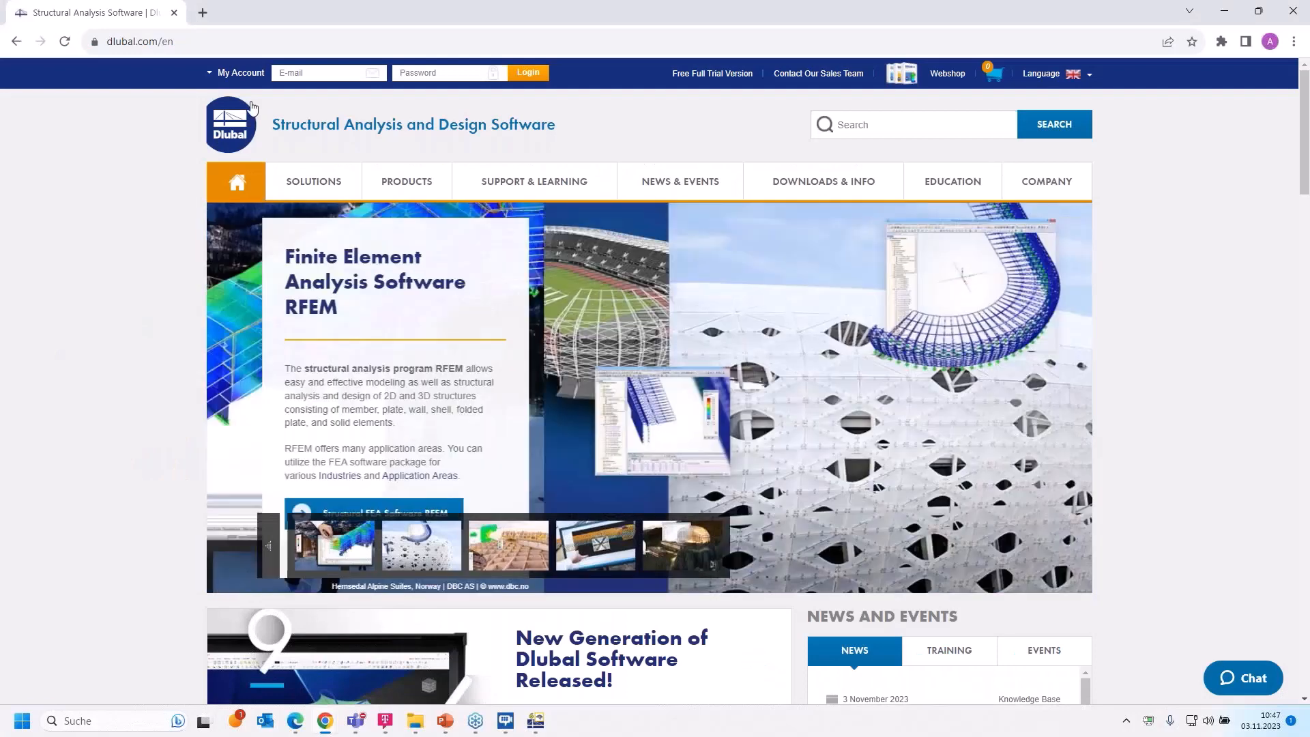
mouse_move(693, 186)
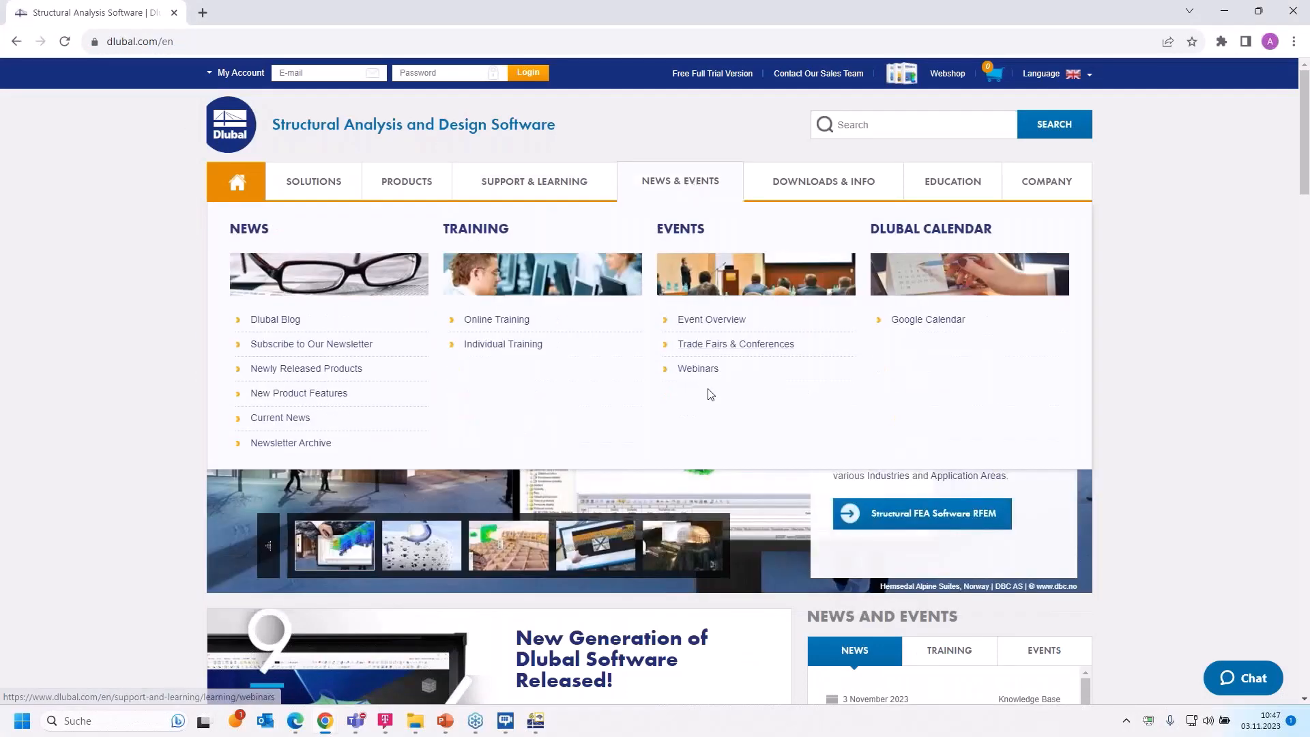
left_click(703, 371)
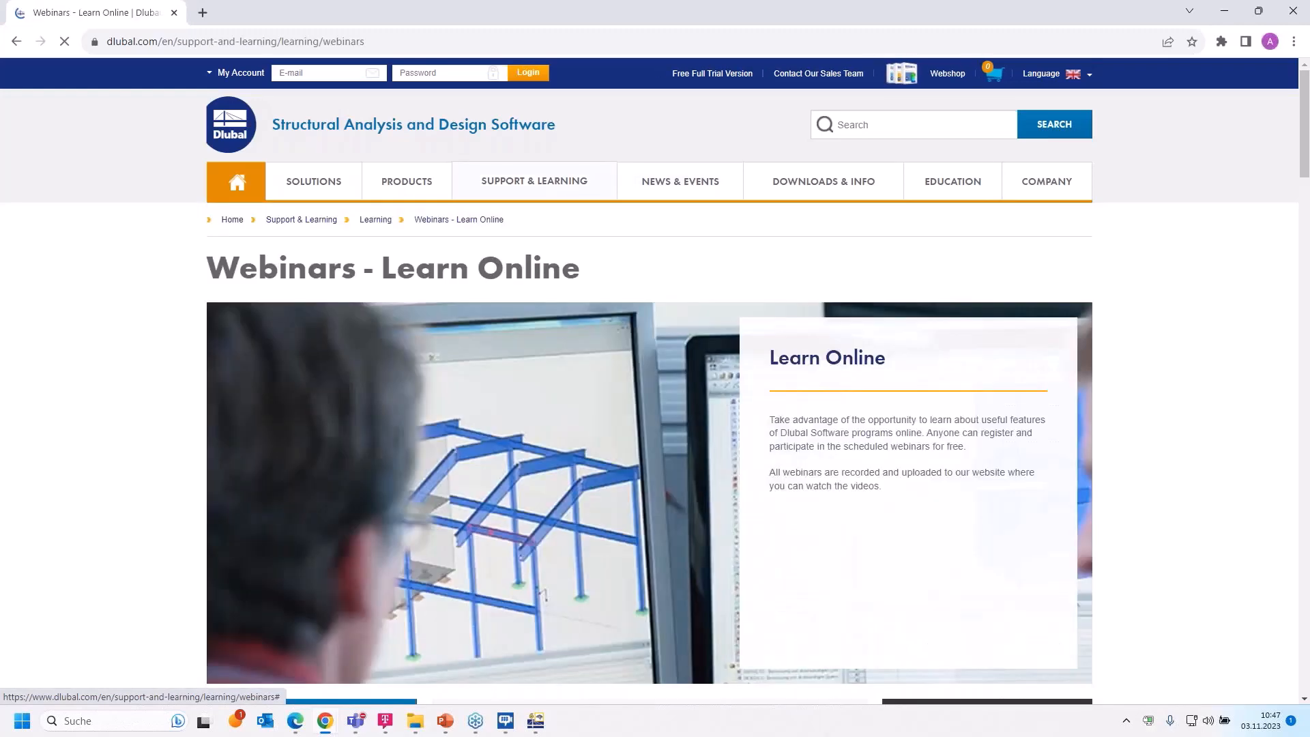
- Look through the webinar list for the upcoming webinars, their dates and topics
scroll(706, 307, "down", 8)
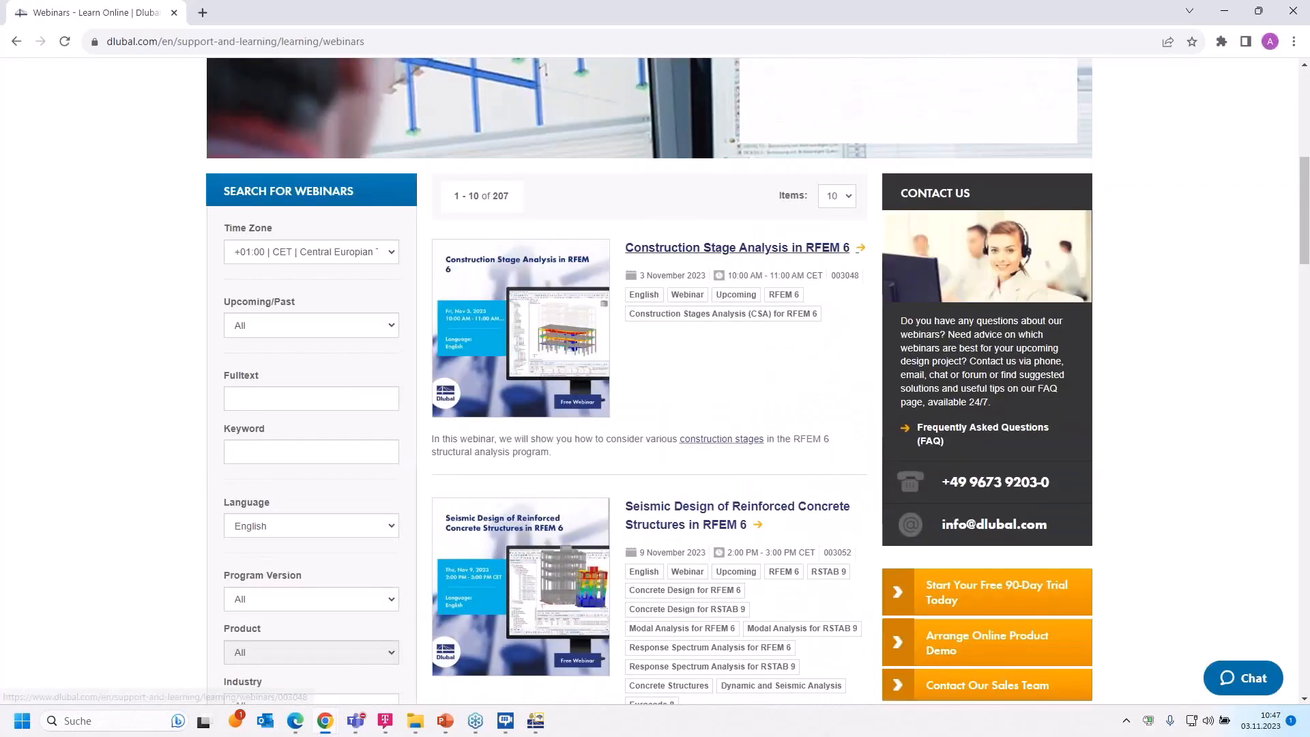
scroll(683, 243, "down", 4)
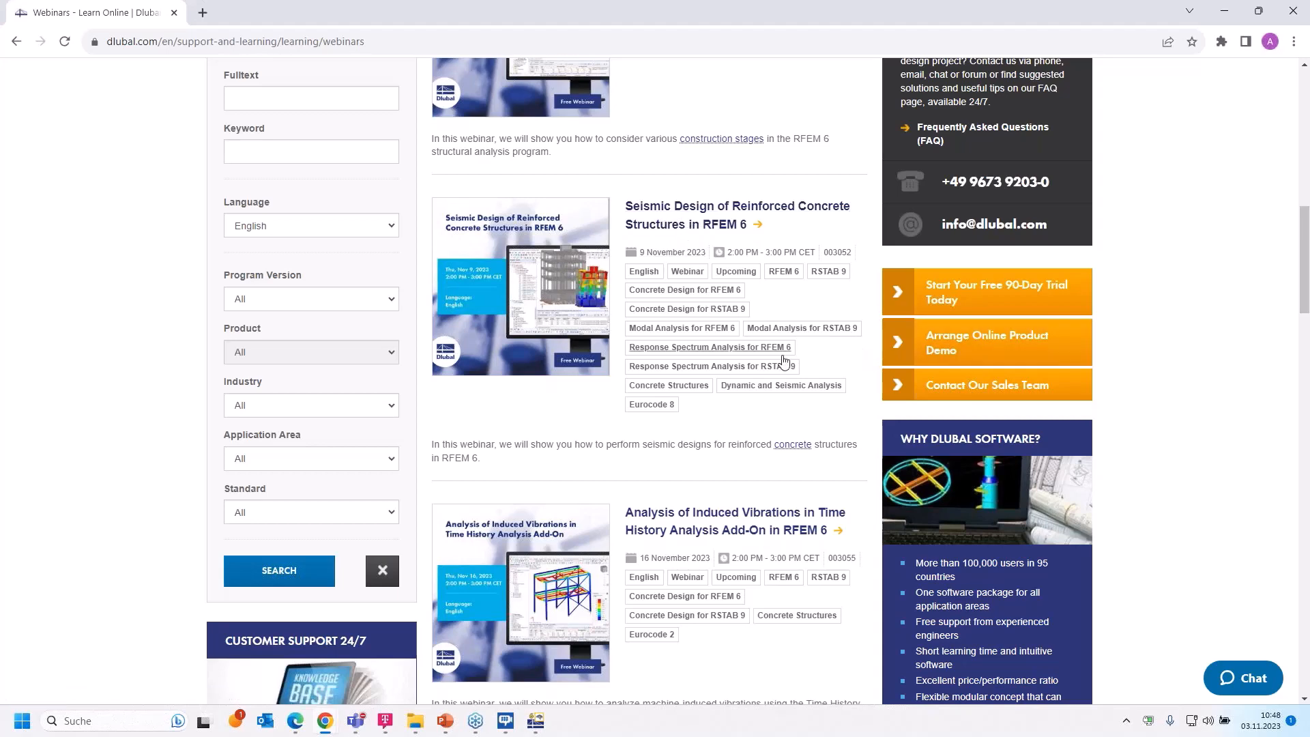
scroll(765, 388, "down", 3)
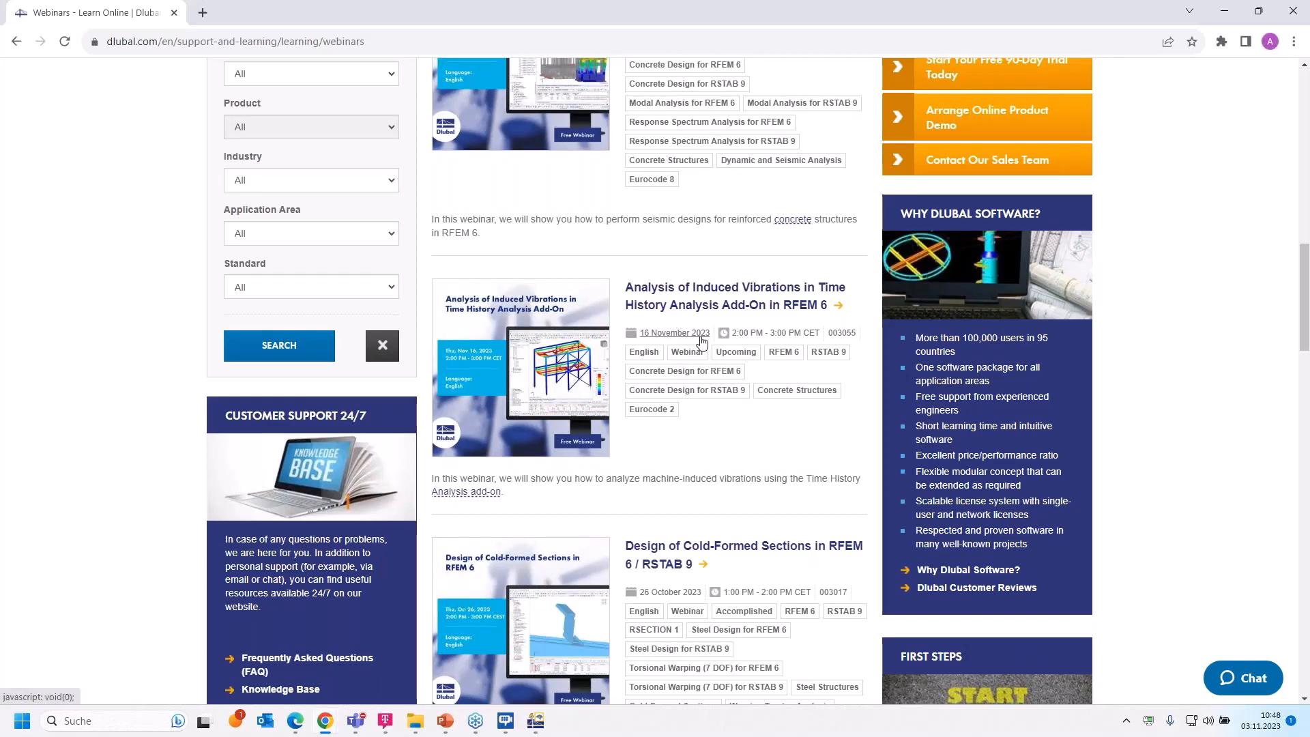
scroll(702, 342, "down", 3)
scroll(702, 342, "down", 3)
scroll(702, 343, "up", 10)
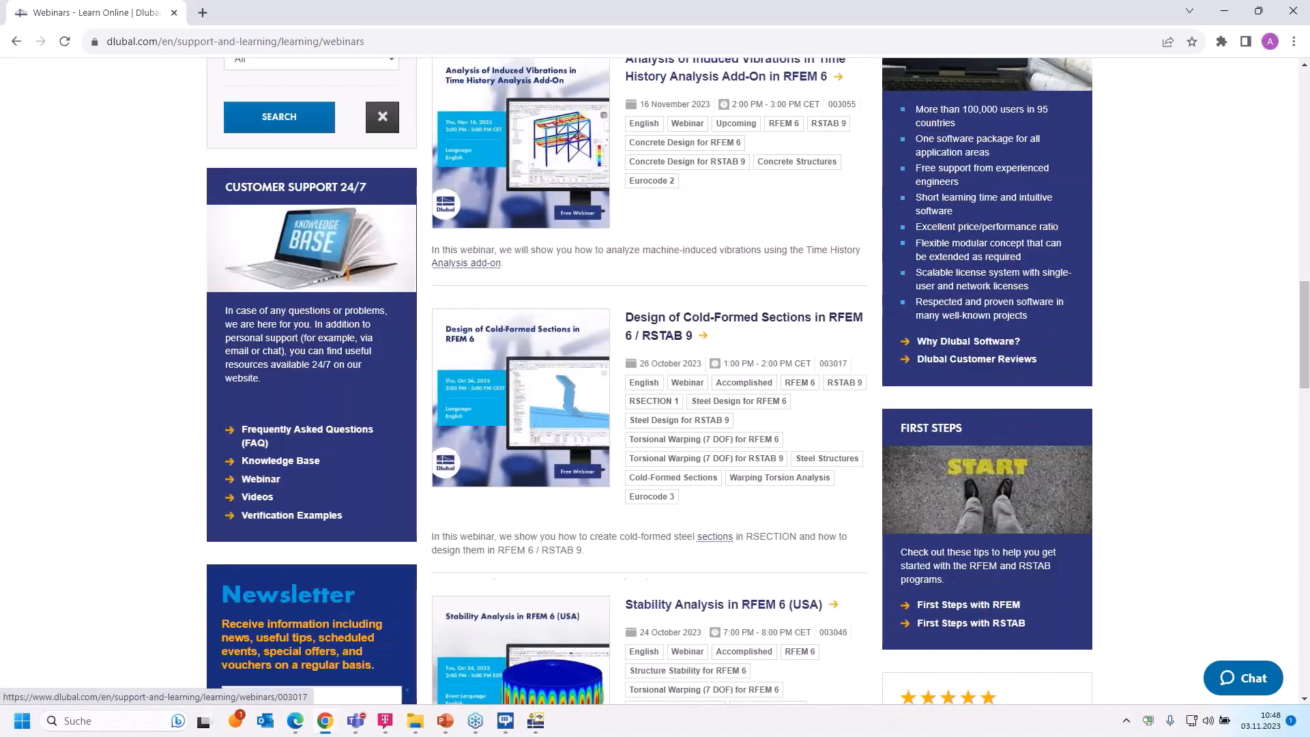
scroll(683, 477, "down", 5)
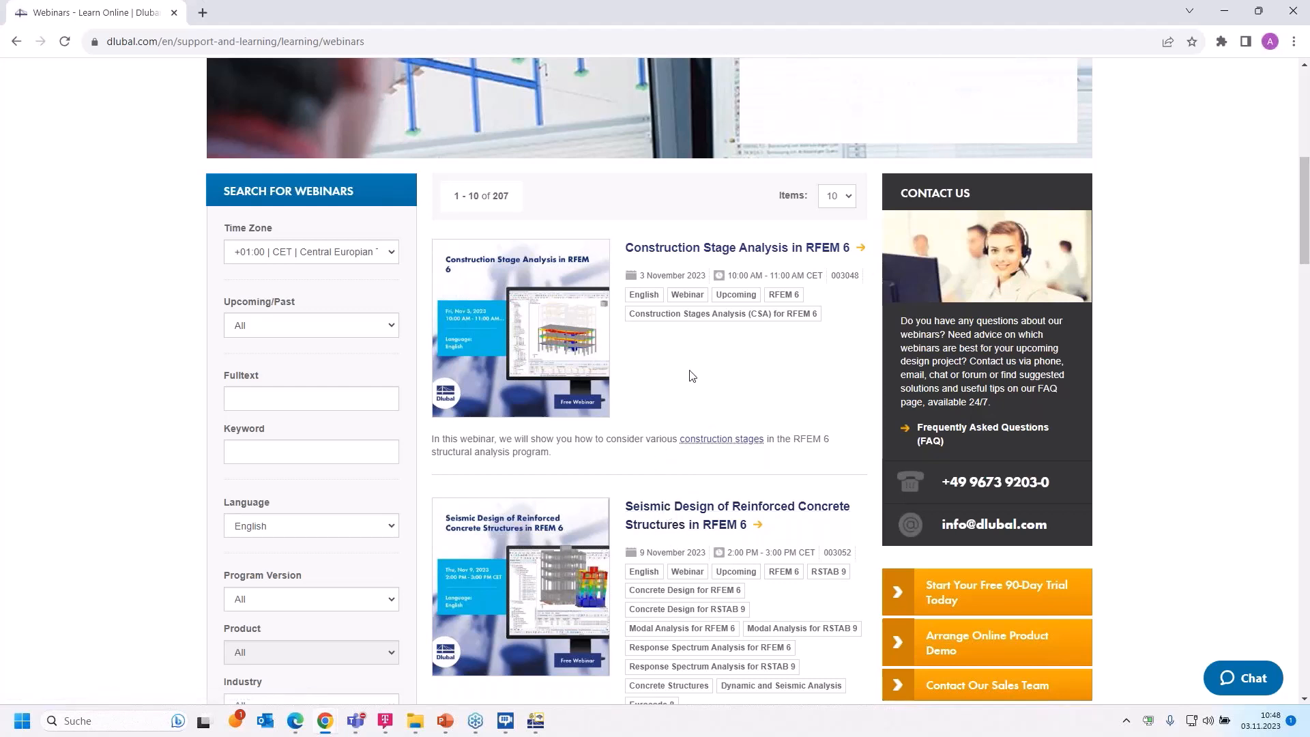
- Open the "Construction Stage Analysis in RFEM 6" webinar page and locate its presentation slides and models to download
left_click(683, 250)
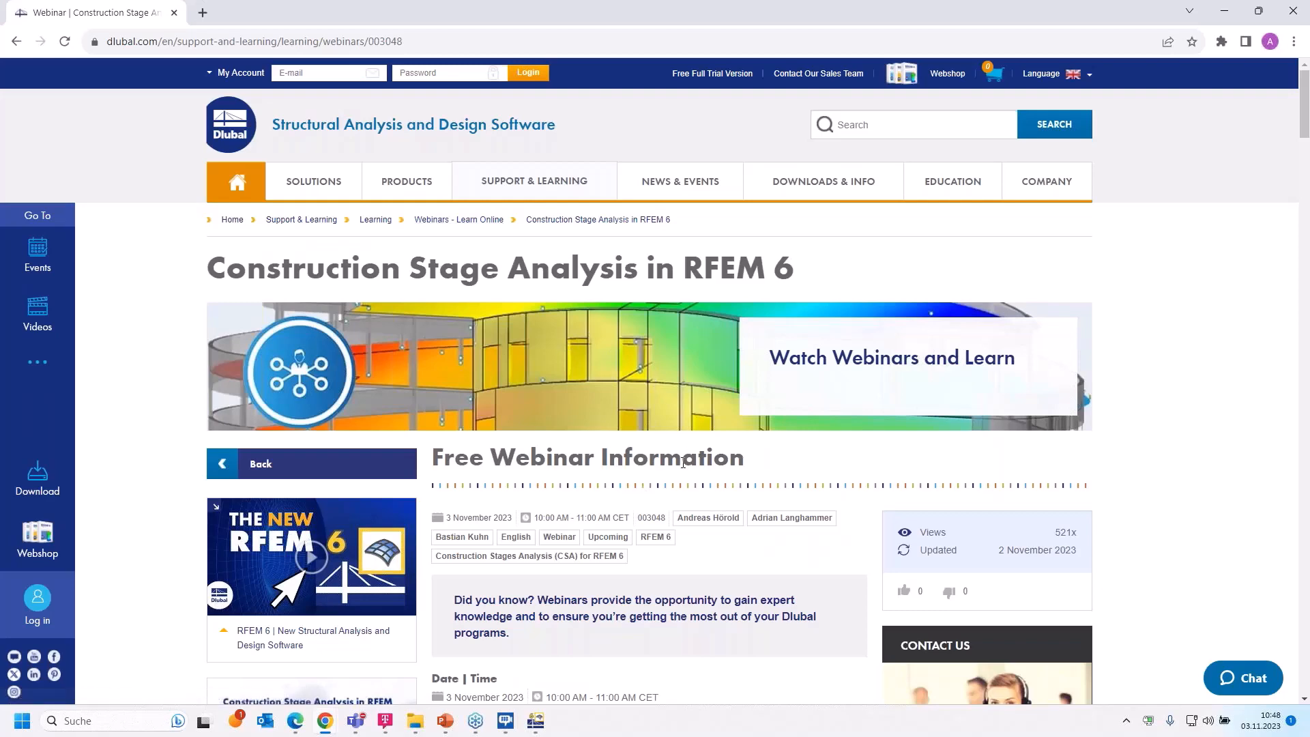
scroll(638, 464, "down", 5)
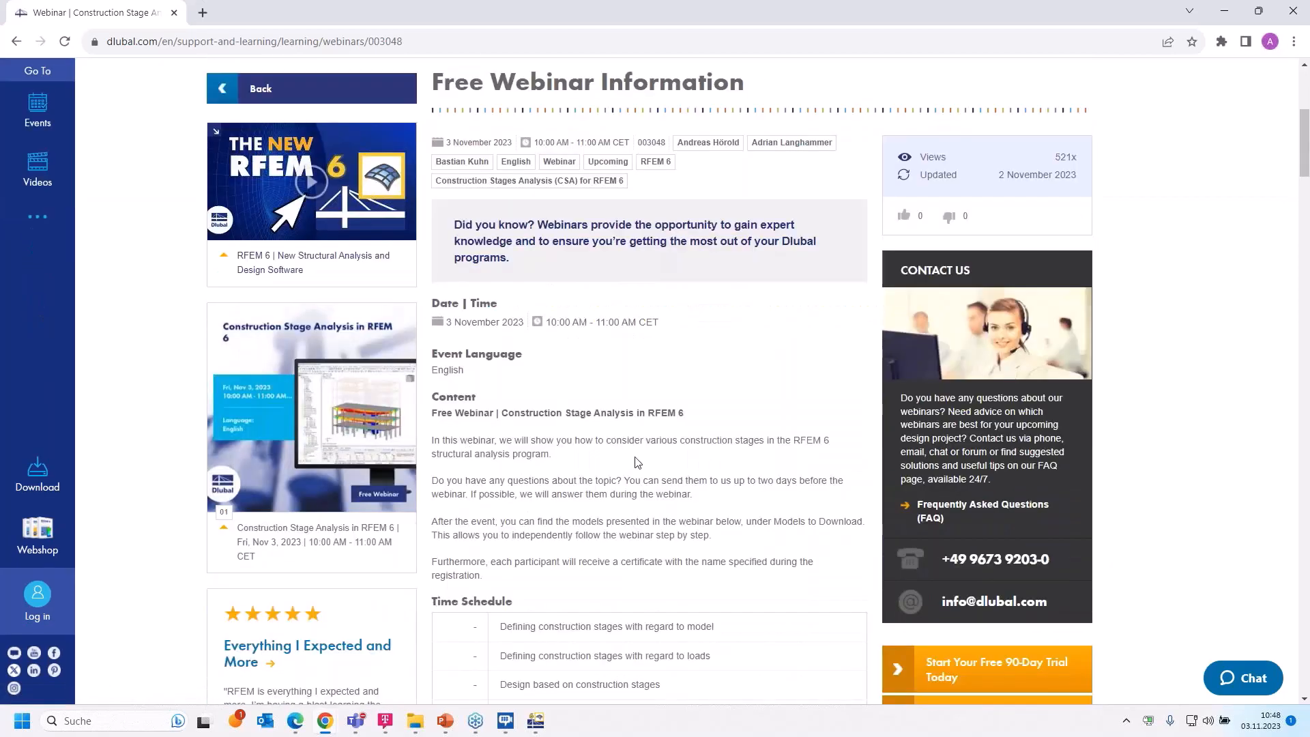
scroll(638, 463, "down", 4)
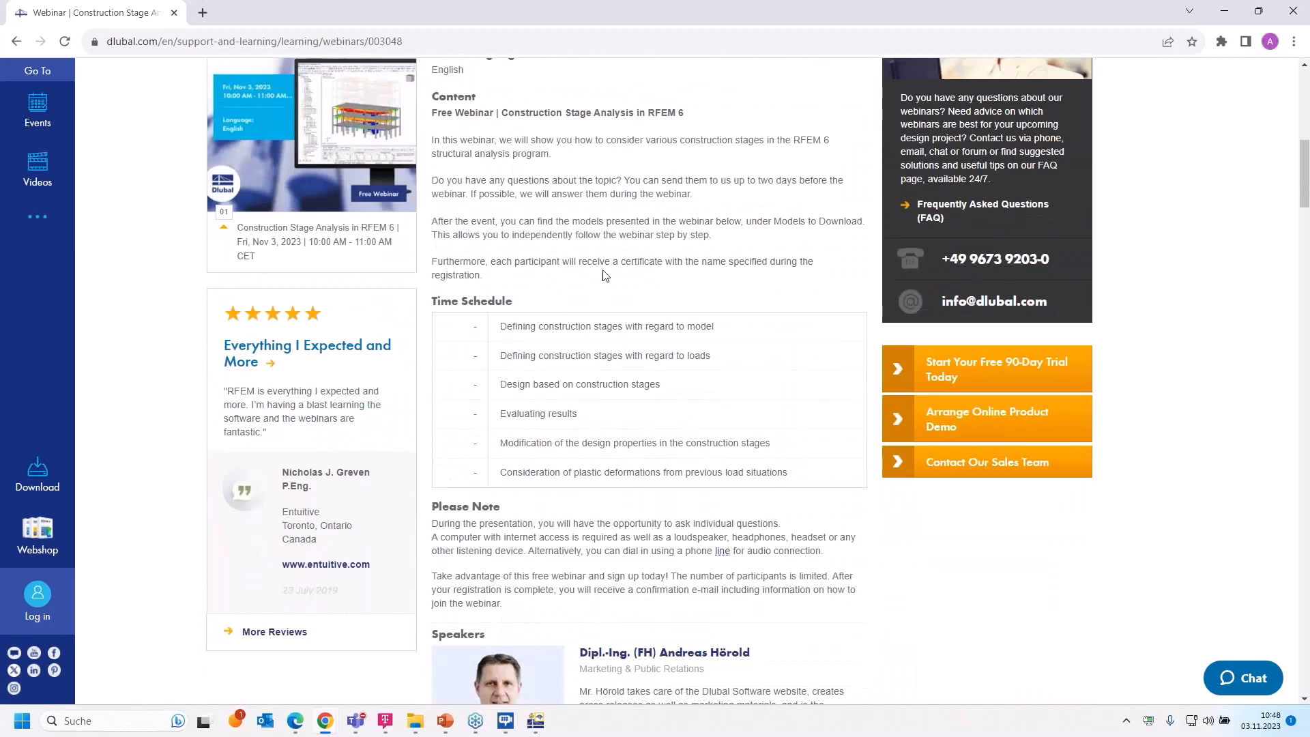
scroll(604, 275, "down", 8)
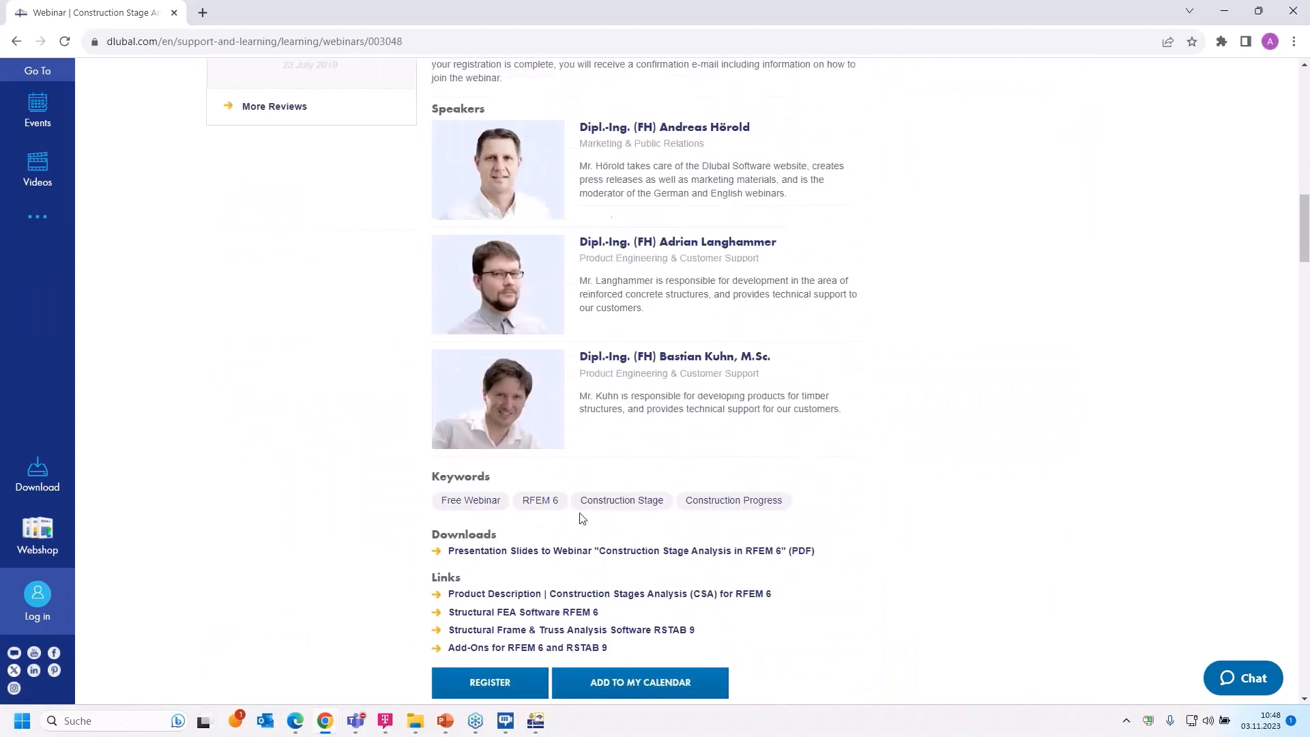
scroll(582, 519, "down", 2)
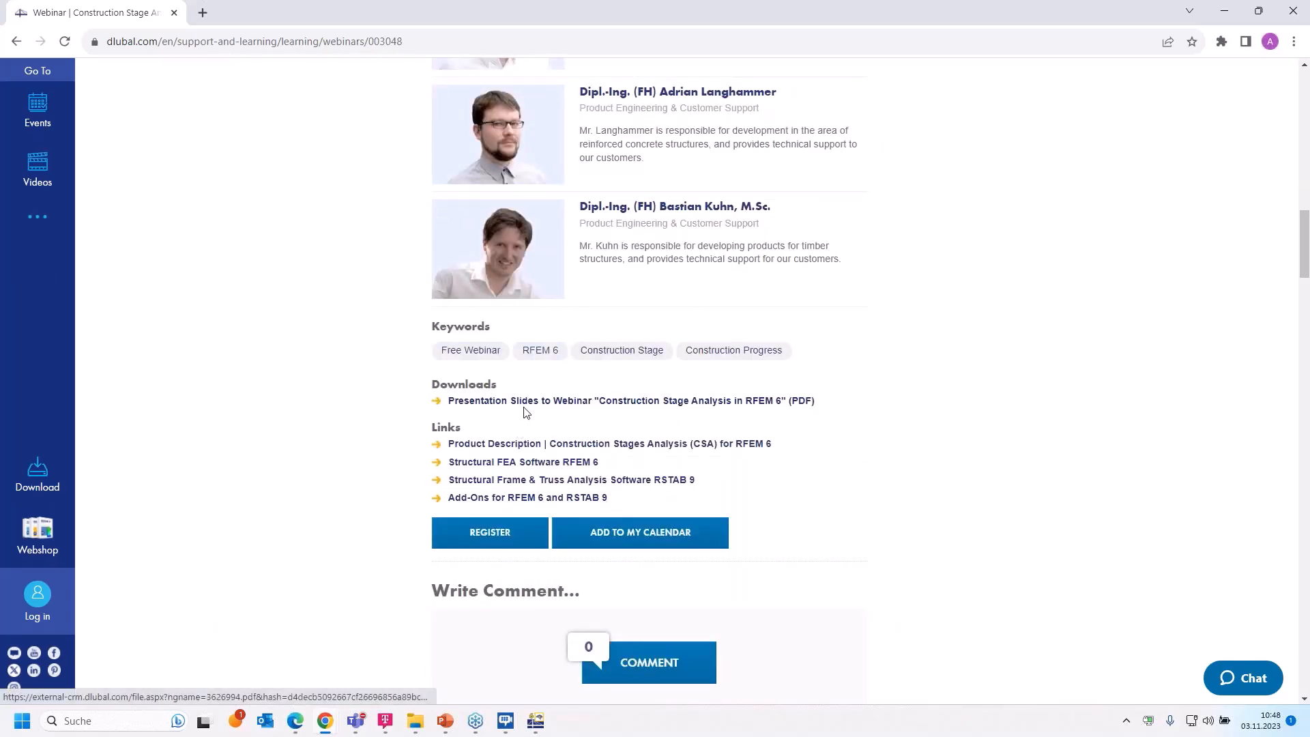
scroll(525, 411, "down", 12)
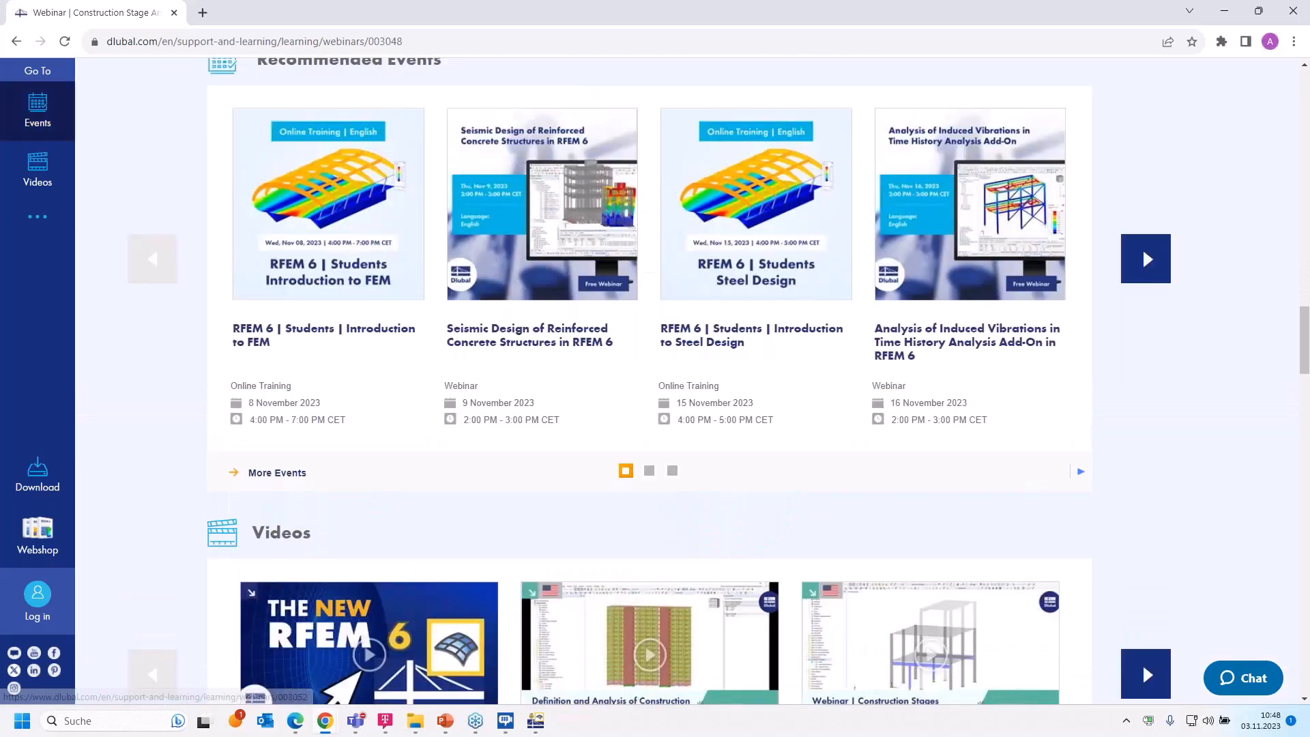
scroll(539, 489, "down", 8)
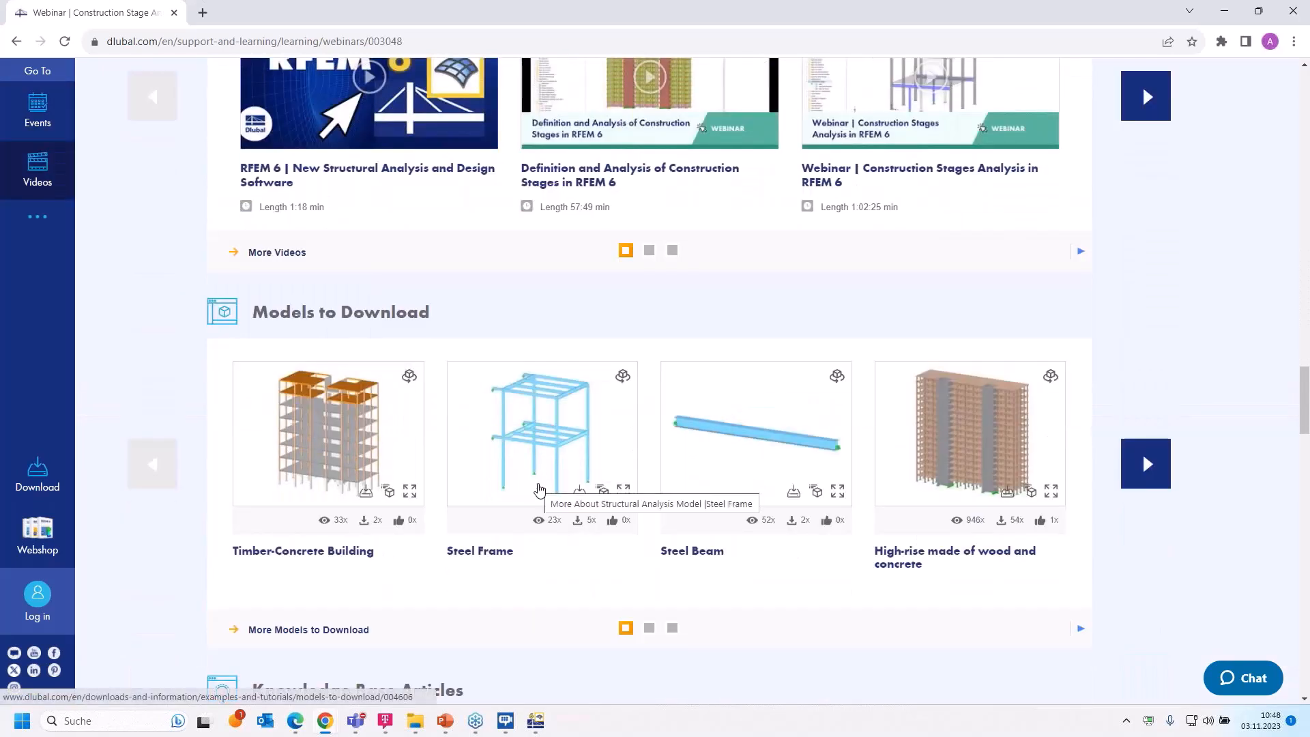